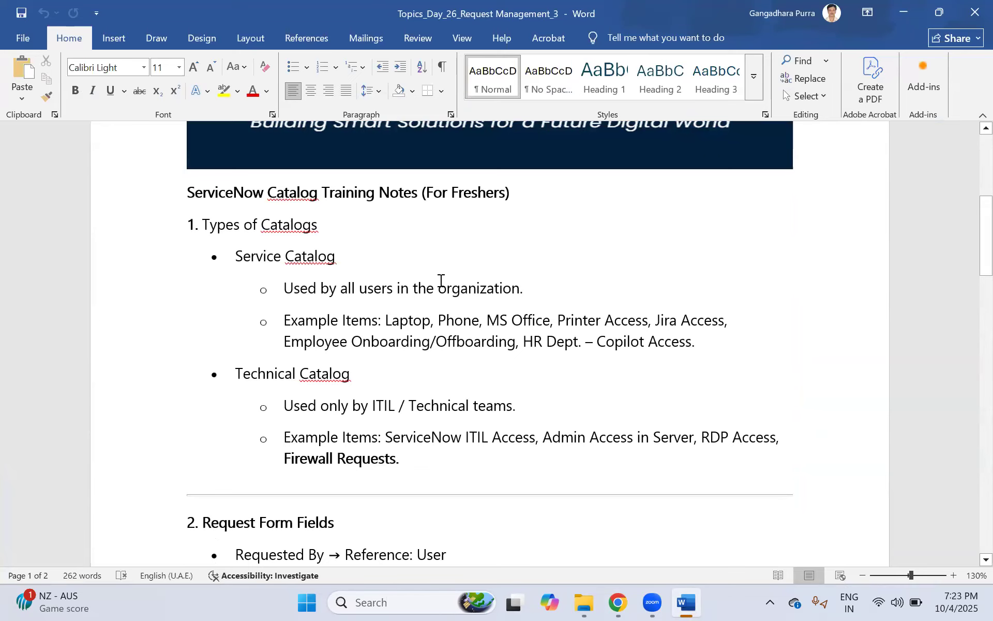
Review the training notes on catalog types, request form fields, category usage and request flow.
left_click(322, 288)
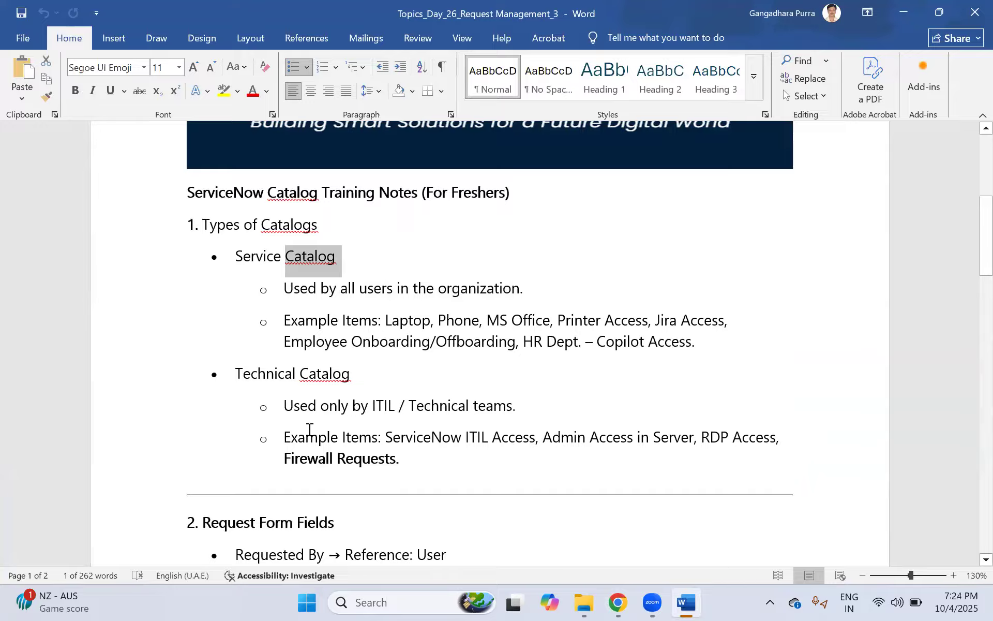
scroll(495, 405, "down", 5)
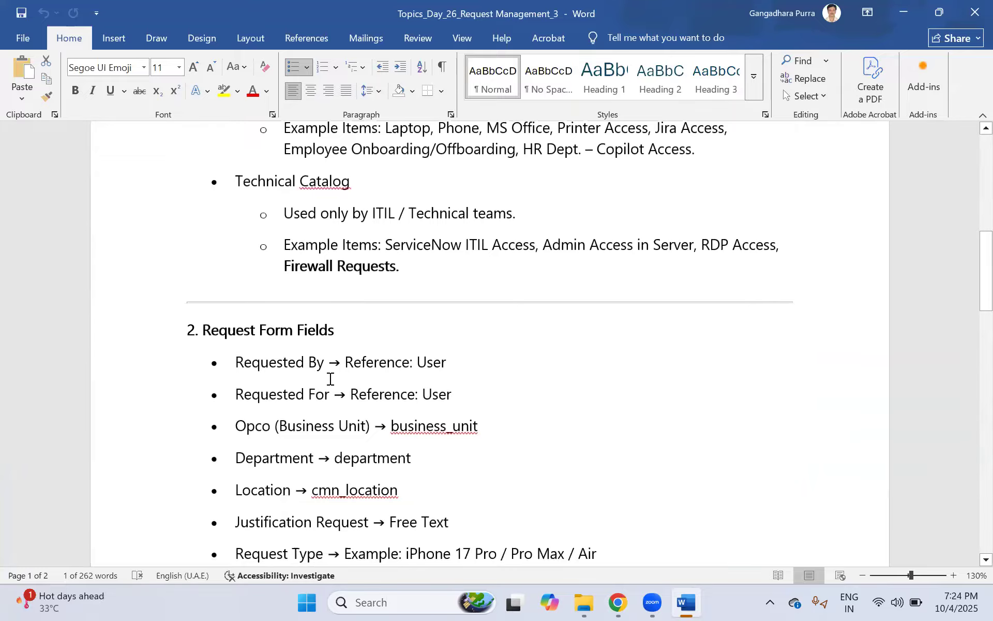
scroll(310, 342, "down", 1)
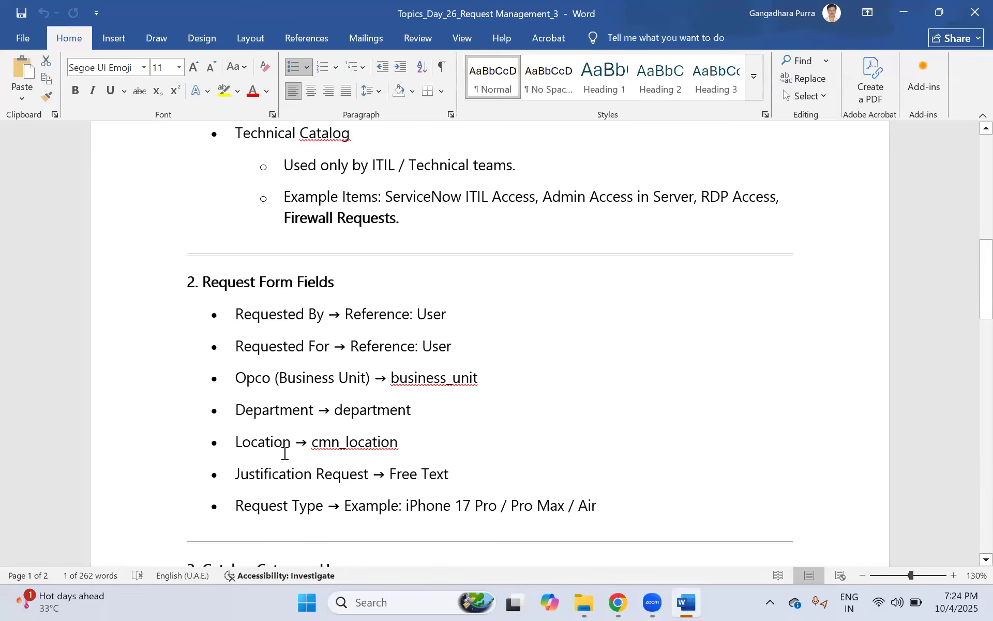
scroll(364, 369, "down", 3)
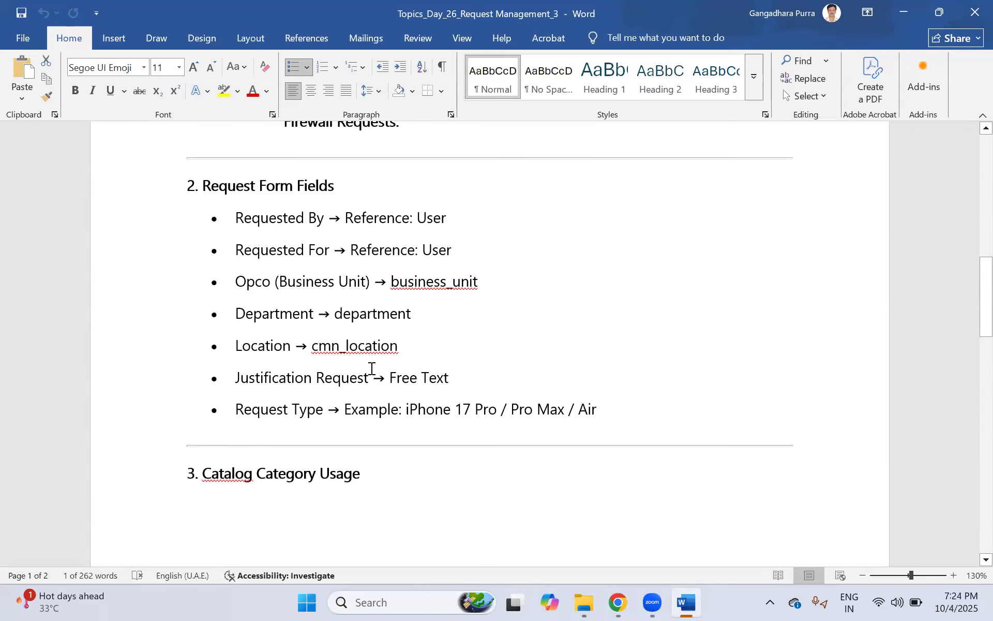
scroll(363, 411, "down", 6)
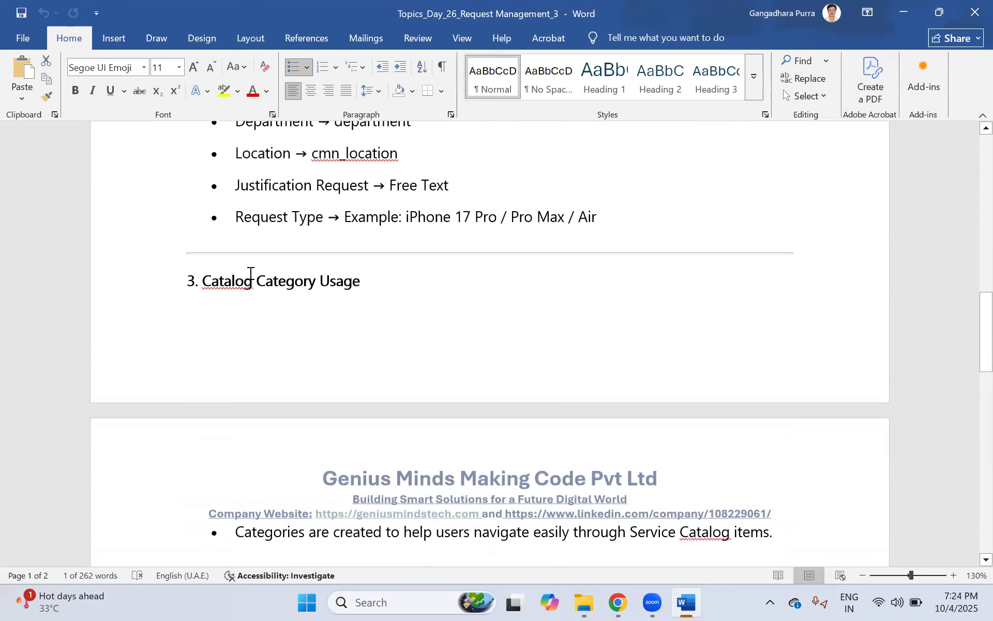
scroll(254, 279, "down", 11)
scroll(266, 328, "up", 5)
scroll(342, 308, "up", 7)
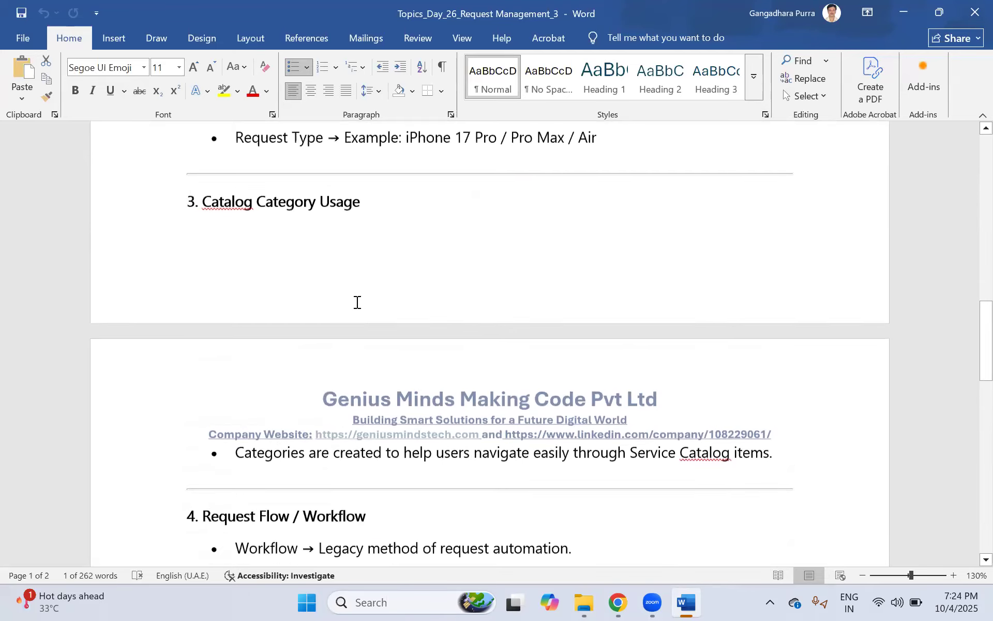
scroll(364, 312, "down", 5)
scroll(355, 317, "up", 6)
scroll(377, 328, "down", 7)
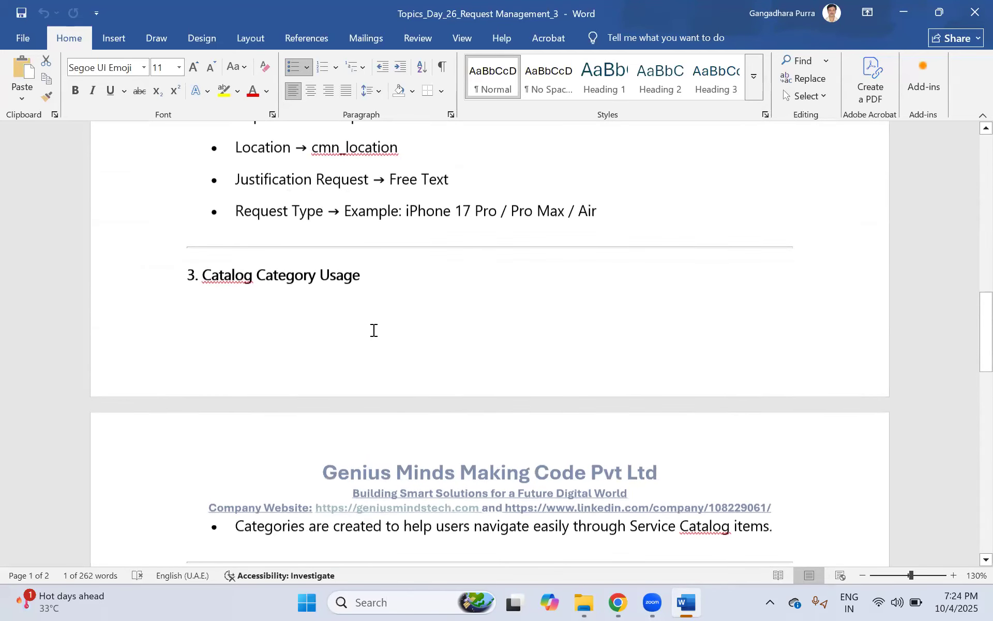
scroll(368, 328, "up", 3)
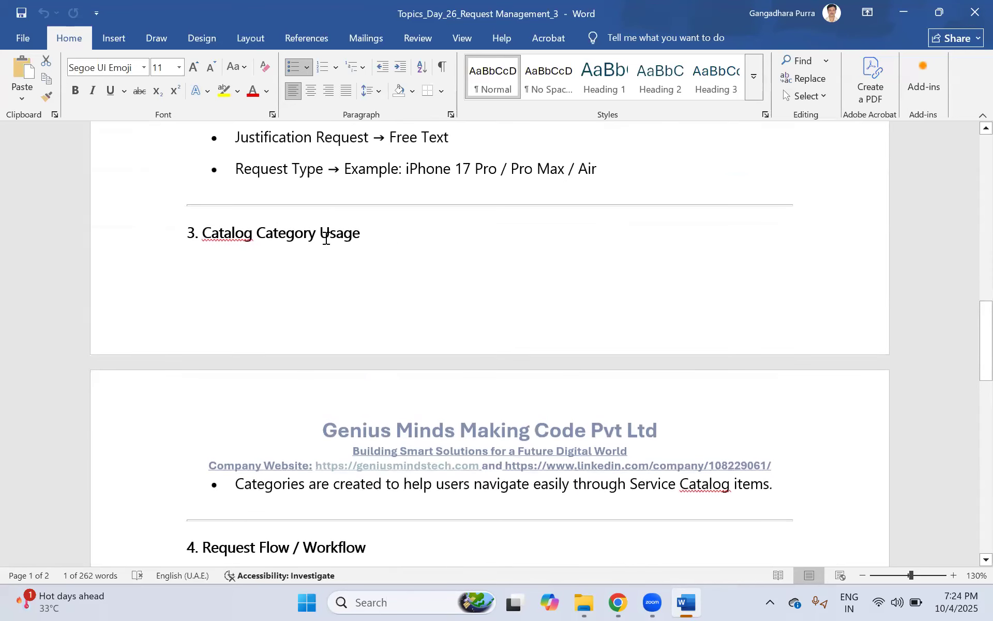
scroll(326, 237, "down", 3)
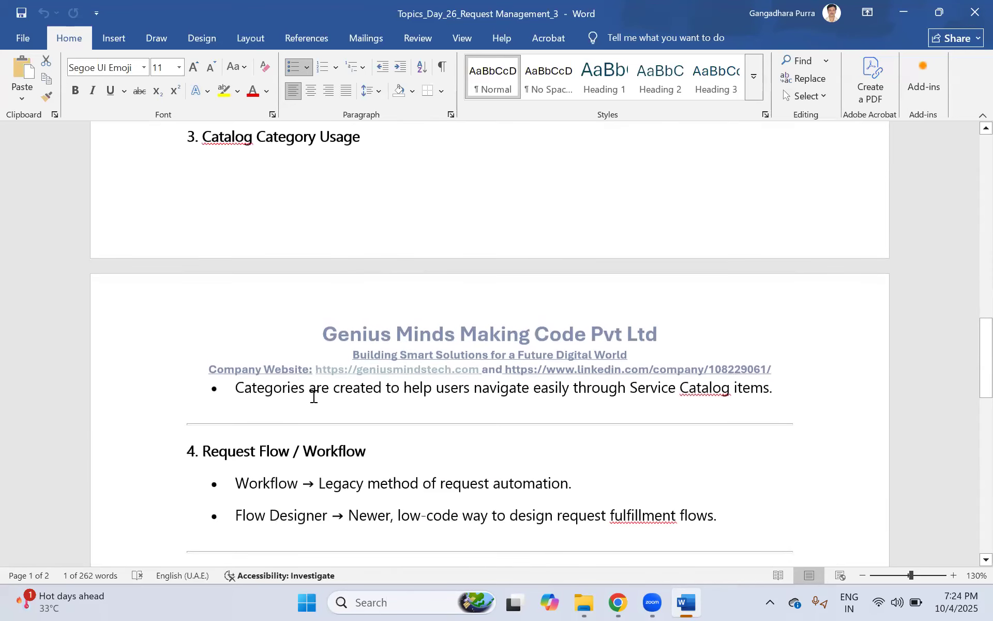
scroll(362, 398, "down", 4)
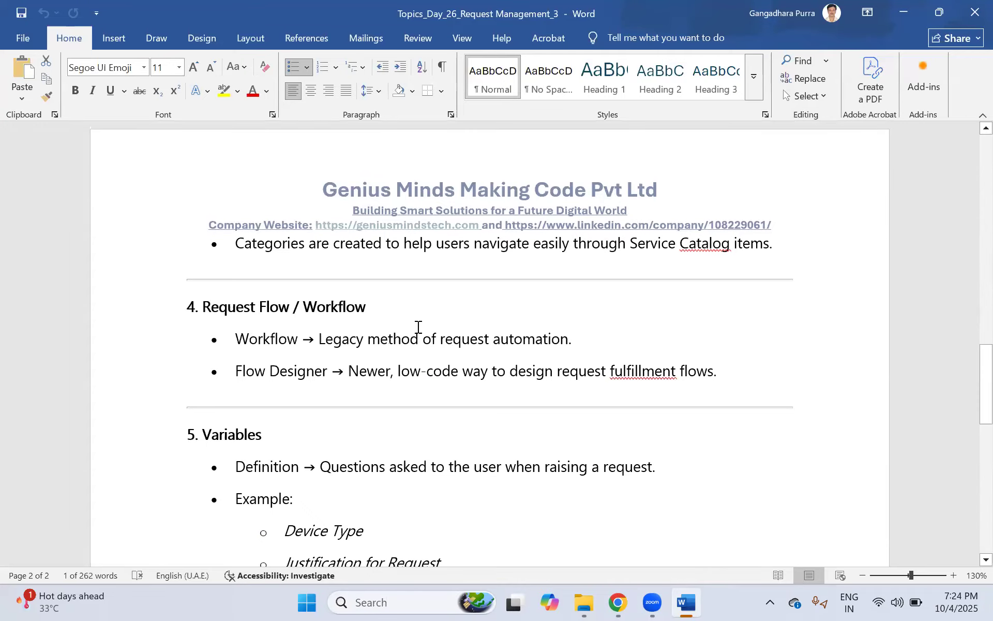
Review the Variables section and the variable set examples for Request Type, Access Type and Type of Access.
scroll(418, 327, "down", 5)
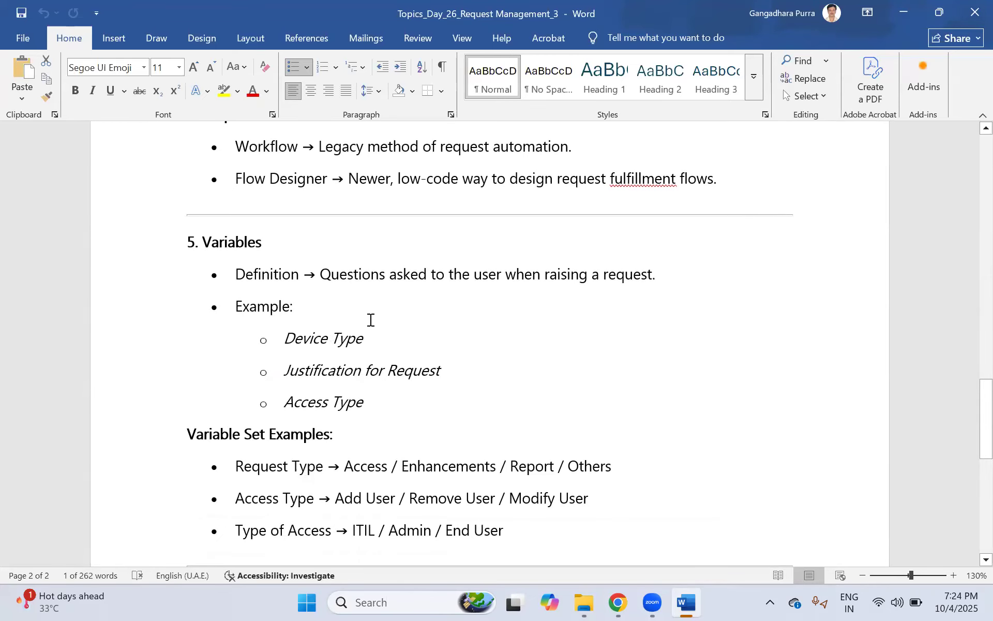
scroll(310, 394, "down", 2)
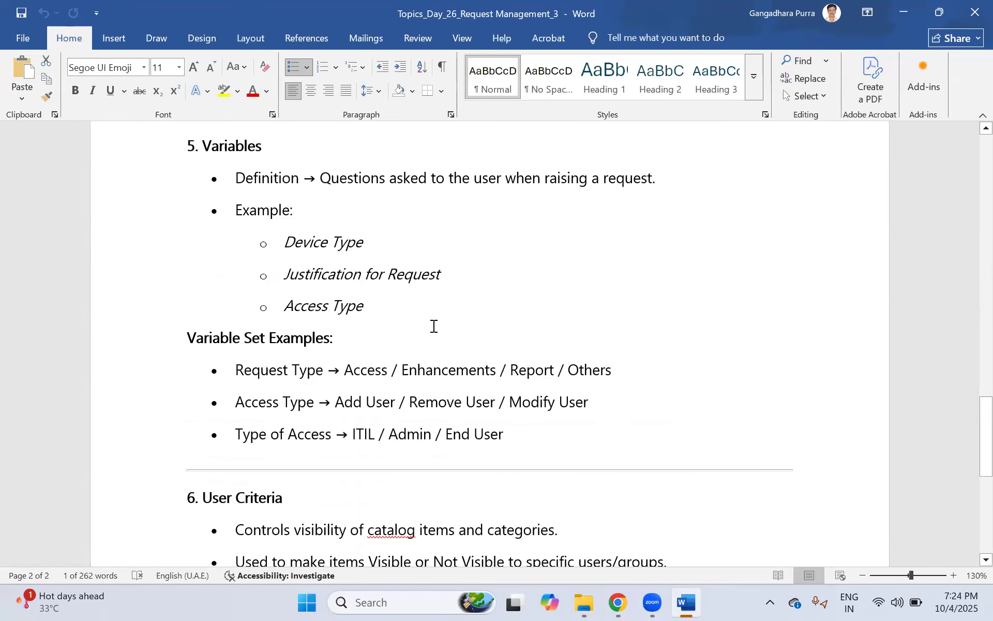
scroll(433, 326, "down", 1)
left_click_drag(230, 288, 651, 315)
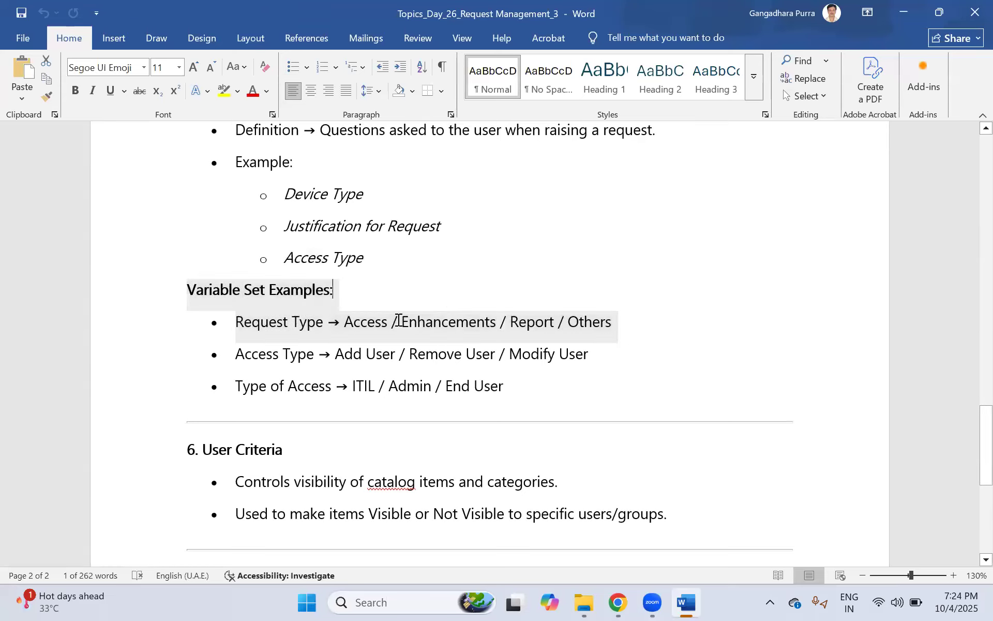
key("Up")
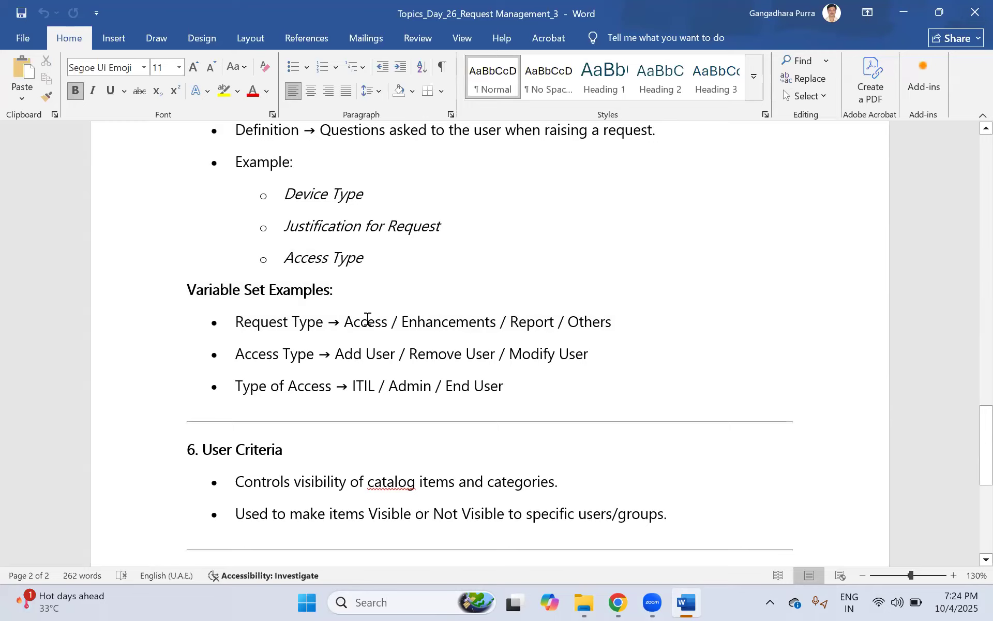
double_click(362, 335)
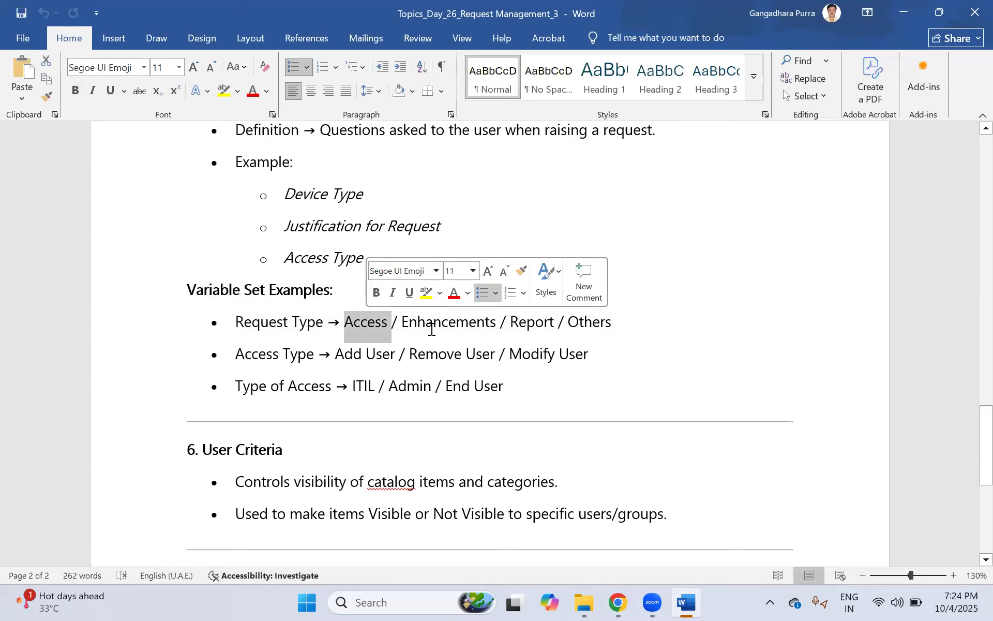
left_click(644, 355)
scroll(291, 290, "up", 1)
Examine the Catalog UI Policy example linking Request Type = Access to showing the Access Type field.
scroll(291, 290, "down", 5)
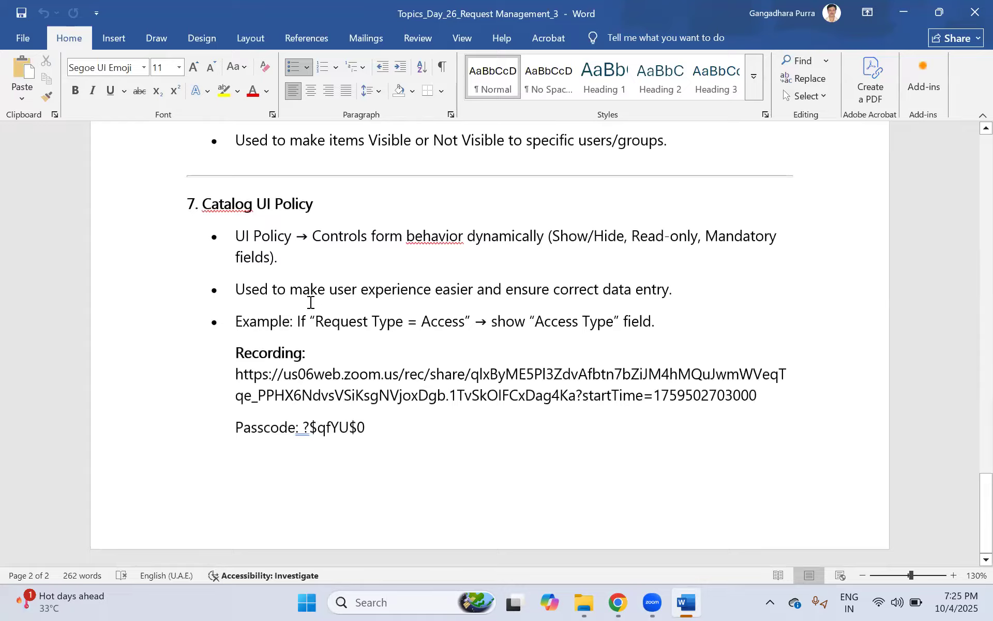
left_click_drag(316, 322, 449, 321)
left_click_drag(518, 323, 643, 323)
left_click_drag(400, 316, 471, 315)
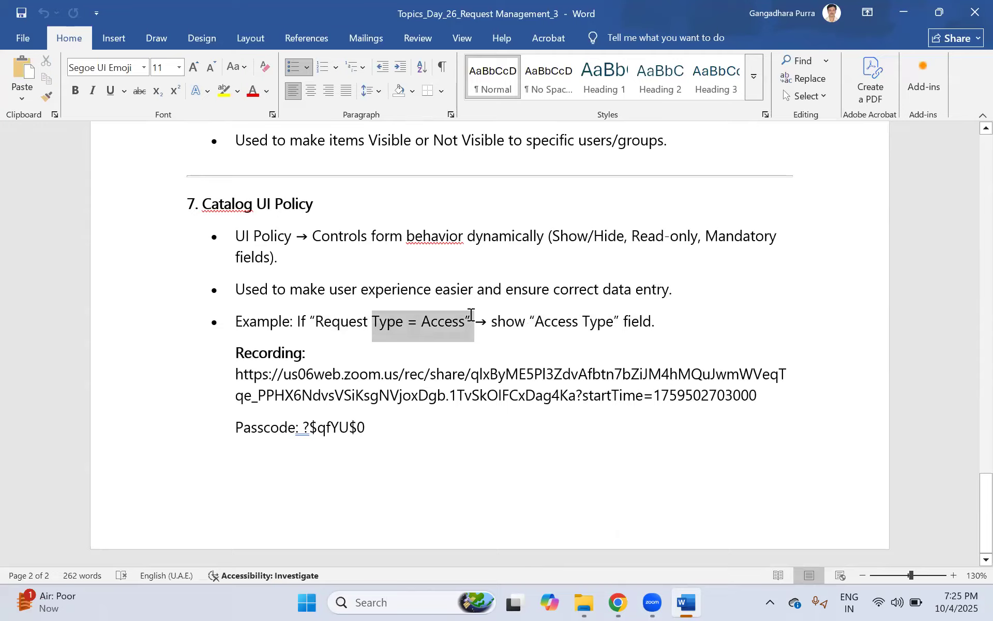
left_click(565, 321)
left_click_drag(657, 323, 536, 321)
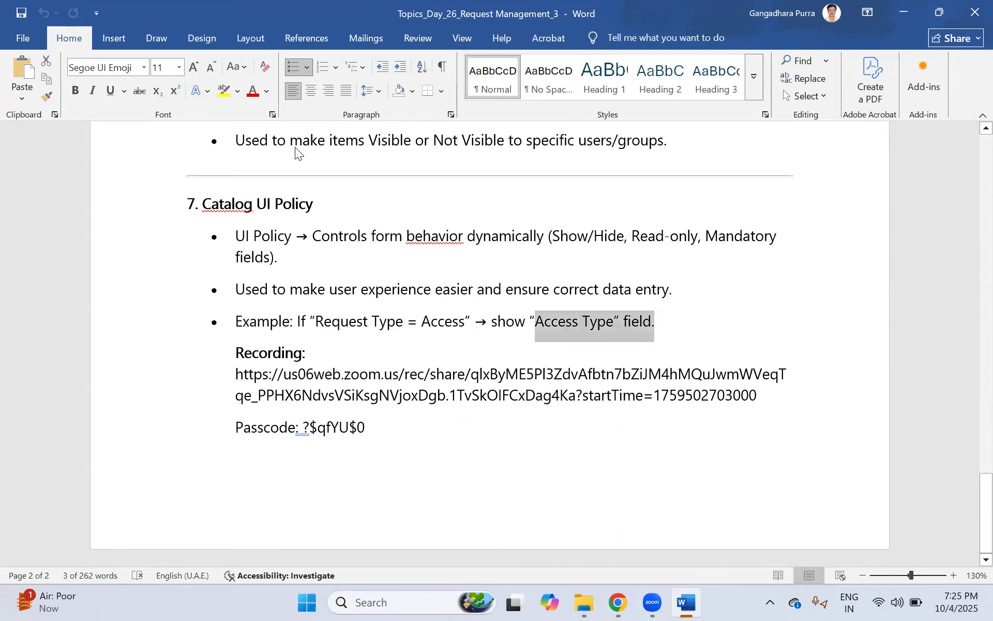
Switch to ServiceNow in Chrome, filter the navigator for "n item" and open Maintain Items under Catalog Definitions.
key("alt+Tab")
left_click(161, 96)
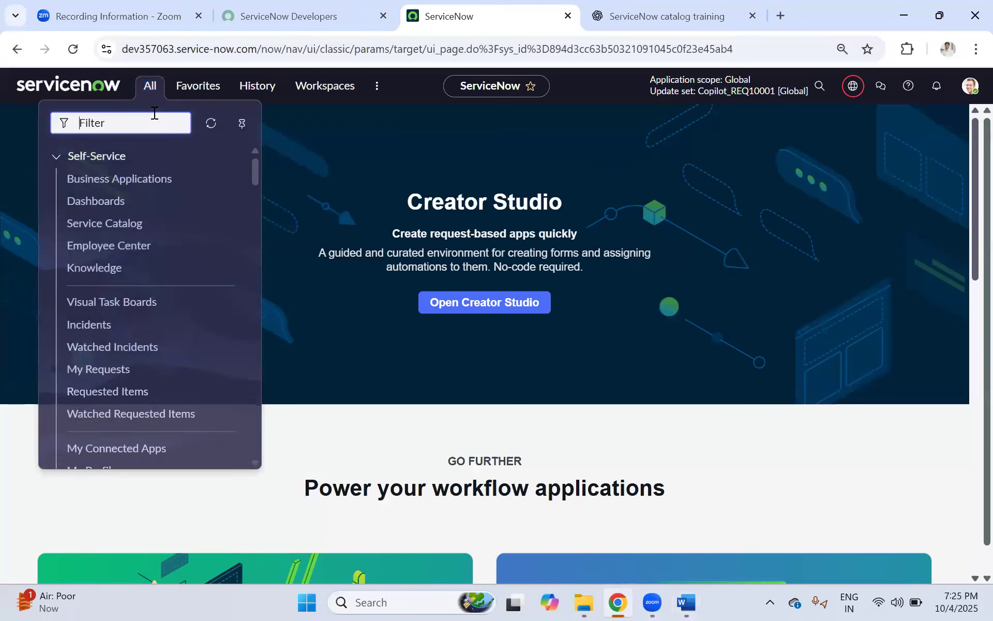
type("n item")
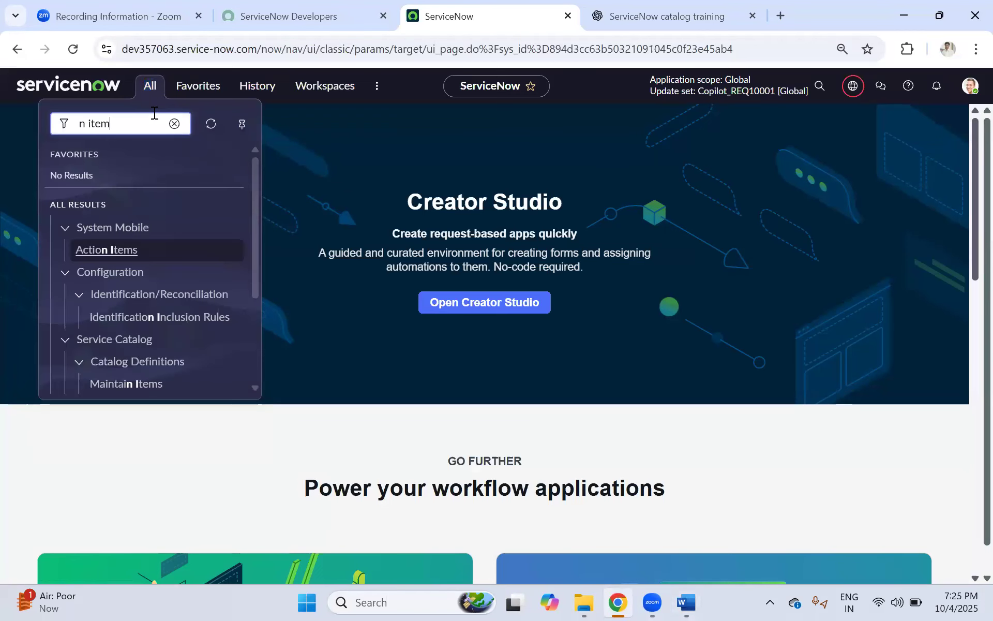
left_click(139, 326)
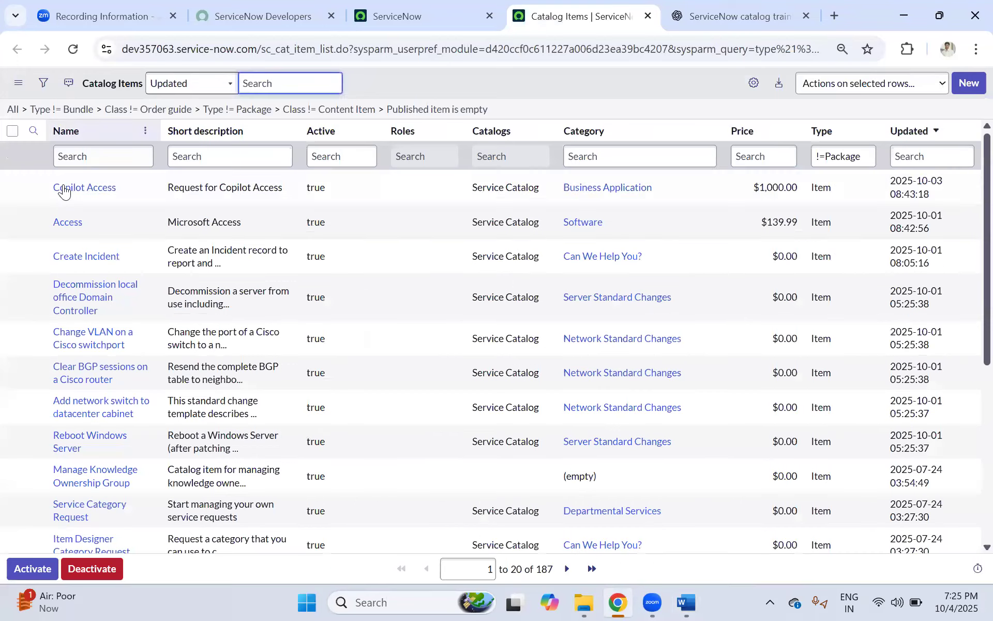
Open the Copilot Access catalog item in its Try It preview and set Request Type to Access Activation.
left_click(72, 190)
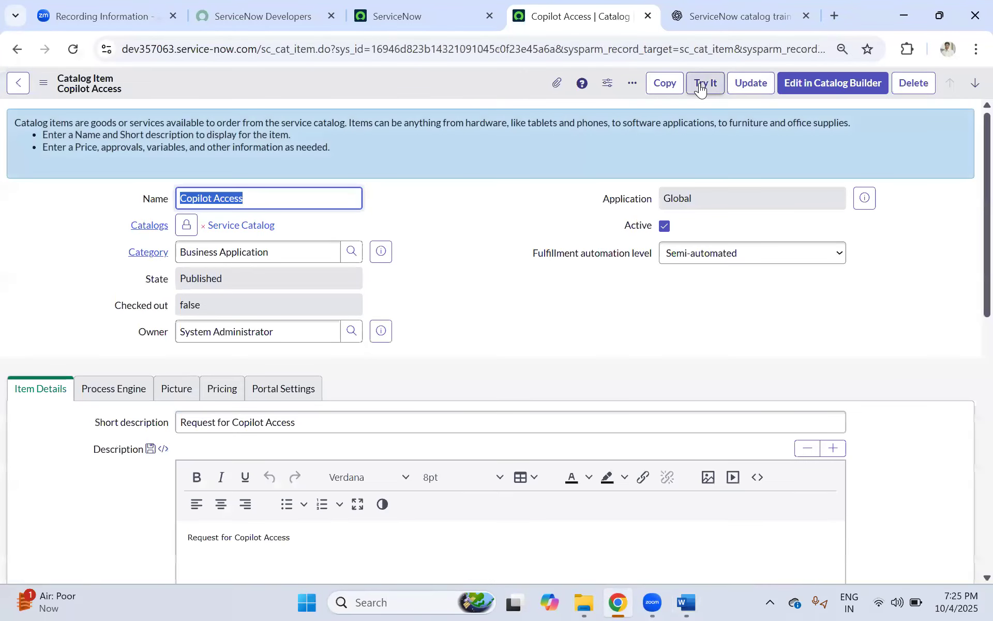
left_click(700, 84)
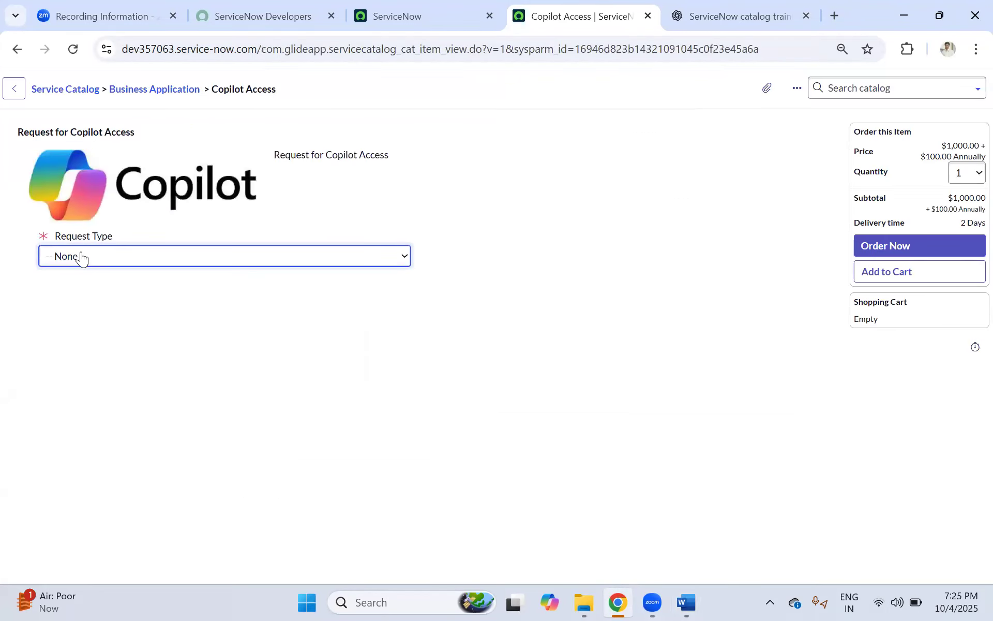
left_click(81, 257)
left_click(75, 294)
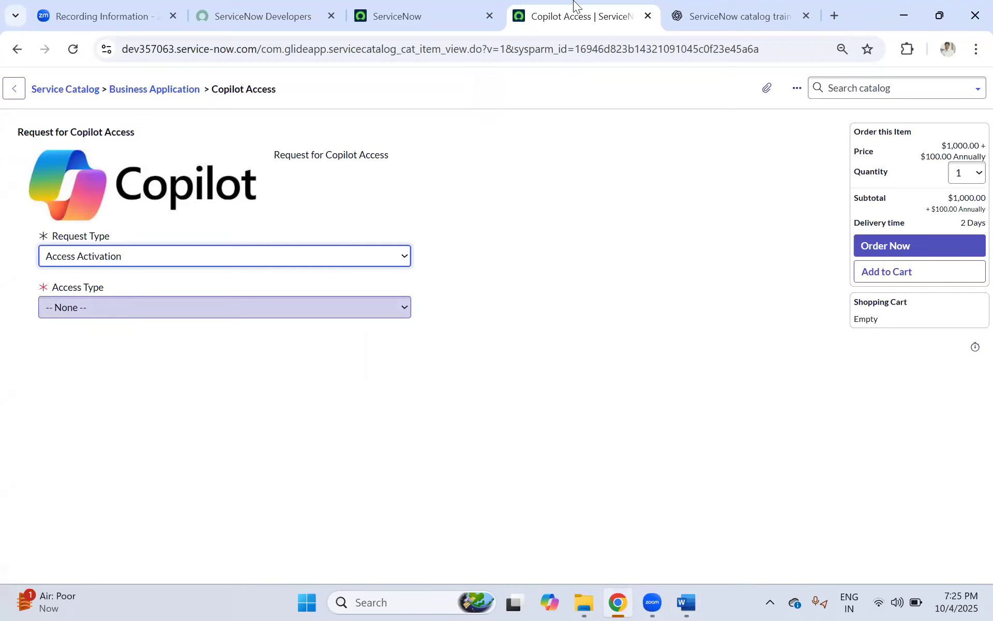
Open the Maintain Items list again from the ServiceNow home page in a separate browser tab, ahead of the Copilot Access form.
left_click(420, 15)
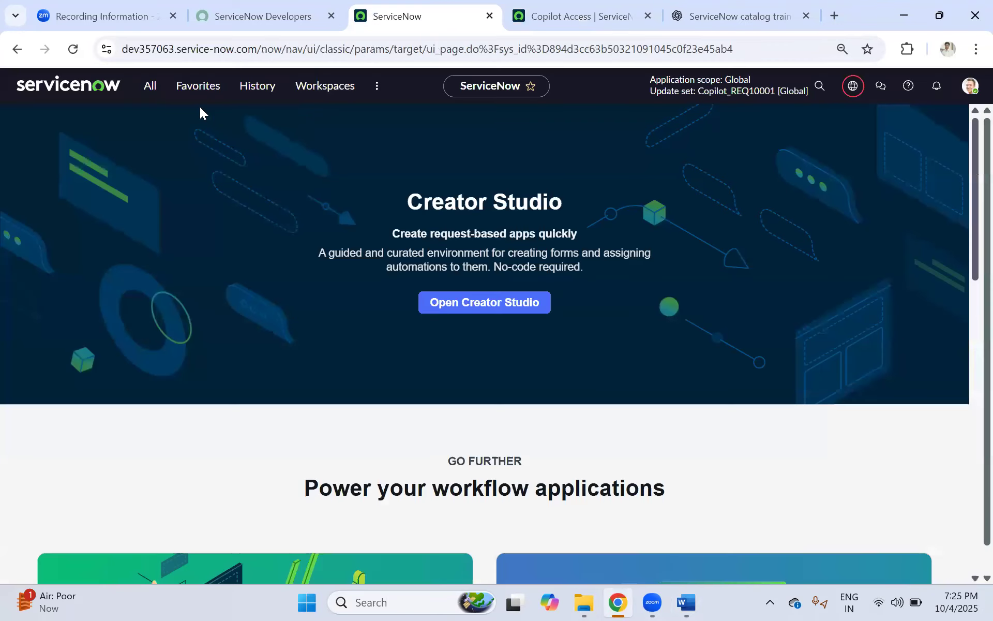
left_click(147, 89)
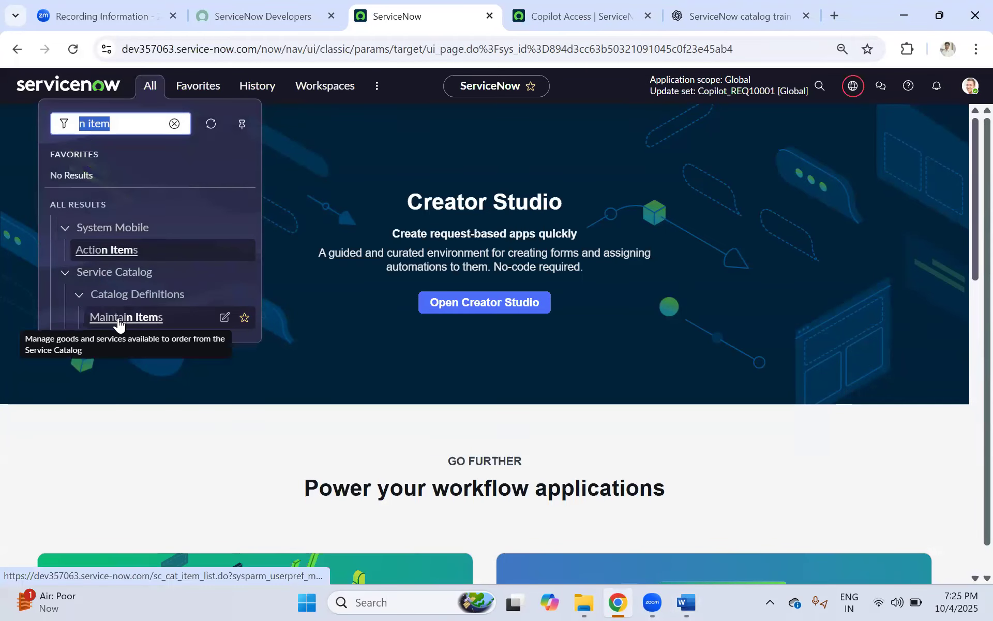
left_click_drag(627, 11, 458, 30)
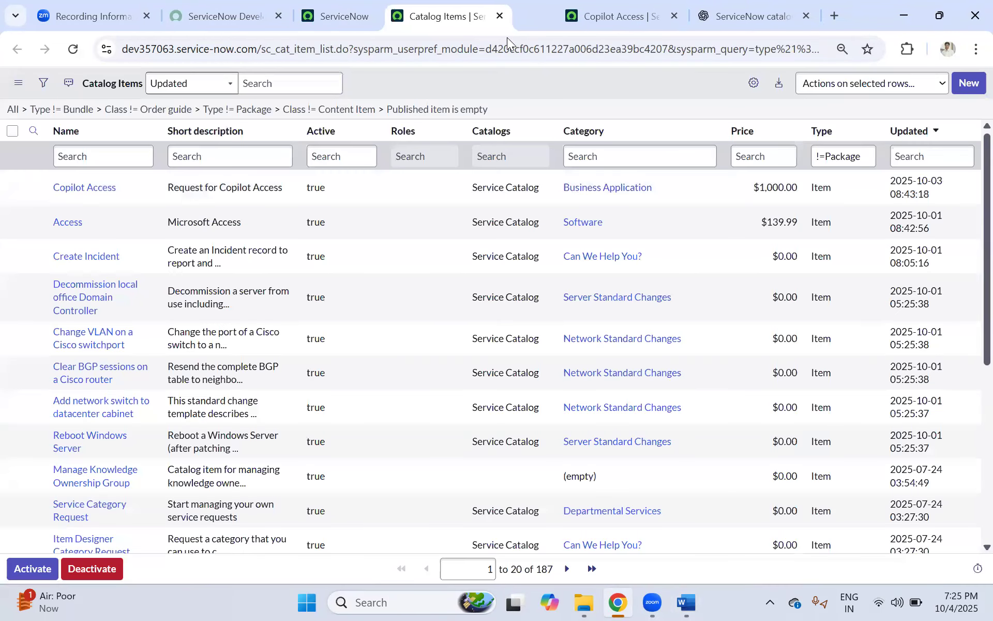
Return to the Copilot Access request form and set Access Type to Add User.
left_click(598, 14)
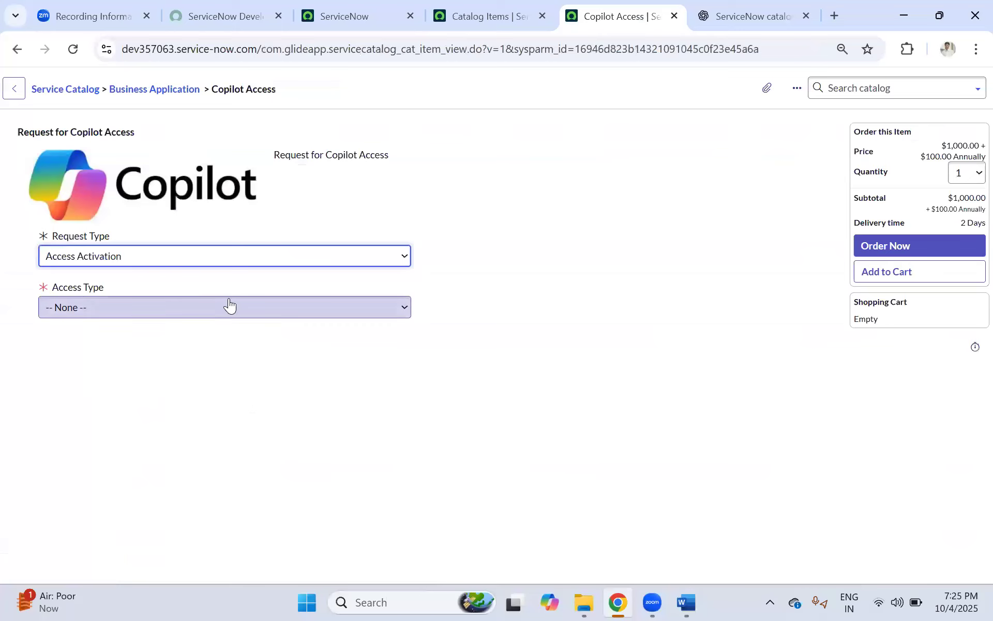
left_click(76, 306)
left_click(163, 348)
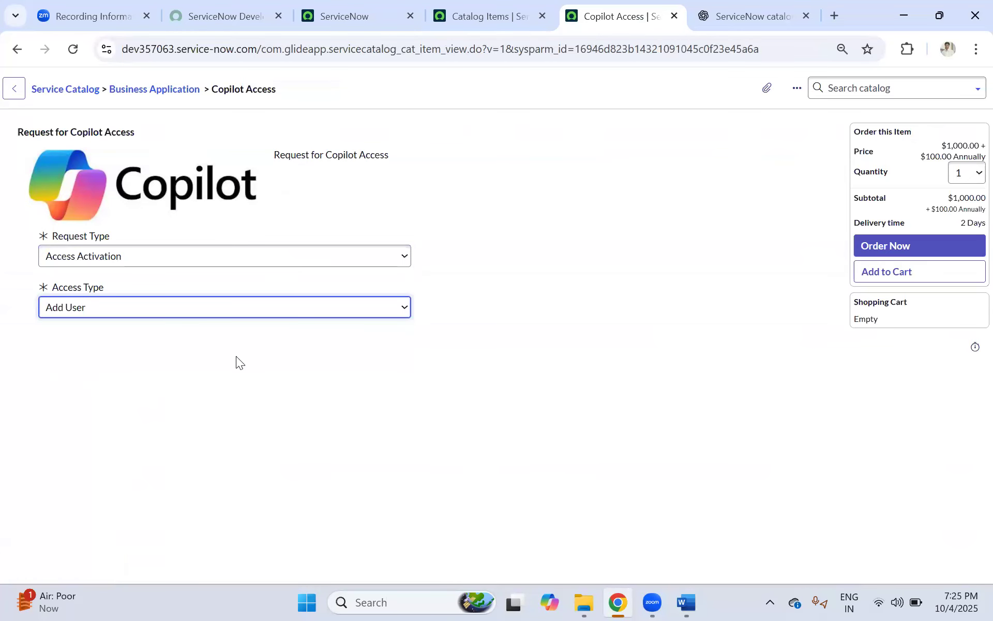
Check the available Access Type choices on the Copilot Access form, and go back to the Catalog Items list.
left_click(72, 312)
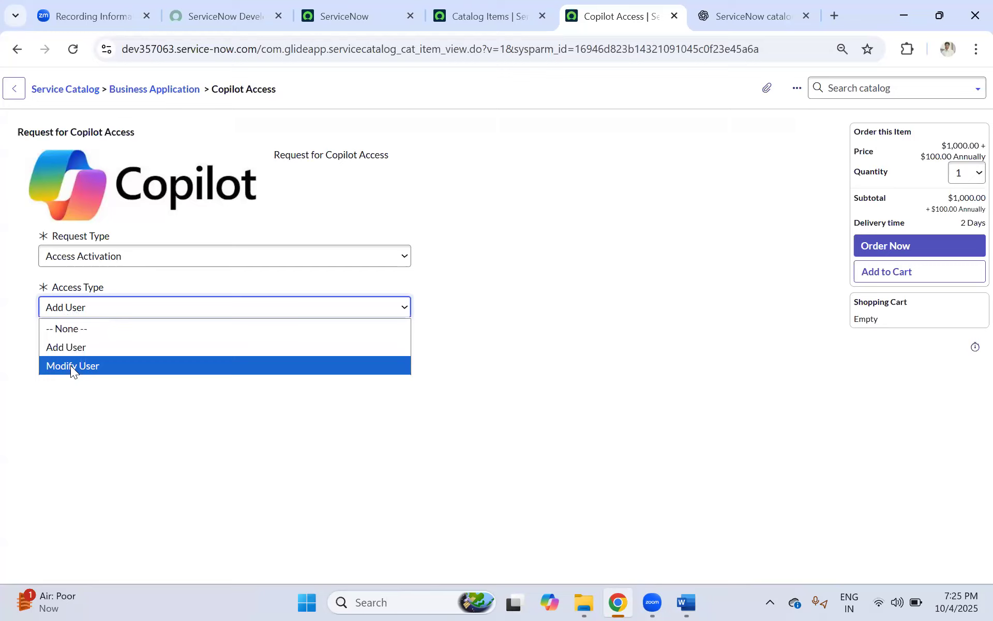
left_click(544, 247)
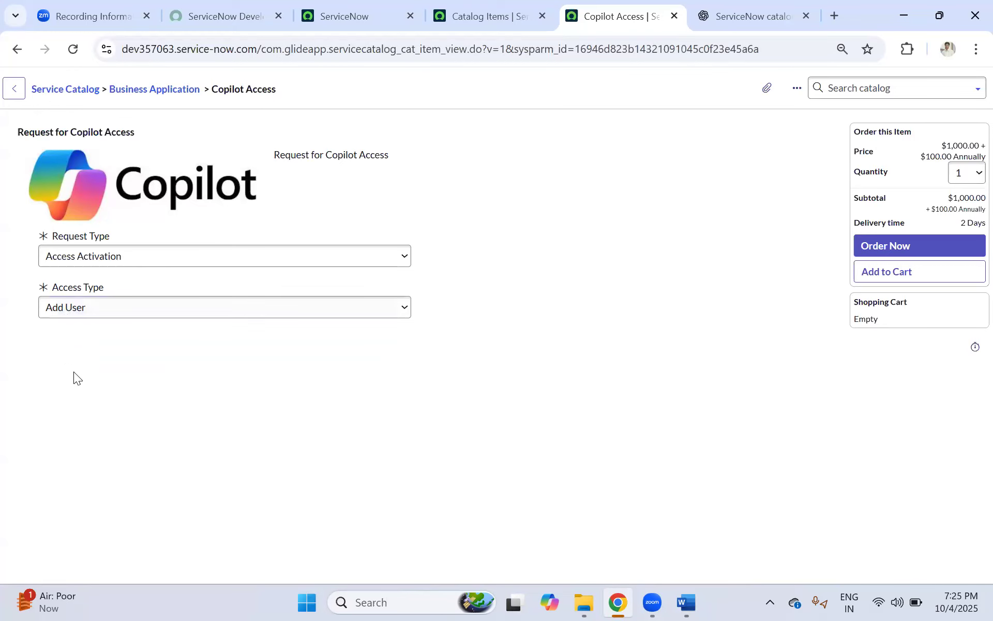
left_click(66, 309)
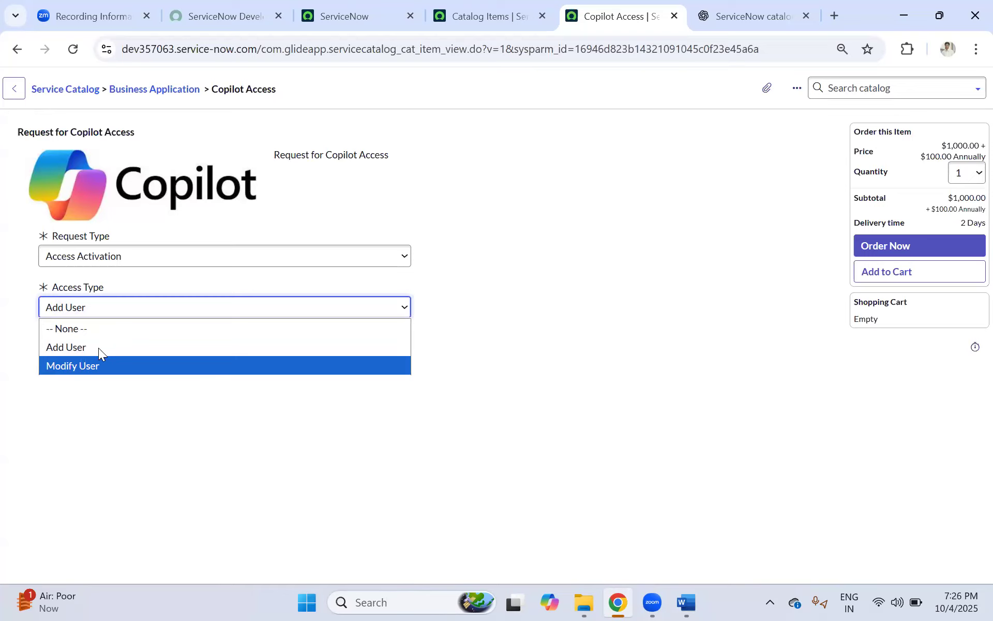
left_click_drag(516, 293, 99, 338)
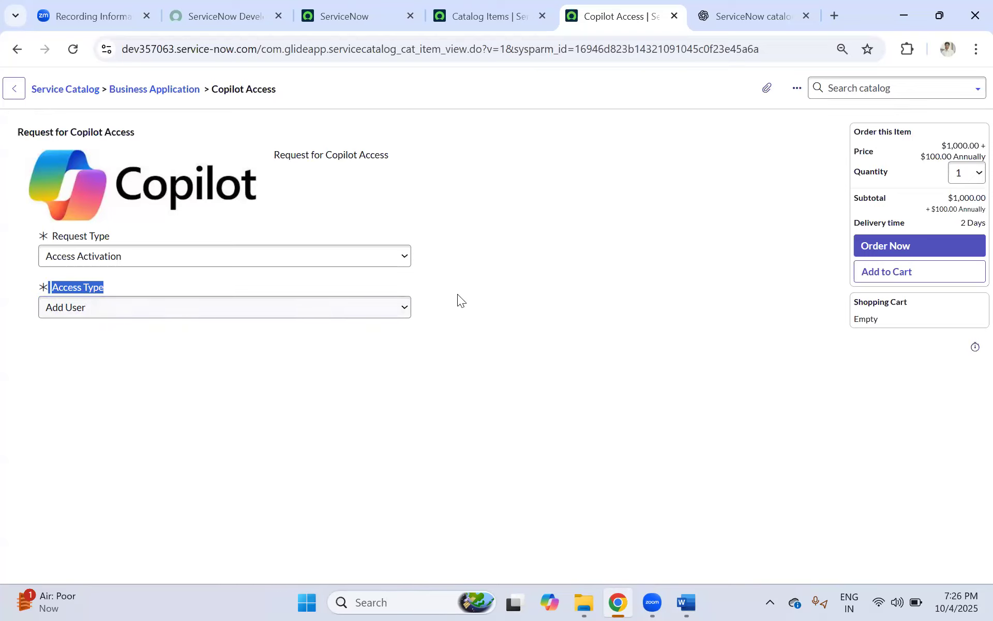
left_click(43, 335)
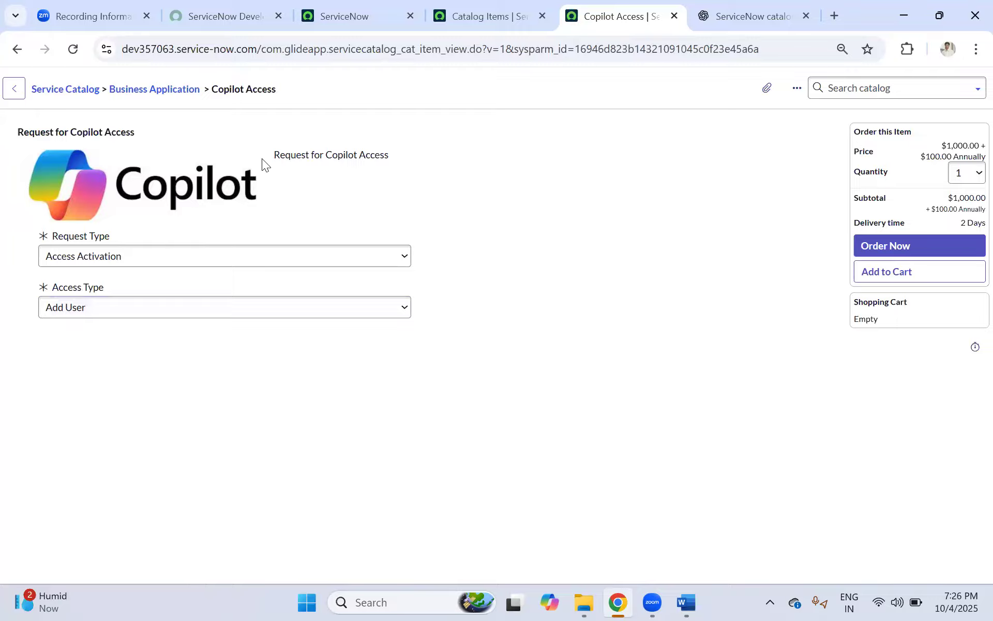
left_click(506, 15)
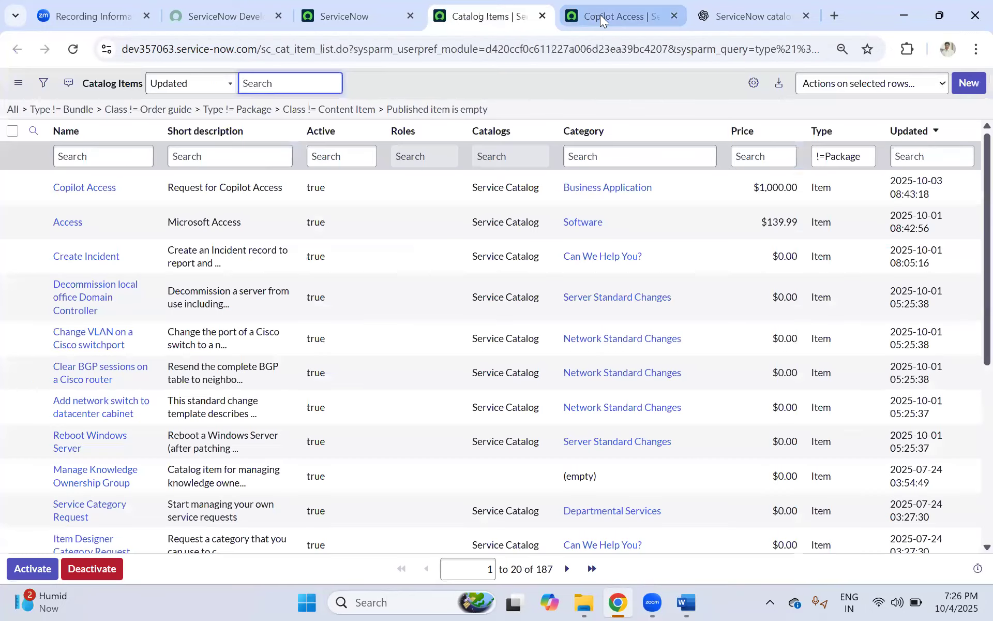
Open the Copilot Access catalog item record in a separate browser tab and bring up its Variables list.
left_click(600, 15)
left_click(497, 16)
left_click(598, 13)
left_click(487, 15)
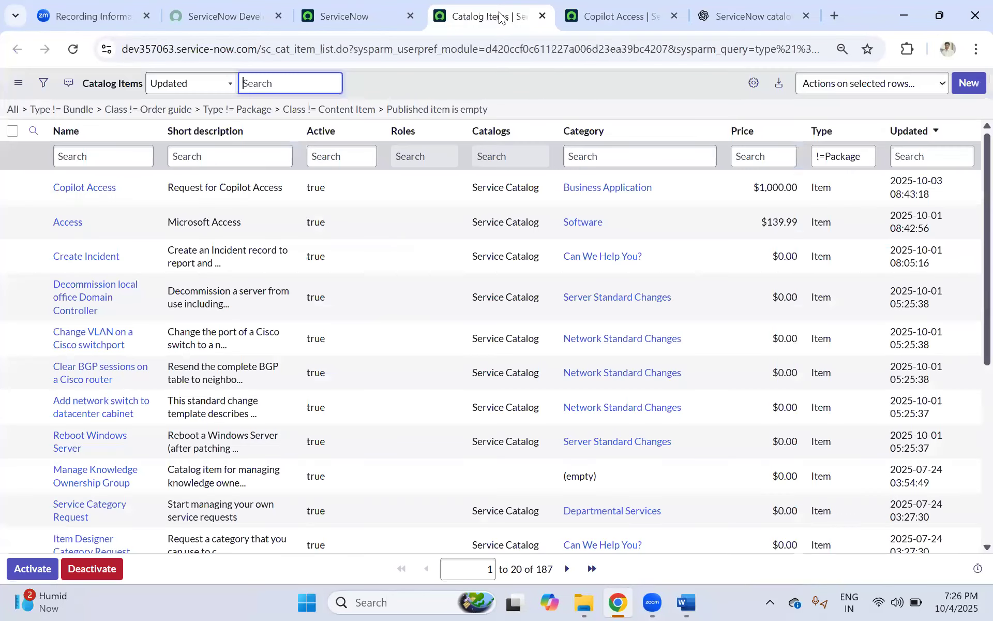
left_click(93, 194, "ctrl")
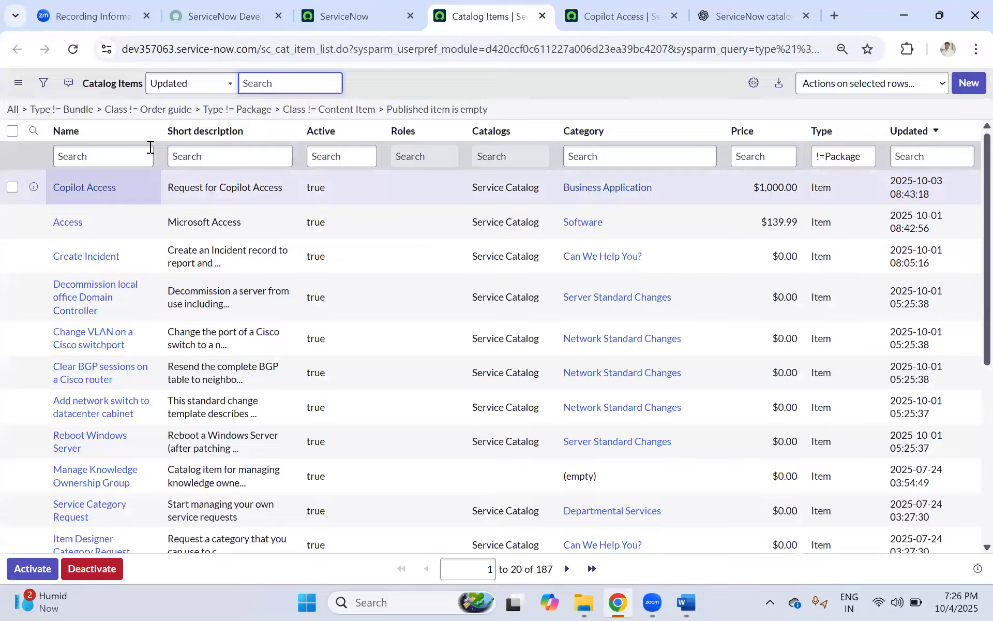
left_click(523, 17)
scroll(207, 342, "down", 2)
scroll(126, 443, "down", 5)
scroll(124, 437, "down", 5)
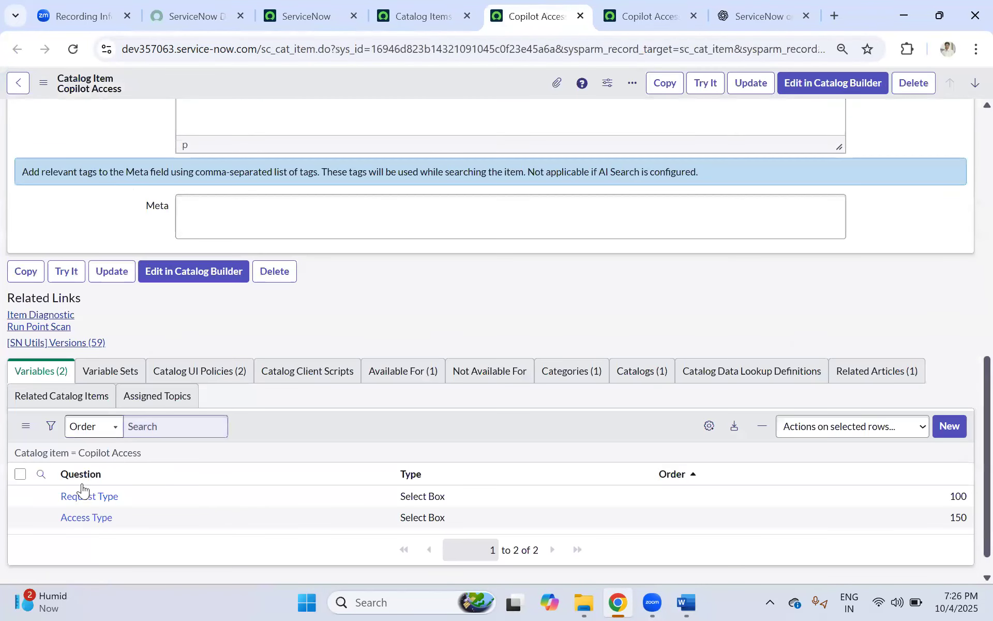
Open the Access Type variable in a separate browser tab and go to its Question Choices list.
left_click(83, 518, "ctrl")
left_click(550, 18)
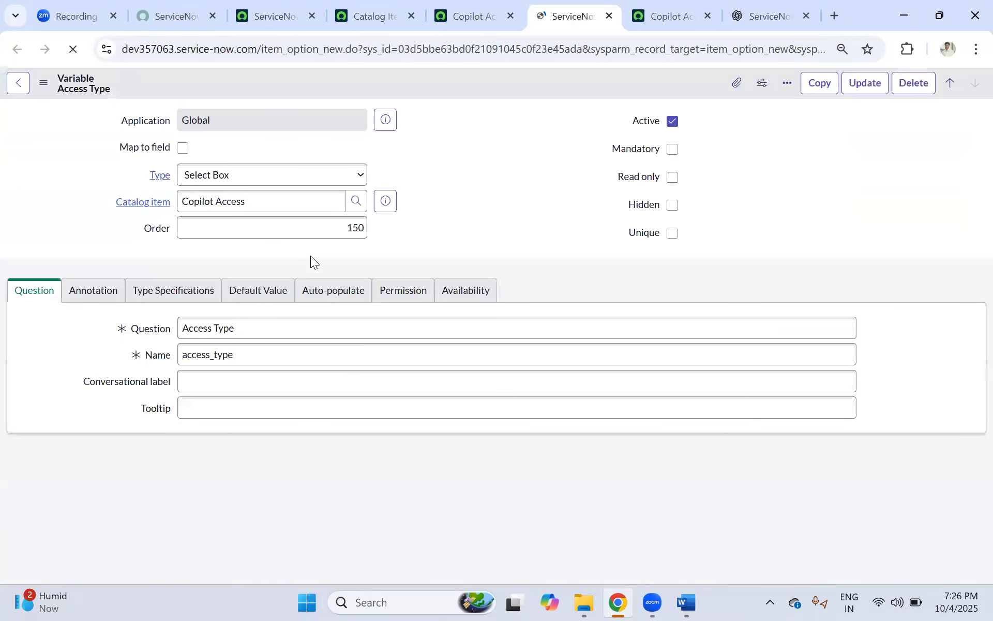
scroll(311, 258, "down", 3)
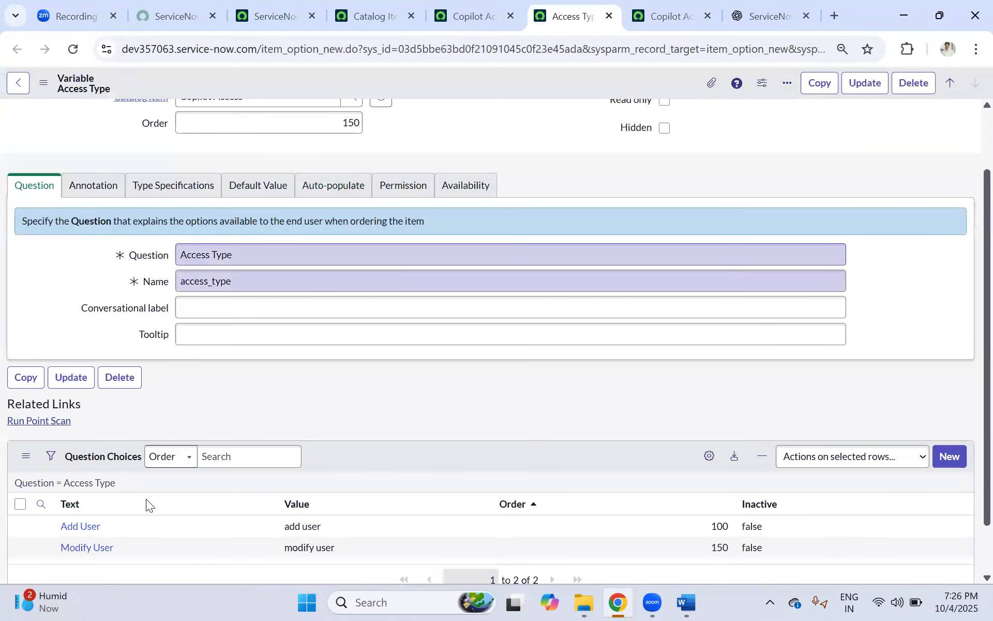
scroll(146, 500, "down", 2)
scroll(129, 494, "down", 1)
Try to add an Access Type question choice with the text Access Remove and the value access remove.
left_click(126, 482)
left_click(126, 482)
type("A")
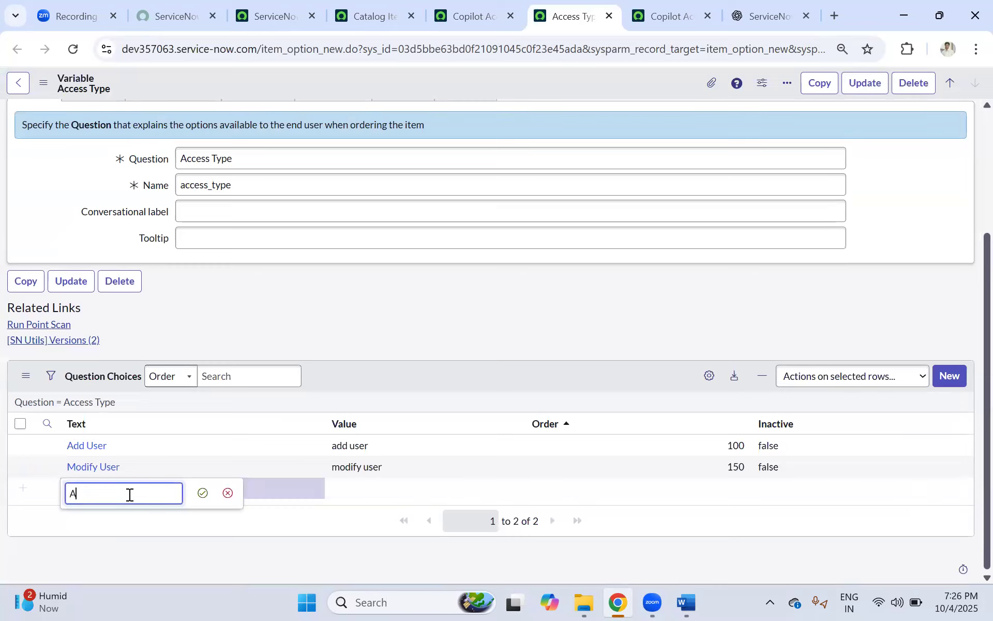
type("ccess Remove")
left_click(203, 492)
left_click(383, 482)
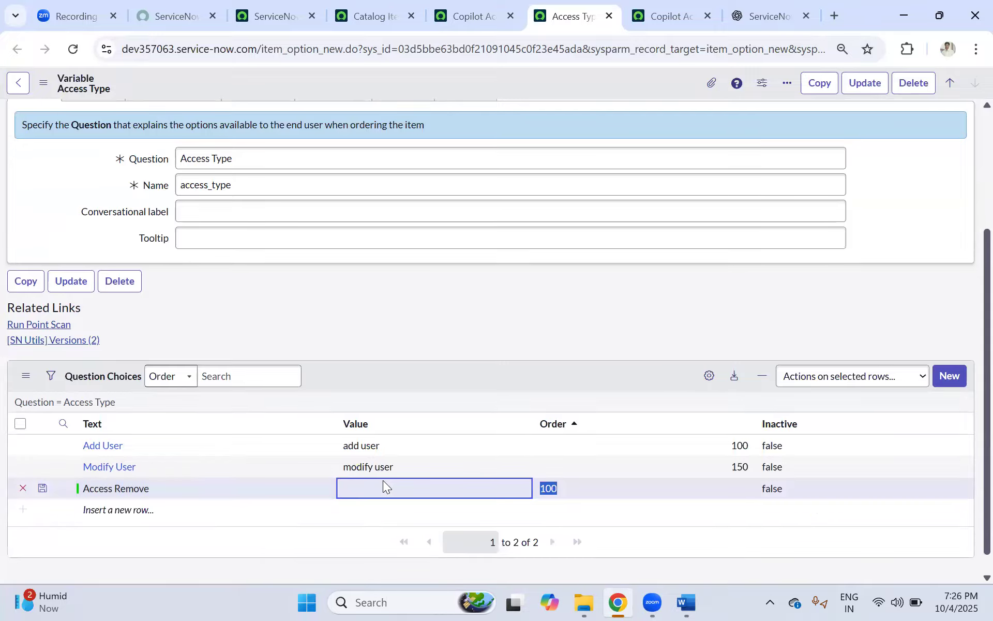
left_click(382, 481)
type("Ac")
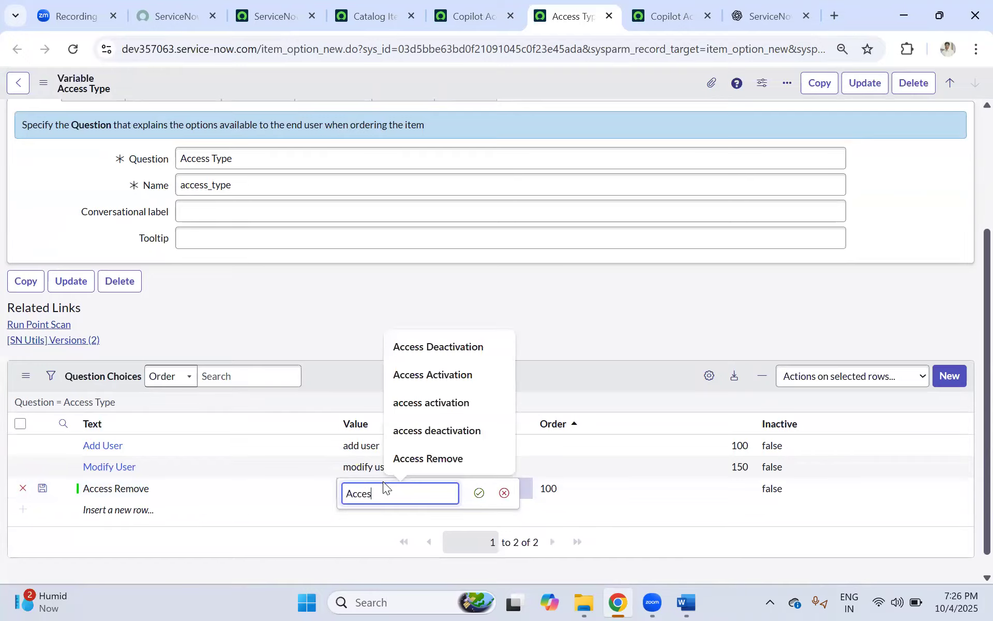
type("ce")
key("BackSpace")
key("BackSpace")
key("BackSpace")
key("BackSpace")
type("a")
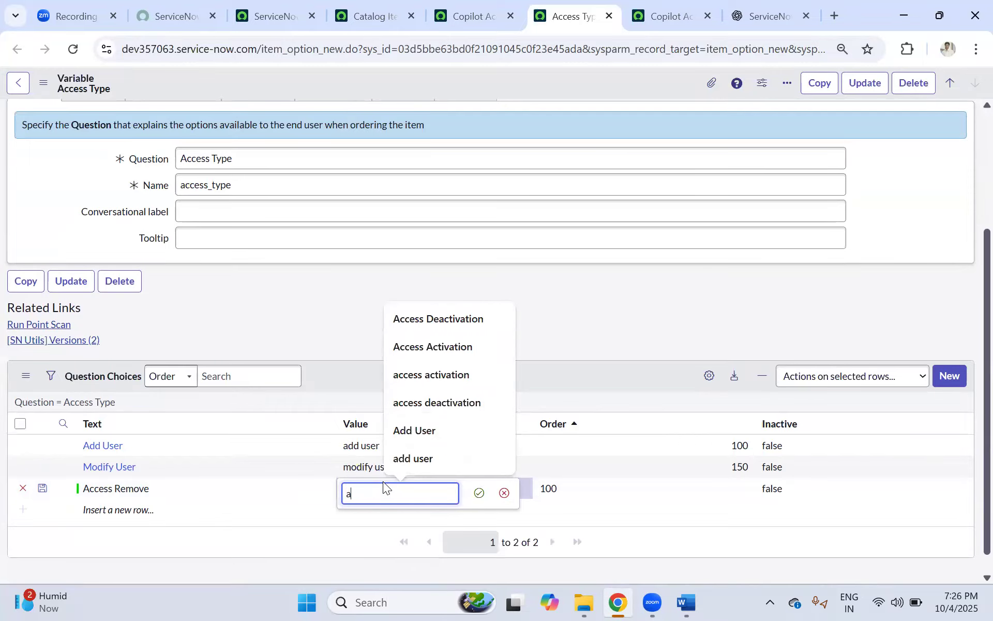
type("ccess remove")
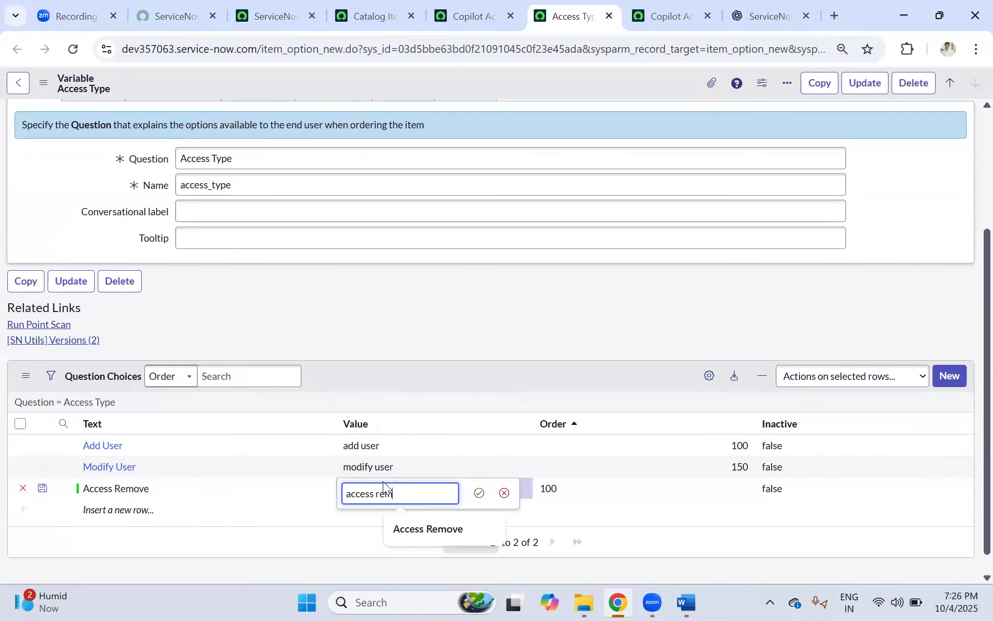
left_click(478, 491)
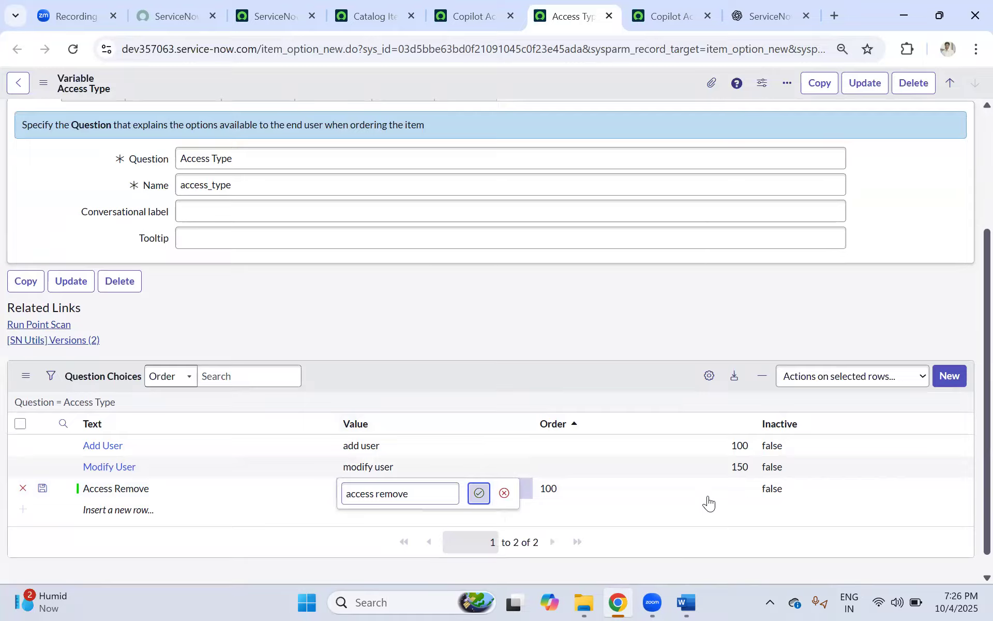
Set the Access Remove choice's order to 200 and save the Access Type variable form.
left_click(591, 487)
left_click(603, 487)
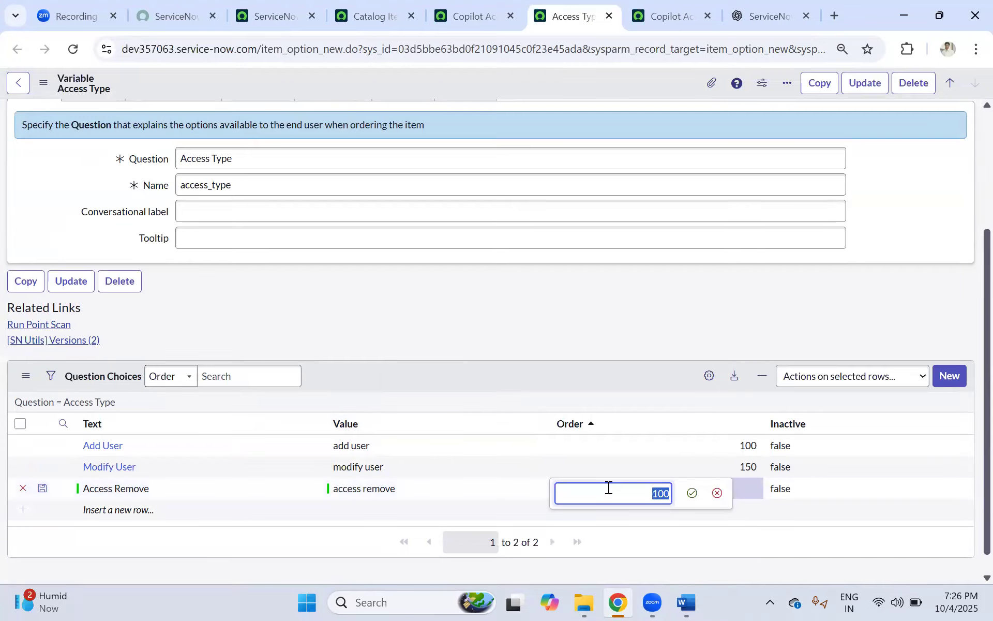
type("200")
left_click(692, 492)
scroll(533, 75, "up", 3)
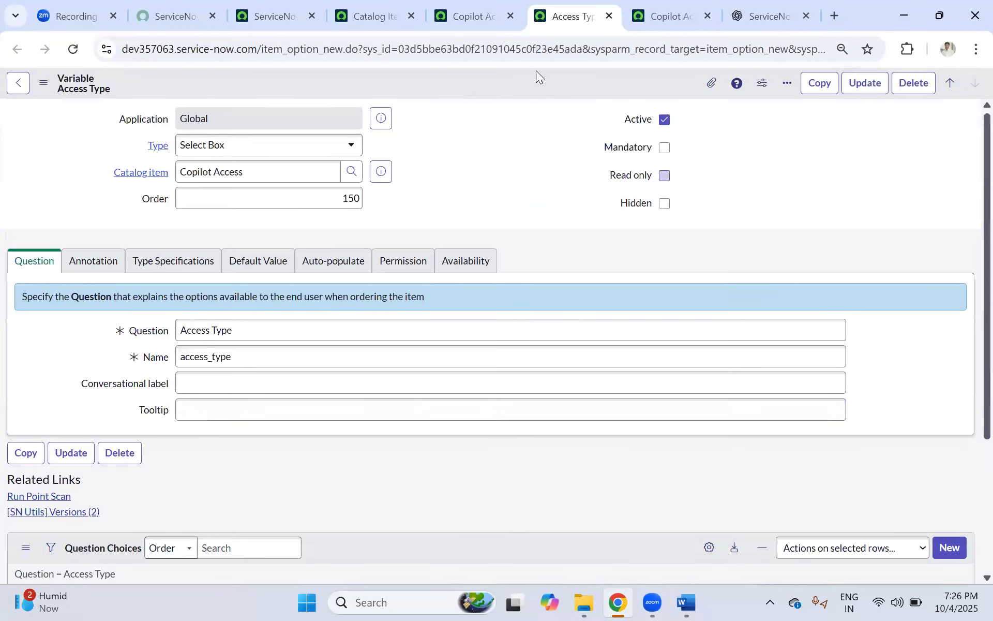
right_click(530, 79)
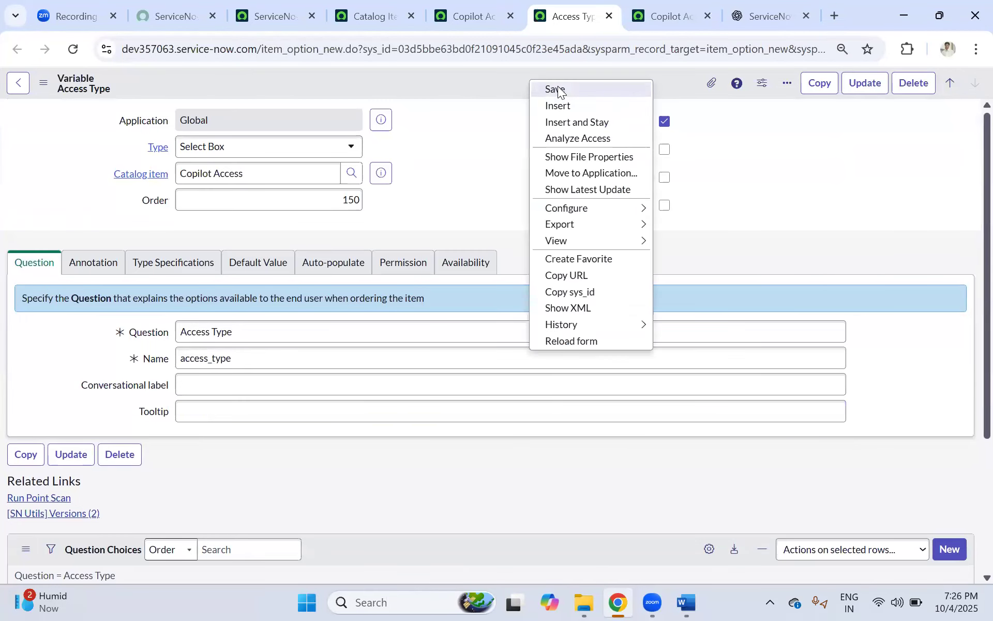
left_click(580, 89)
Reload the Copilot Access request form, set Request Type to Access Activation, and check the Access Type choices for the new entry.
left_click(666, 15)
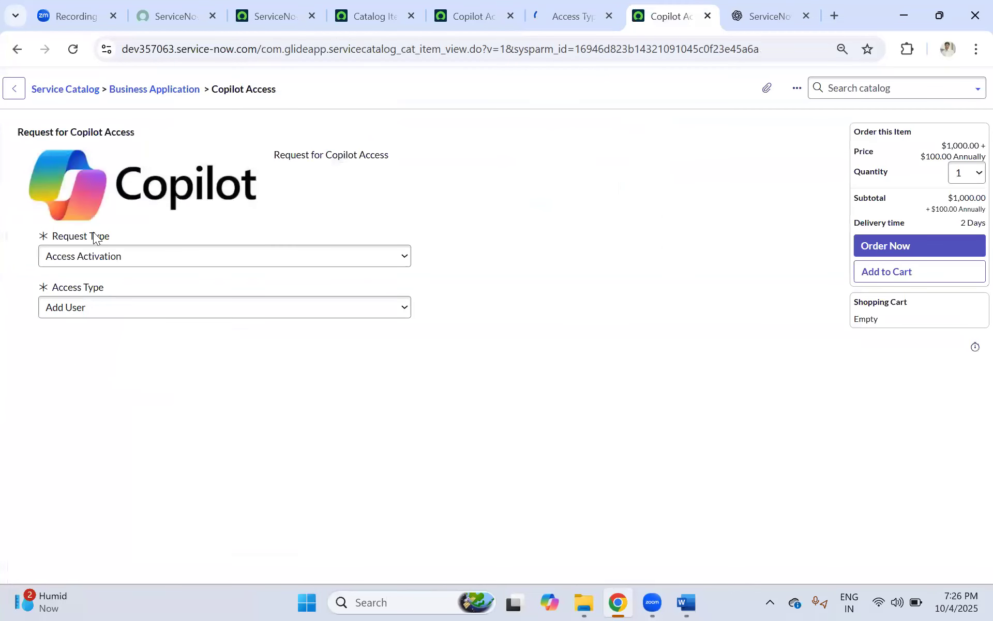
left_click(73, 49)
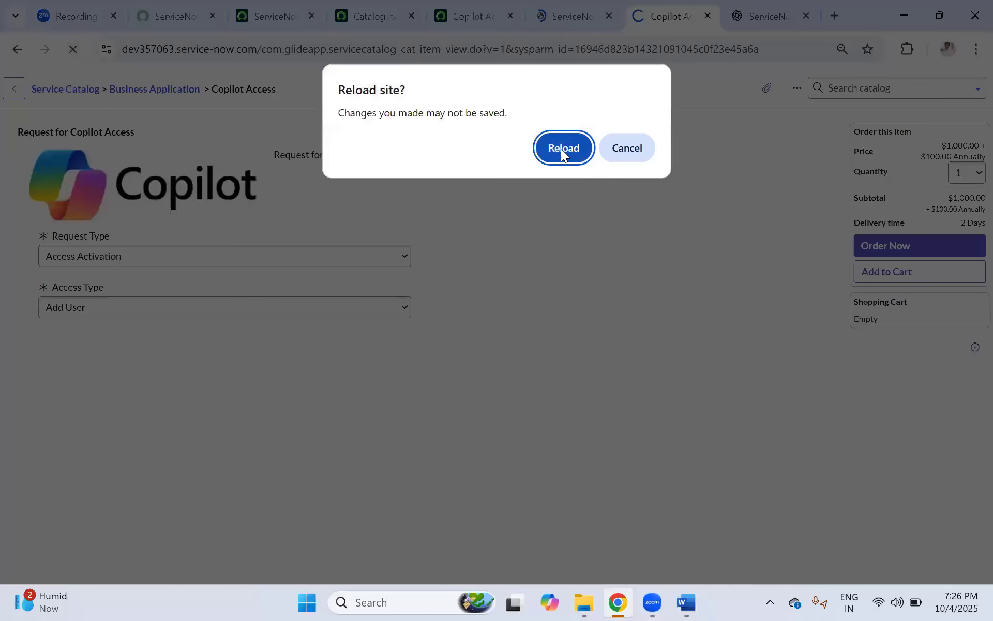
left_click(564, 148)
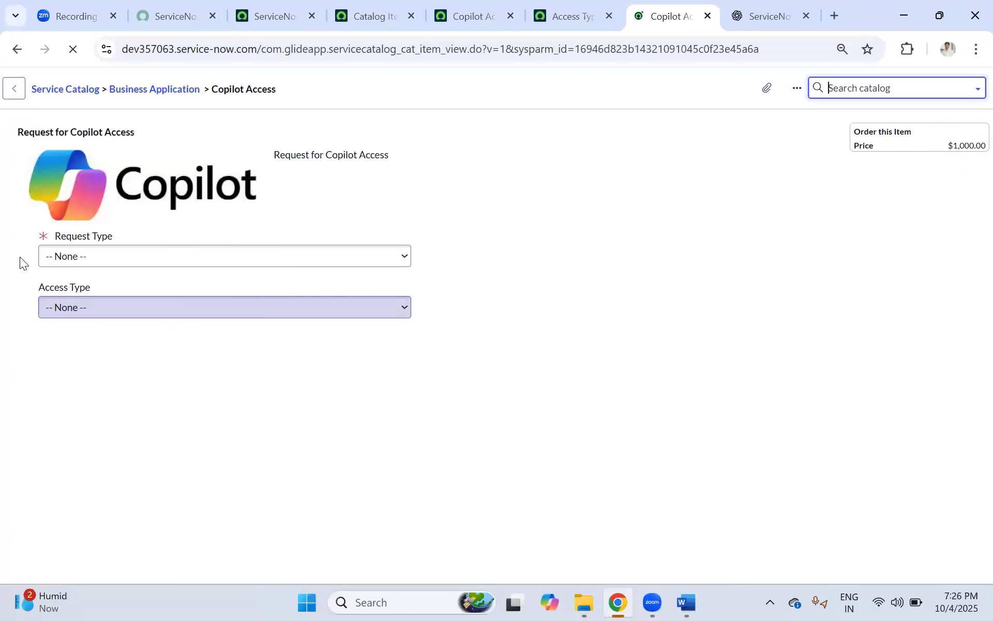
left_click(89, 258)
left_click(80, 293)
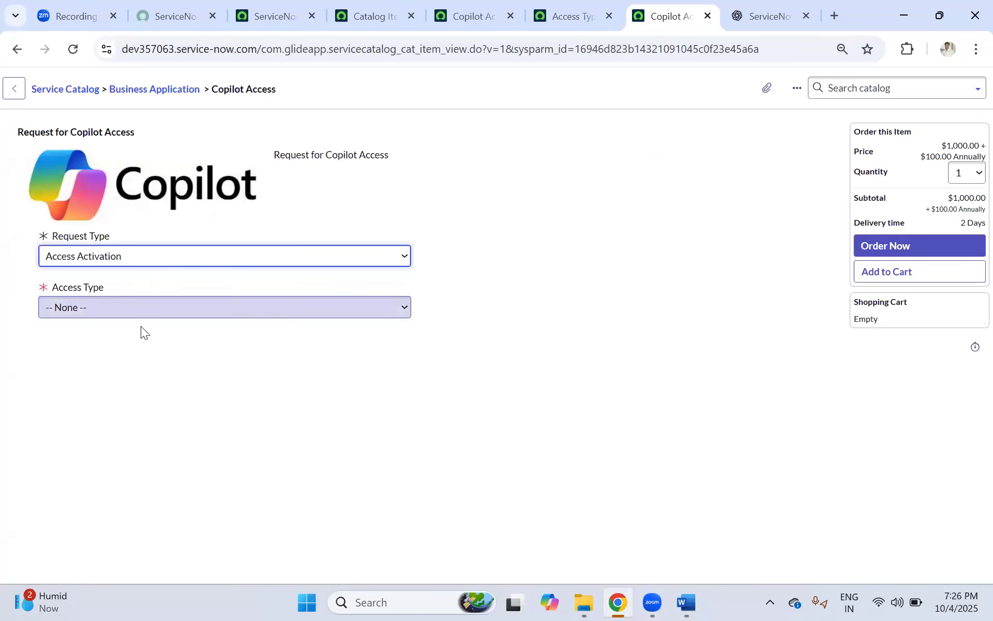
left_click(101, 312)
Return to the Access Type variable and insert a new question choice with the text Remove User.
left_click(563, 15)
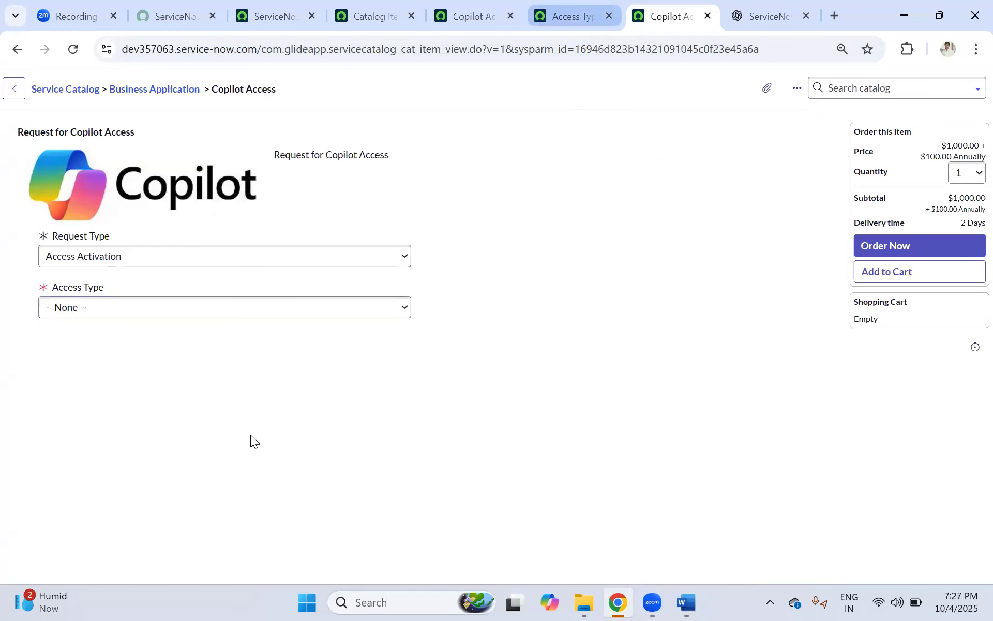
left_click(133, 487)
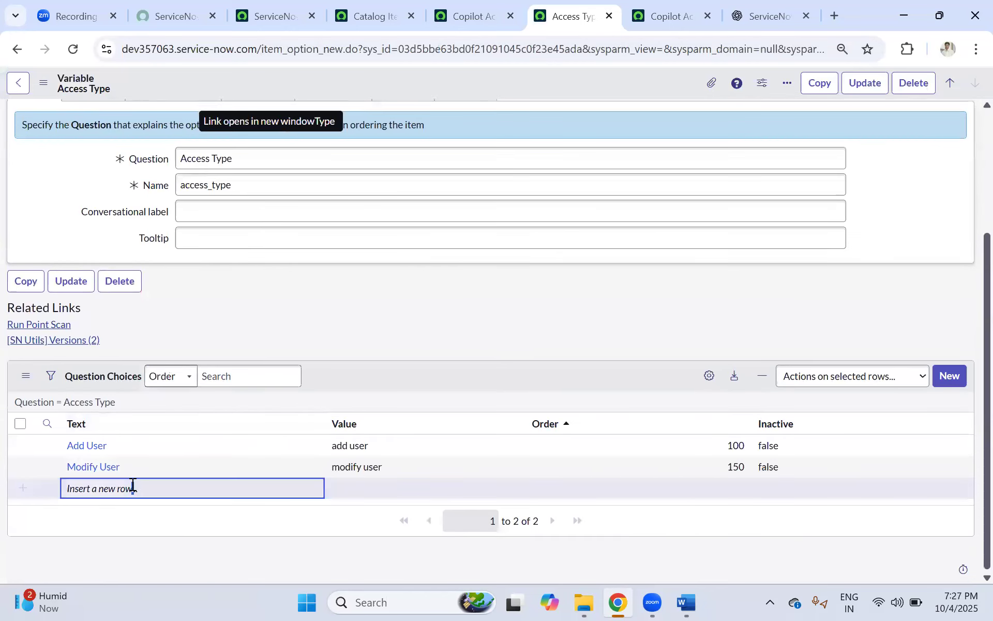
left_click(119, 485)
type("REm")
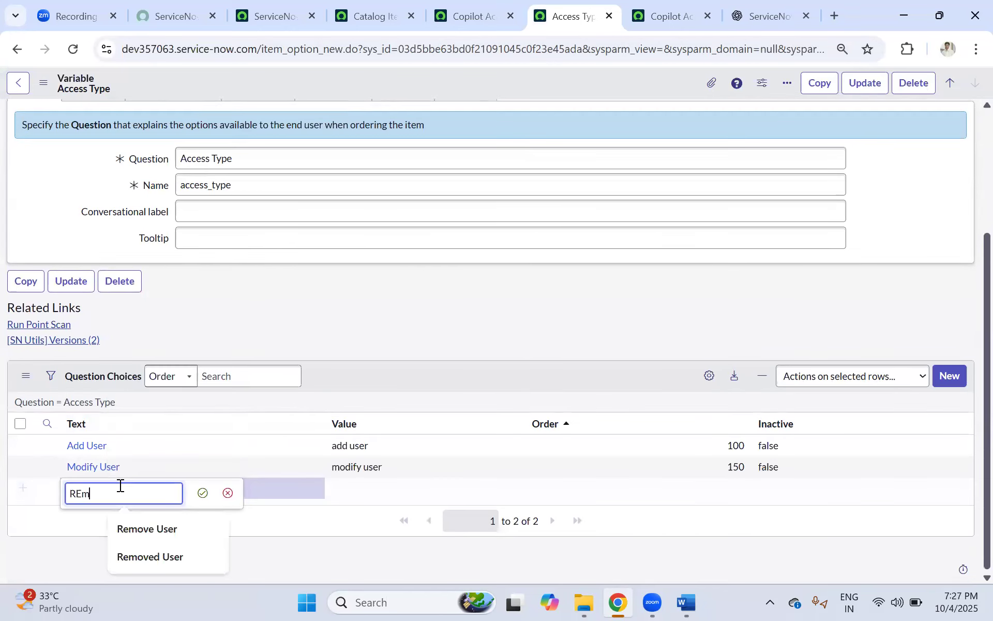
type("emove Use")
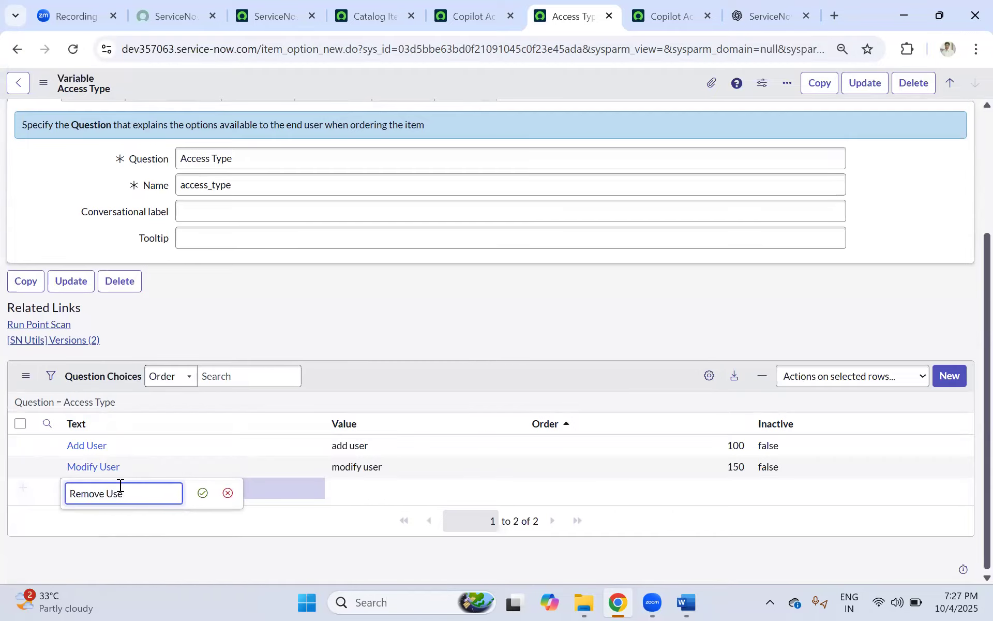
type("r")
Give the Remove User choice the value remove user and order 200, and save the row.
left_click(328, 494)
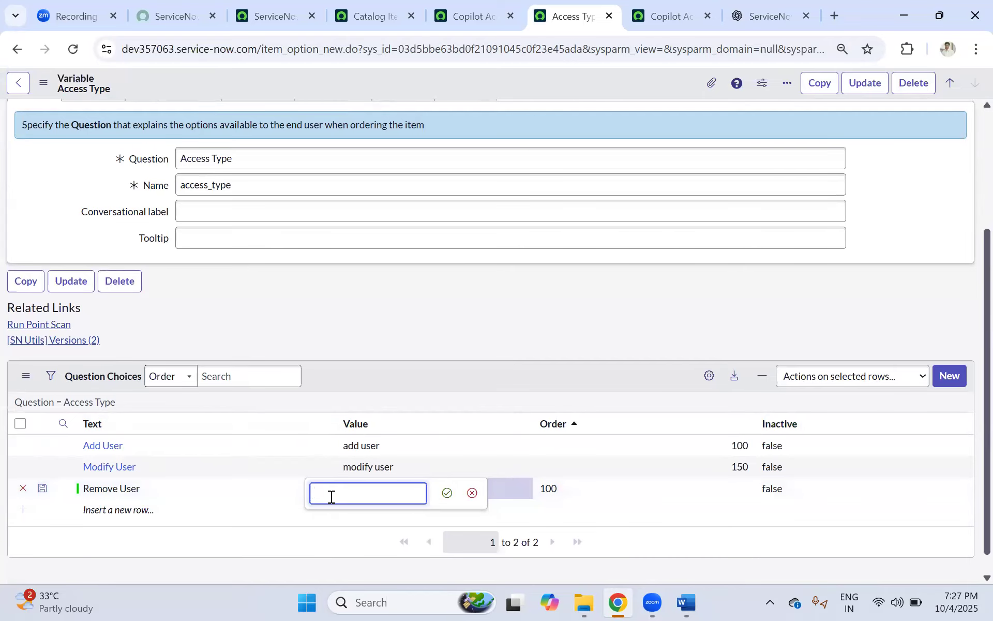
type("remove user")
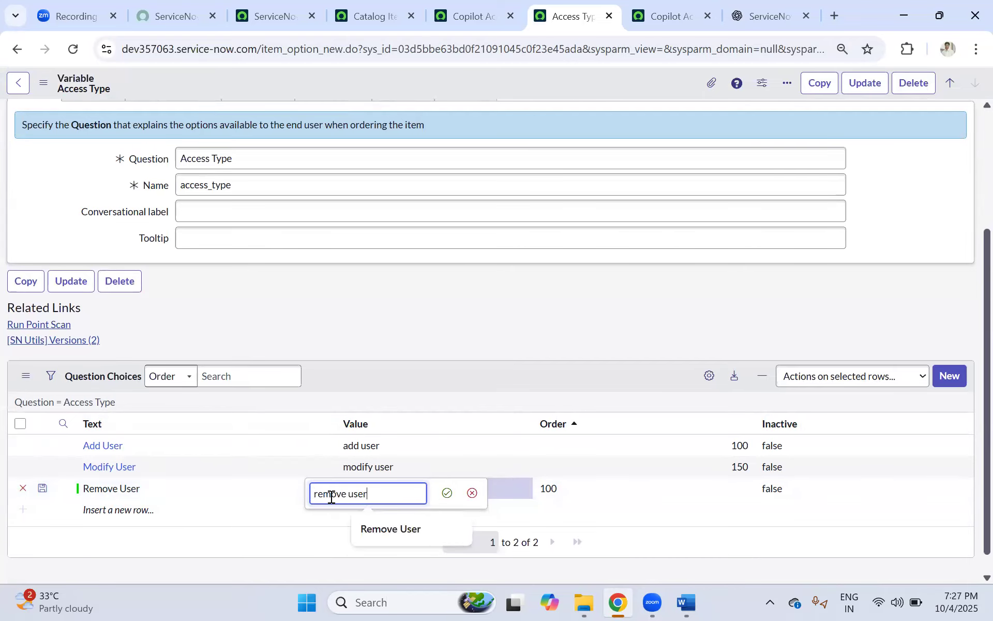
left_click(447, 492)
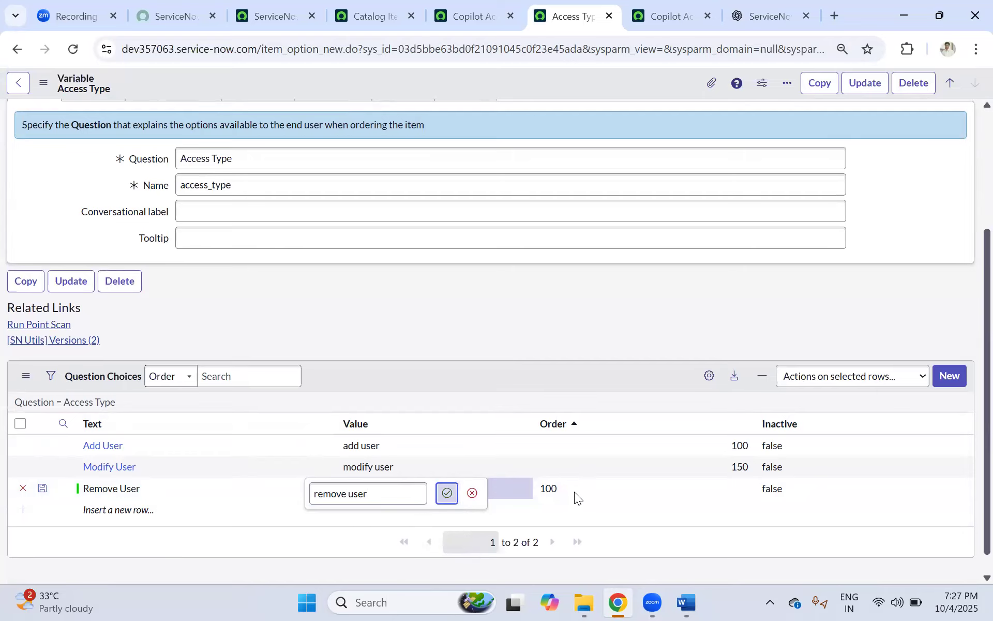
double_click(574, 488)
type("200")
left_click(678, 492)
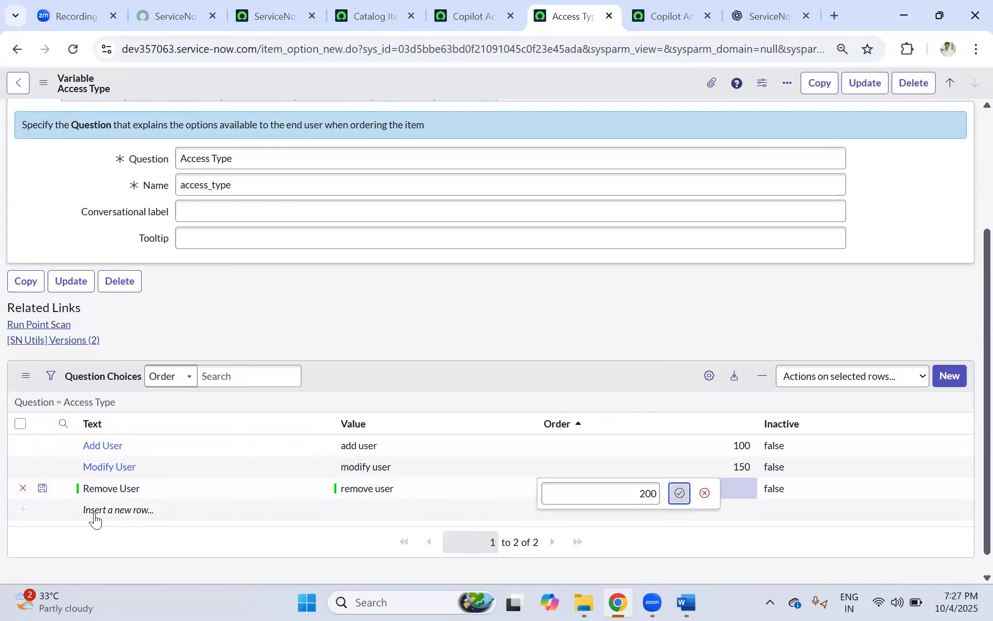
left_click(43, 488)
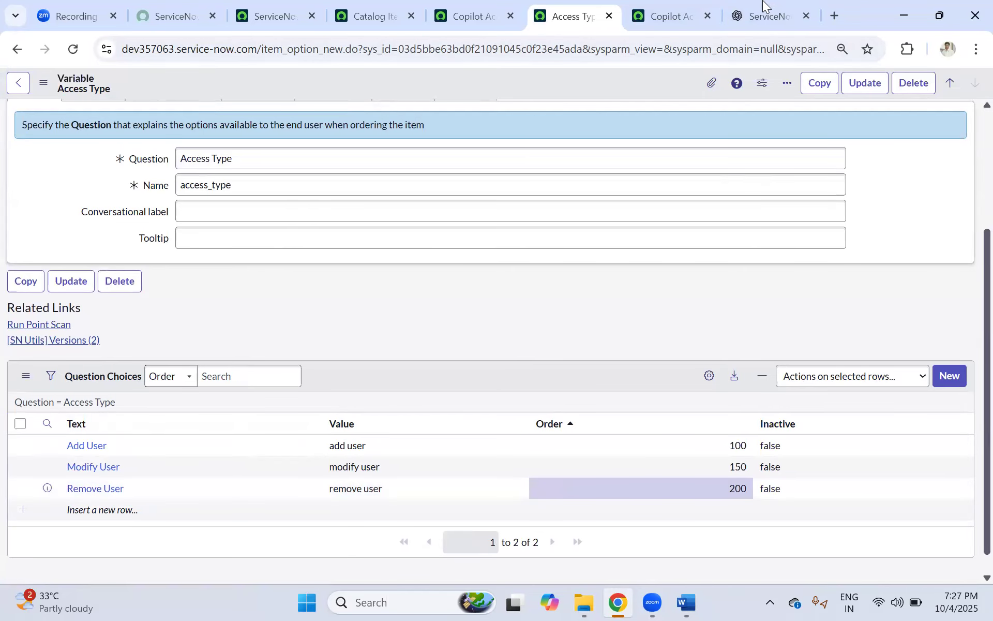
Check the Access Type choices on the unrefreshed Copilot Access request form, and look over the Access Type variable record again.
left_click(750, 16)
left_click(675, 8)
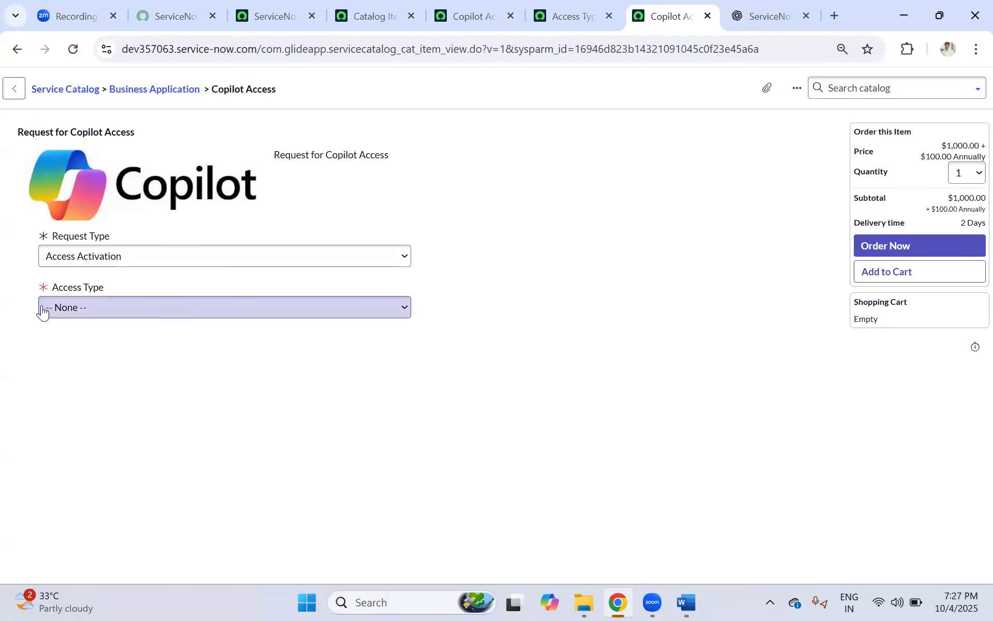
left_click(84, 312)
left_click(584, 11)
left_click(584, 11)
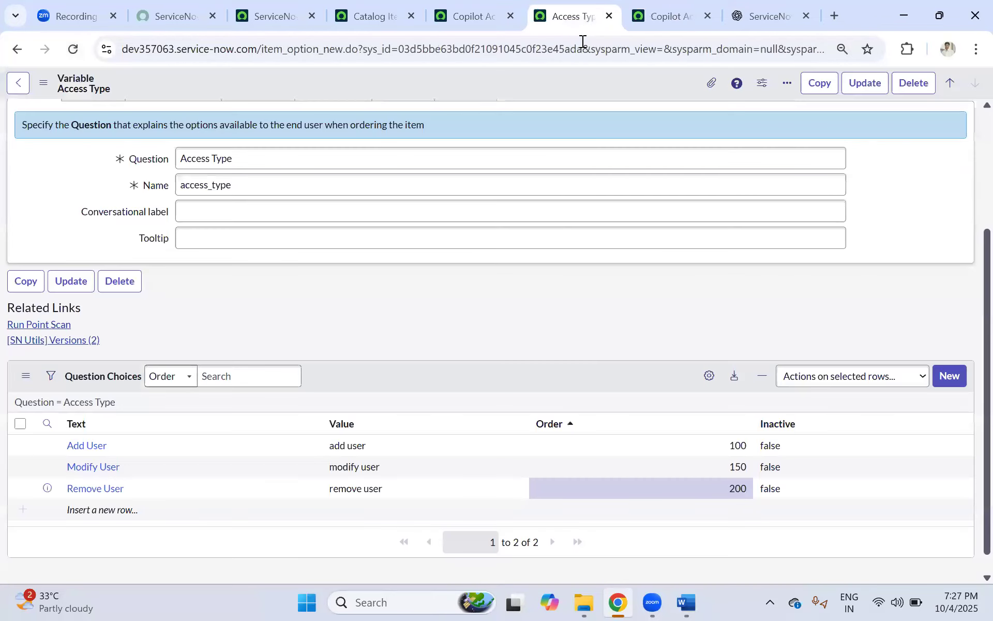
scroll(408, 317, "up", 3)
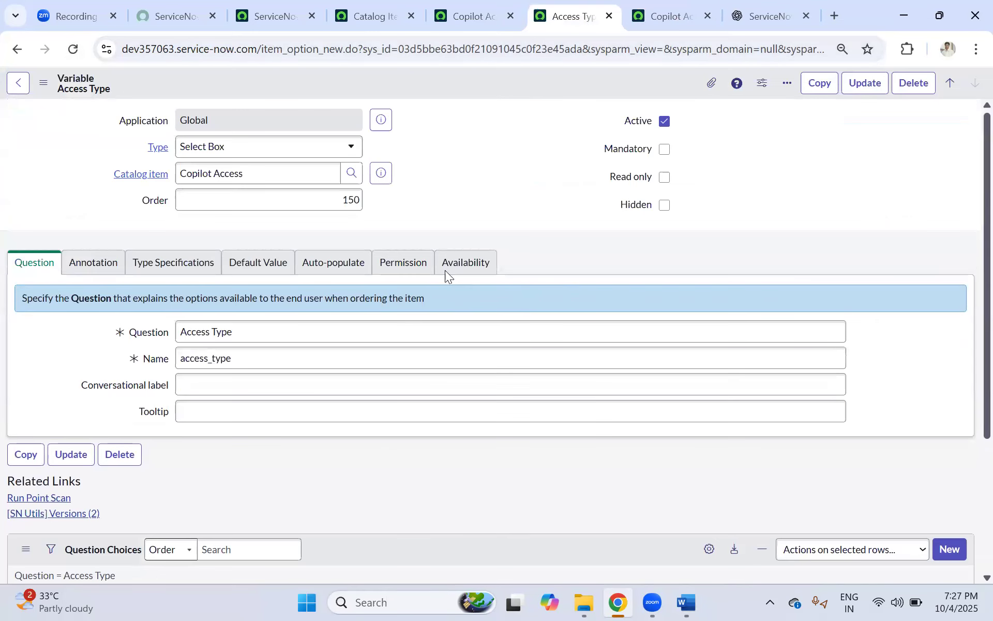
Refresh the Copilot Access request form, select Access Activation as Request Type, and check that Access Type offers Remove User.
left_click(666, 12)
left_click(75, 45)
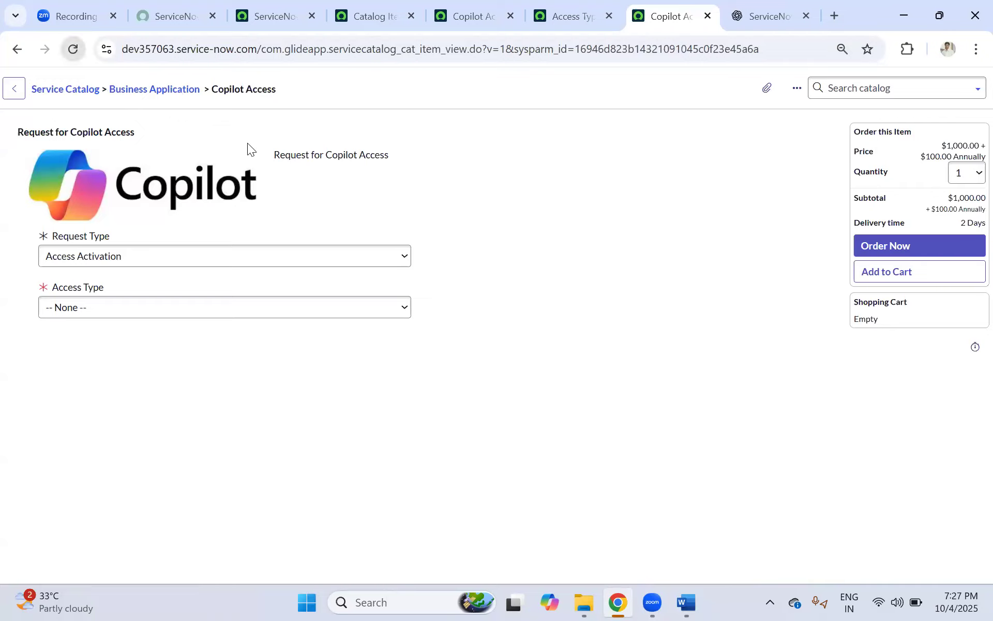
left_click(563, 173)
left_click(84, 258)
left_click(64, 295)
left_click(92, 309)
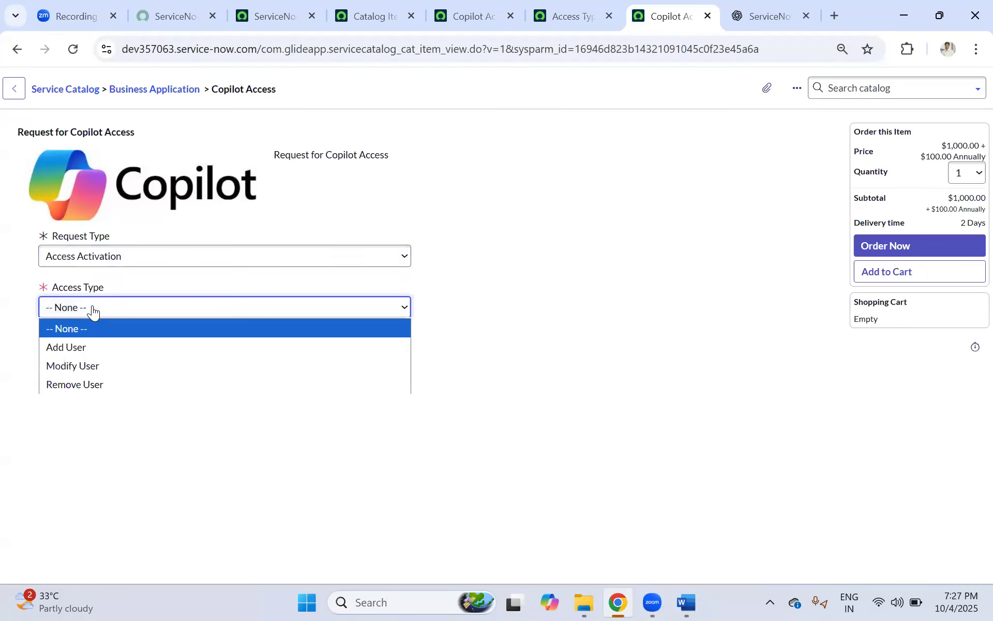
left_click(494, 278)
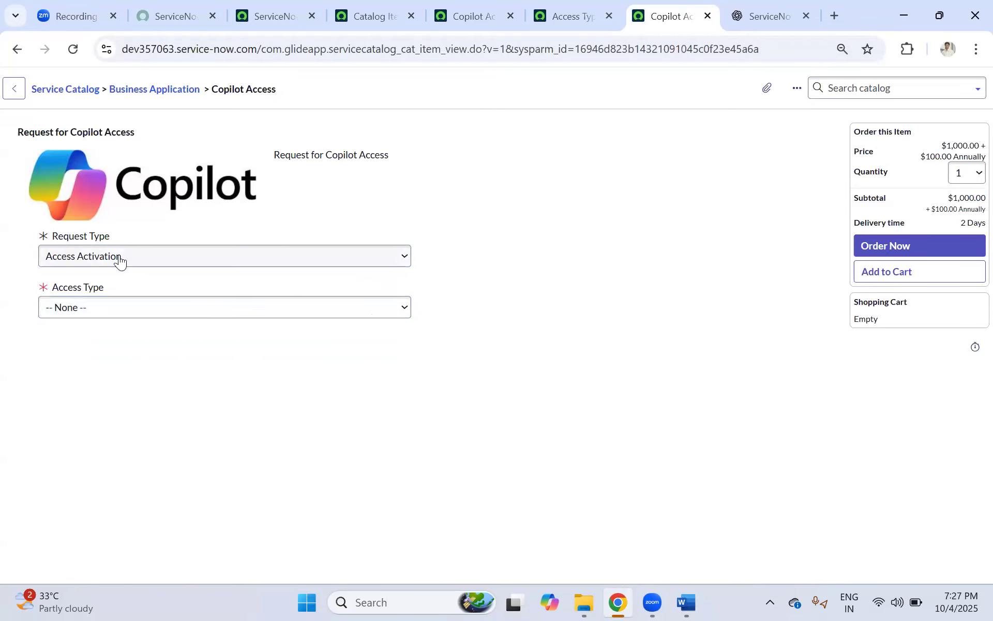
Select Add User as Access Type on the Copilot Access request form and review the other Access Type choices.
left_click(117, 259)
left_click(93, 292)
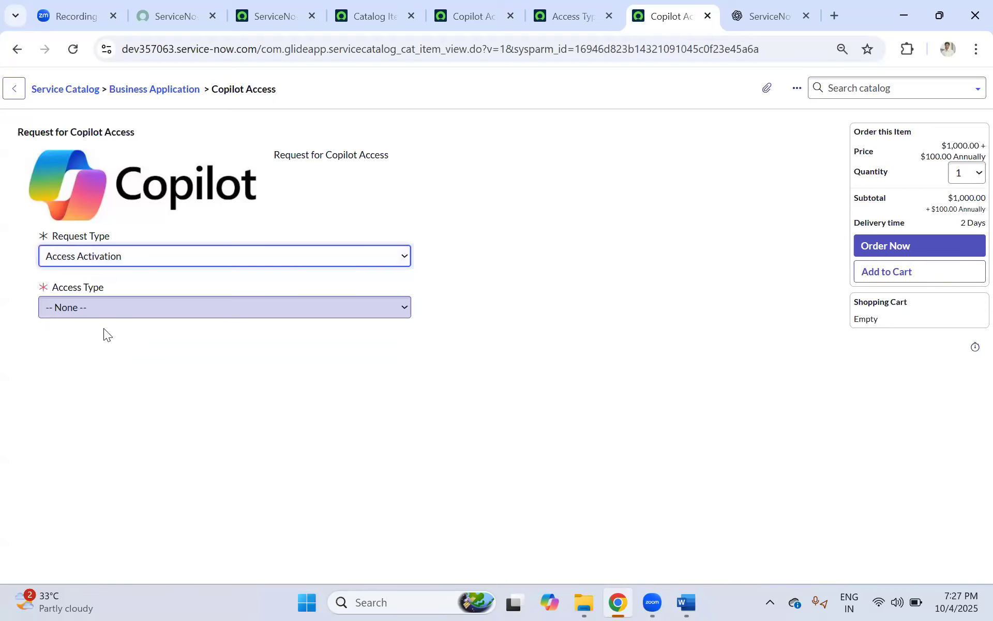
left_click(79, 306)
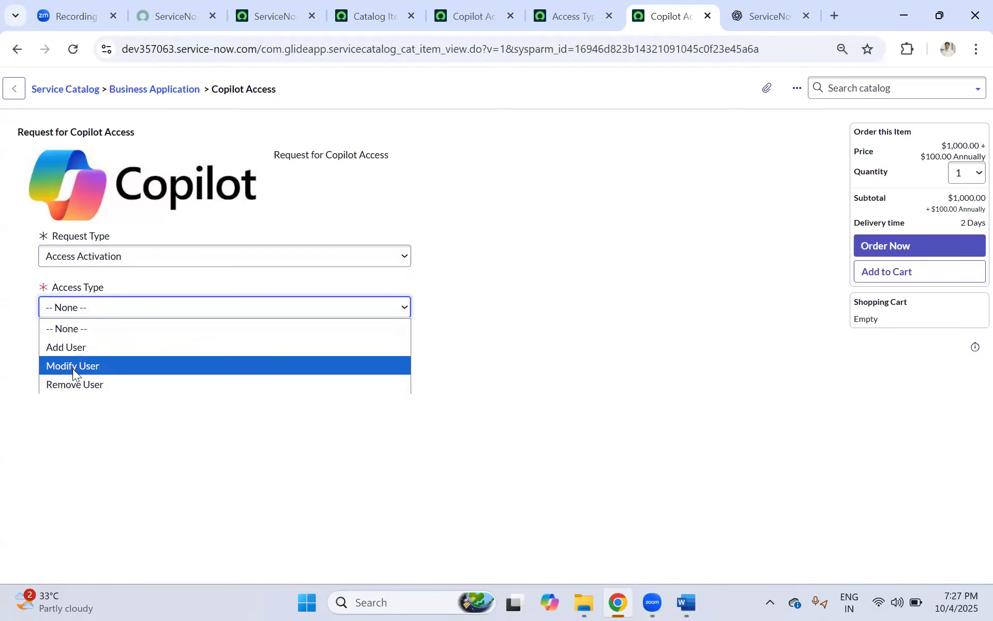
left_click(71, 348)
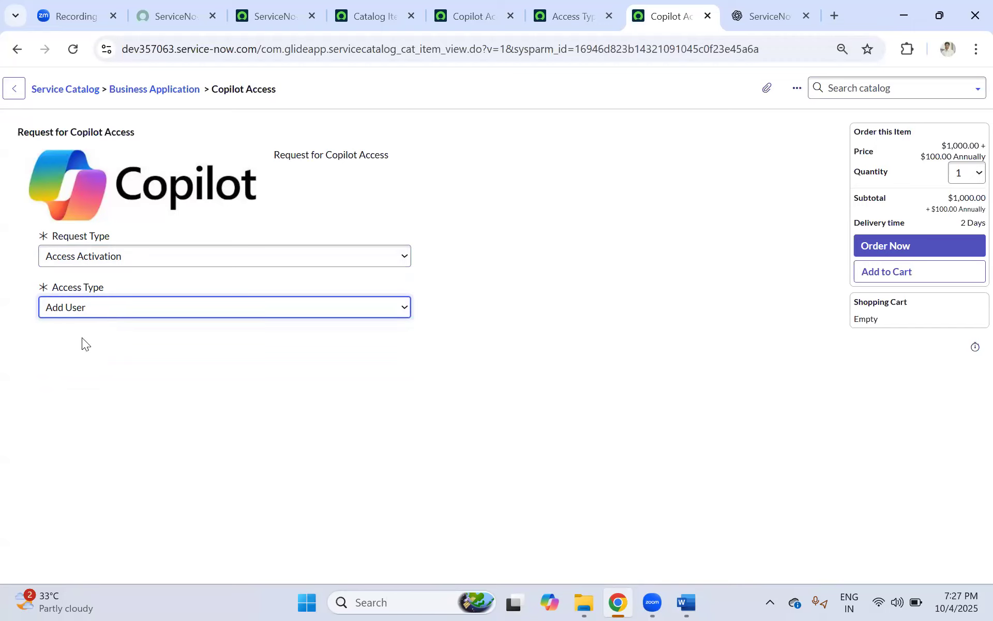
left_click(73, 307)
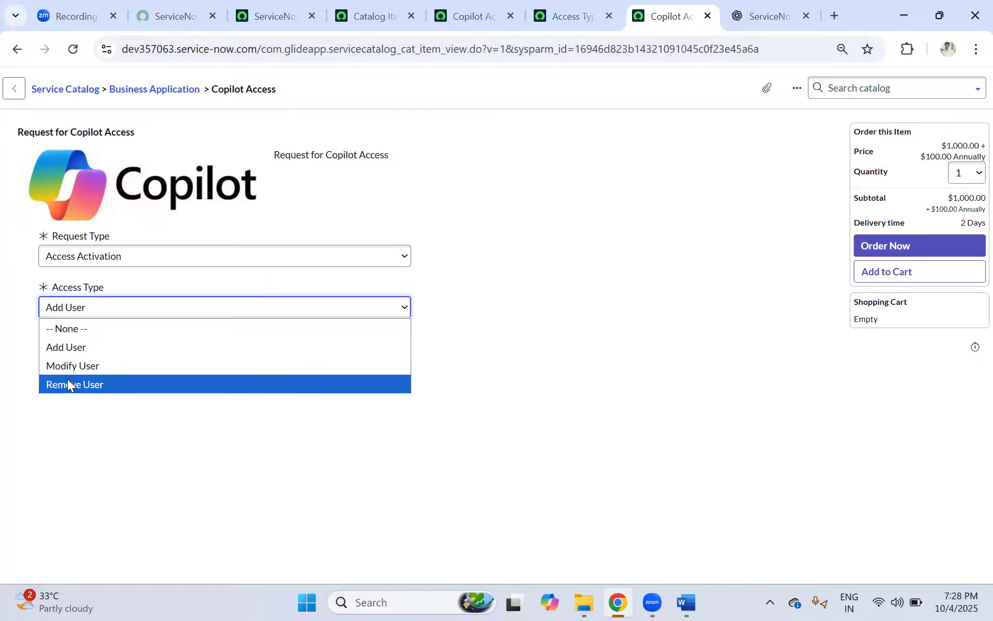
left_click(482, 211)
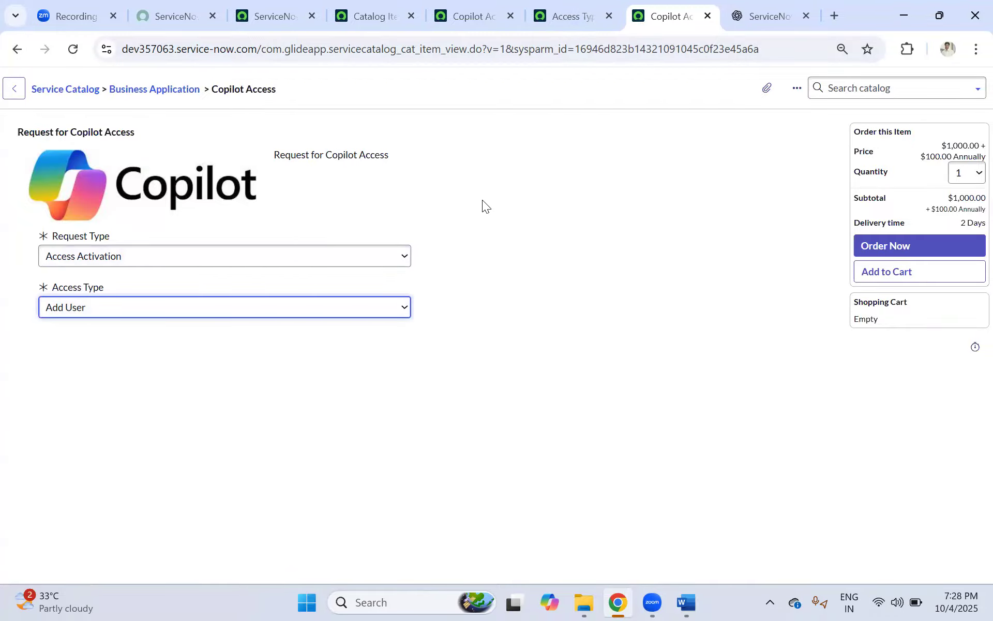
Open the Copilot Access item's catalog UI policy Access Activation need to Access Type and examine its condition and policy actions.
left_click(567, 17)
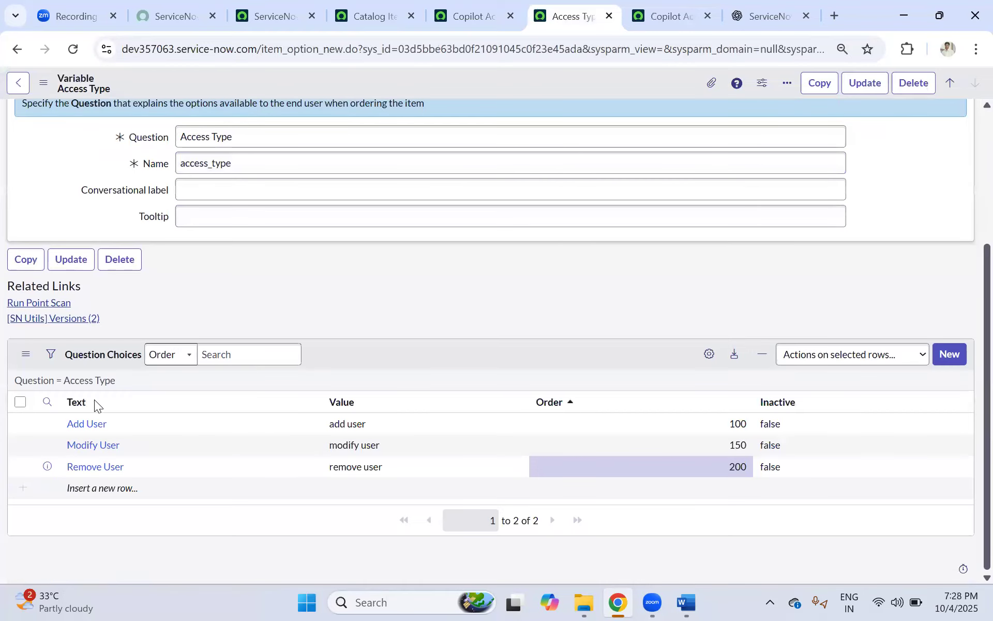
scroll(191, 311, "up", 3)
scroll(191, 306, "down", 1)
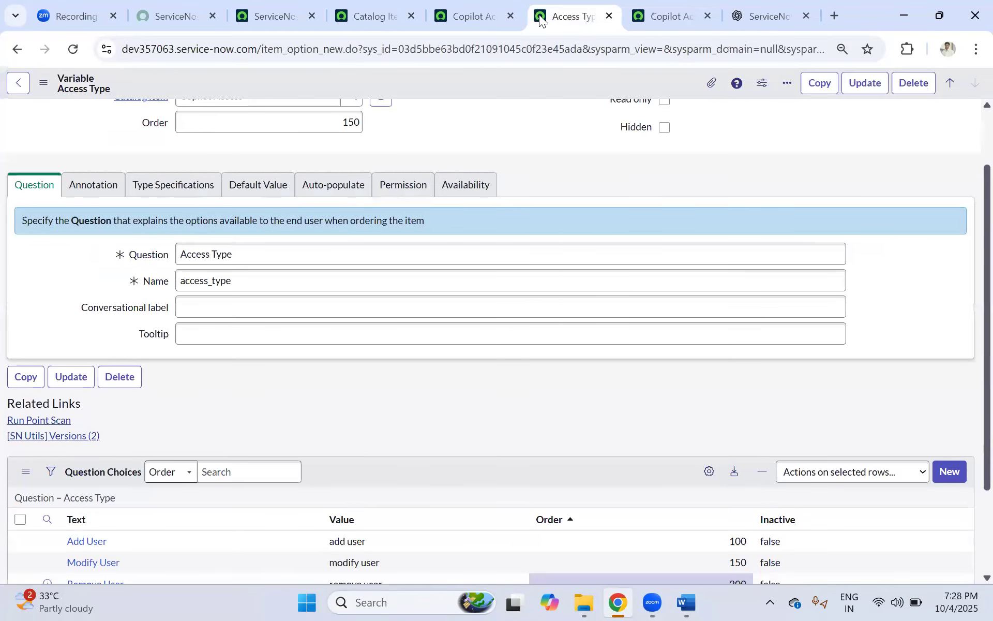
left_click(472, 12)
scroll(366, 293, "down", 10)
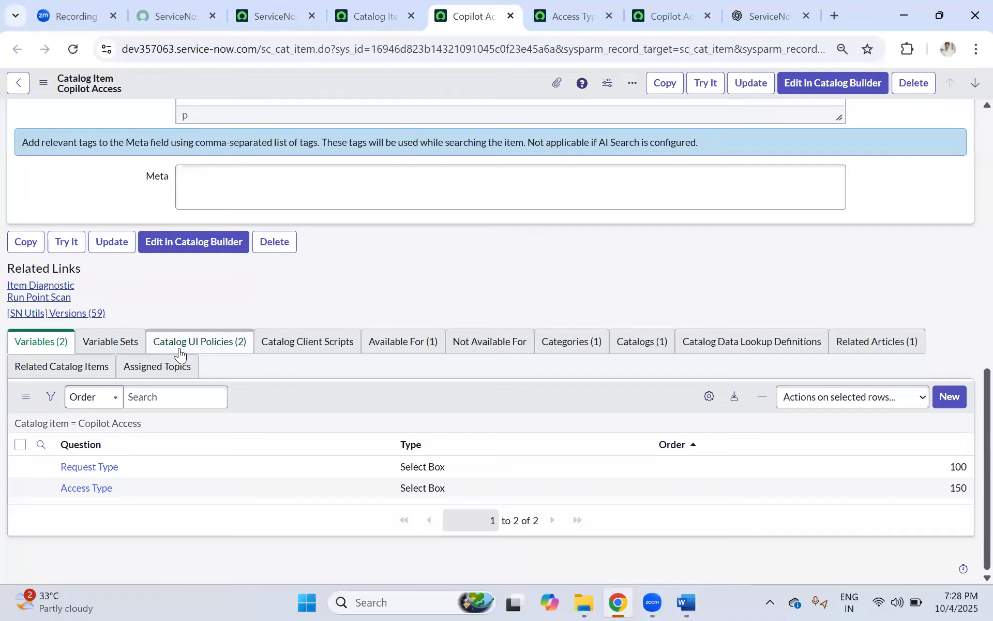
left_click(179, 348)
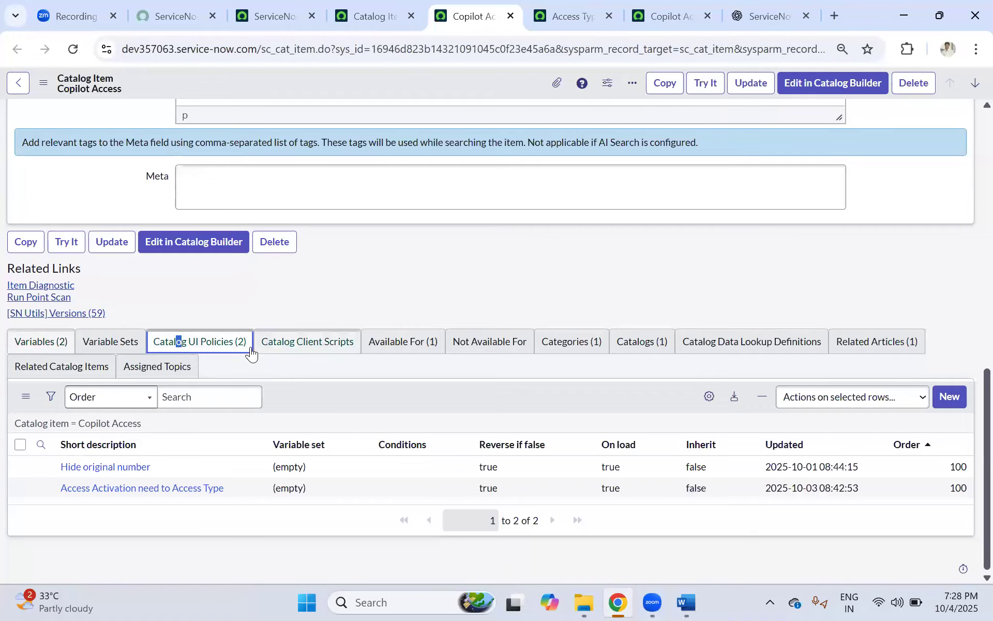
middle_click(136, 496)
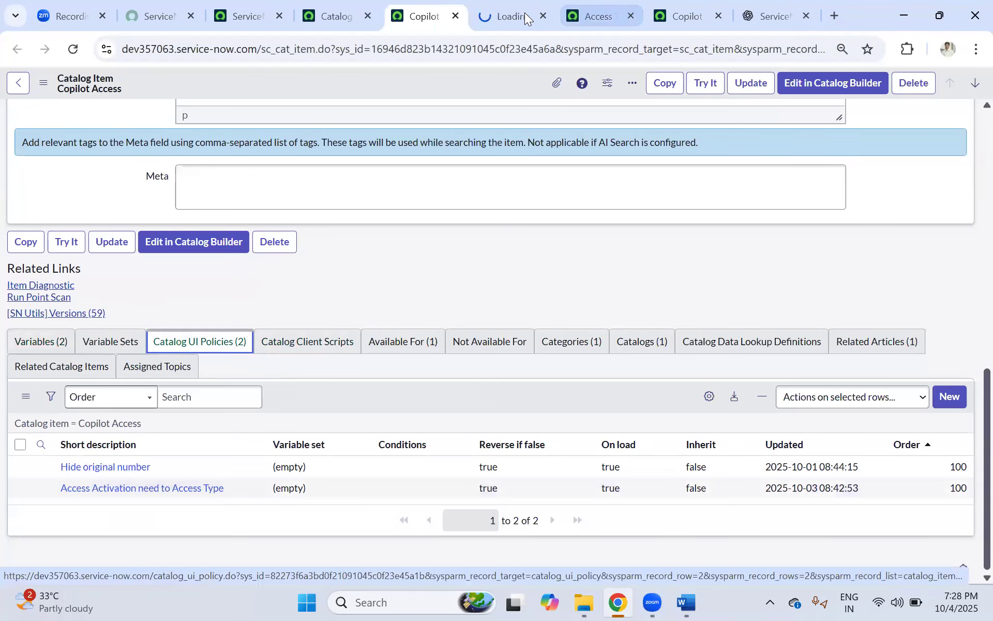
left_click(525, 18)
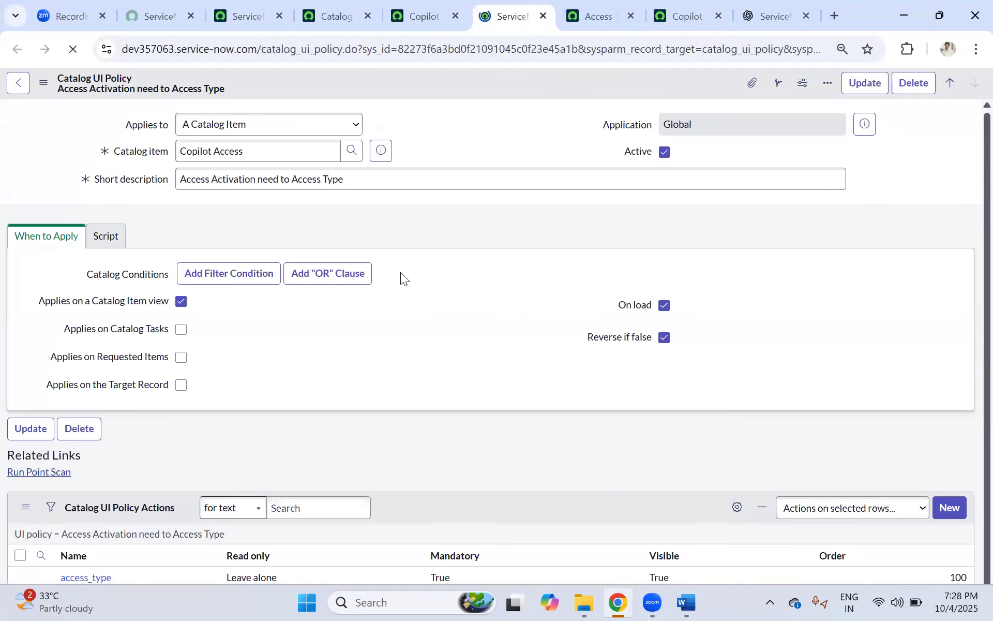
scroll(317, 171, "down", 2)
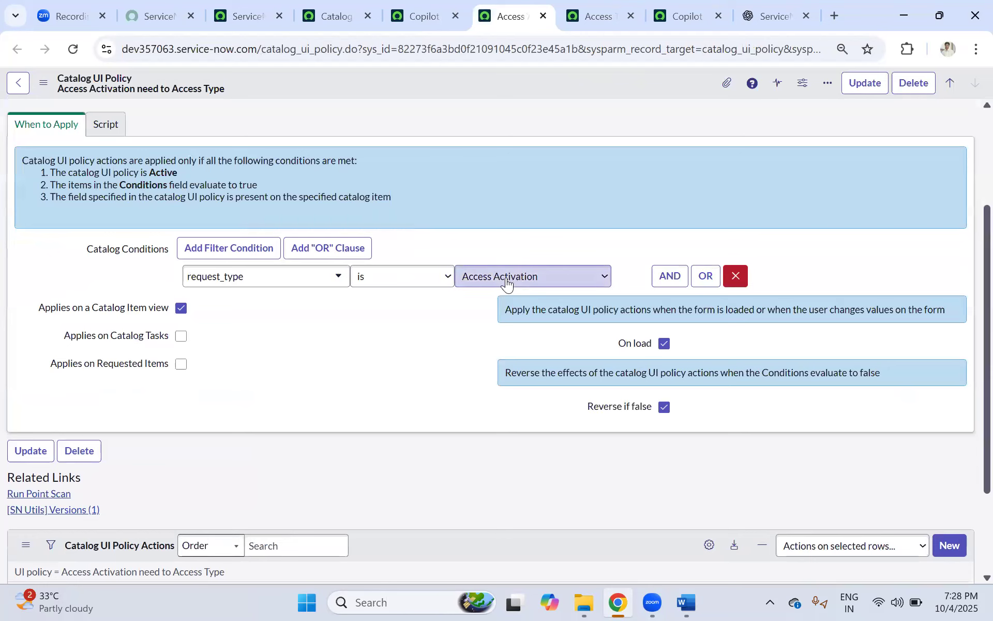
scroll(507, 281, "down", 3)
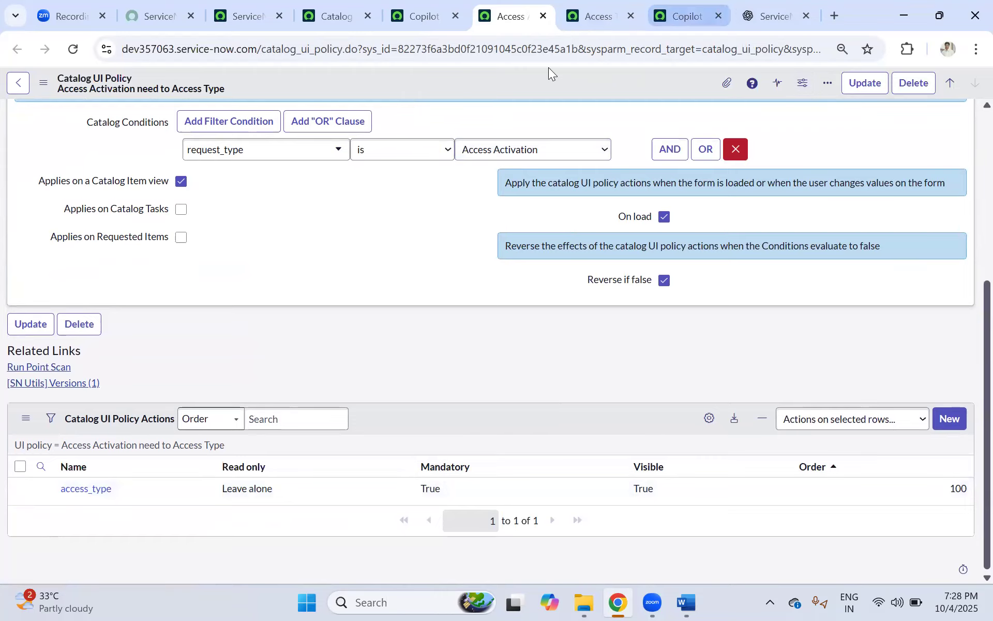
Review the Access Type choices on the request form again and return to the Access Activation need to Access Type policy.
left_click(685, 4)
left_click(68, 309)
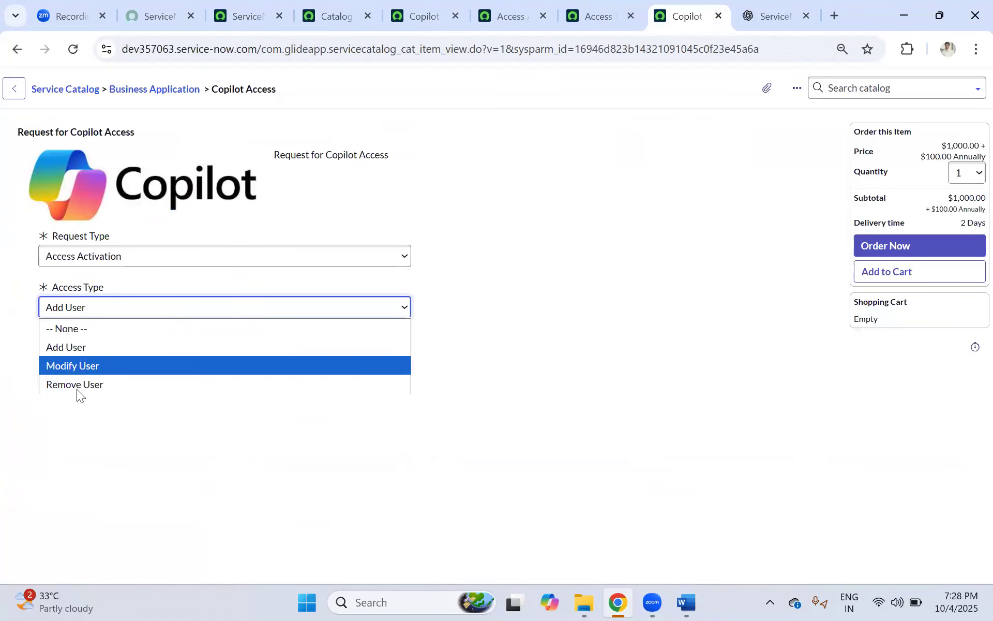
left_click(643, 308)
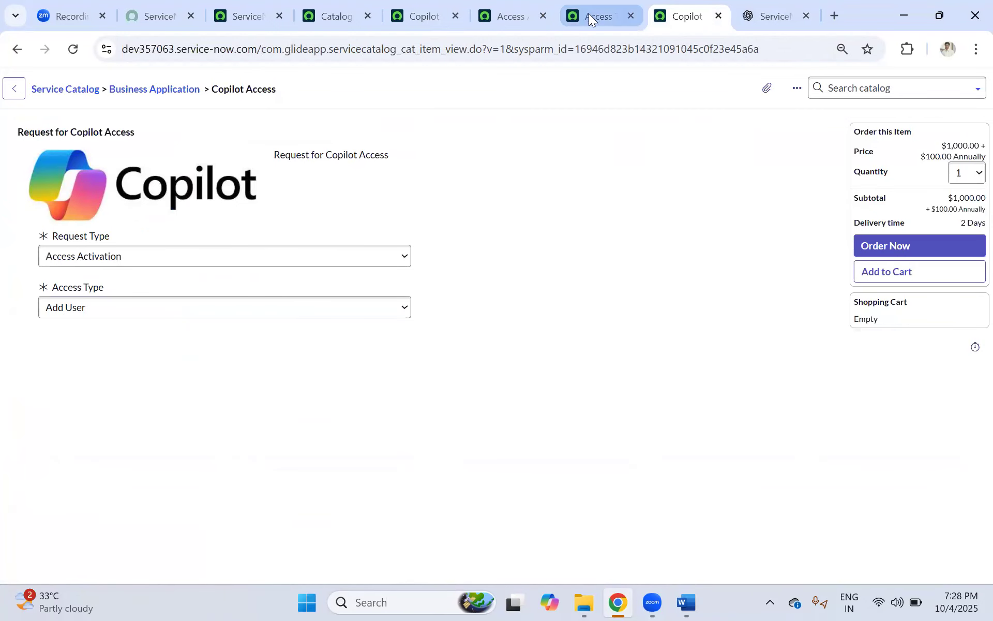
left_click(588, 15)
left_click(511, 15)
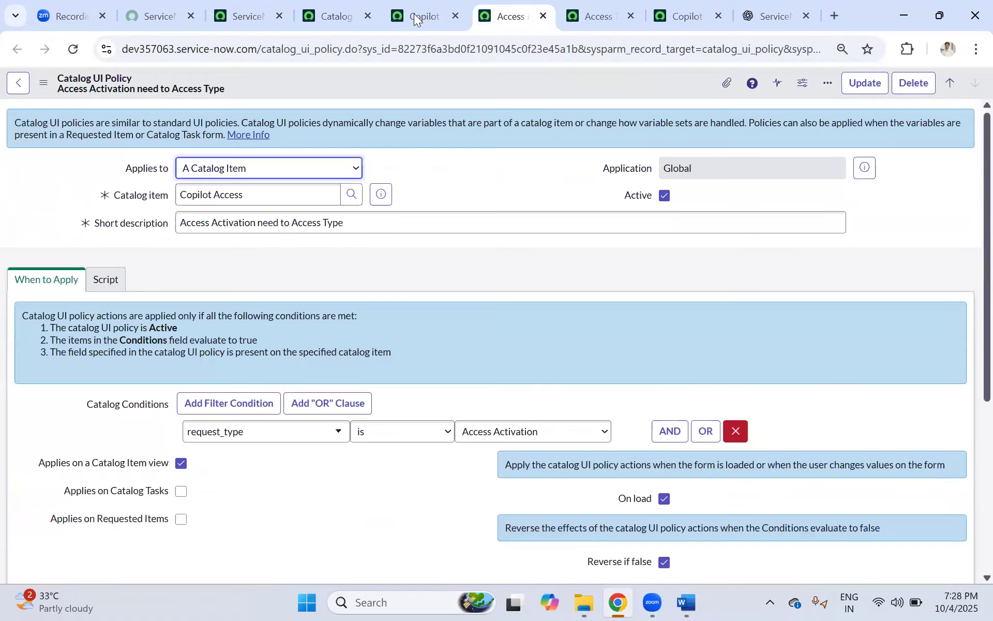
Start a new variable for the Copilot Access catalog item and set its type to Select Box.
left_click(418, 16)
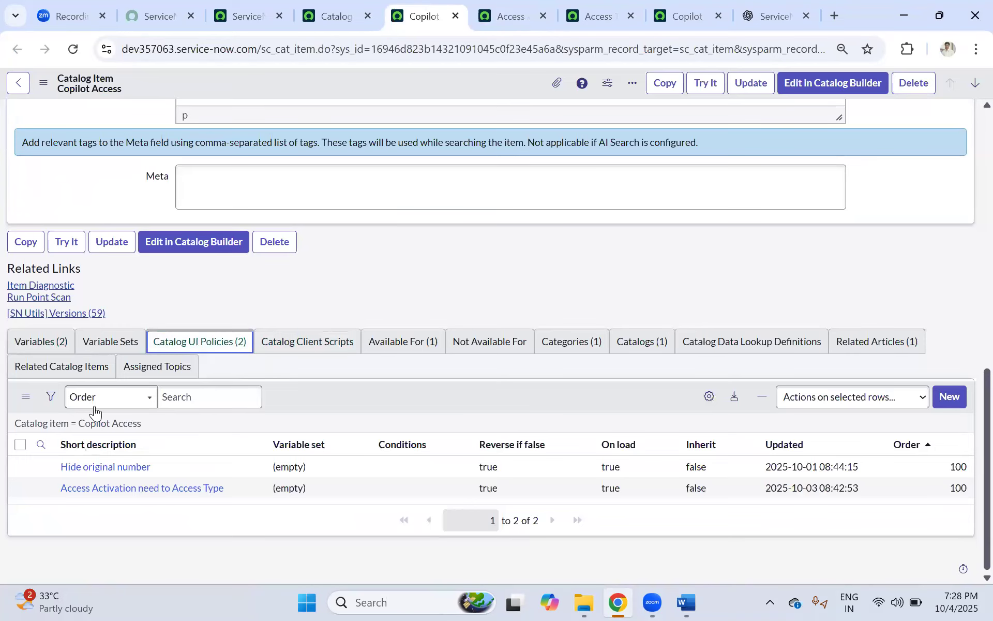
left_click(41, 343)
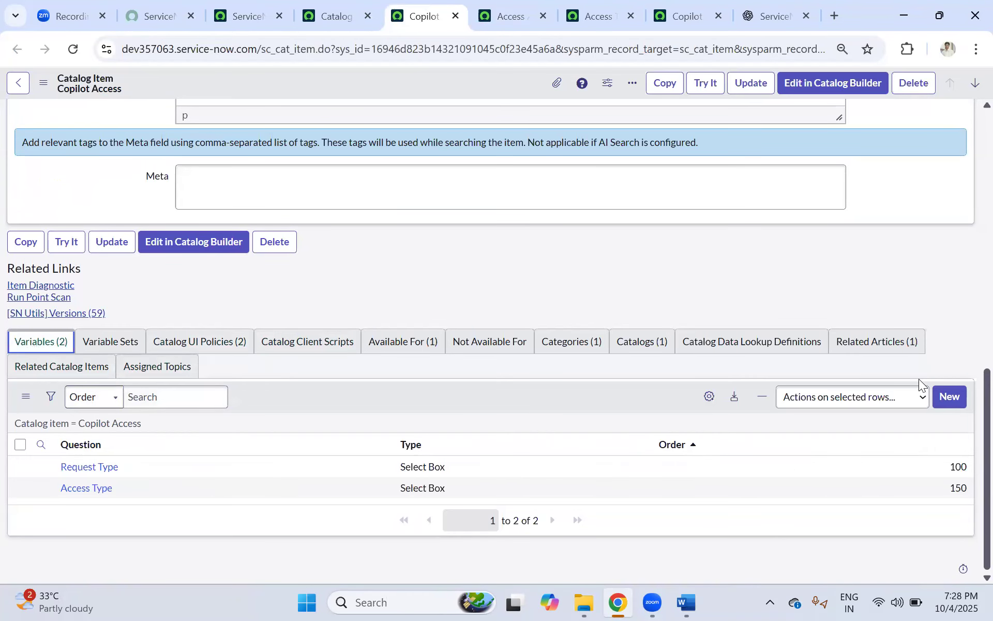
left_click(951, 397)
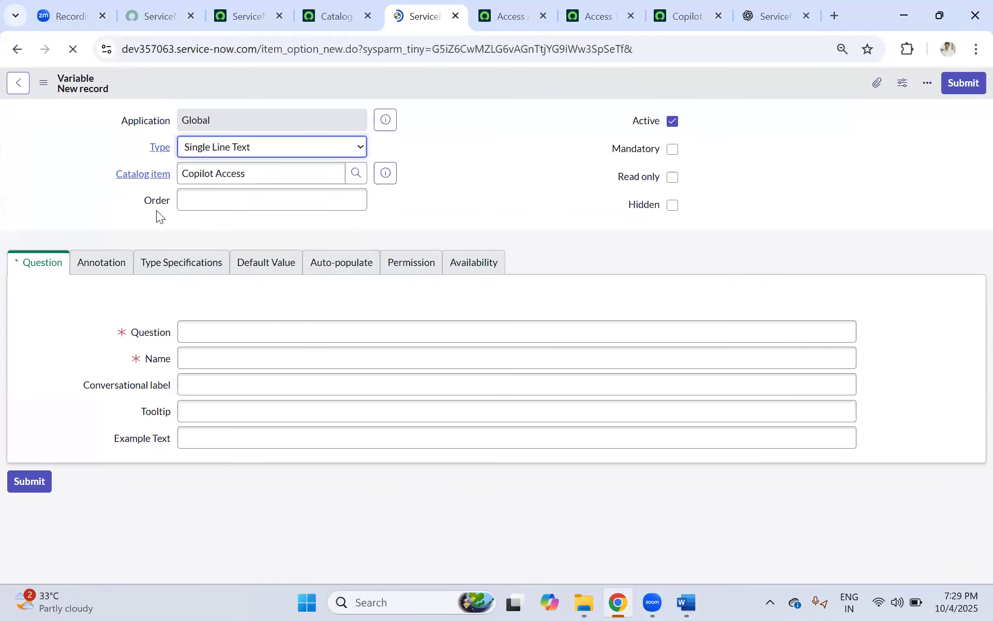
left_click(229, 147)
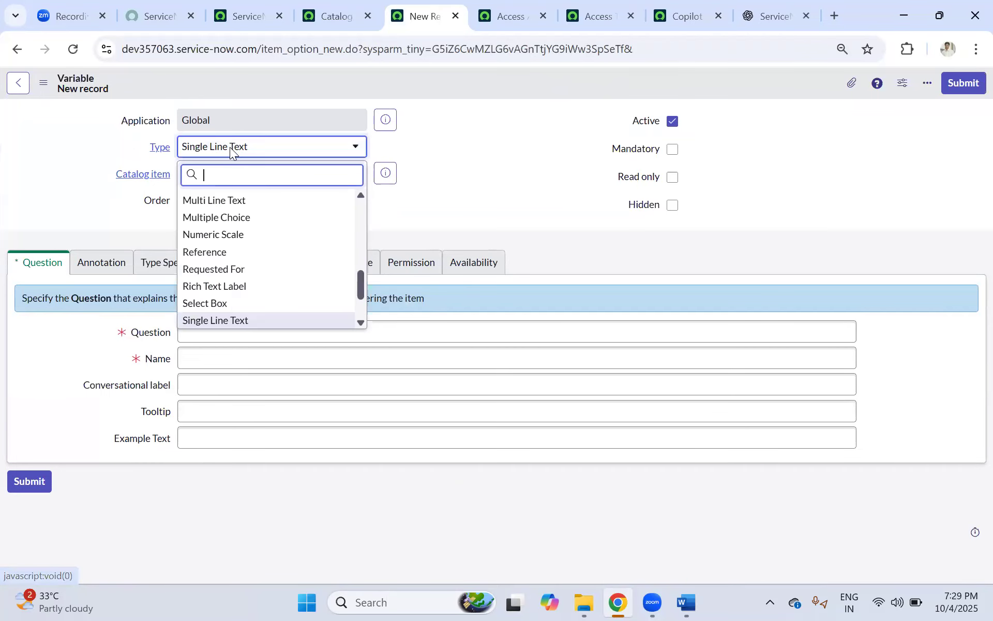
left_click(218, 302)
left_click(217, 326)
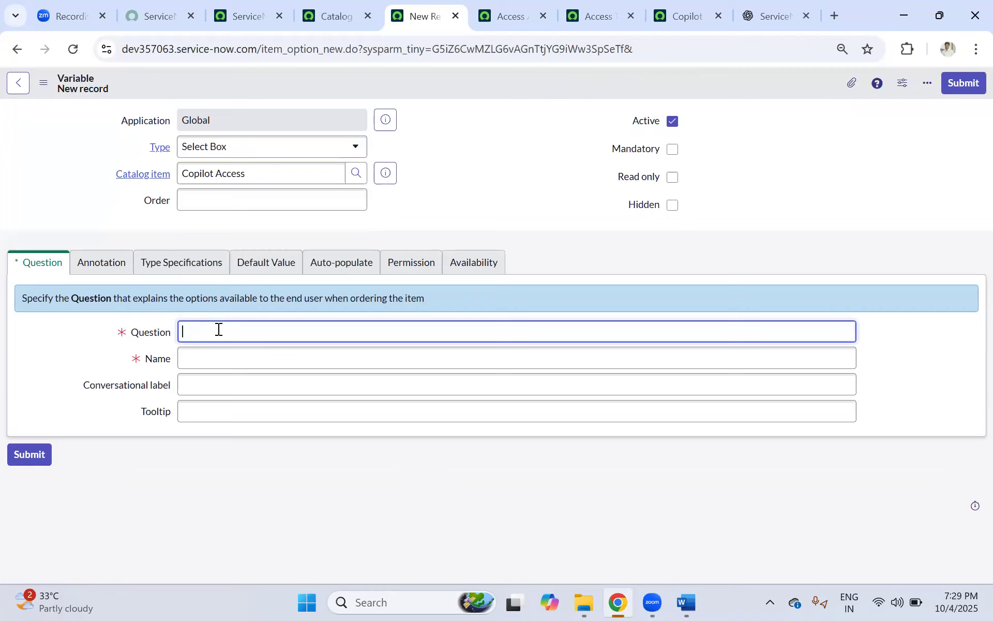
type("Lincenses")
key("BackSpace")
type("nse Type")
double_click(203, 324)
triple_click(204, 323)
type("User Type")
key("ctrl+a")
key("BackSpace")
Enter License Type as the new variable's question and save the record, staying on it.
type("Licese")
key("BackSpace")
key("BackSpace")
type("ense TYpe")
key("BackSpace")
key("BackSpace")
type("ype")
left_click(462, 165)
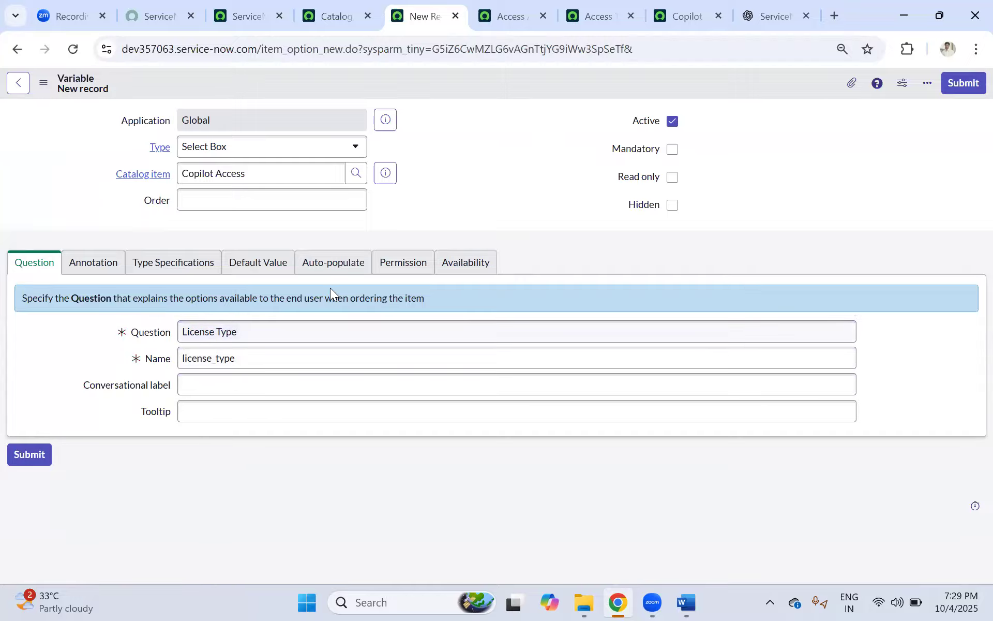
right_click(499, 76)
left_click(516, 87)
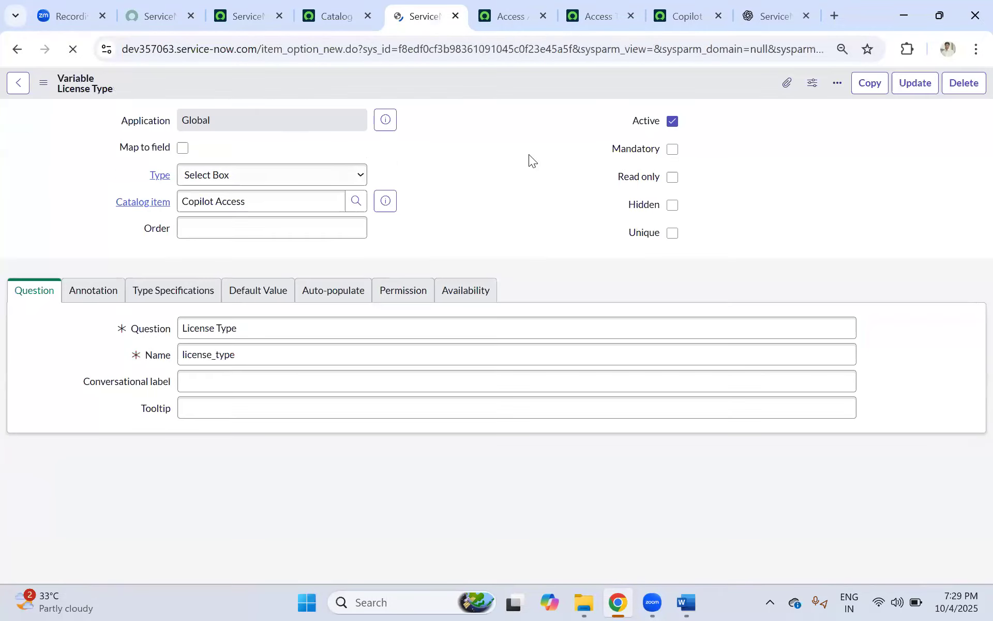
Return to the Copilot Access request form and select Access Deactivation as Request Type.
left_click(516, 12)
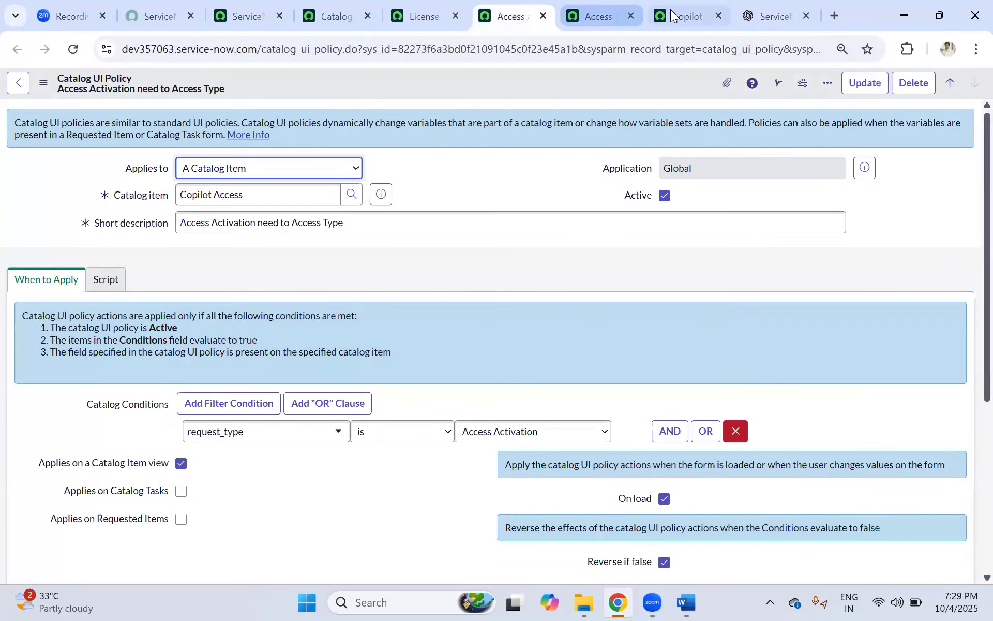
left_click(672, 14)
left_click(85, 268)
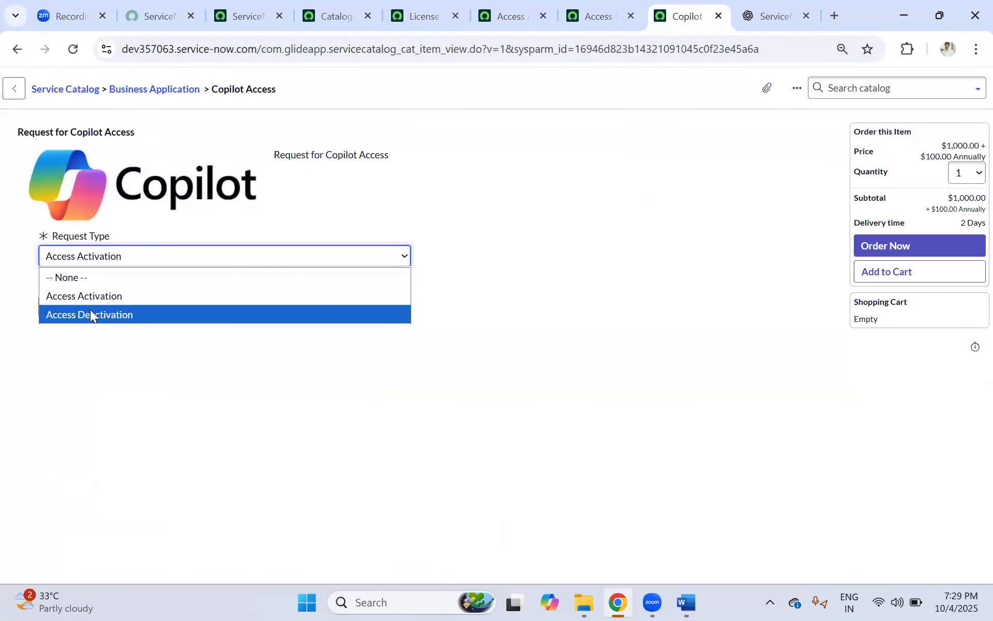
left_click(91, 313)
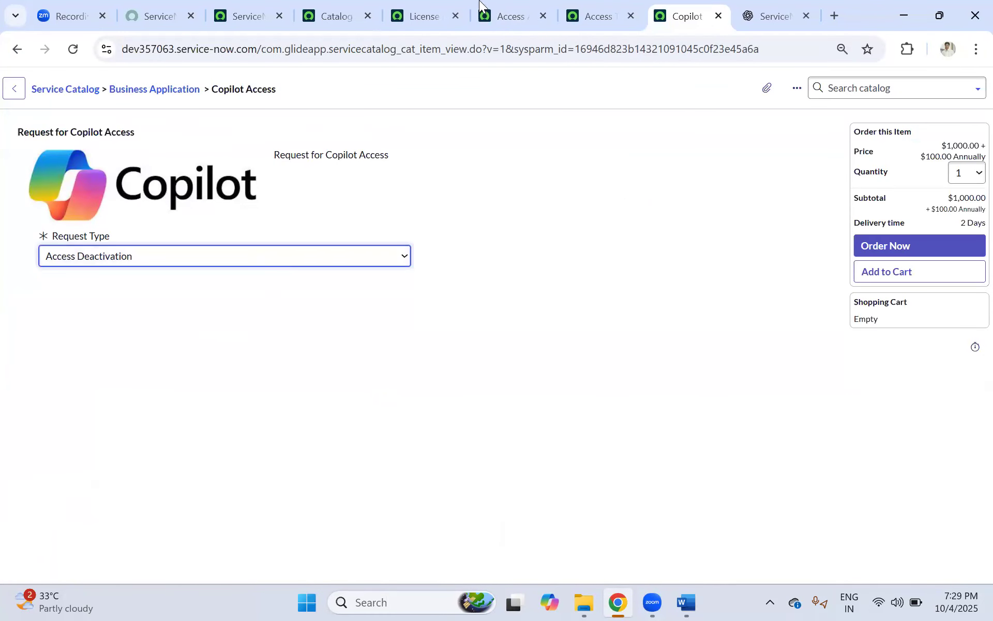
Compare the License Type variable, the request form with Access Deactivation selected, and the Access Type UI policy.
left_click(431, 8)
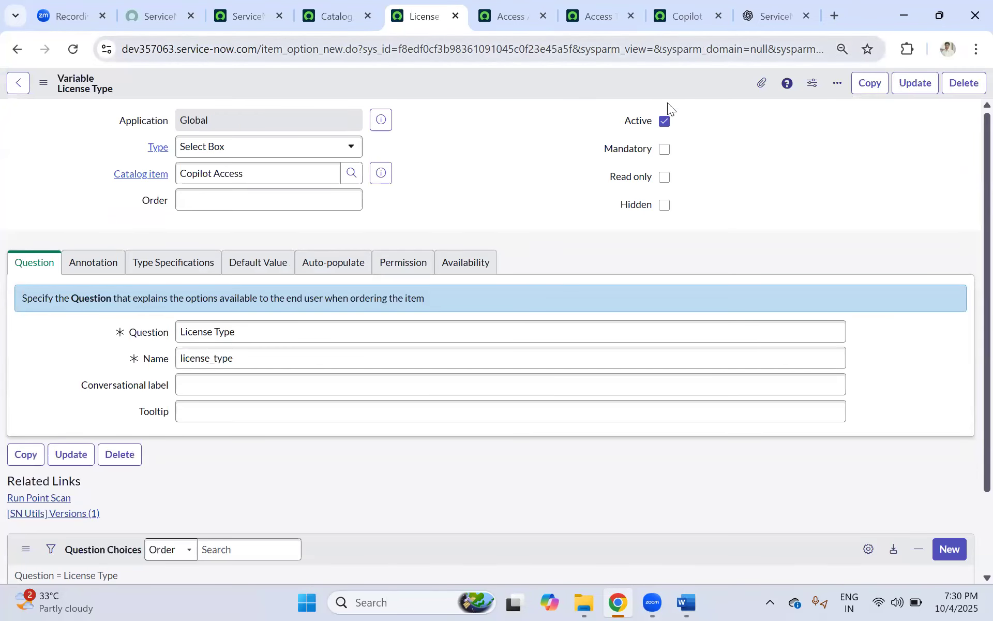
left_click(597, 19)
left_click(679, 15)
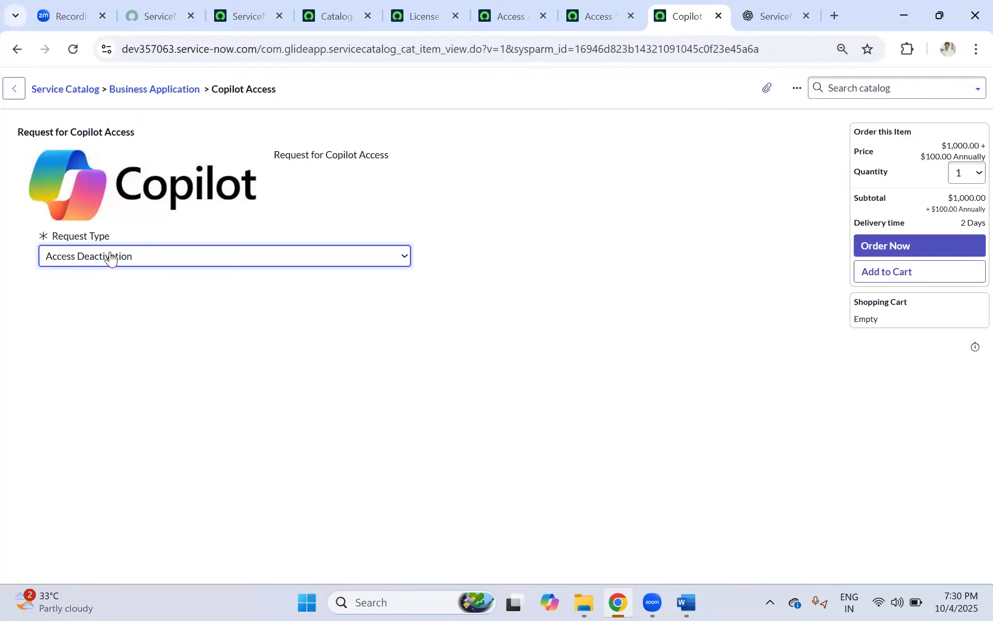
left_click(315, 228)
left_click(502, 9)
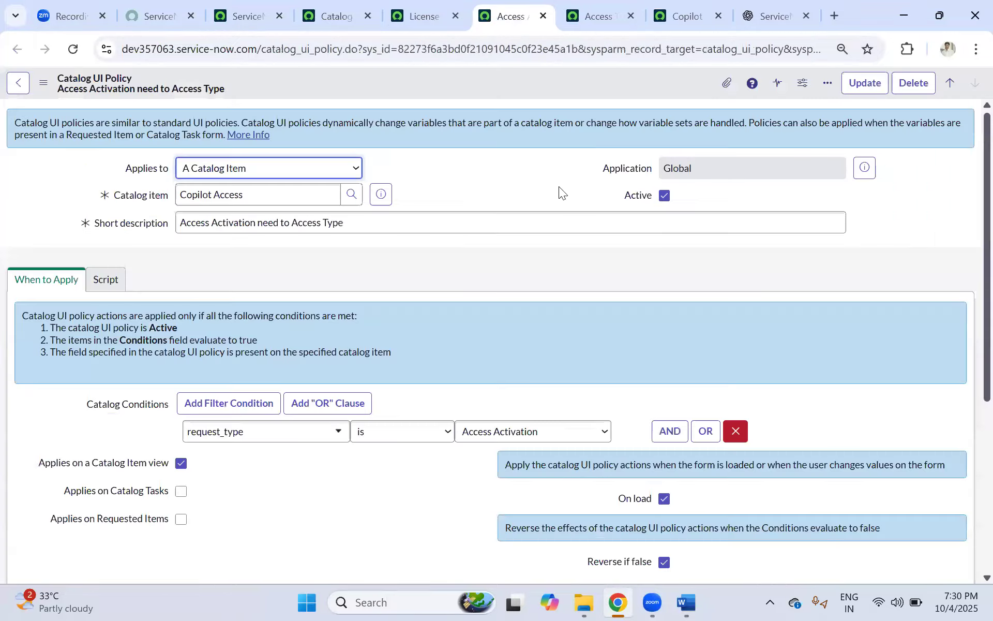
Open the Copilot Access item from the Catalog Items list in a separate tab and bring up its variables list.
left_click(412, 12)
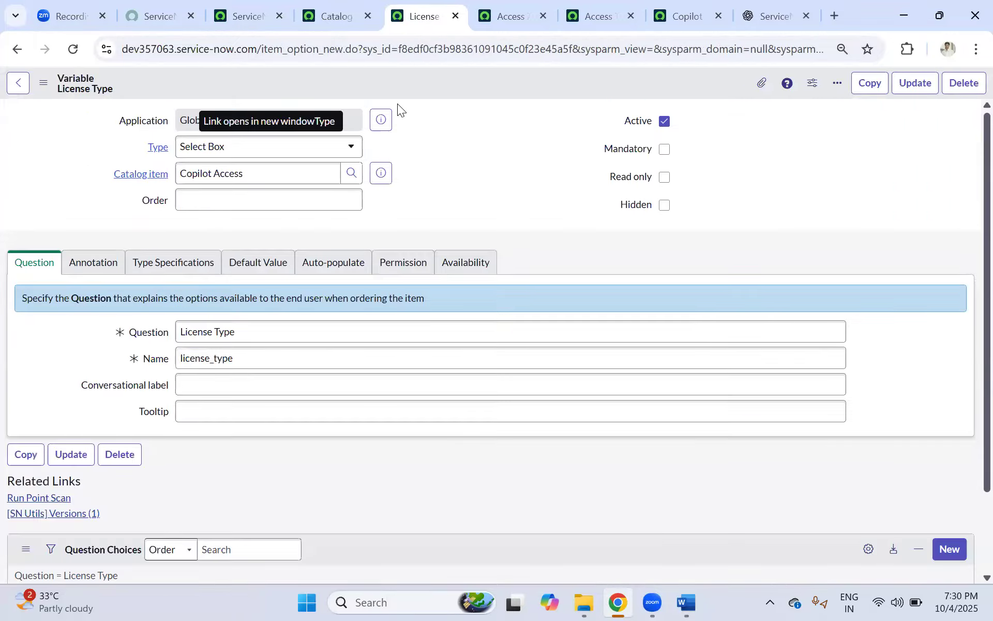
left_click(336, 16)
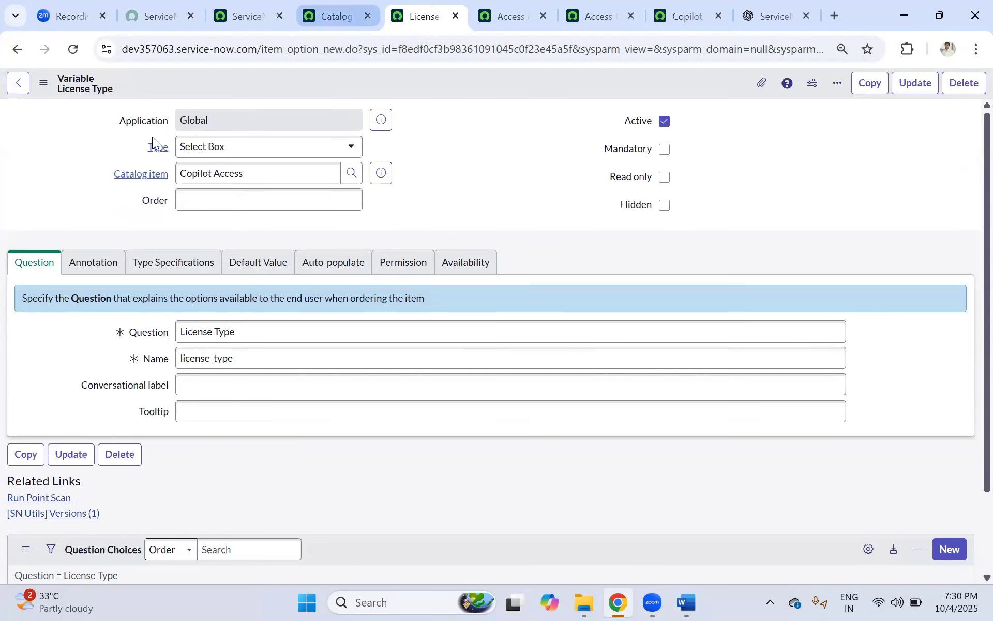
left_click(95, 188, "ctrl")
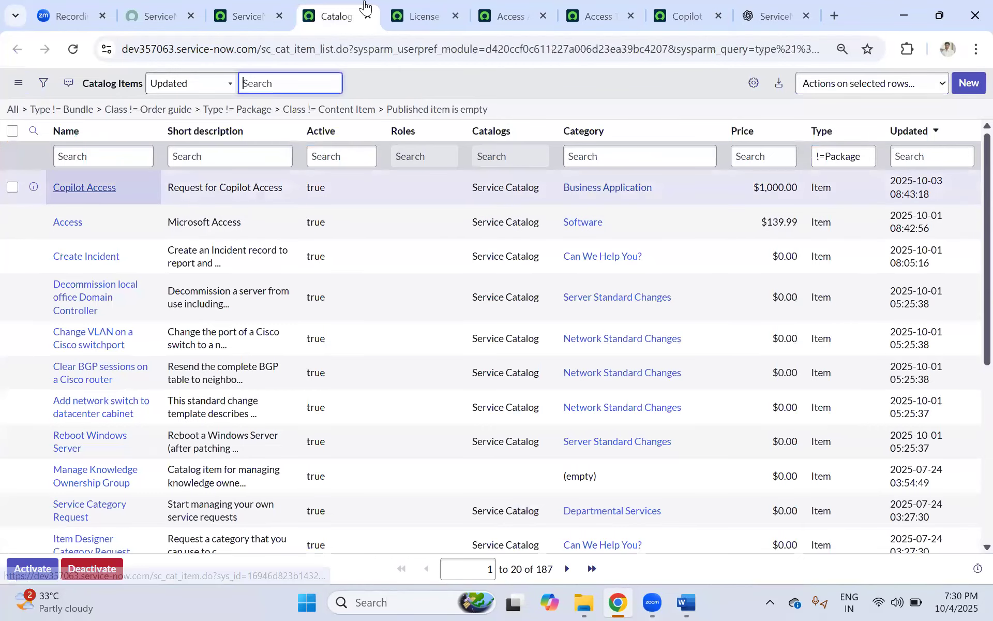
left_click(376, 7)
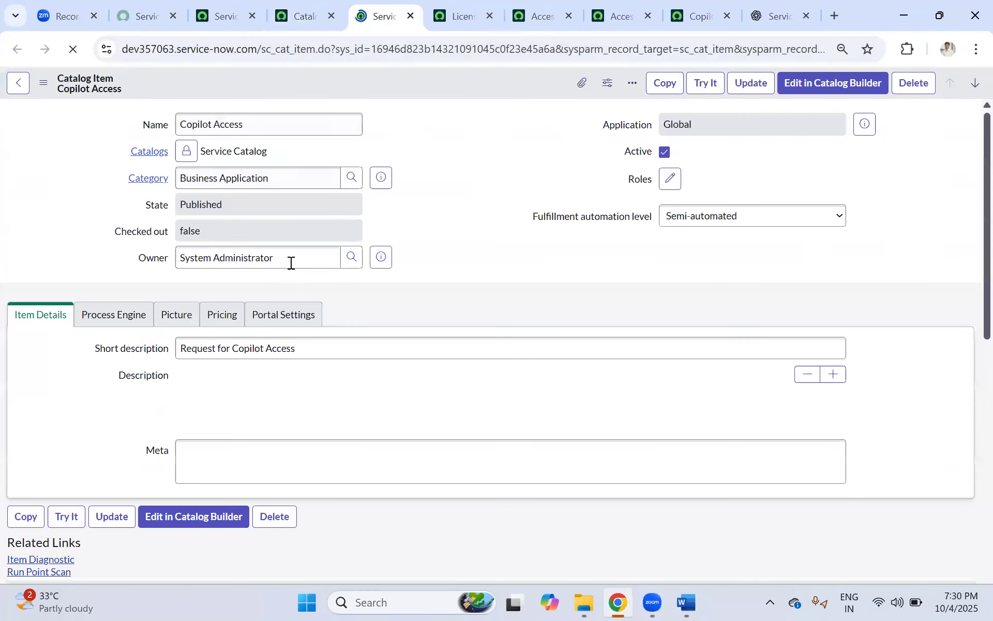
scroll(272, 259, "down", 10)
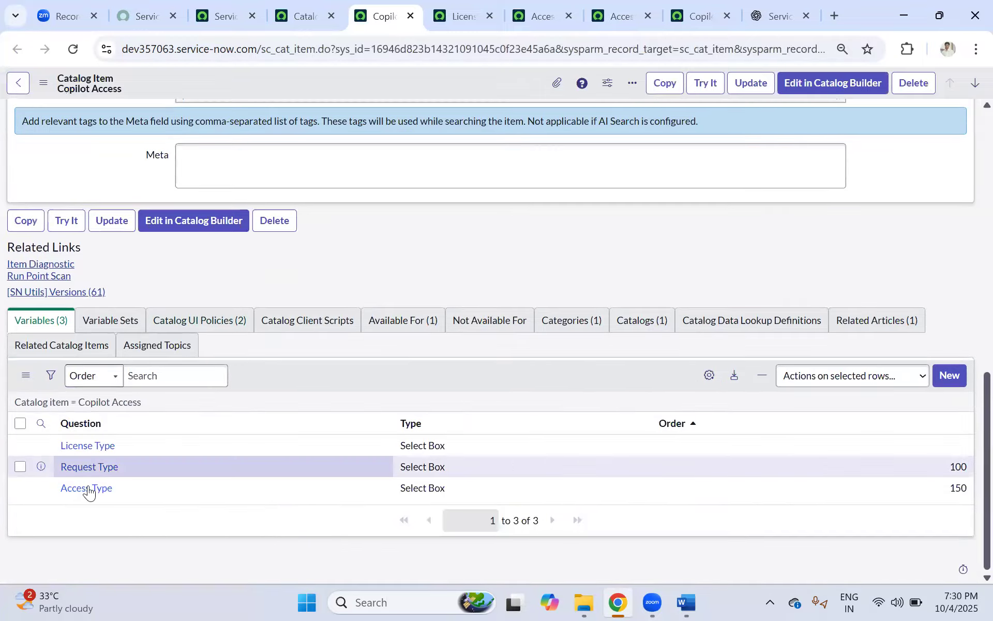
Set the License Type variable's order to 200 in the variables list and save the Copilot Access item.
left_click(944, 445)
double_click(936, 447)
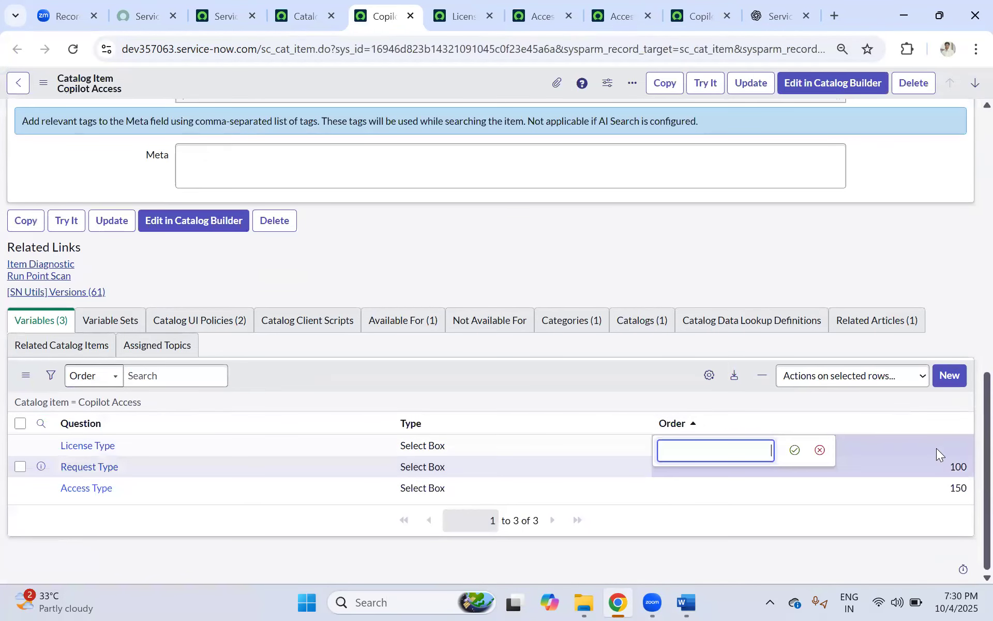
type("2")
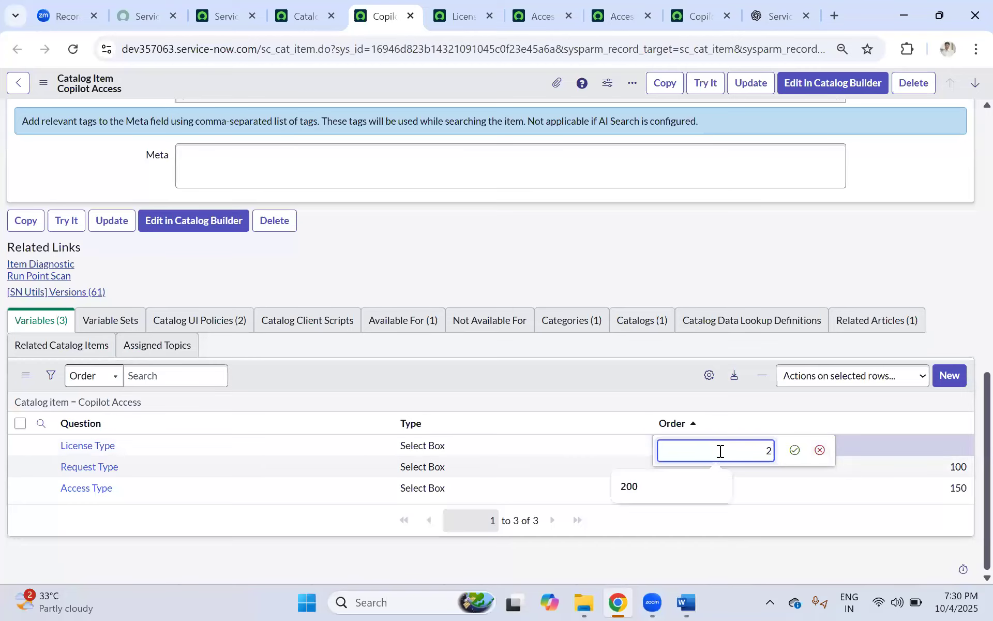
type("00")
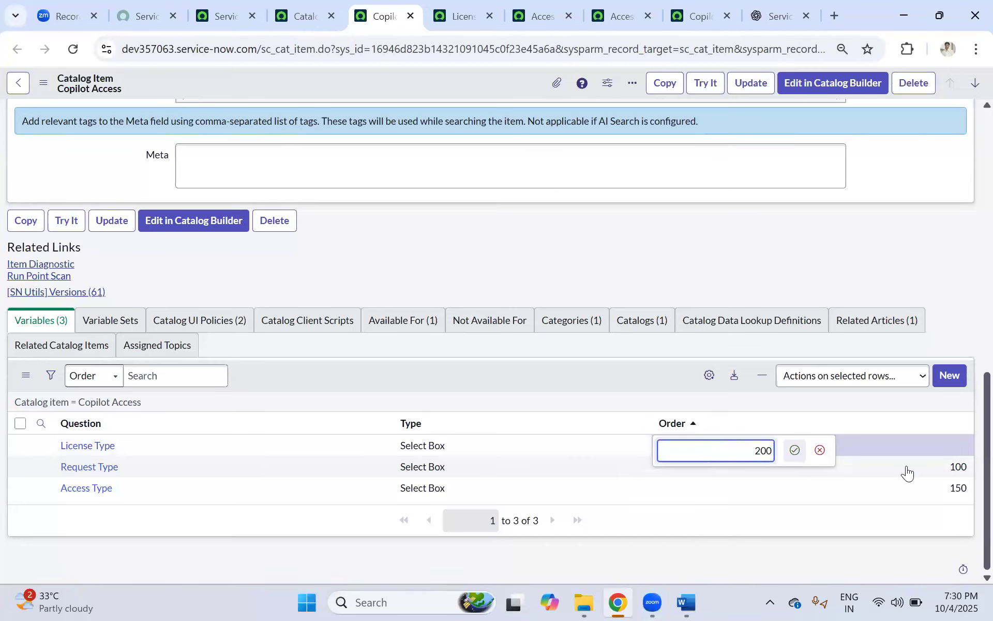
key("Return")
scroll(469, 172, "up", 10)
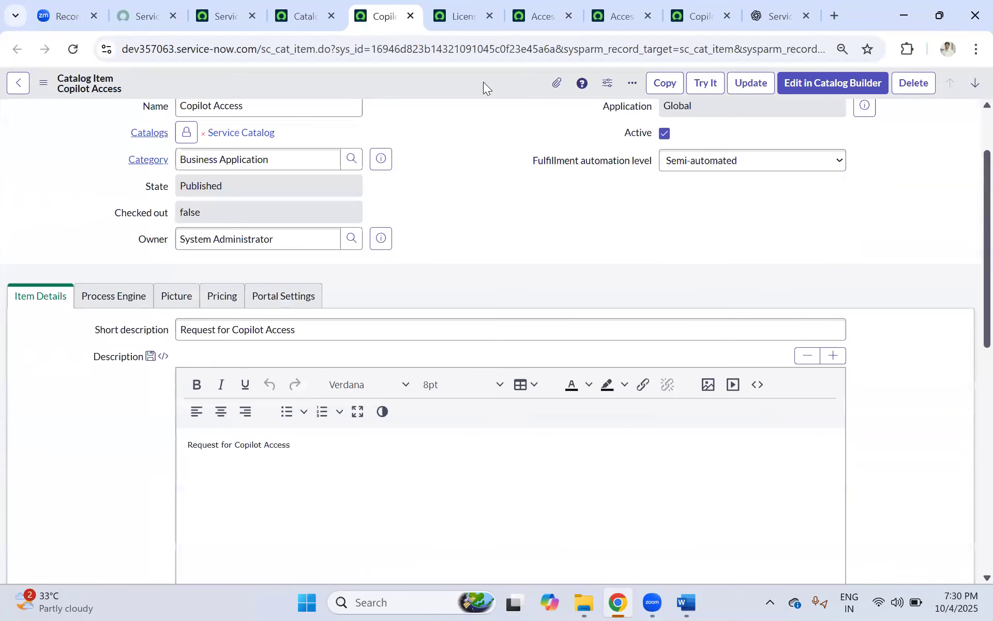
right_click(483, 81)
Reload the Copilot Access request form and check the License Type field's position and its available choices.
left_click(462, 3)
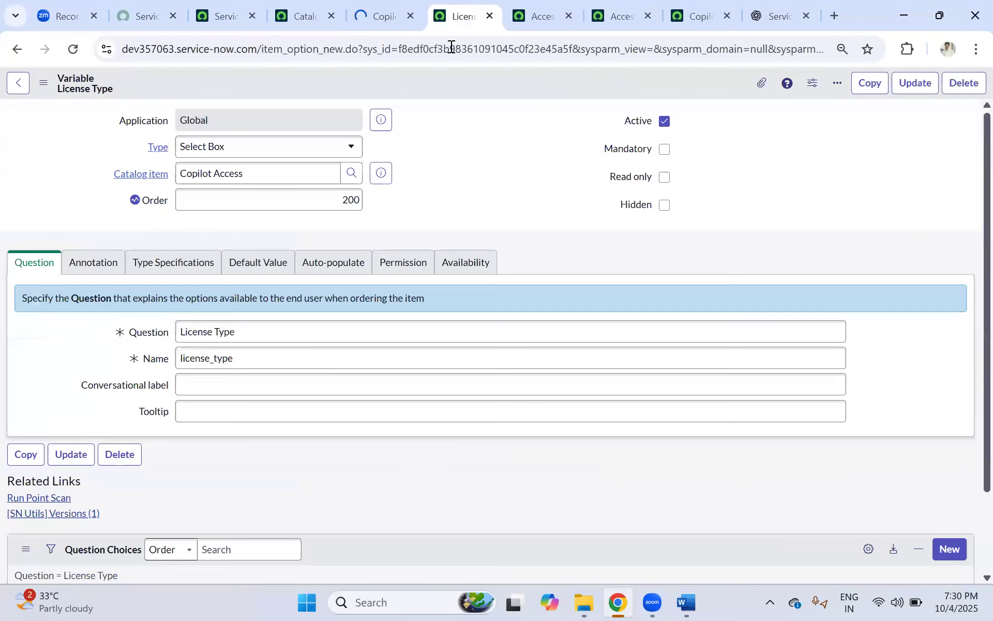
left_click(693, 15)
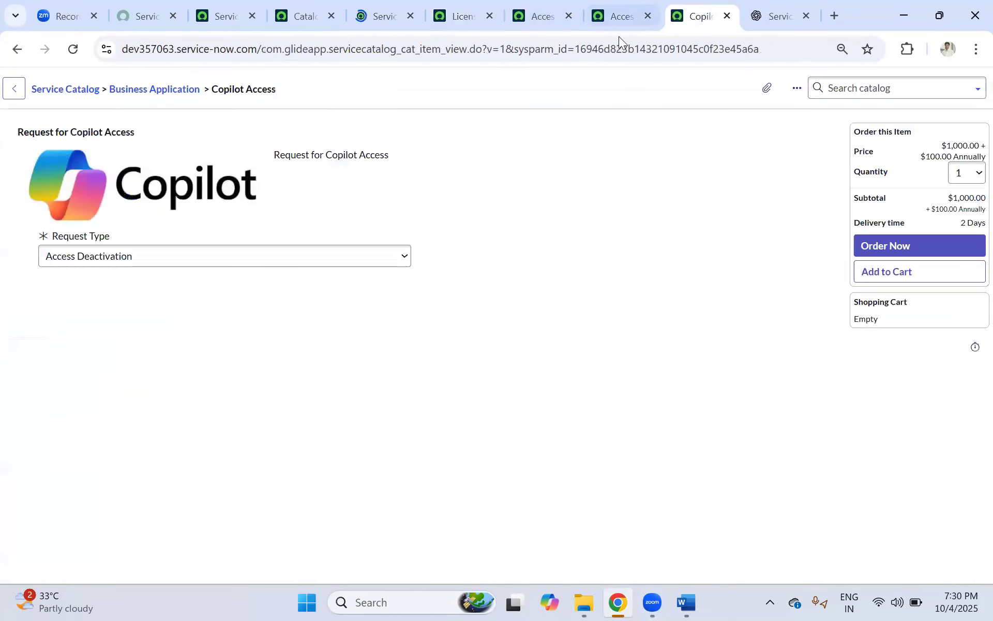
left_click(73, 48)
left_click(546, 175)
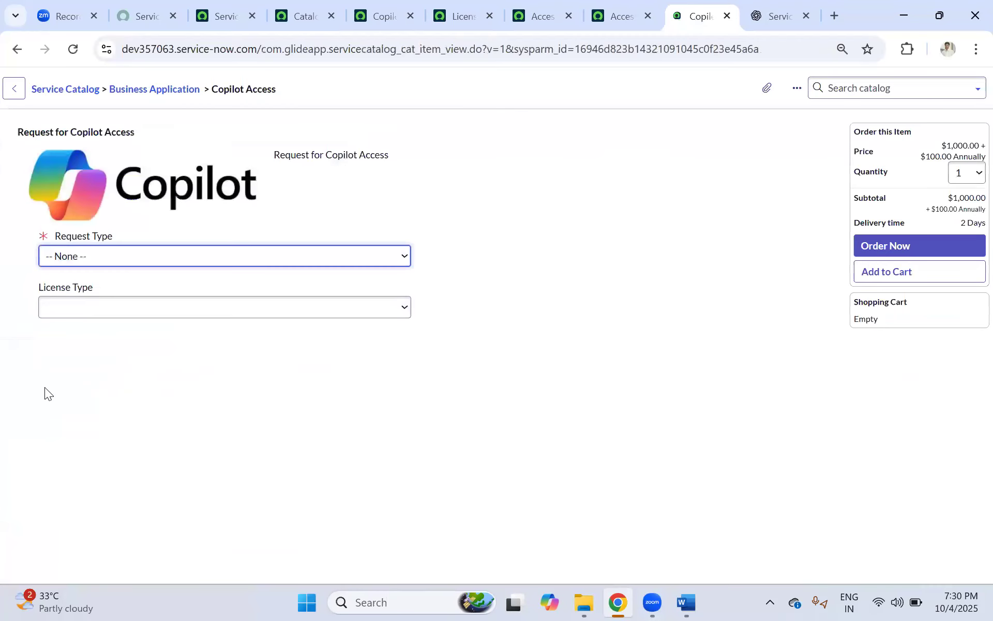
left_click(95, 310)
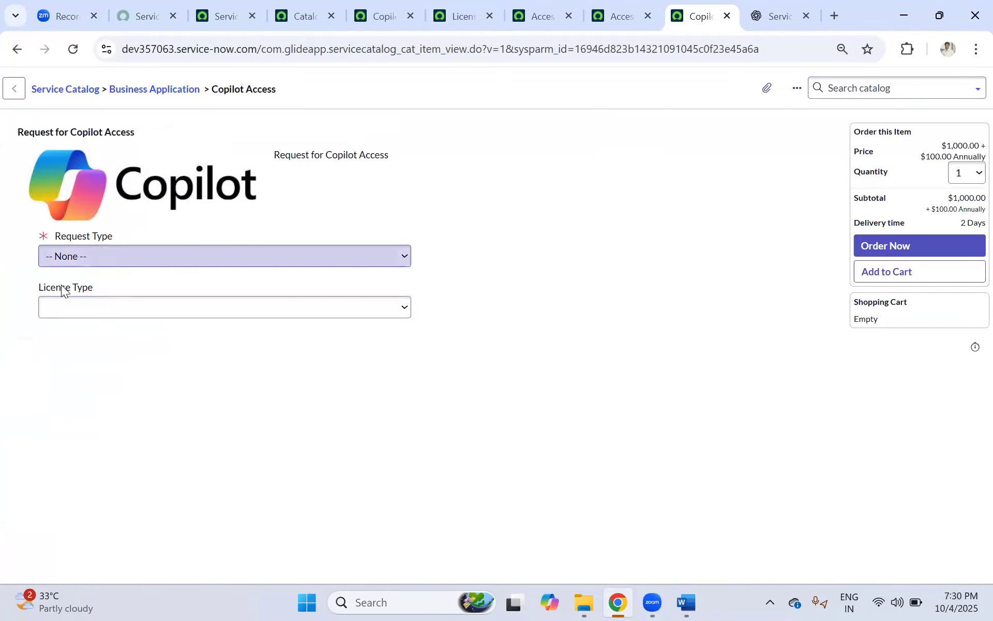
left_click(104, 310)
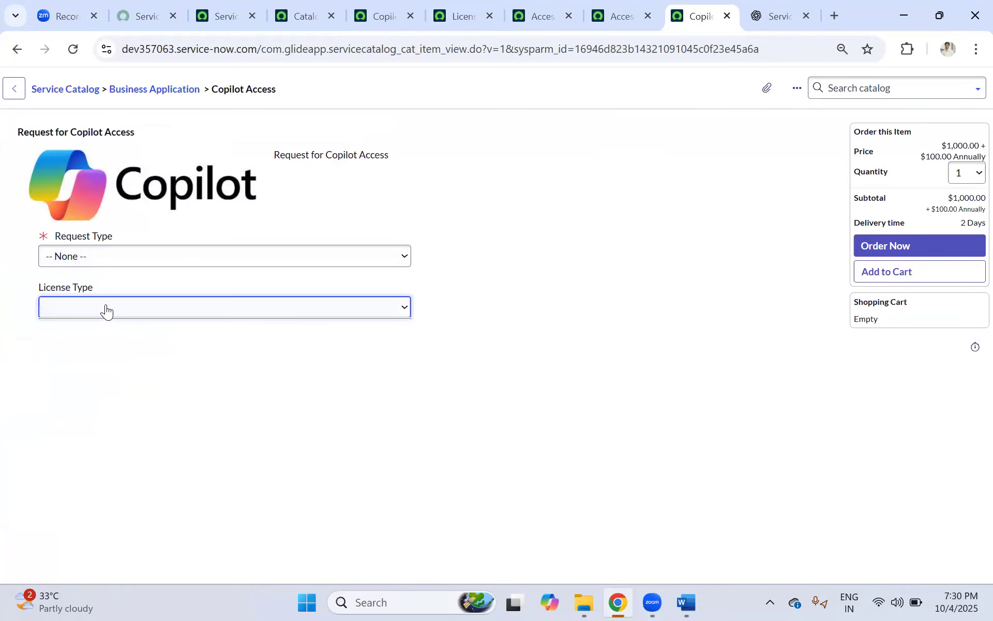
Return to the License Type variable record and add a question choice with the text Licensed User.
left_click(452, 17)
scroll(89, 471, "down", 2)
double_click(141, 519)
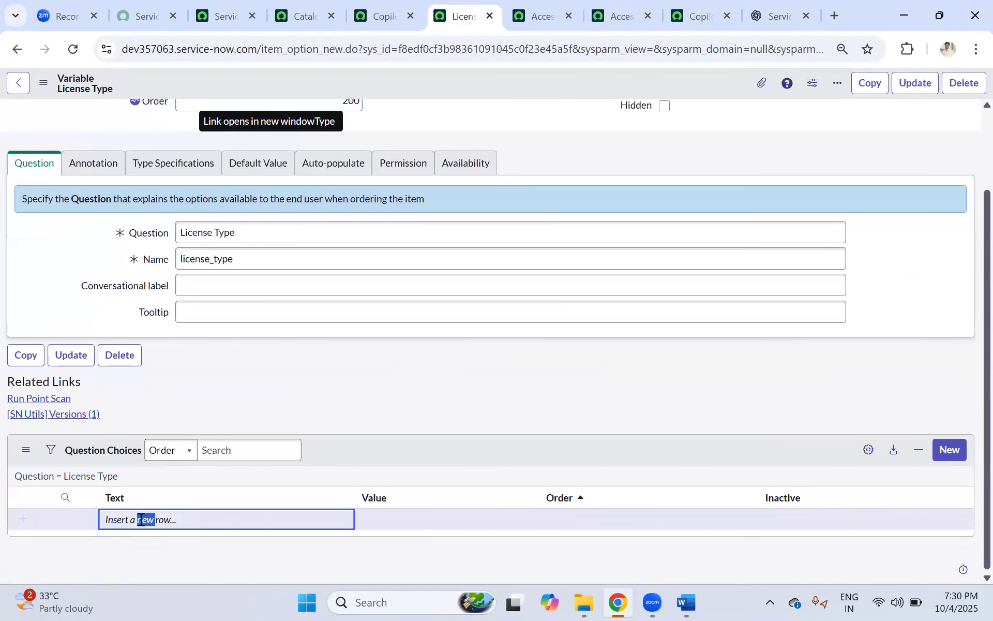
left_click(159, 521)
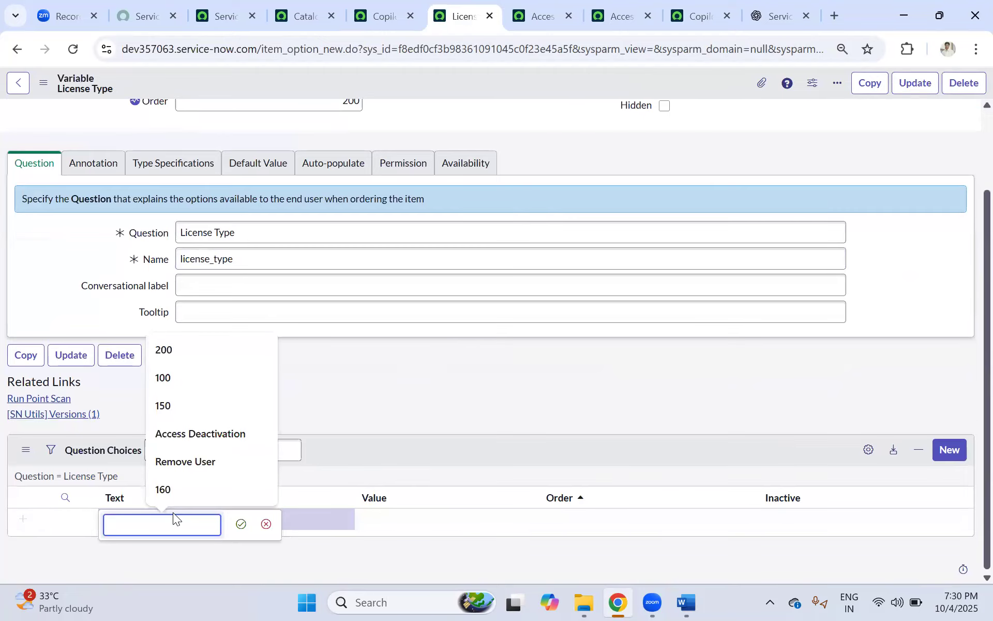
type("Licenses")
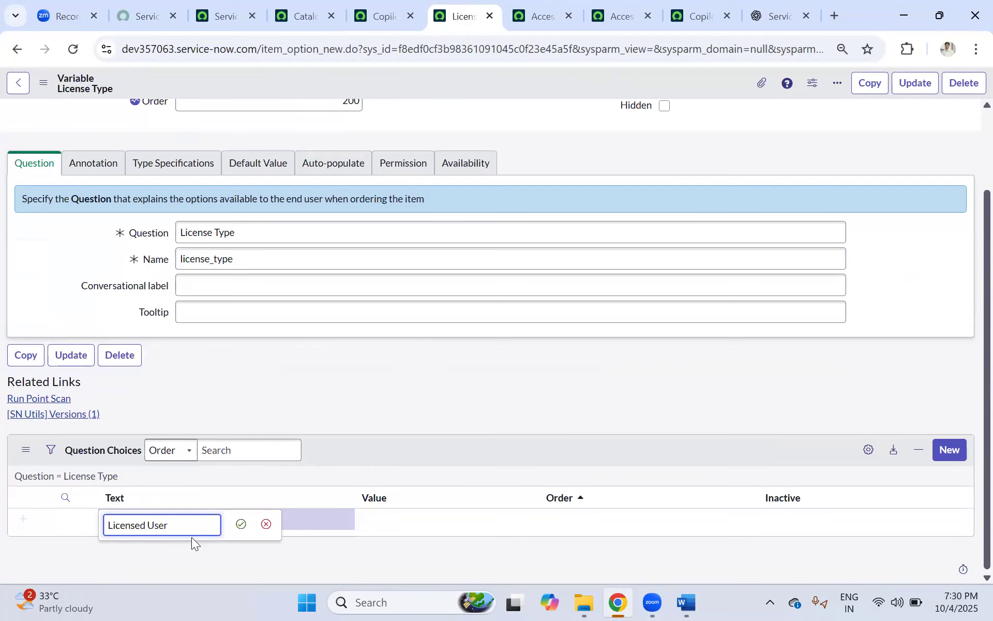
left_click(237, 526)
double_click(384, 519)
type("L")
key("BackSpace")
type("license")
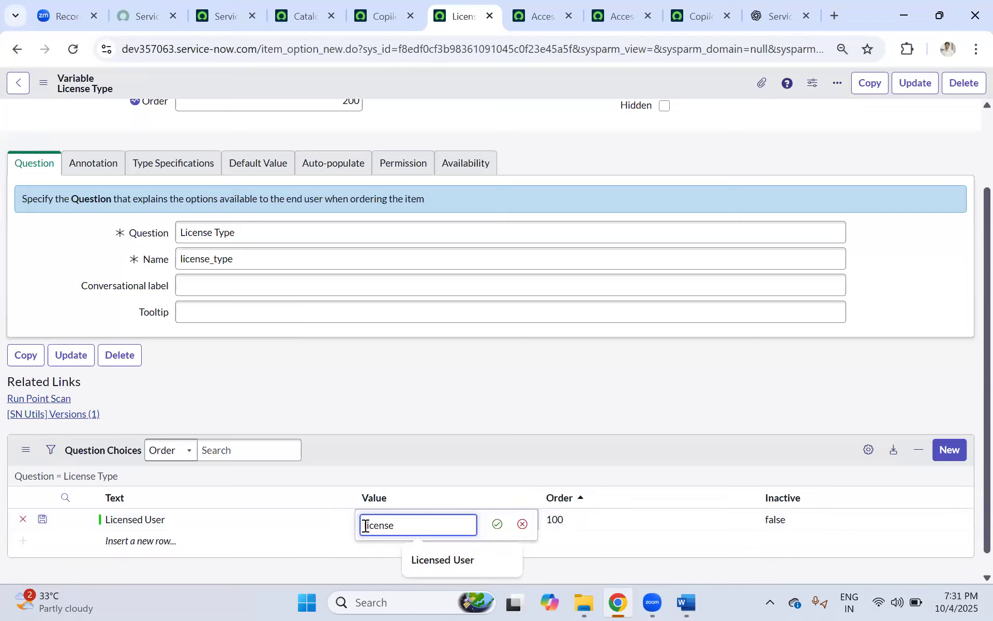
type(" use")
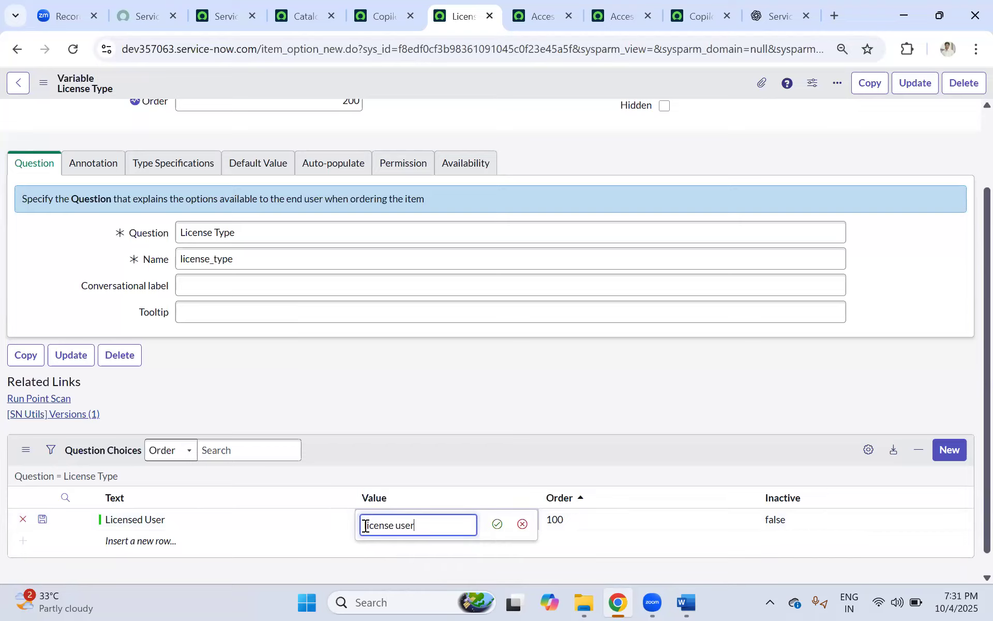
type("r")
left_click(394, 525)
type("d")
left_click(521, 524)
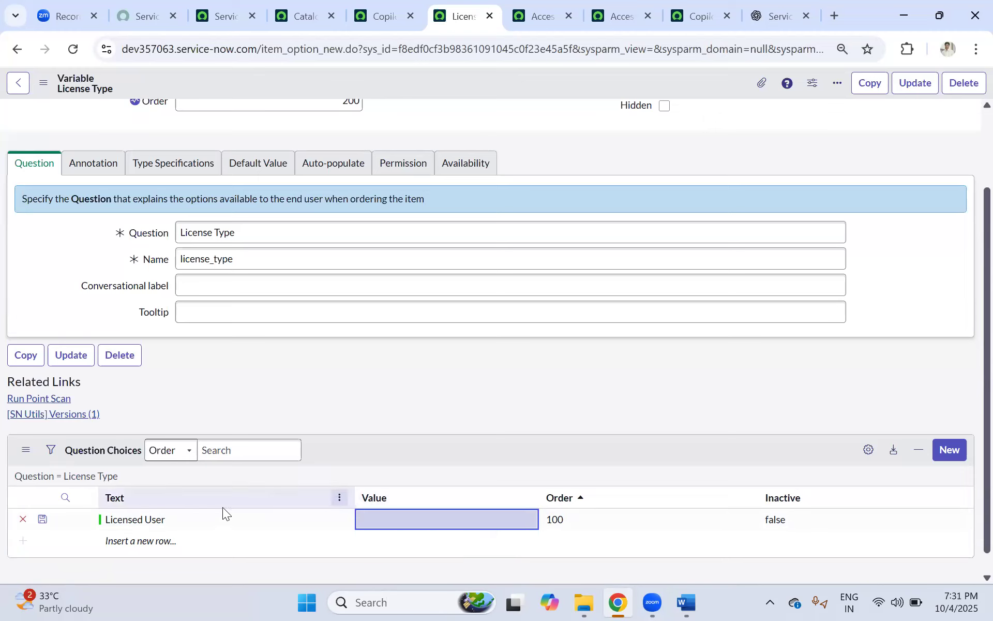
Copy the Licensed User choice's text, enter it in lowercase as the value licensed user, and save the row.
left_click(192, 518)
left_click(191, 518)
key("ctrl+c")
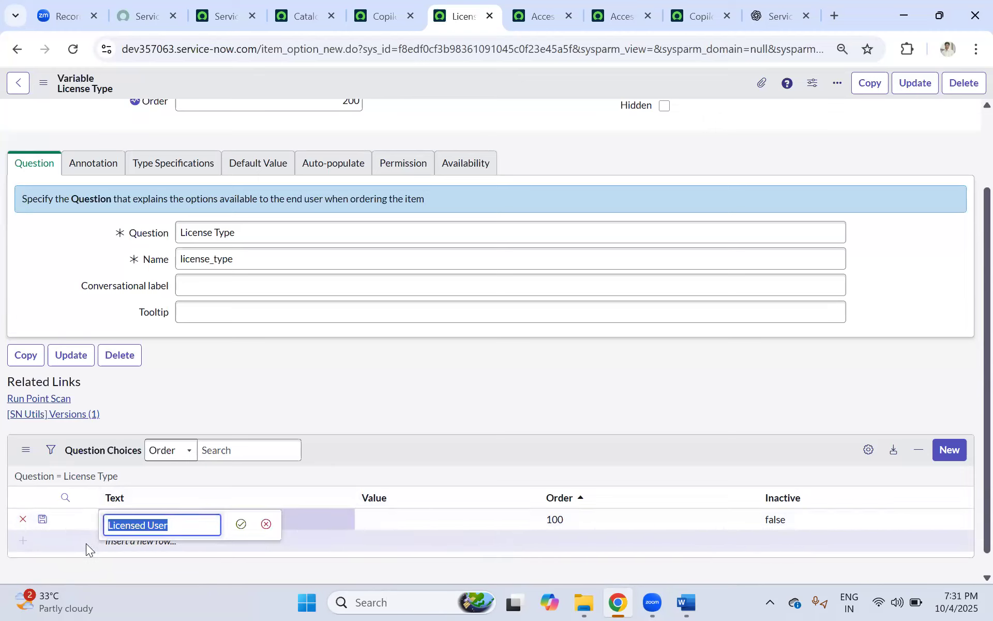
left_click_drag(380, 506, 377, 516)
left_click(378, 518)
left_click(384, 519)
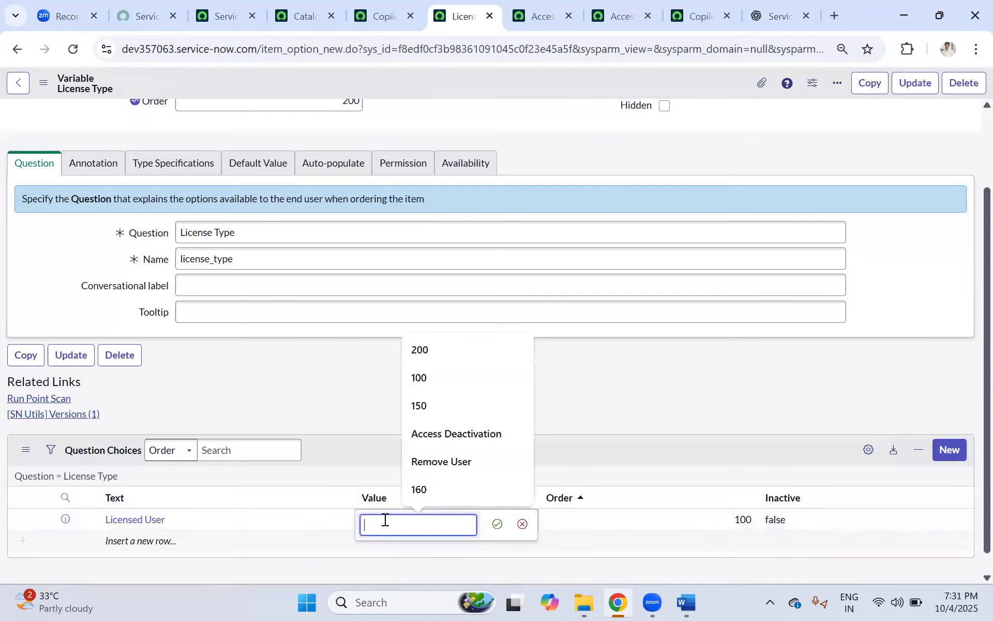
key("ctrl+v")
left_click_drag(369, 525, 402, 525)
type("l")
key("BackSpace")
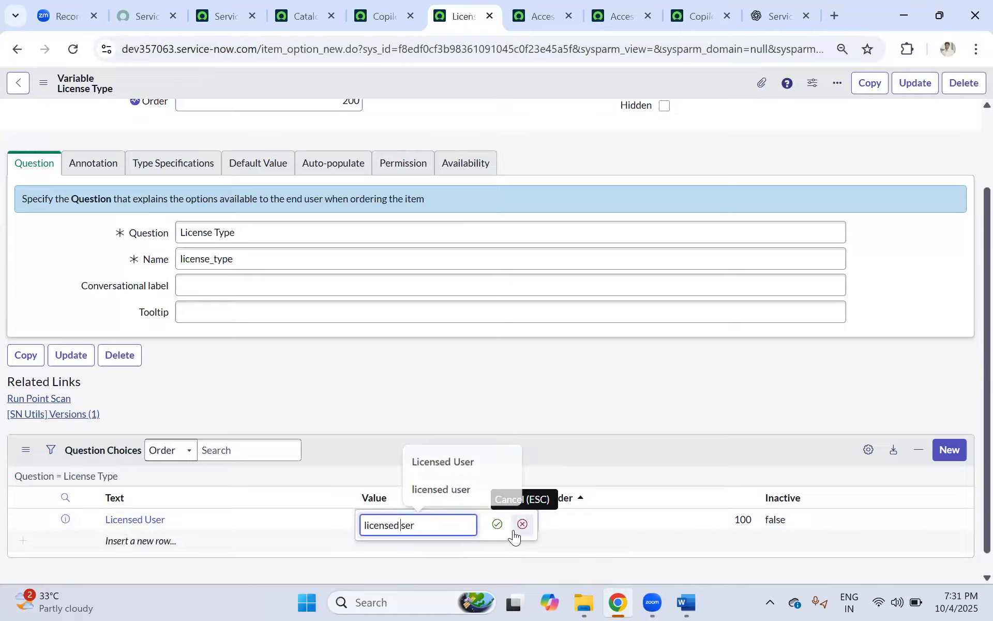
type("u")
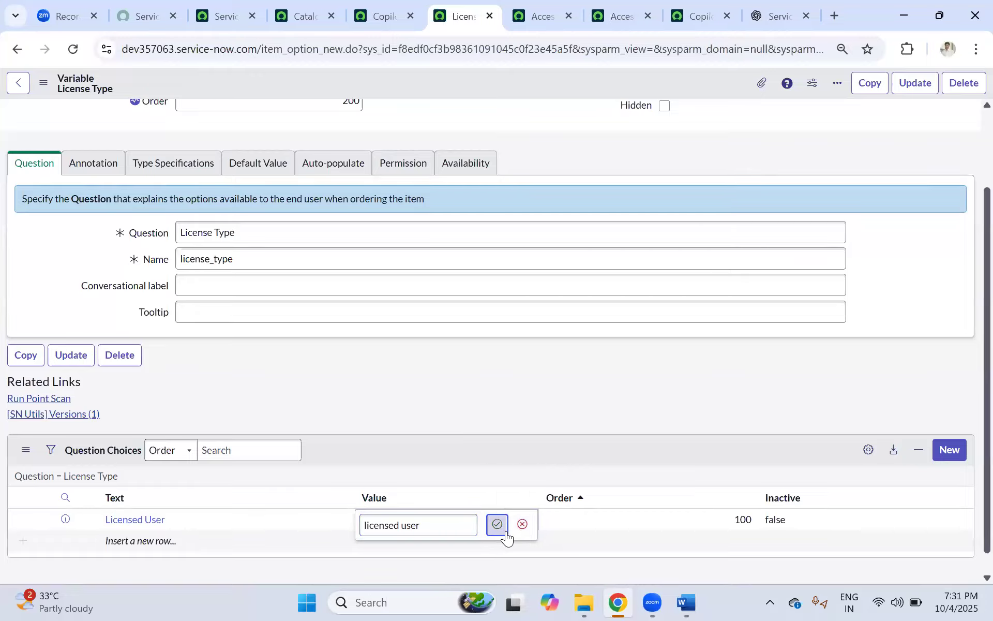
left_click(498, 525)
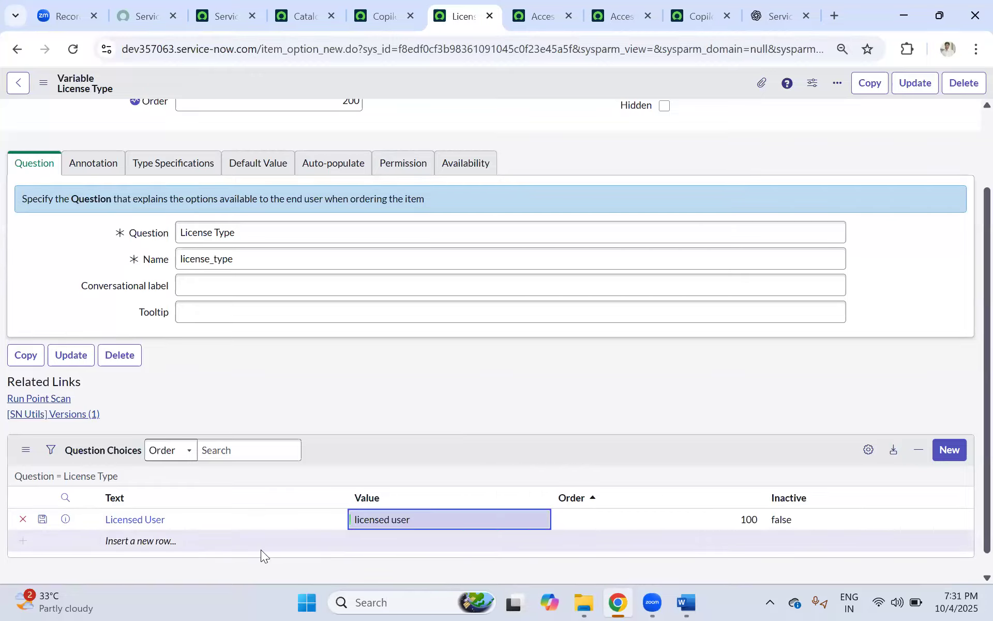
left_click(42, 518)
Add a second question choice to License Type with the text Non Licensed User, reusing the copied text.
left_click(127, 538)
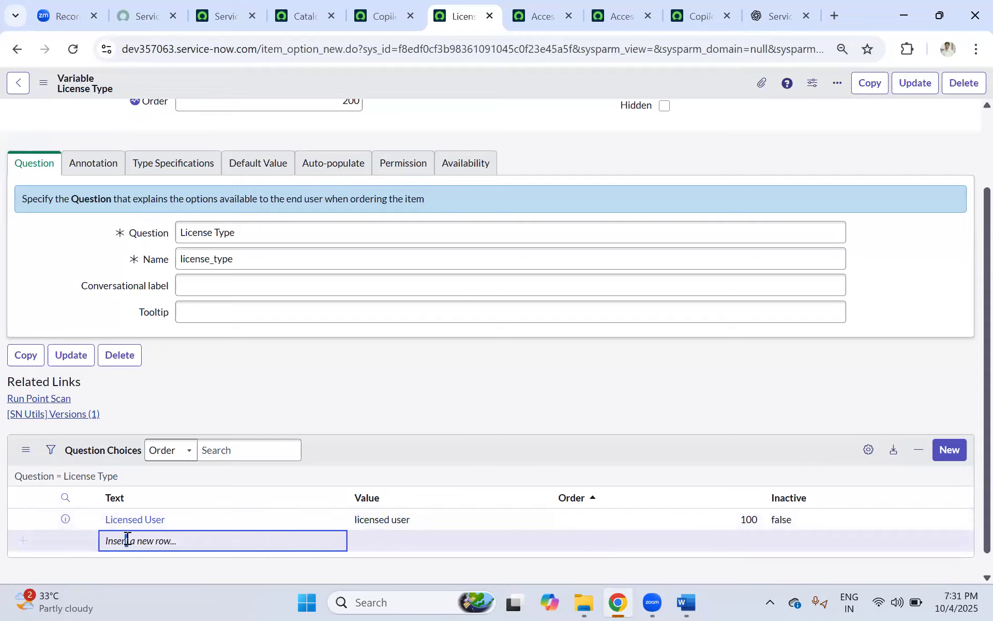
left_click(132, 538)
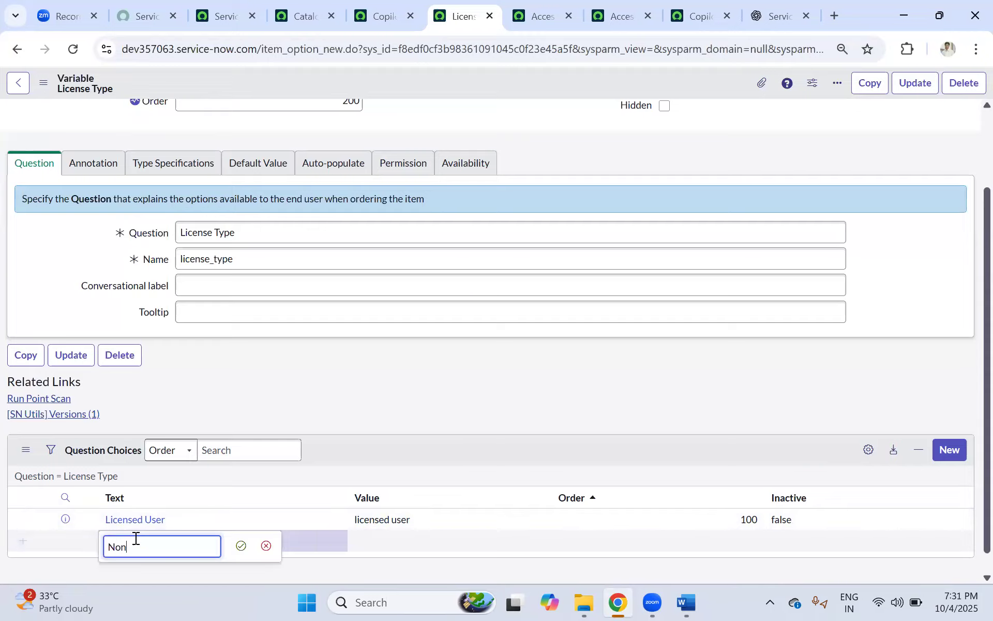
type("Non")
key("ctrl+v")
left_click(245, 550)
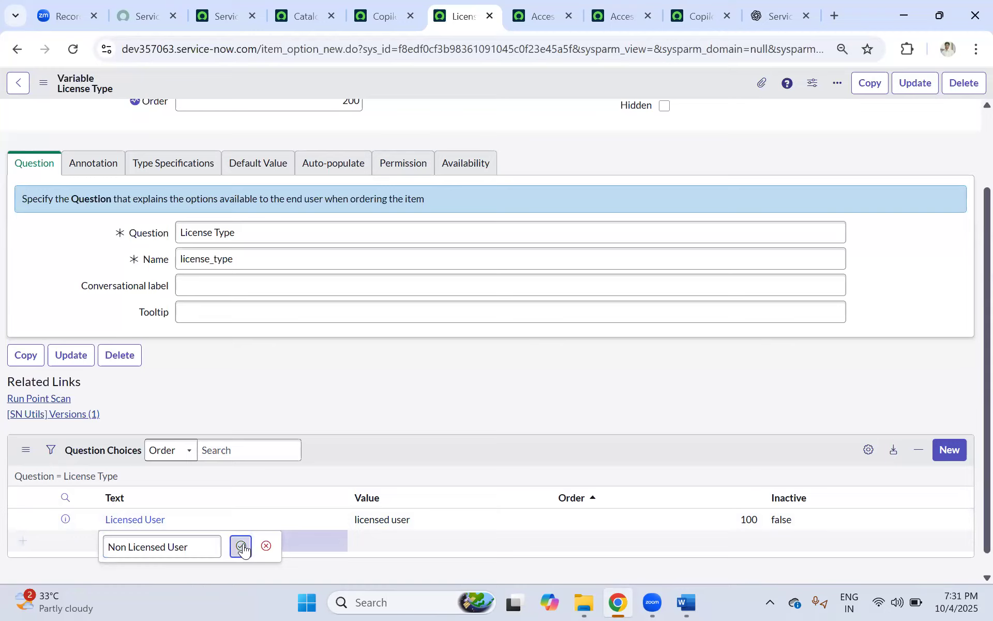
Set the Non Licensed User choice's value to non licensed user.
left_click(384, 538)
left_click(385, 538)
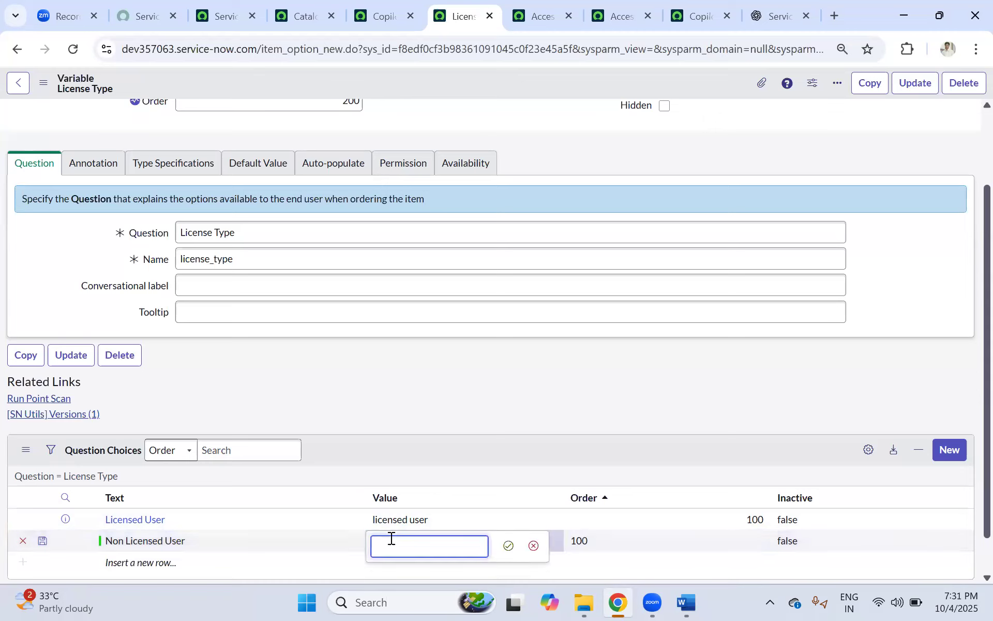
type("n")
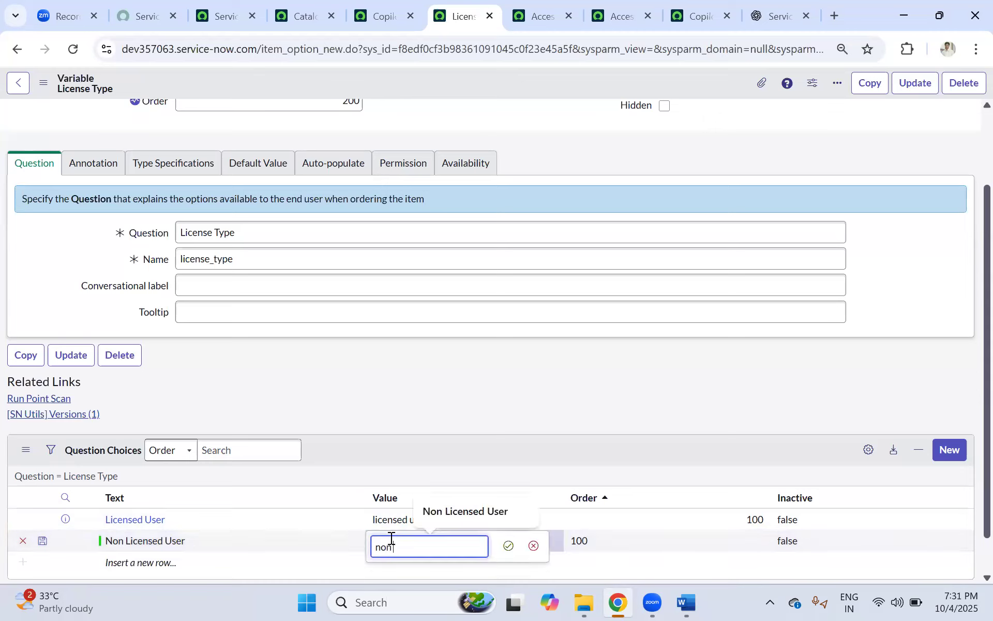
type("on")
key("ctrl+v")
left_click(505, 508)
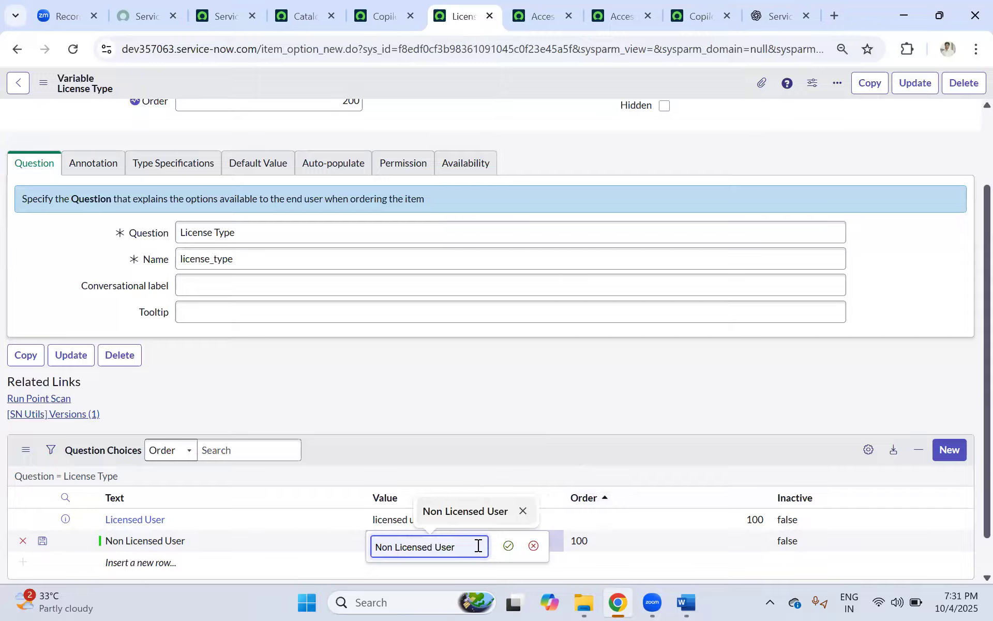
type("l")
left_click_drag(437, 545, 431, 545)
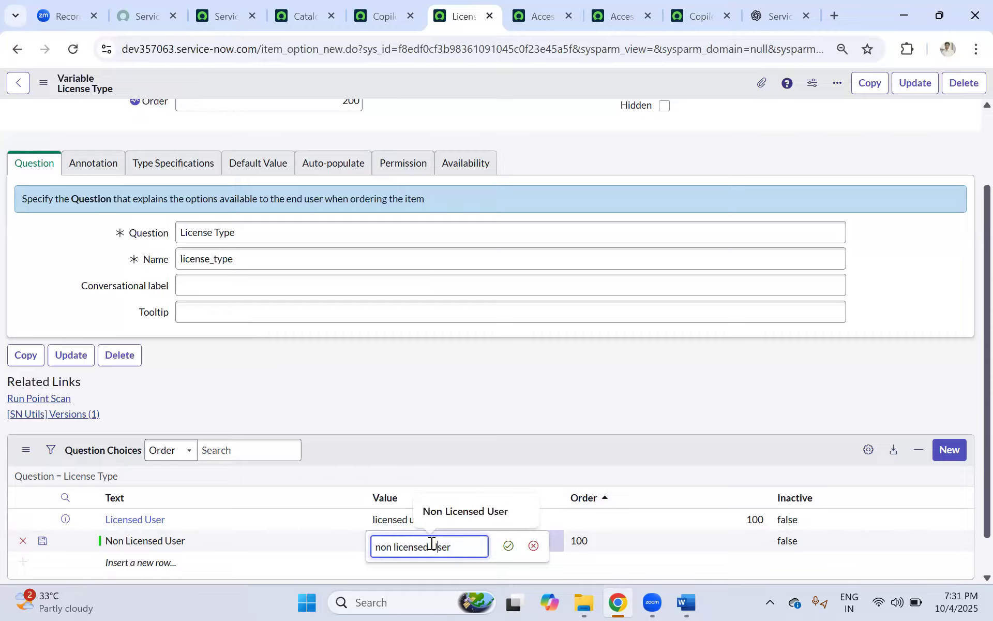
type("u")
left_click(507, 546)
Set the Non Licensed User choice's order to 150 and save the row.
left_click(636, 540)
left_click(635, 540)
type("150")
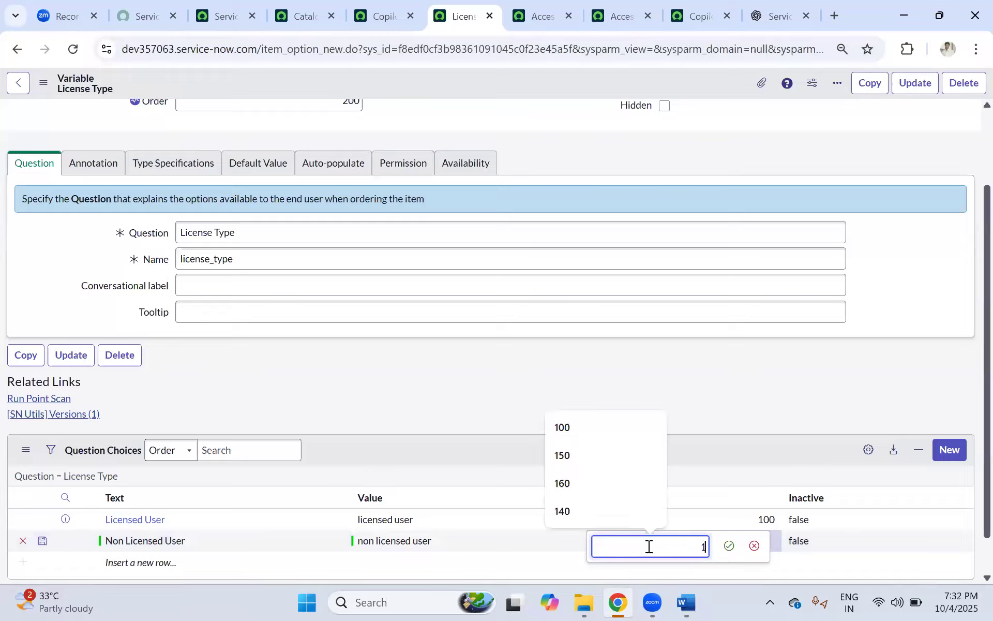
left_click(728, 548)
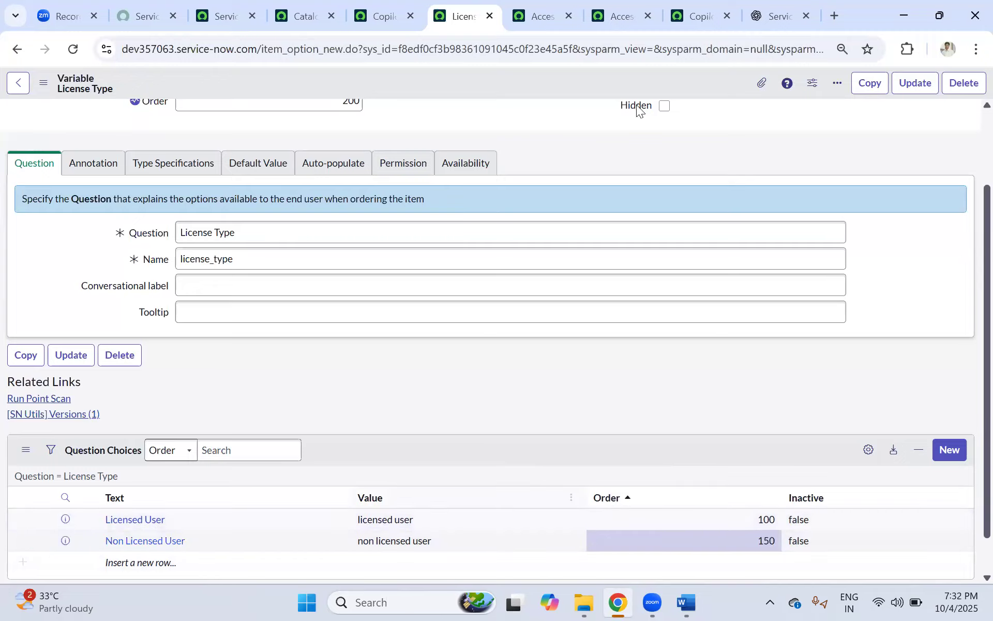
Reload the Copilot Access request form and view the choices offered under License Type.
left_click(693, 18)
left_click(74, 50)
left_click(78, 311)
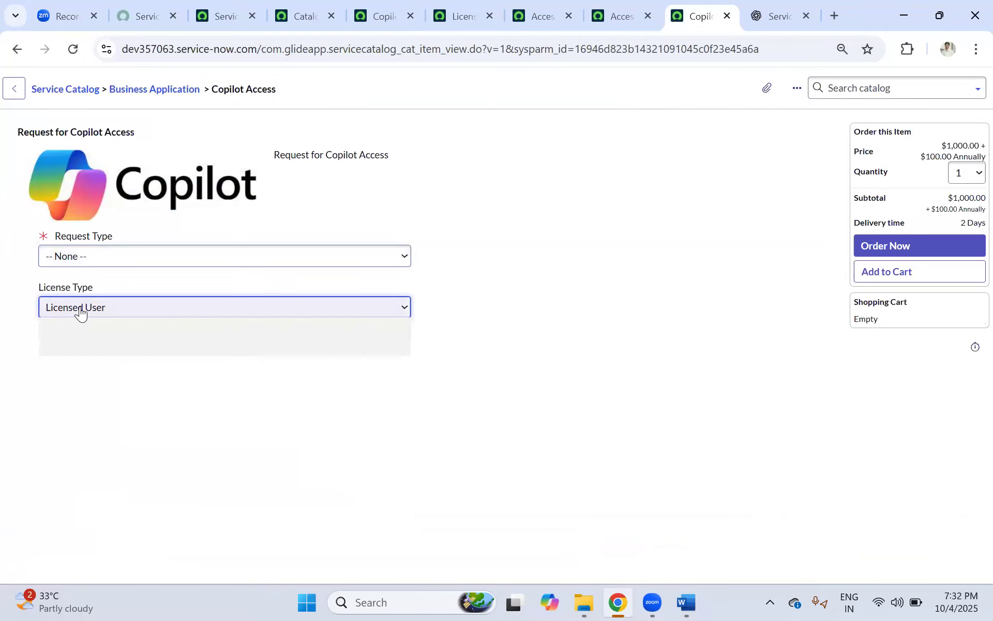
Enable Include none in the License Type variable's type specifications and save the record, staying on it.
left_click(464, 24)
left_click(155, 164)
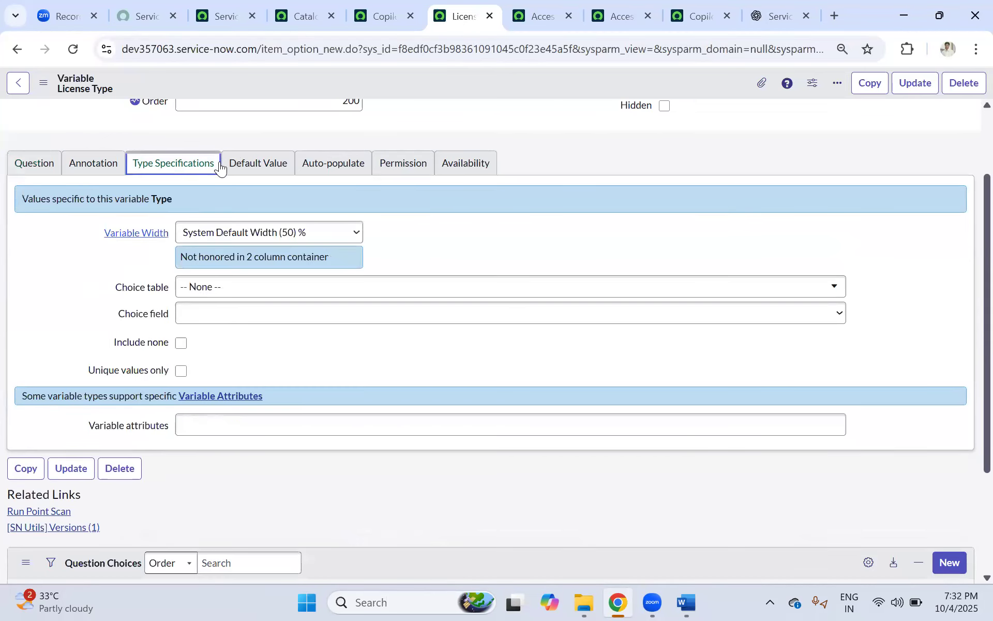
left_click(106, 168)
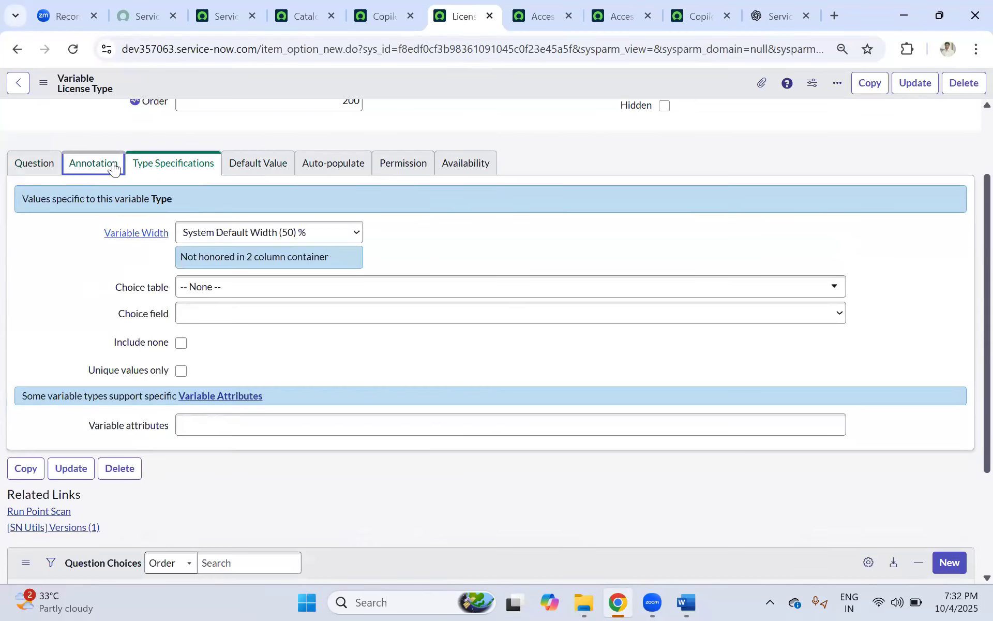
left_click(160, 164)
left_click(181, 344)
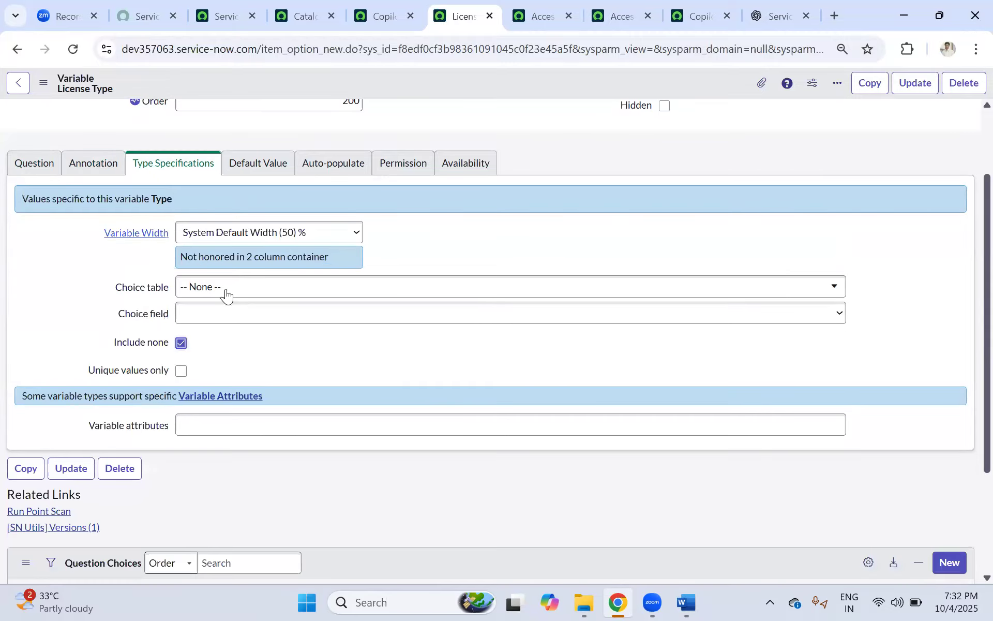
right_click(403, 77)
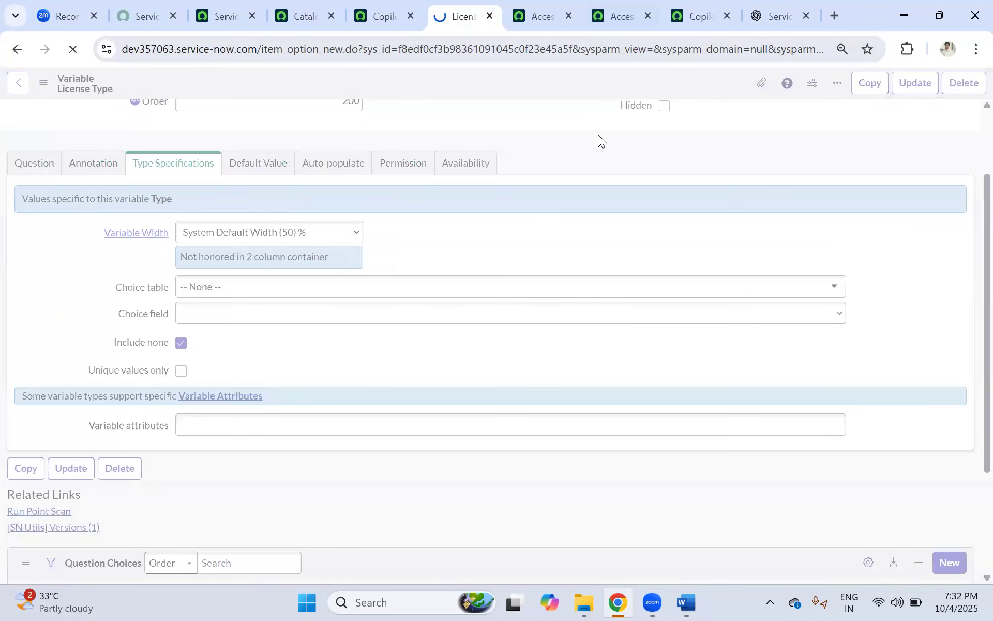
Refresh the Copilot Access request form and check License Type for the None option alongside its two choices.
left_click(694, 16)
left_click(72, 54)
left_click(76, 305)
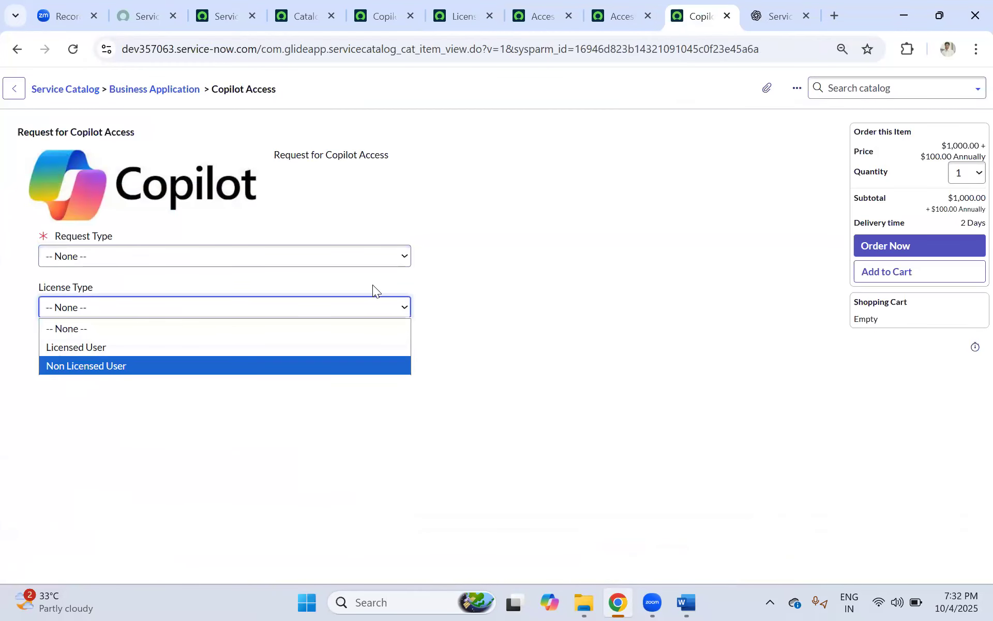
Set Request Type to Access Activation on the request form and view the choices under Access Type.
left_click(126, 324)
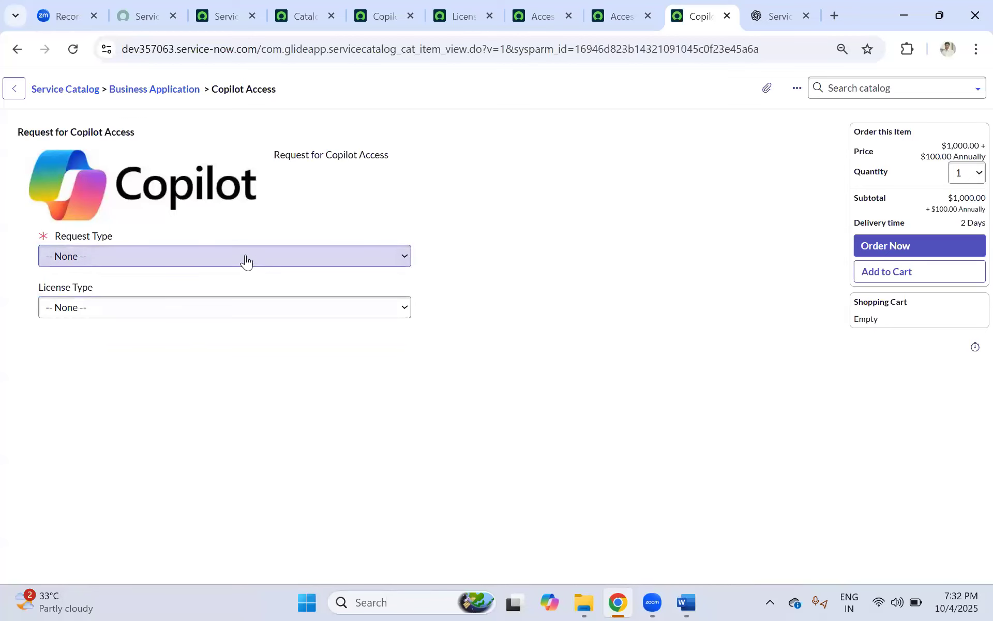
left_click(132, 264)
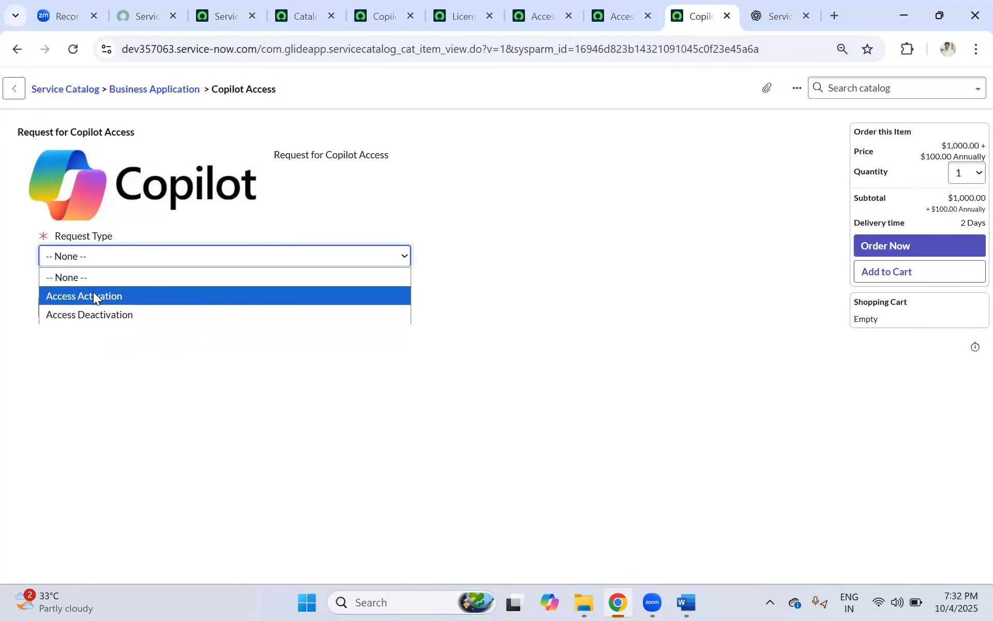
left_click(93, 296)
left_click(71, 310)
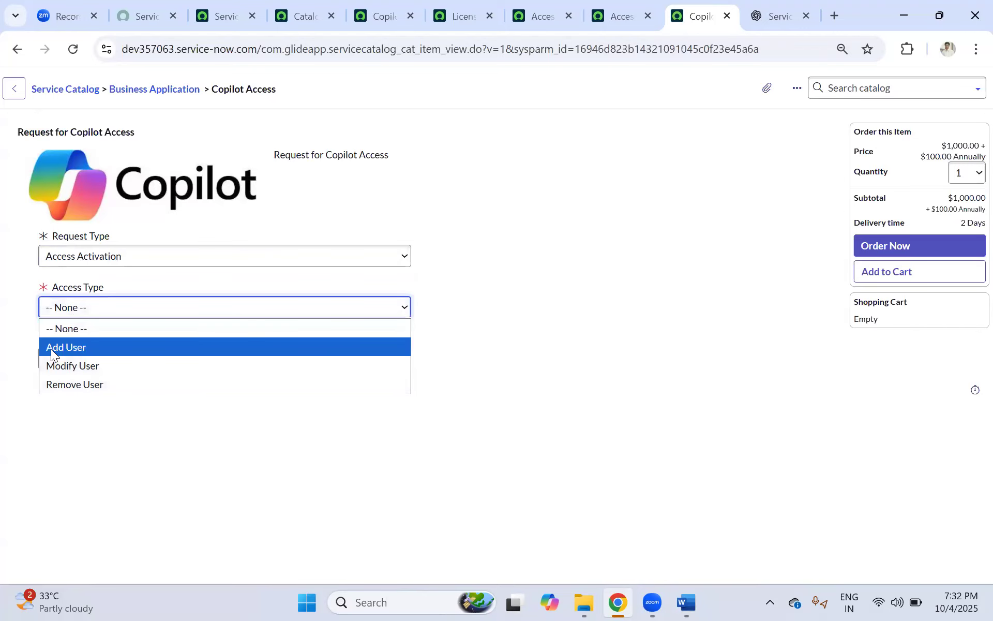
left_click(580, 286)
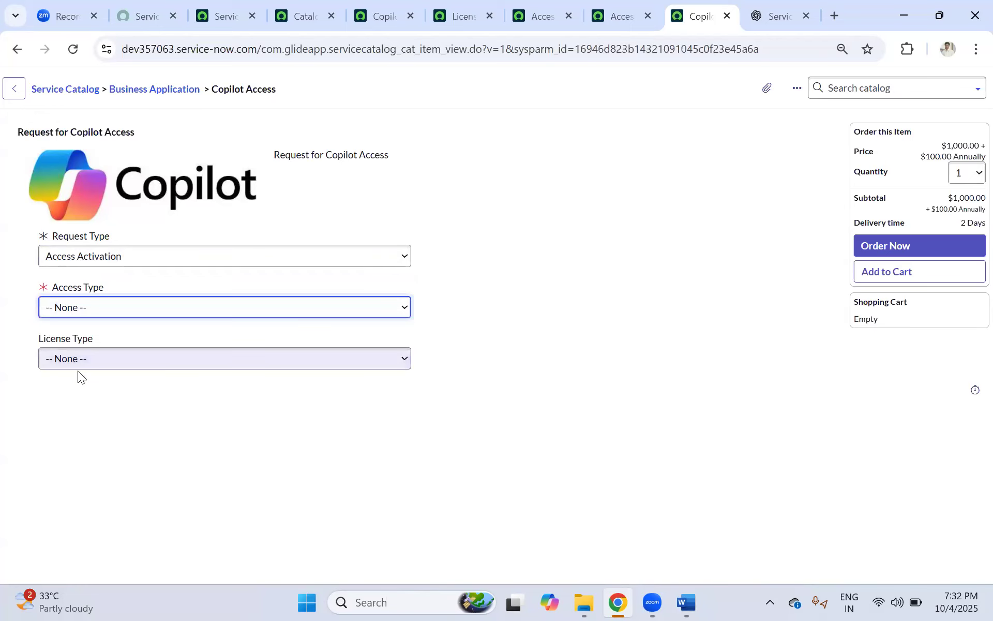
Set Access Type to Remove User, check License Type, and review the Access Type choices again.
left_click(81, 308)
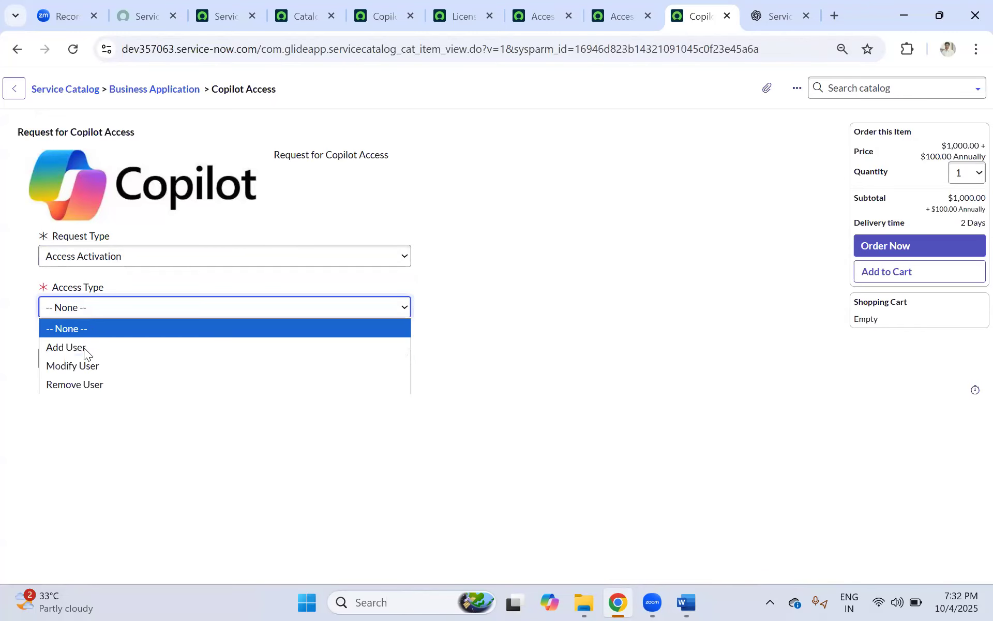
left_click(55, 383)
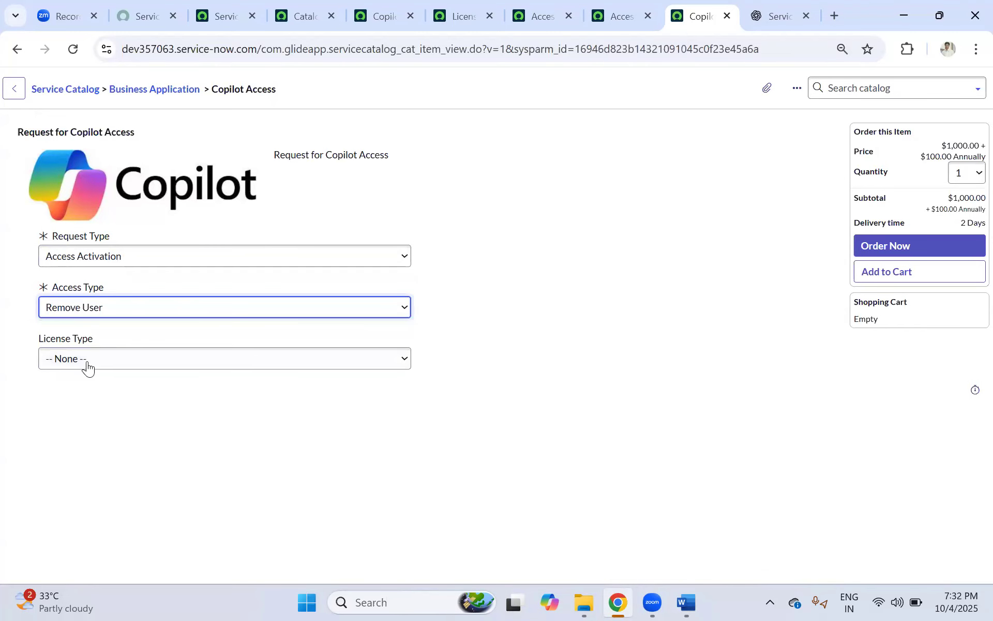
left_click(95, 310)
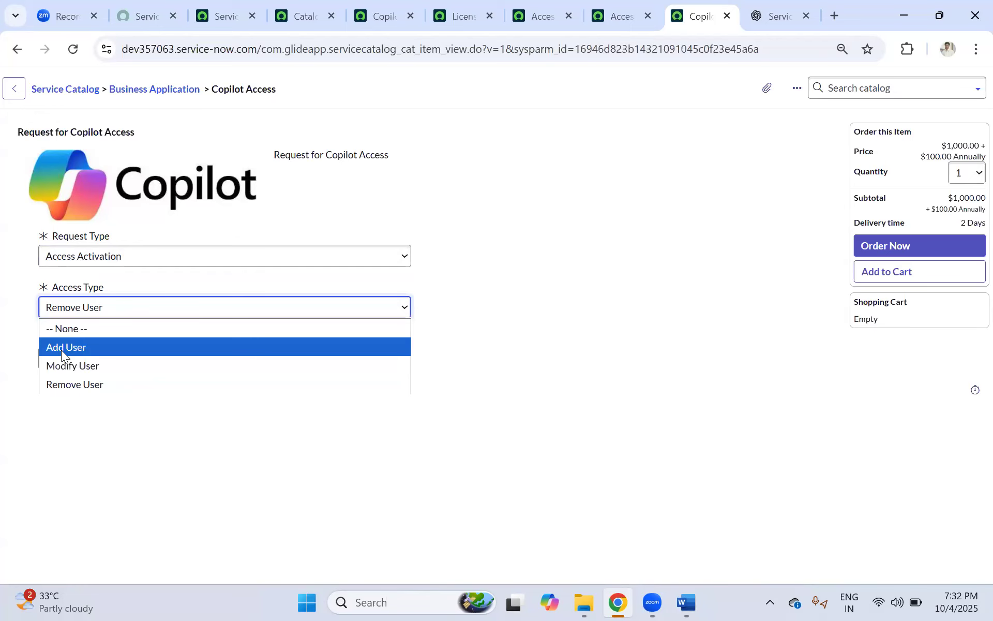
left_click(477, 301)
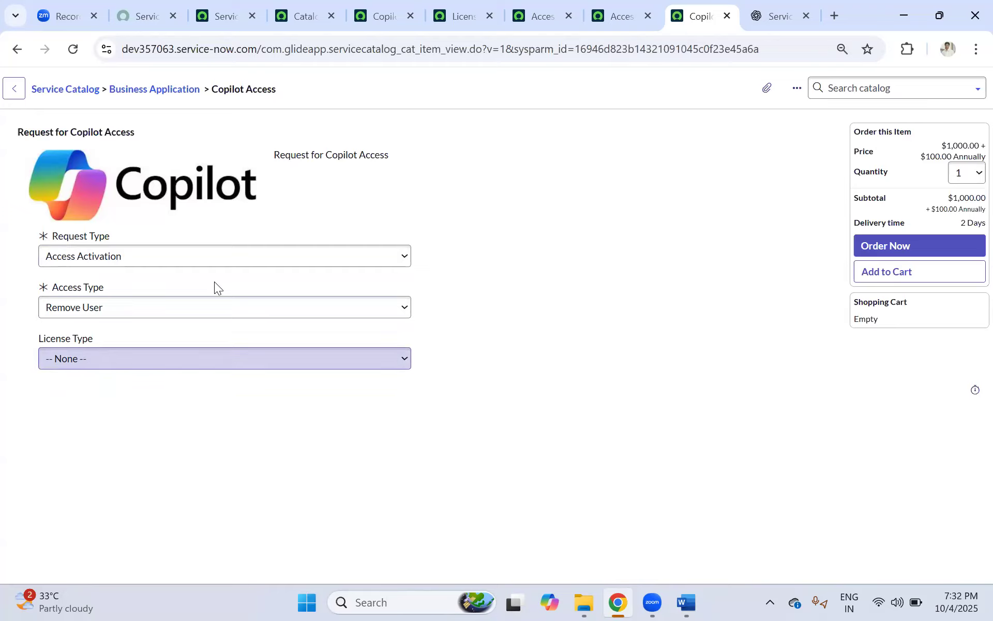
Close the open record pages for the Access Type UI policy, the License Type variable and the Access Type variable.
left_click(619, 9)
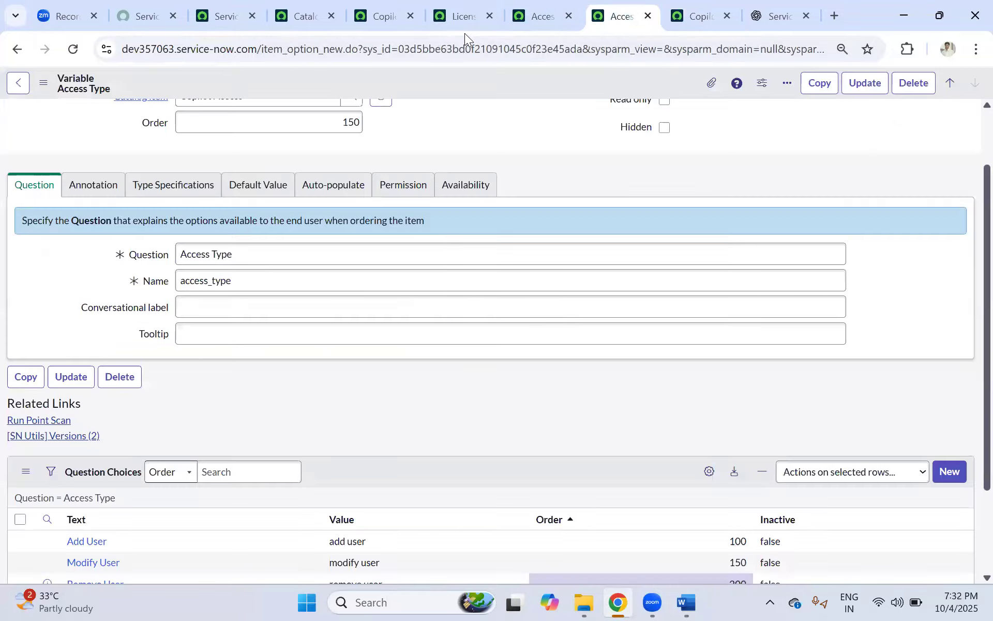
left_click(545, 19)
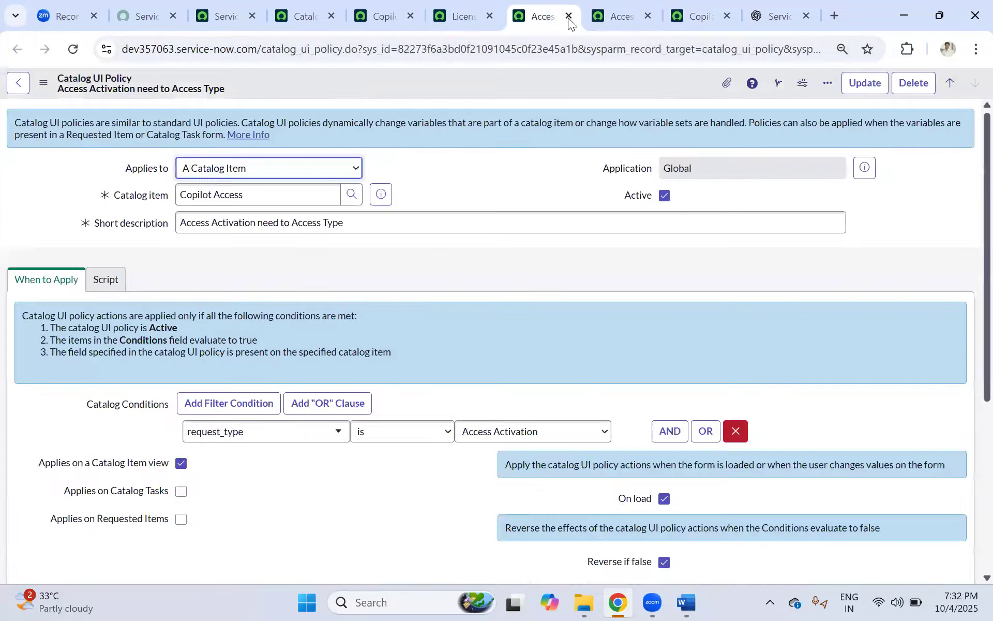
left_click(568, 17)
left_click(468, 12)
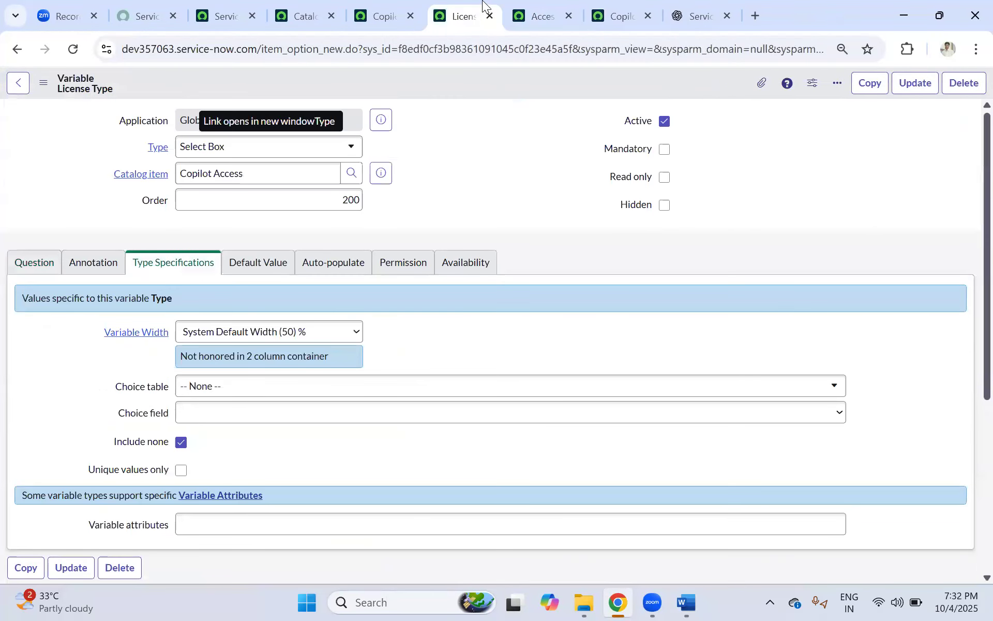
left_click(489, 17)
left_click(382, 24)
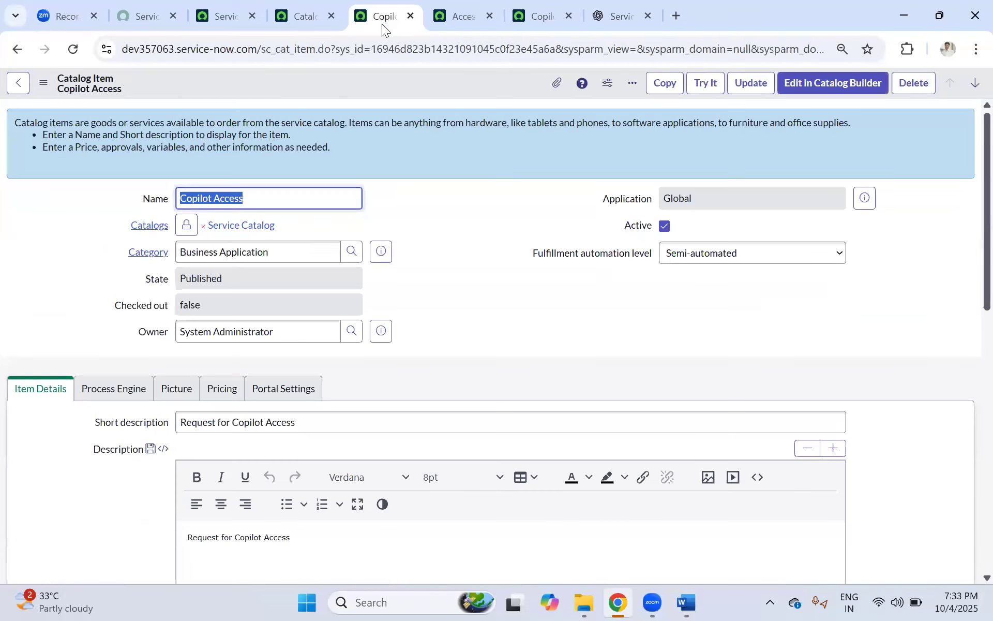
left_click(456, 12)
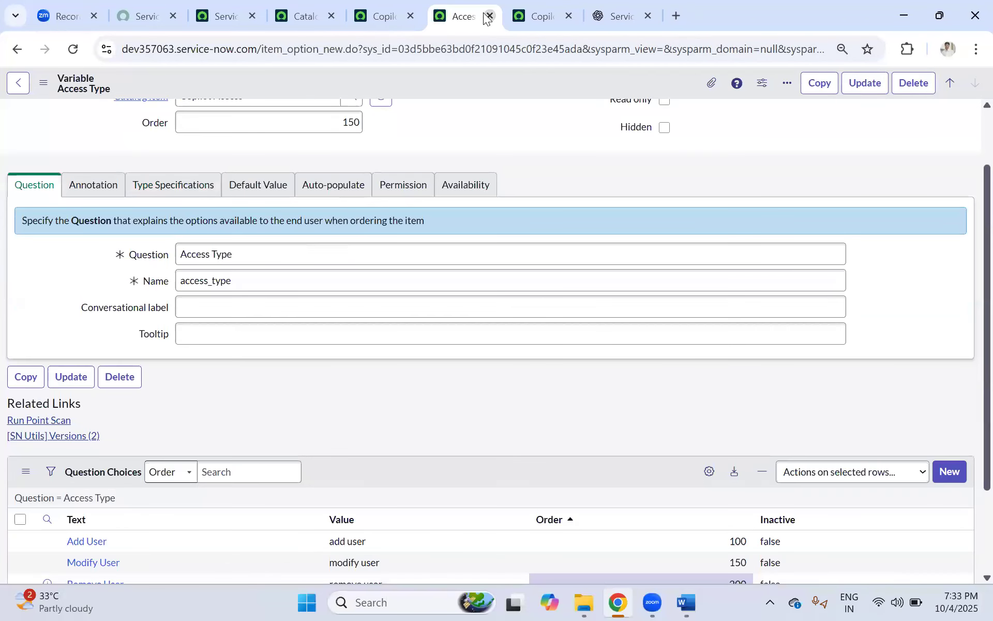
left_click(489, 15)
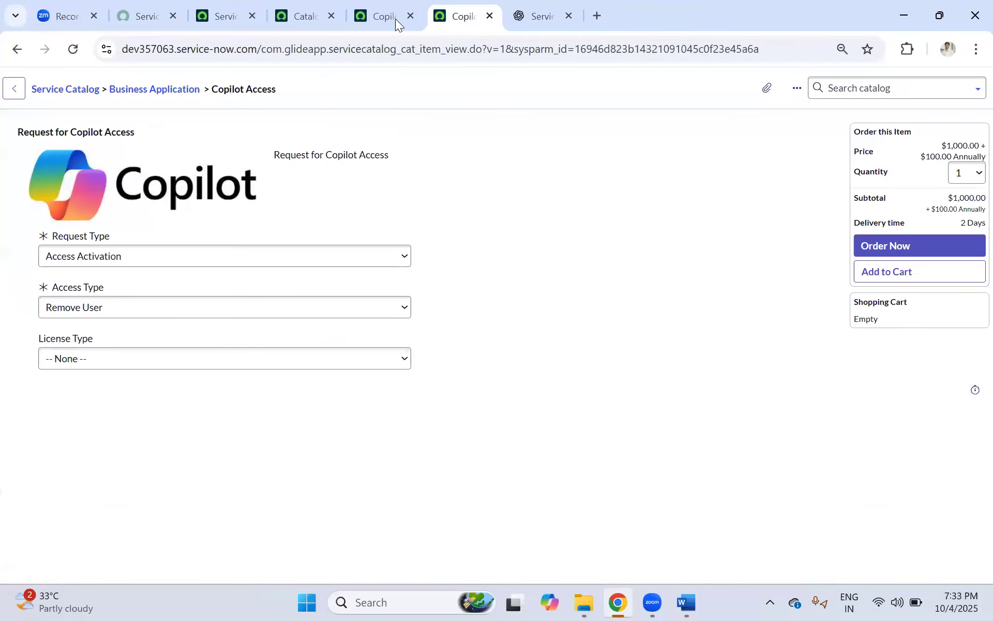
Start a new catalog UI policy for the Copilot Access item with the short description "Licenses Type to Visible".
left_click(378, 12)
scroll(456, 307, "down", 5)
scroll(455, 307, "down", 5)
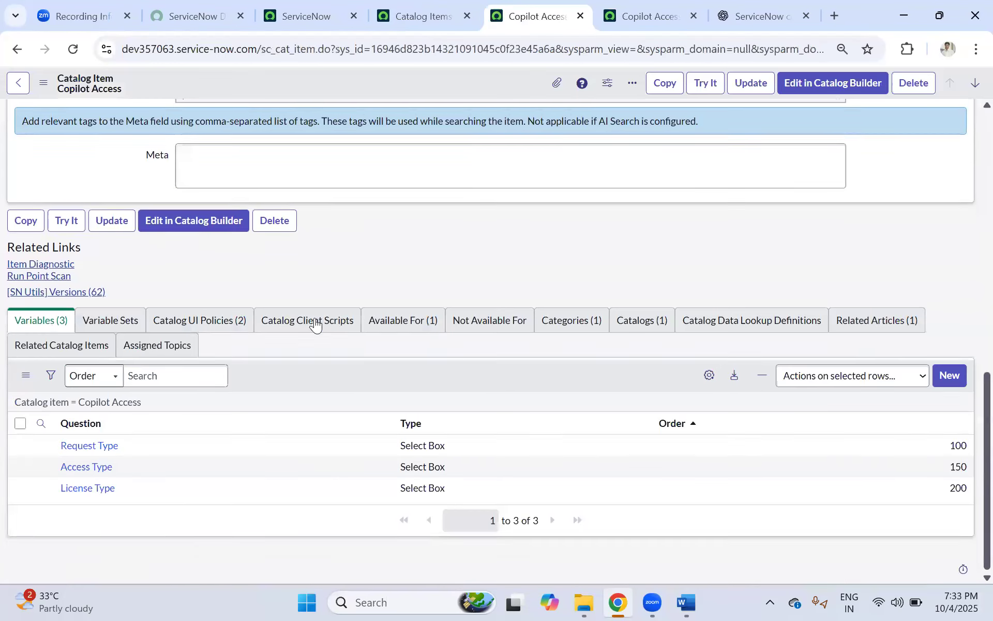
left_click(204, 327)
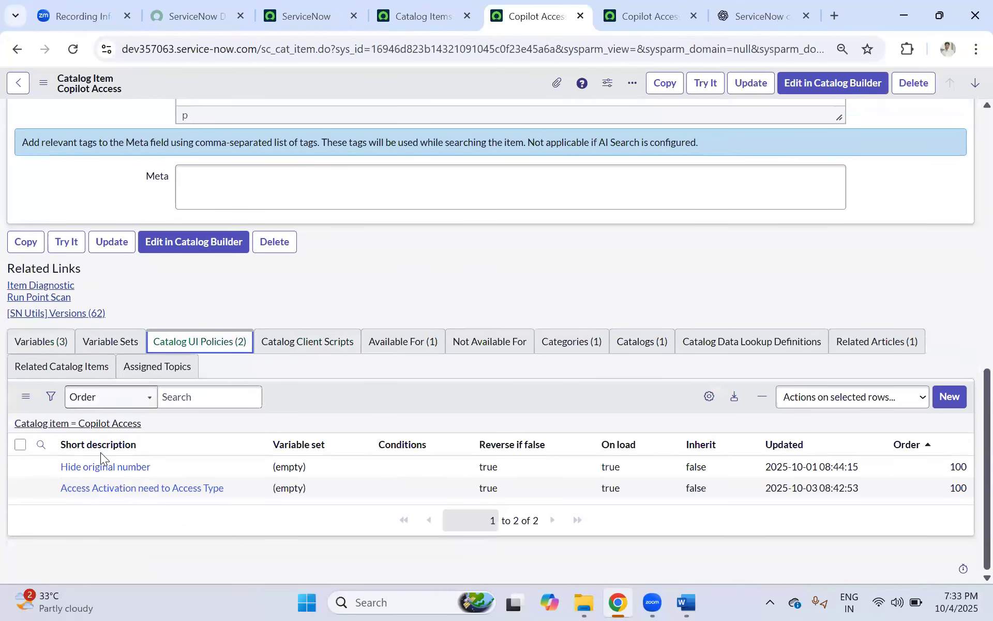
left_click(952, 400)
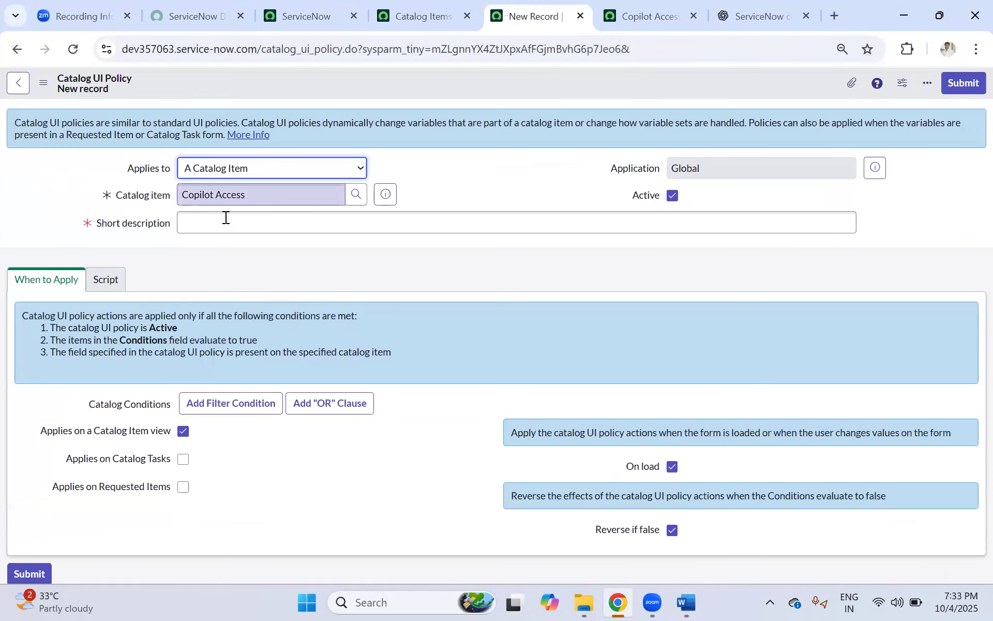
left_click(226, 217)
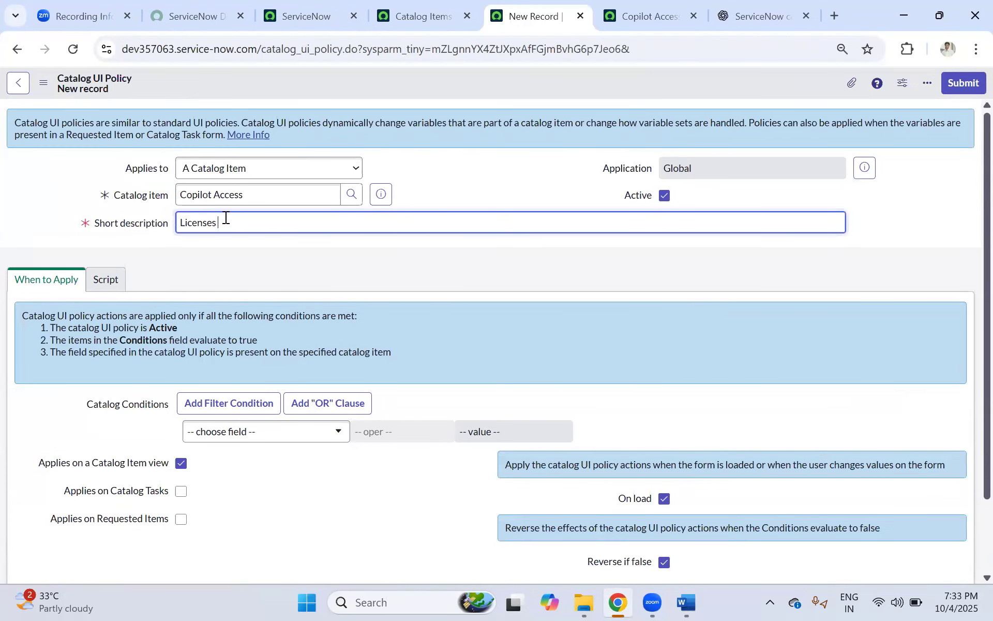
type("Licenses Type to Visible")
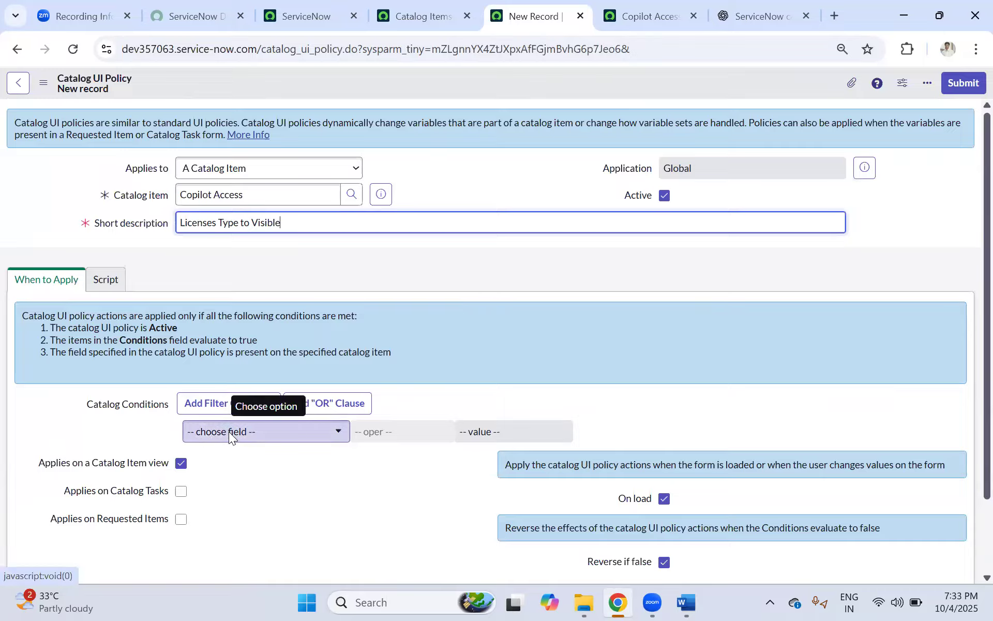
Set the policy's catalog condition to access_type is one of Add User and Modify User, and save the record, staying on it.
left_click(229, 431)
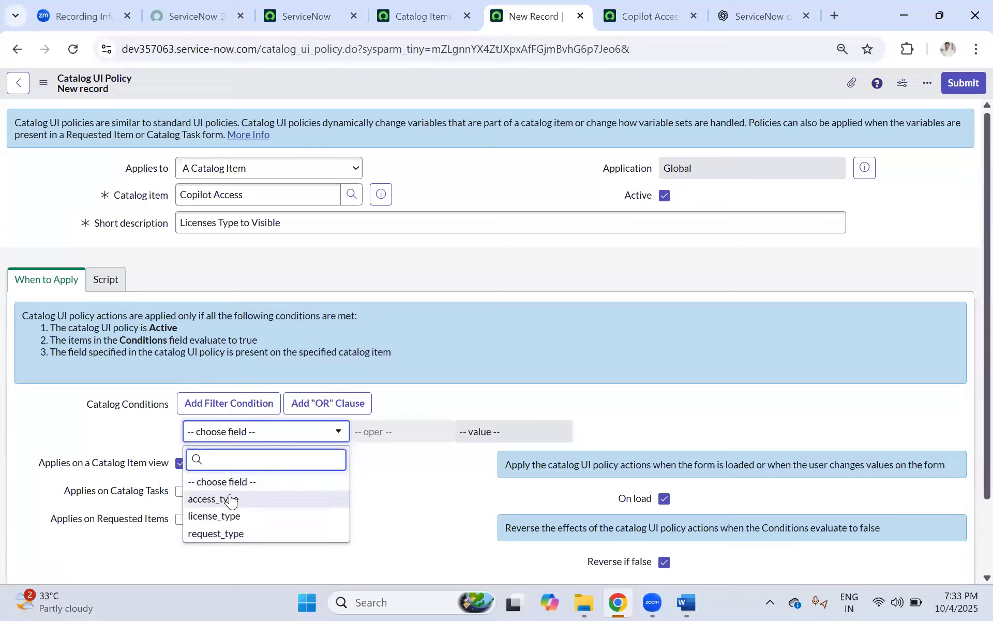
left_click(393, 433)
left_click(397, 434)
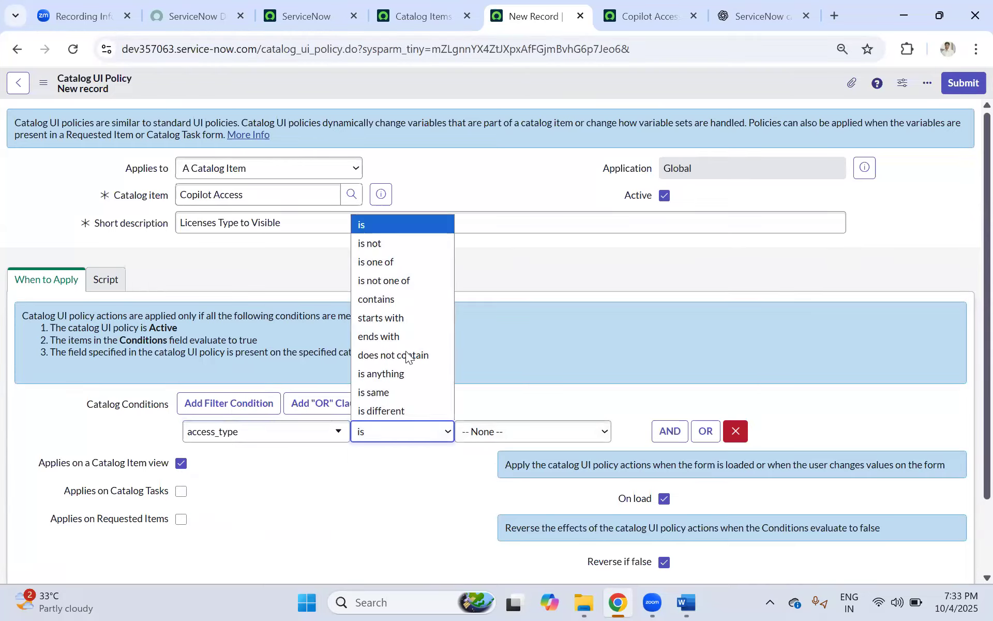
left_click(402, 261)
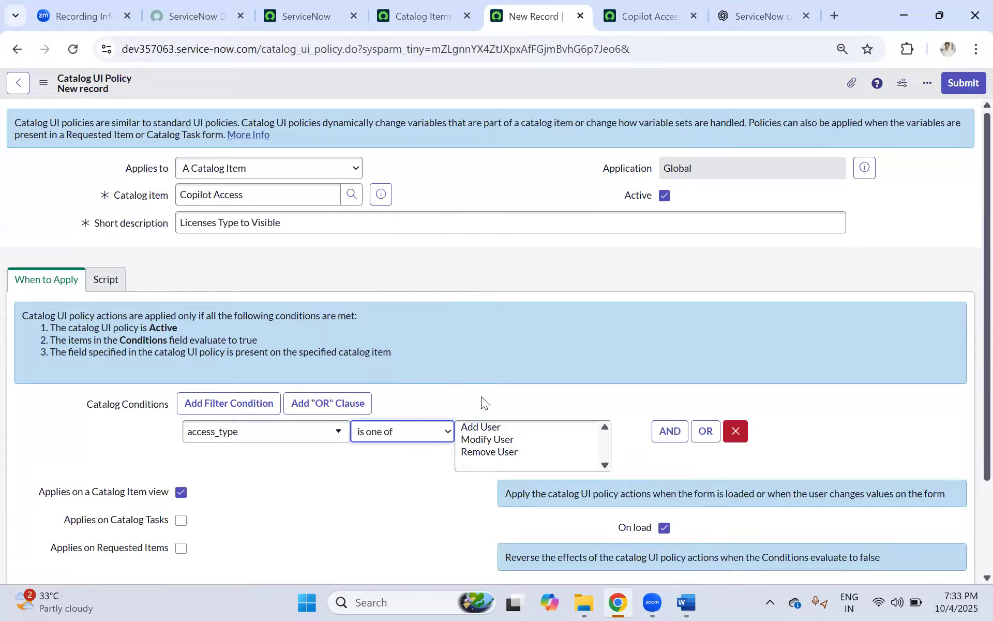
left_click(480, 427)
left_click(481, 440, "ctrl")
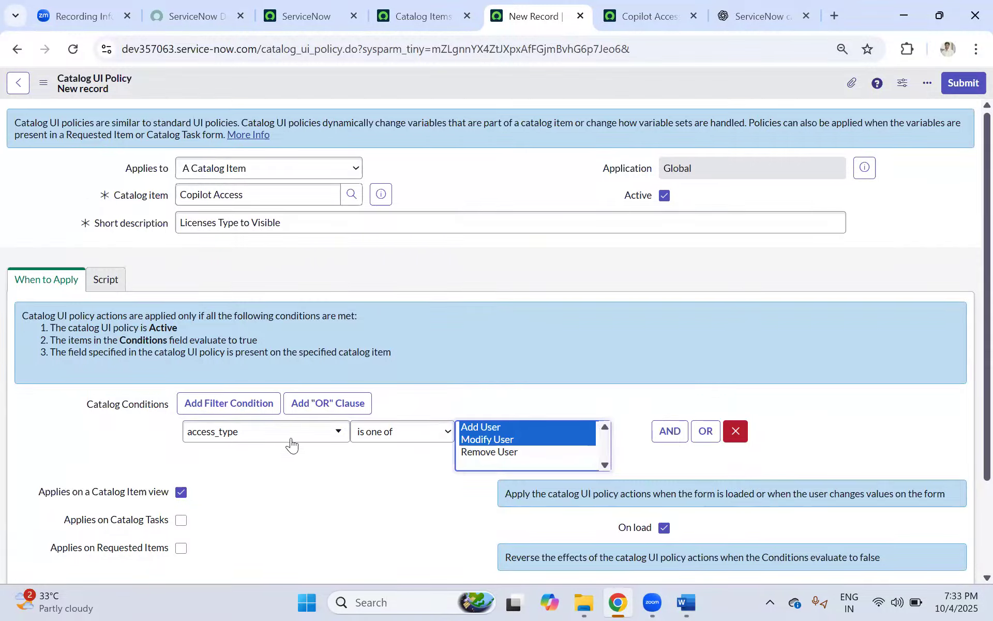
scroll(248, 455, "down", 3)
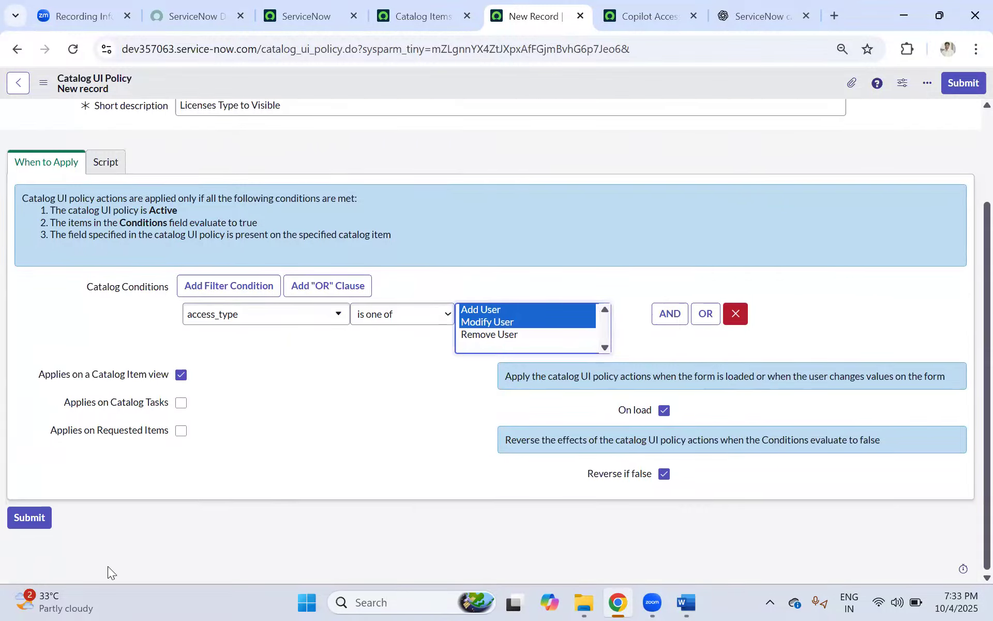
right_click(527, 87)
left_click(552, 98)
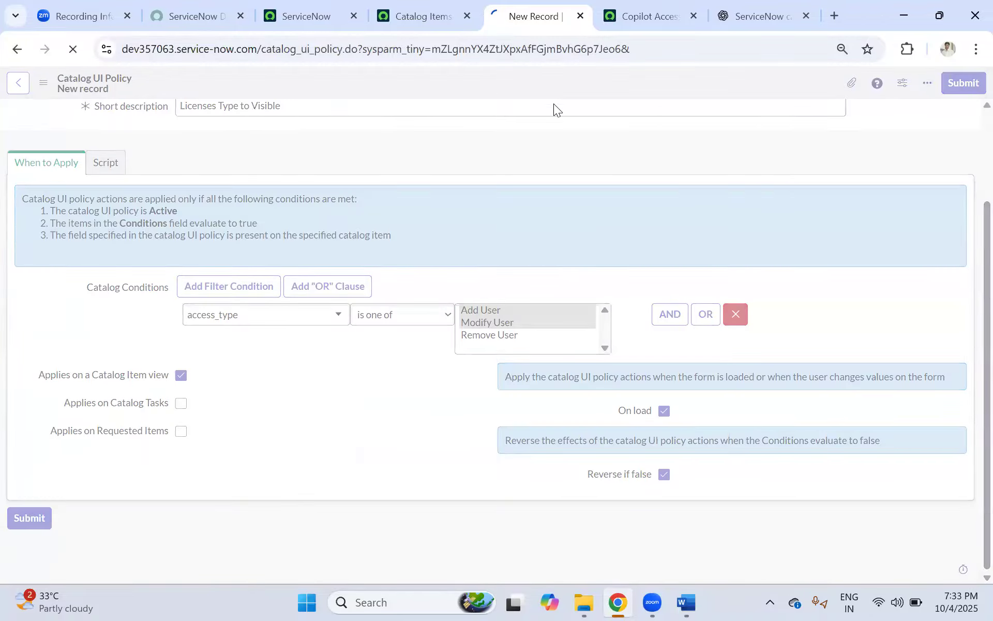
Add a new UI policy action to the Licenses Type to Visible policy for the license_type variable.
scroll(383, 322, "down", 3)
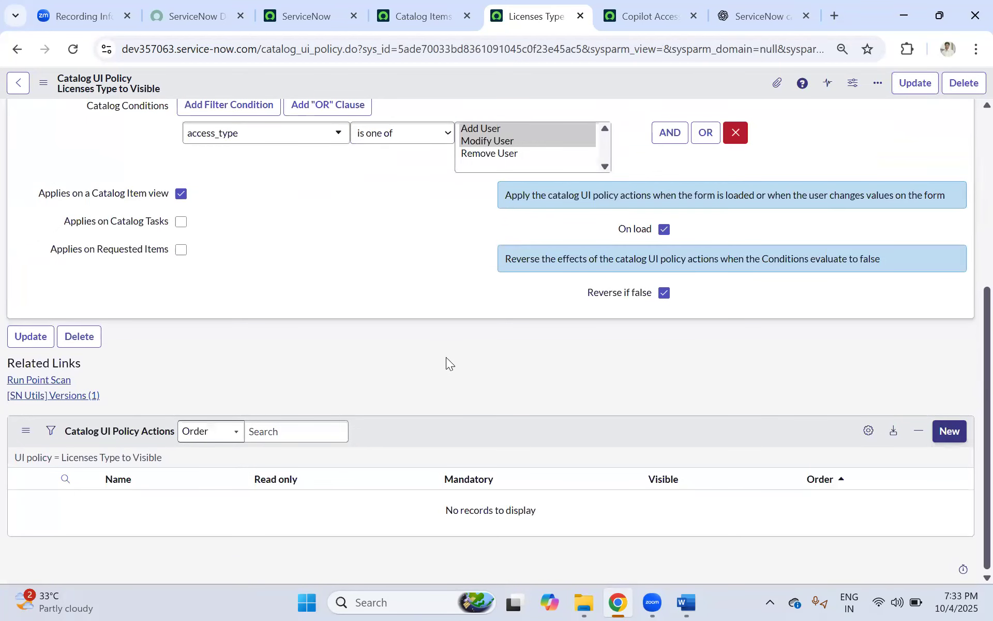
scroll(439, 357, "up", 5)
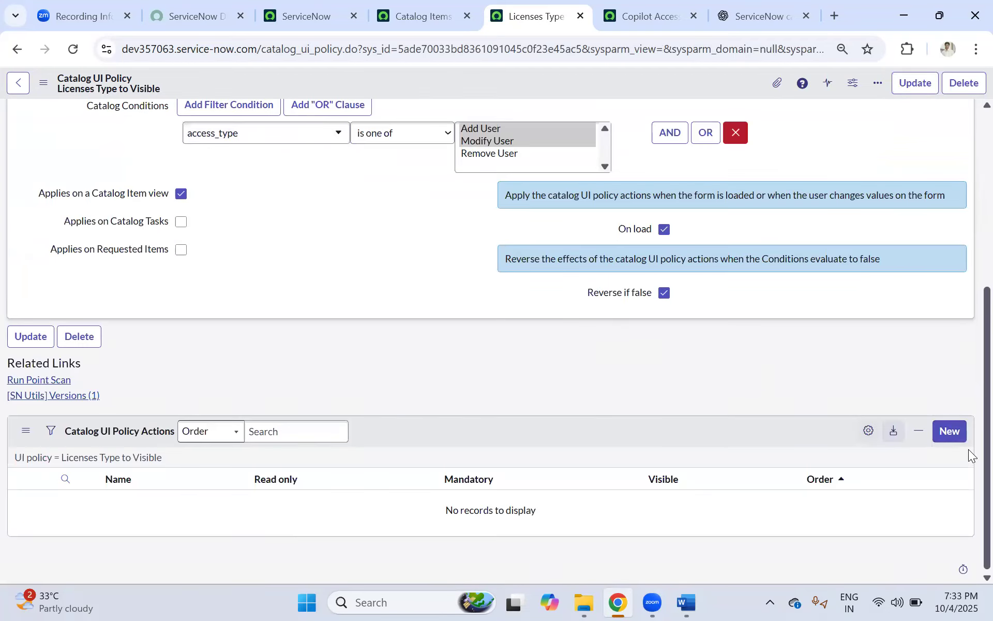
left_click(948, 431)
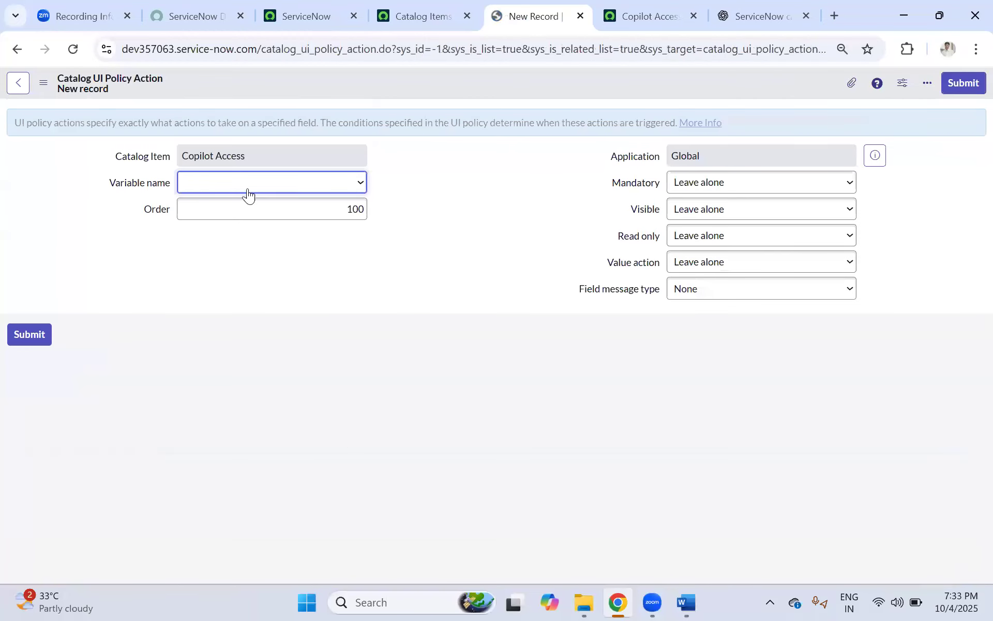
left_click(224, 188)
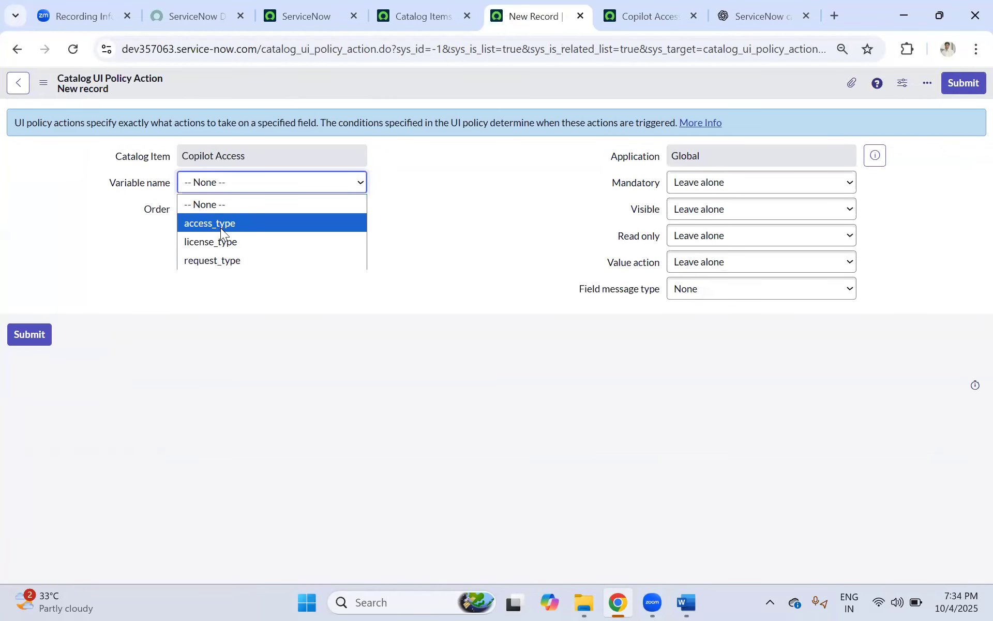
left_click(220, 242)
Set both Visible and Mandatory to True for the license_type policy action and save it.
left_click(693, 209)
left_click(687, 250)
left_click(700, 183)
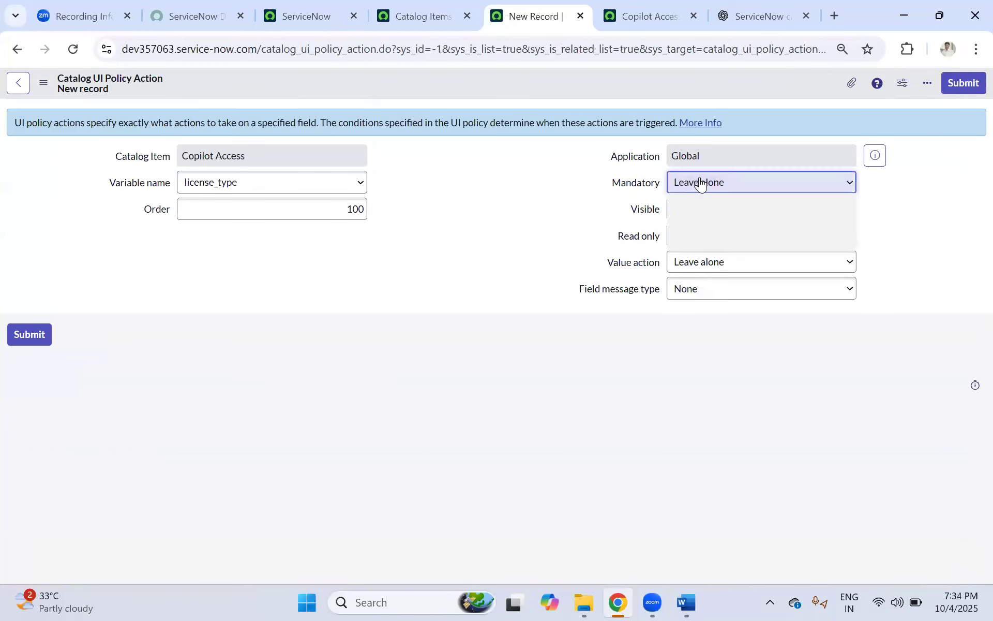
left_click(684, 227)
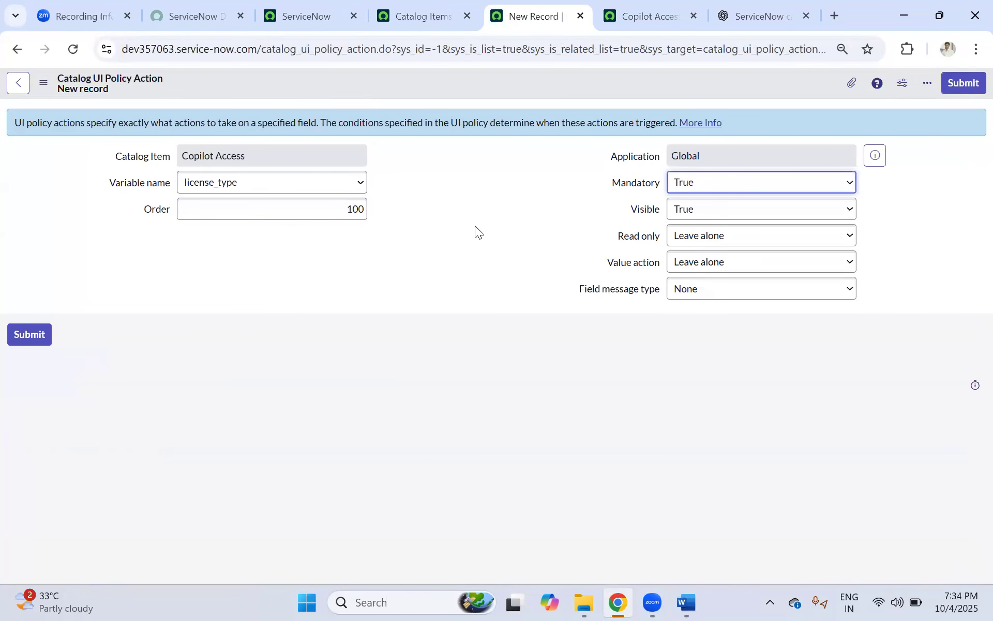
right_click(468, 76)
left_click(490, 85)
Reload the Copilot Access request form and test Request Type with Access Deactivation and with Access Activation.
left_click(624, 20)
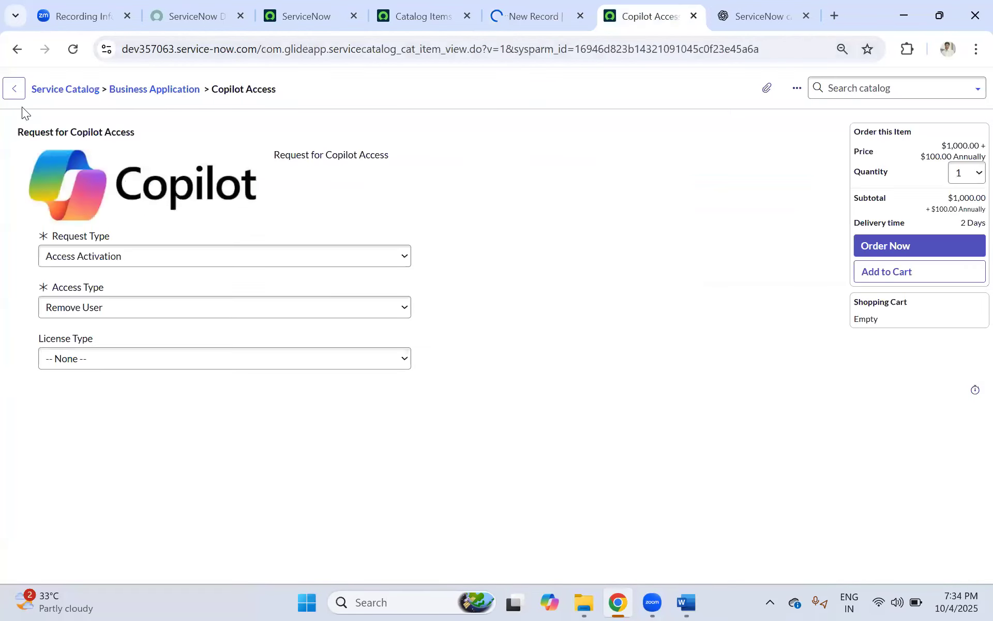
left_click(74, 51)
left_click(563, 176)
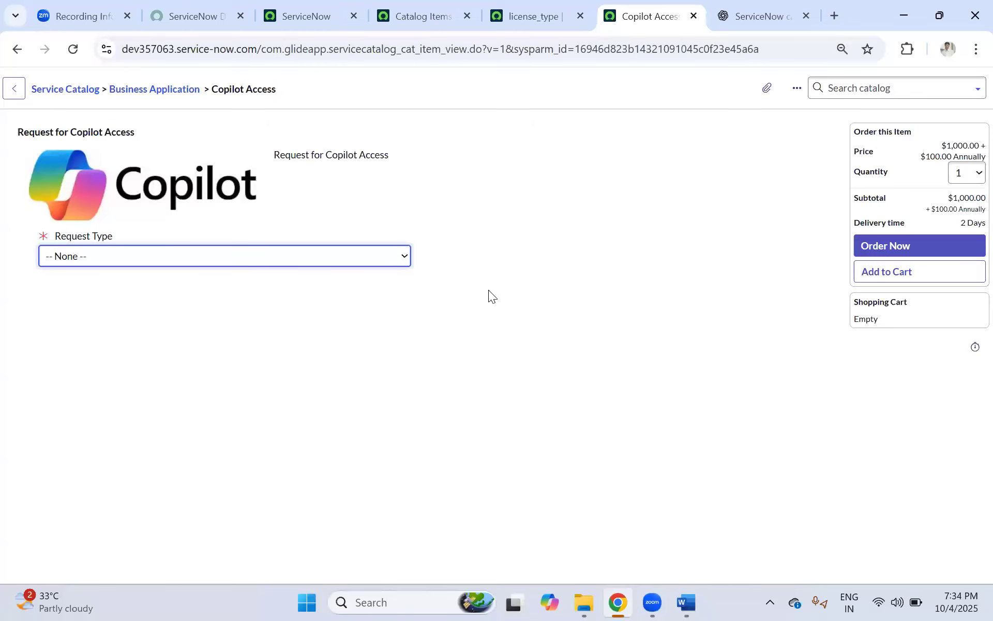
left_click(82, 263)
left_click(89, 312)
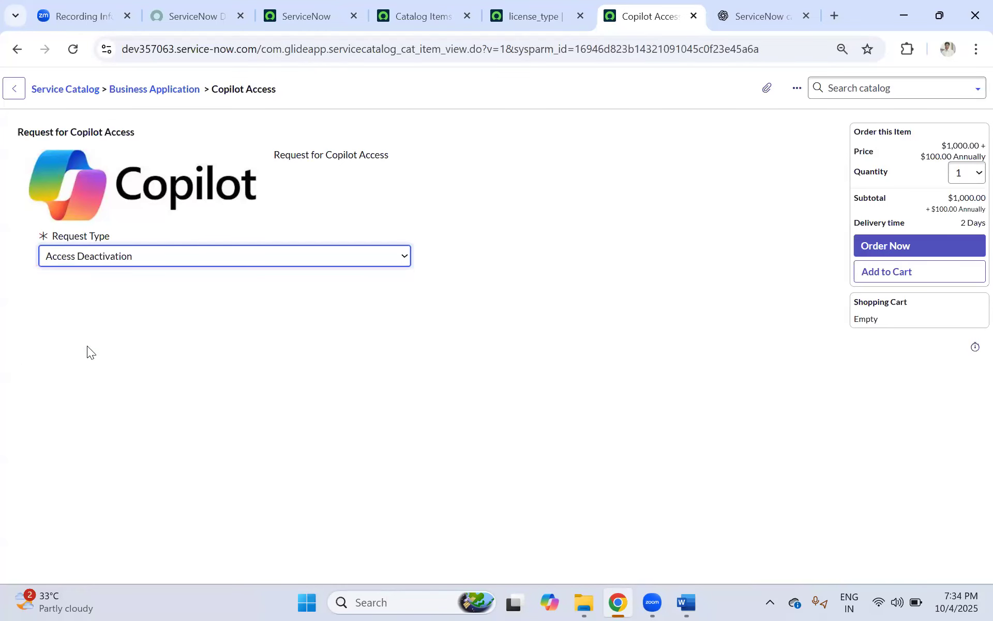
left_click(78, 260)
left_click(79, 295)
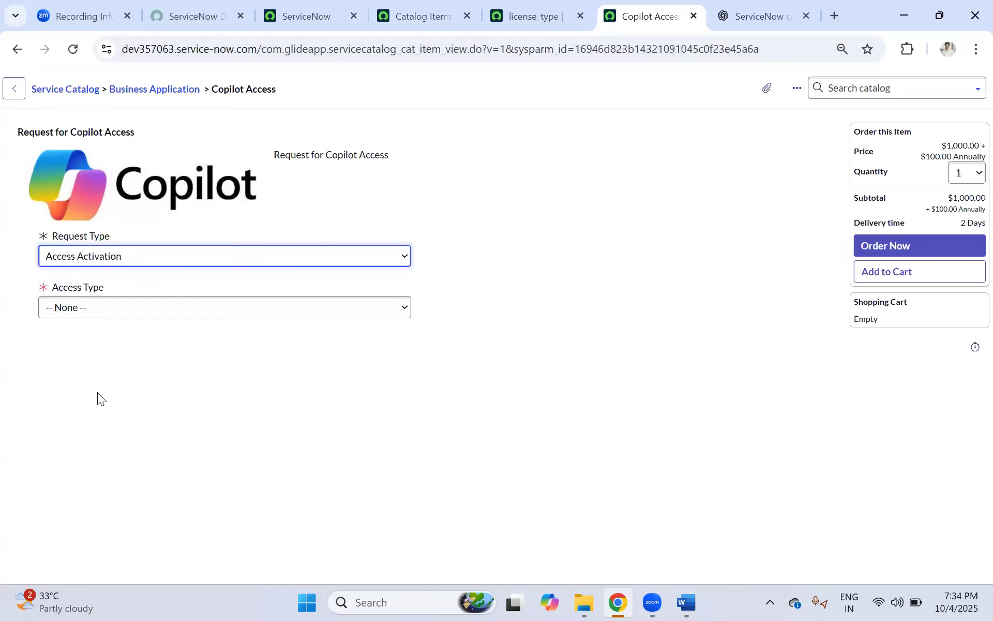
Test the request form's Access Type with Remove User and with Add User to compare the fields shown.
left_click(75, 307)
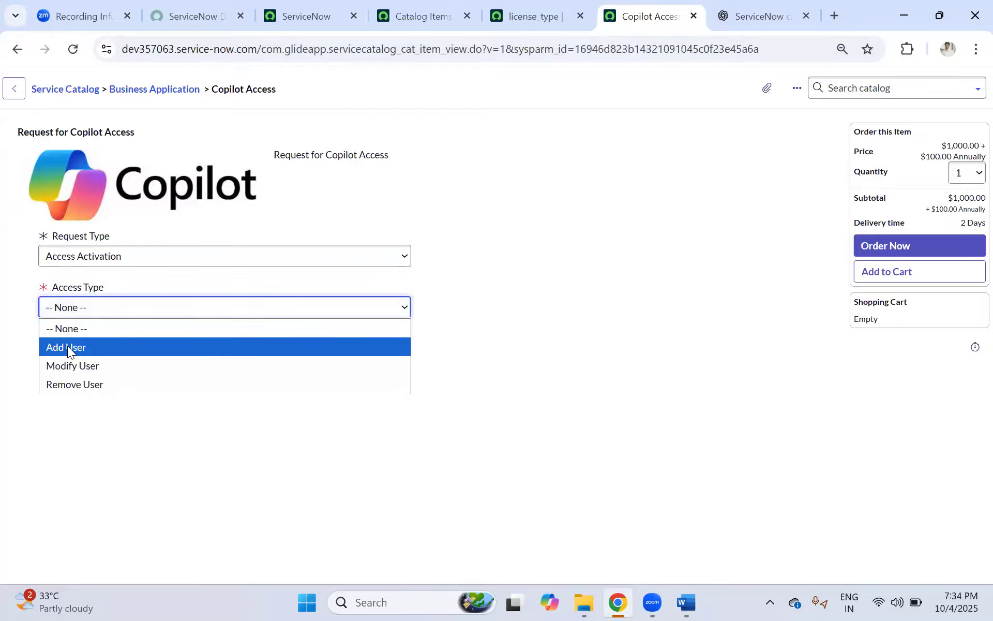
left_click(67, 383)
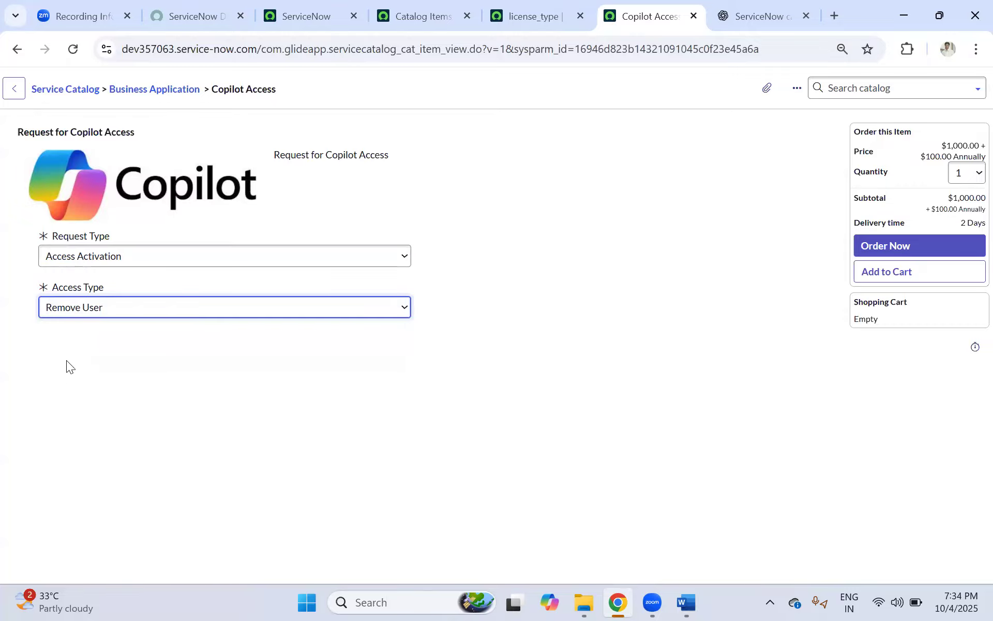
left_click(79, 308)
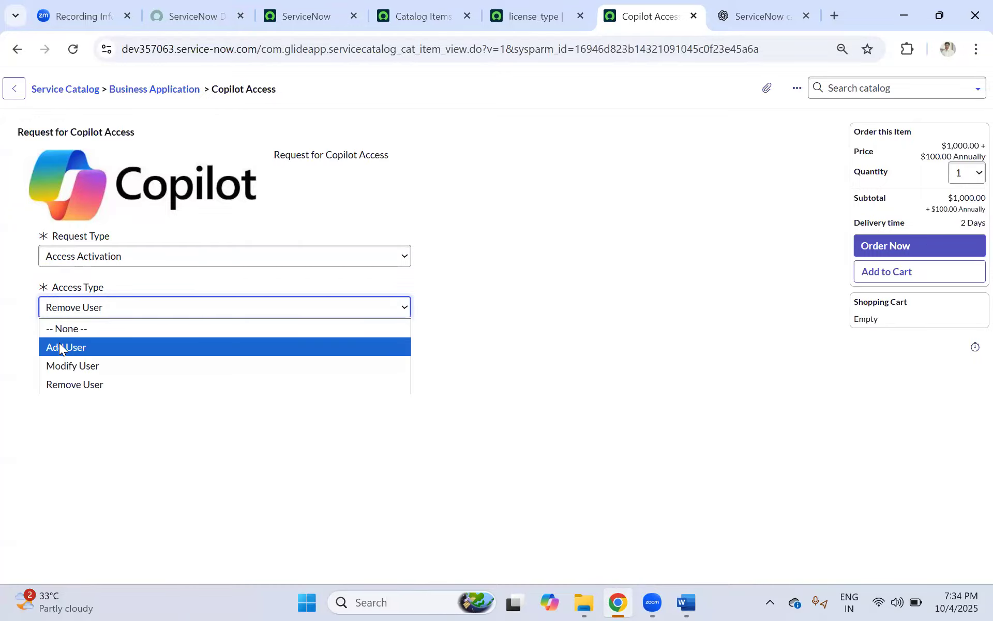
left_click(60, 345)
Choose Licensed User as the License Type, and test Access Type with Modify User.
left_click(76, 357)
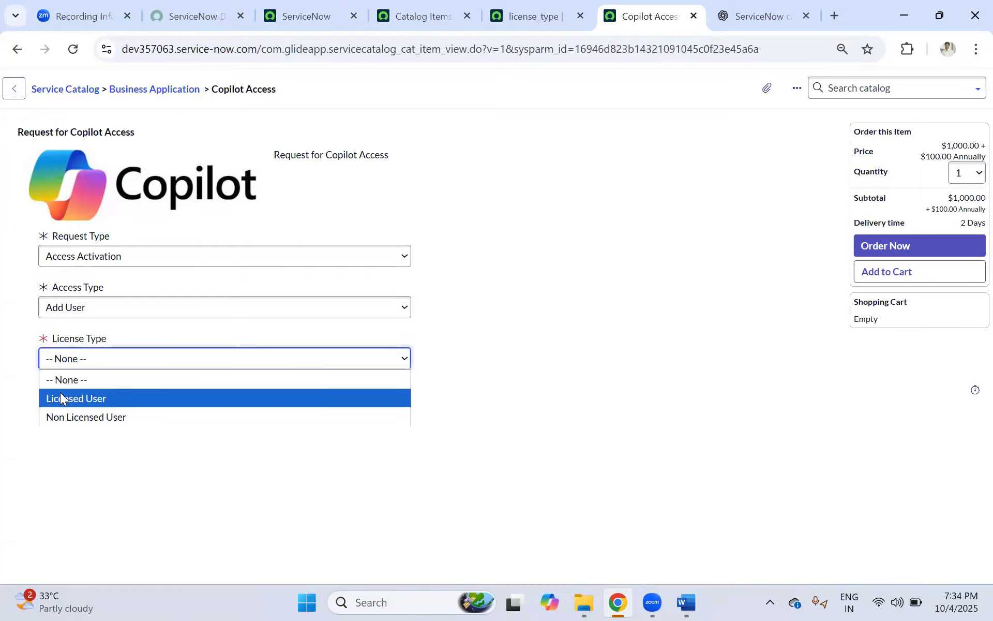
left_click(60, 397)
left_click(68, 309)
left_click(64, 370)
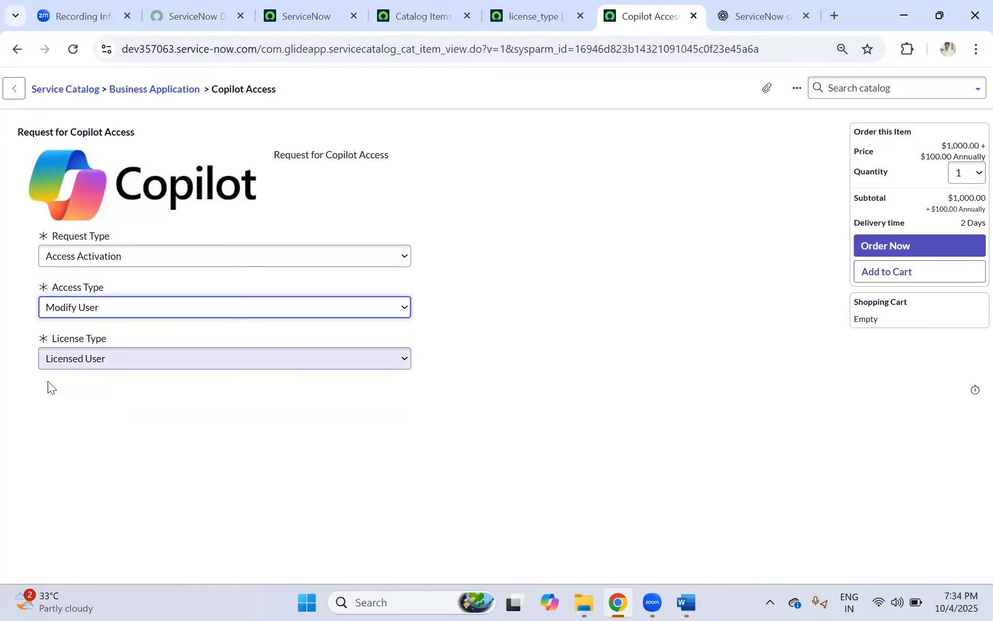
triple_click(475, 343)
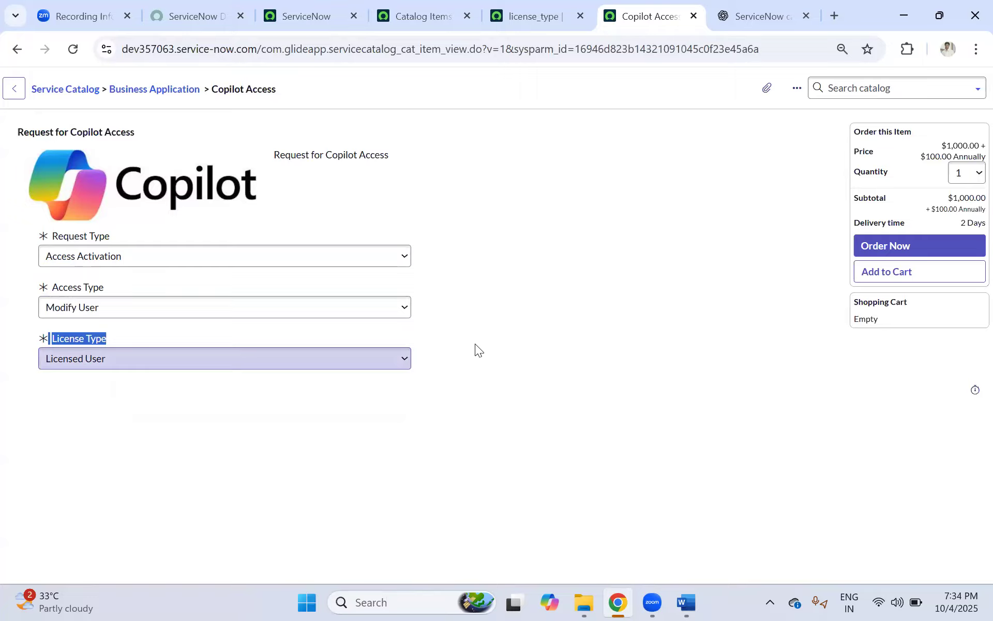
left_click(480, 266)
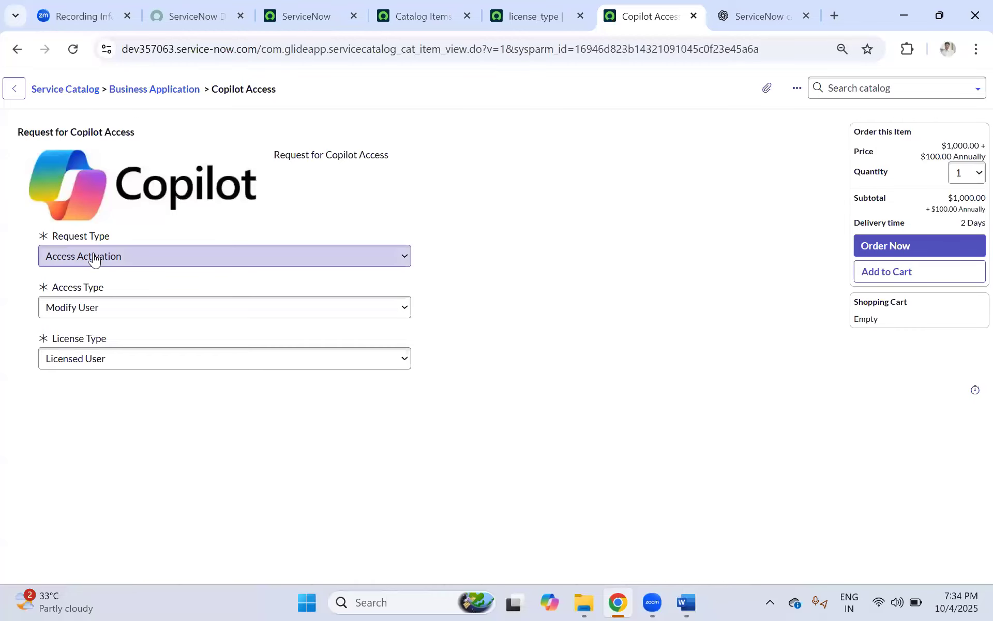
Open the Copilot Access record from the catalog items list in a new tab and go to its catalog UI policies.
left_click(520, 5)
left_click(422, 7)
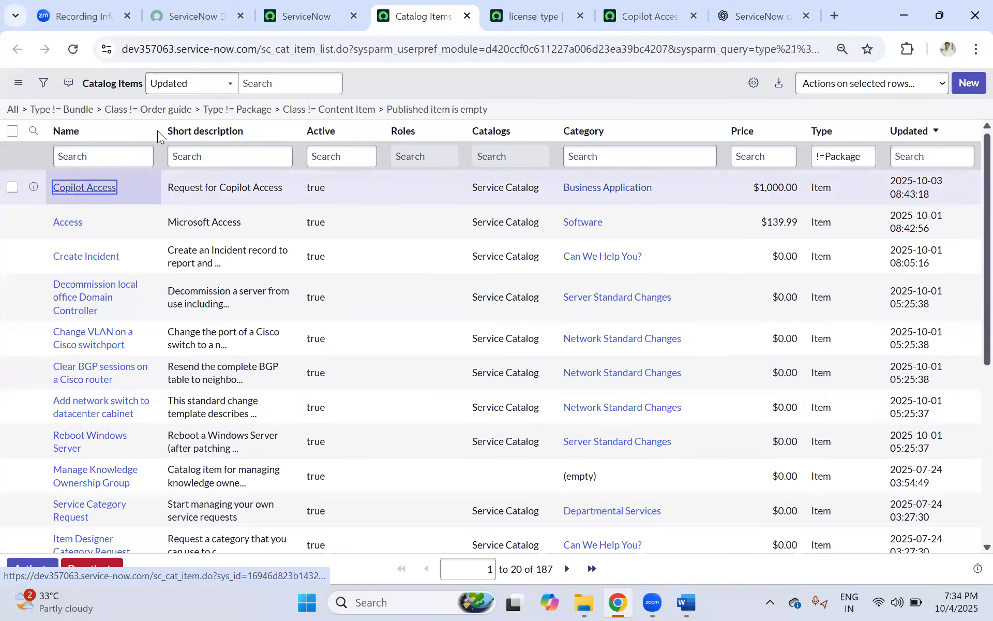
left_click(451, 12)
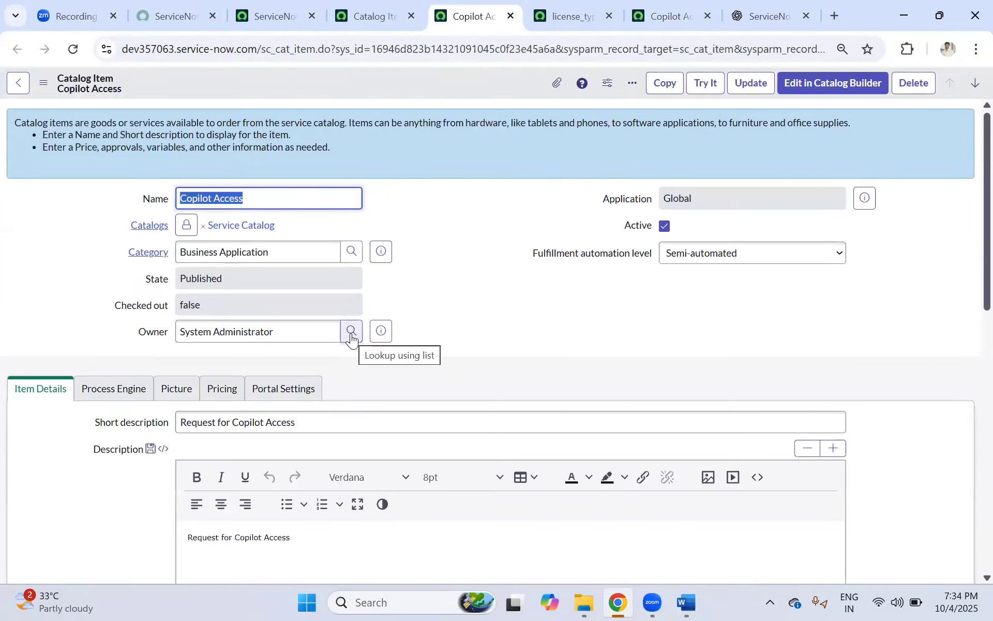
scroll(438, 274, "down", 10)
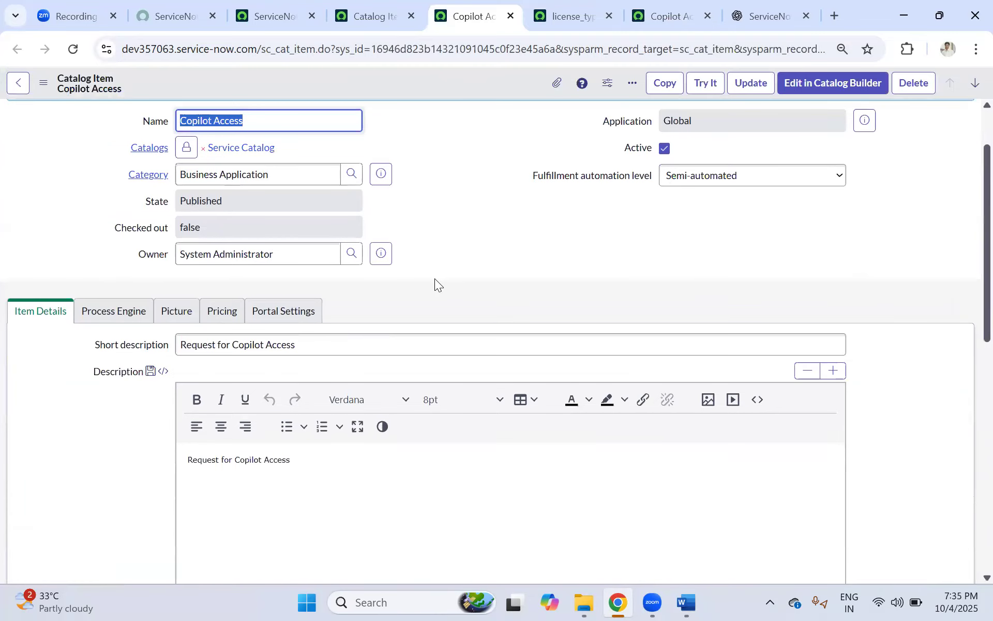
scroll(432, 282, "down", 3)
left_click(570, 25)
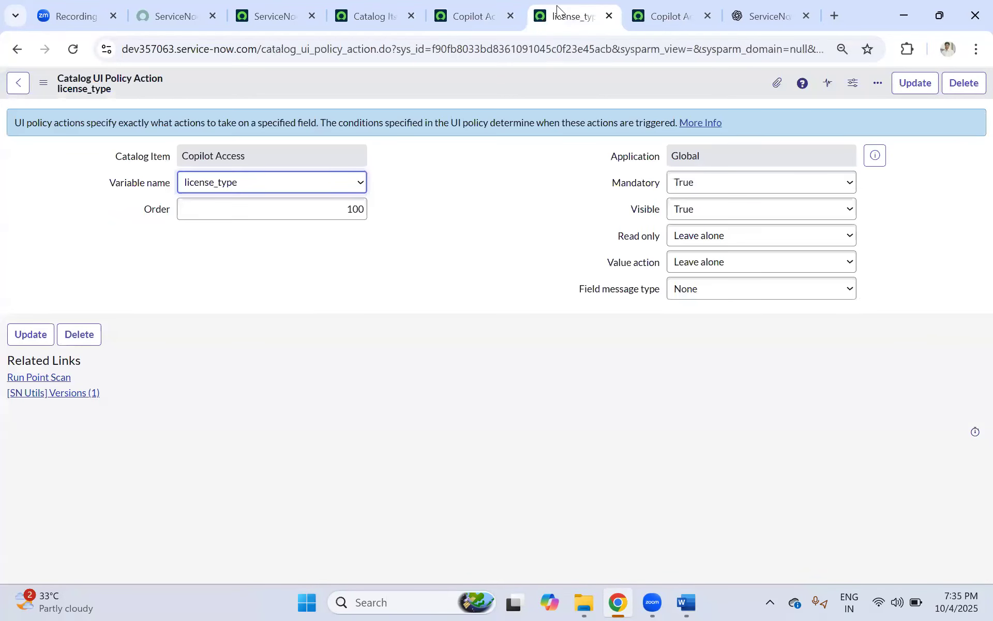
left_click(666, 14)
left_click(574, 13)
left_click(459, 4)
left_click(368, 9)
left_click(483, 11)
left_click(577, 7)
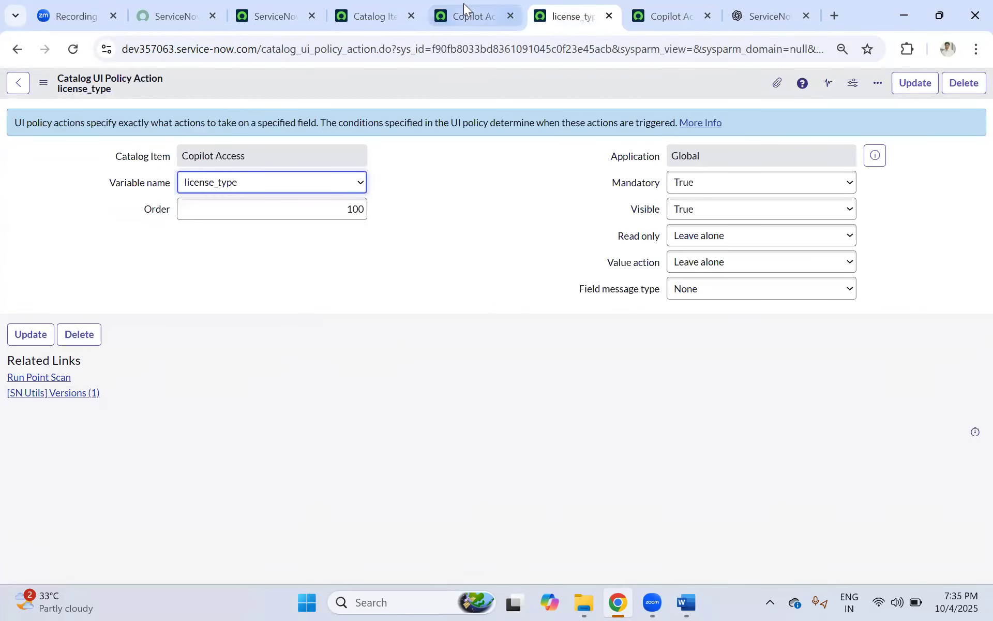
left_click(464, 4)
left_click(373, 11)
left_click(565, 7)
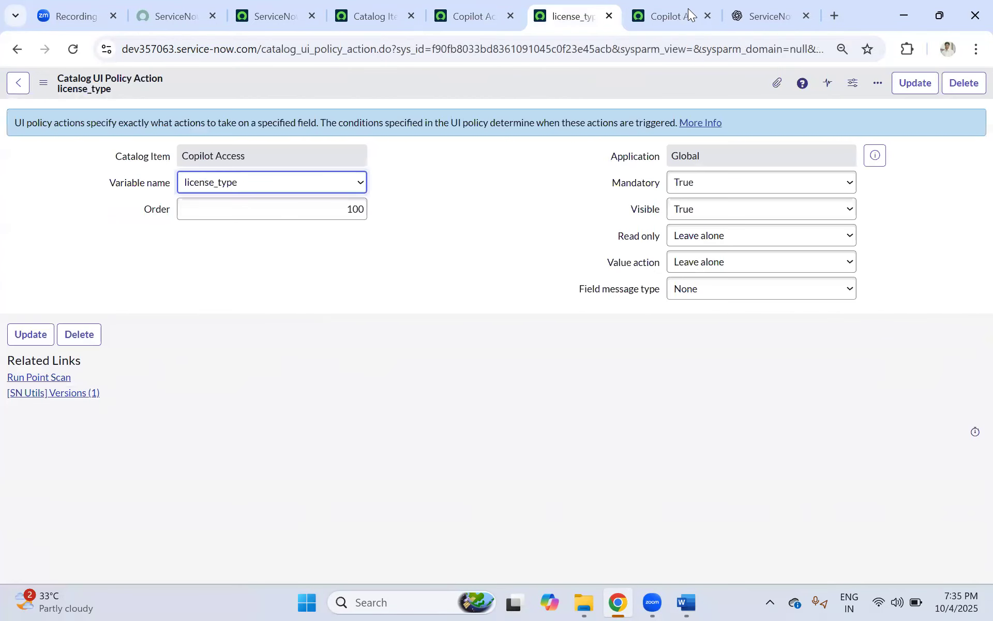
left_click(644, 15)
left_click(578, 13)
left_click(465, 11)
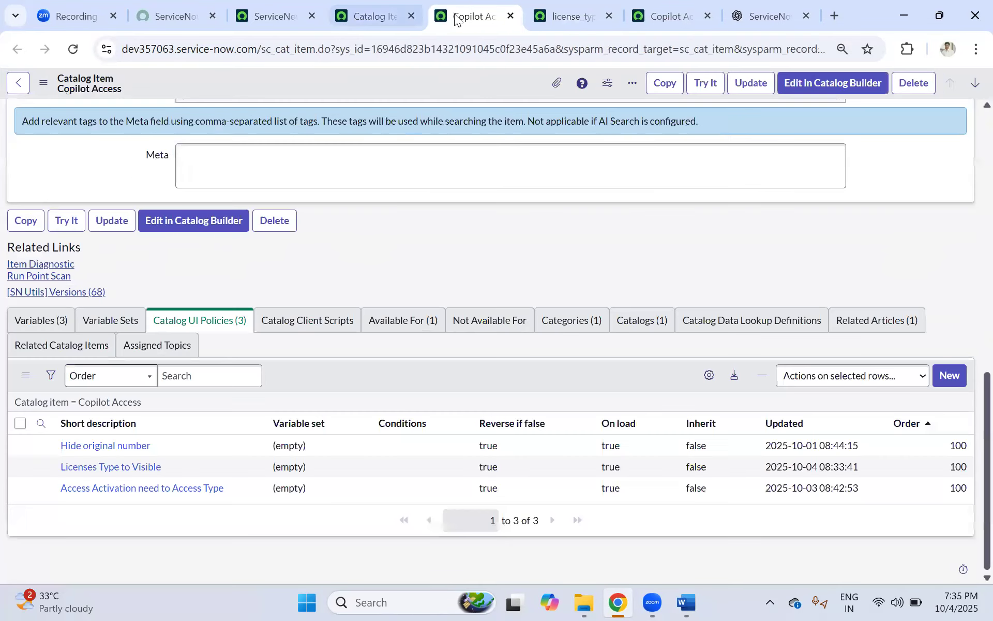
left_click(566, 13)
left_click(657, 9)
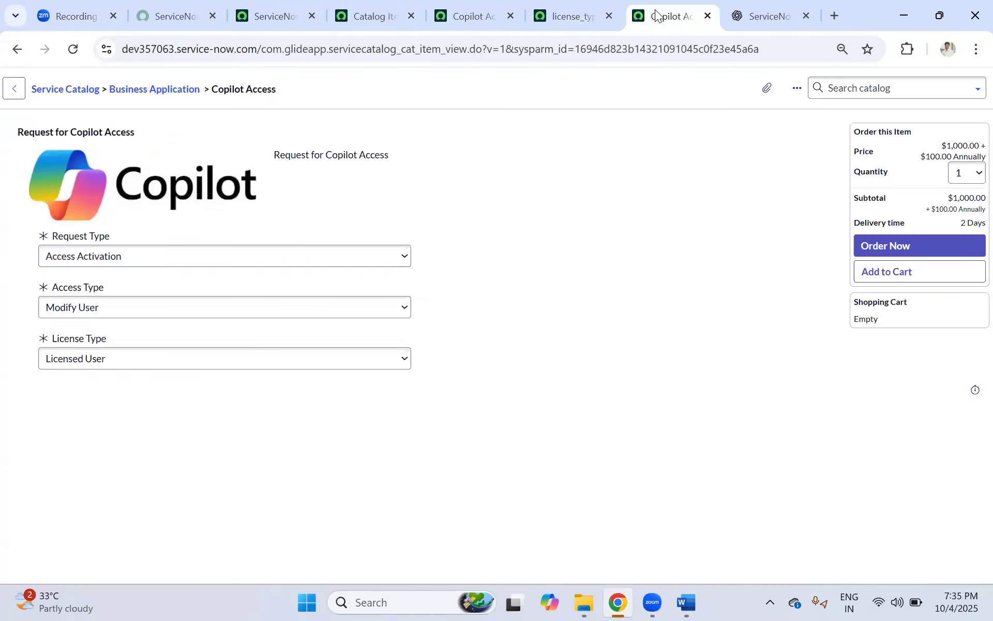
left_click(568, 10)
left_click(464, 7)
left_click(573, 21)
left_click(470, 3)
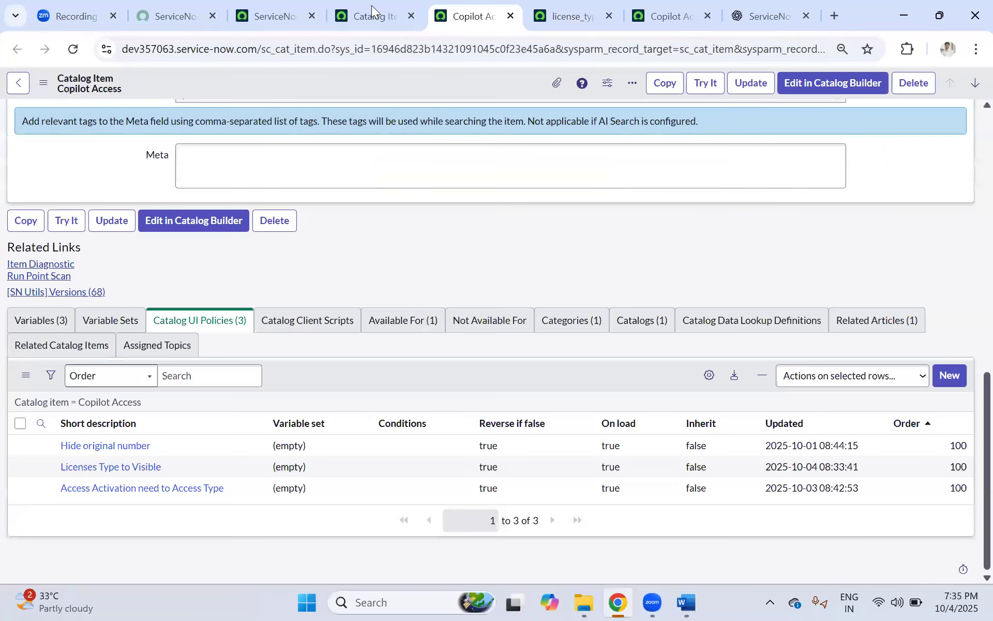
left_click(371, 6)
left_click(647, 8)
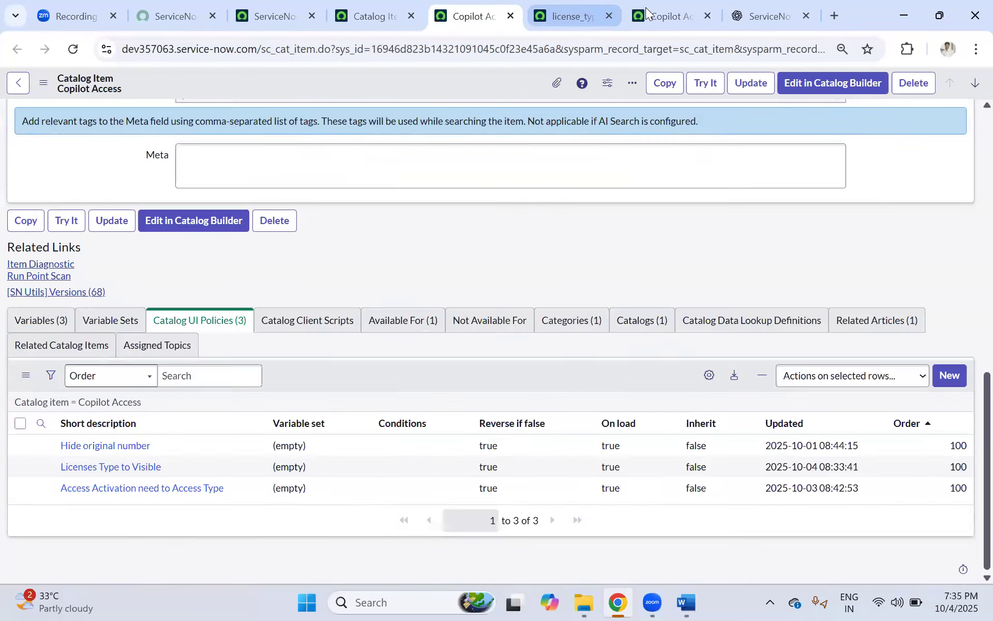
left_click(600, 15)
left_click(647, 14)
left_click(584, 10)
left_click(468, 4)
left_click(374, 12)
left_click(472, 18)
left_click(570, 13)
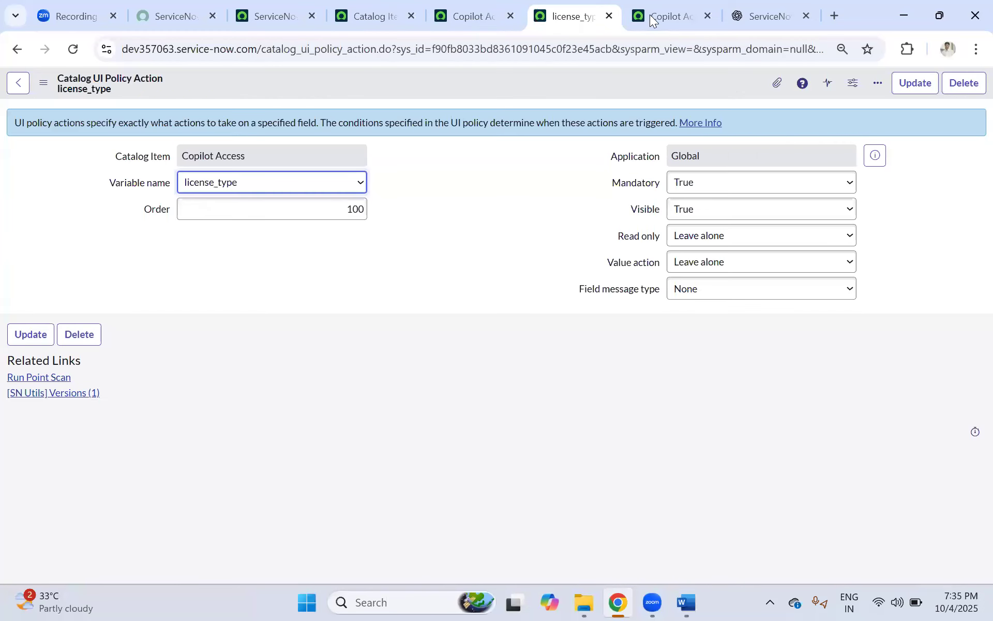
left_click(650, 14)
left_click(470, 10)
left_click(374, 15)
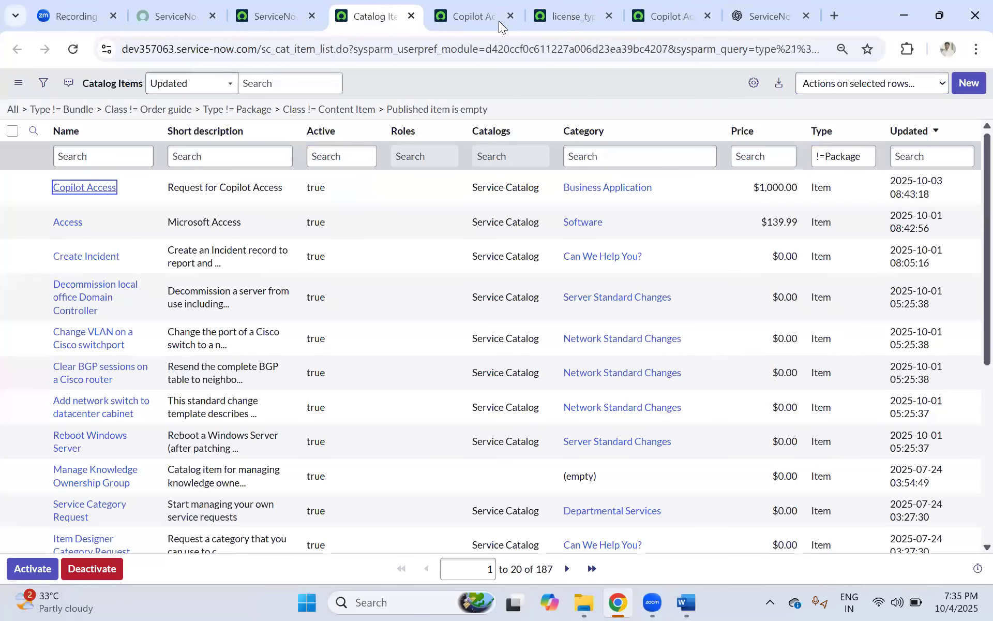
left_click(498, 19)
left_click(574, 17)
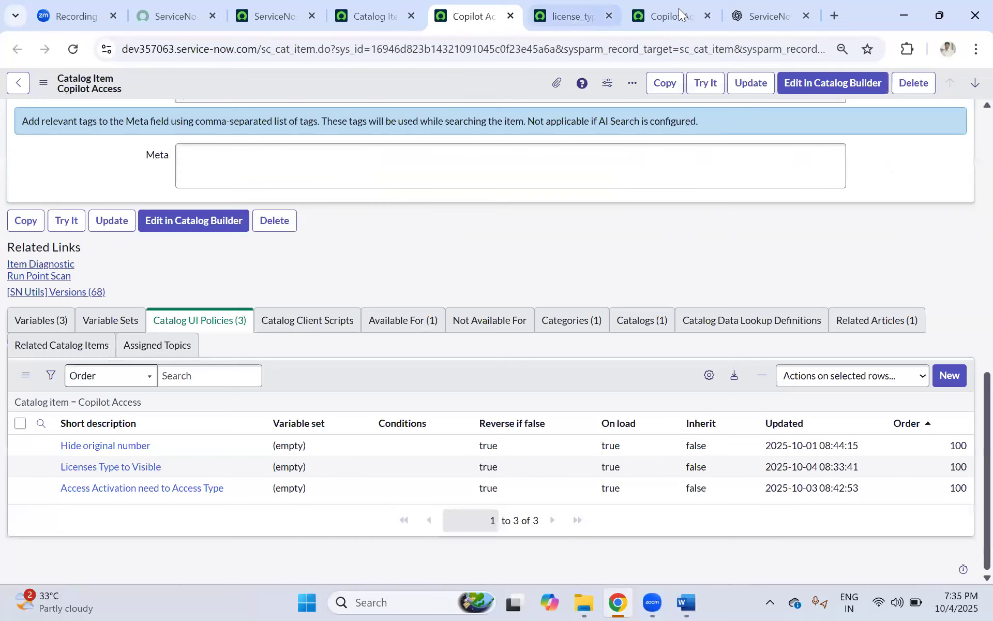
left_click(676, 15)
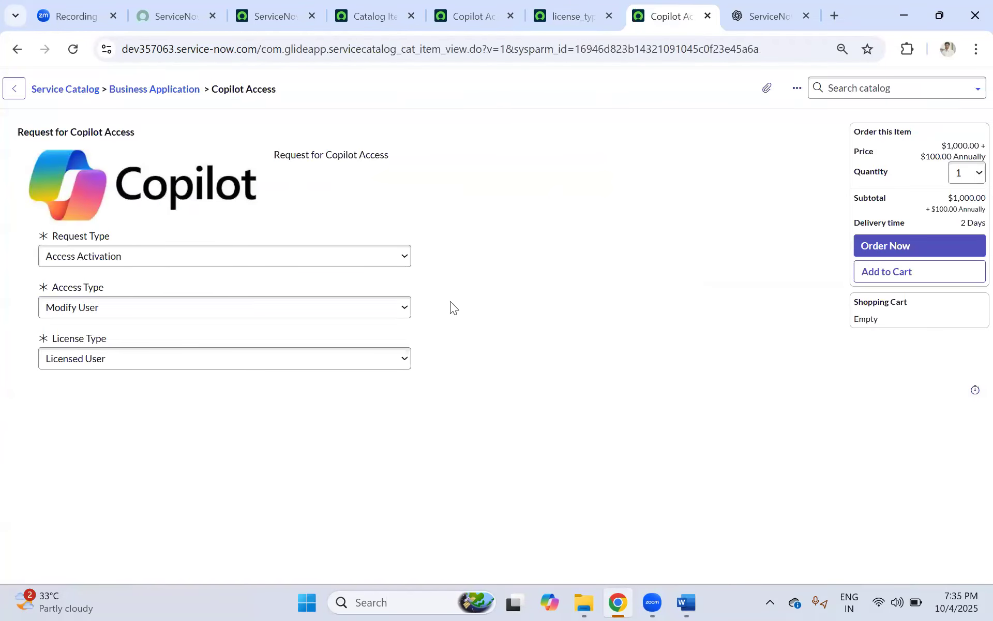
left_click(567, 13)
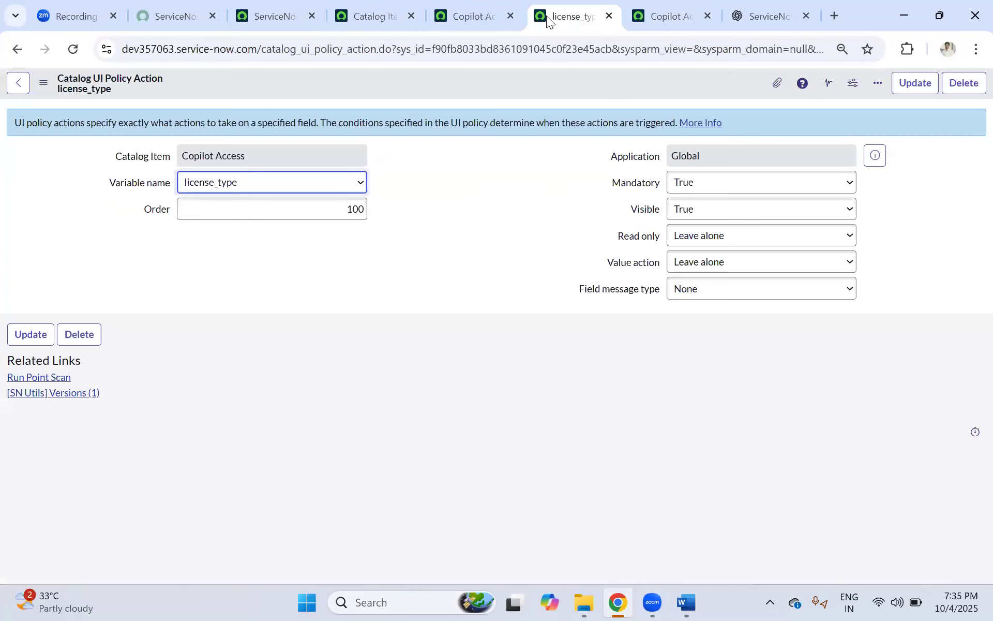
Return to the Copilot Access request form and test Request Type with Access Deactivation while Modify User and Licensed User are chosen.
left_click(656, 12)
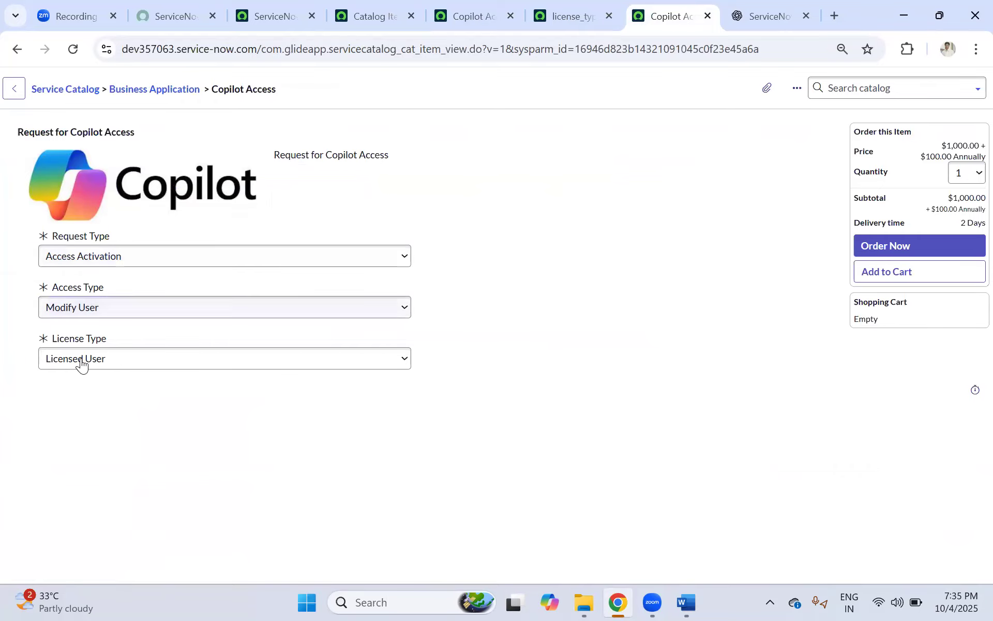
left_click(97, 261)
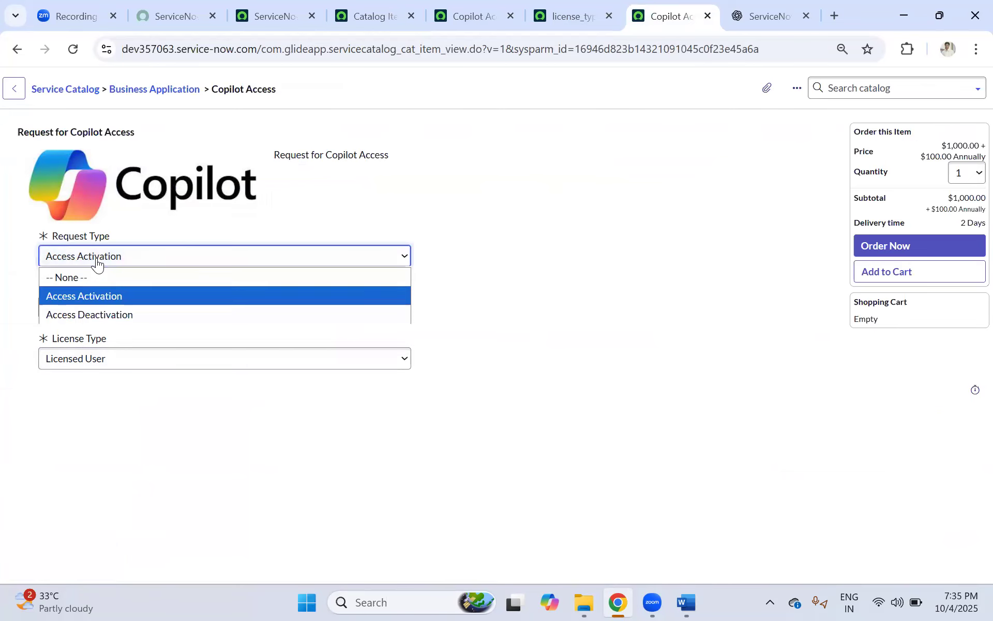
left_click(98, 313)
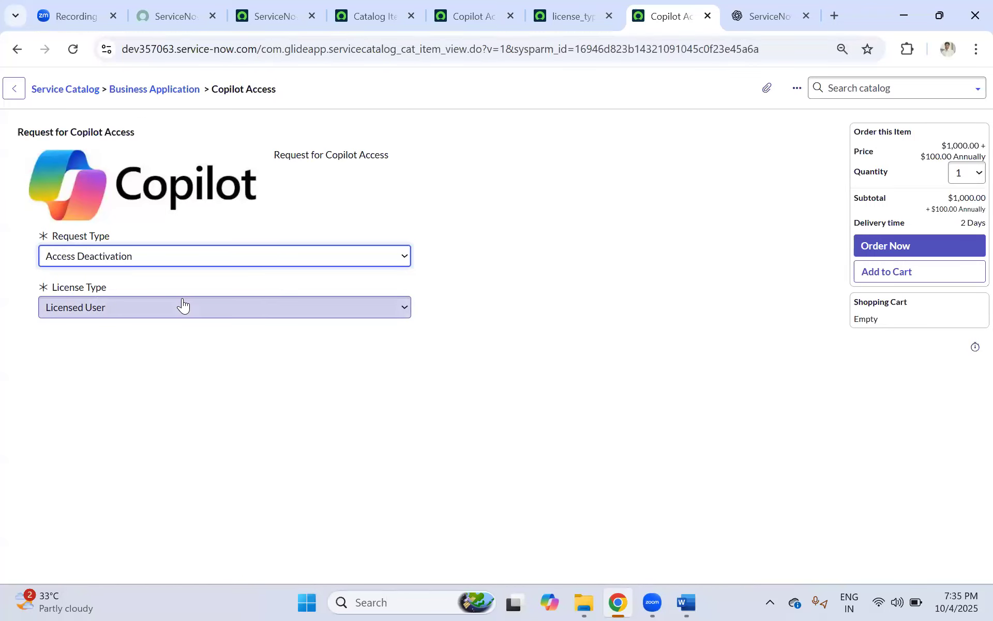
left_click(521, 245)
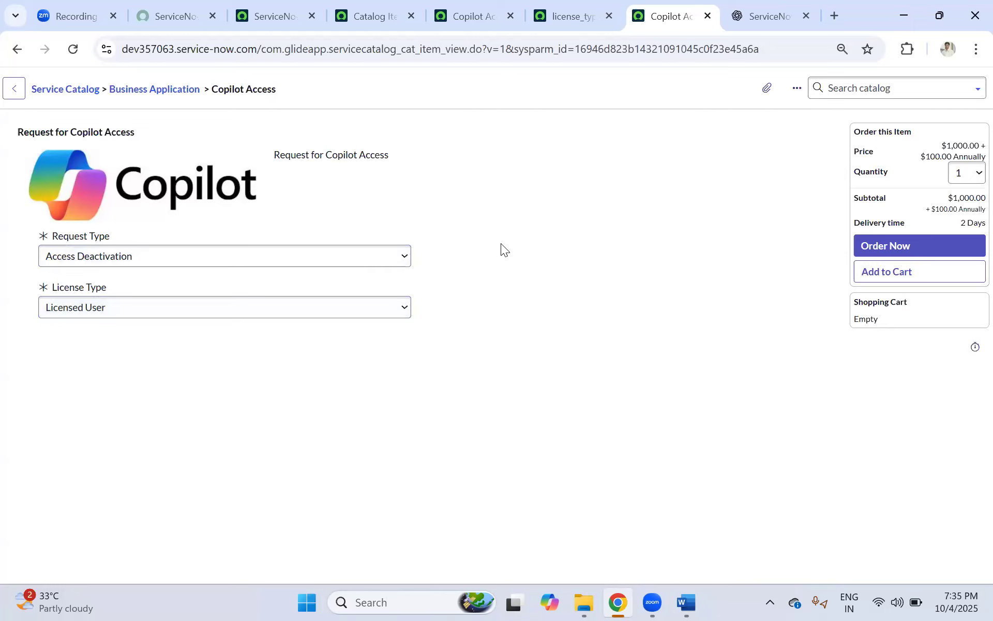
Switch the form's Request Type back to Access Activation to check which fields appear.
left_click(141, 253)
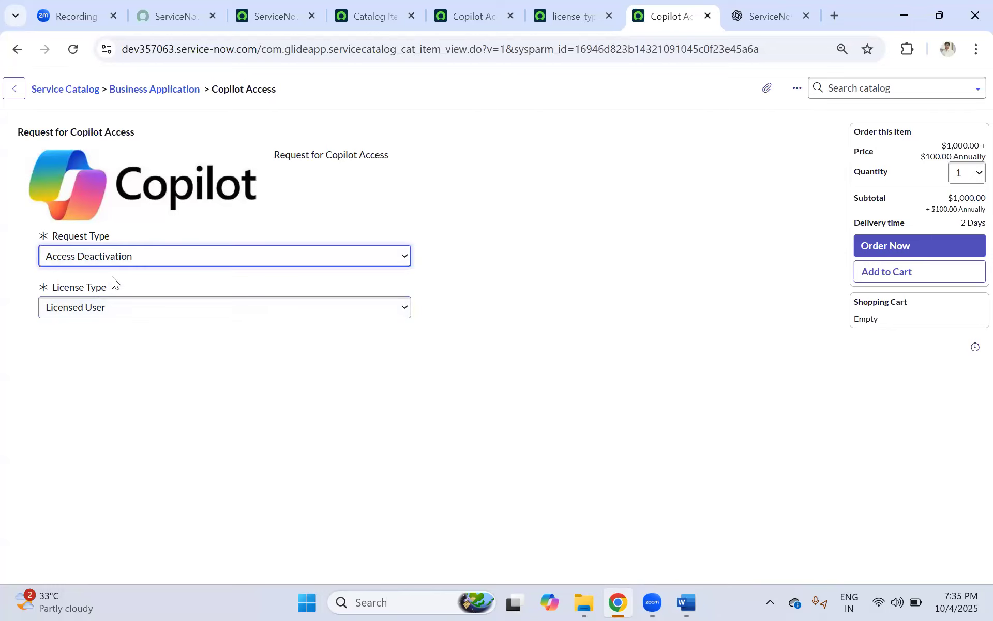
left_click(136, 252)
left_click(85, 296)
left_click(117, 257)
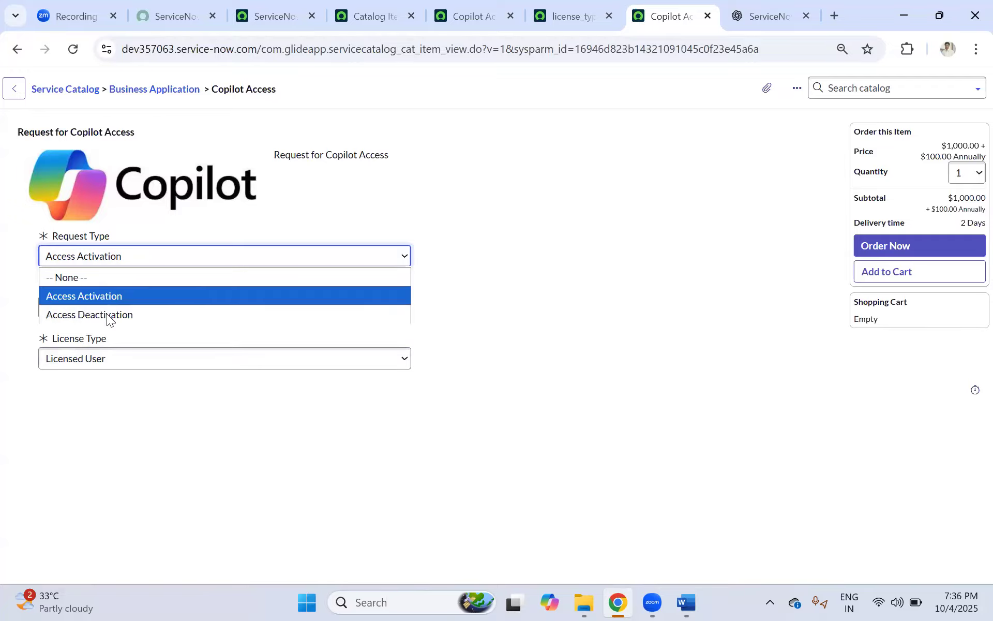
left_click(97, 295)
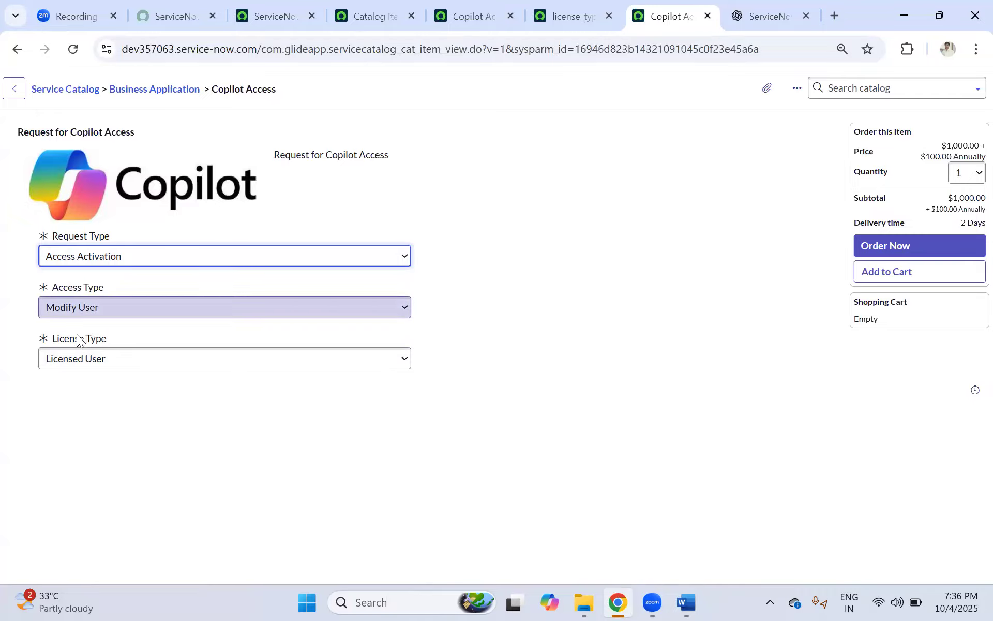
Choose Add User as the Access Type and Licensed User as the License Type on the request form.
left_click(79, 311)
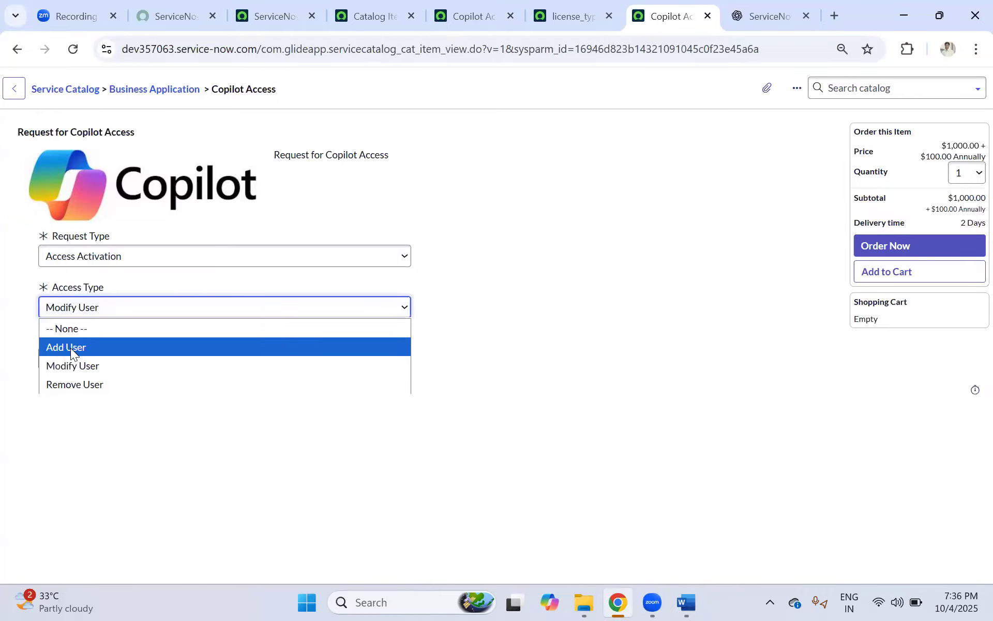
left_click(77, 347)
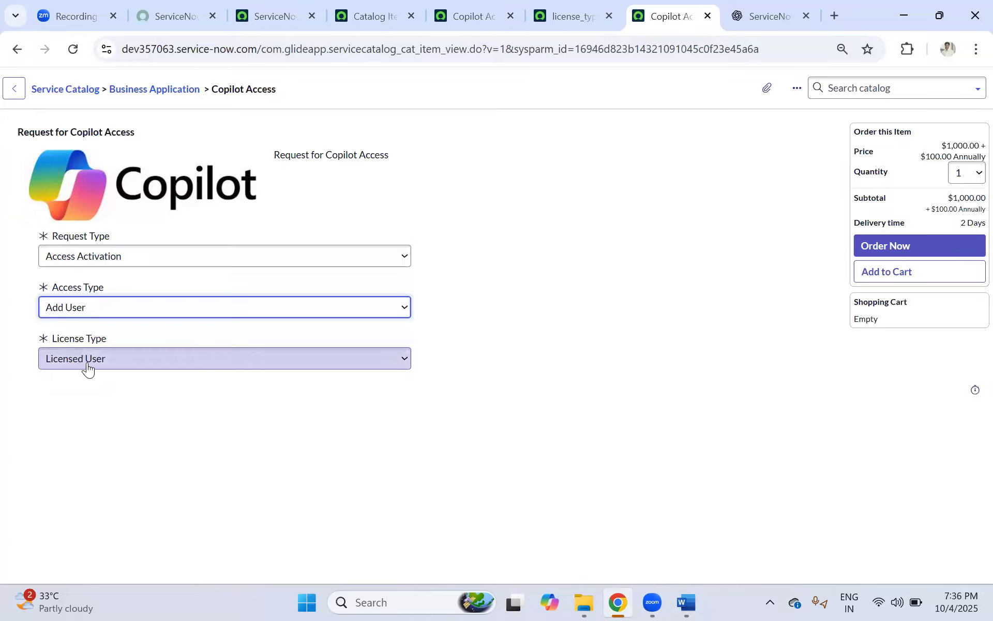
left_click(88, 367)
left_click(73, 397)
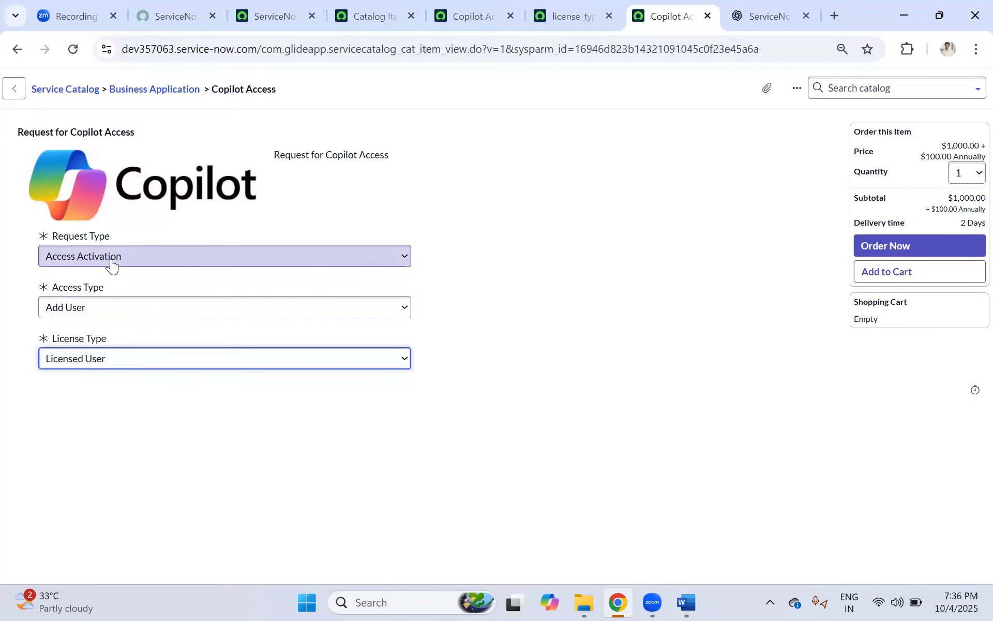
Test Request Type with Access Deactivation while Add User is chosen, and return to the license_type policy action.
left_click(111, 264)
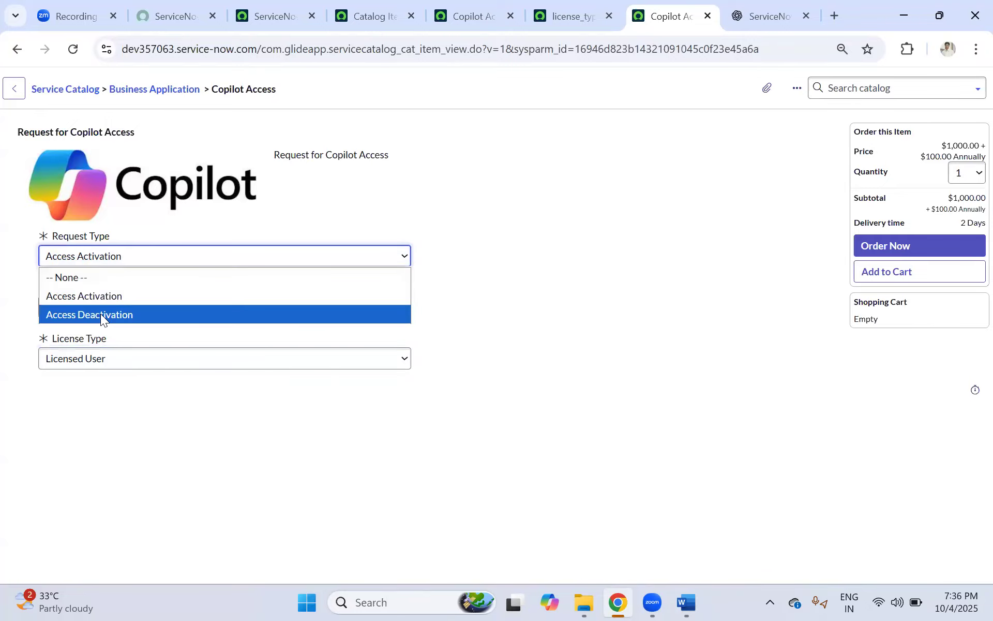
left_click(100, 313)
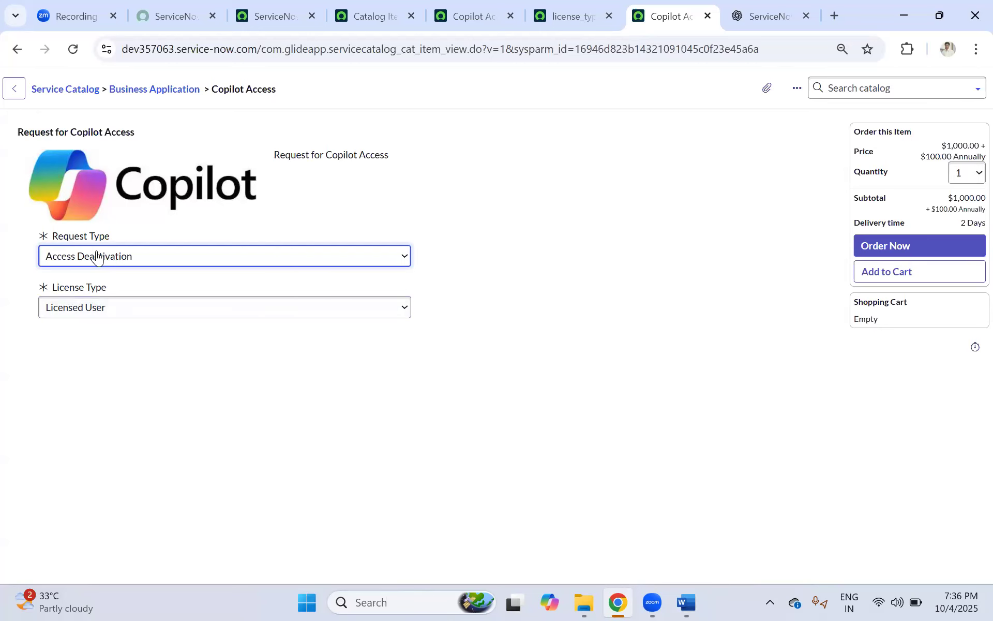
left_click(550, 10)
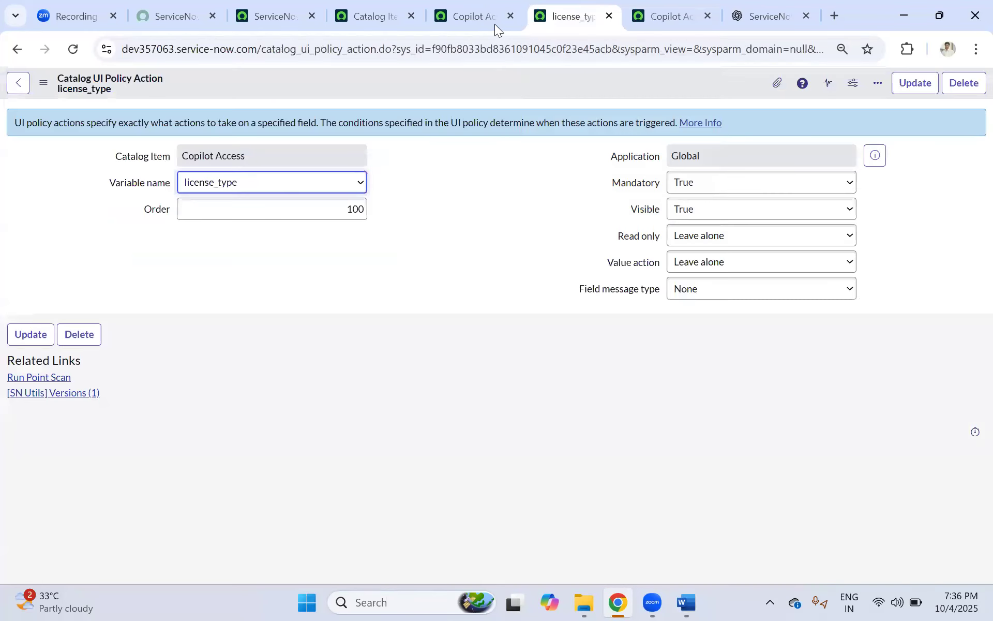
Open the Licenses Type to Visible policy from the Copilot Access catalog item's Catalog UI Policies list.
left_click(475, 9)
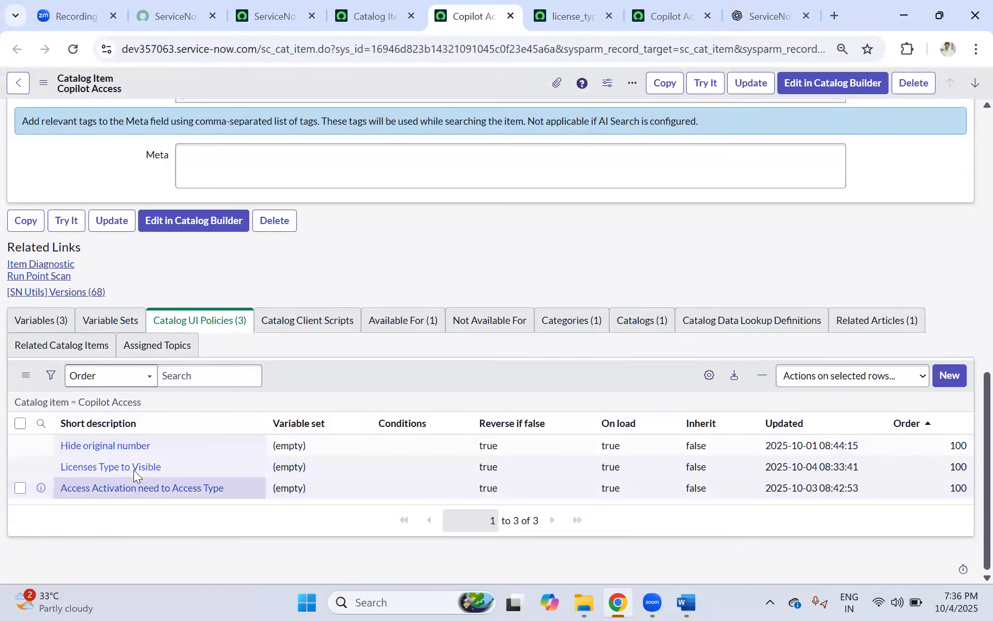
left_click(944, 384)
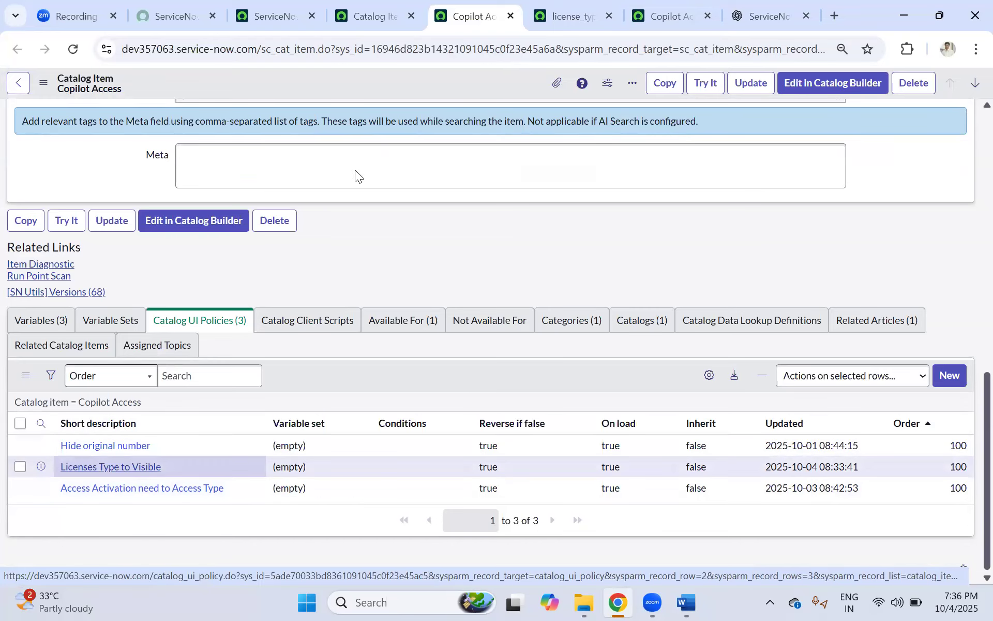
left_click(485, 19)
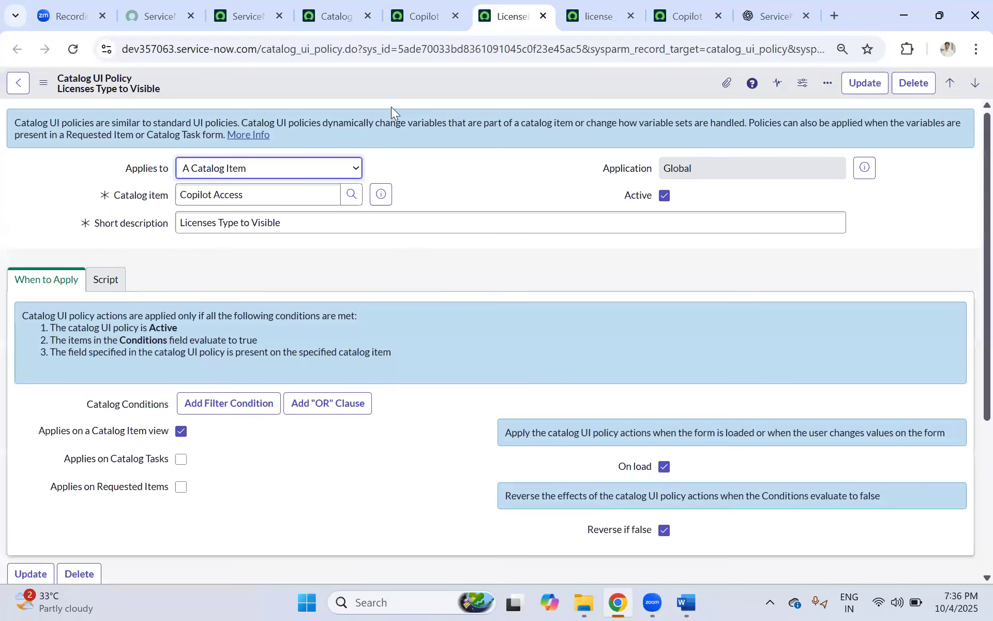
Add an AND condition to the policy requiring request_type is Access Activation.
scroll(495, 267, "down", 3)
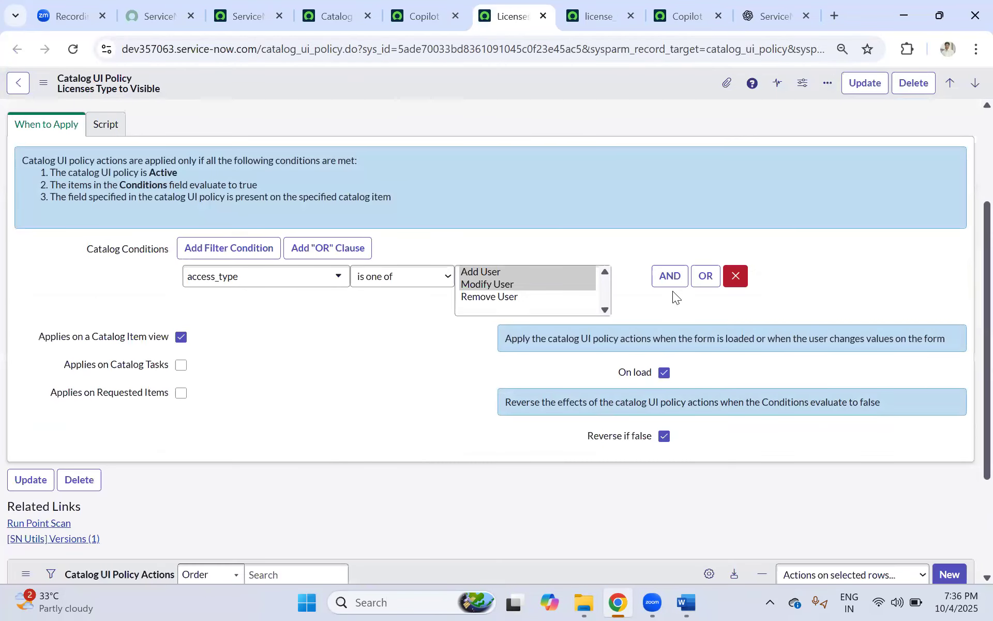
left_click(664, 278)
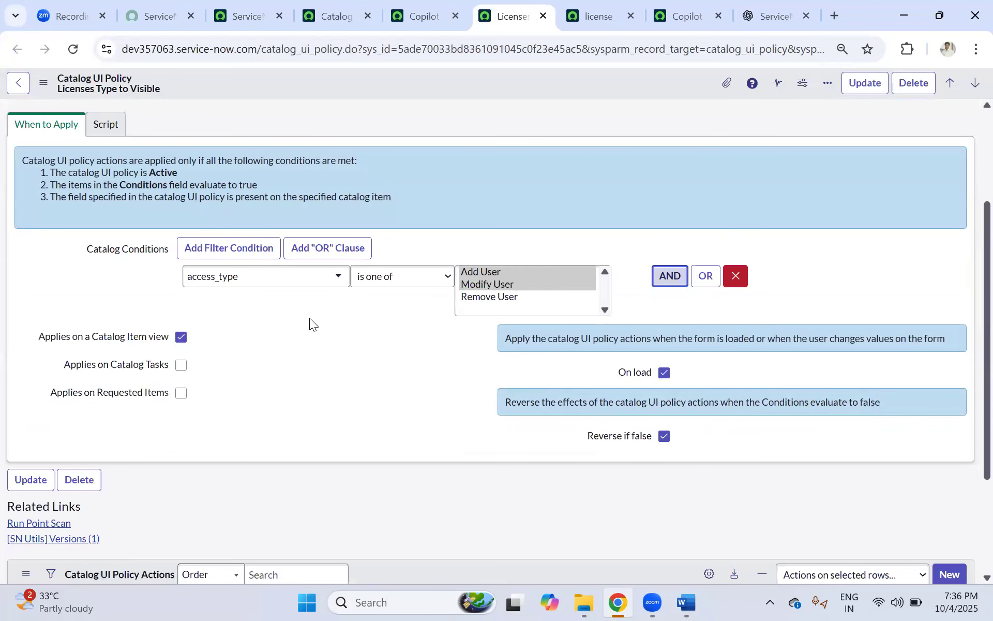
left_click(256, 356)
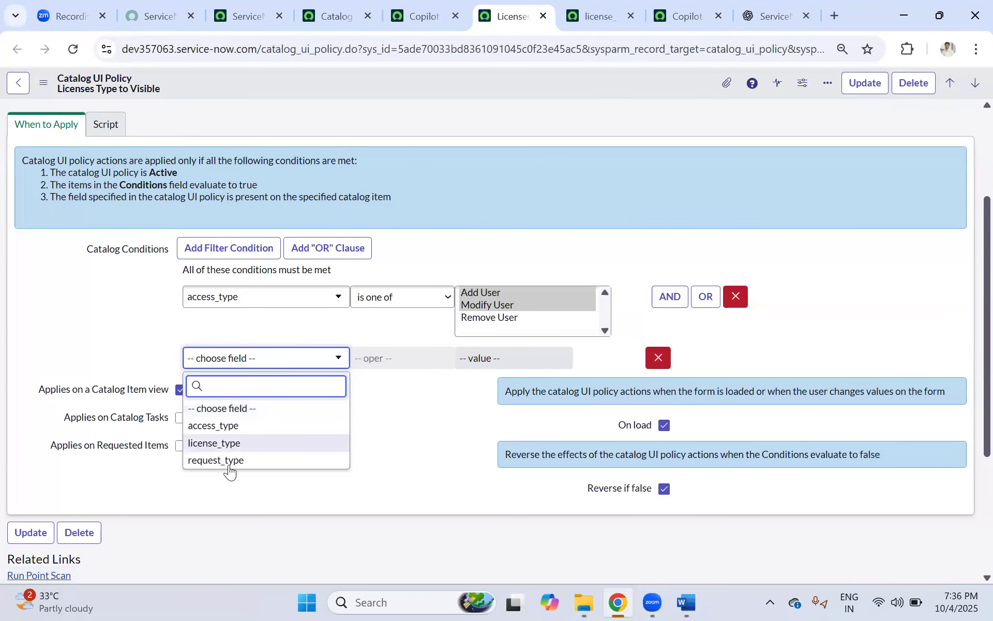
left_click(243, 442)
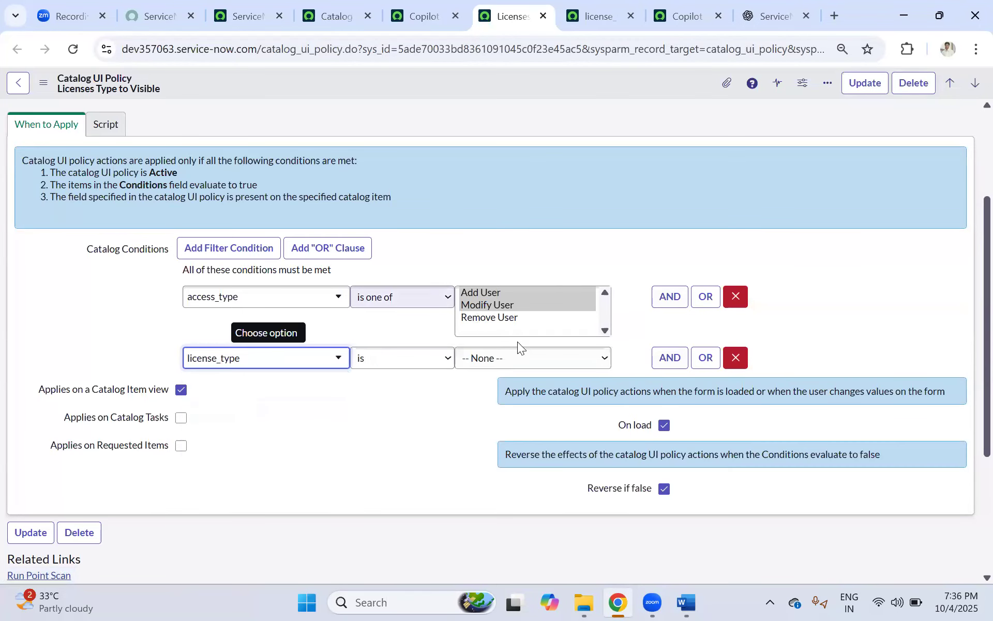
left_click(491, 362)
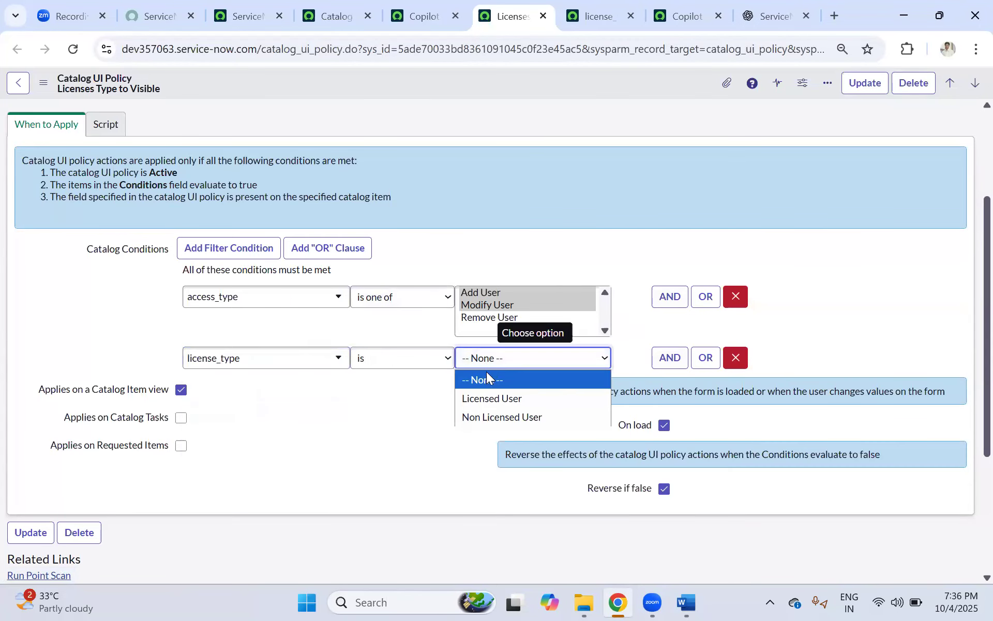
left_click(252, 362)
left_click(252, 357)
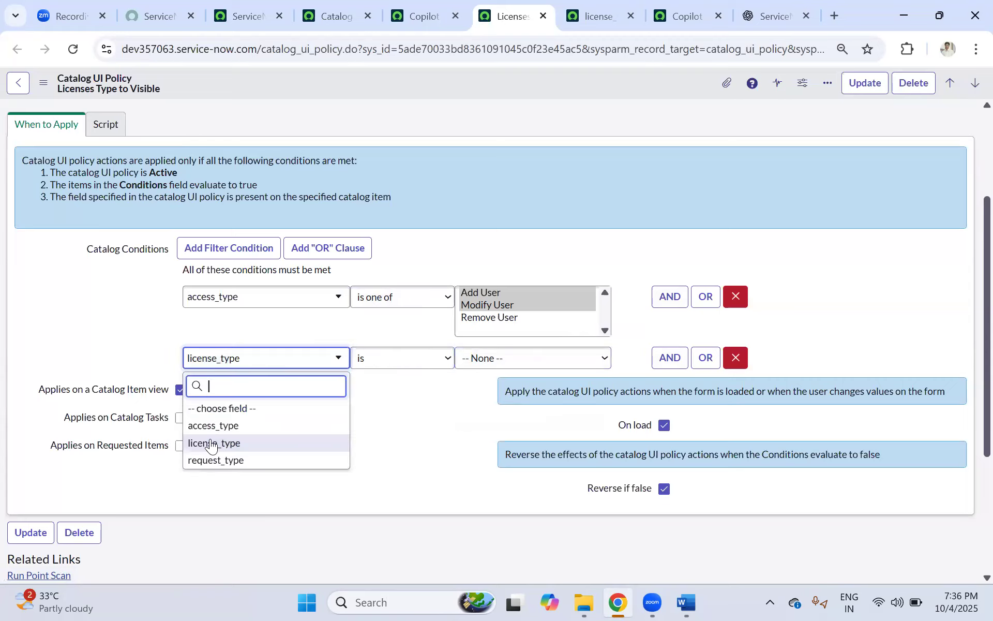
key("Return")
left_click(490, 362)
left_click(480, 399)
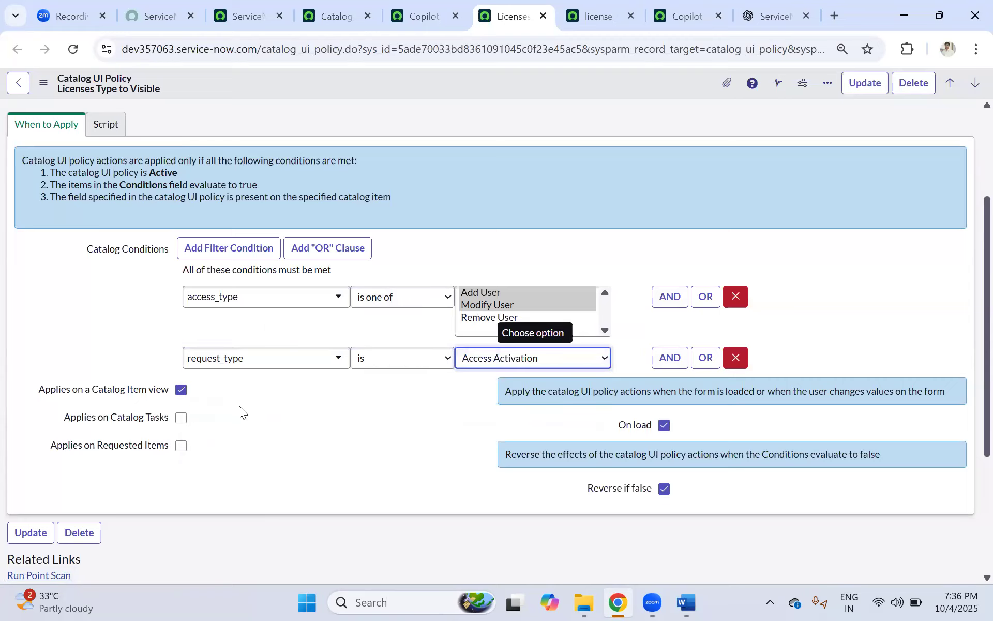
Save the Licenses Type to Visible policy and check its conditions and license_type action.
right_click(471, 87)
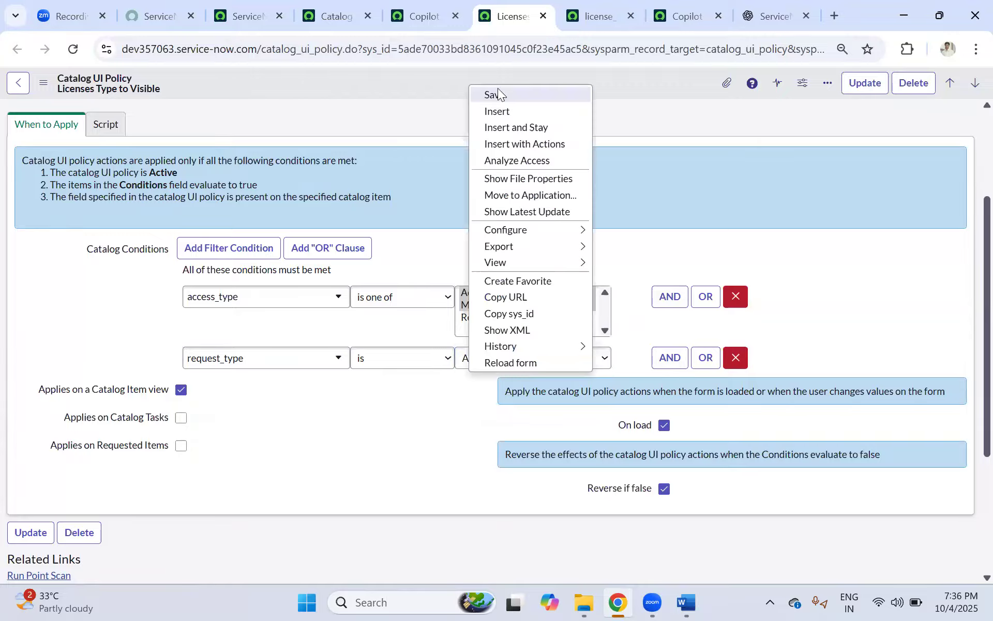
left_click(497, 93)
scroll(569, 234, "down", 4)
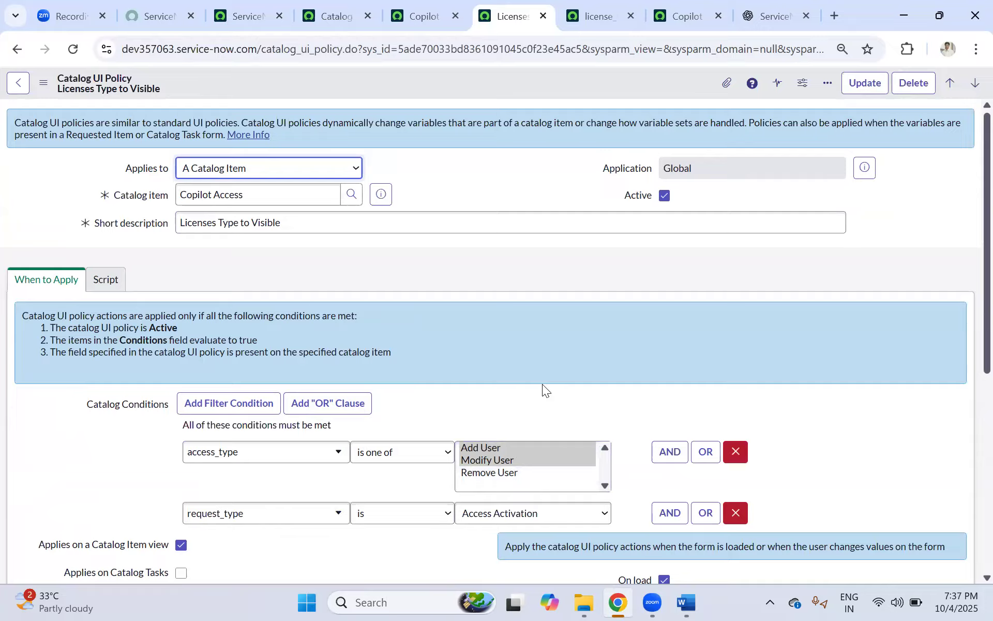
scroll(542, 384, "down", 3)
scroll(393, 424, "down", 4)
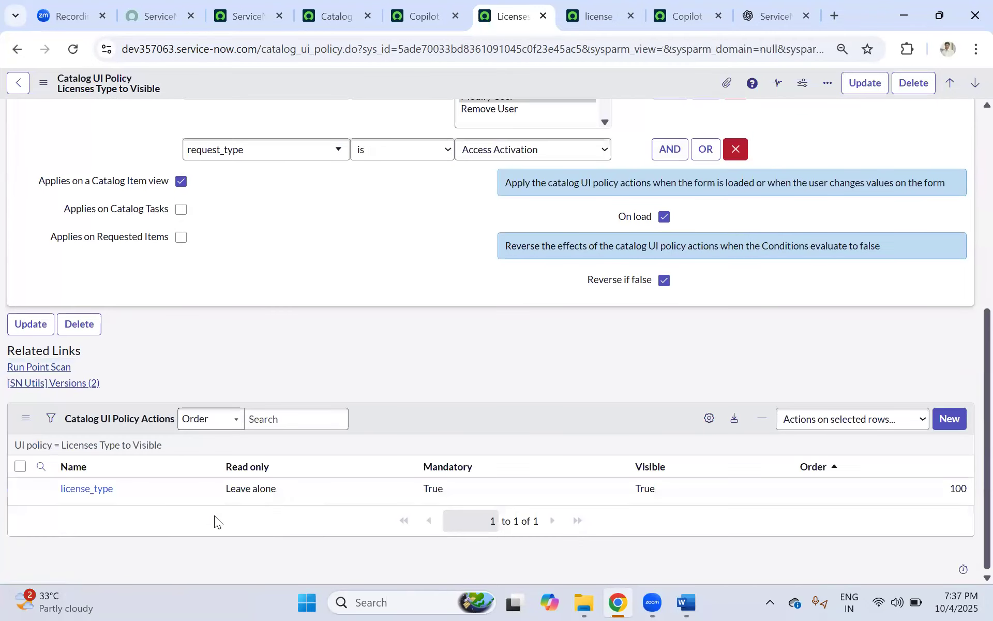
Reload the Copilot Access request form and set Request Type to Access Activation.
left_click(677, 16)
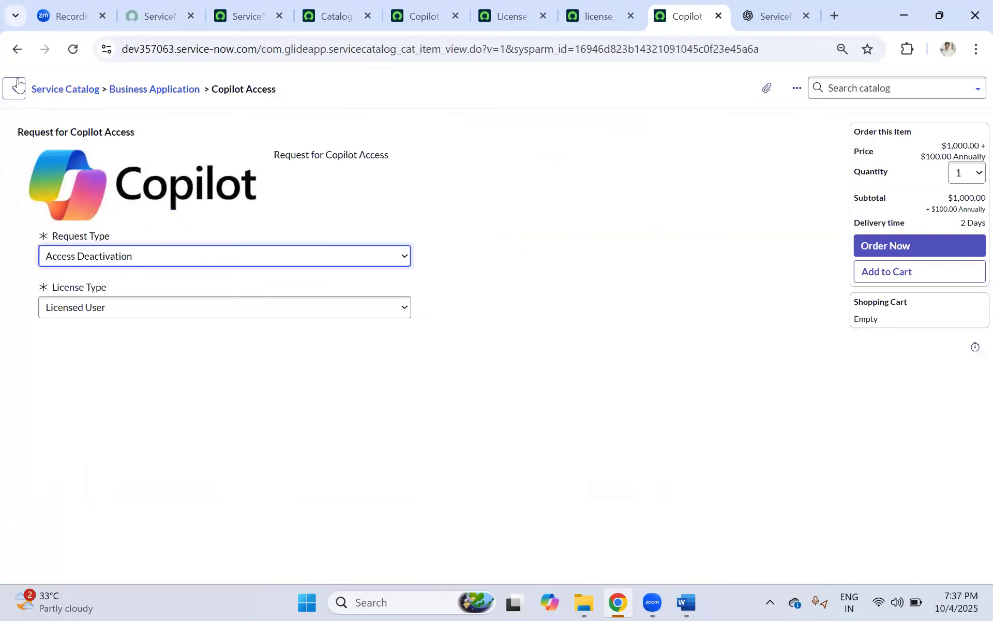
left_click(73, 49)
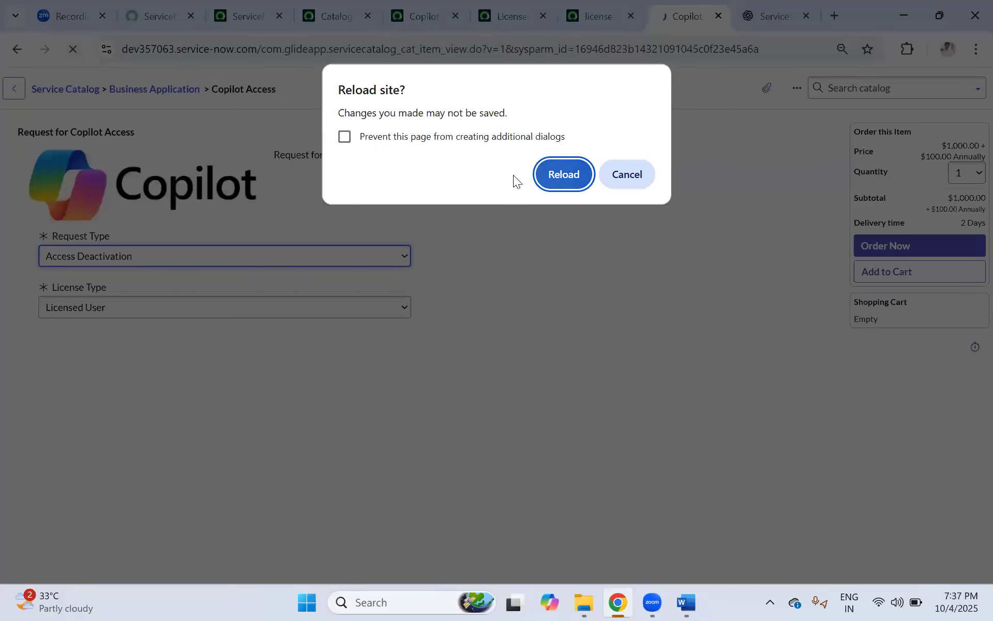
key("Return")
left_click(95, 256)
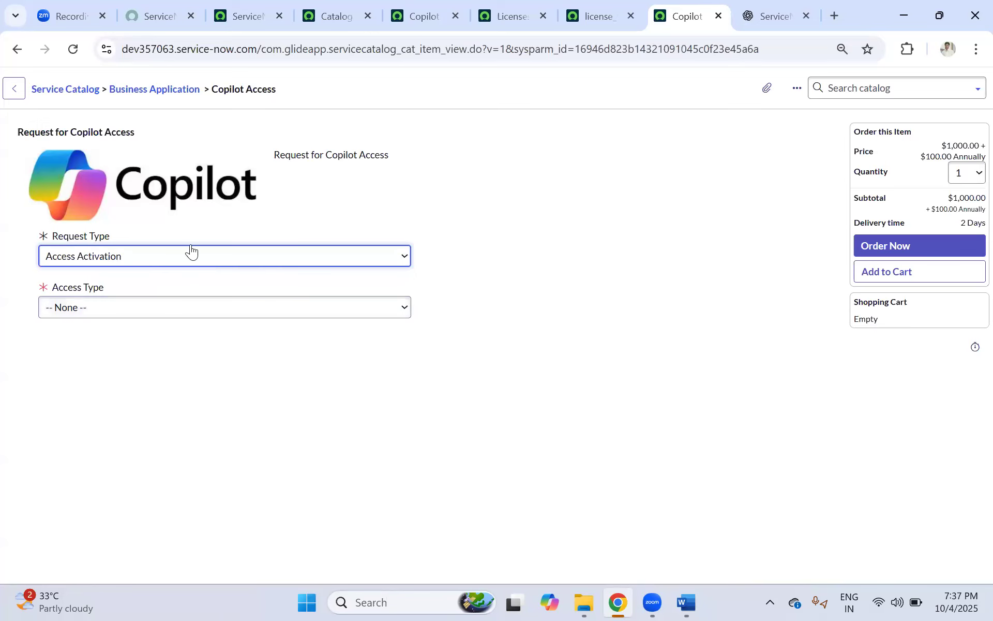
Choose Add User and Licensed User on the request form, and test switching Request Type to Access Deactivation.
left_click(90, 310)
left_click(67, 345)
left_click(91, 366)
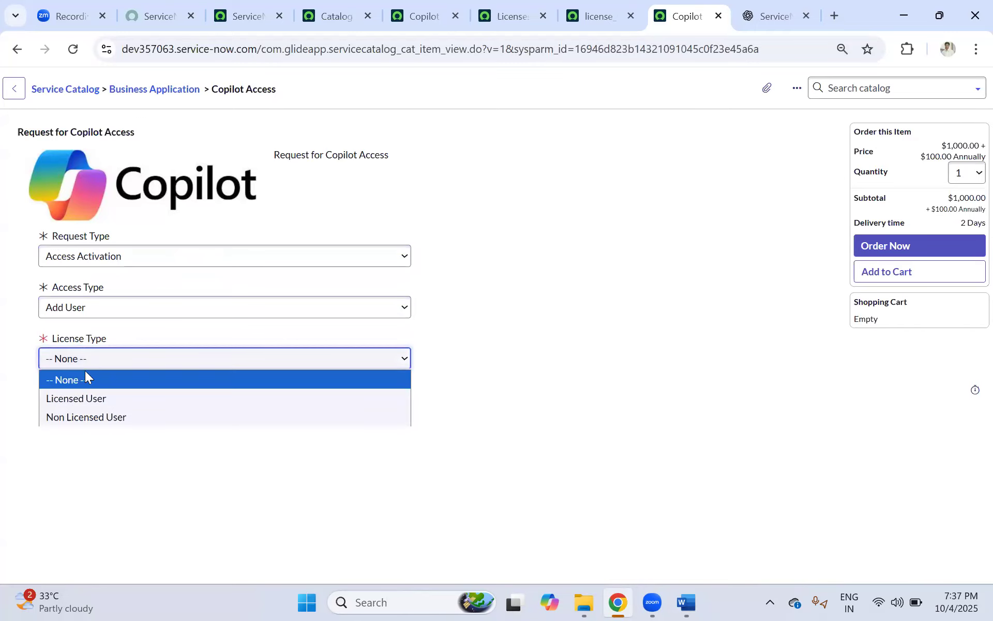
left_click(102, 368)
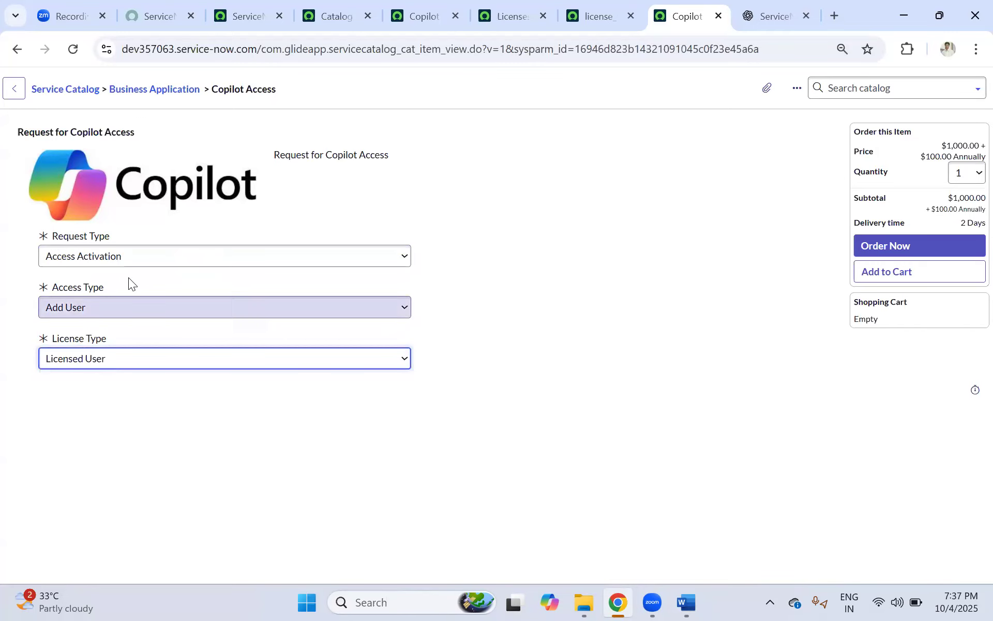
left_click(102, 257)
left_click(90, 310)
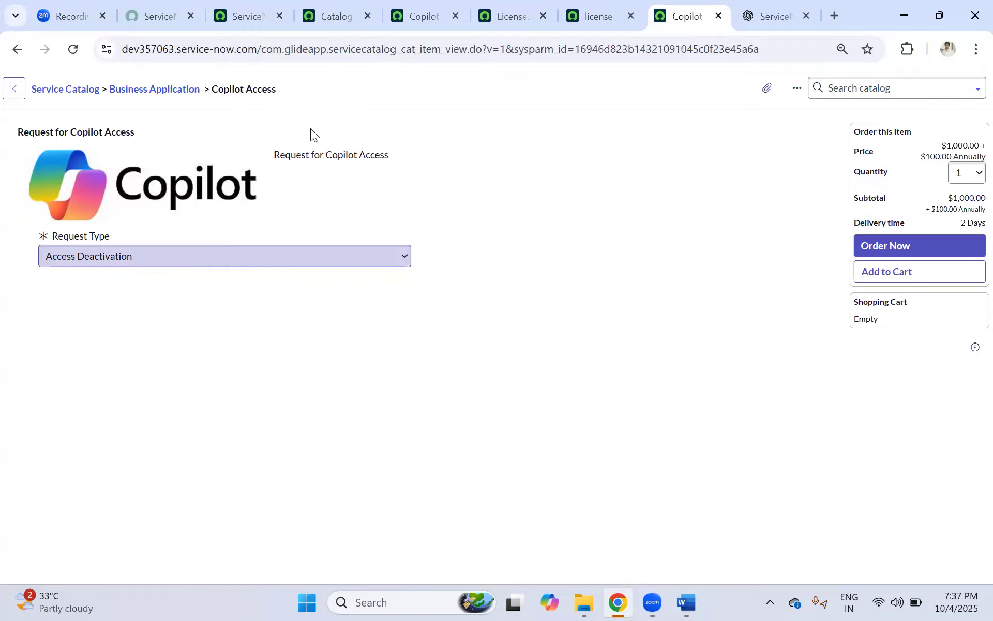
Close the license_type policy action page and the Licenses Type to Visible policy page.
left_click(582, 13)
left_click(630, 16)
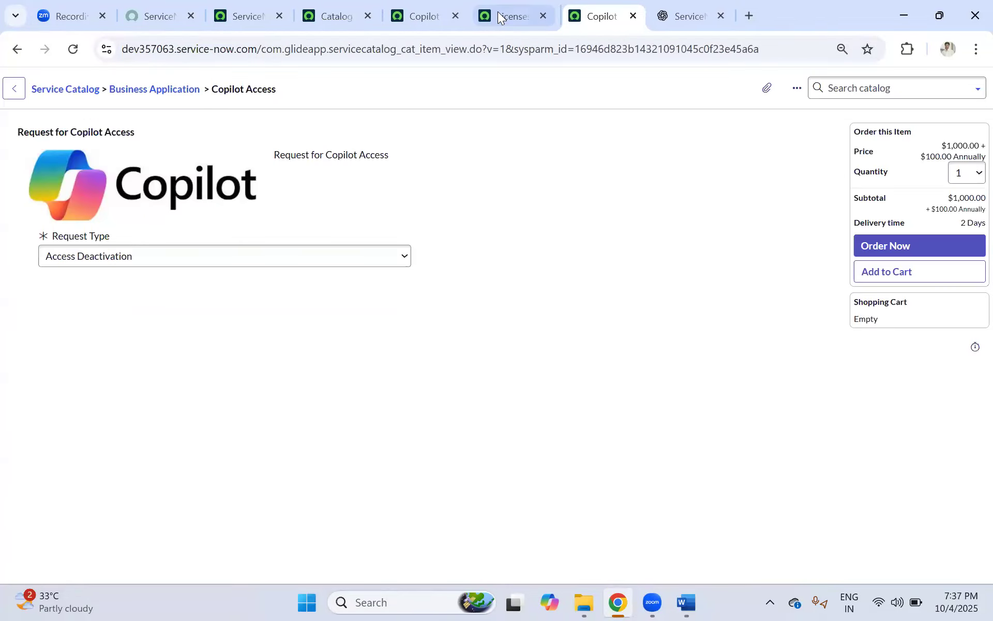
left_click(504, 16)
left_click(543, 16)
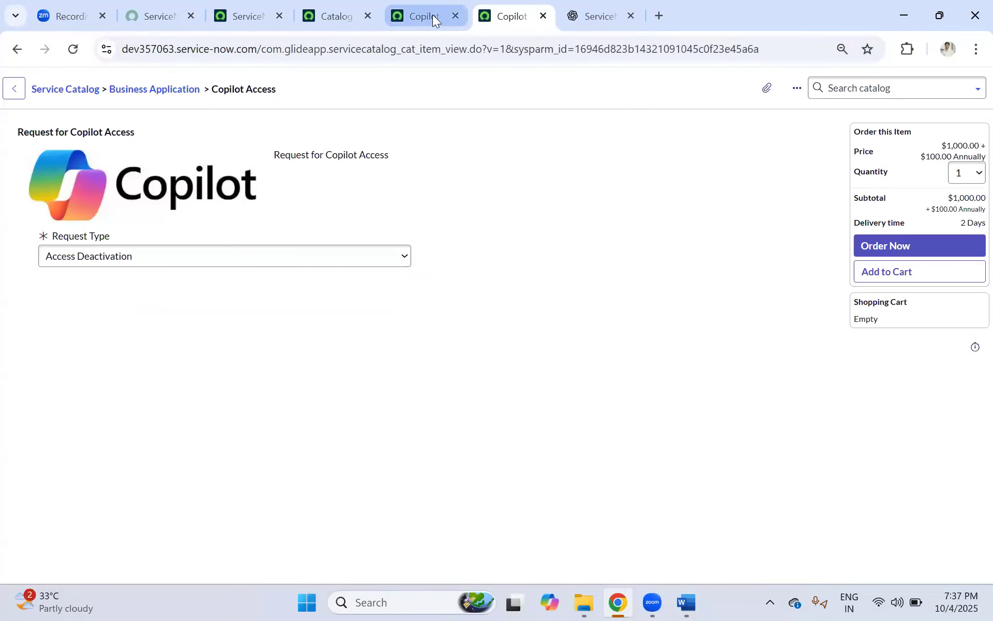
left_click(433, 14)
left_click(538, 17)
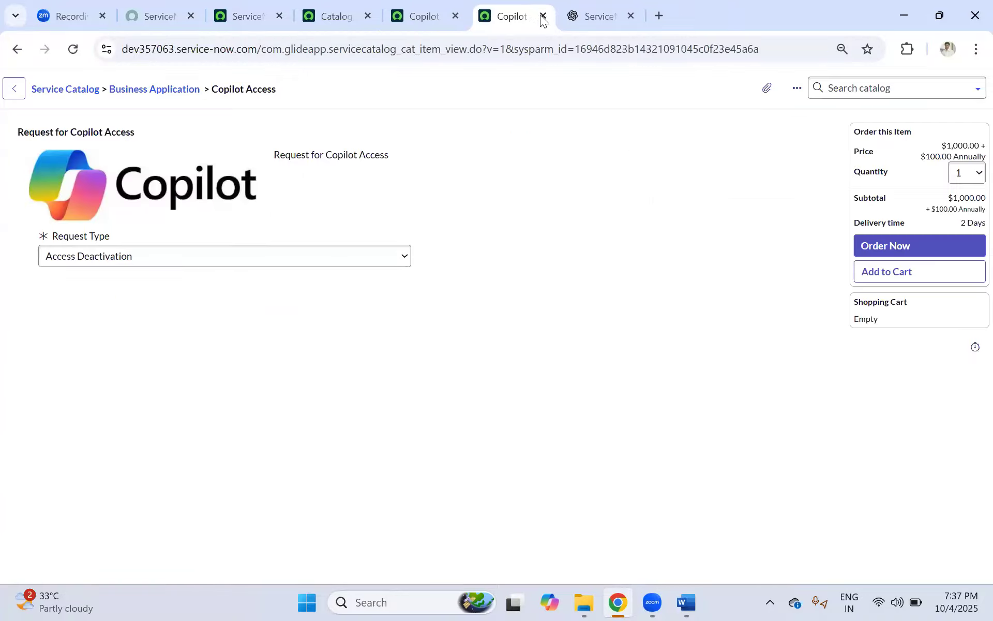
left_click(542, 17)
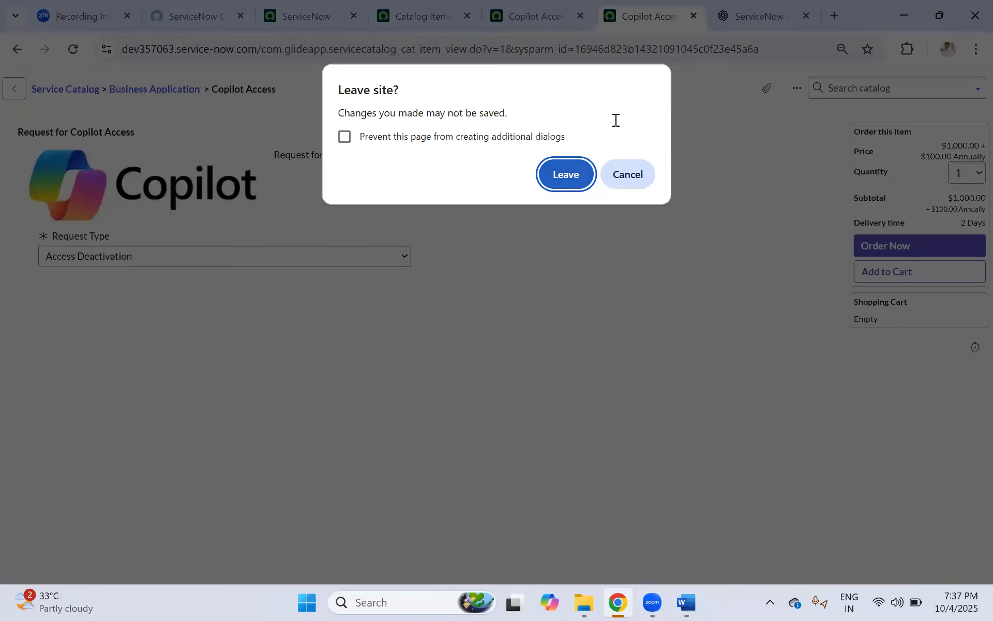
left_click(632, 176)
Return to the Copilot Access catalog item and look over its Catalog UI Policies list.
left_click(535, 16)
scroll(266, 325, "down", 4)
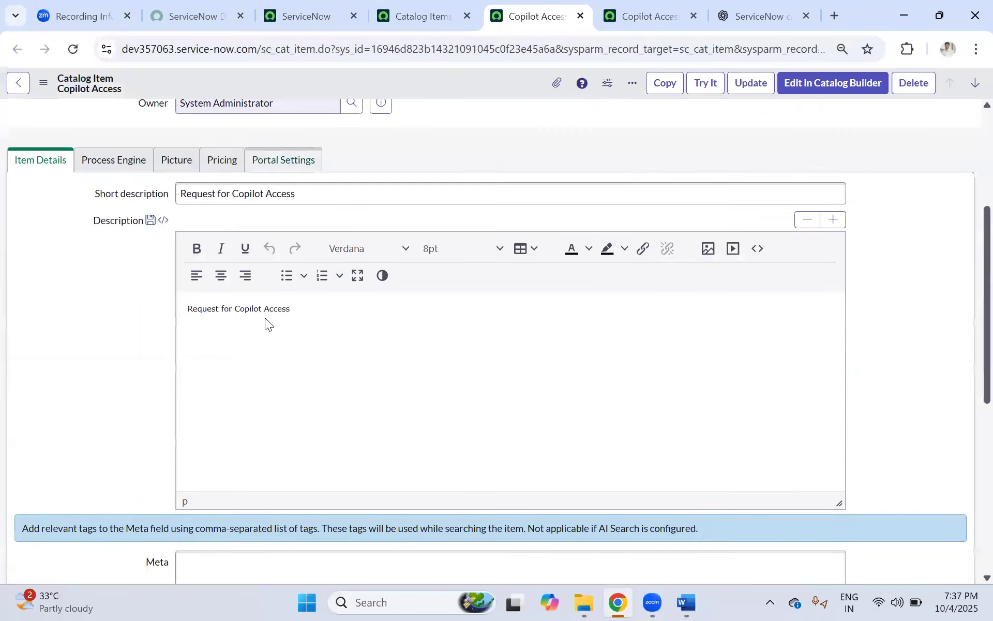
scroll(265, 318, "down", 6)
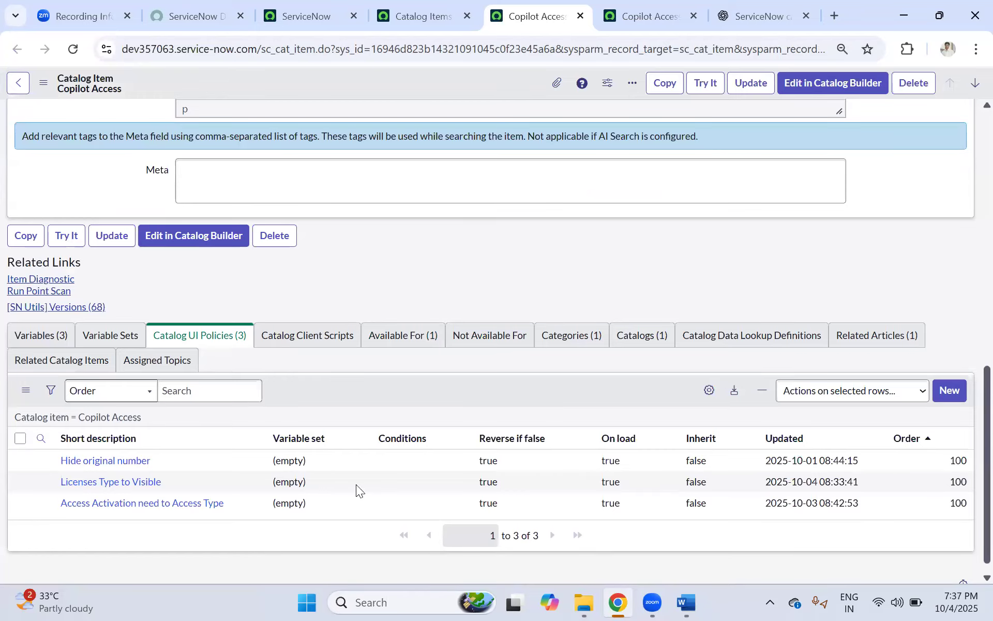
Open Notepad++ and delete all the Copilot request notes from the new 3 document.
key("super+s")
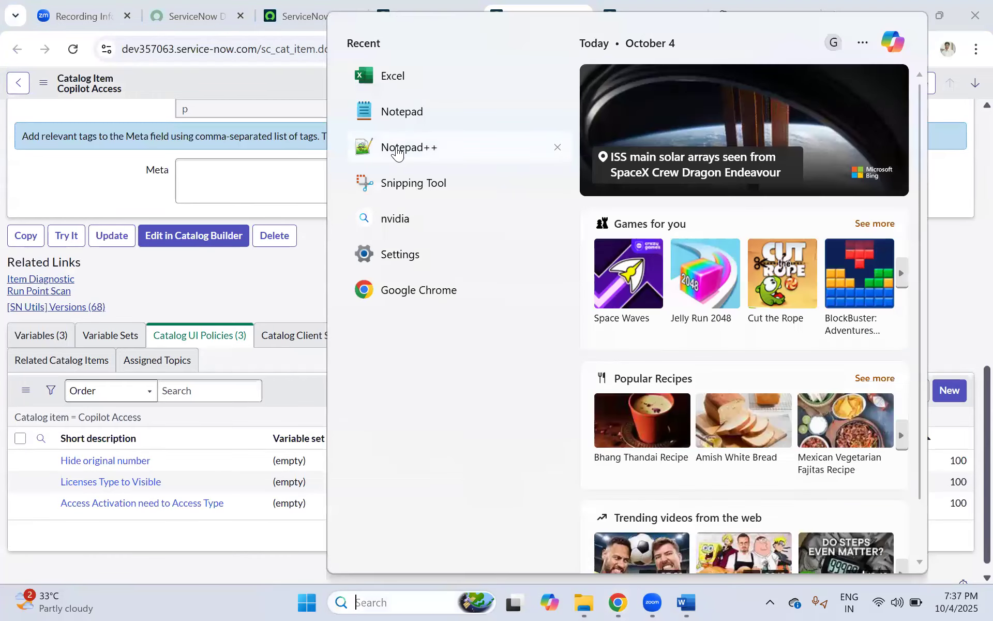
left_click(397, 149)
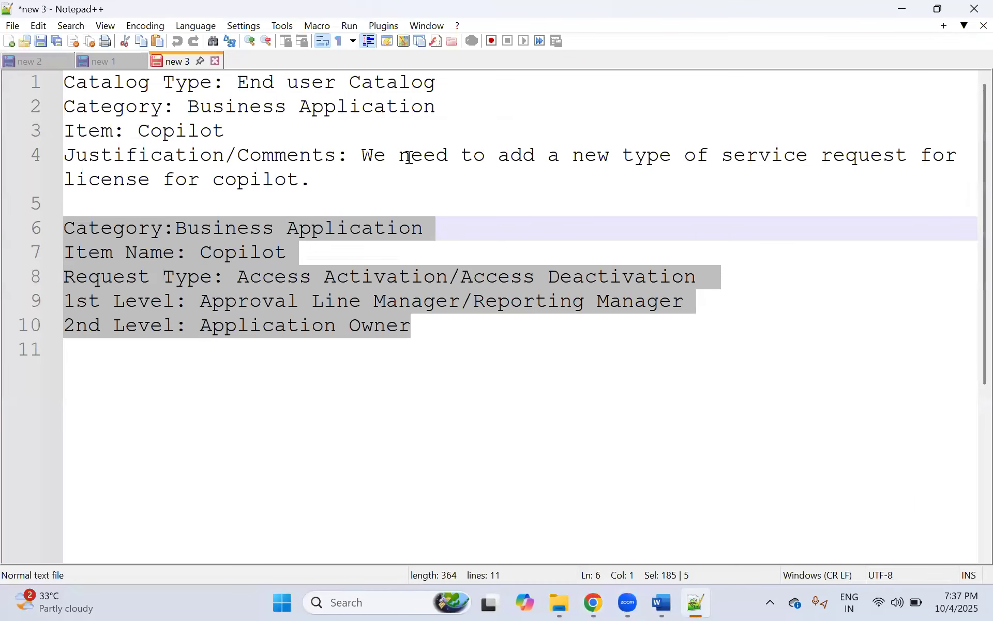
left_click(407, 155)
left_click(286, 227)
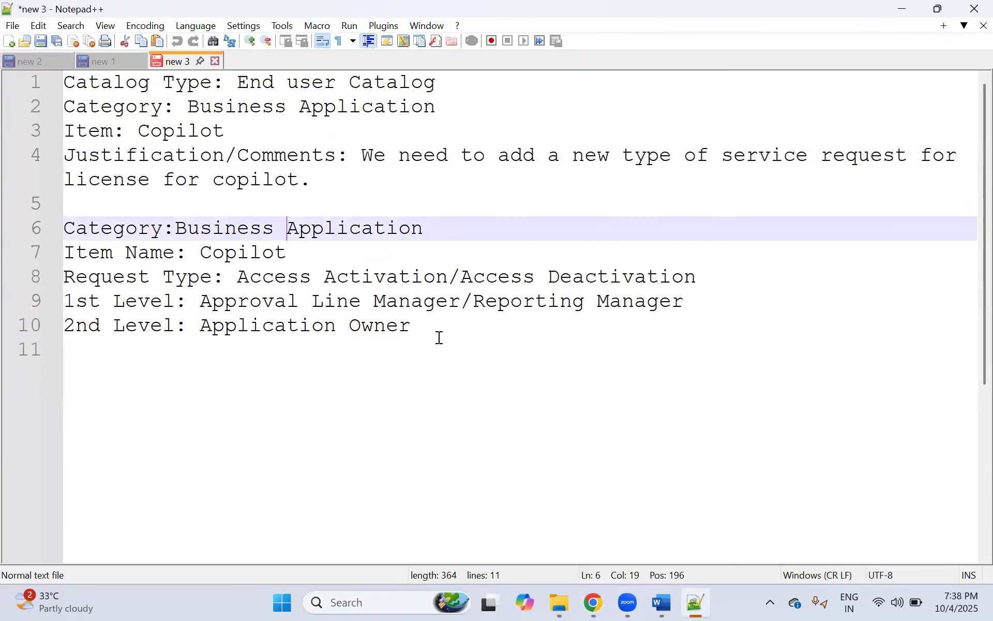
left_click_drag(437, 337, 405, 326)
left_click_drag(81, 89, 51, 78)
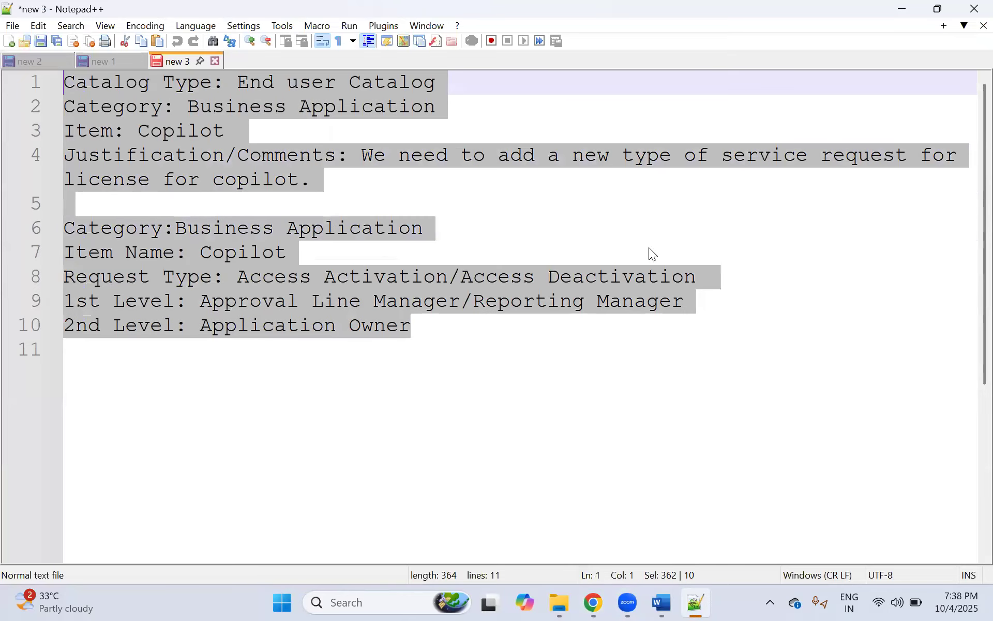
key("Delete")
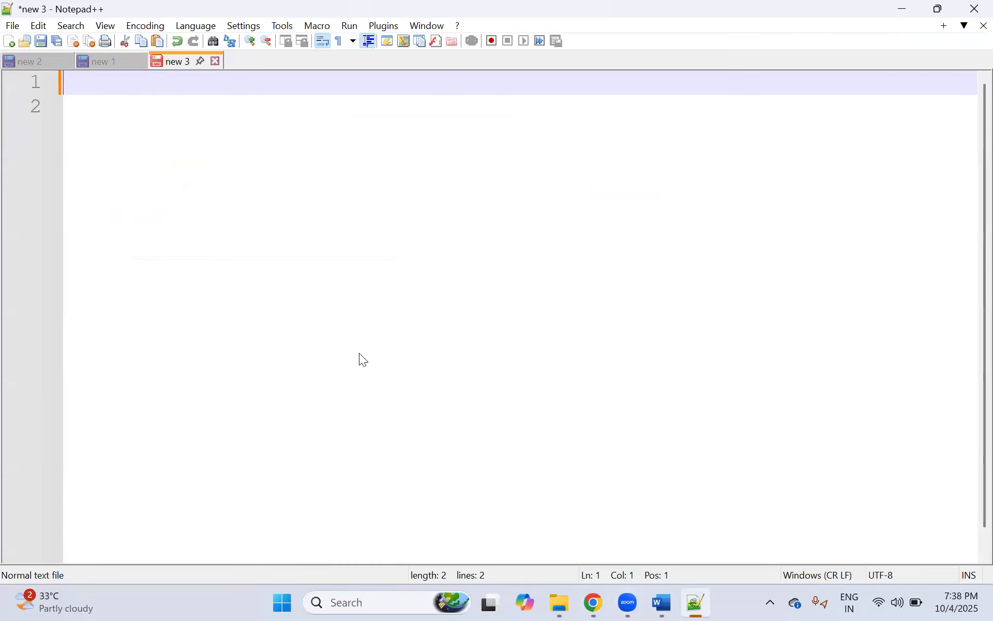
Switch to the Word document and examine the Request Form Fields list from Requested By through Justification Request.
key("alt+Tab")
scroll(359, 357, "up", 12)
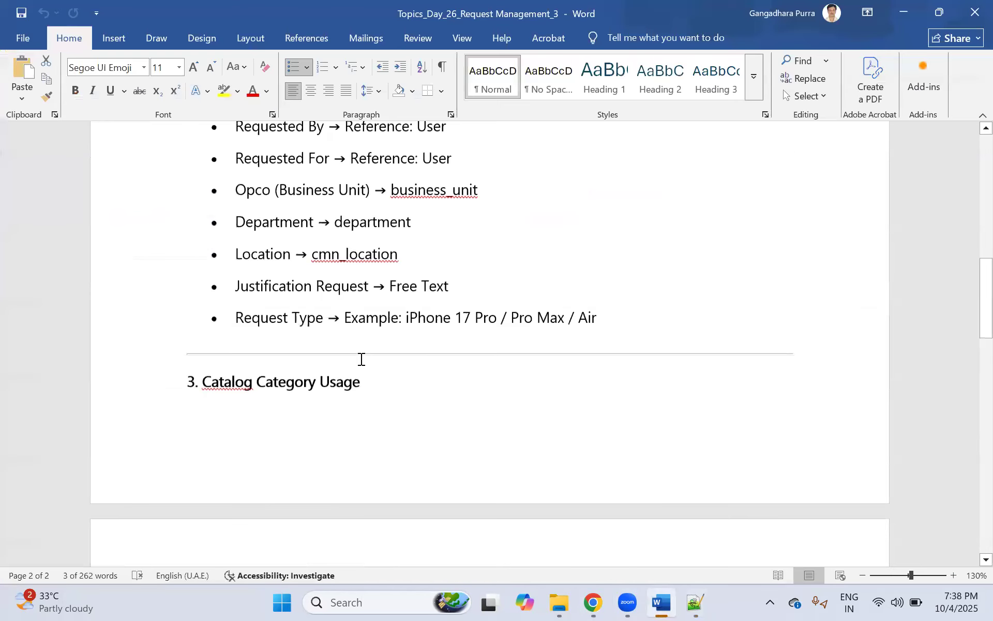
double_click(242, 340)
double_click(437, 310)
left_click_drag(451, 331, 236, 343)
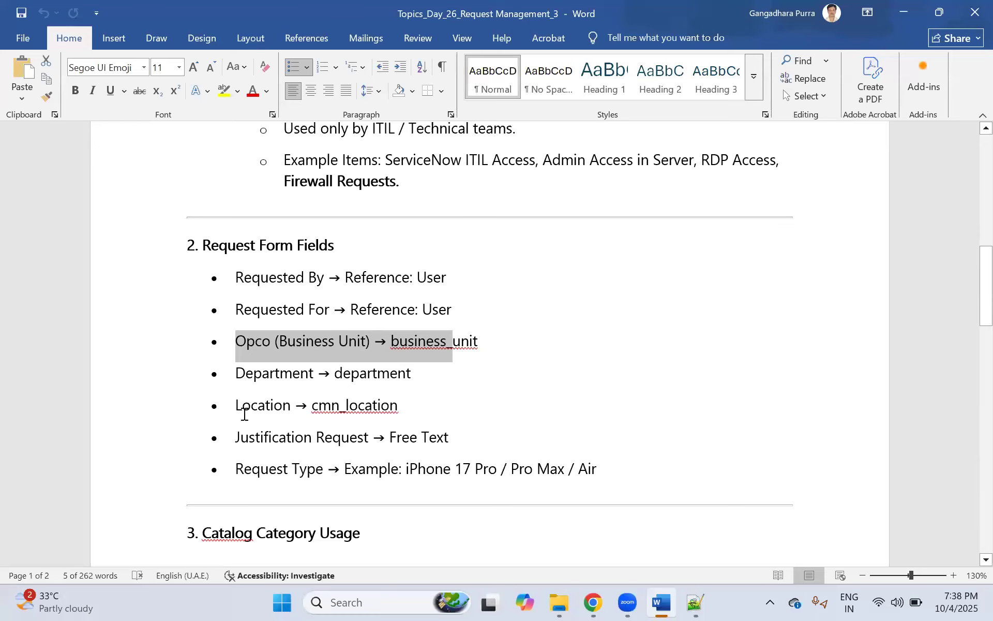
left_click_drag(244, 413, 399, 405)
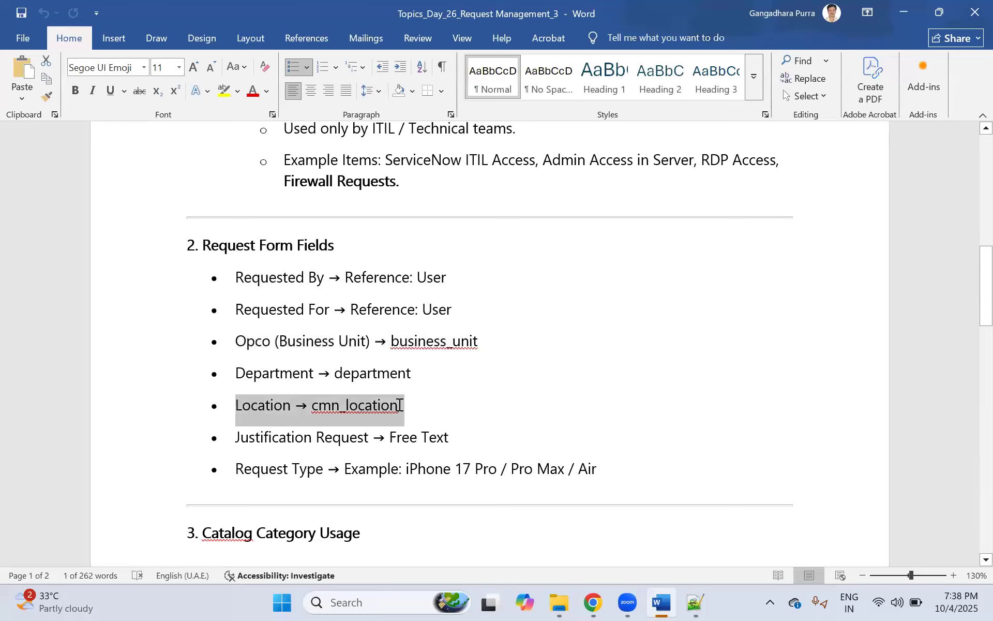
left_click_drag(236, 277, 450, 330)
left_click(382, 387)
left_click_drag(475, 448, 236, 283)
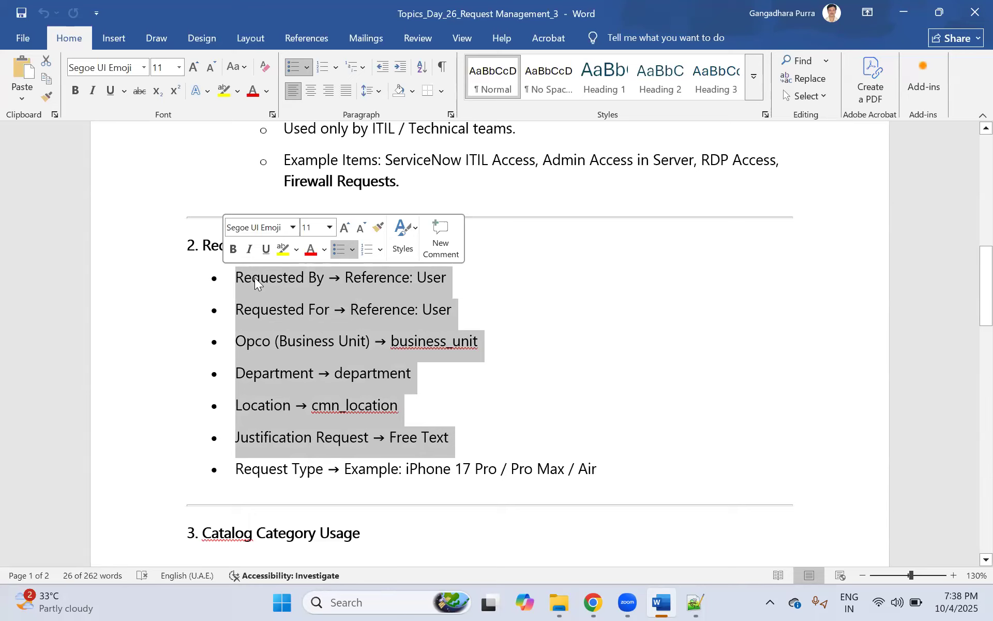
left_click(531, 287)
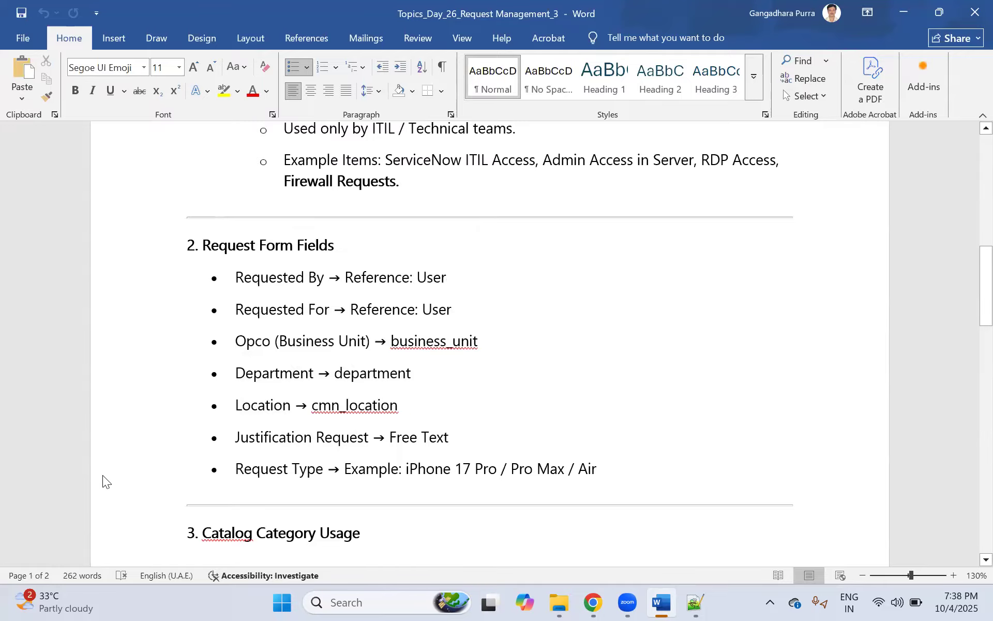
Switch to Notepad++ and write the line "Common fields or common questions we will use variable set" in the new 3 document, followed by blank lines.
key("alt+Tab")
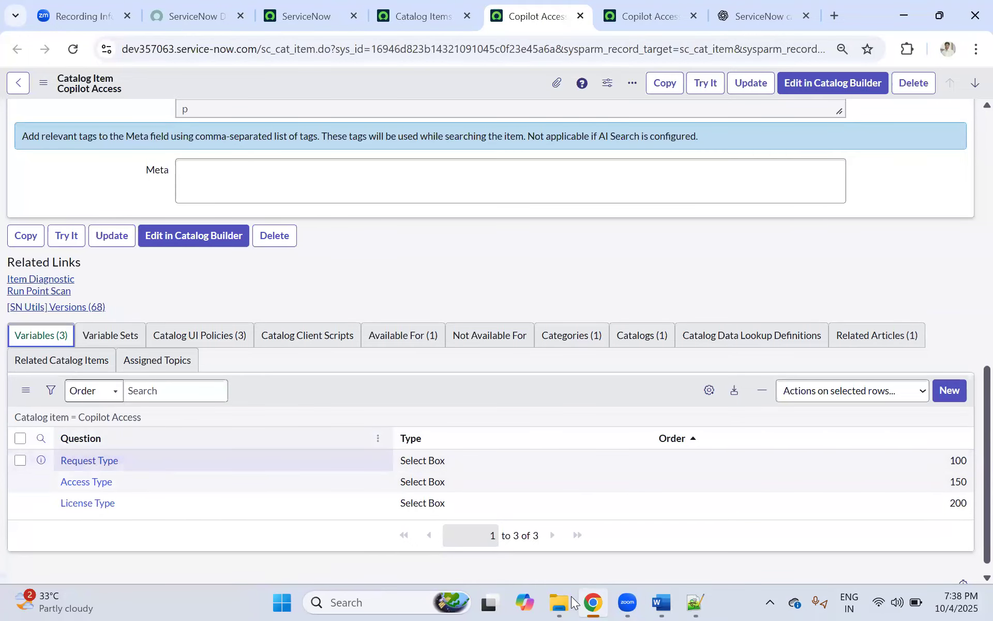
left_click(696, 602)
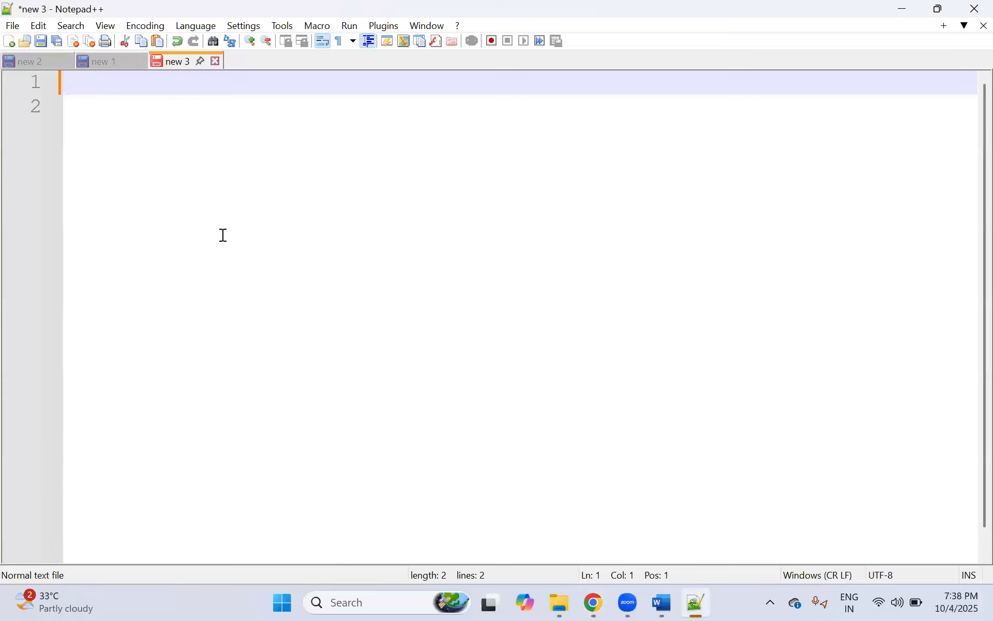
type("Common ")
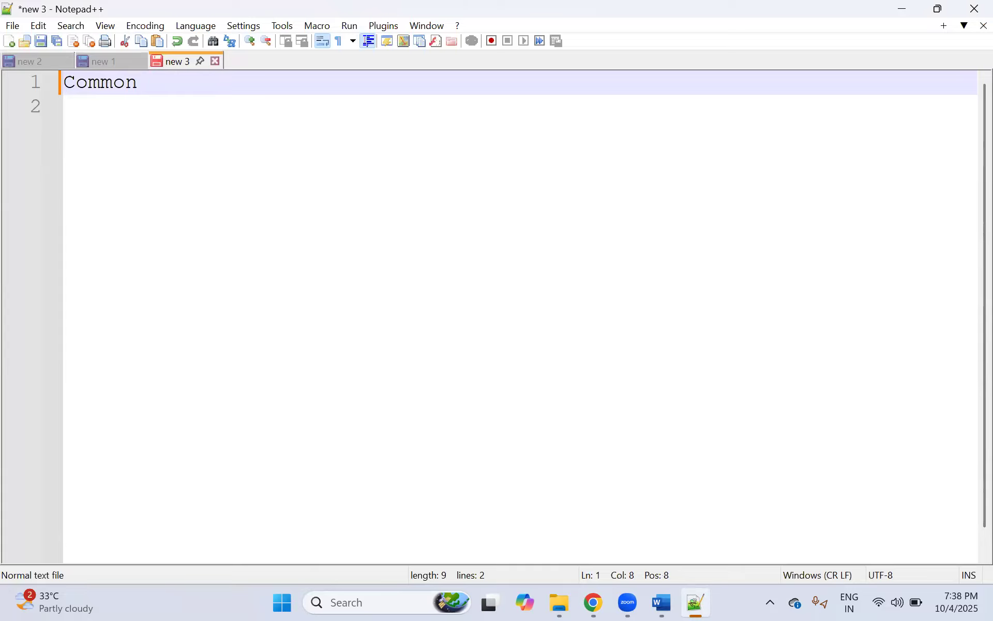
type("fil")
type("eds or ")
type("comm")
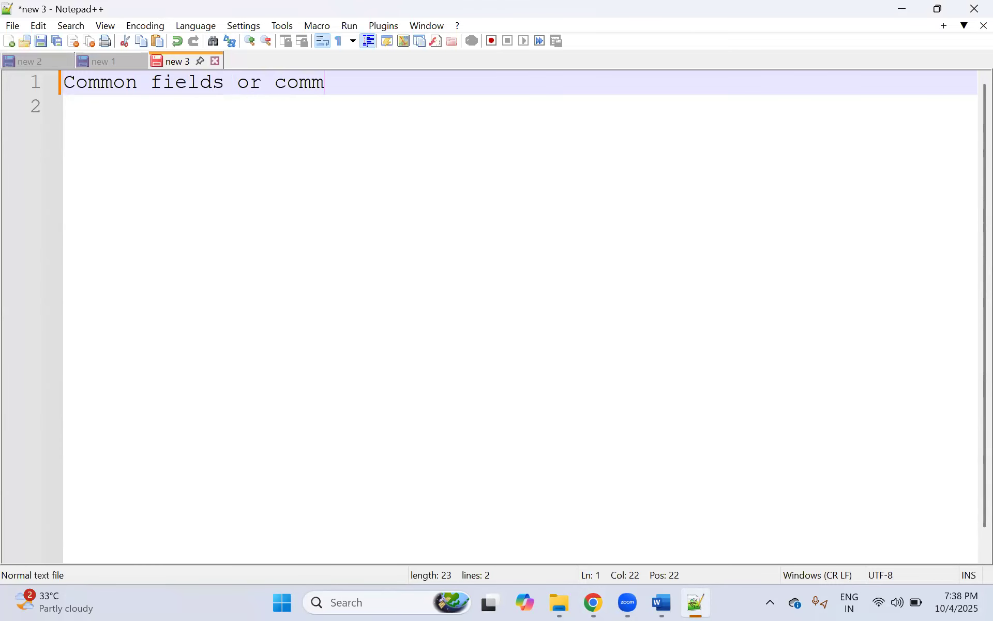
type("on questions")
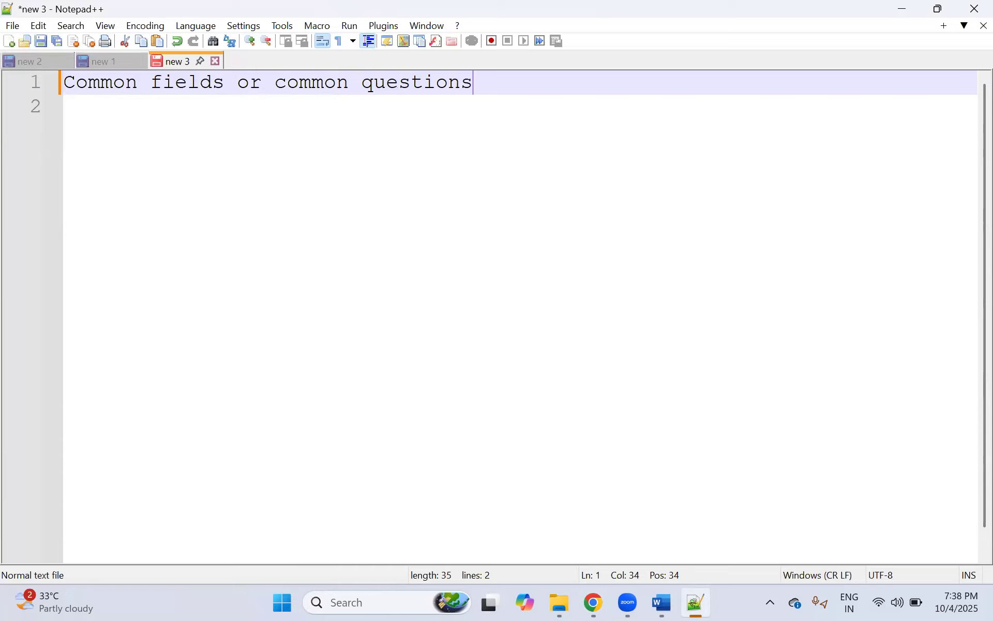
type(" we will use variable set")
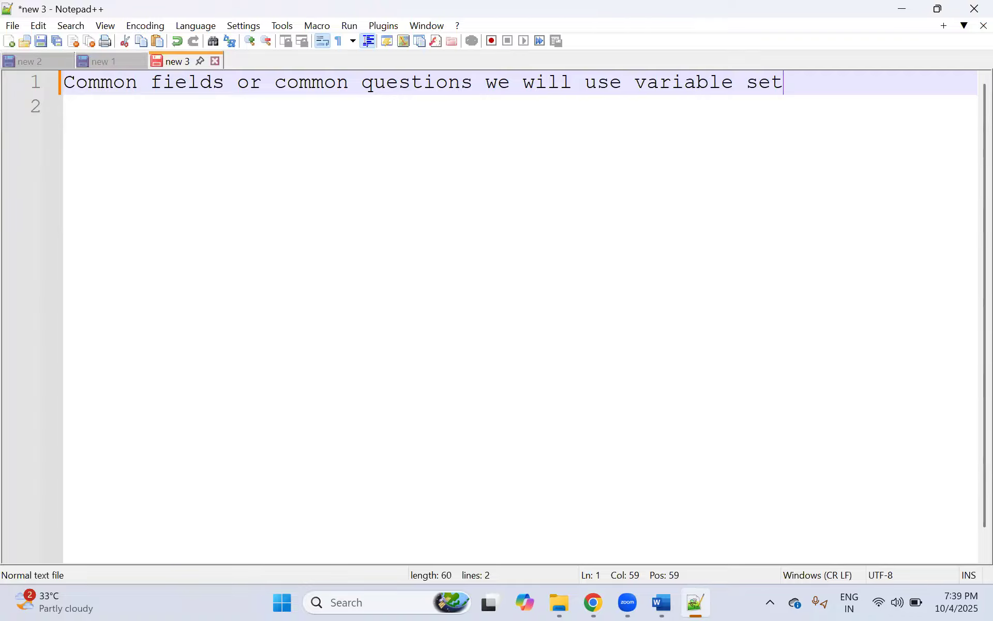
key("Return")
key("Return")
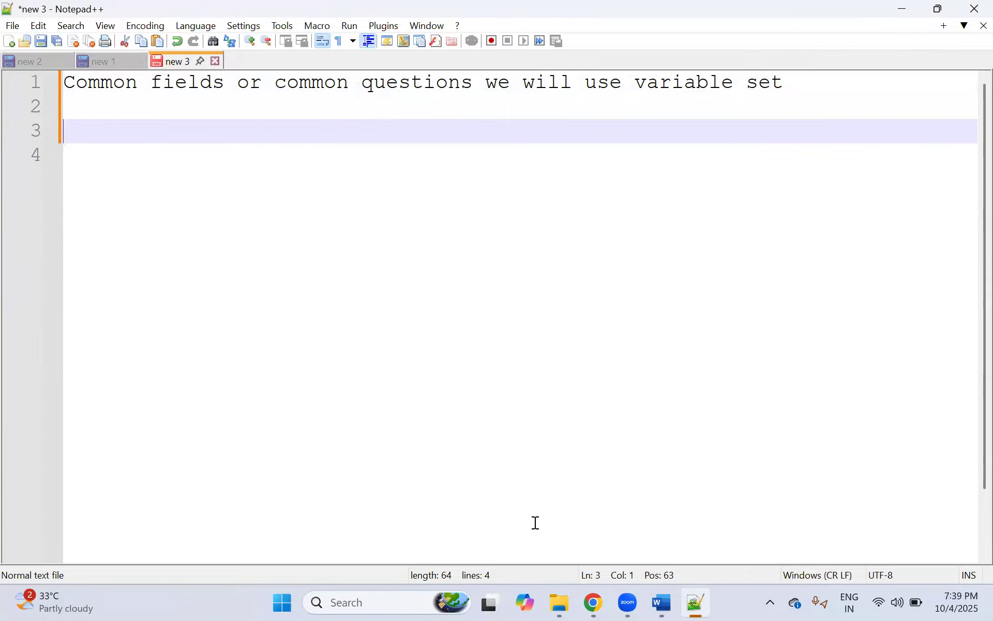
Switch back to the Copilot Access catalog item in Chrome and start a new single-row variable set for it.
key("alt+Tab")
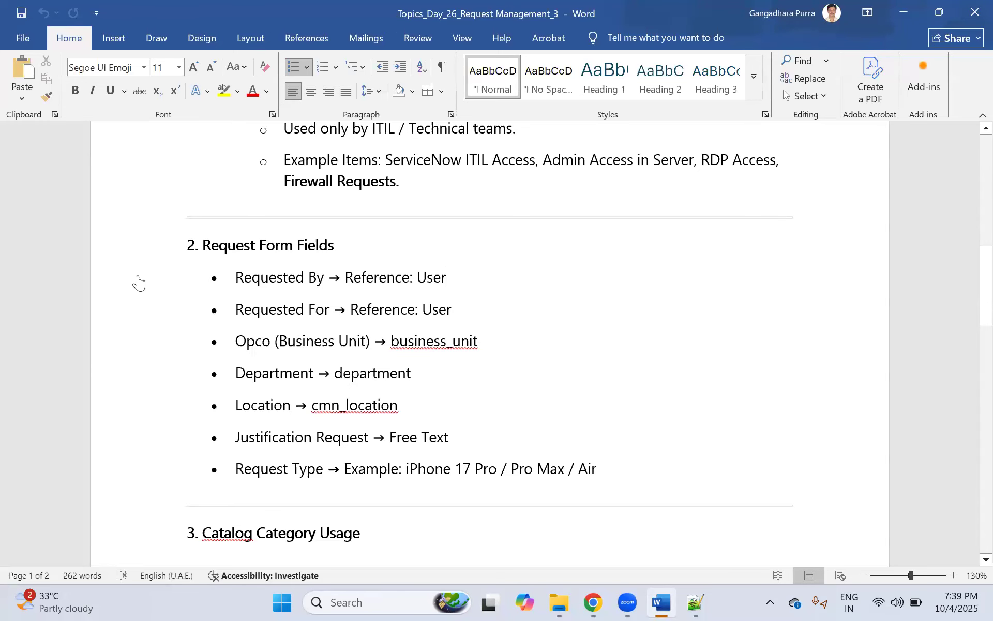
key("alt+Tab")
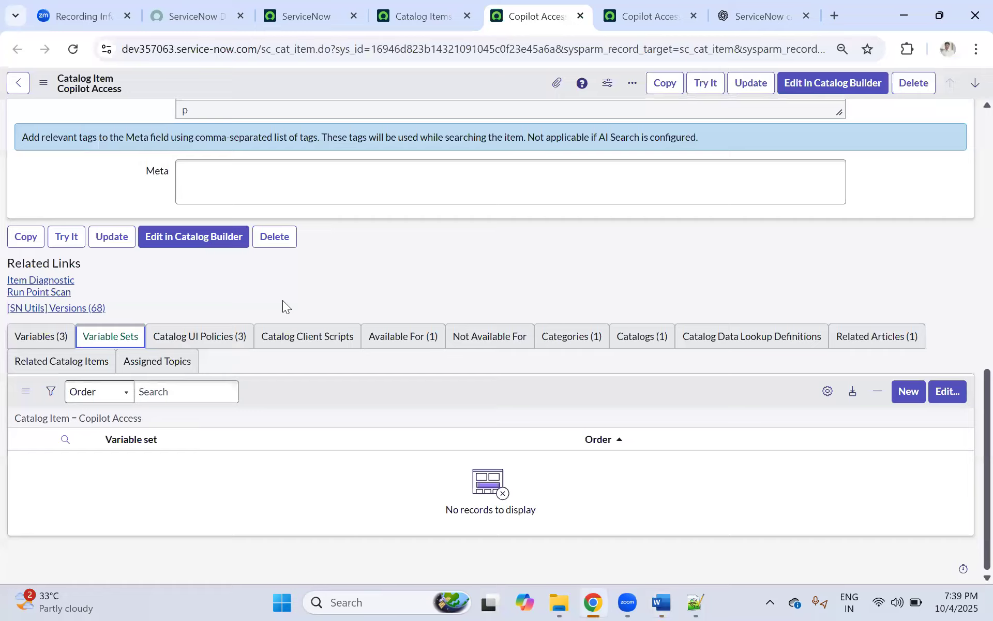
left_click(907, 396)
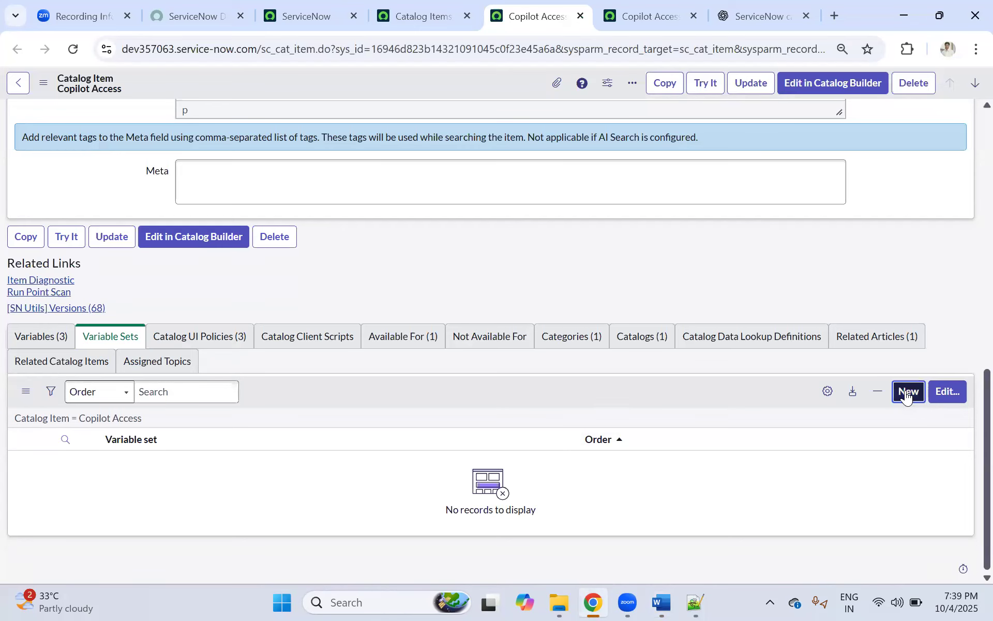
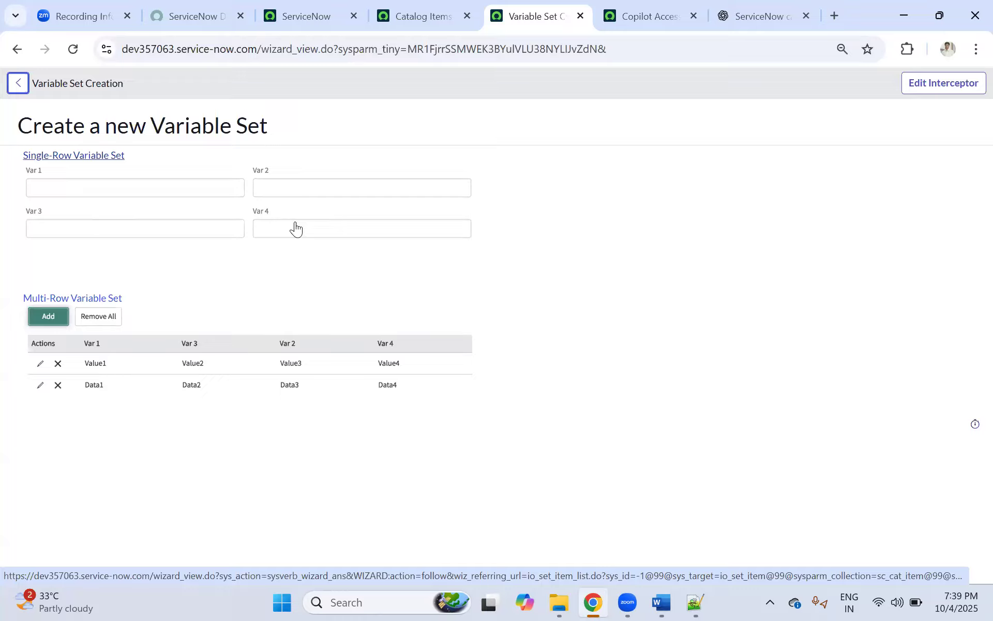
left_click(73, 156)
left_click(72, 157)
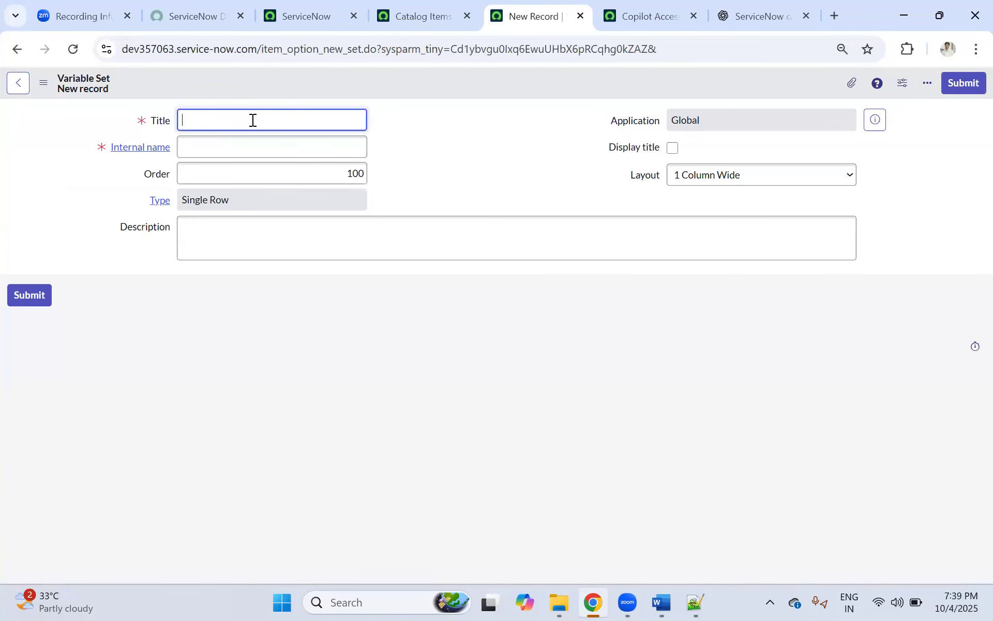
Title the new variable set VS_UserInformation and let its internal name fill in.
type("VsS_REqu")
key("BackSpace")
key("BackSpace")
key("BackSpace")
key("BackSpace")
type("_UserInformation")
left_click(472, 148)
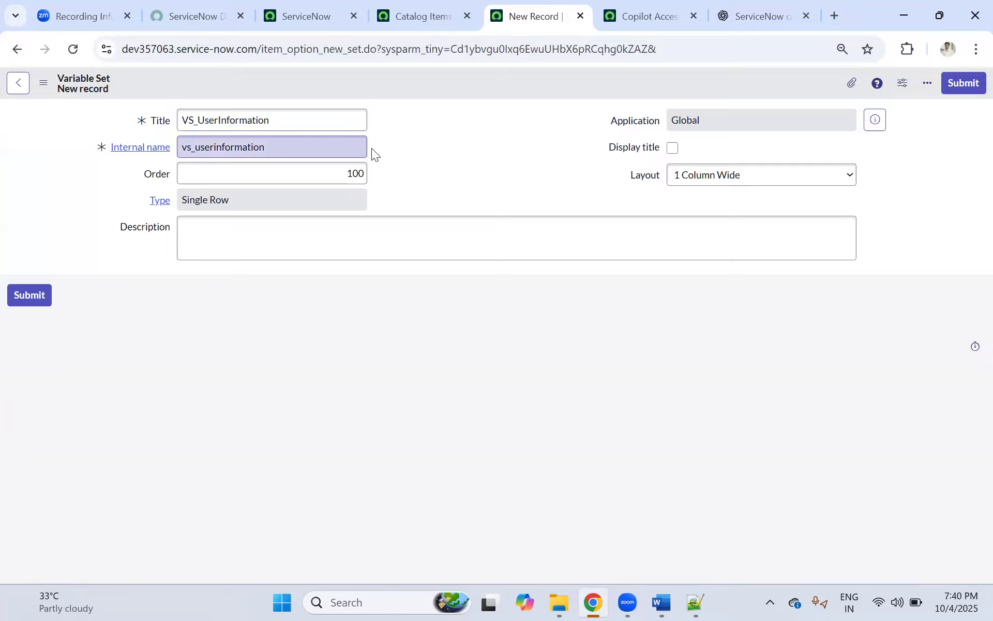
Enter "User Info" as the variable set's description and save the record while staying on its form.
left_click(242, 226)
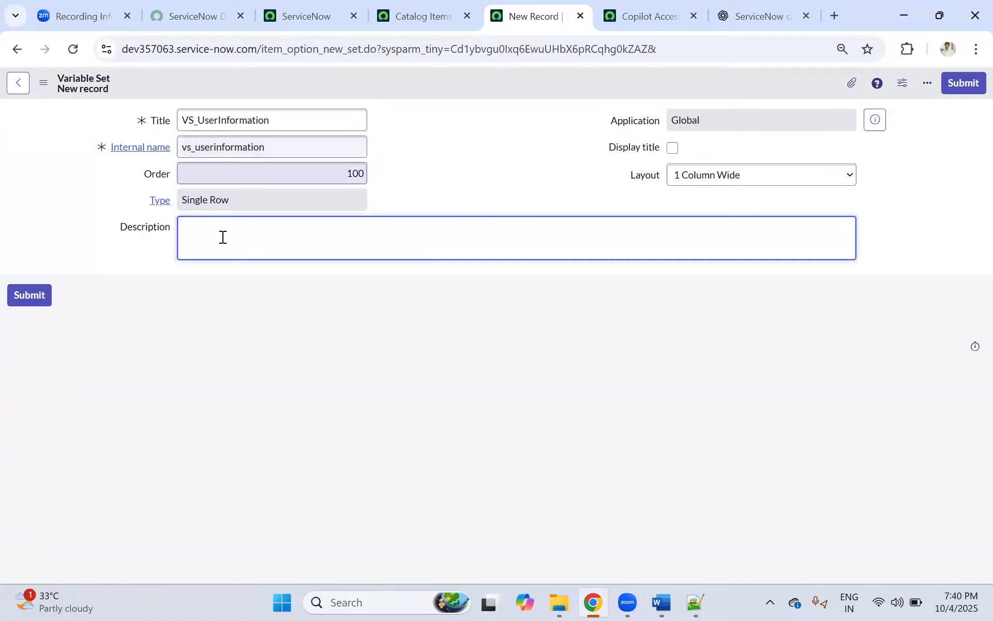
type("USer")
key("BackSpace")
key("BackSpace")
key("BackSpace")
type("ser Infor")
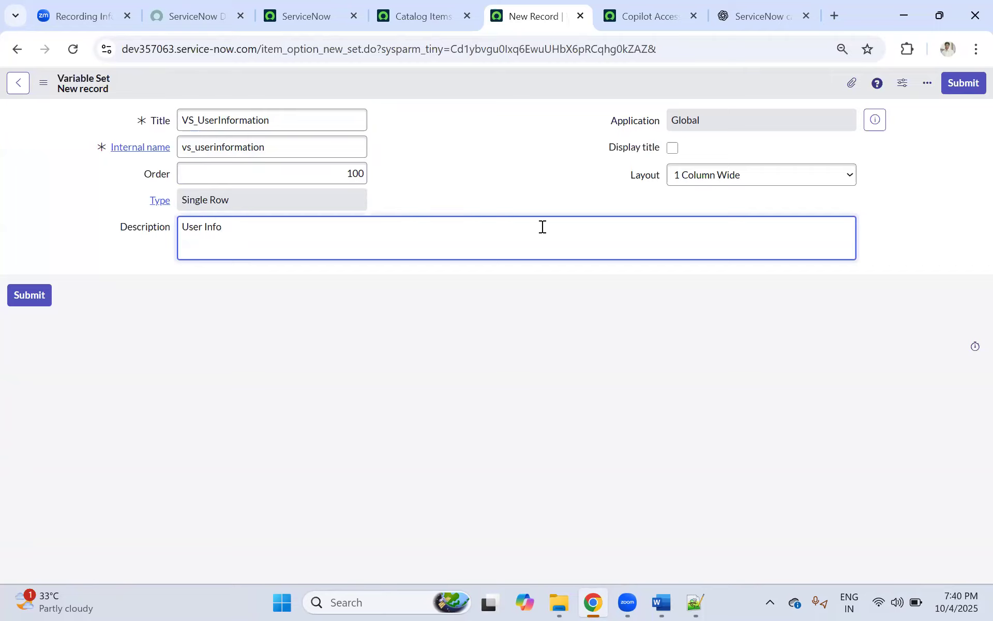
right_click(423, 81)
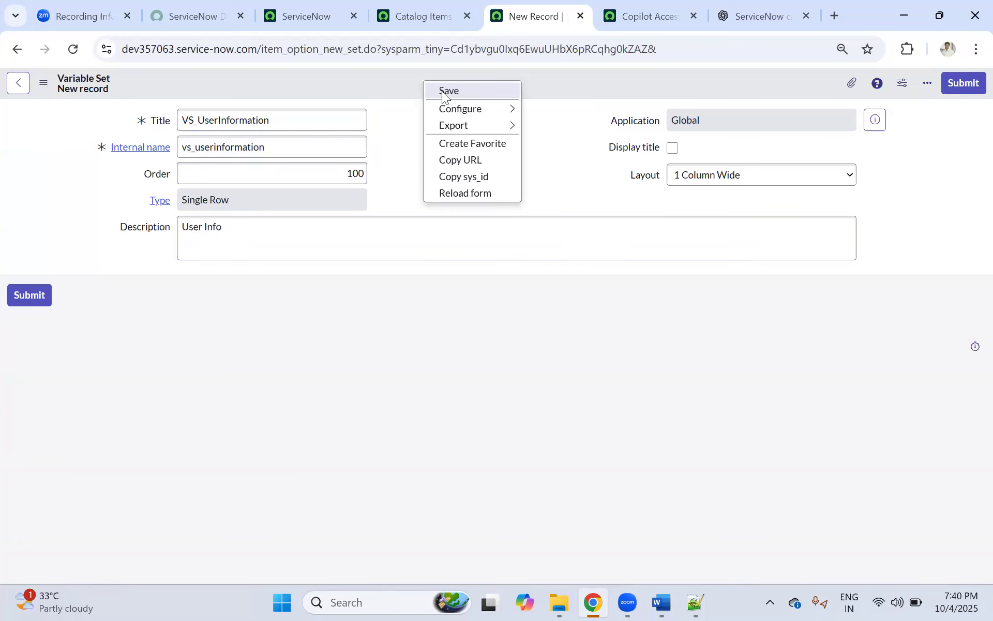
left_click(444, 92)
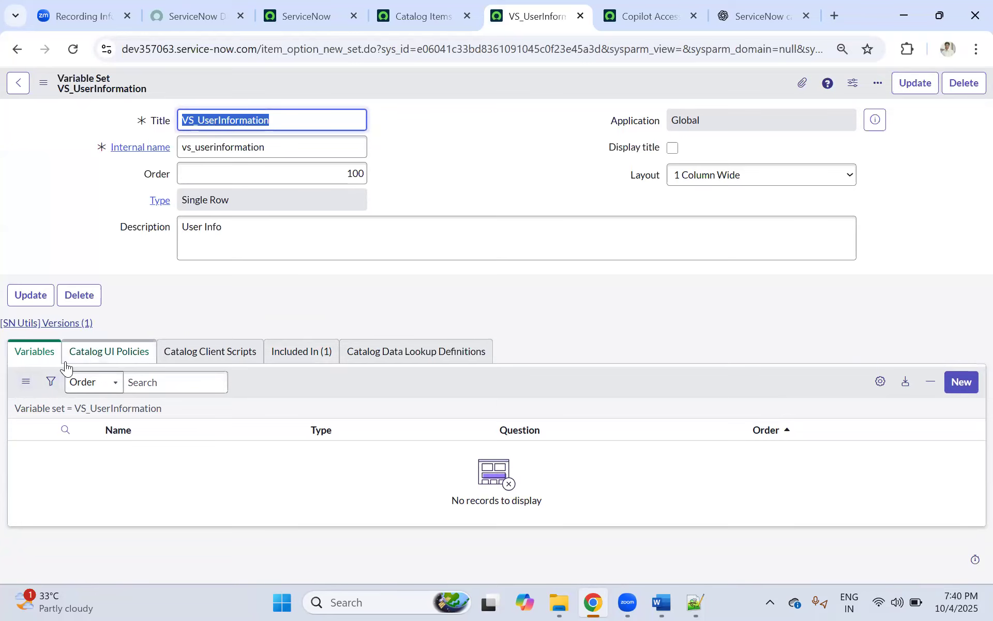
Start a new variable in the VS_UserInformation variable set and set its type to Reference.
left_click(952, 382)
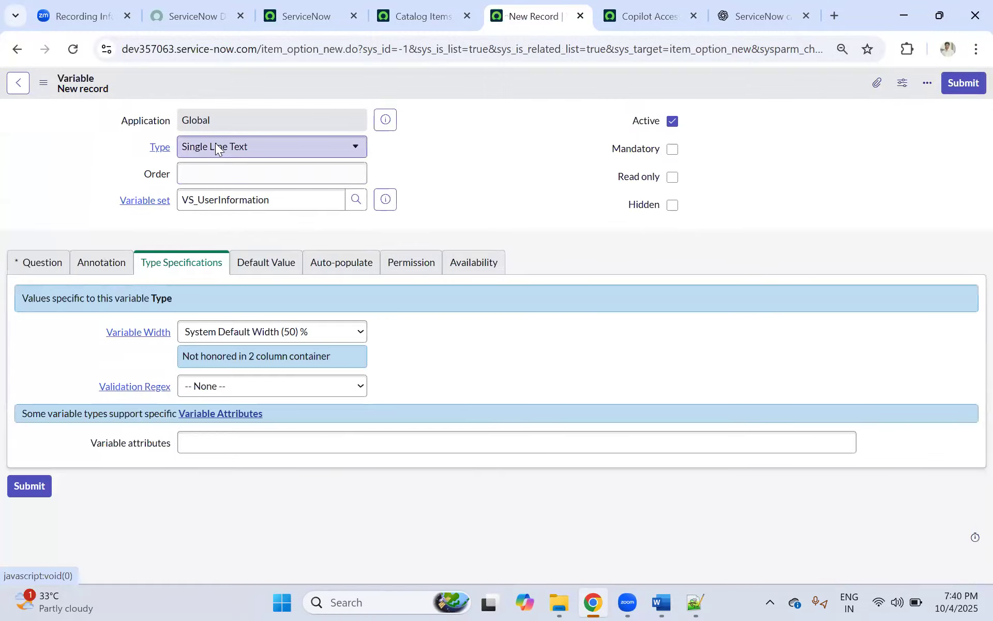
left_click(216, 147)
type("ref")
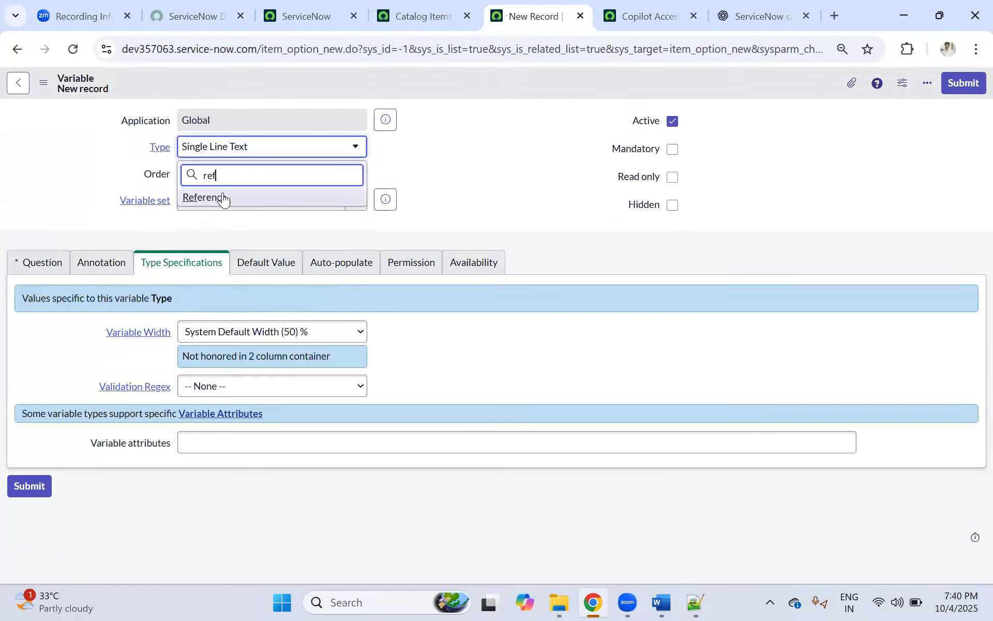
left_click(201, 198)
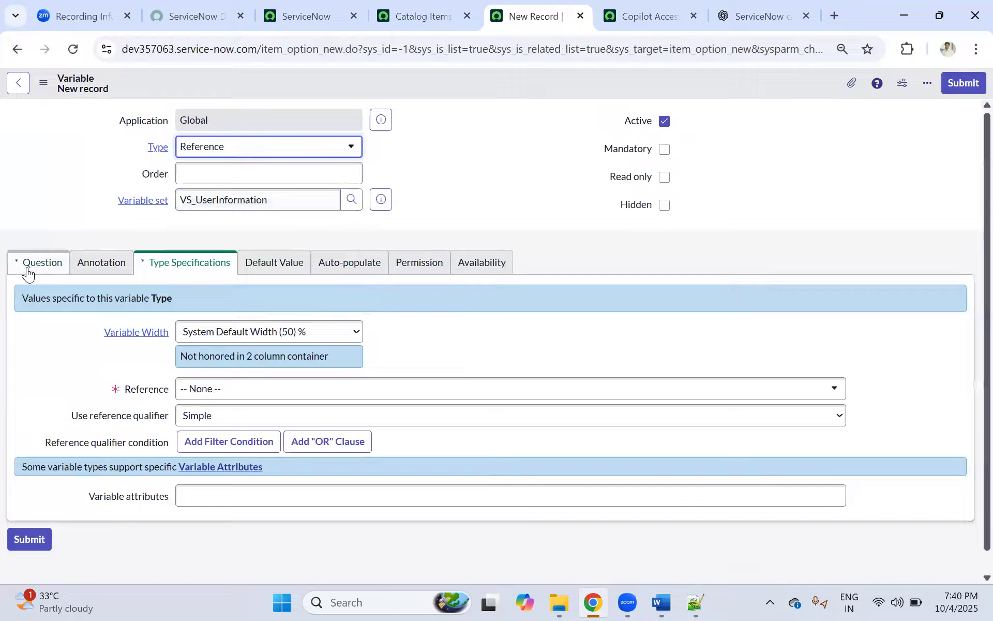
Set the variable's question to "Requested For" and let the name requested_for fill in.
left_click(31, 266)
left_click(196, 328)
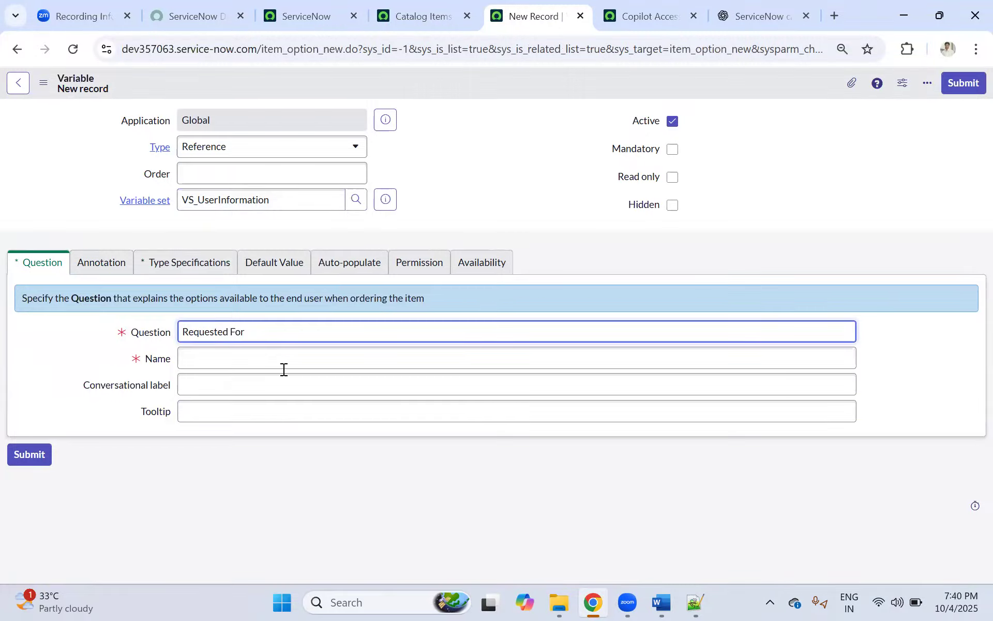
left_click(254, 516)
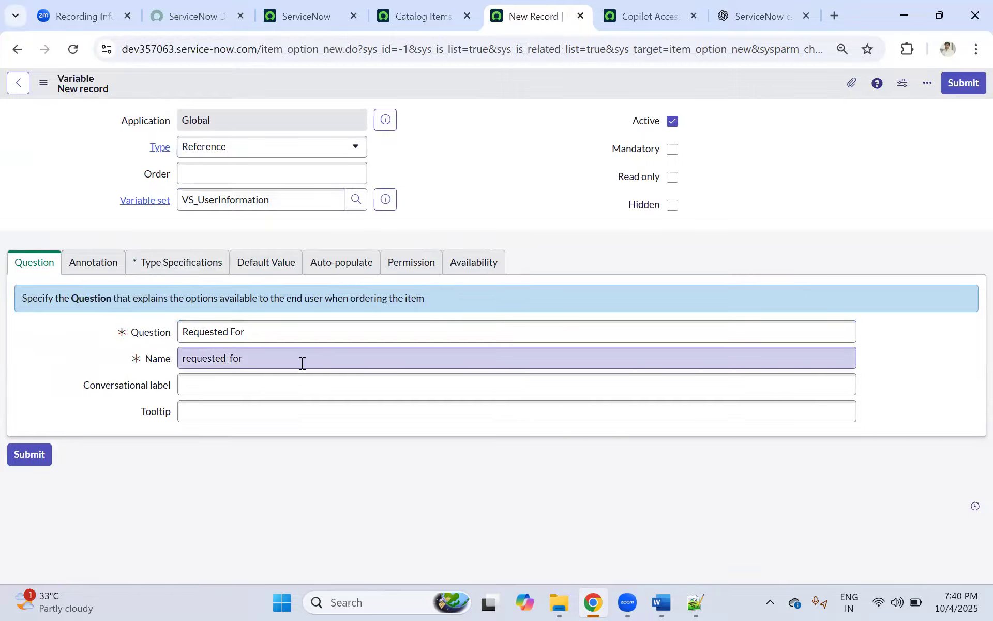
Search the Requested For variable's reference table choices for sys_user and look through the matching tables.
left_click(148, 263)
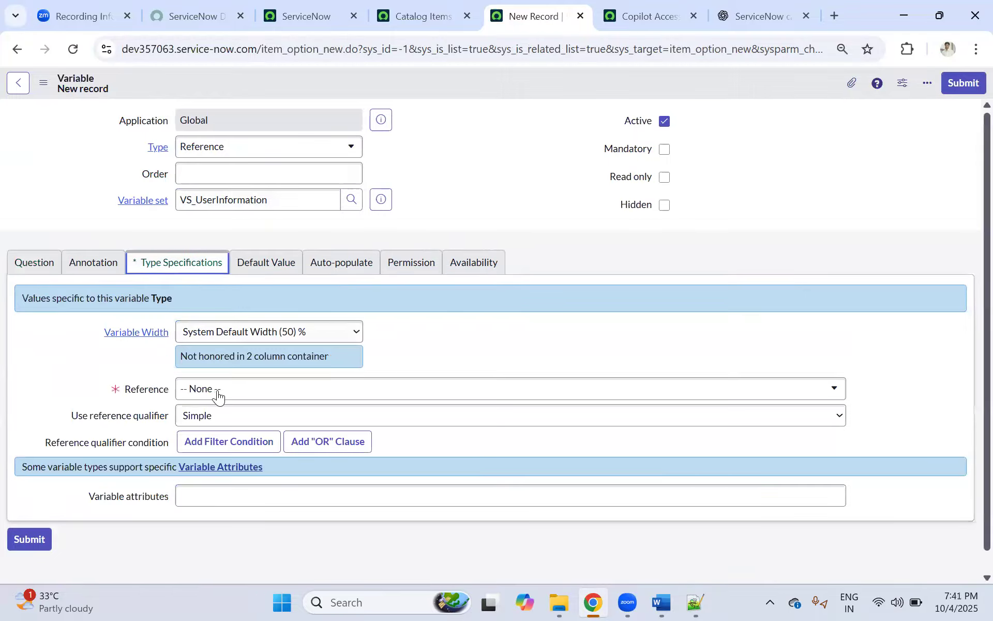
left_click(218, 393)
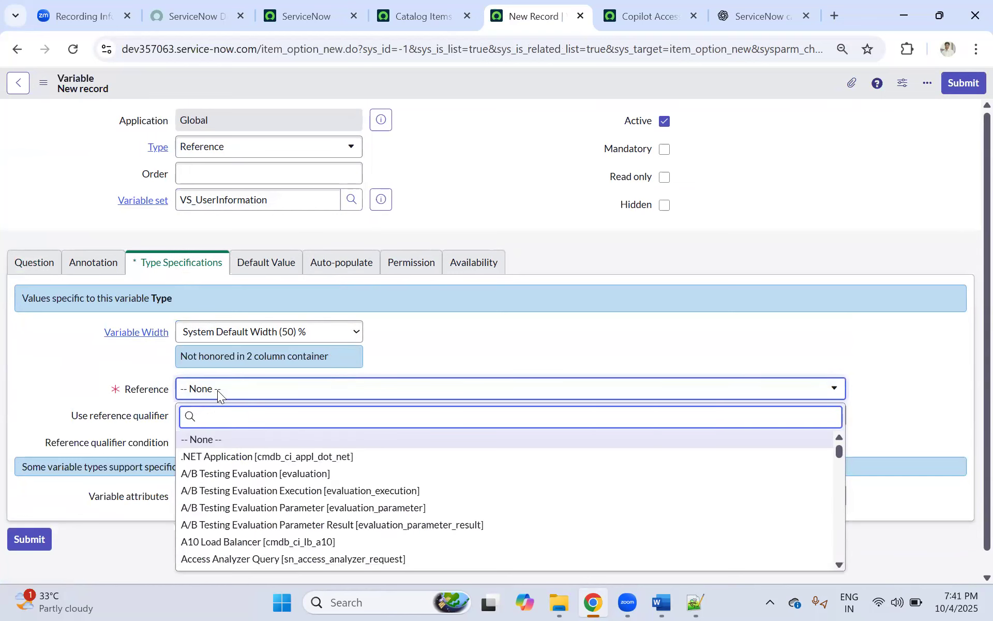
type("sys_user")
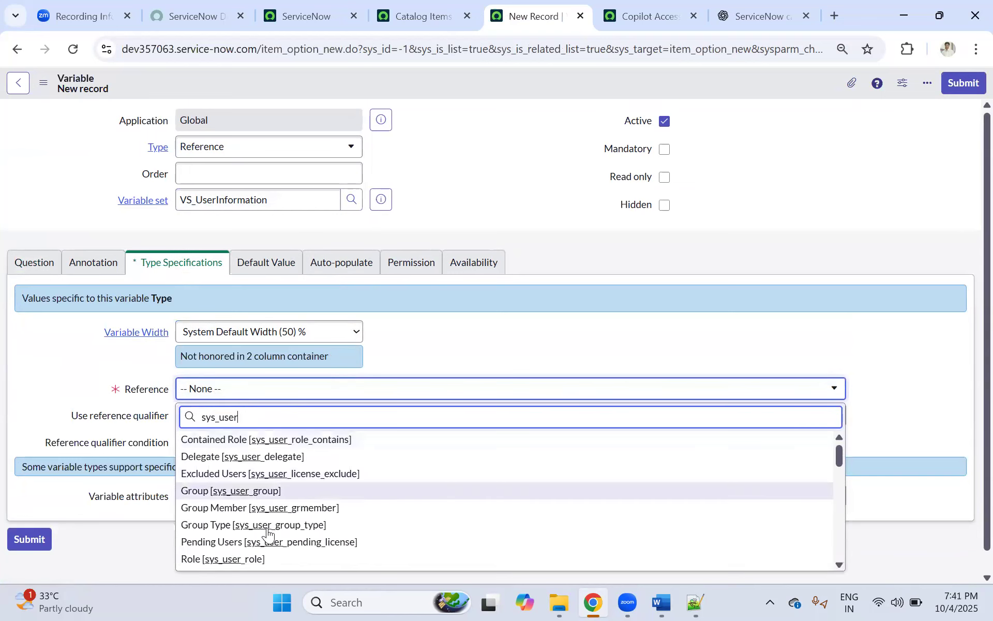
scroll(279, 511, "down", 1)
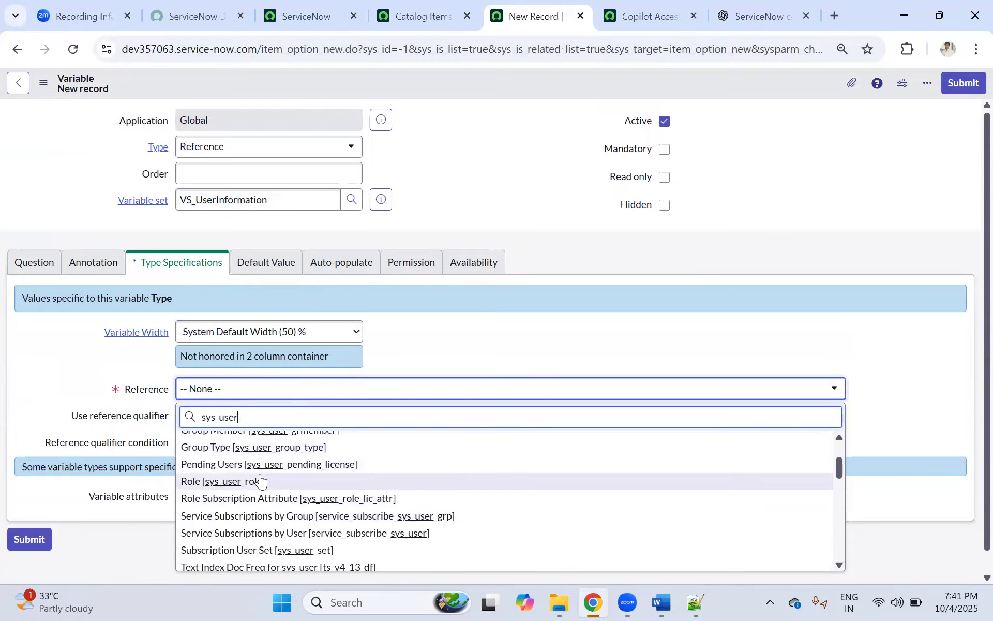
scroll(275, 481, "down", 1)
scroll(328, 471, "down", 2)
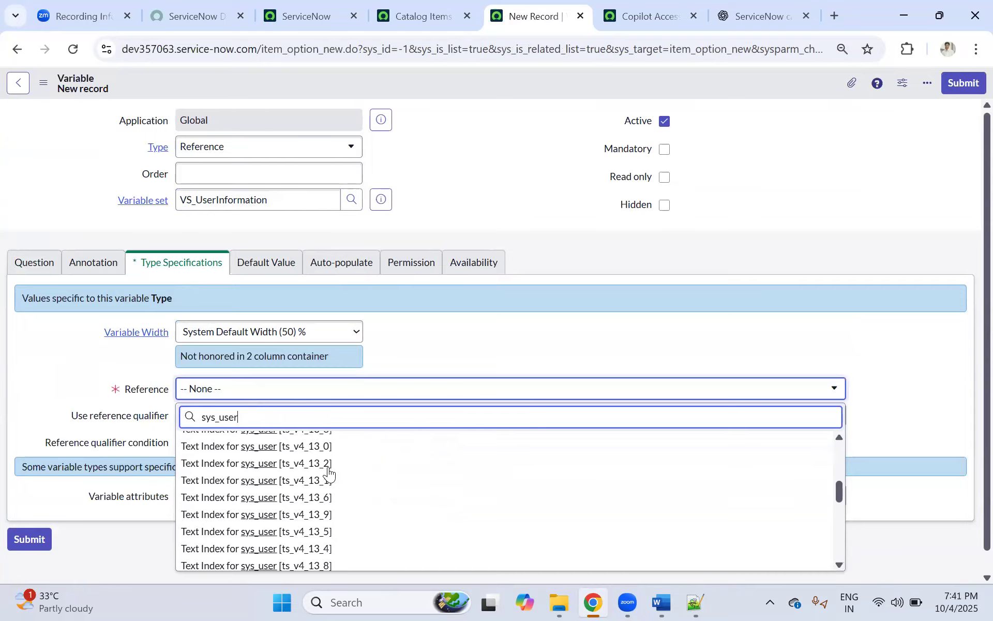
scroll(318, 470, "up", 5)
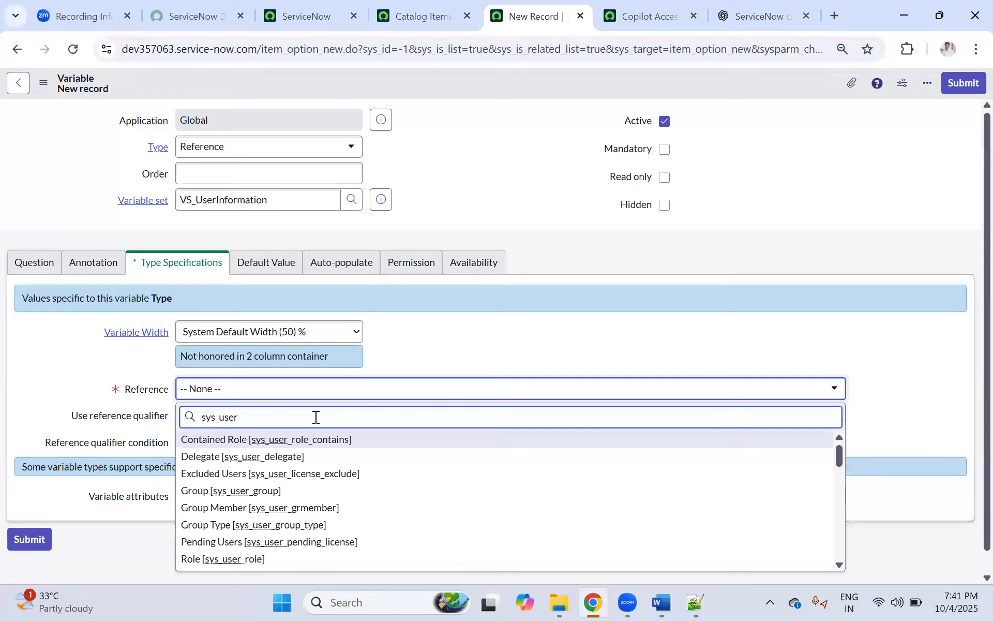
Replace the reference table search with "User" and set the variable's reference to User [sys_user].
key("BackSpace")
key("BackSpace")
key("BackSpace")
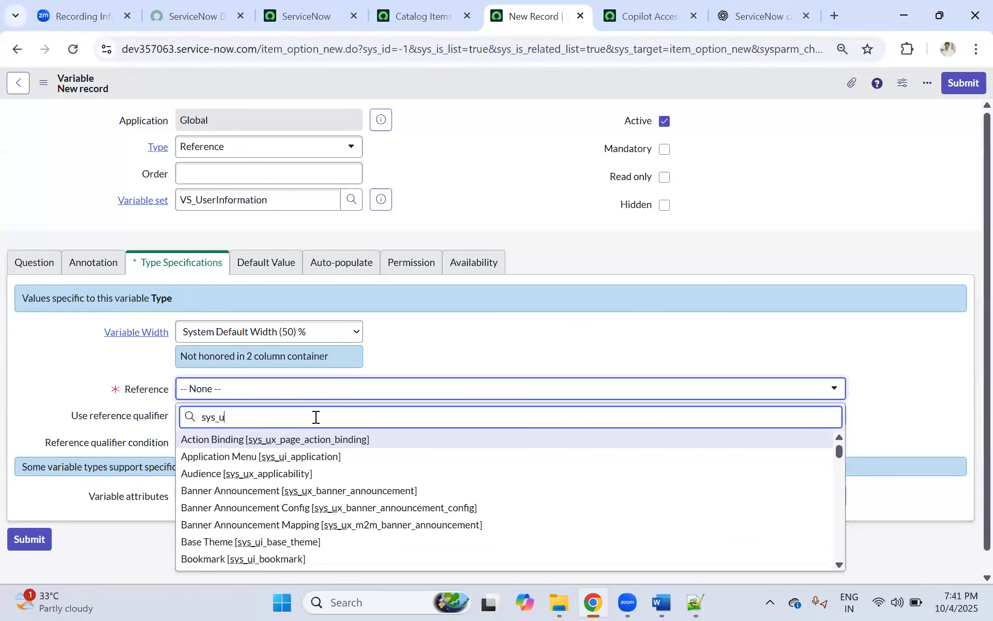
key("BackSpace")
key("BackSpace")
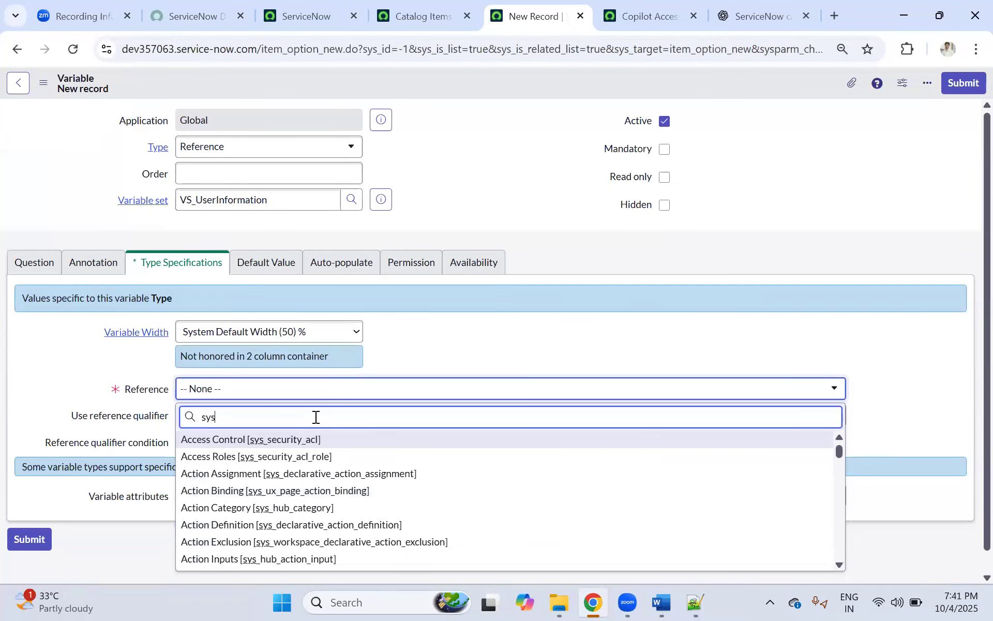
key("BackSpace")
key("BackSpace")
key("BackSpace")
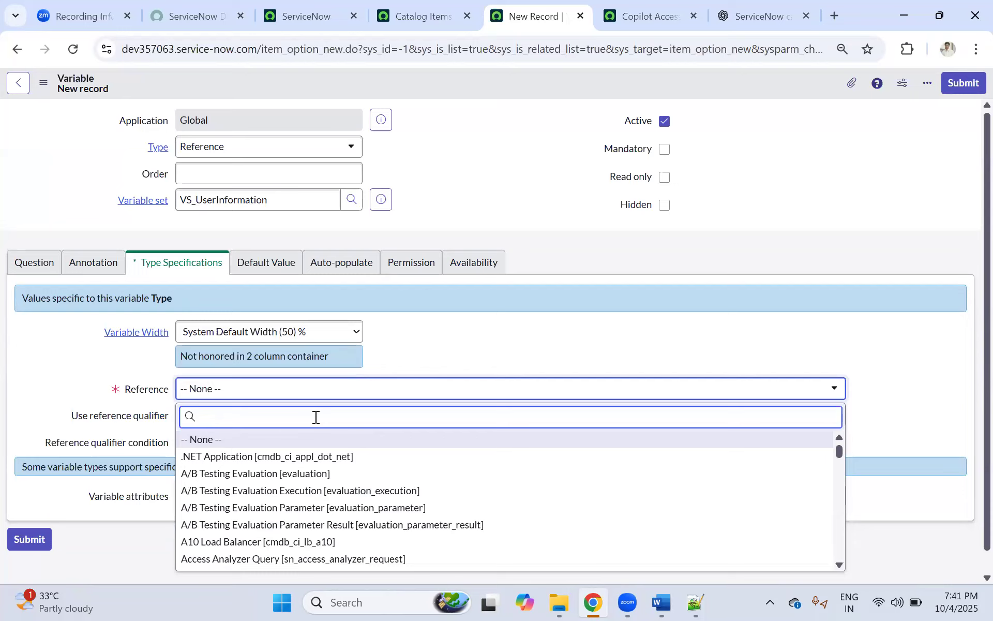
type("User")
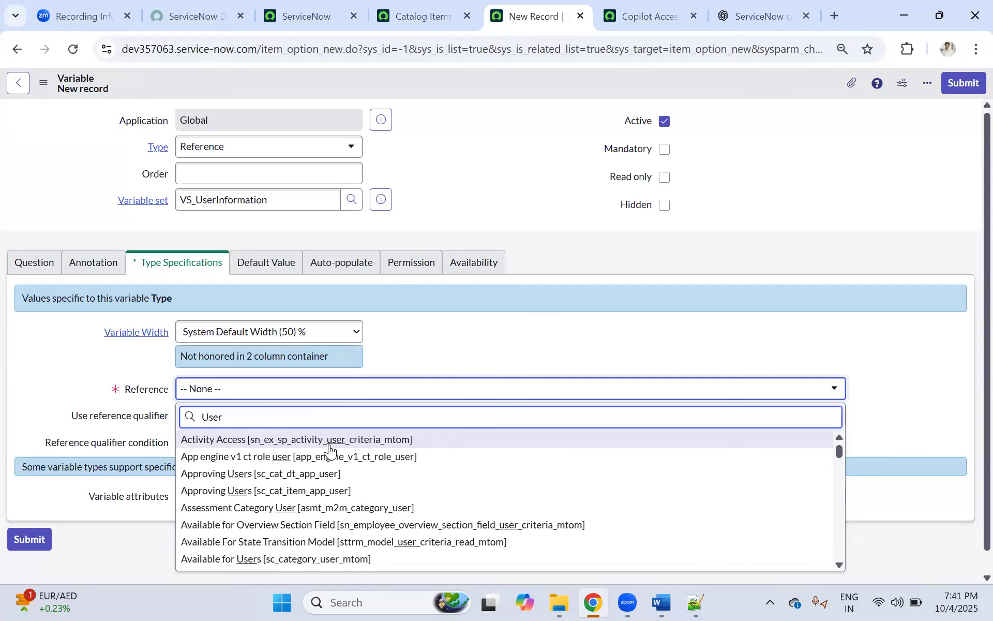
scroll(330, 450, "down", 3)
scroll(330, 449, "down", 8)
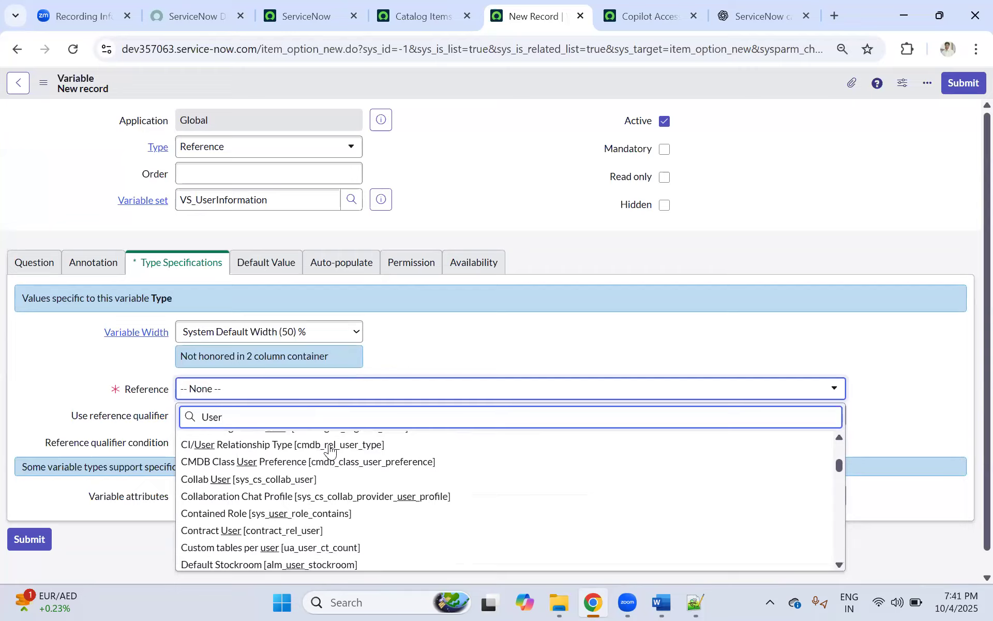
scroll(330, 449, "down", 12)
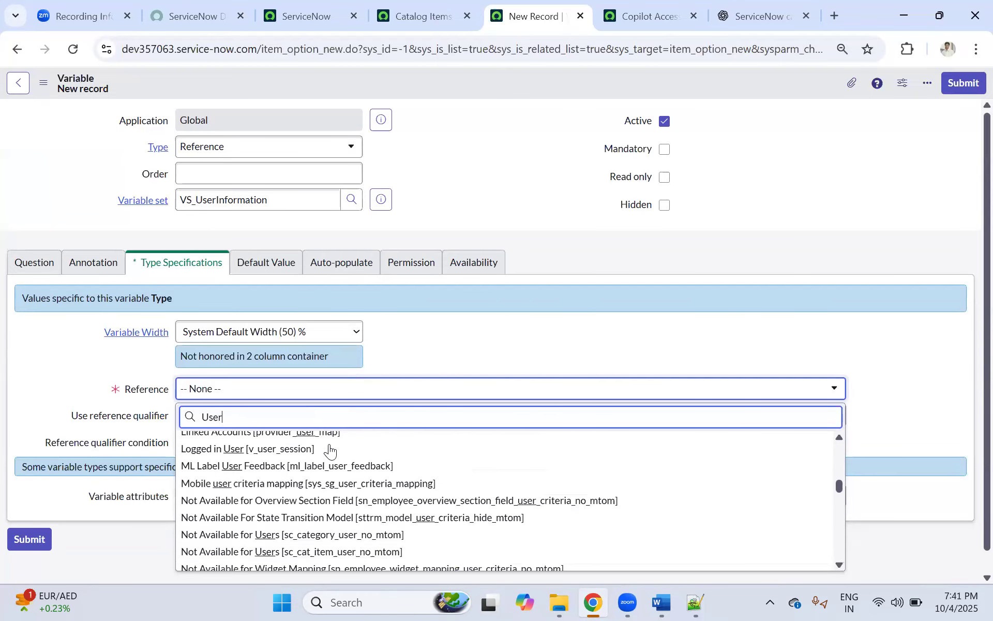
scroll(258, 470, "down", 10)
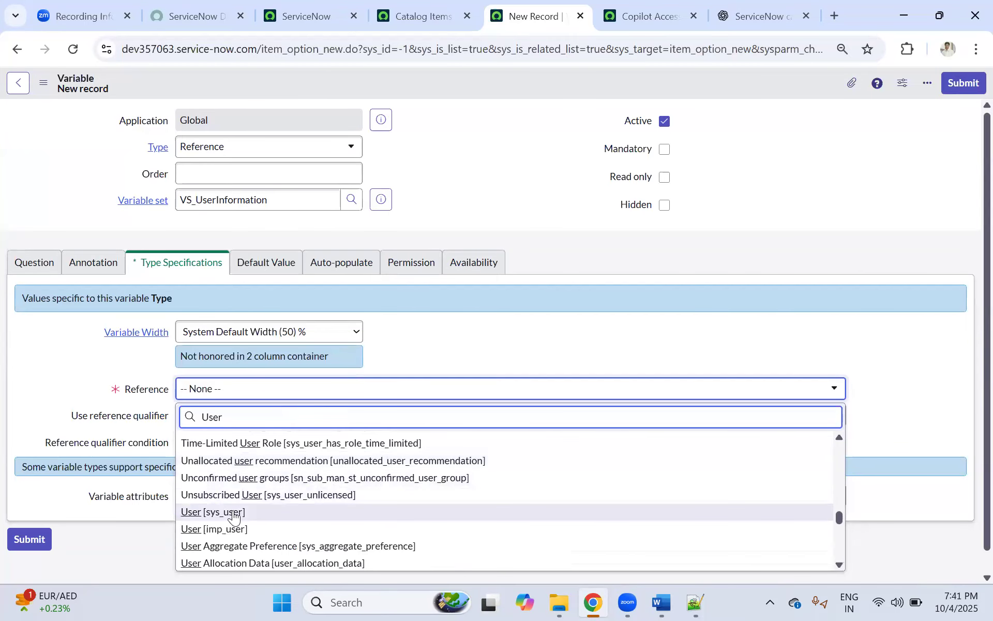
key("Return")
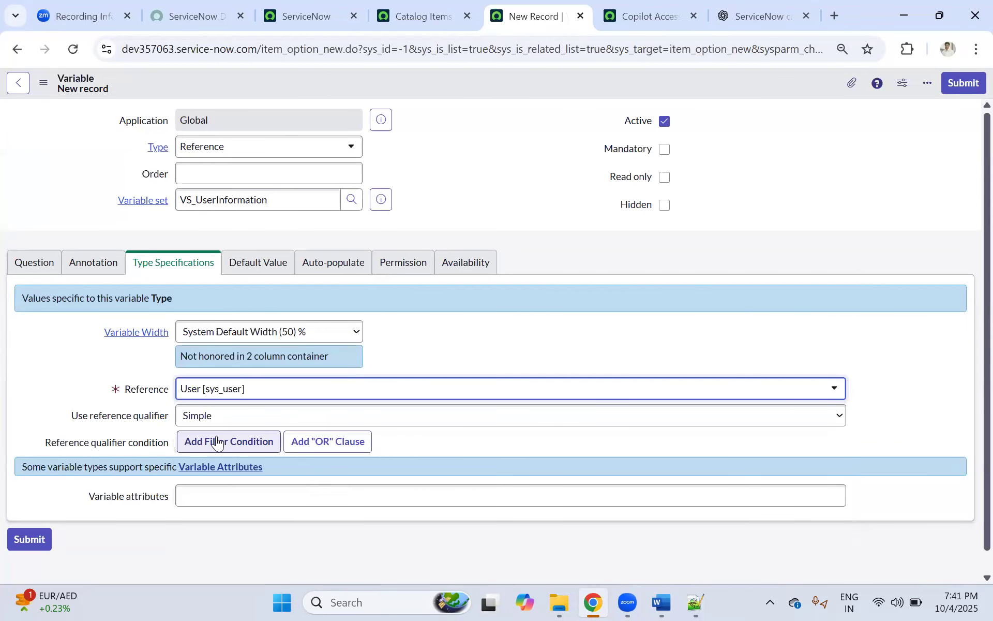
Add a reference qualifier condition where Active is true.
scroll(217, 440, "down", 1)
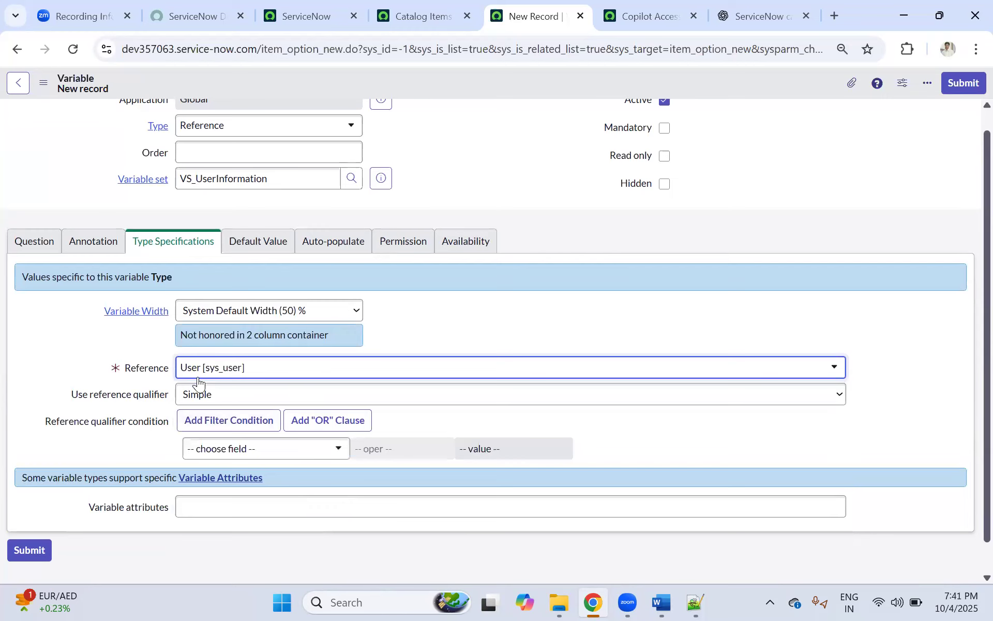
left_click(226, 450)
type("act")
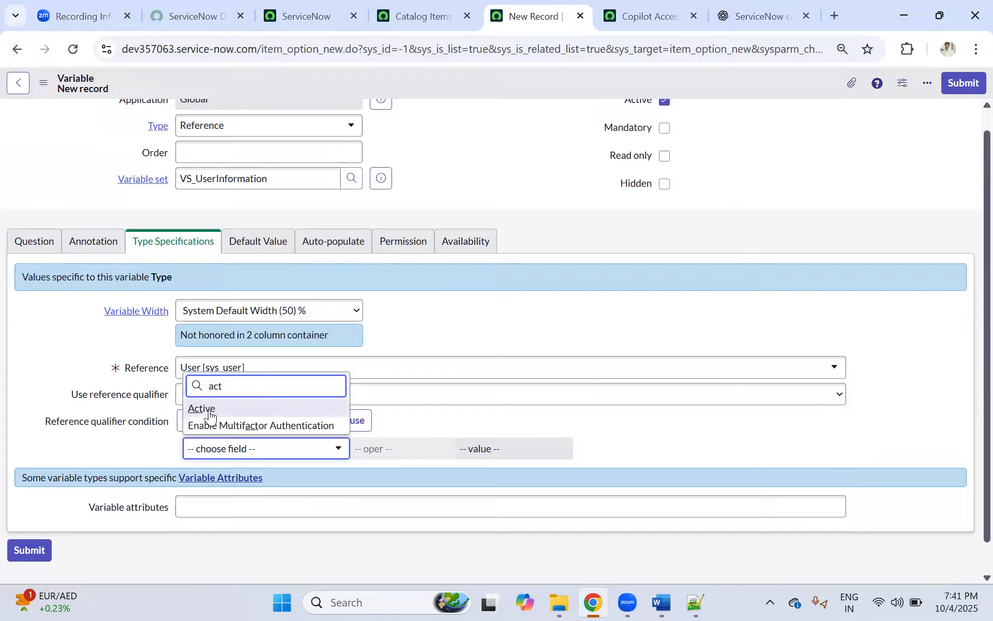
left_click(240, 410)
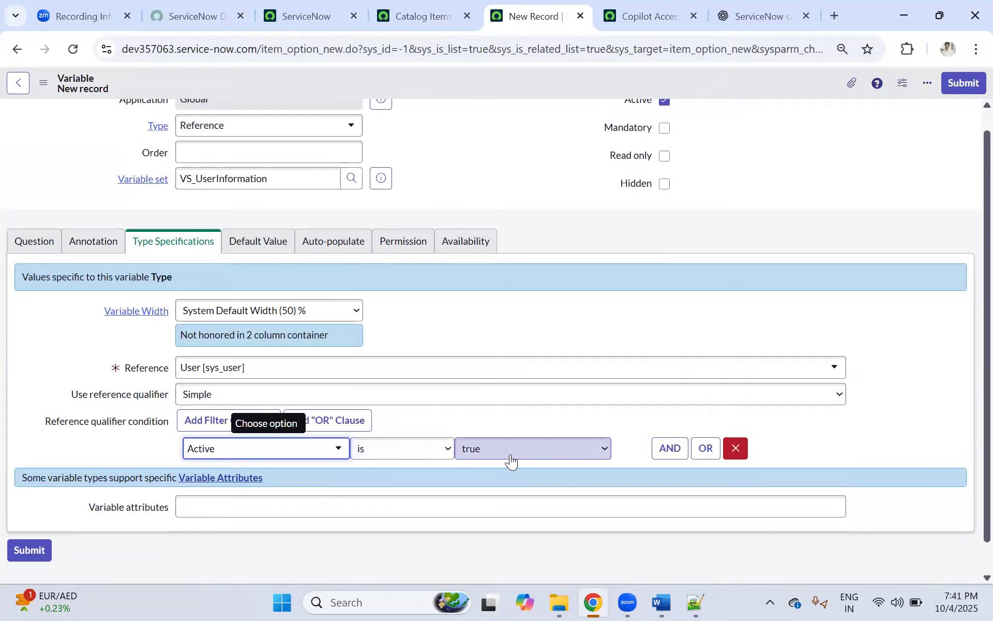
Add a second required qualifier condition where Email is not empty.
scroll(258, 452, "down", 1)
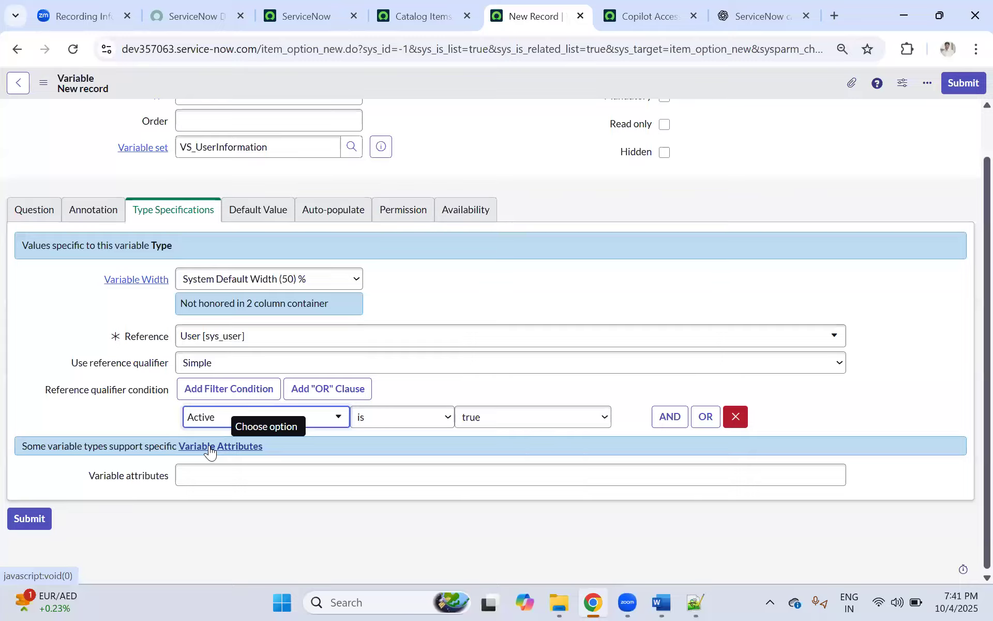
scroll(171, 378, "up", 2)
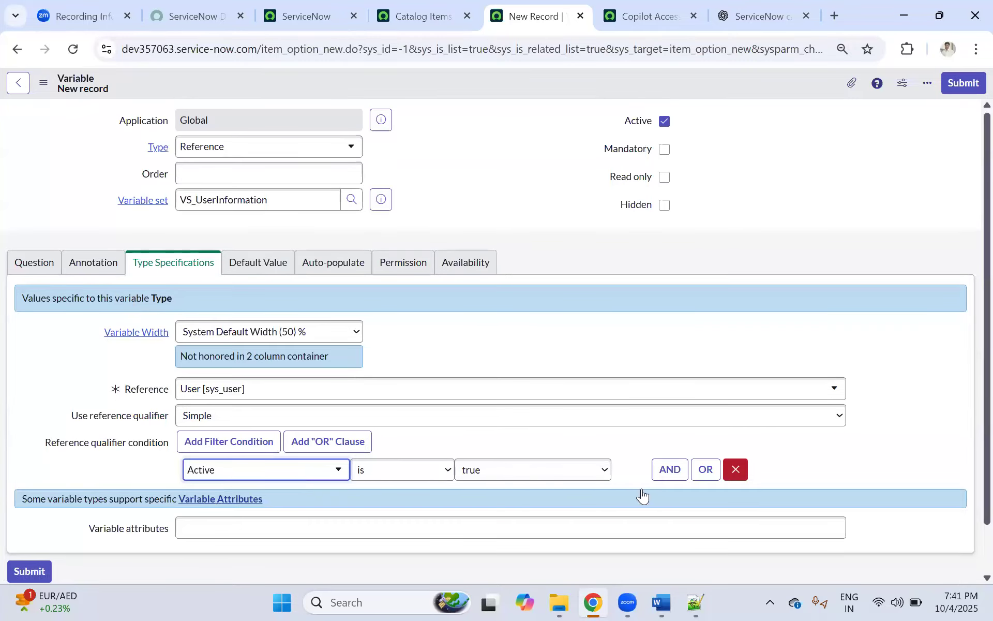
left_click(671, 478)
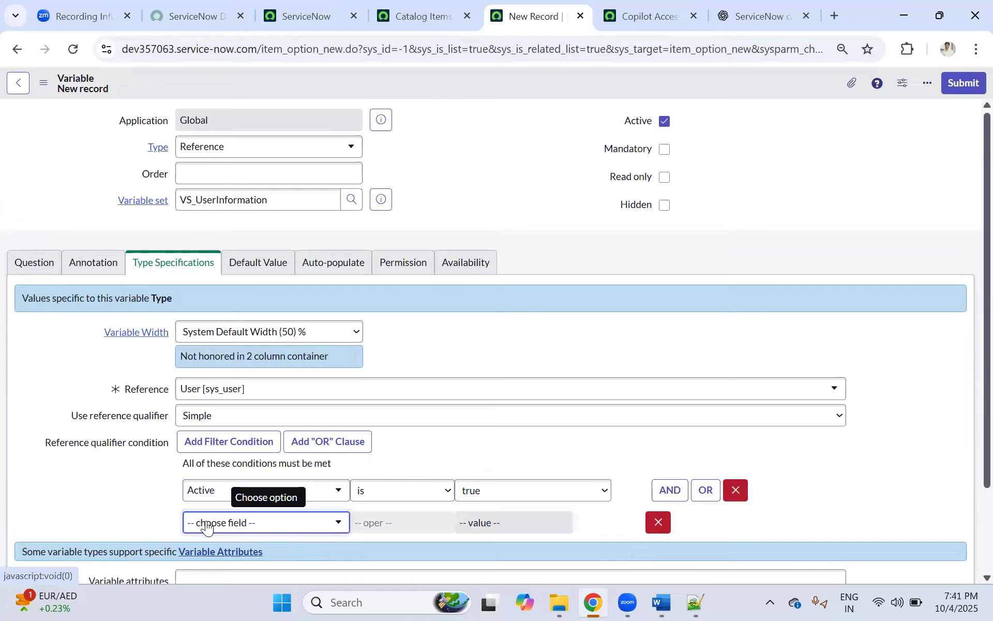
left_click(215, 523)
type("emai")
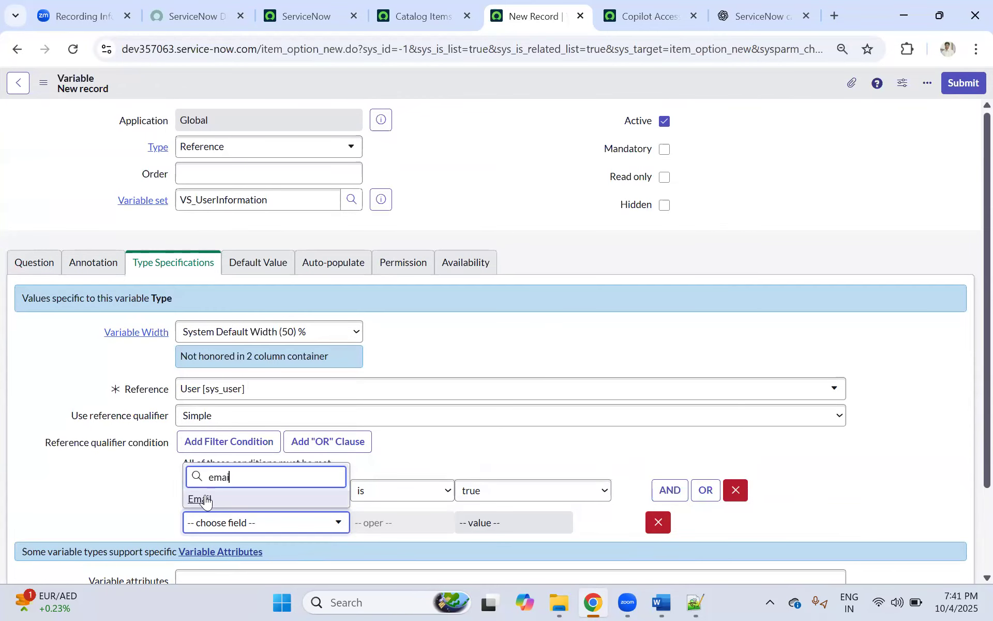
left_click(278, 505)
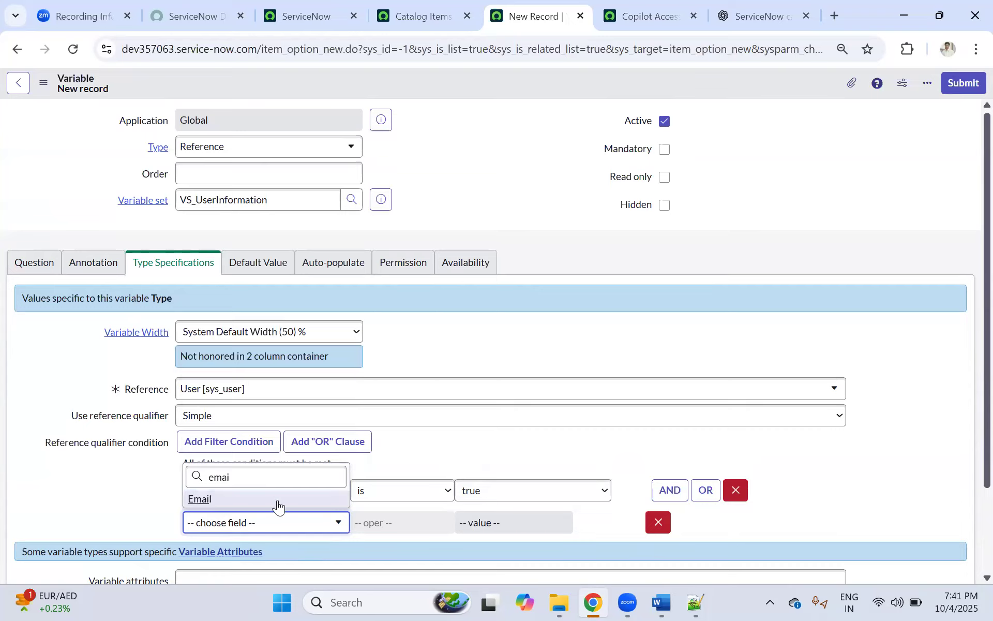
left_click(385, 523)
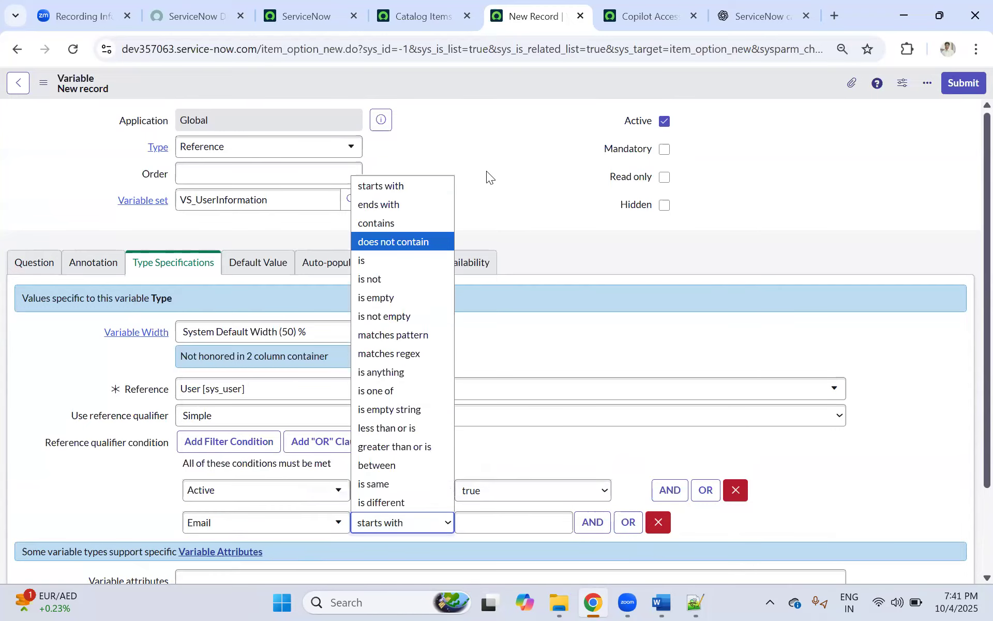
left_click(386, 317)
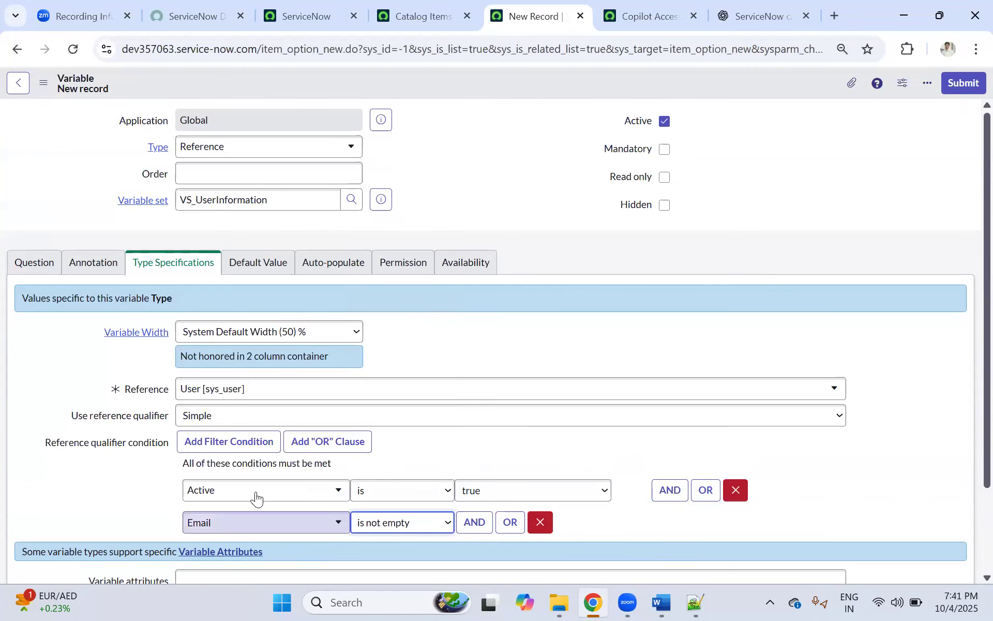
Search the navigator for "users" and open the User Administration Users list in a separate tab.
left_click(306, 16)
left_click(151, 89)
type("user")
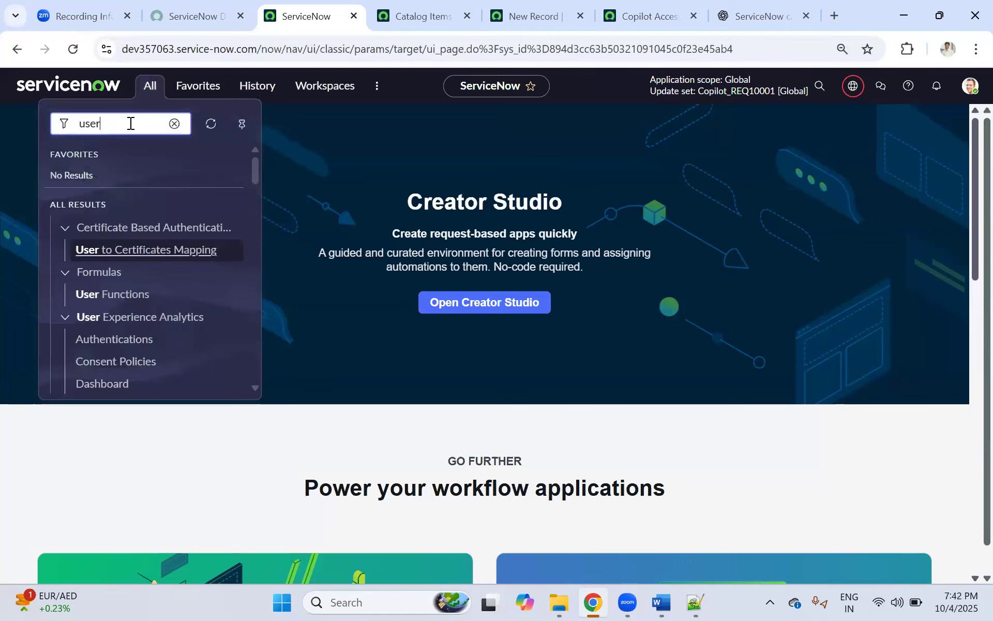
type("s")
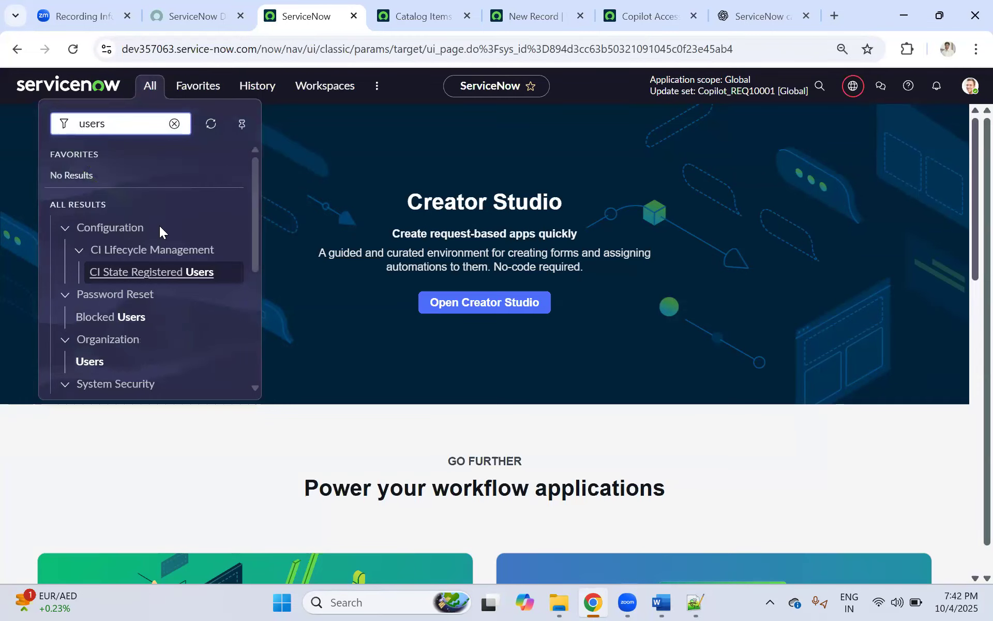
scroll(150, 269, "down", 5)
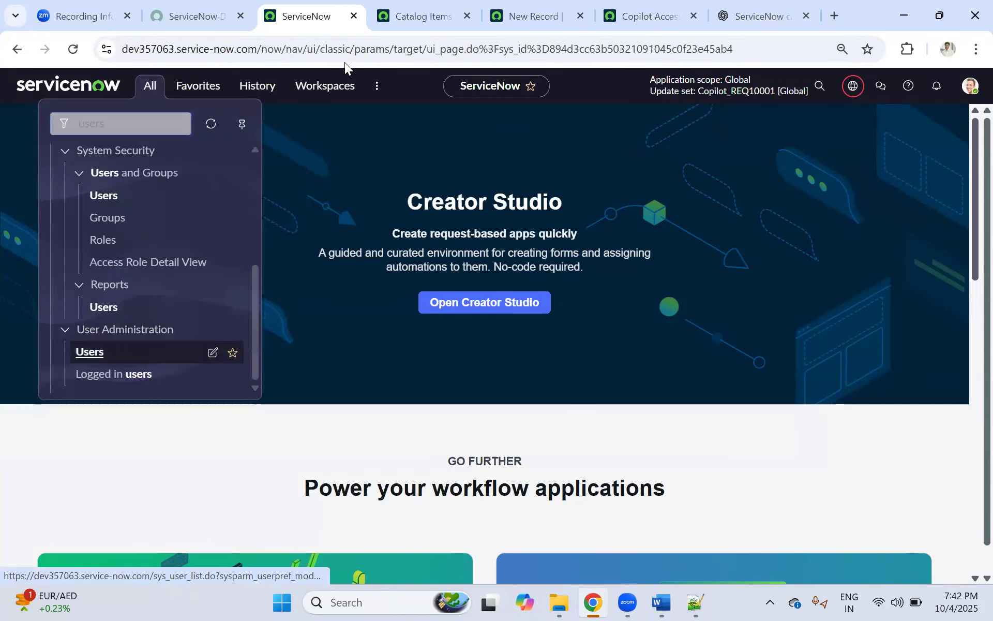
left_click(98, 351, "ctrl")
left_click(362, 12)
Filter the Users list to records where Active is true.
left_click(43, 82)
left_click(57, 147)
type("a")
key("Return")
left_click(15, 118)
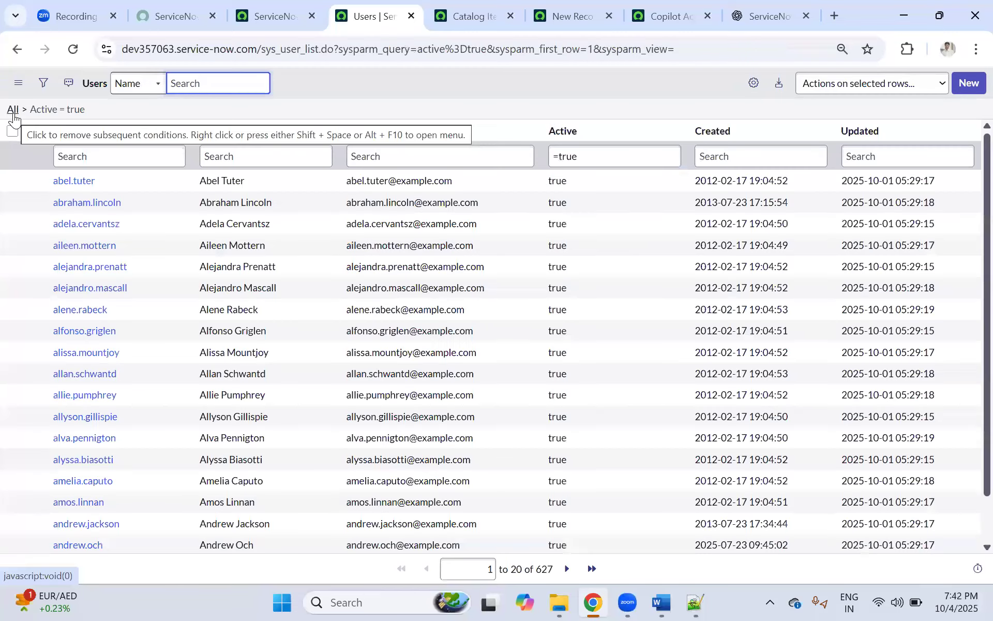
Add the condition Email is not empty to the Users list filter and run it.
left_click(44, 82)
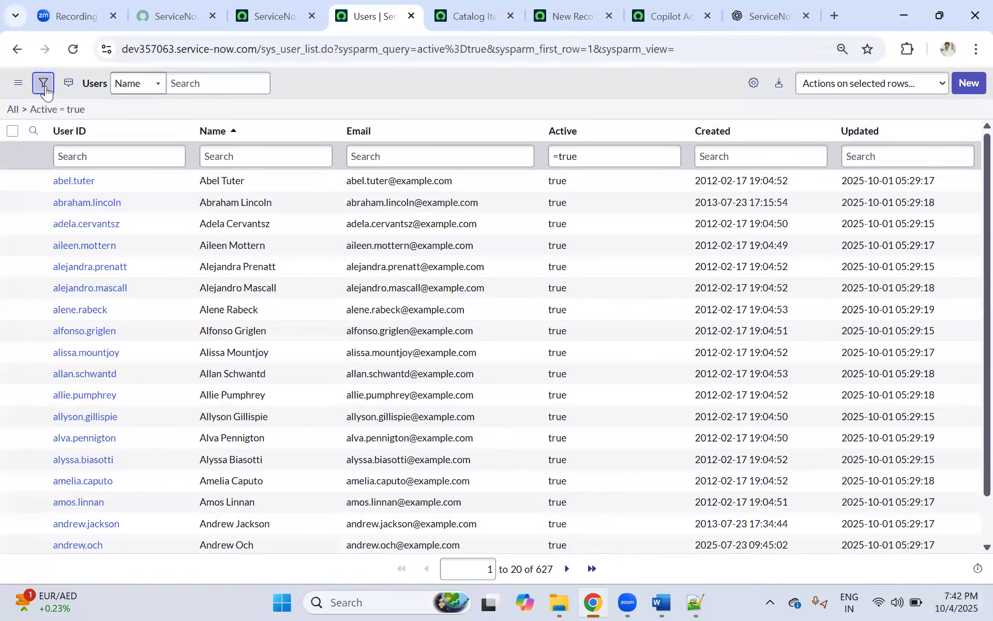
left_click(439, 145)
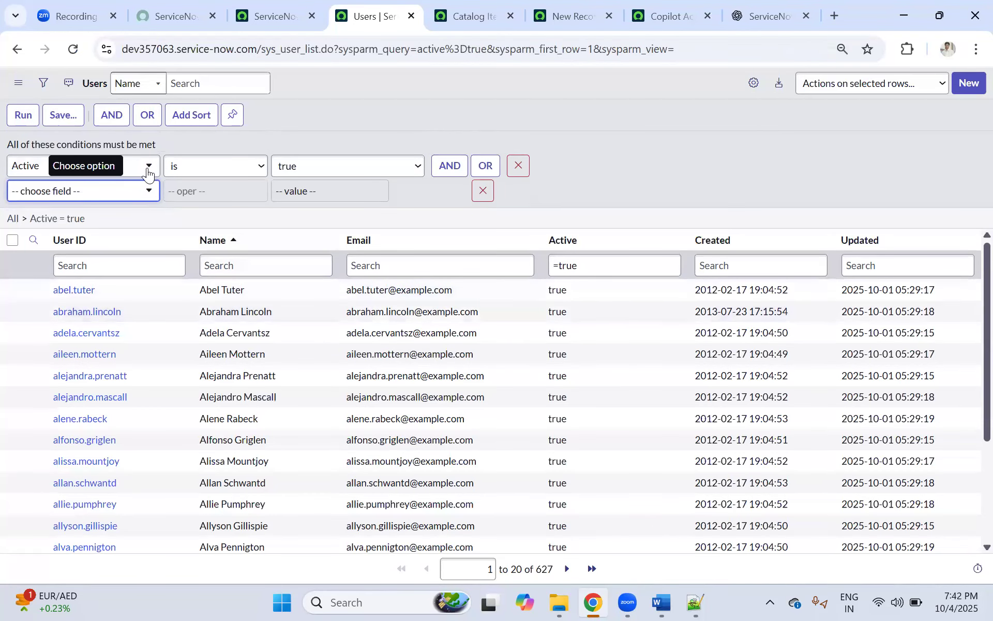
left_click(100, 192)
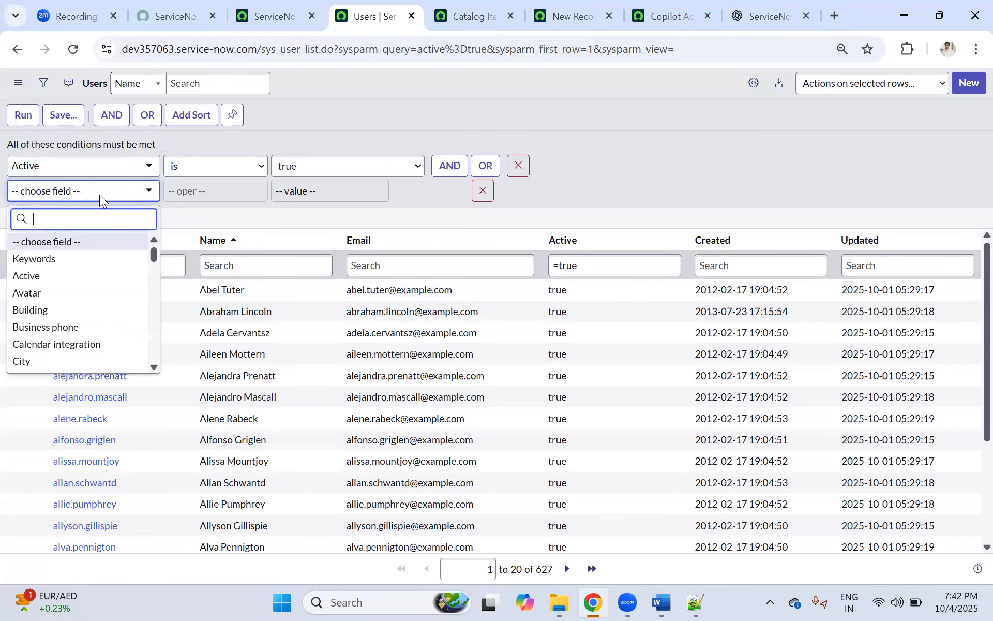
type("email")
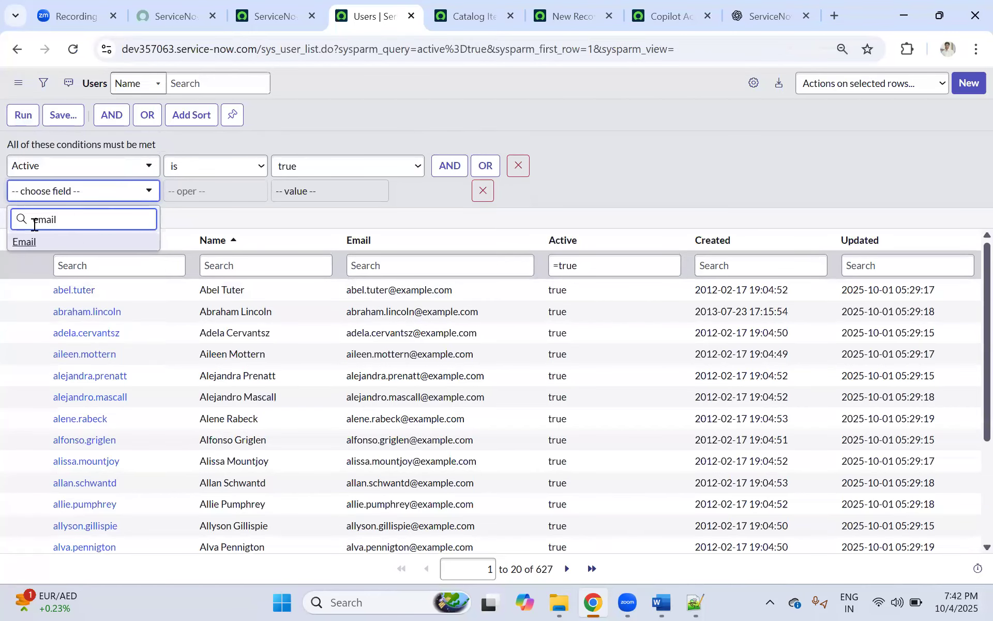
left_click(62, 239)
left_click(202, 191)
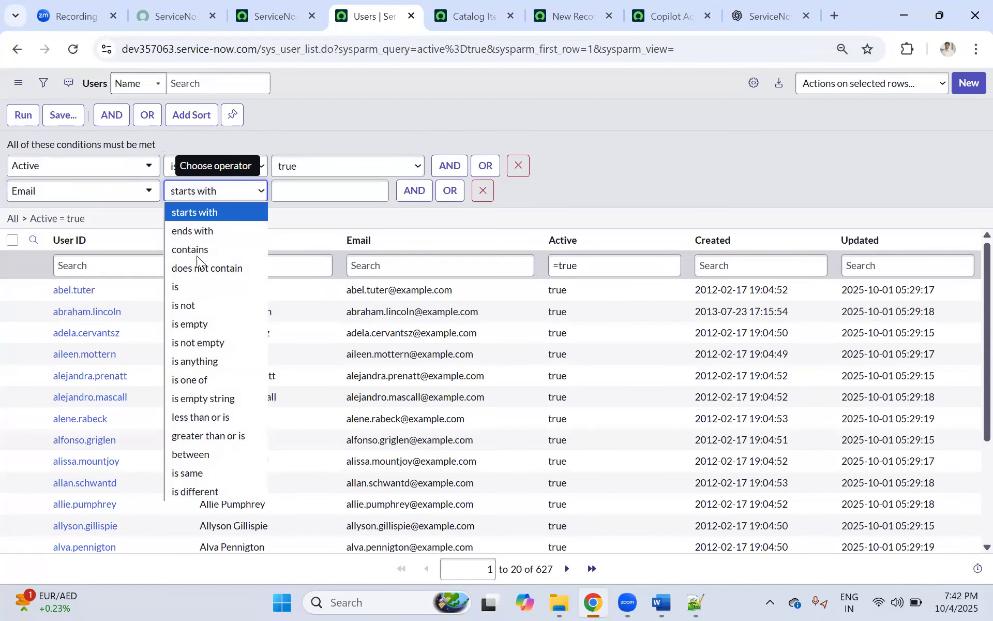
left_click(195, 343)
left_click(23, 118)
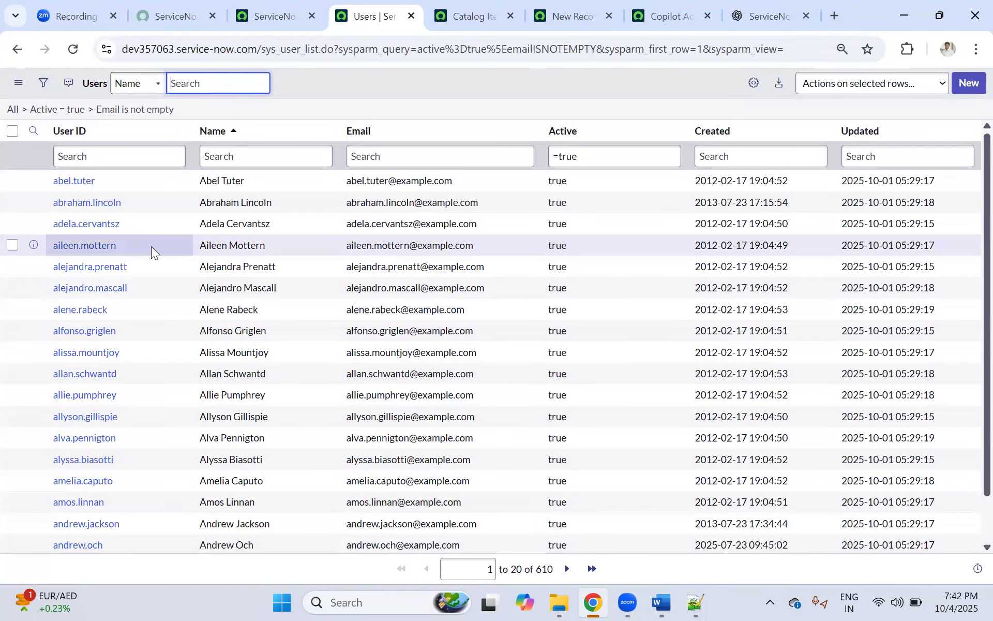
Return to the new variable form, review its qualifier conditions and save the record.
left_click(497, 8)
left_click(554, 15)
scroll(167, 392, "down", 2)
scroll(167, 392, "down", 1)
scroll(311, 419, "up", 2)
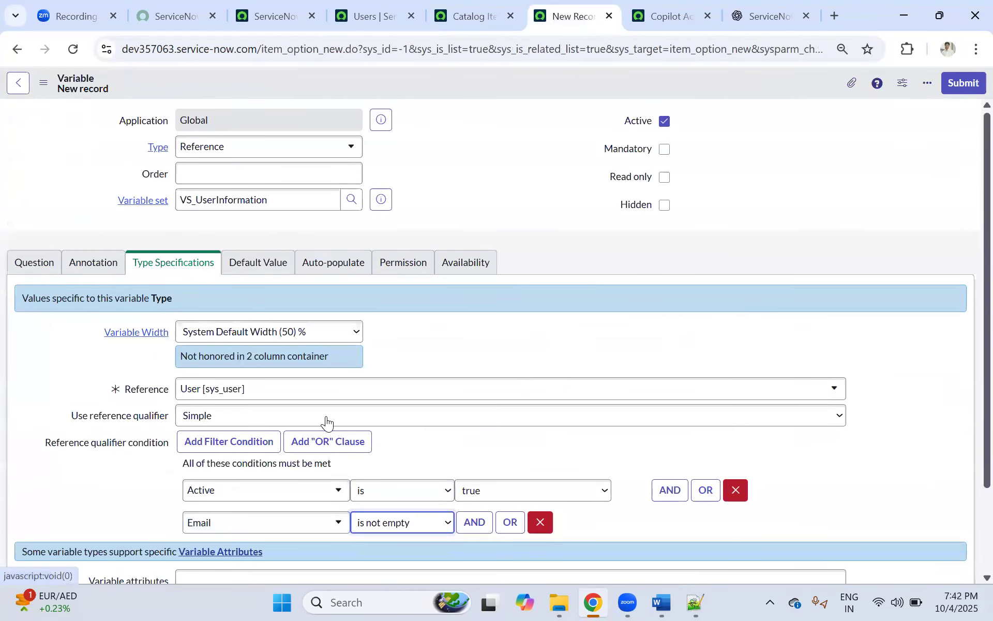
left_click(448, 91)
right_click(457, 93)
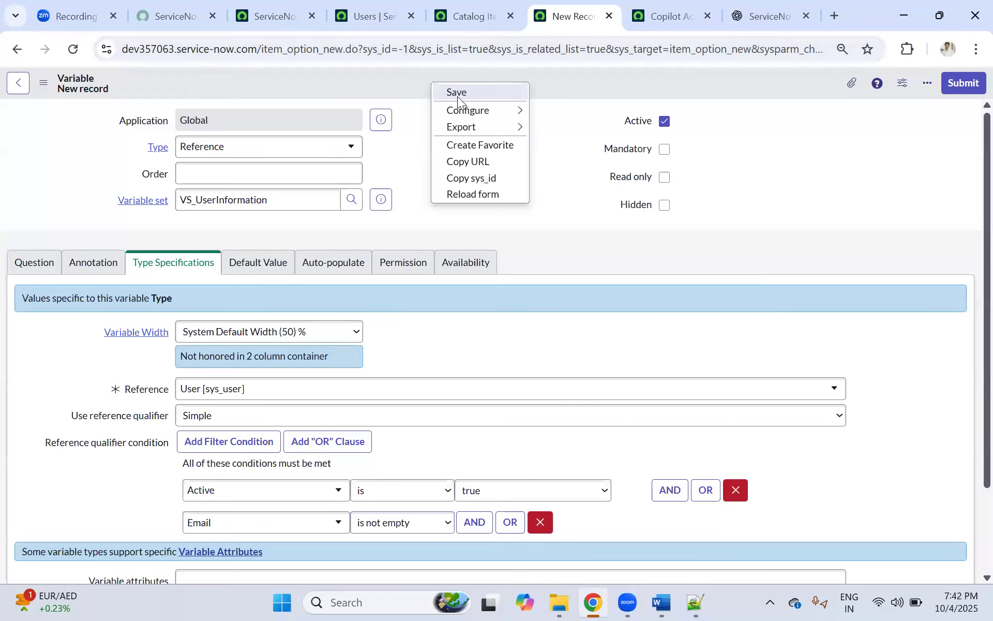
left_click(455, 93)
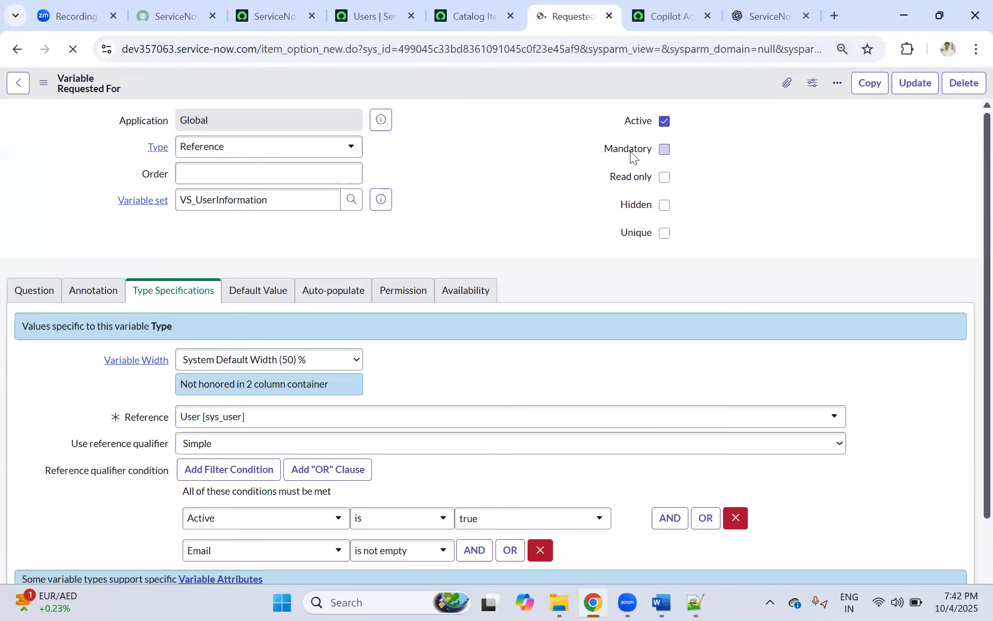
Make the Requested For variable mandatory and show its question details.
left_click(665, 148)
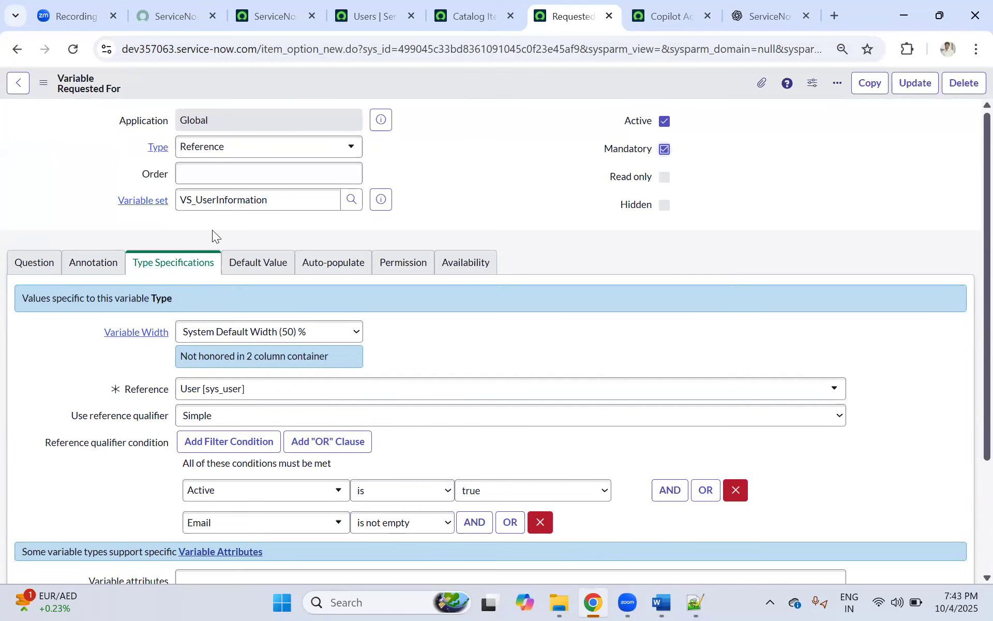
left_click(27, 266)
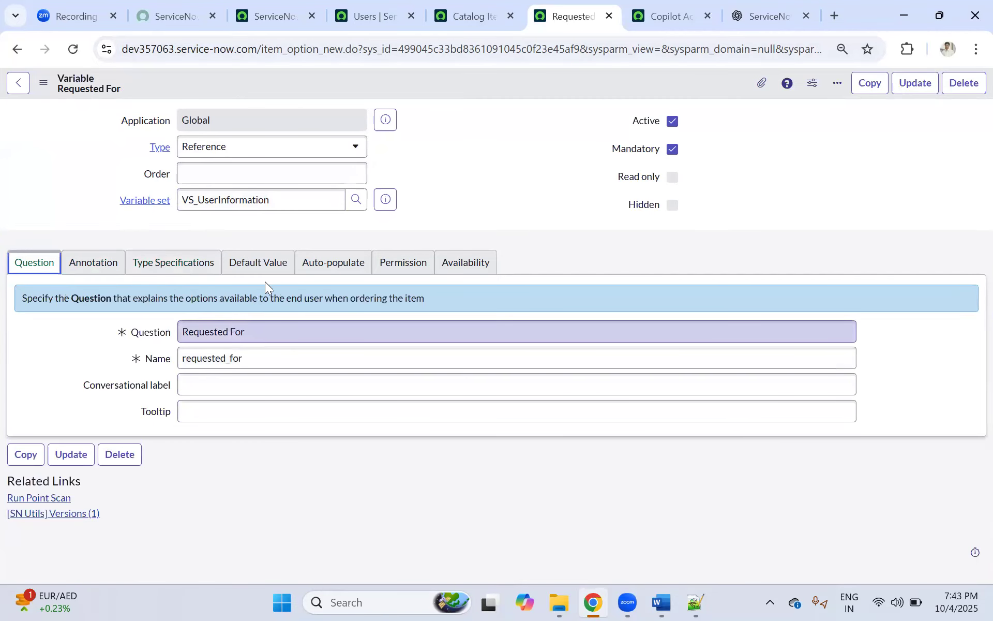
Open the VS_UserInformation variable set record from the Requested For variable.
left_click(469, 15)
key("ctrl+Tab")
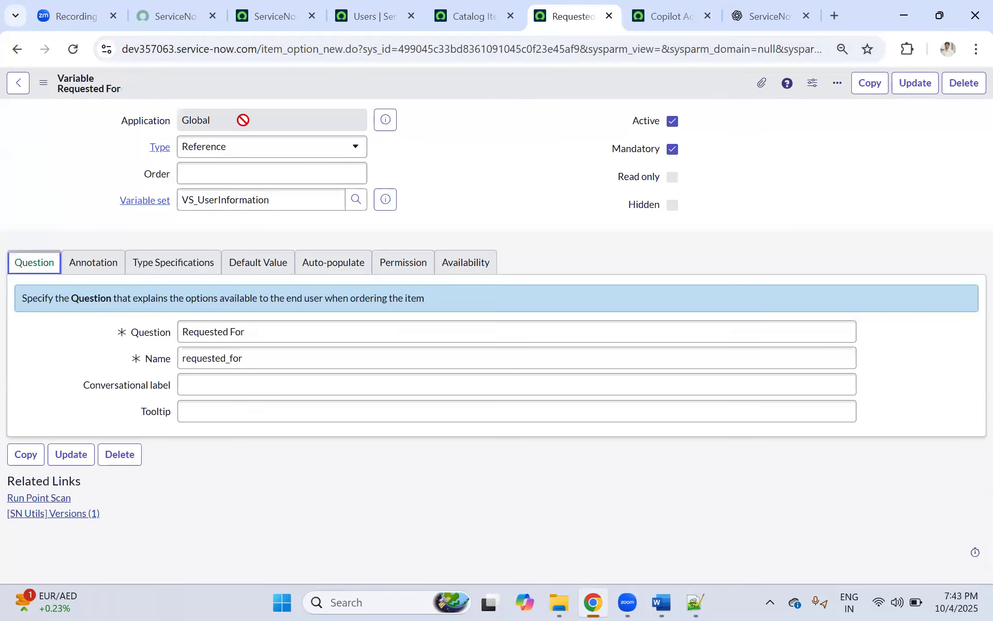
left_click(385, 198)
left_click(563, 236)
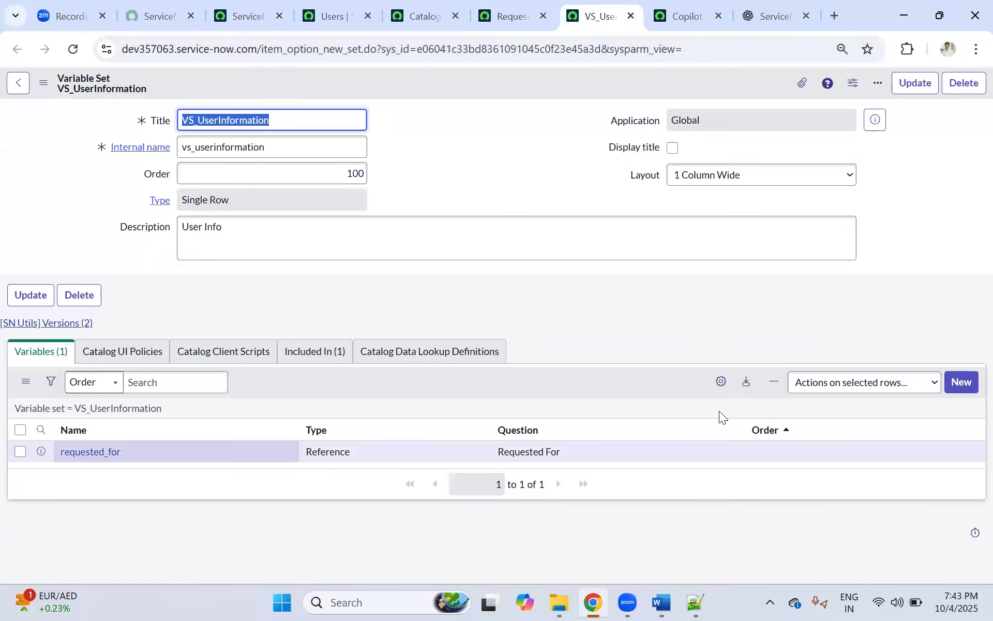
Personalize the variables list columns so that Question comes first, ahead of Name and Type.
left_click(721, 383)
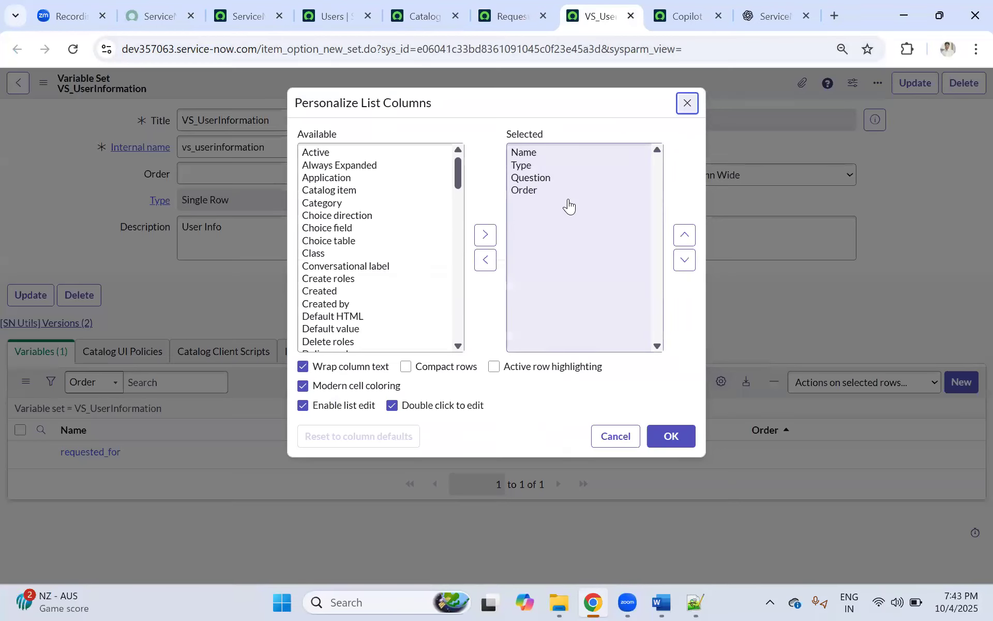
left_click(533, 179)
left_click(684, 235)
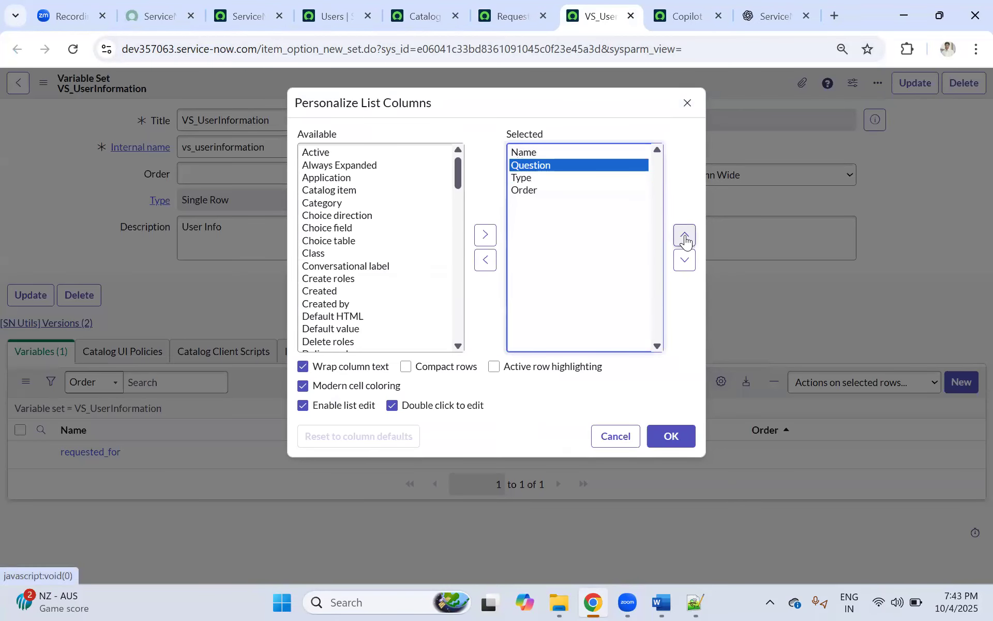
left_click(685, 234)
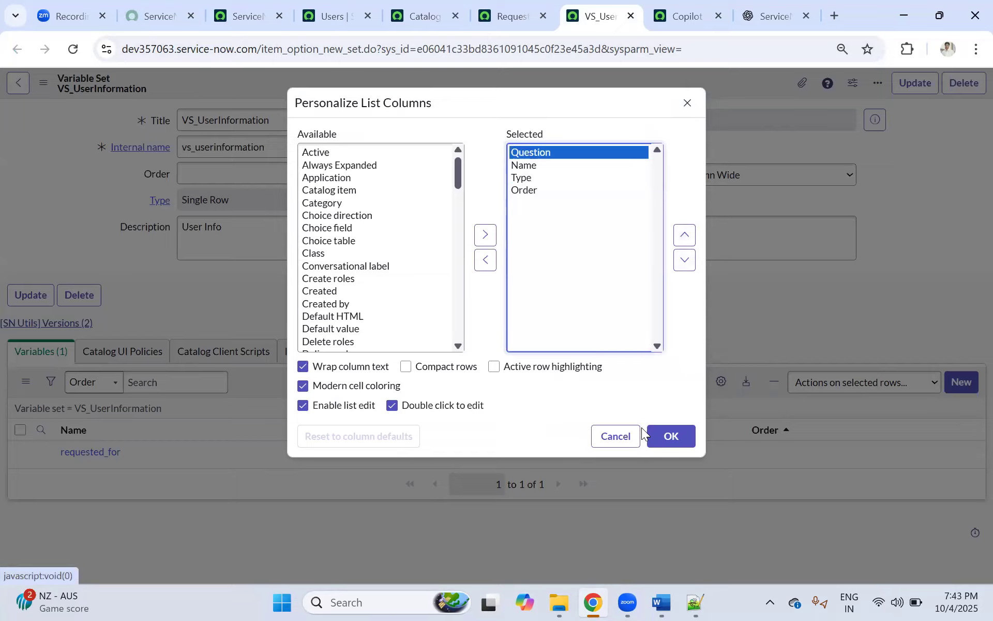
left_click(526, 171)
left_click(677, 436)
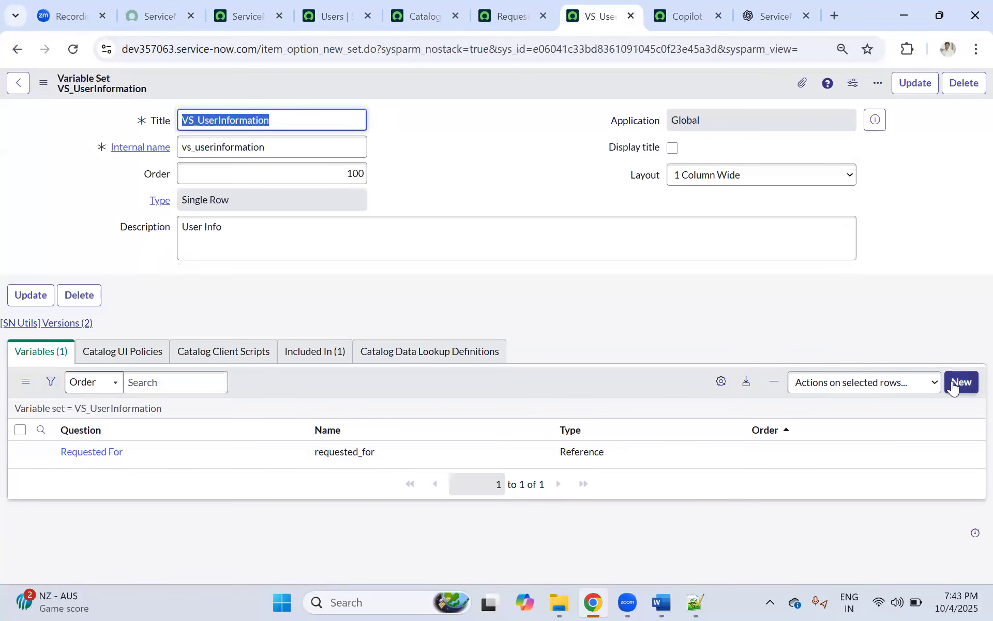
Create a new variable in the set with type Reference and the question Requested By.
left_click(961, 382)
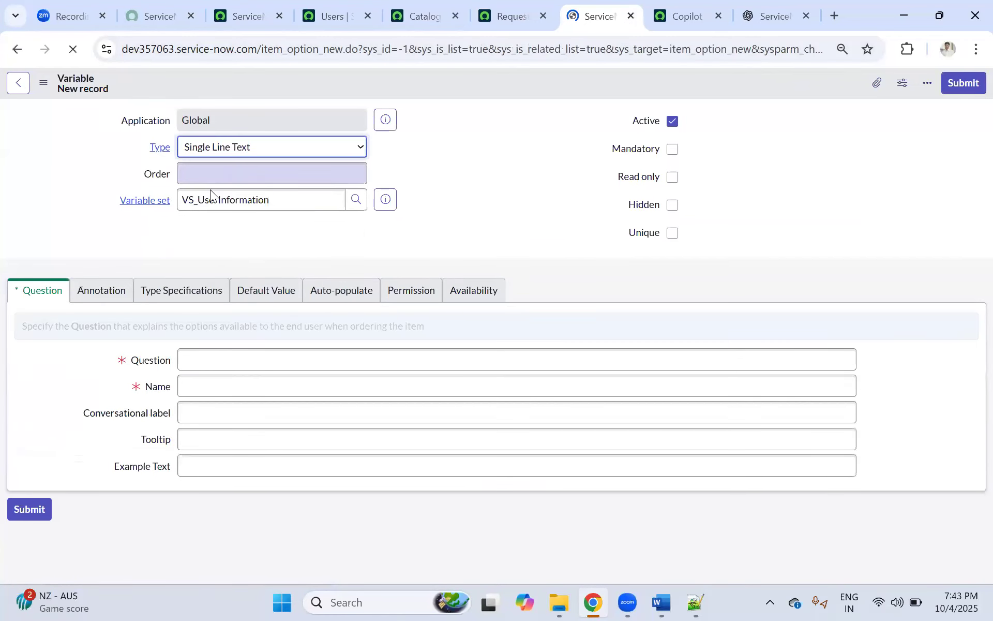
left_click(217, 145)
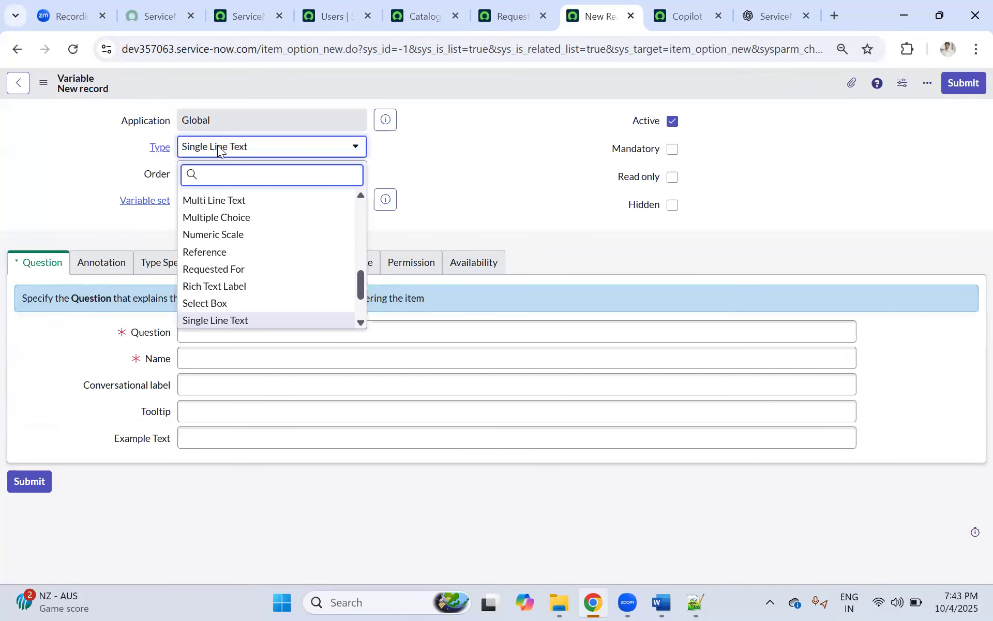
type("ref")
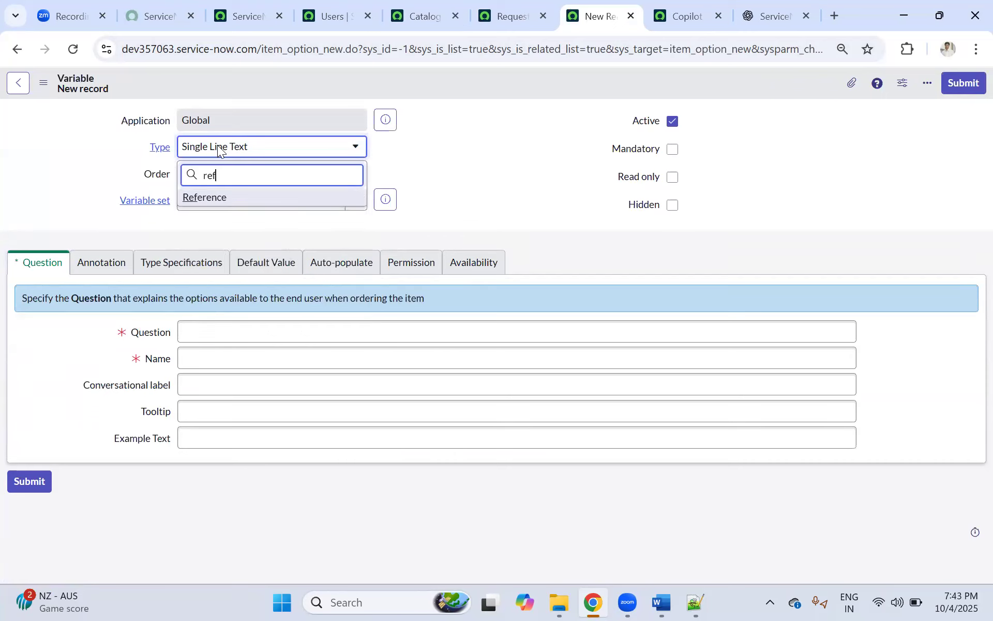
left_click(192, 198)
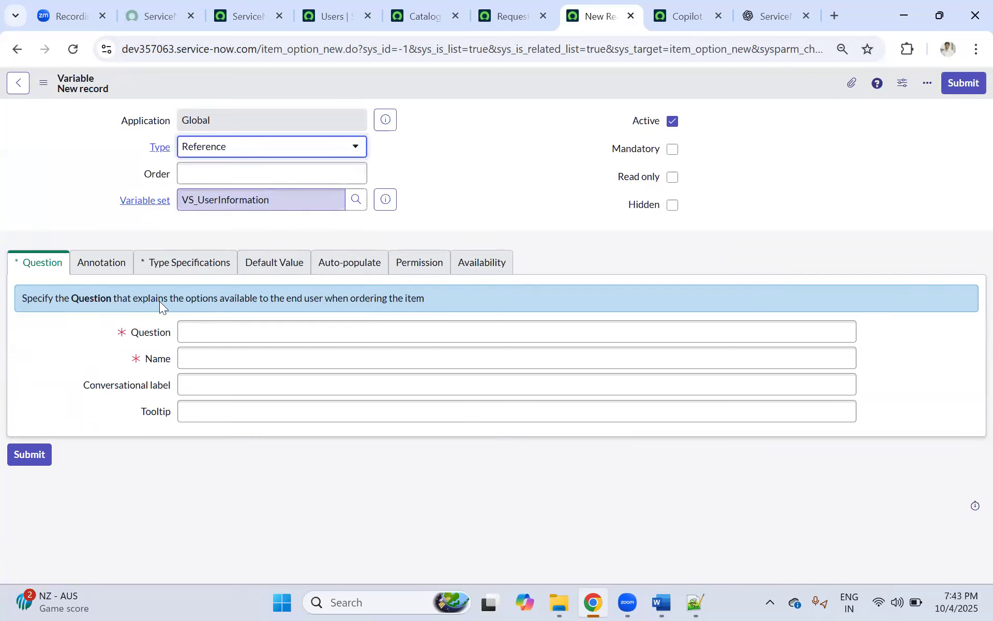
left_click(243, 329)
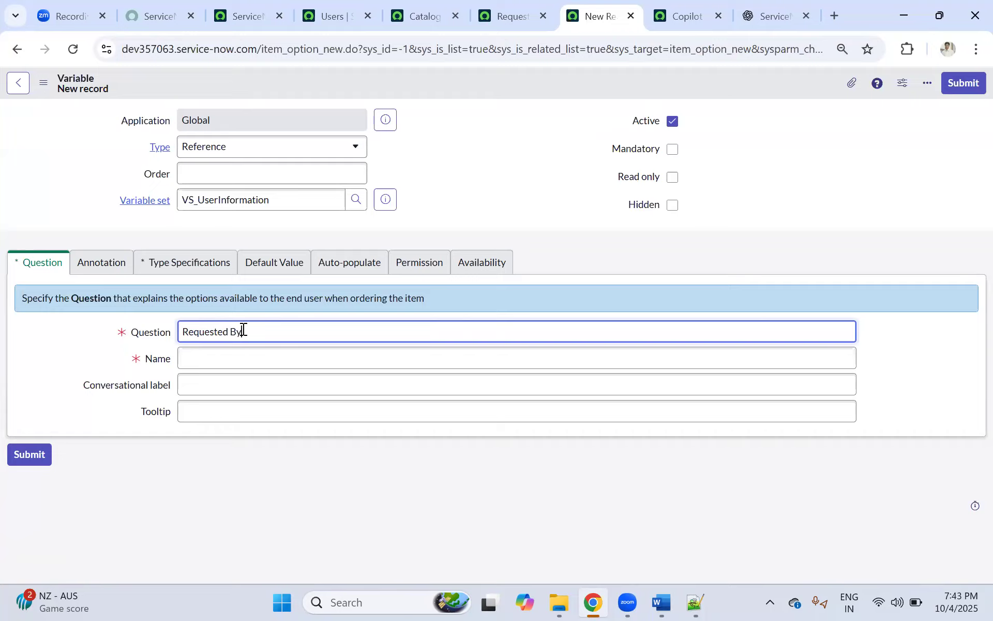
left_click(474, 158)
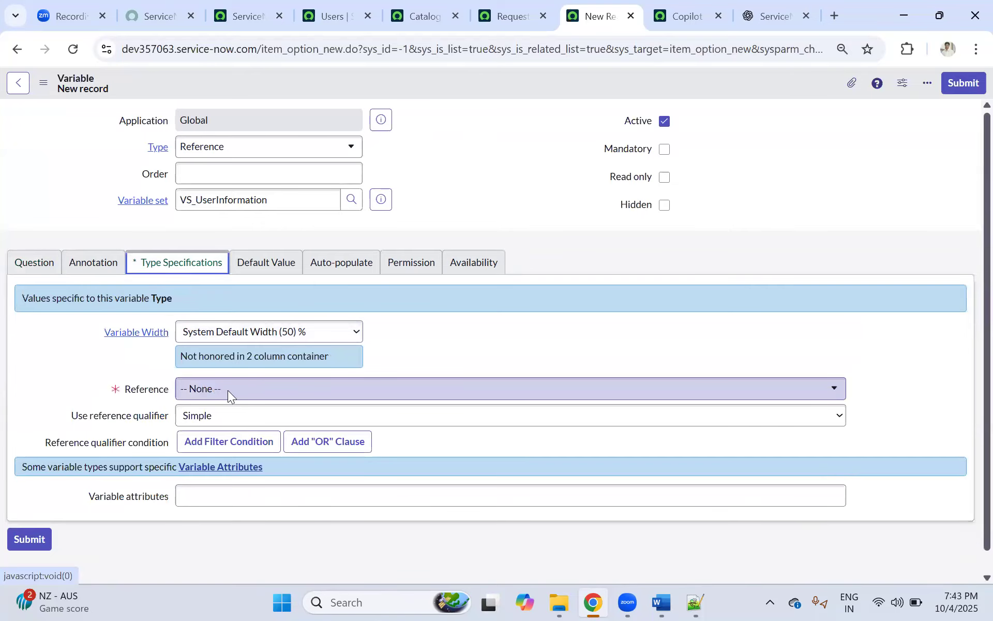
Set the Requested By variable's reference table to User [sys_user] in its type specifications.
left_click(228, 390)
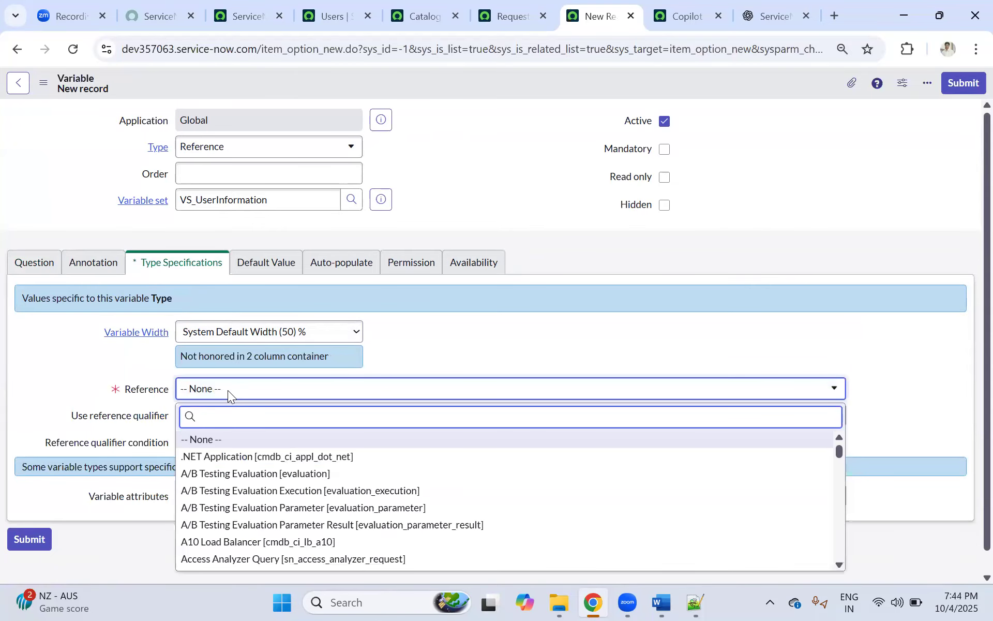
type("sys_user")
scroll(258, 475, "down", 15)
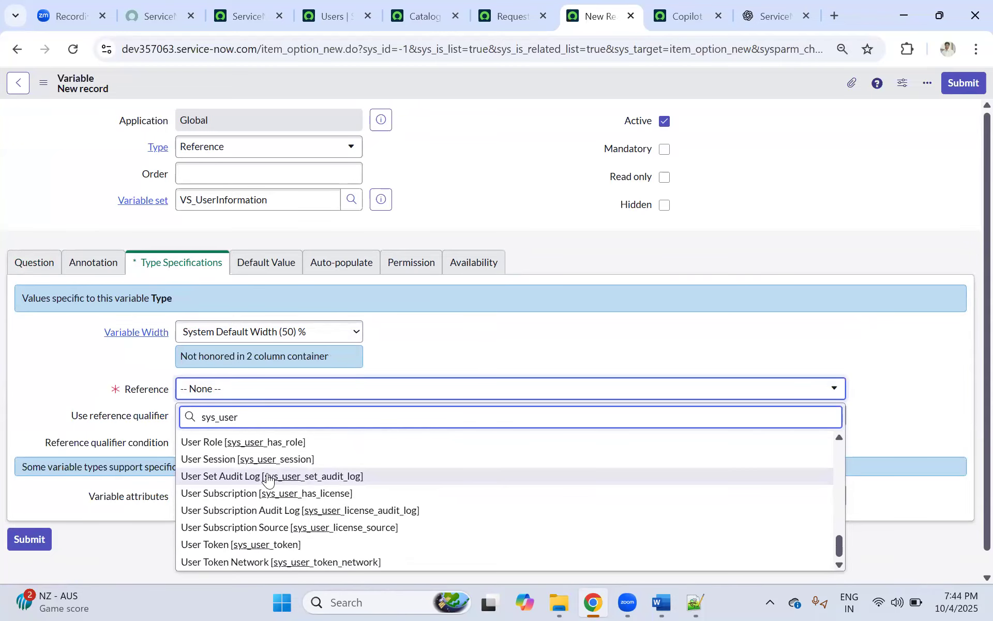
scroll(268, 478, "up", 5)
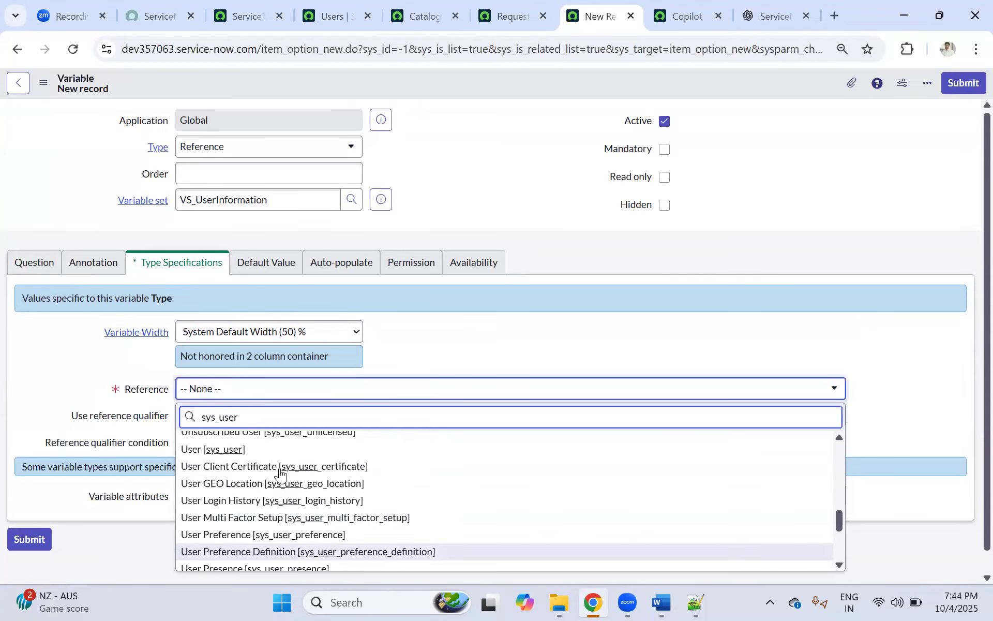
left_click(220, 521)
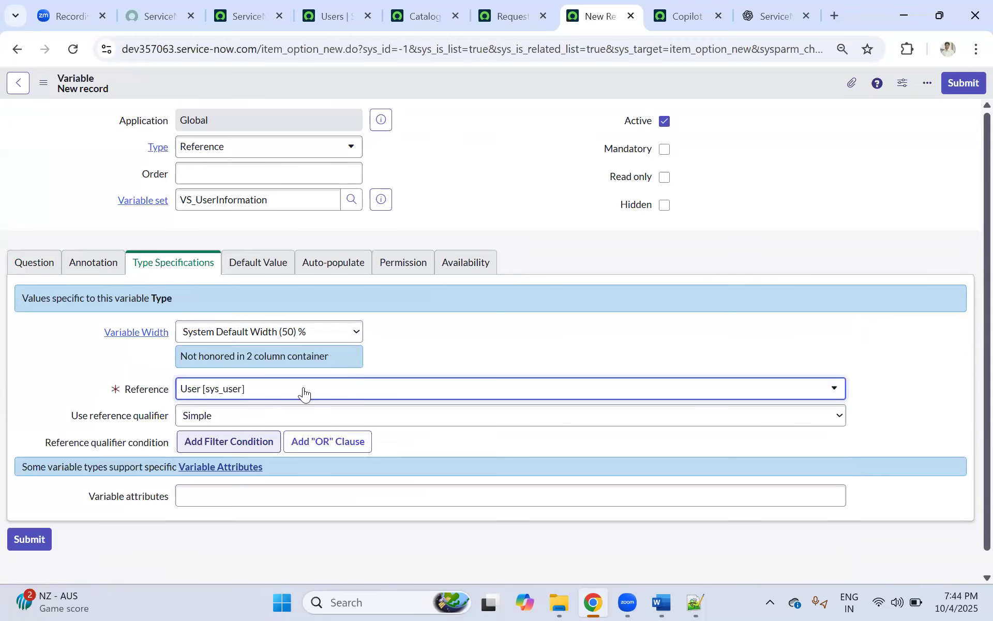
Add the reference qualifier condition Active is true to the Requested By variable.
left_click(265, 448)
left_click(238, 472)
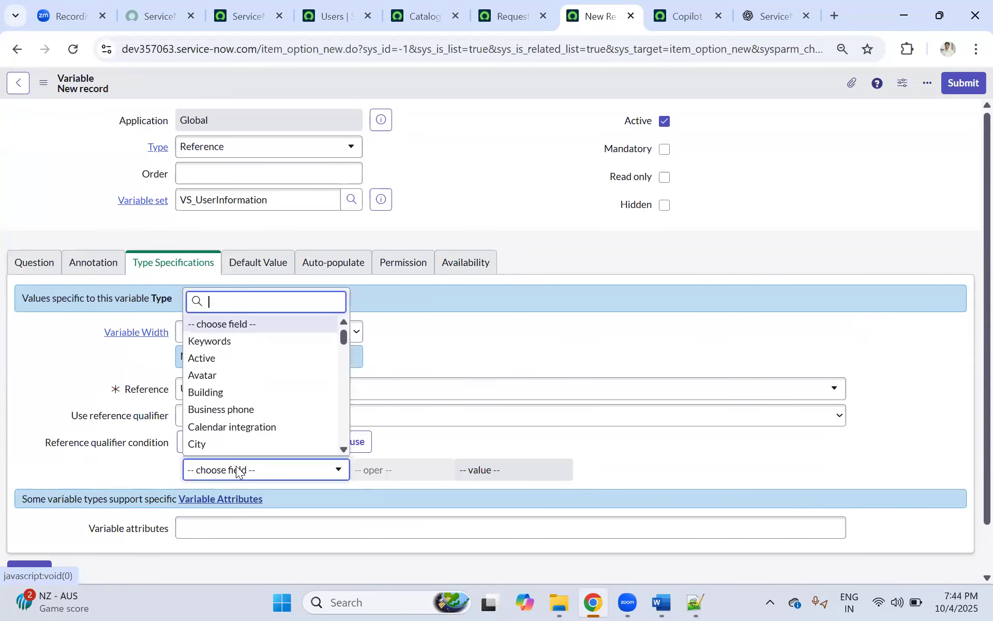
type("ac")
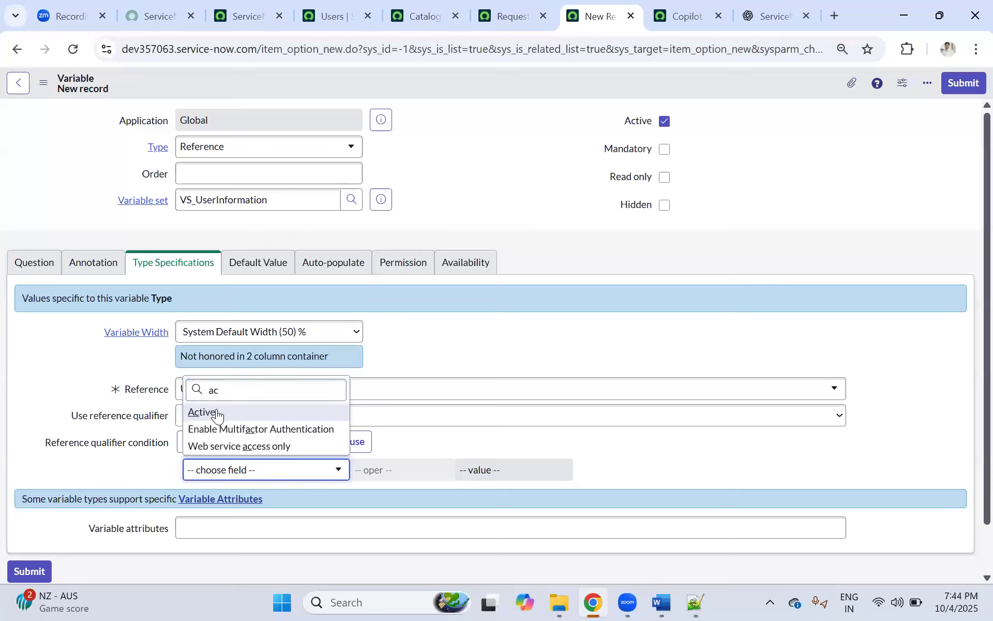
key("Return")
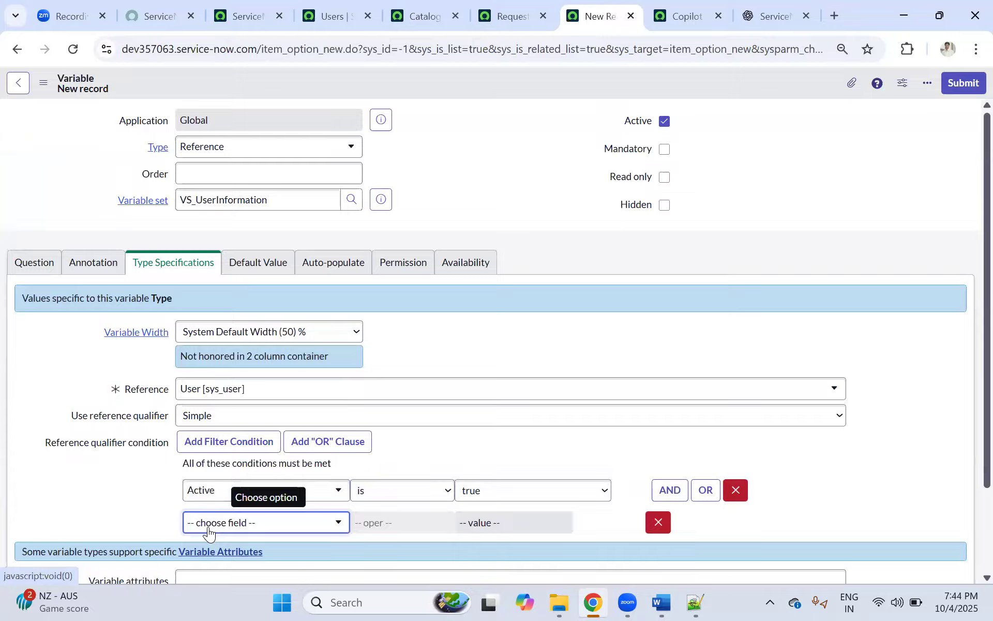
Add a second reference qualifier condition requiring that Email is not empty.
left_click(209, 524)
type("ea")
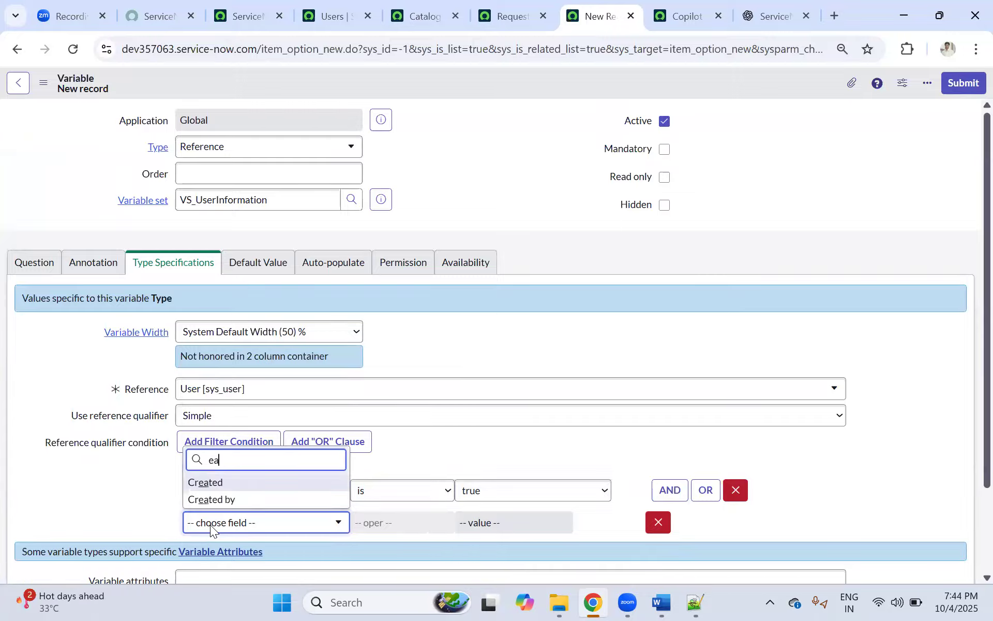
key("BackSpace")
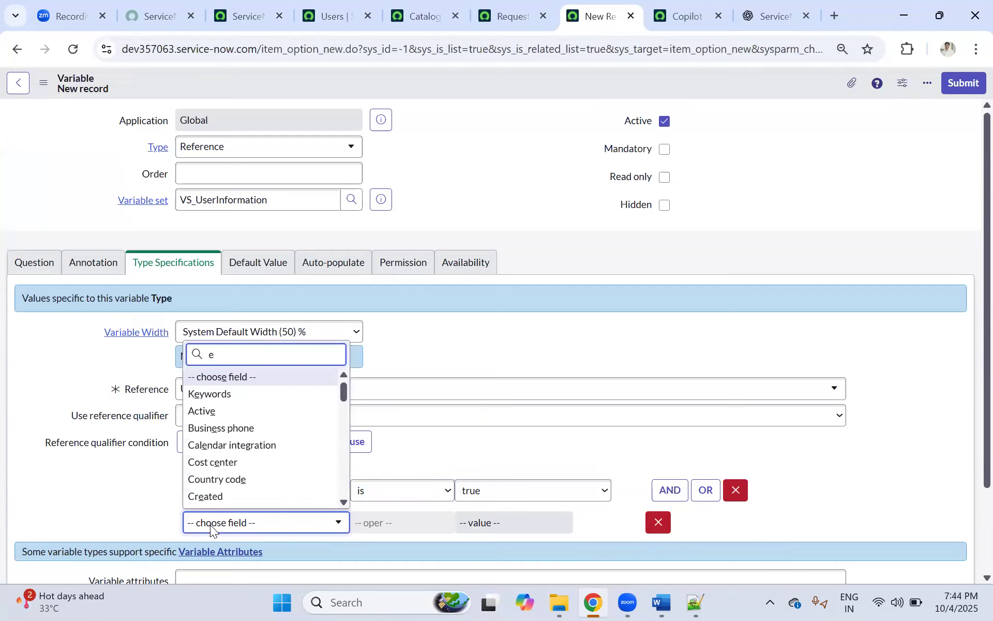
type("mail")
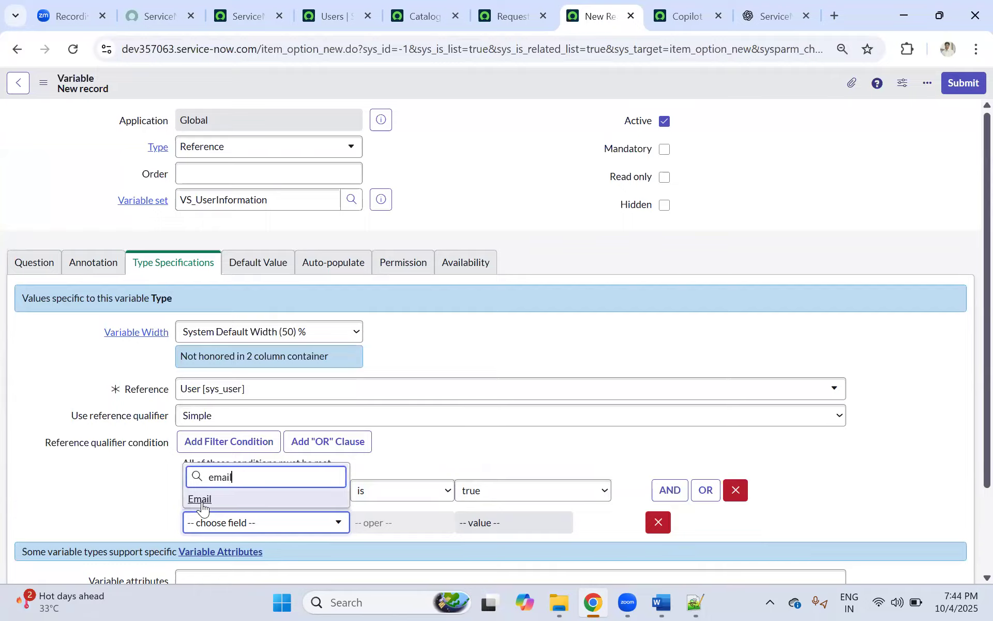
key("Return")
left_click(408, 523)
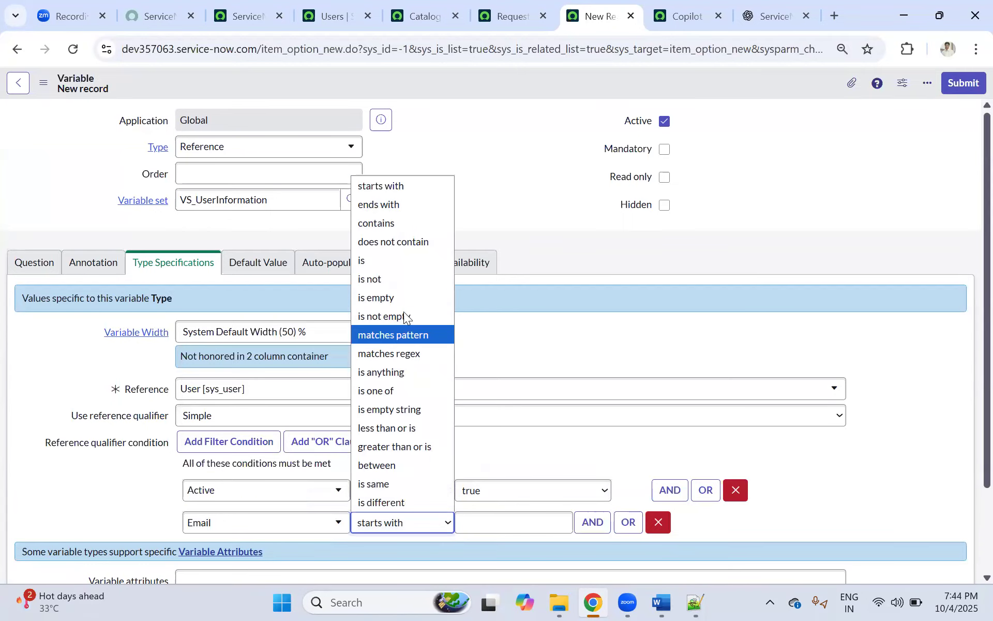
left_click(390, 318)
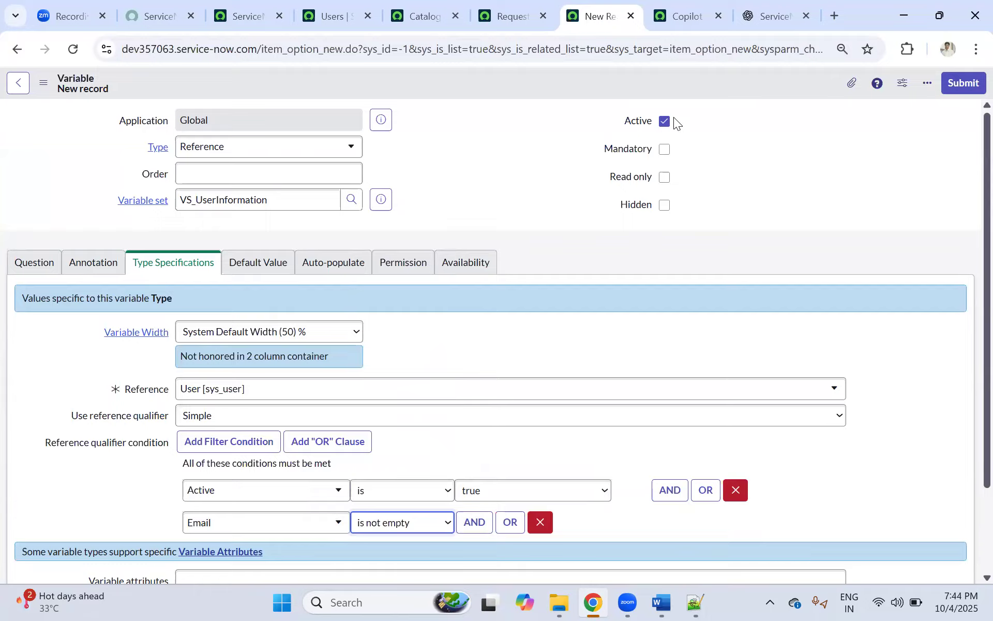
Save the Requested By variable record, make it mandatory and save the change.
right_click(646, 88)
left_click(649, 86)
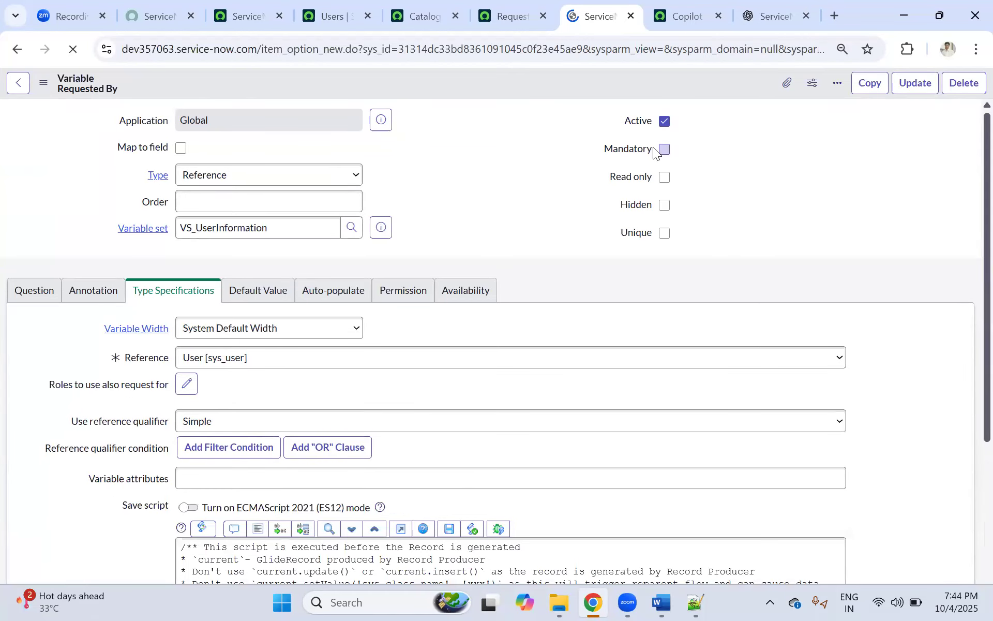
left_click(664, 149)
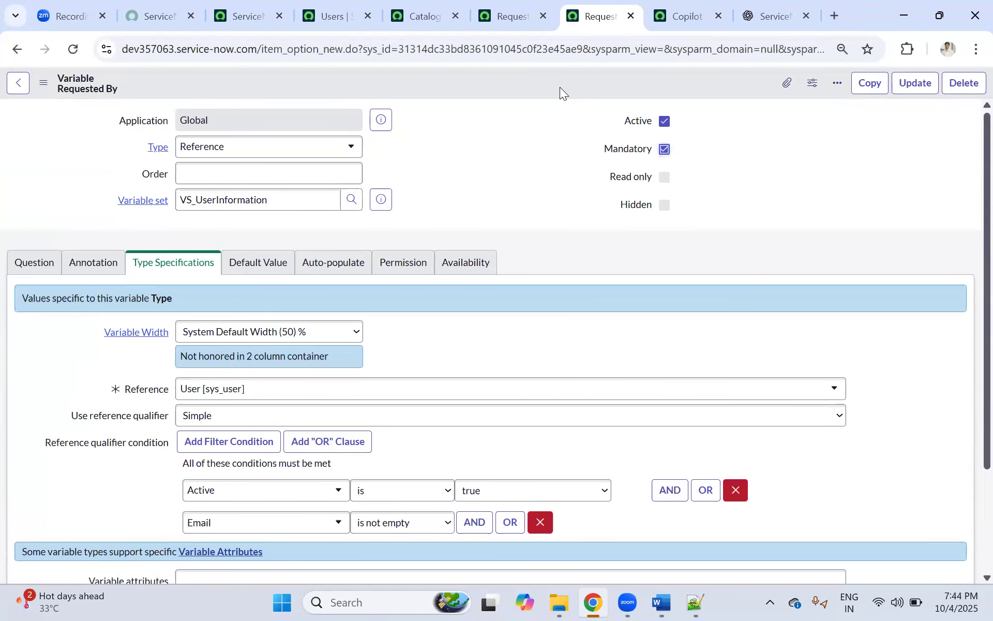
right_click(545, 83)
left_click(568, 91)
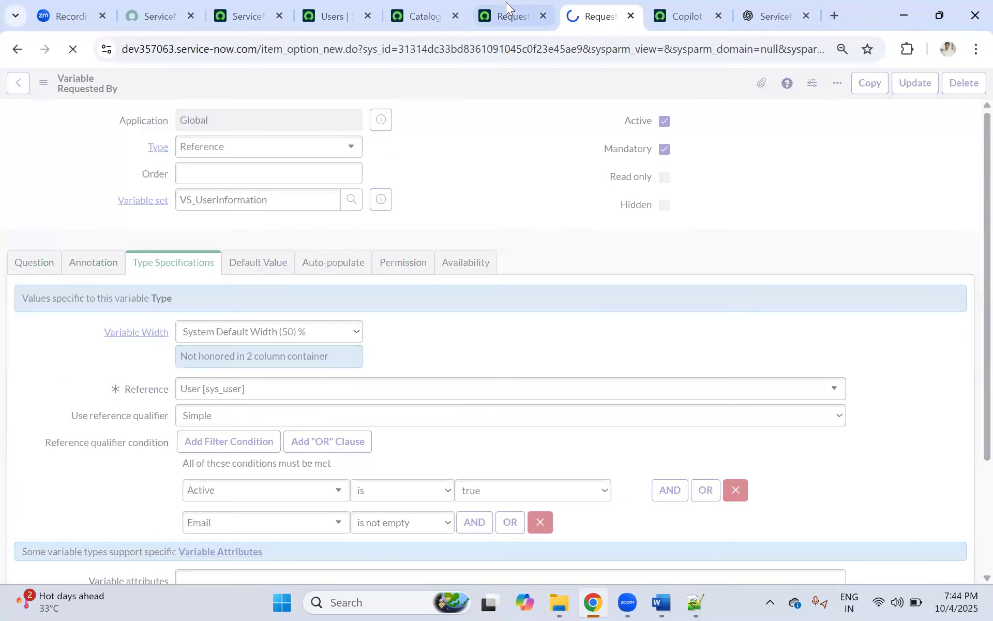
Return to the Requested For variable record and save it.
left_click(507, 15)
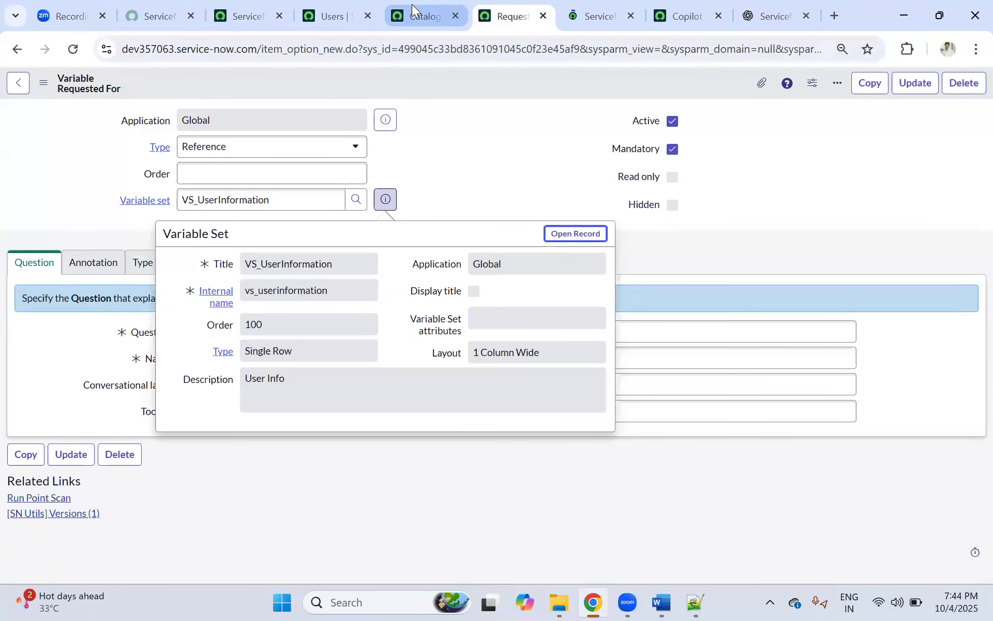
left_click(410, 13)
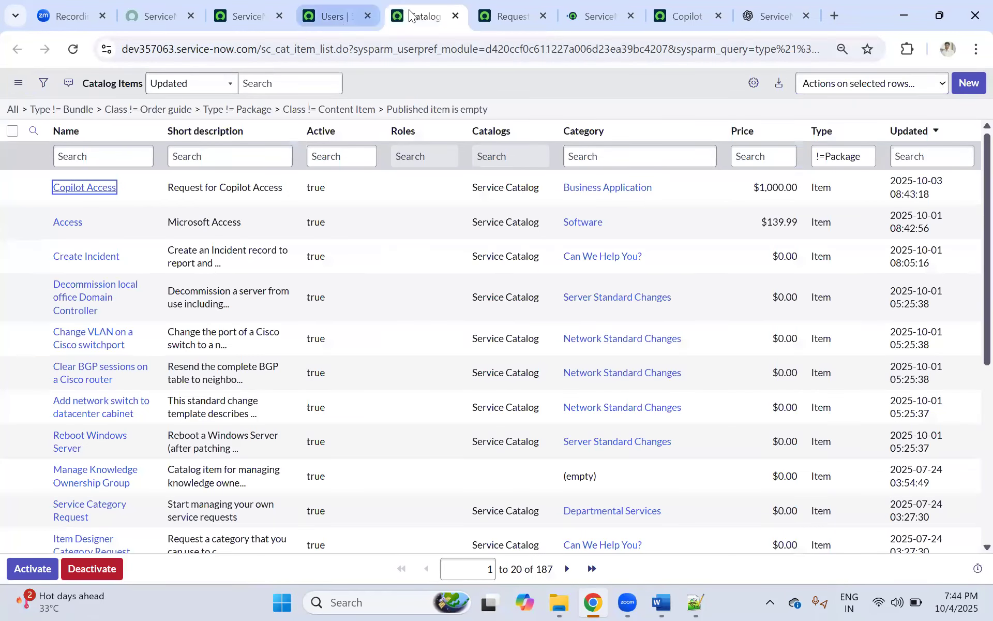
left_click(517, 7)
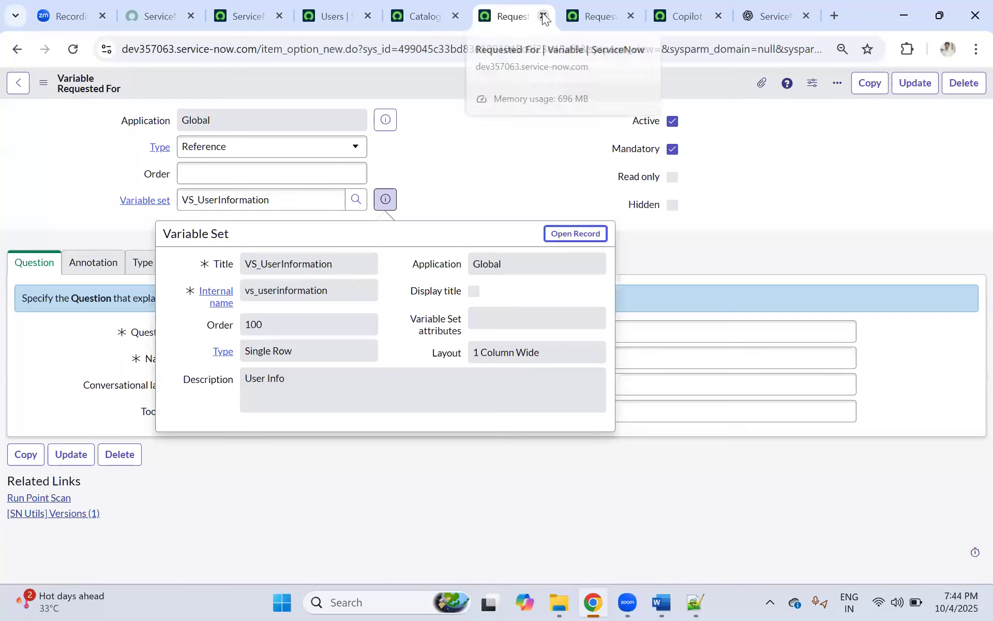
left_click(543, 17)
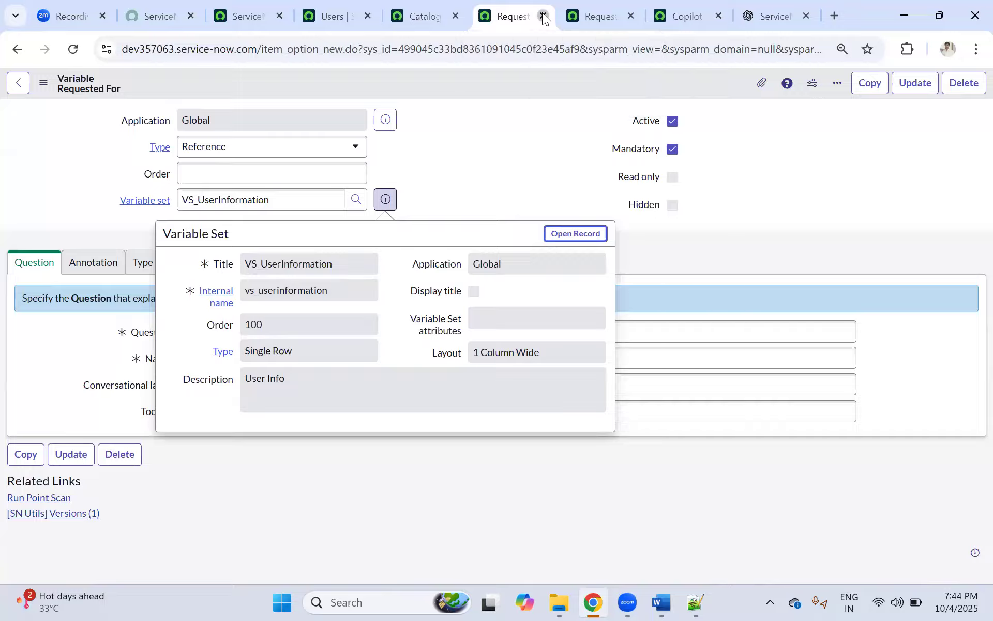
left_click(628, 148)
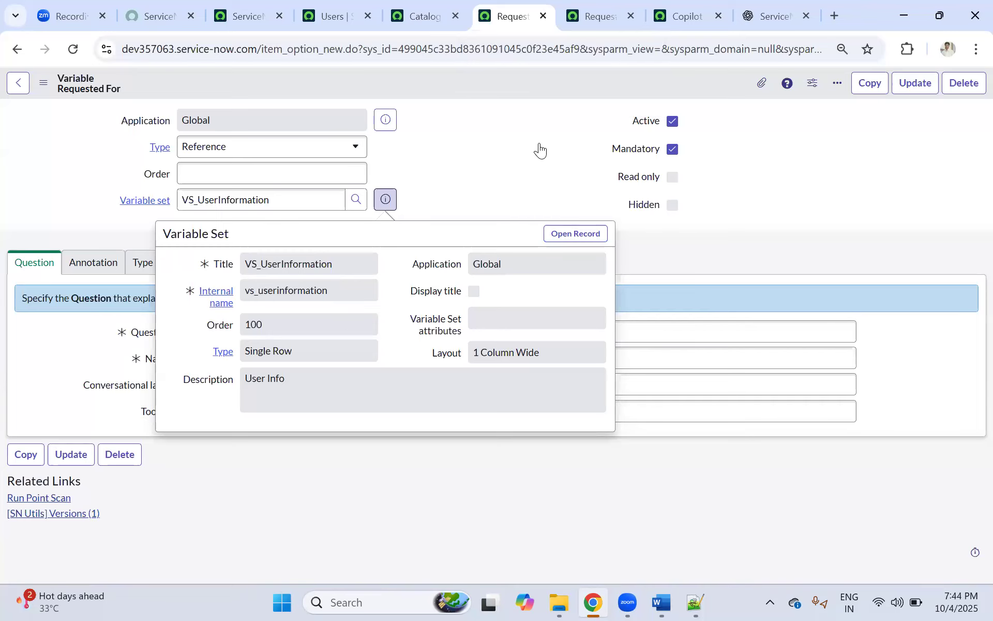
right_click(512, 81)
left_click(530, 92)
Close the Requested For and Requested By variable records and return to the Catalog Items list.
left_click(600, 12)
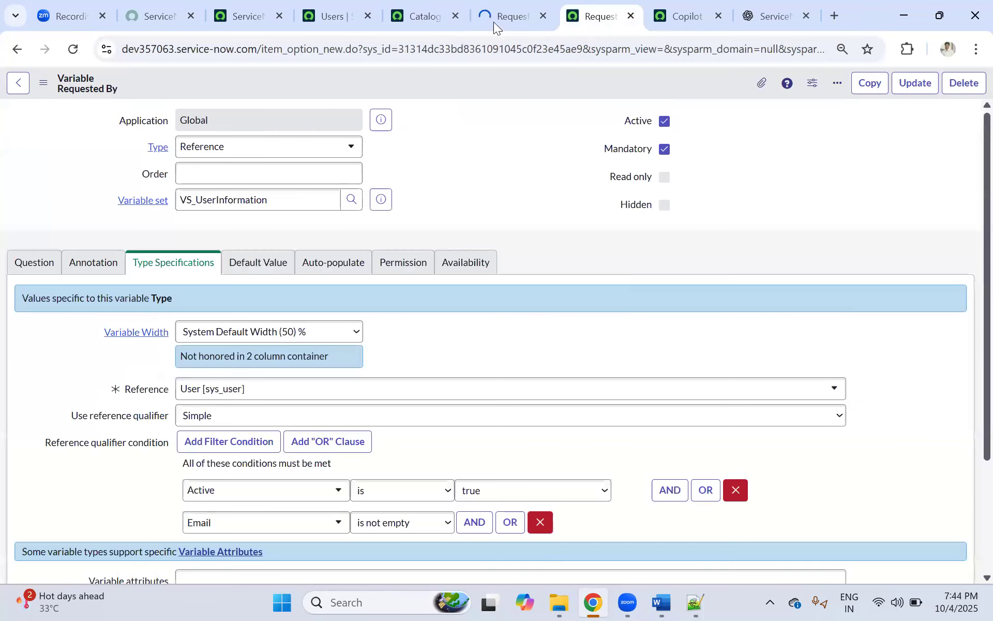
left_click(499, 16)
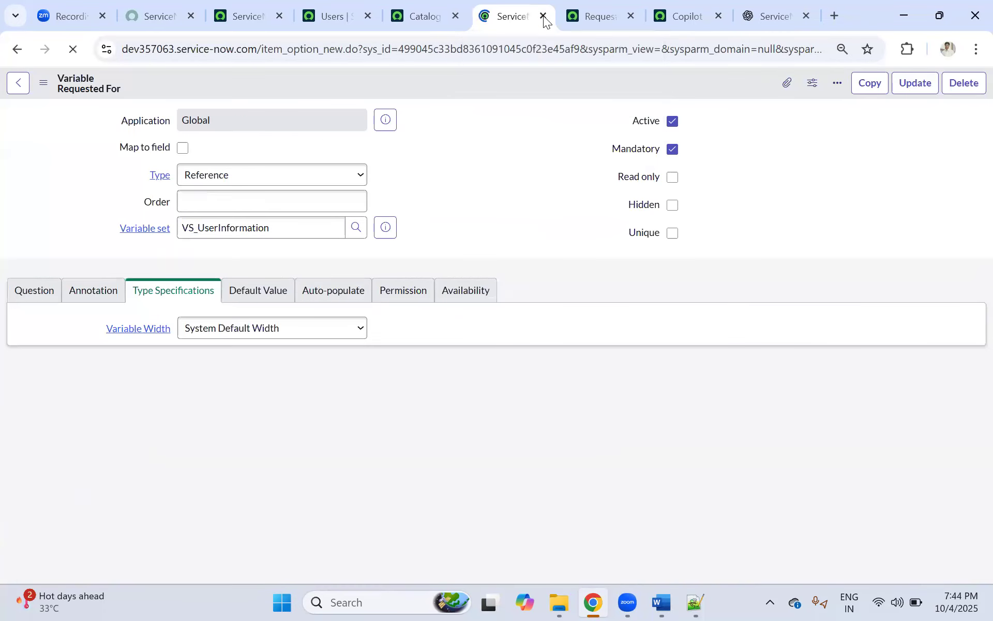
left_click(543, 16)
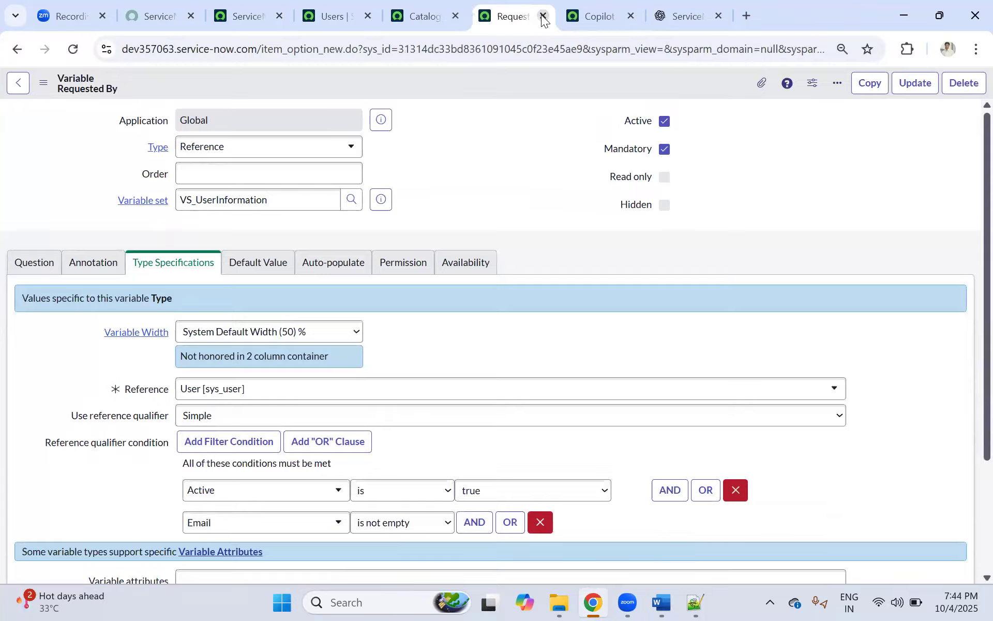
left_click(543, 16)
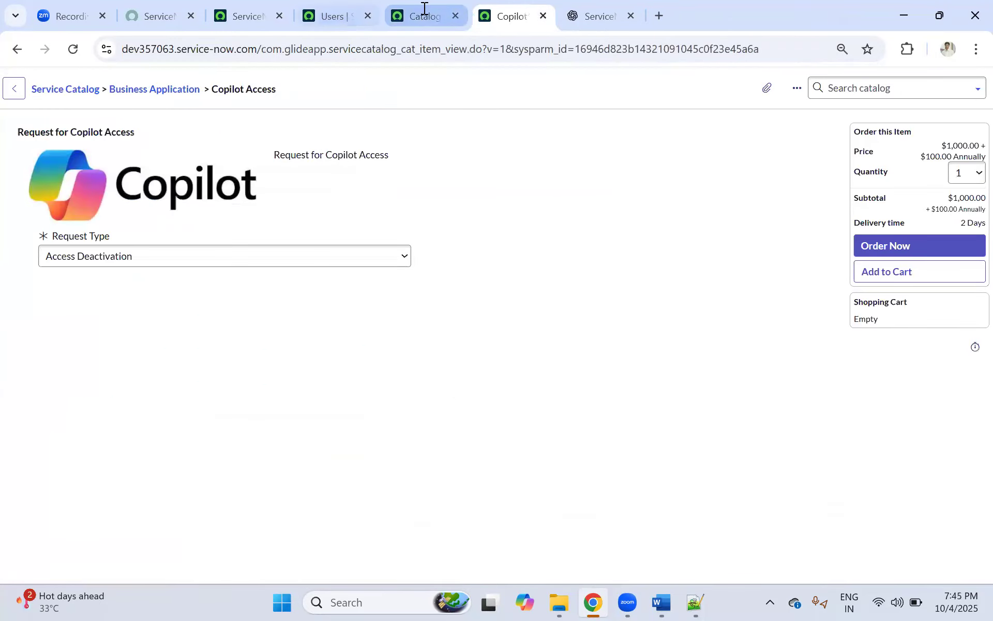
left_click(423, 8)
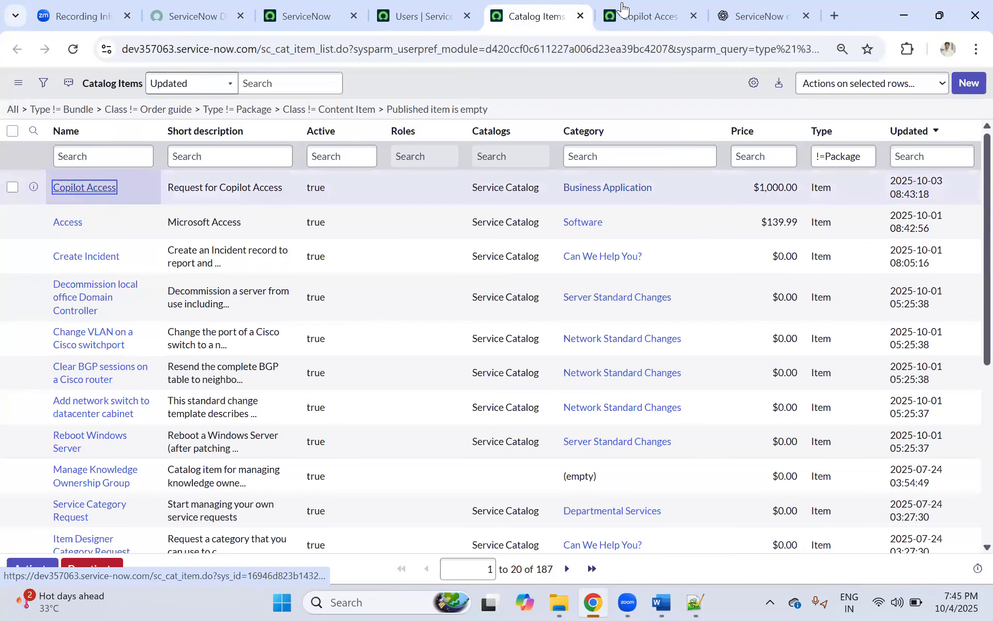
Go to the Copilot Access catalog item record and check the order values of its variables and variable sets.
left_click(572, 12)
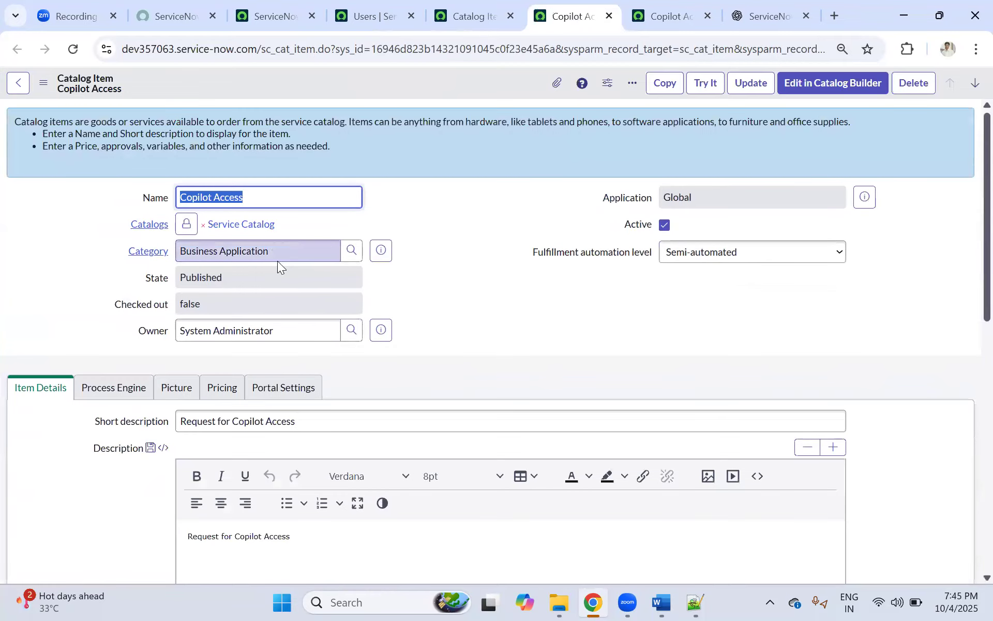
scroll(277, 261, "down", 10)
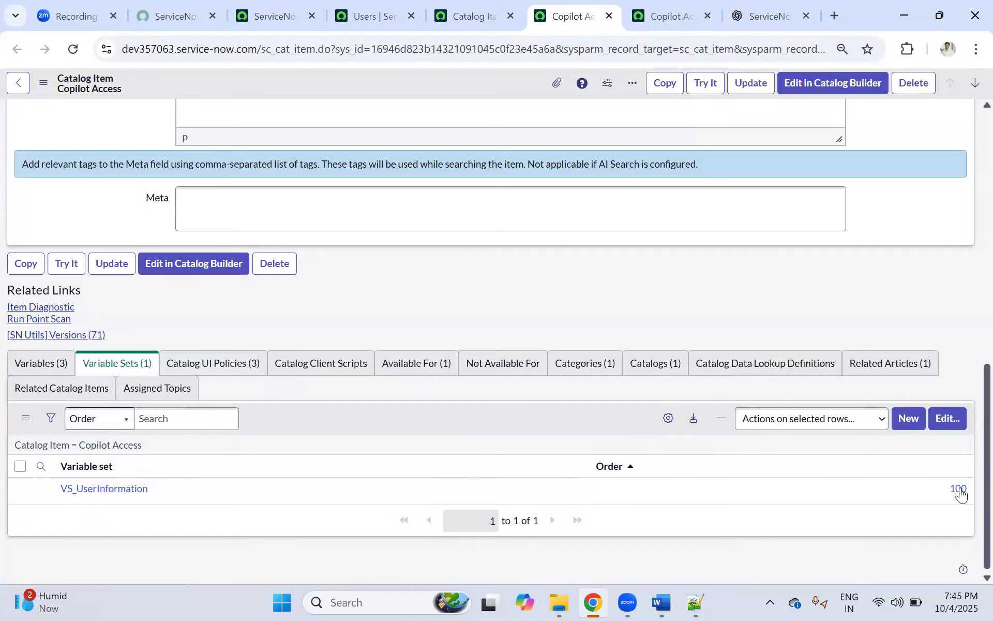
left_click(41, 363)
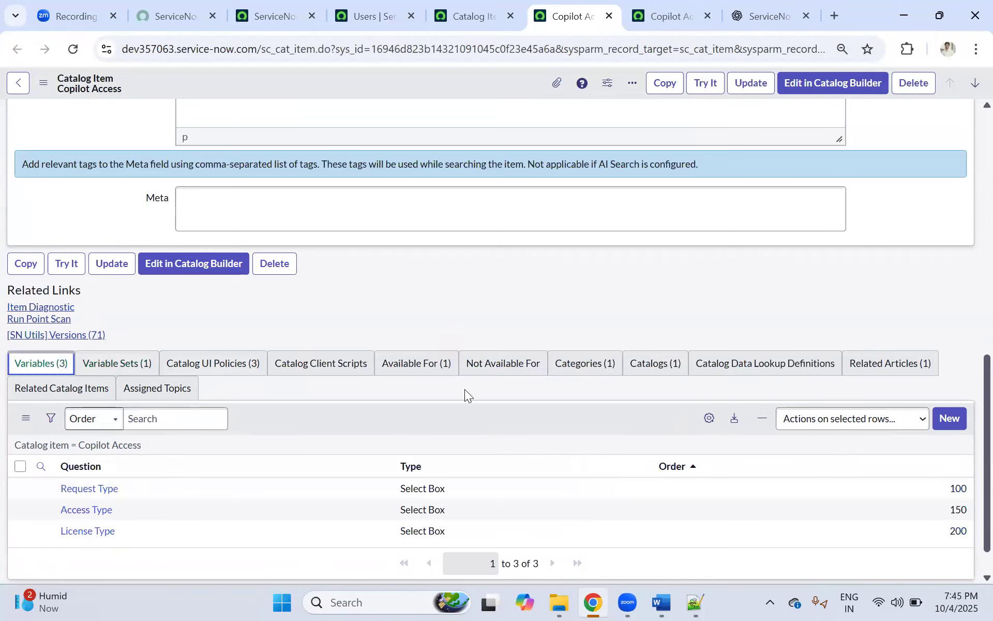
scroll(827, 448, "down", 1)
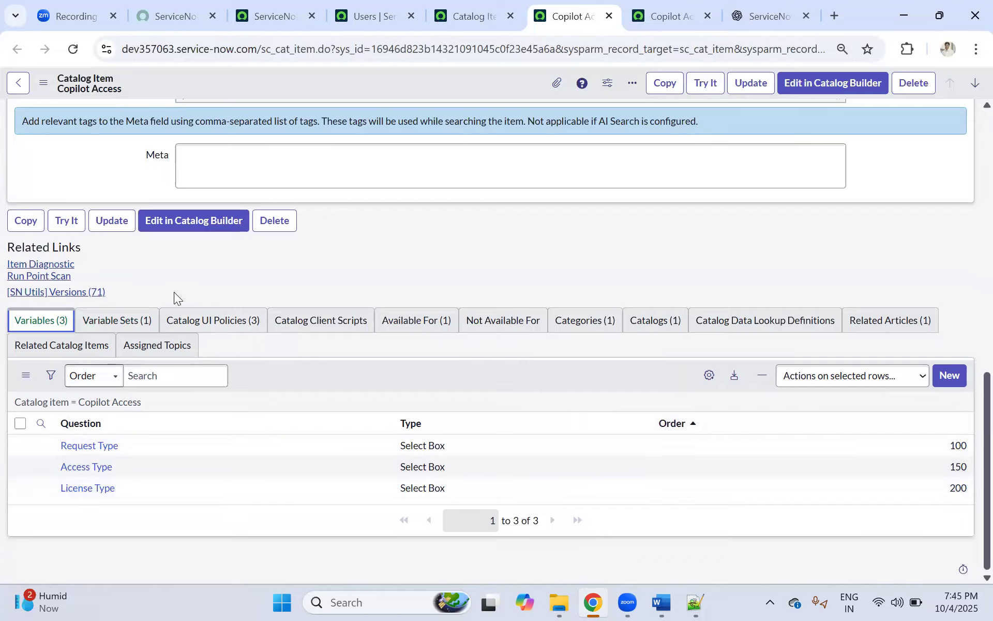
left_click(127, 328)
Set the VS_UserInformation variable set's order to 50 on the Copilot Access item and reload the request form to check the field order.
double_click(942, 488)
left_click(692, 17)
left_click(74, 50)
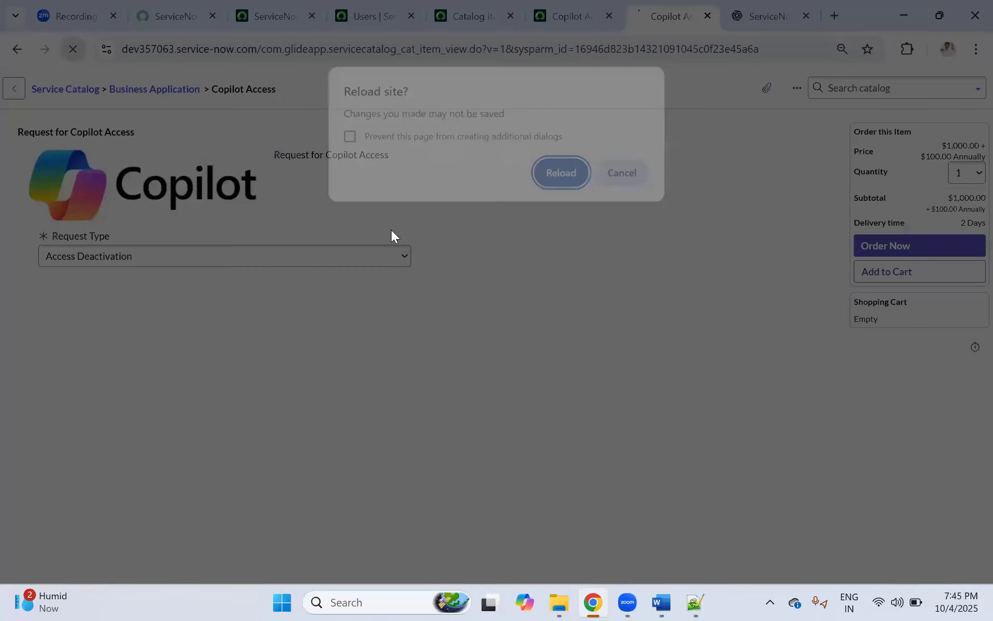
left_click(563, 173)
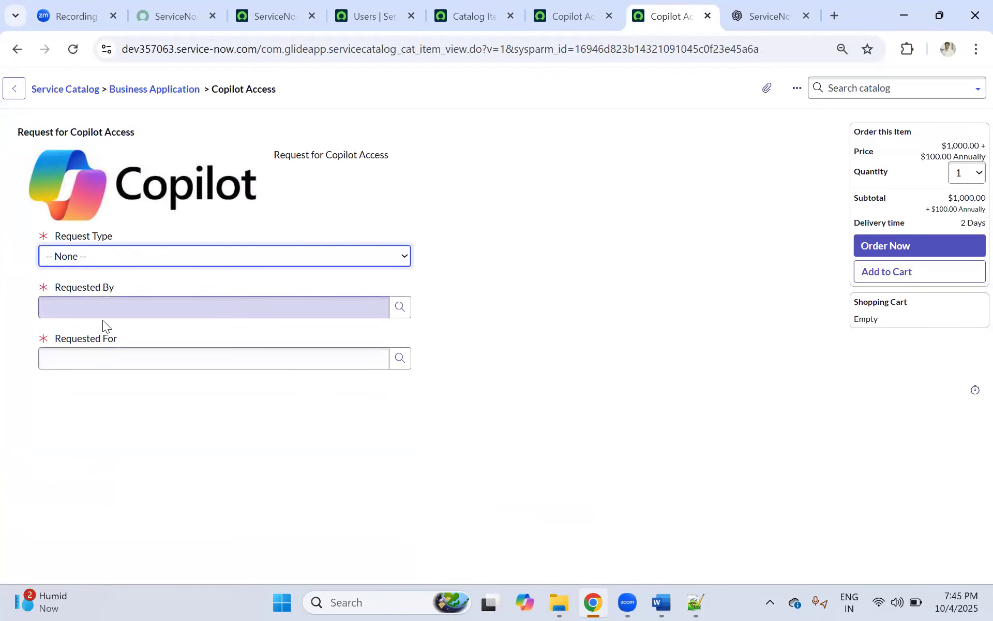
left_click(569, 17)
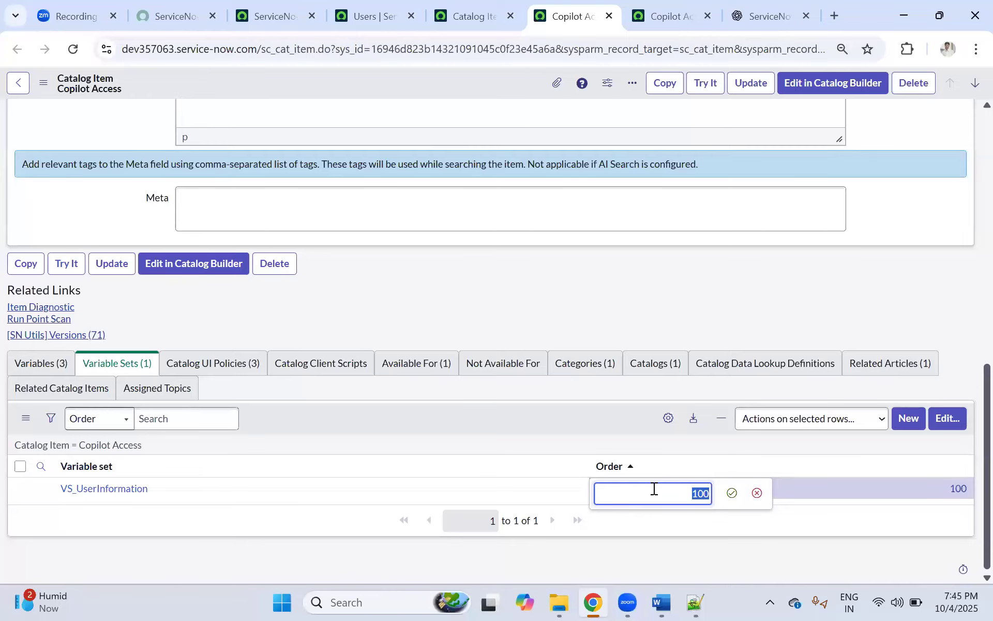
type("0")
left_click(732, 493)
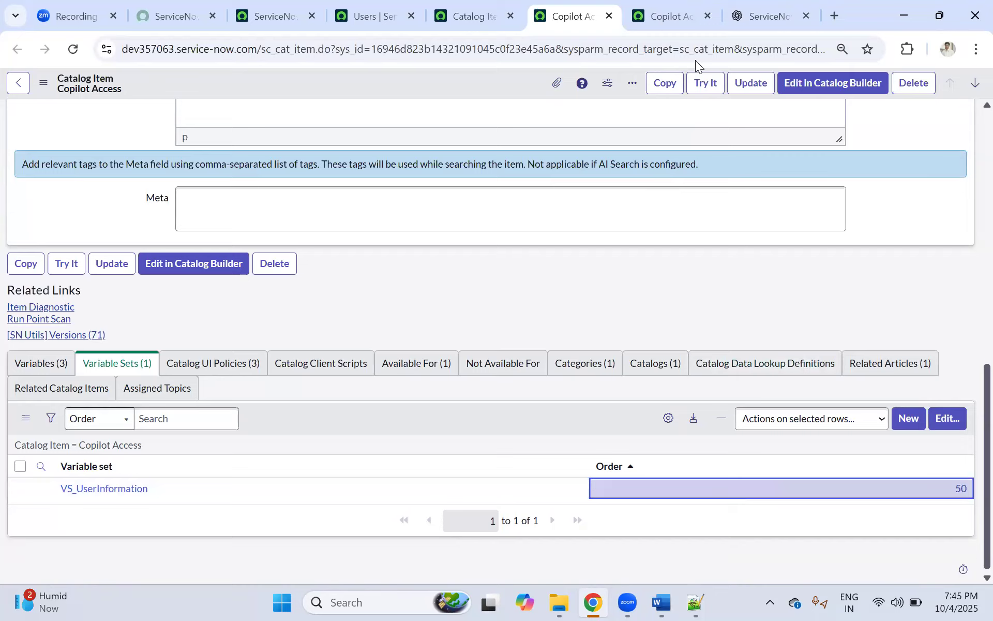
left_click(665, 17)
left_click(73, 49)
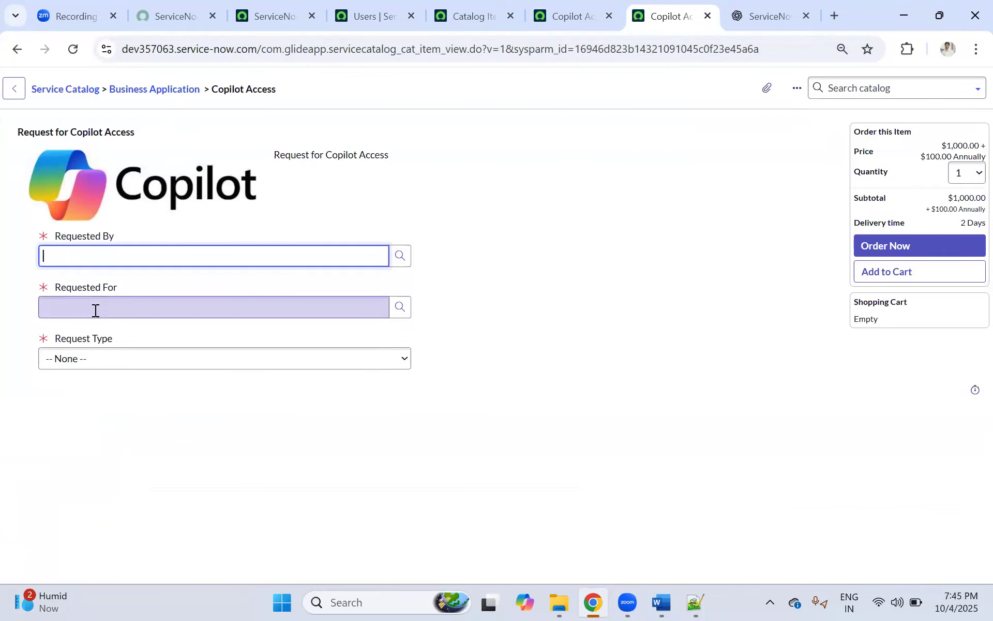
Open the VS_UserInformation variable set and set the order of Requested For to 50 and Requested By to 100.
left_click(569, 16)
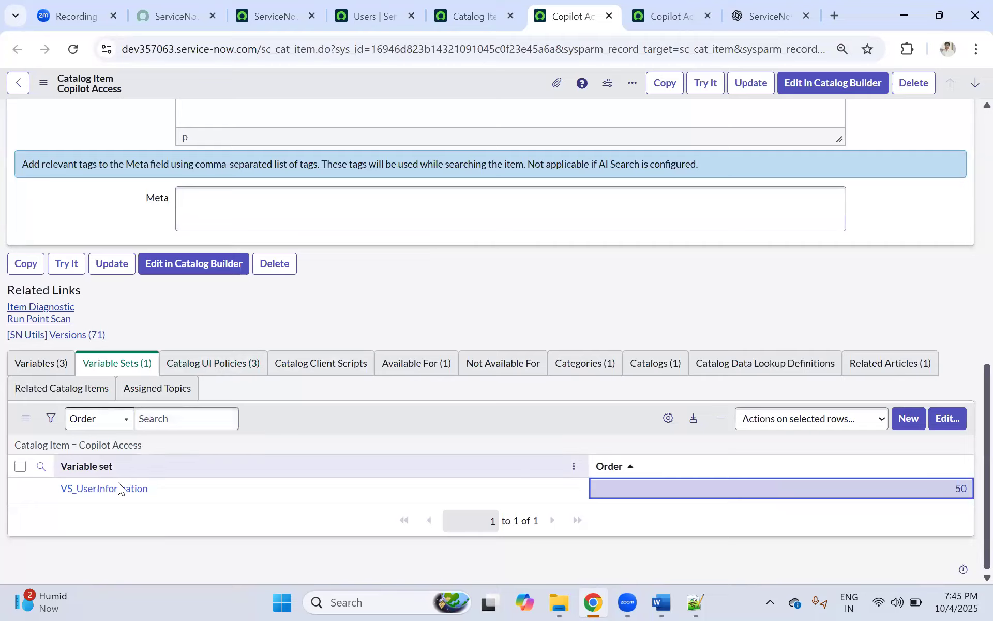
middle_click(105, 489)
left_click(564, 20)
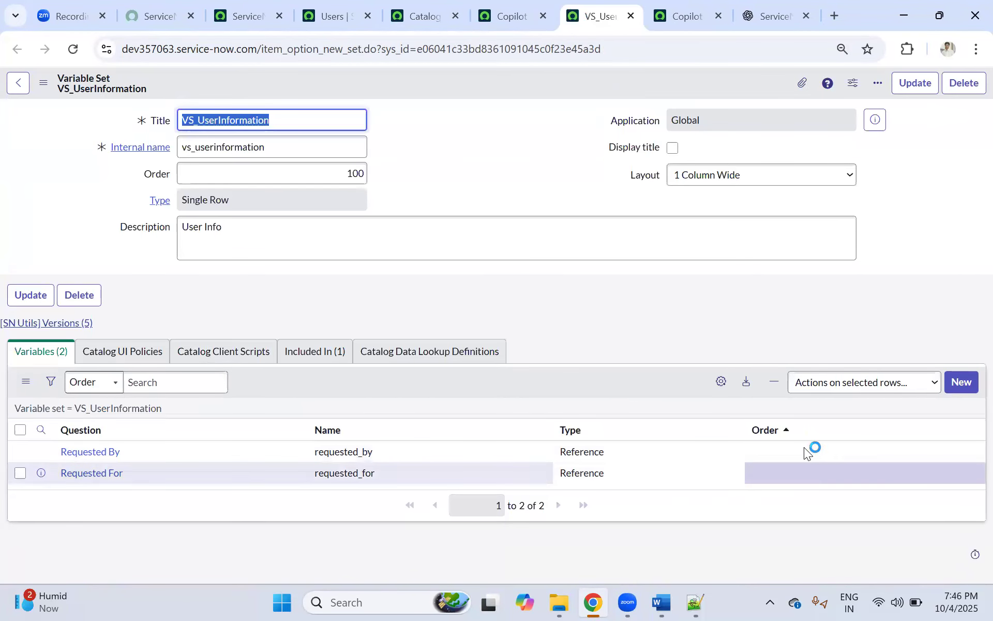
double_click(777, 473)
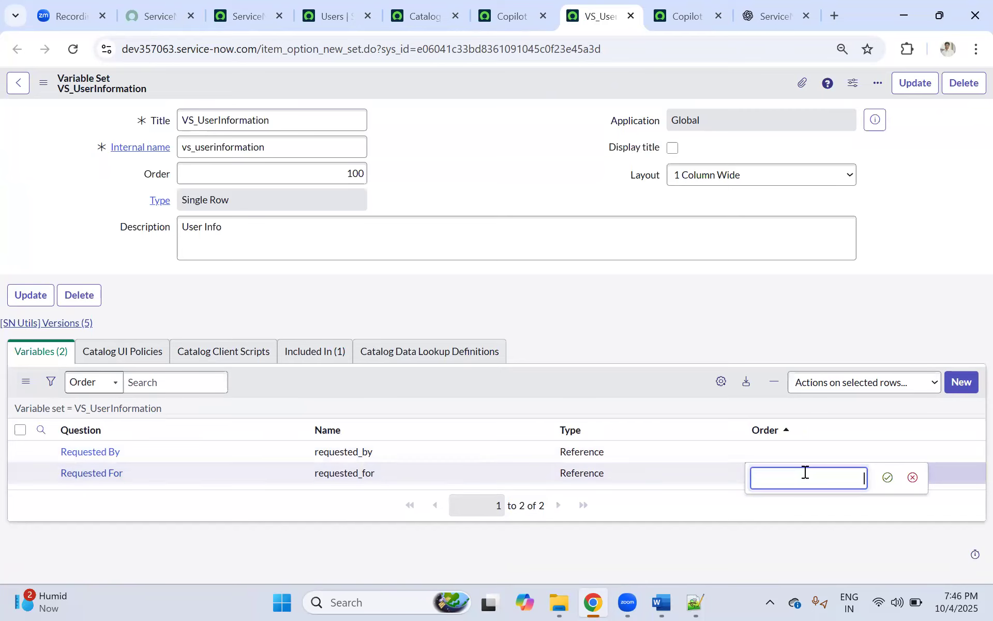
type("50")
left_click(887, 477)
double_click(803, 450)
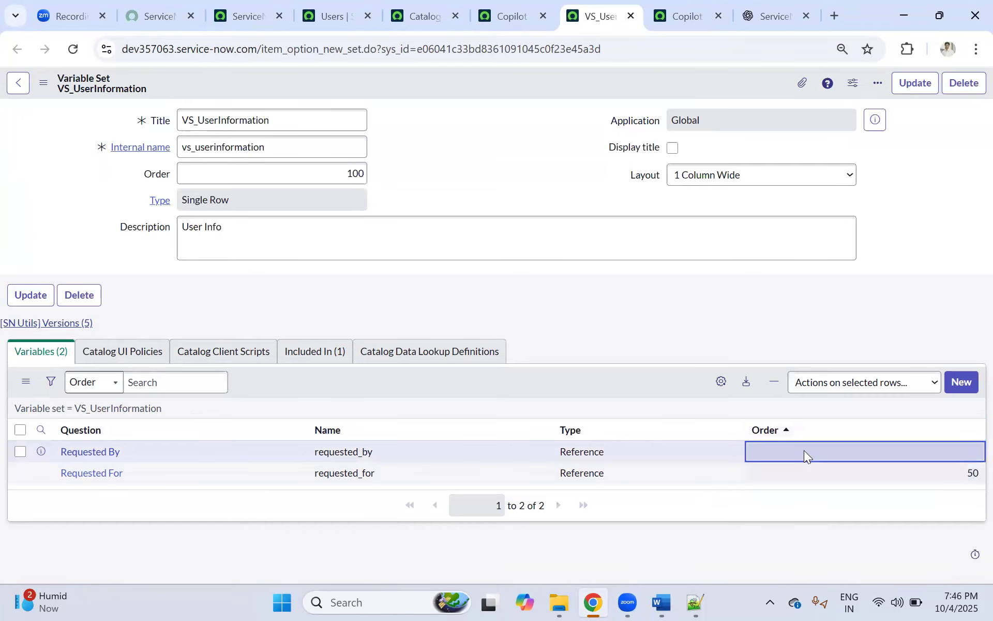
type("100")
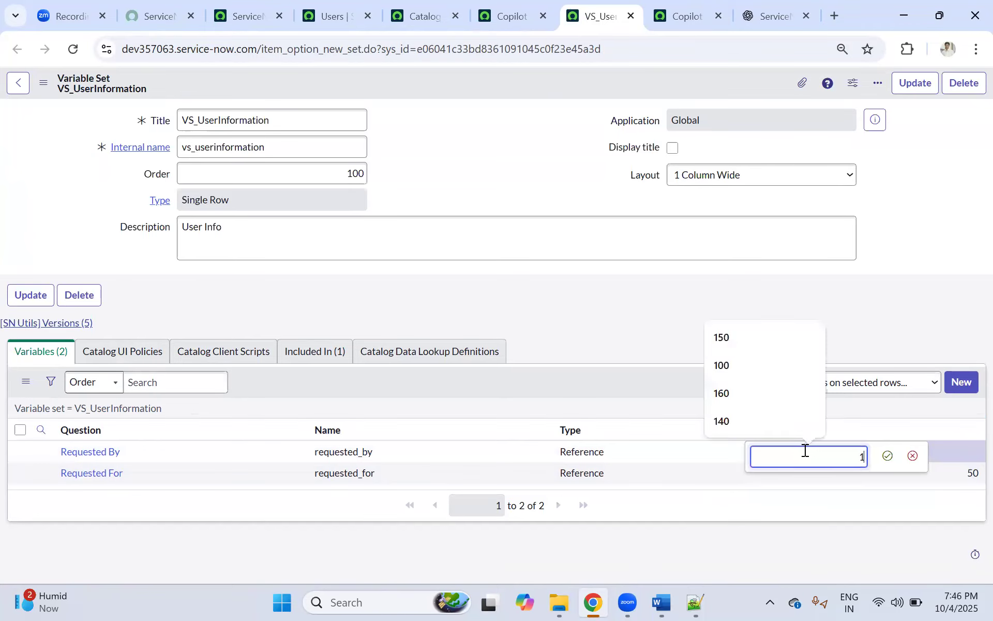
left_click(886, 457)
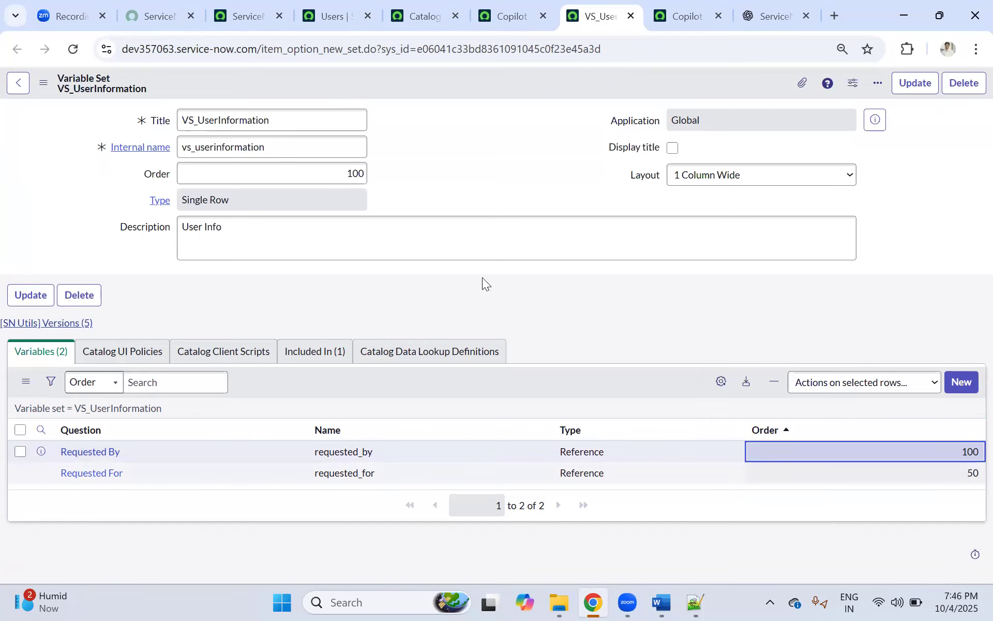
Set the variable set record's own order to 50, save it, and reload the Copilot Access request form.
double_click(364, 173)
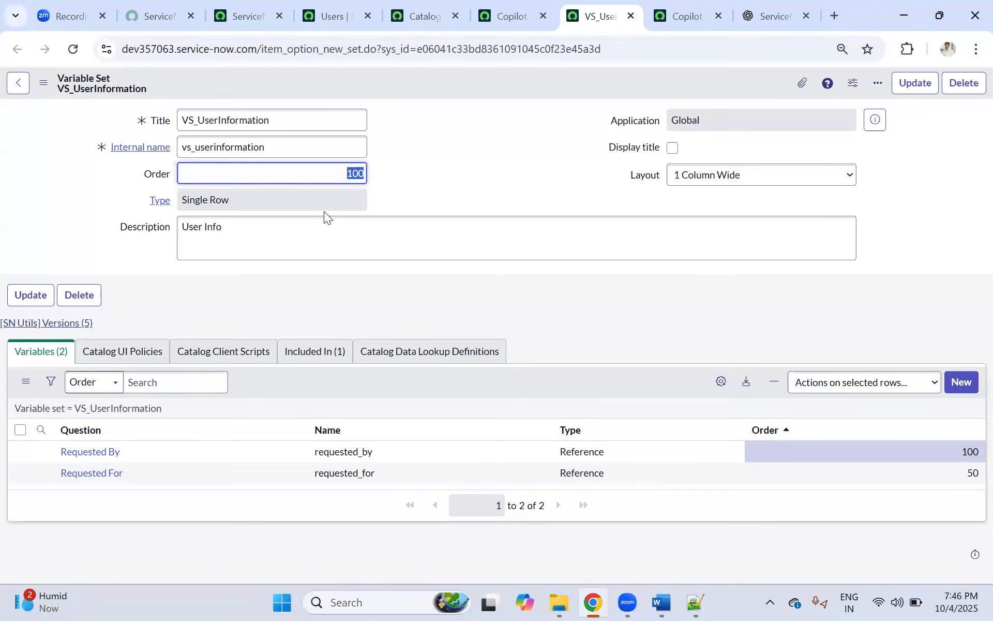
type("50")
right_click(433, 83)
left_click(457, 91)
left_click(668, 11)
left_click(72, 48)
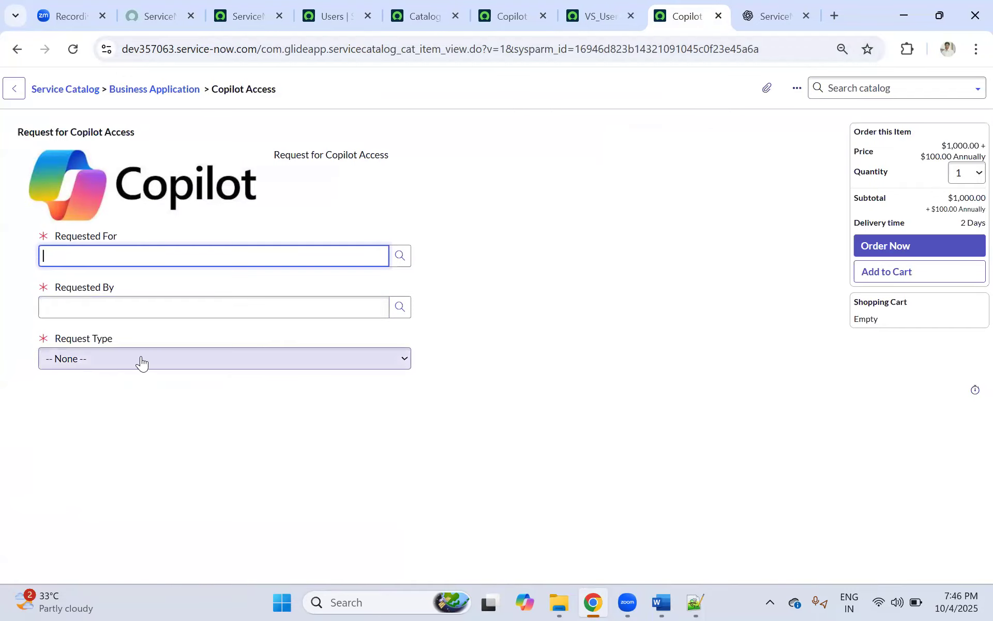
Choose Access Activation as Request Type, Add User as Access Type and Licensed User as License Type on the request form.
left_click(75, 364)
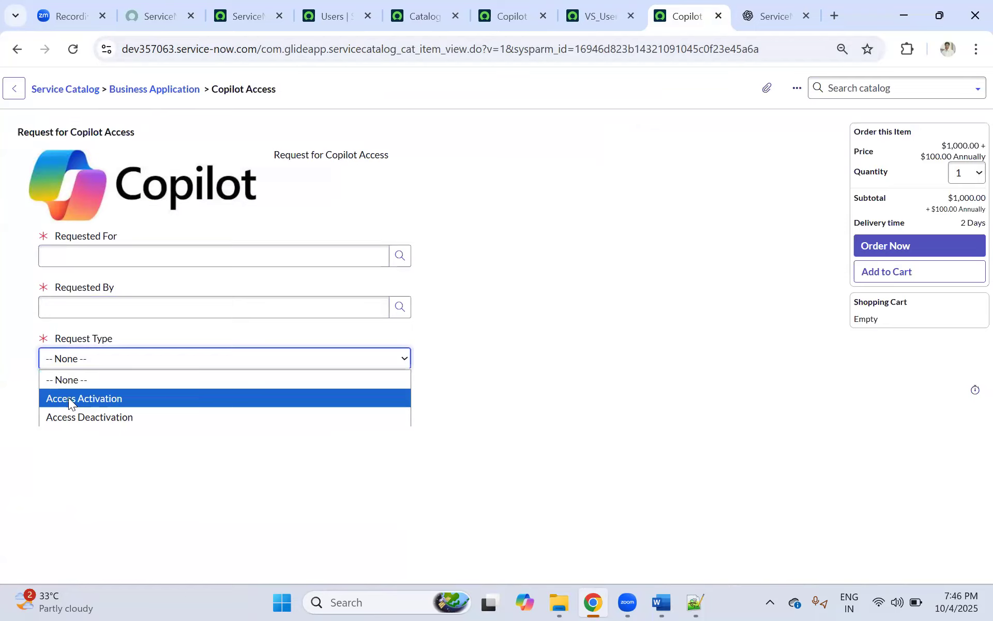
left_click(69, 400)
left_click(89, 412)
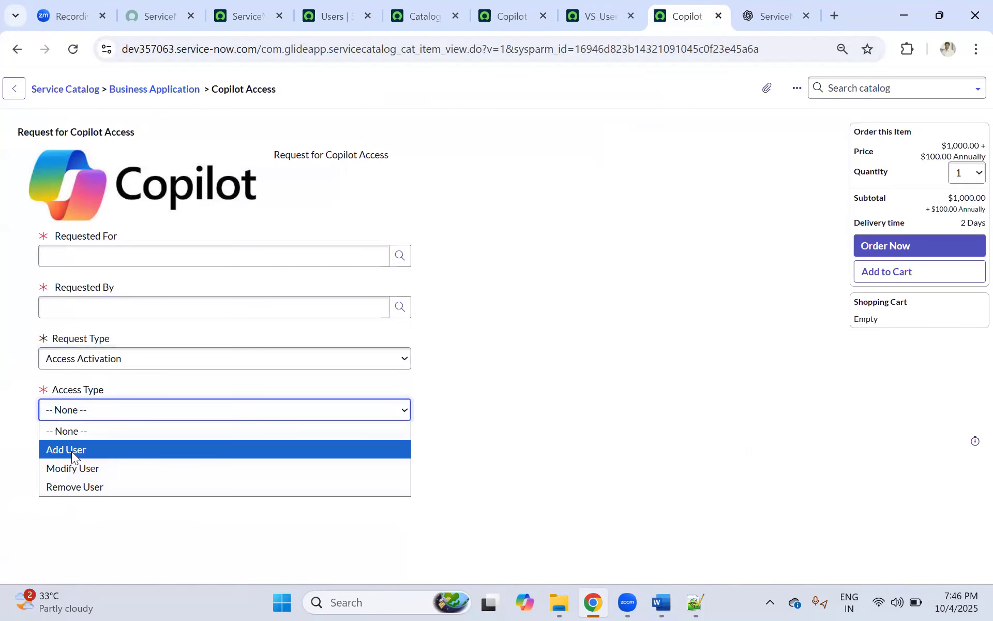
left_click(71, 449)
left_click(79, 467)
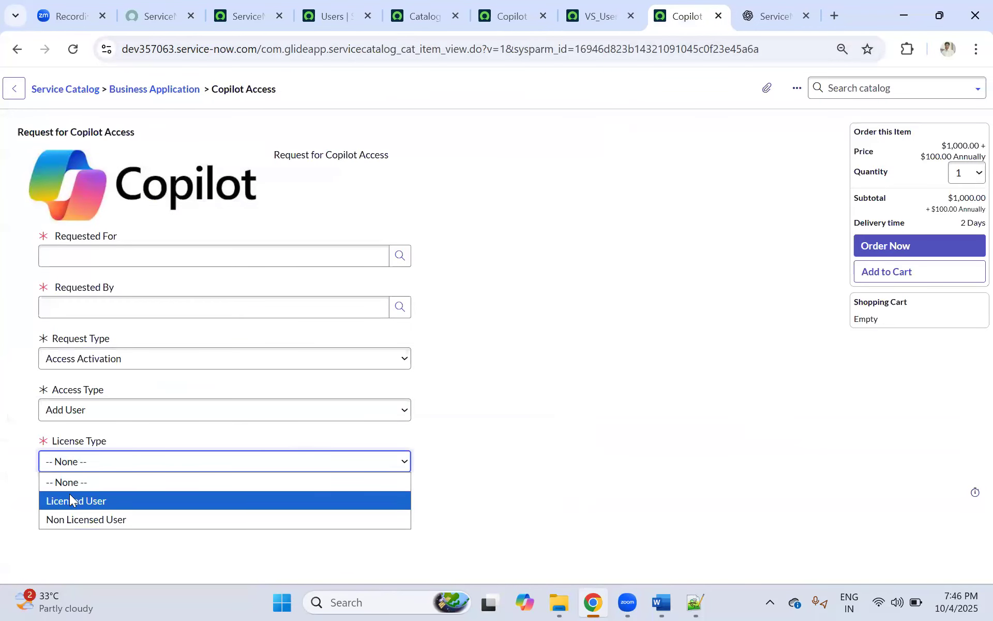
left_click(70, 499)
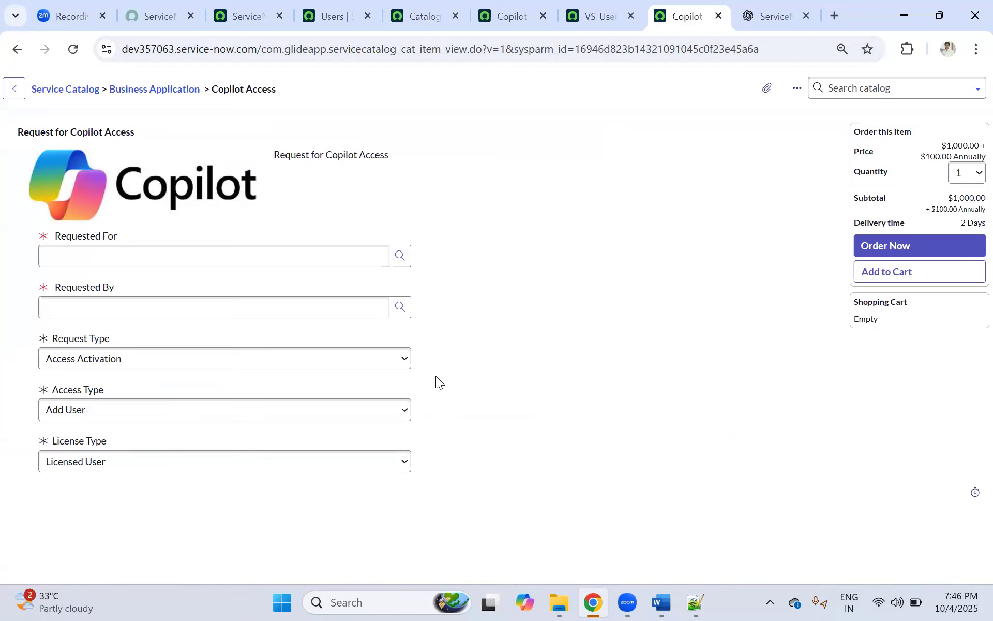
Pick a user for Requested For, preview that user's record, and clear the field.
left_click(165, 254)
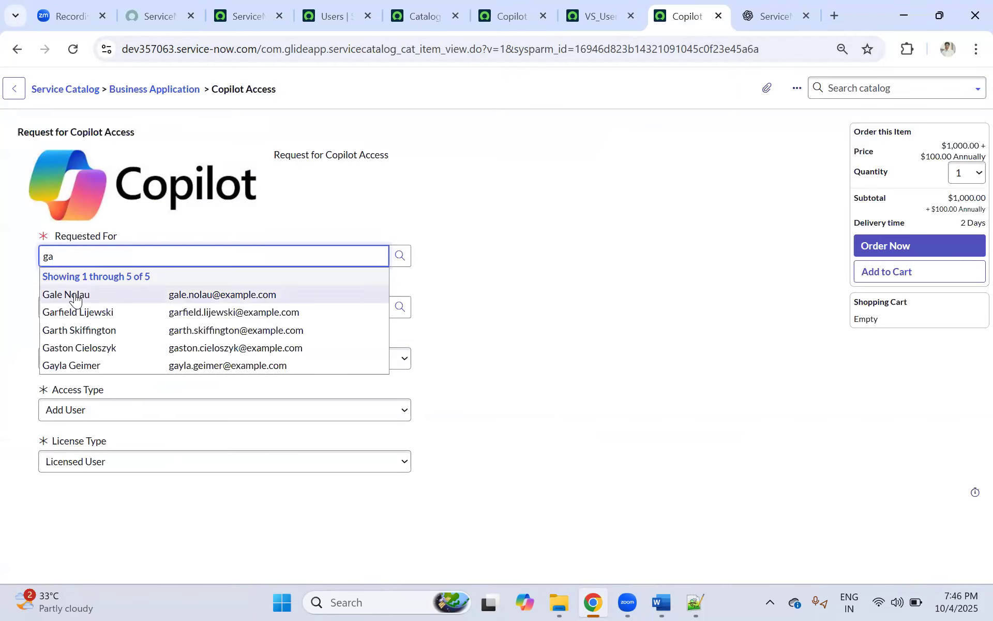
left_click(75, 294)
left_click(401, 255)
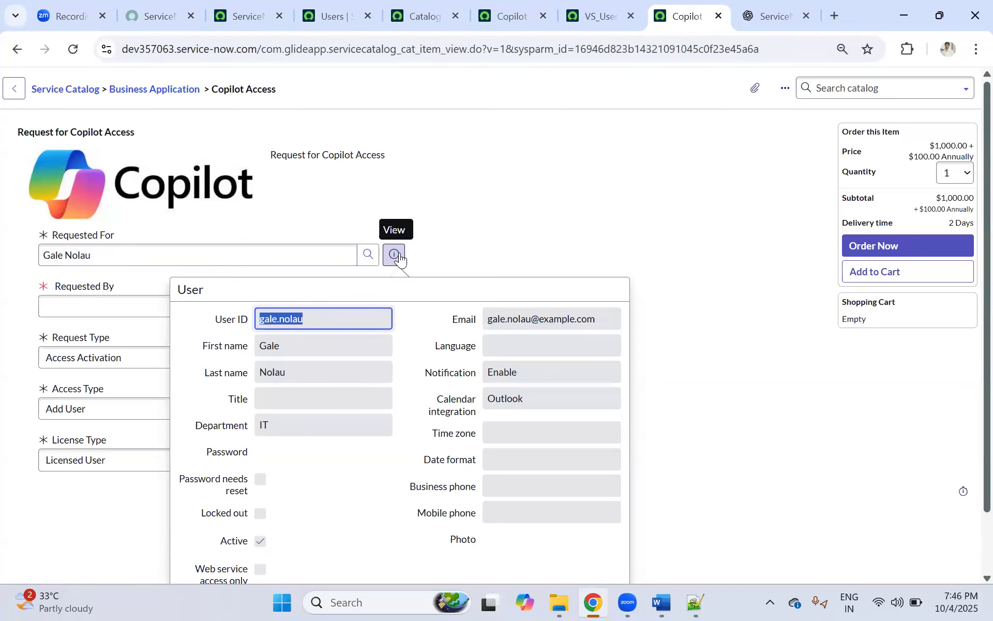
left_click_drag(190, 252, 39, 257)
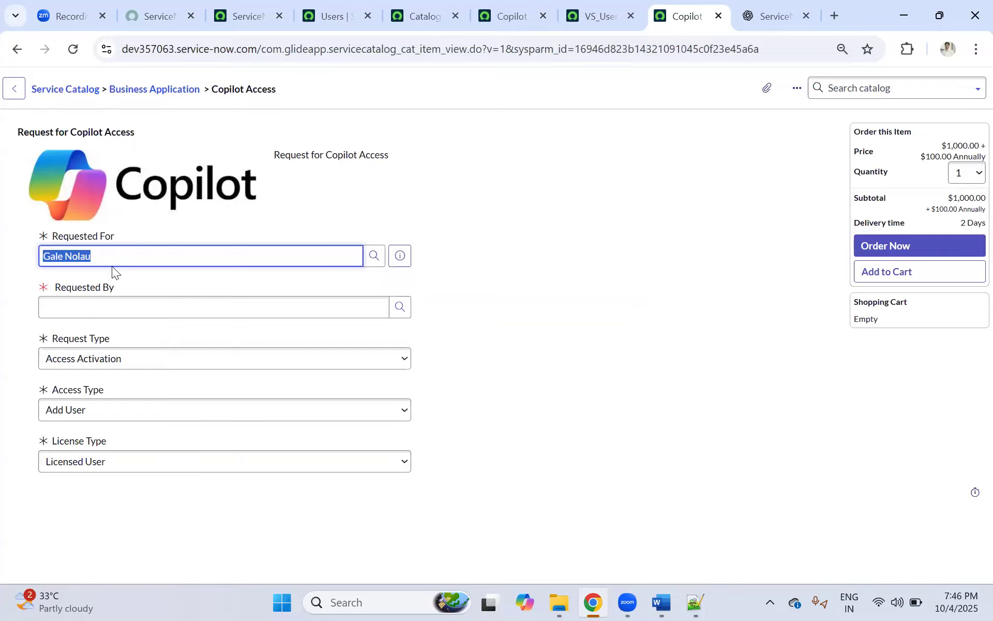
left_click(179, 259)
key("ctrl+a")
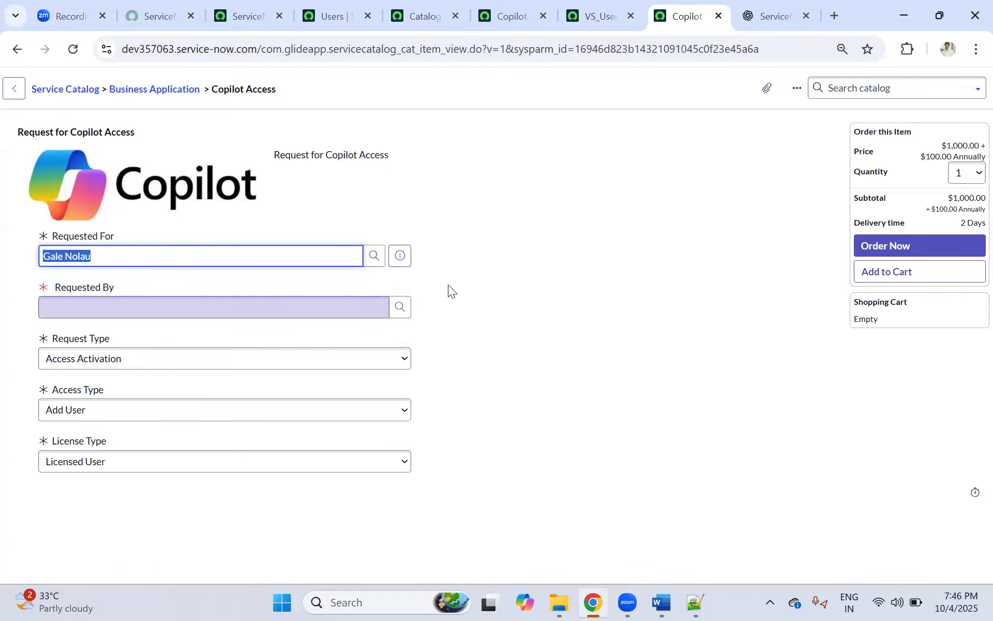
key("BackSpace")
left_click(509, 217)
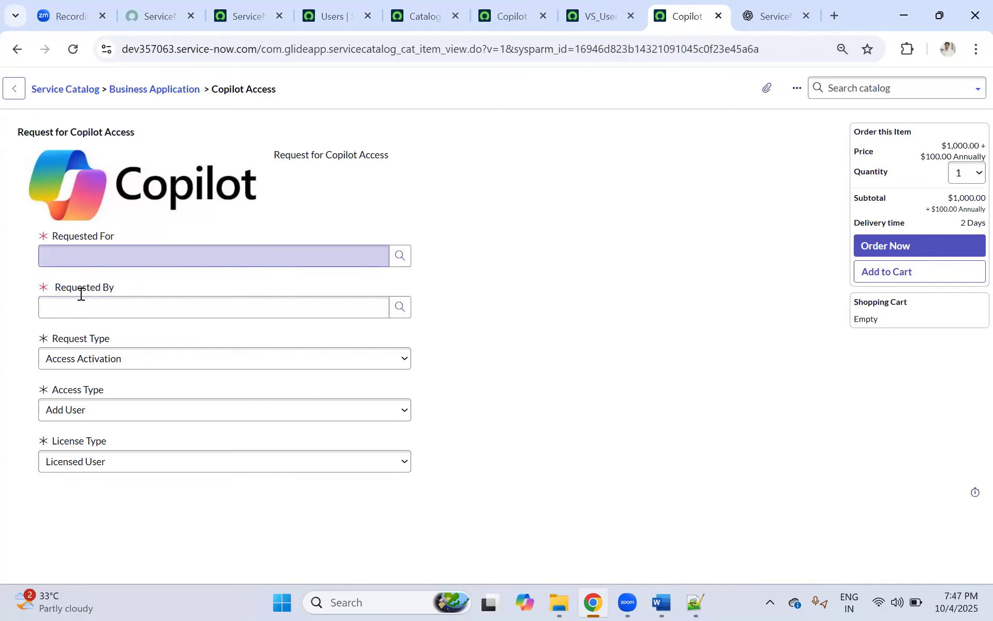
Fill Requested For and Requested By with two different users from the lookup suggestions.
left_click(85, 255)
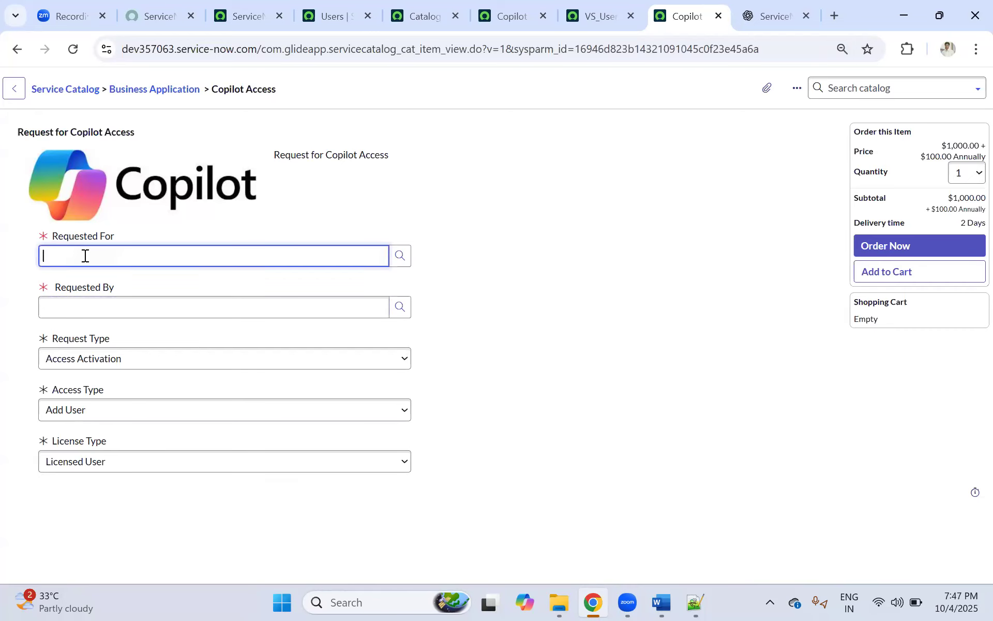
type("h")
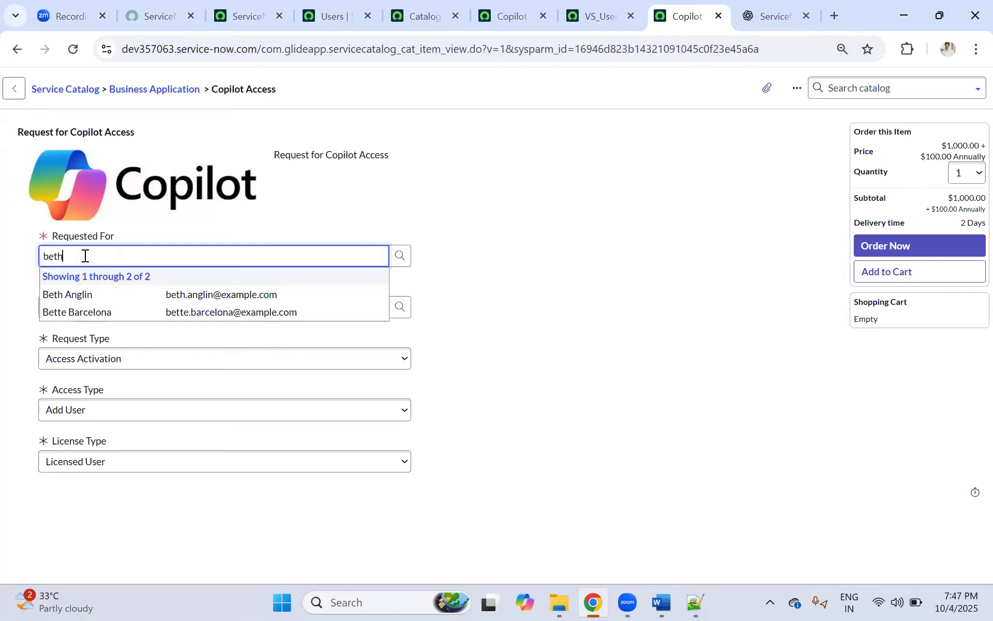
left_click(84, 294)
left_click(72, 312)
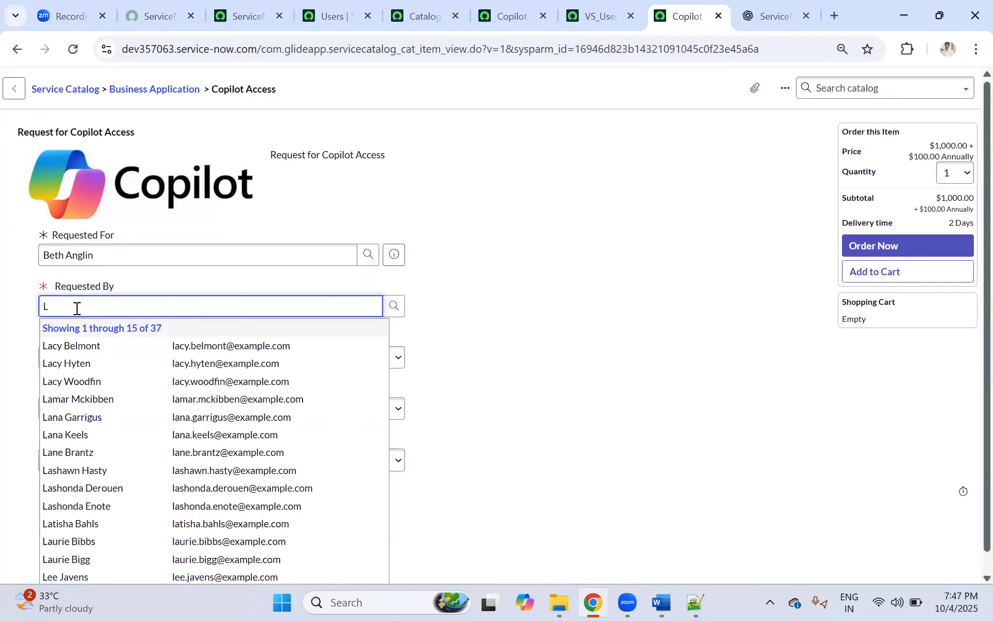
left_click(77, 384)
key("ctrl+a")
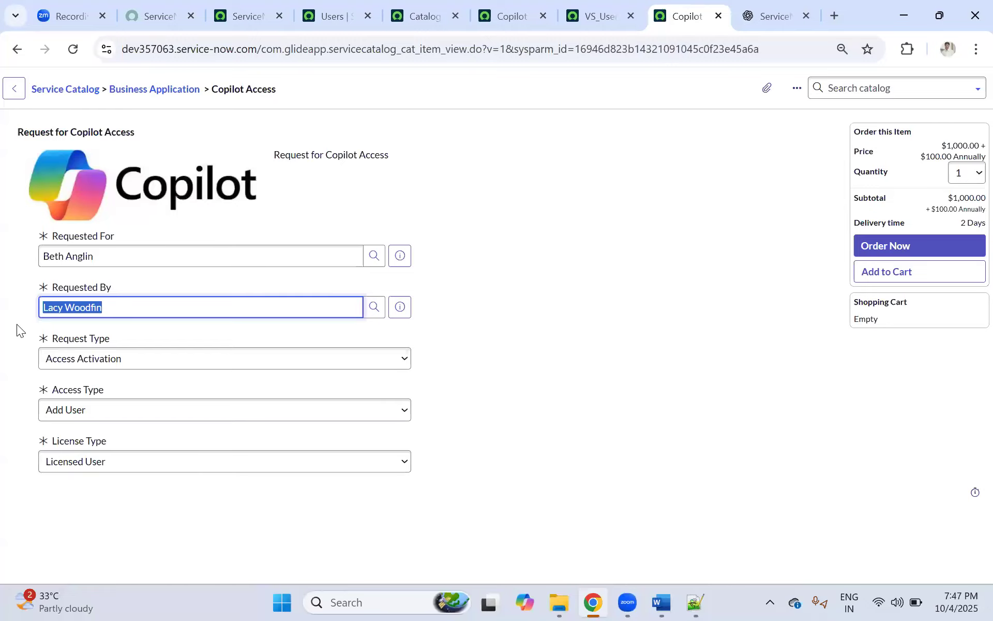
left_click_drag(100, 256, 26, 265)
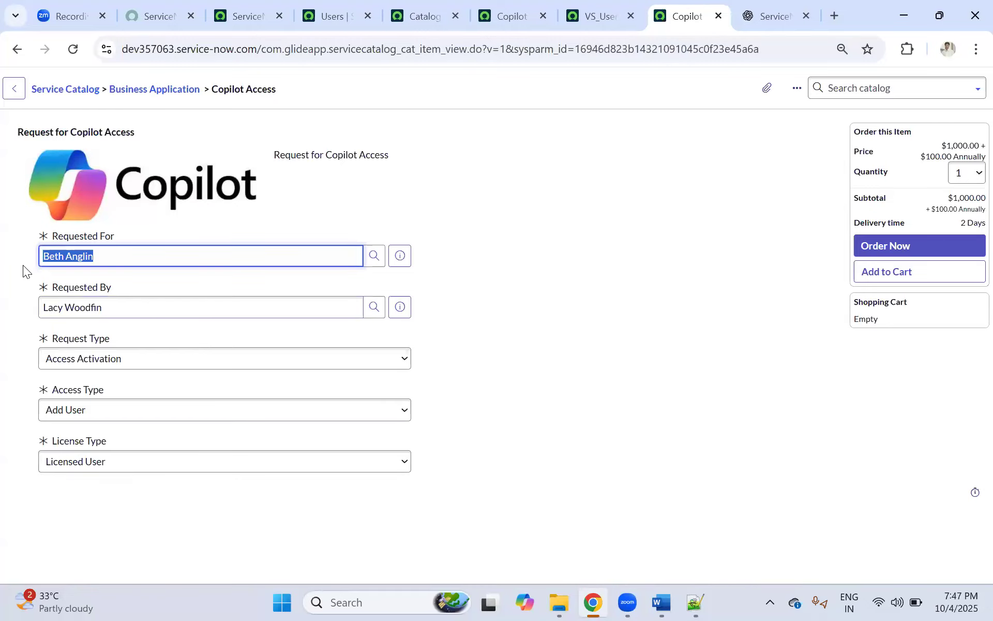
left_click_drag(135, 305, 18, 306)
left_click_drag(106, 256, 30, 258)
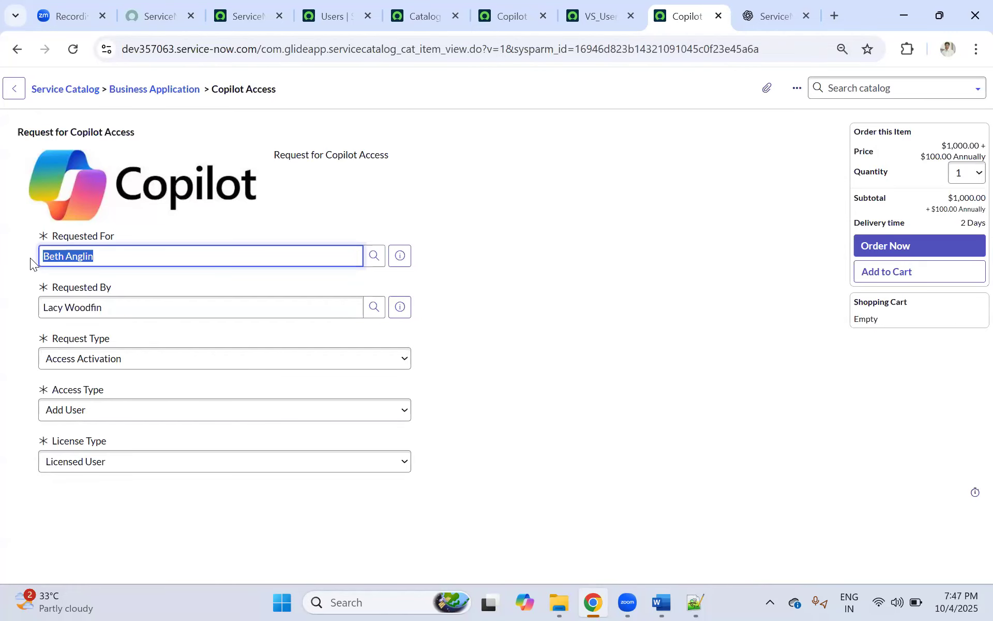
left_click(133, 310)
left_click_drag(134, 310, 26, 306)
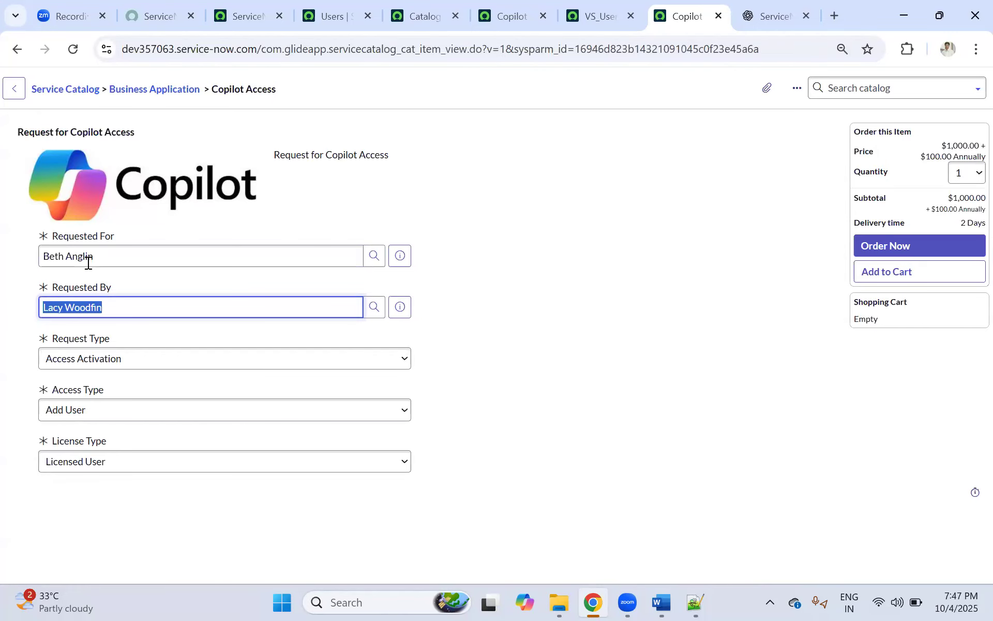
left_click(118, 253)
left_click_drag(114, 308, 39, 307)
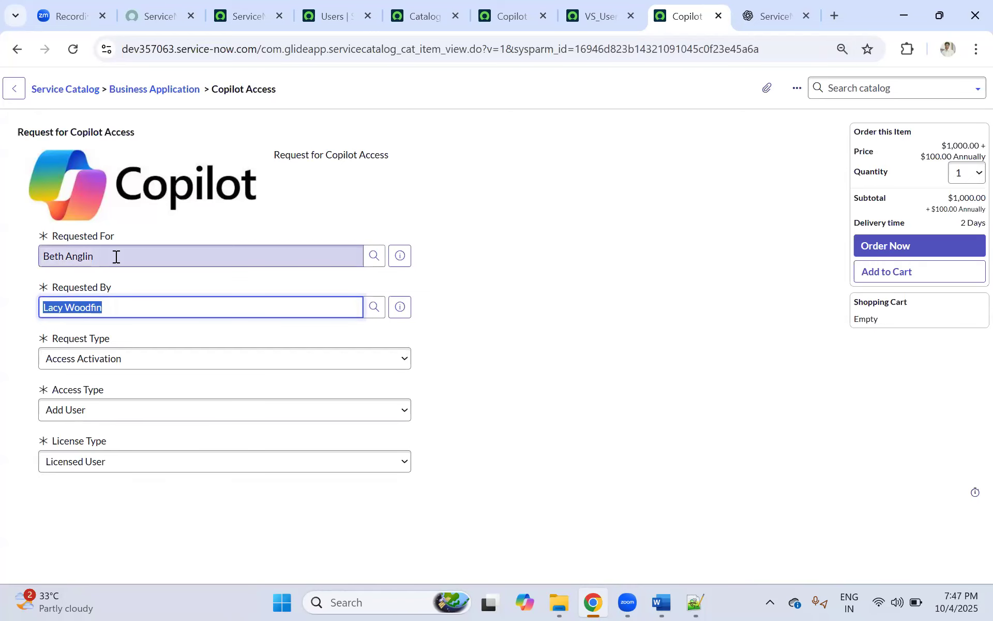
left_click_drag(116, 254, 15, 258)
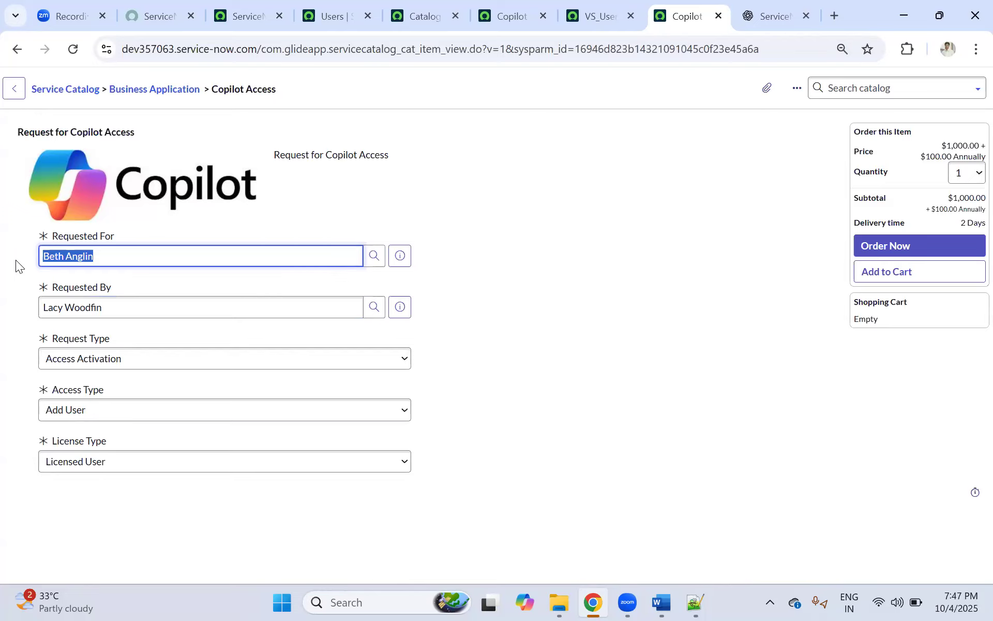
left_click(155, 262)
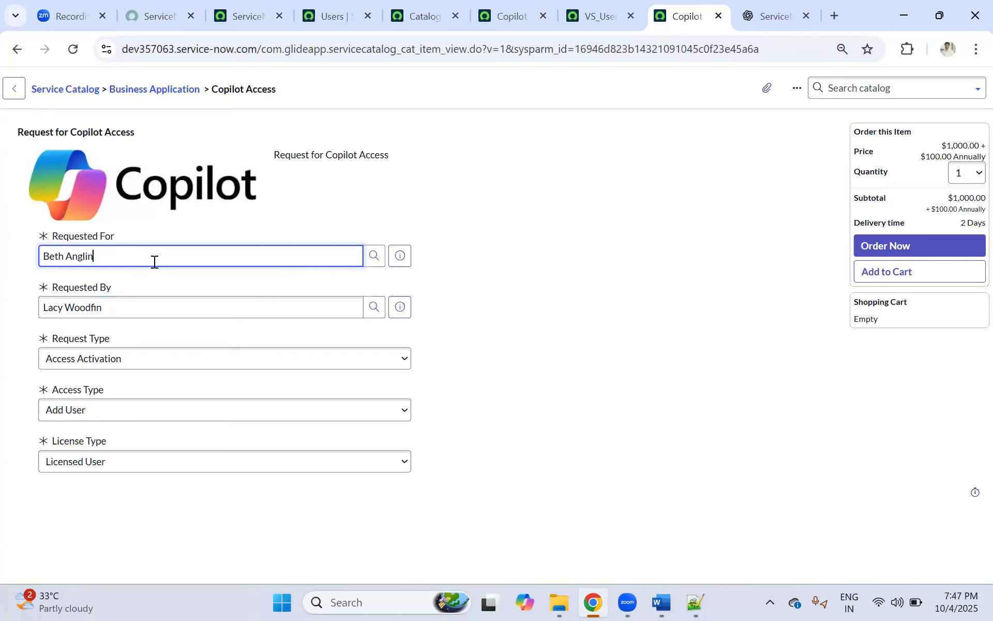
left_click_drag(154, 262, 3, 265)
left_click_drag(180, 312, 1, 299)
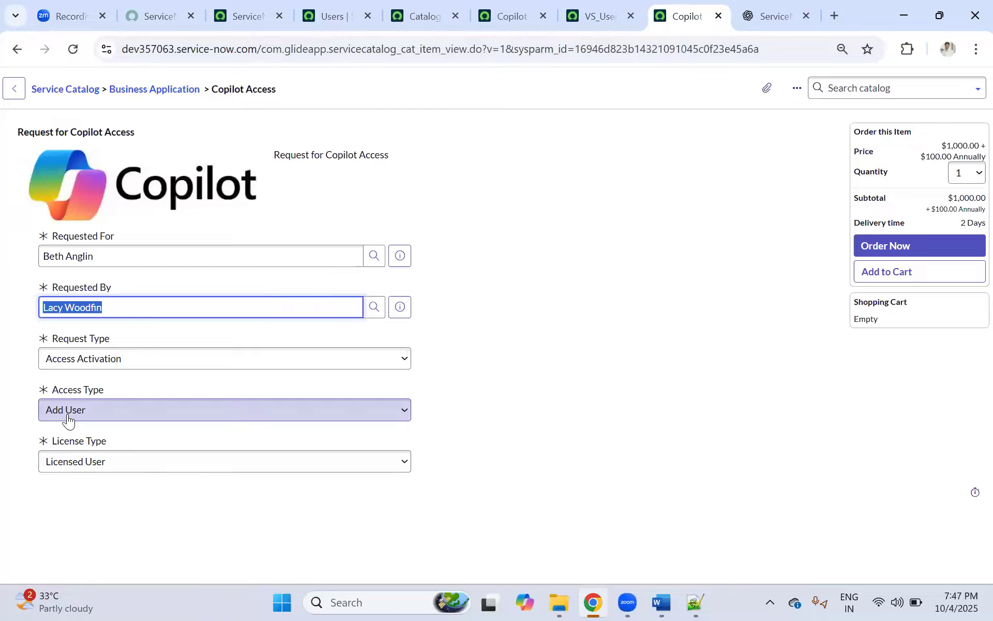
left_click(541, 301)
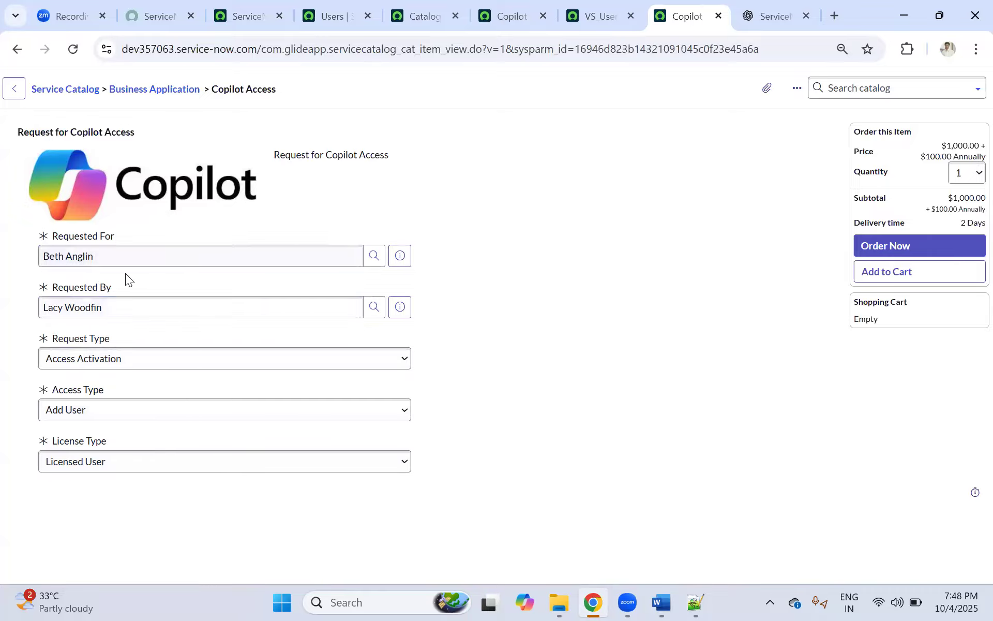
left_click_drag(125, 257, 5, 262)
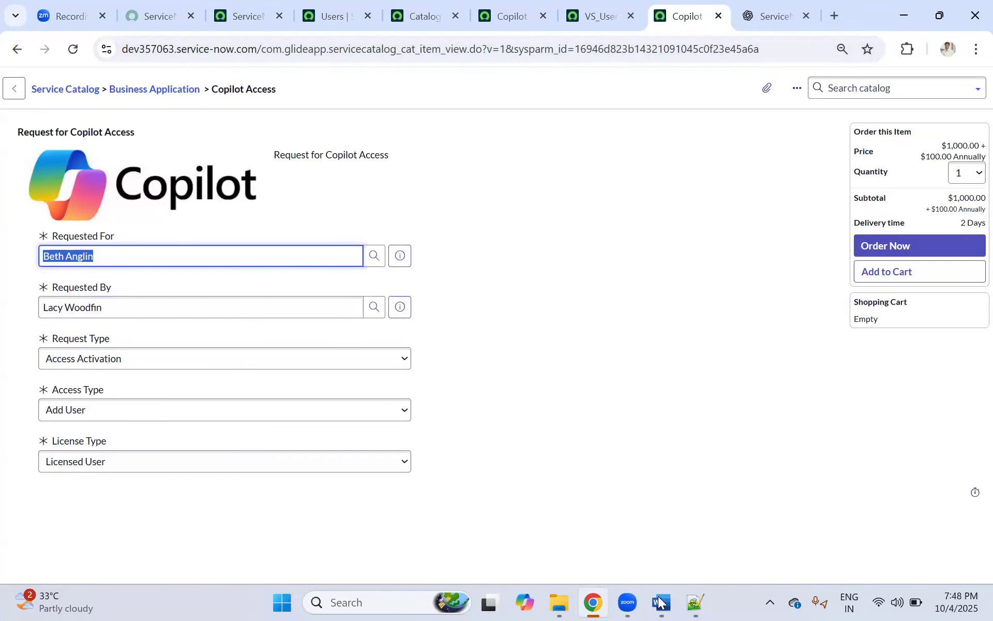
Switch to the Word notes to review the Request Form Fields list and return to the Copilot Access request form.
key("alt+Tab")
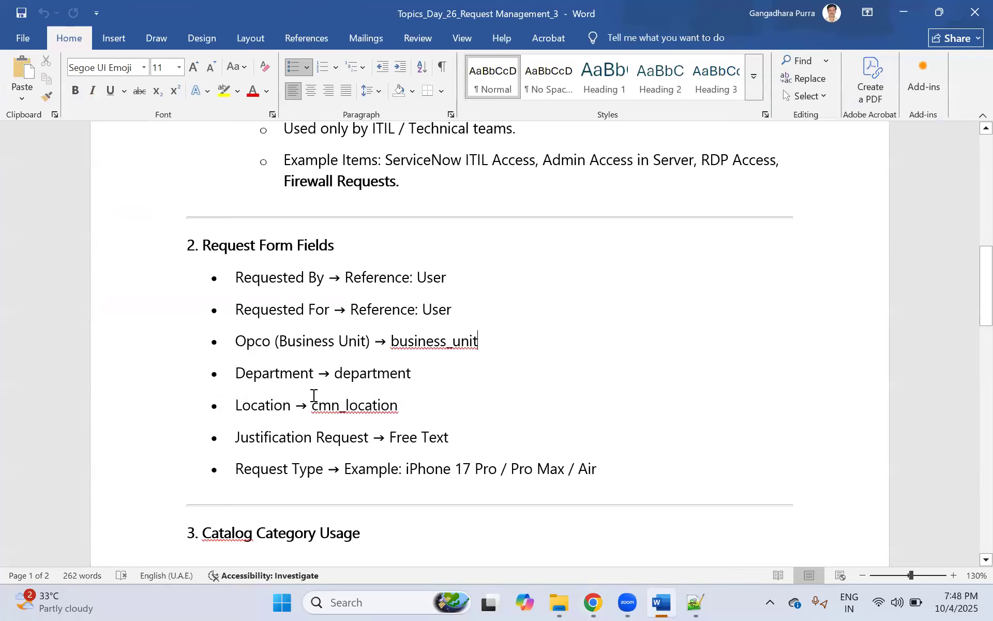
left_click(592, 602)
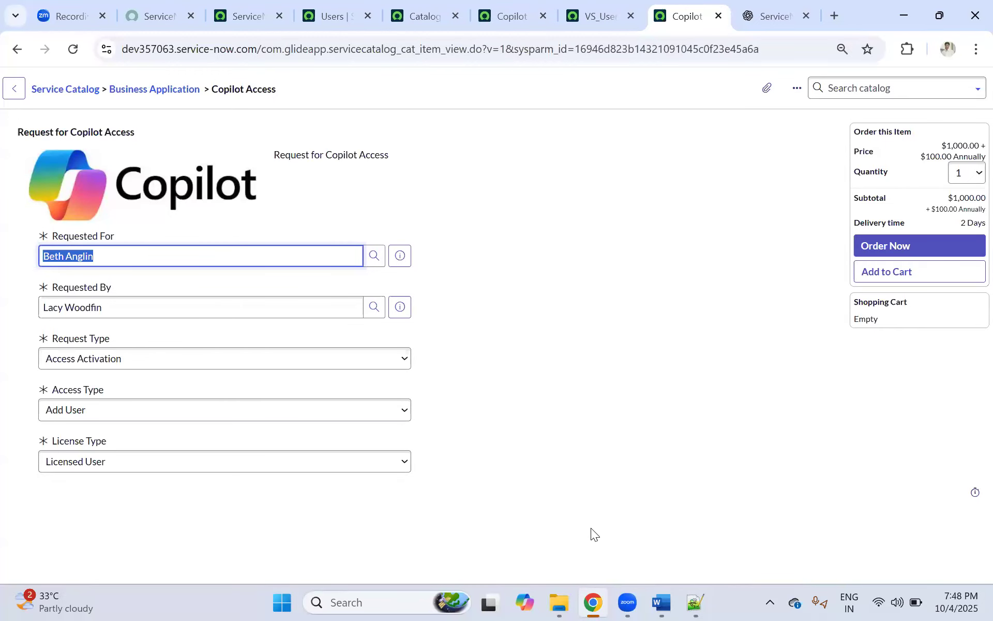
key("alt+Tab")
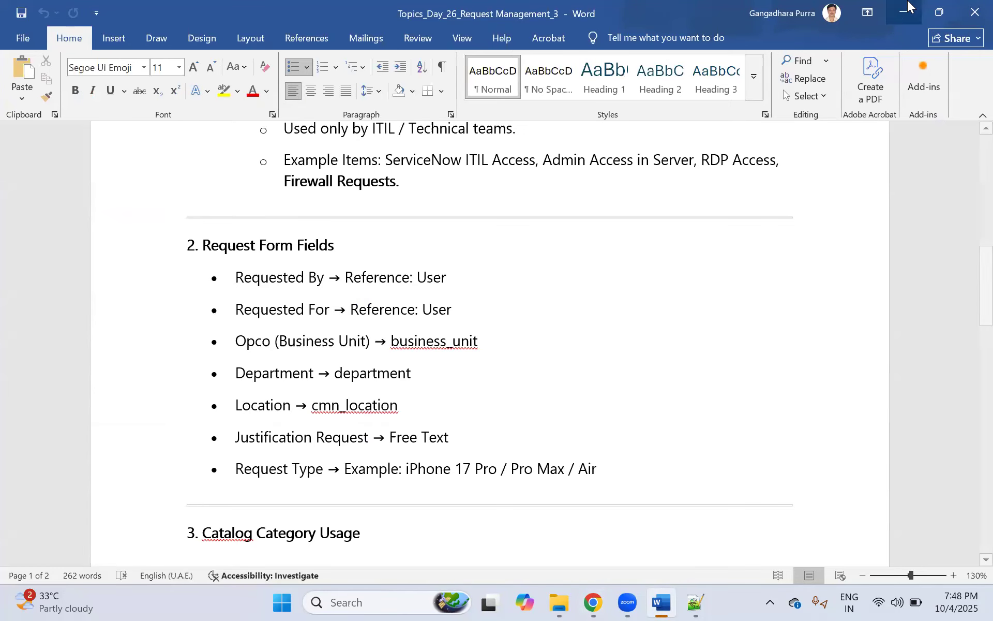
key("alt+Tab")
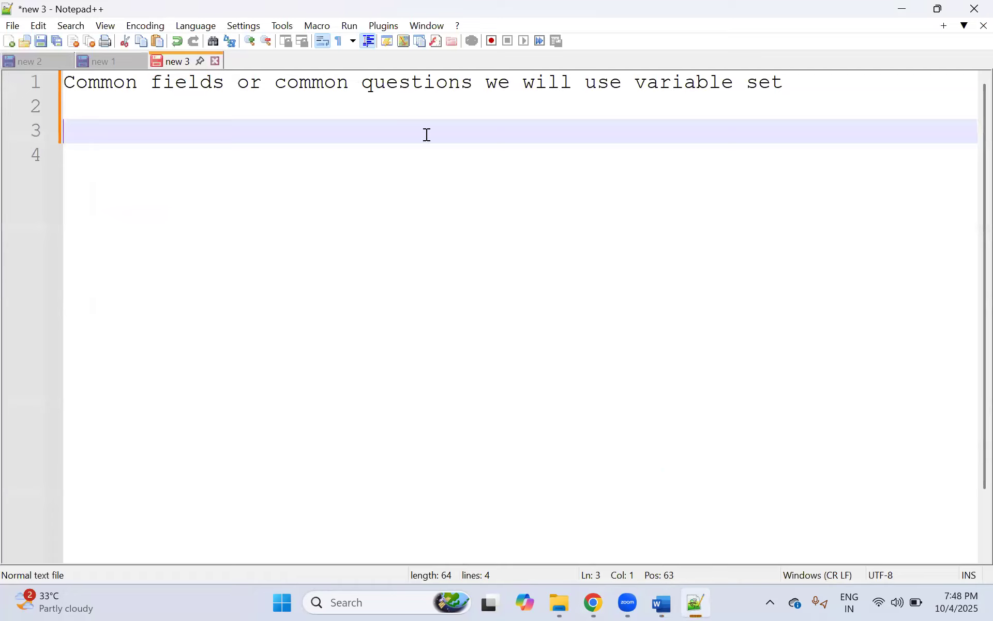
left_click(903, 9)
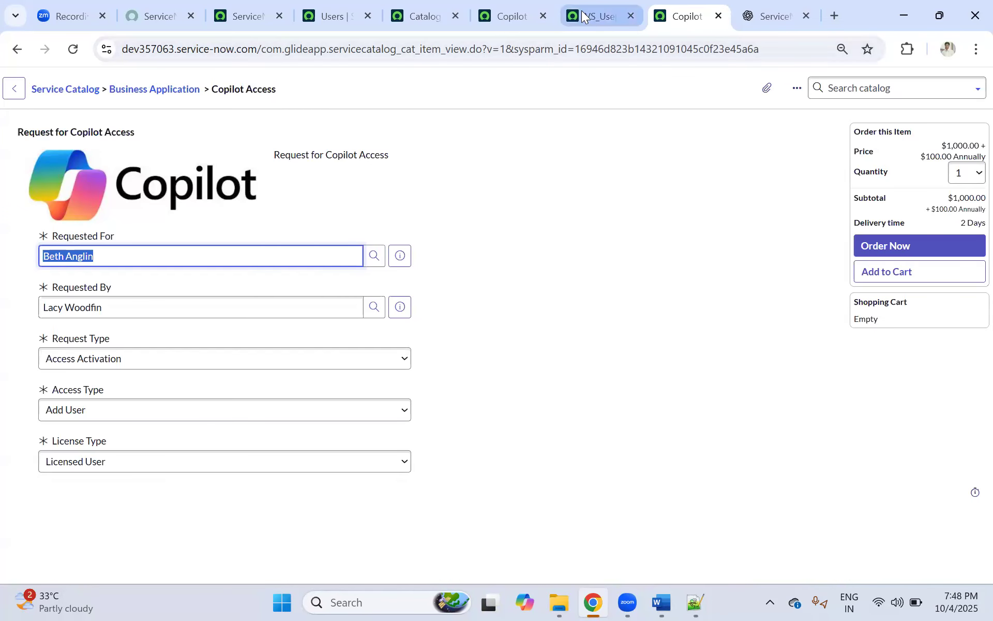
Start a new variable in the VS_UserInformation variable set and set its type to Reference.
left_click(581, 11)
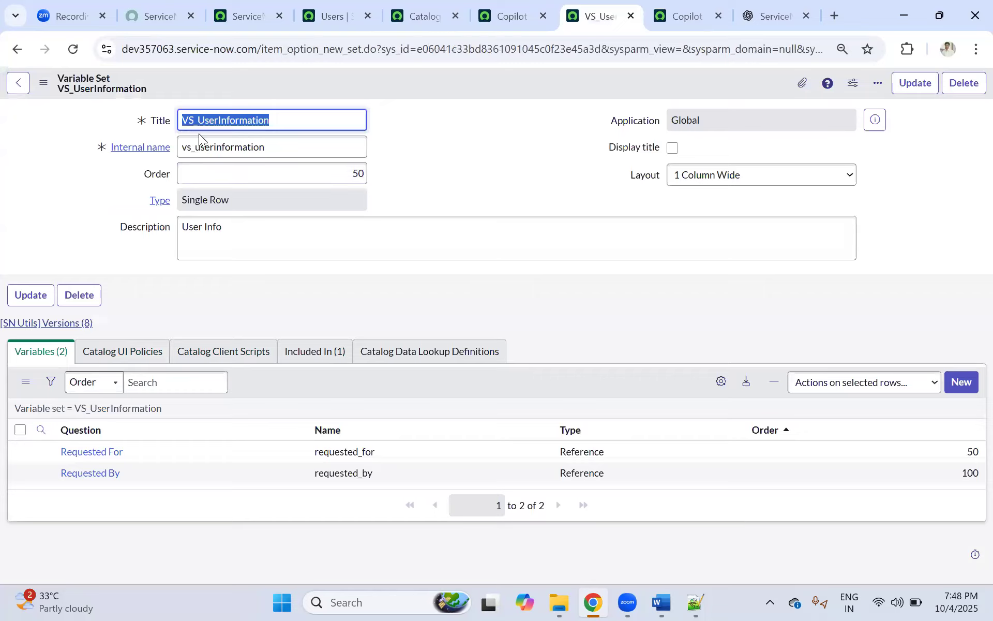
left_click(435, 132)
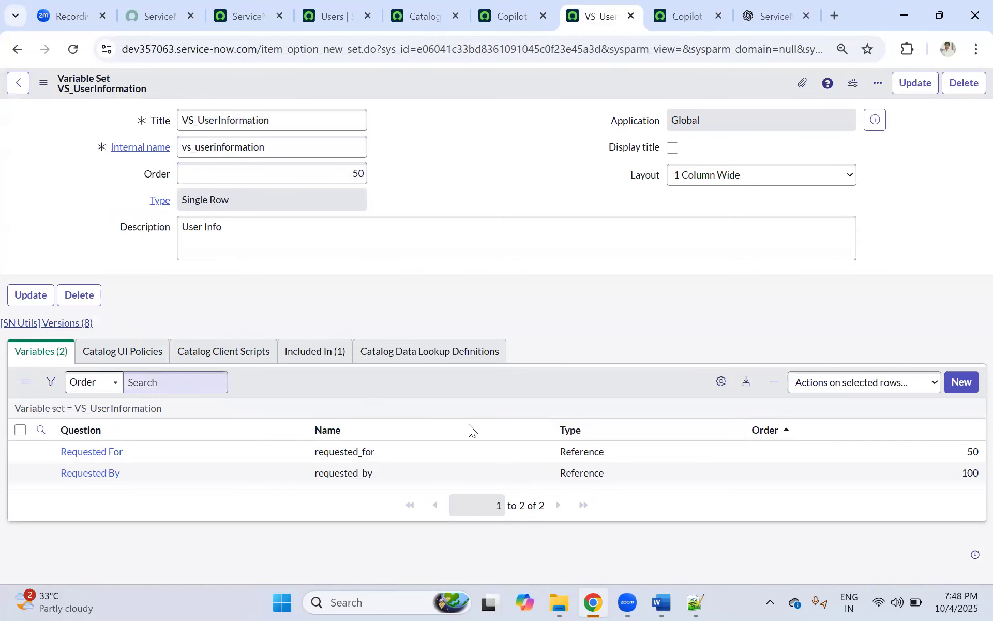
left_click(961, 382)
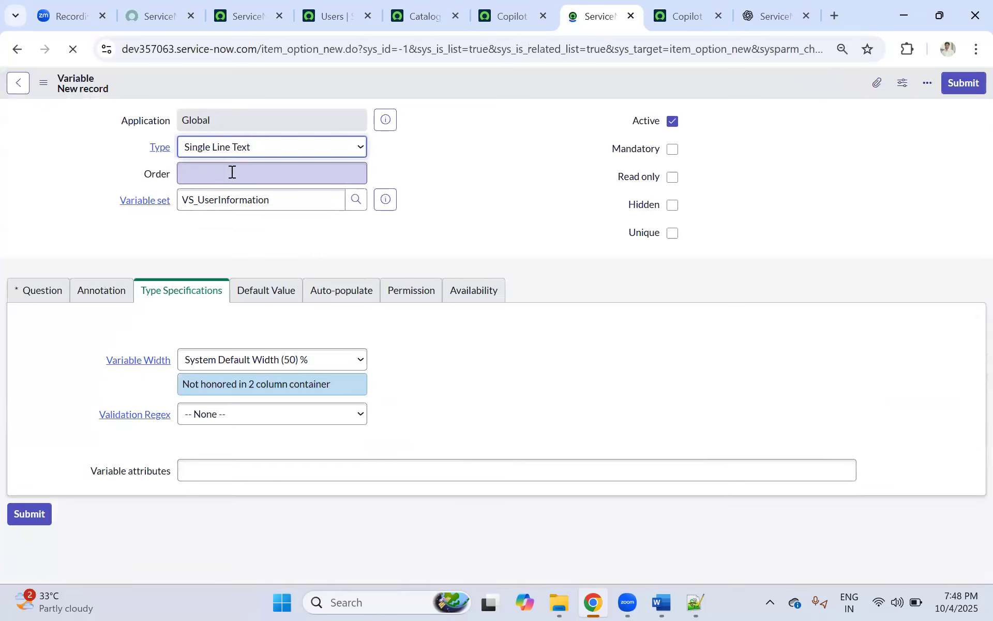
left_click(222, 148)
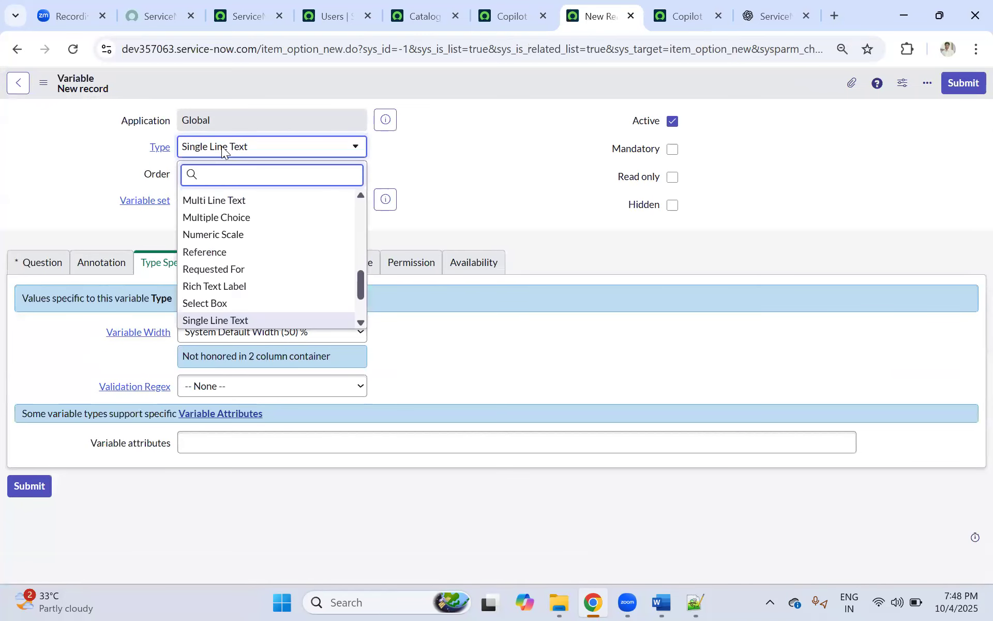
type("ref")
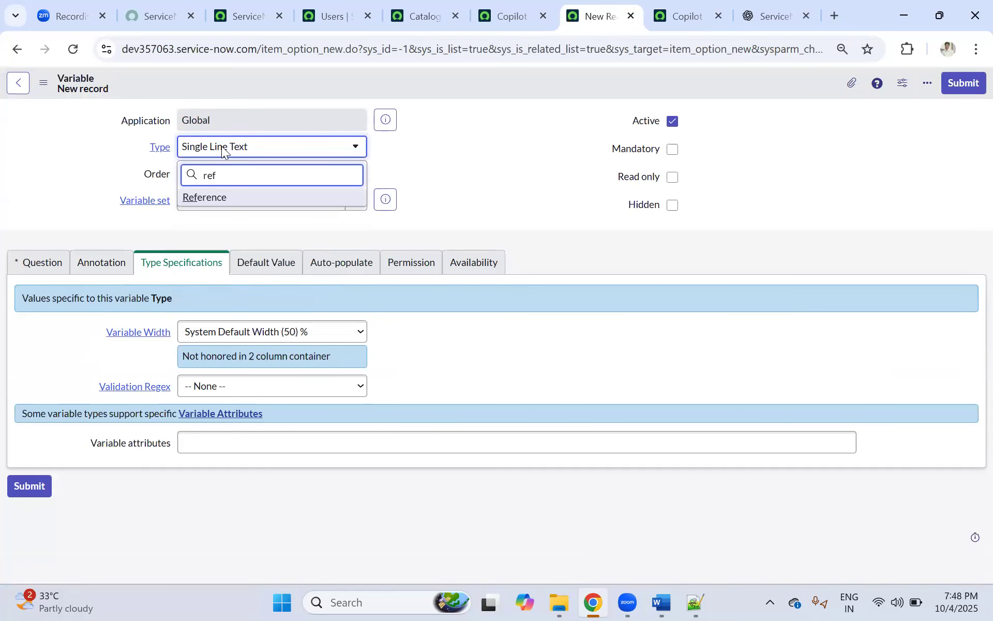
left_click(216, 198)
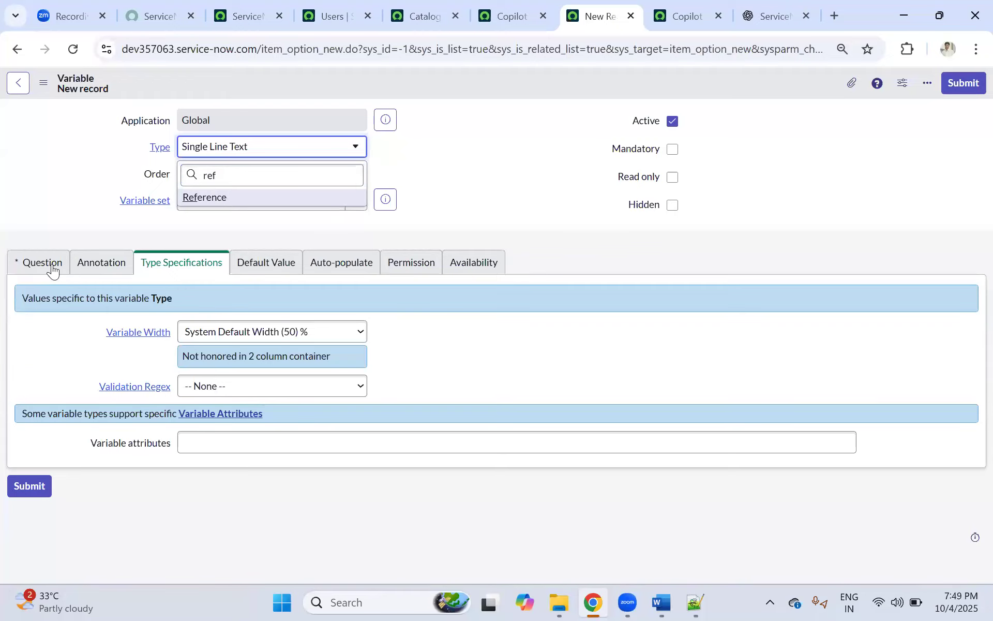
Enter User Location as the new variable's question, with user_location as its name.
left_click(31, 266)
left_click(206, 331)
type("Location")
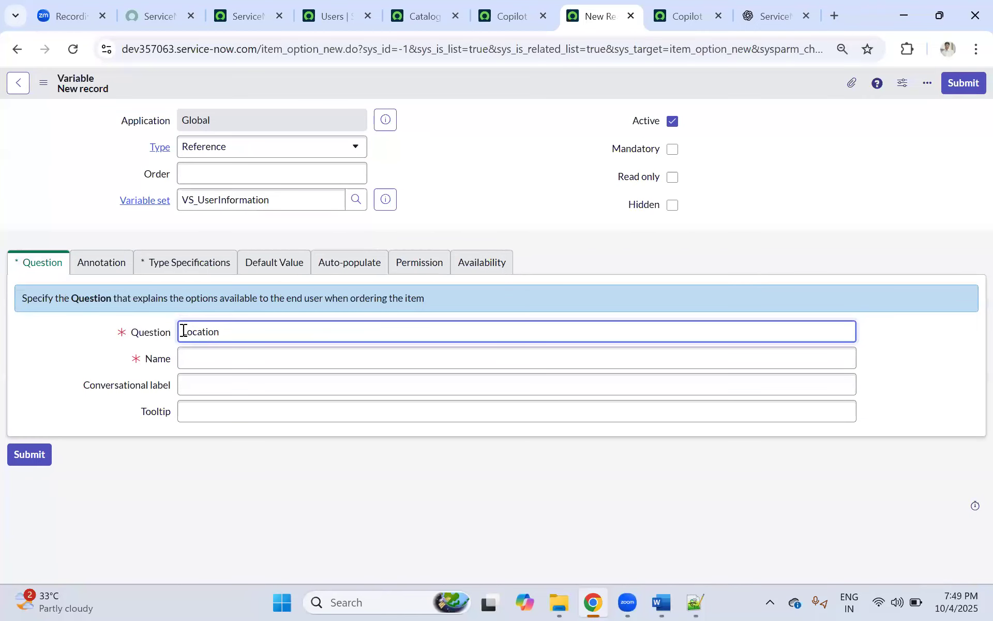
type("User")
left_click(470, 175)
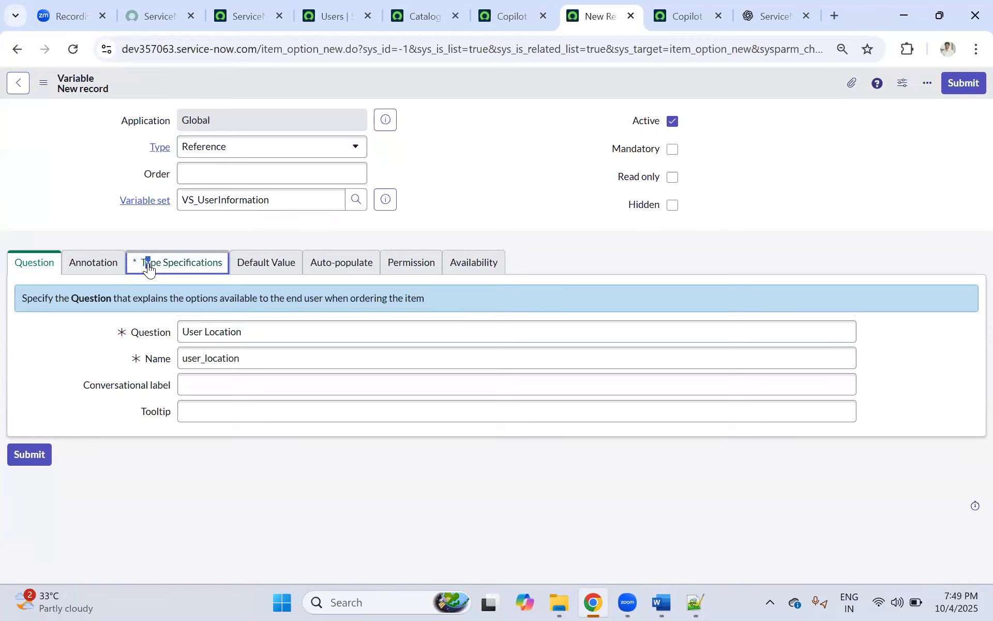
Make the User Location variable reference the Location [cmn_location] table and save the record.
left_click(147, 263)
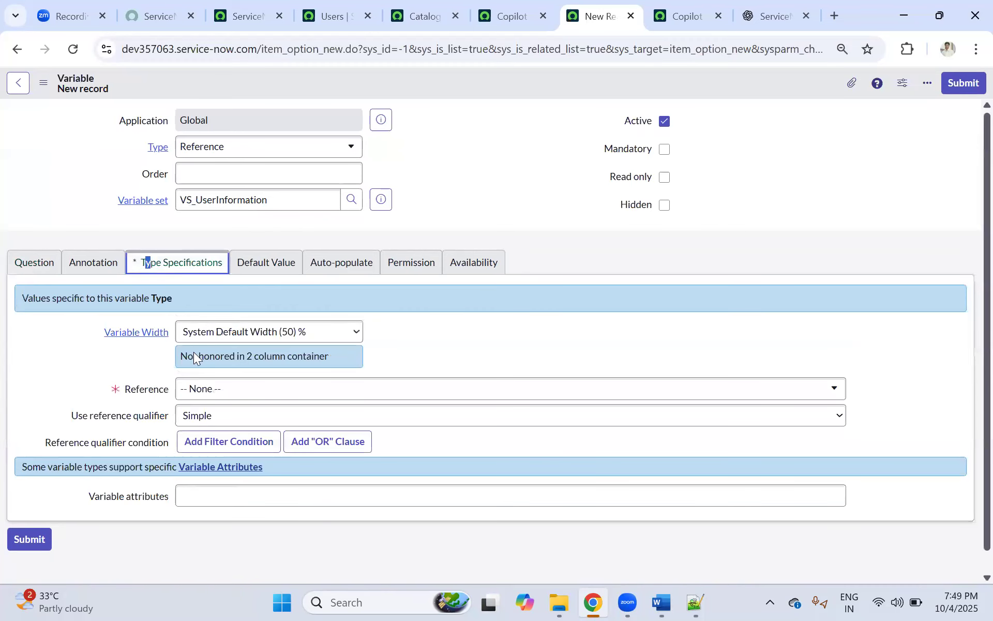
left_click(198, 393)
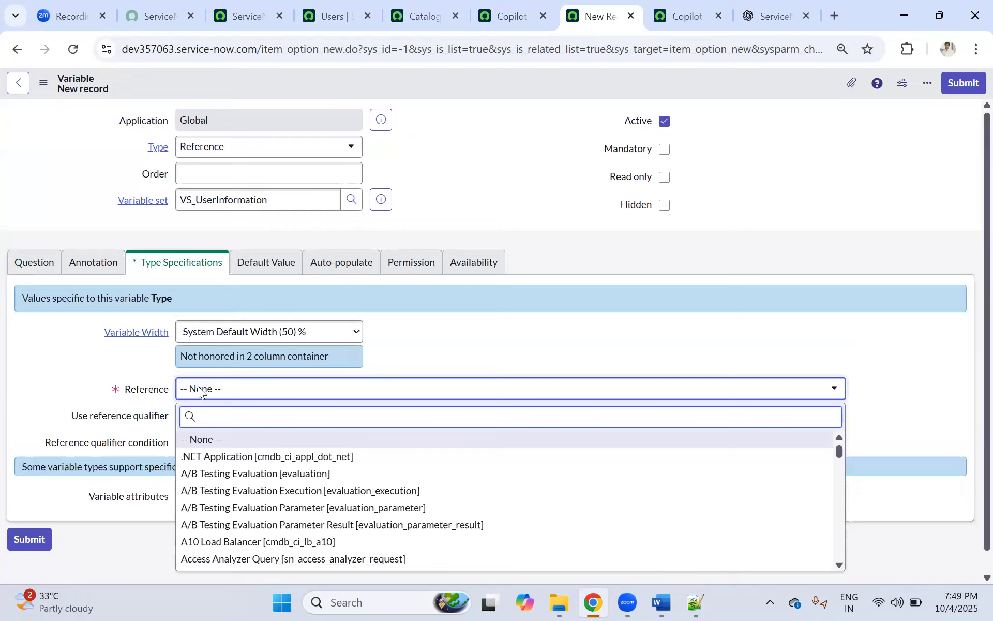
type("cmbn")
key("BackSpace")
type("b")
key("BackSpace")
type("n_loc")
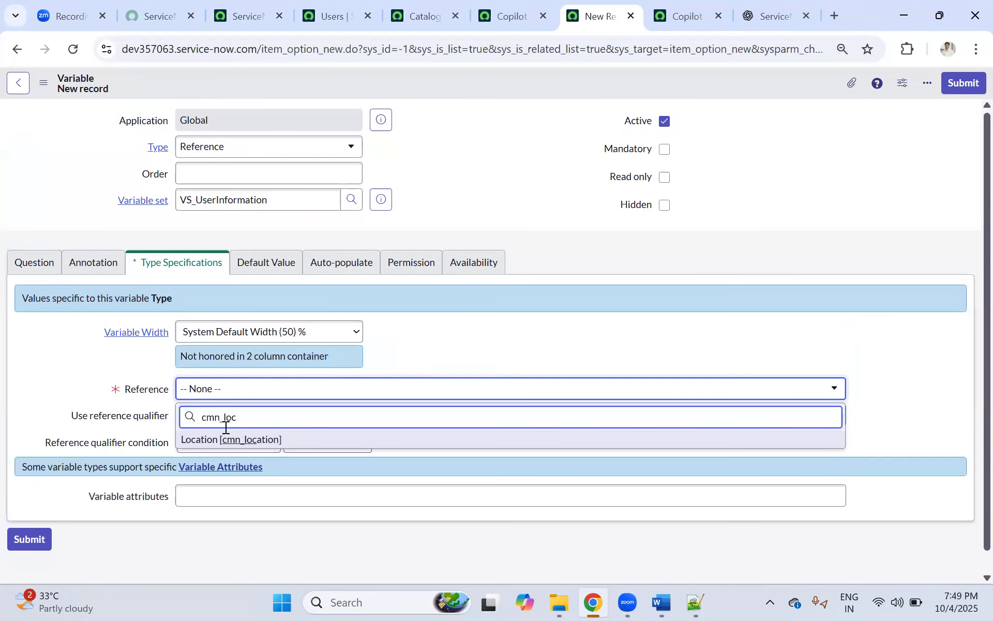
key("Return")
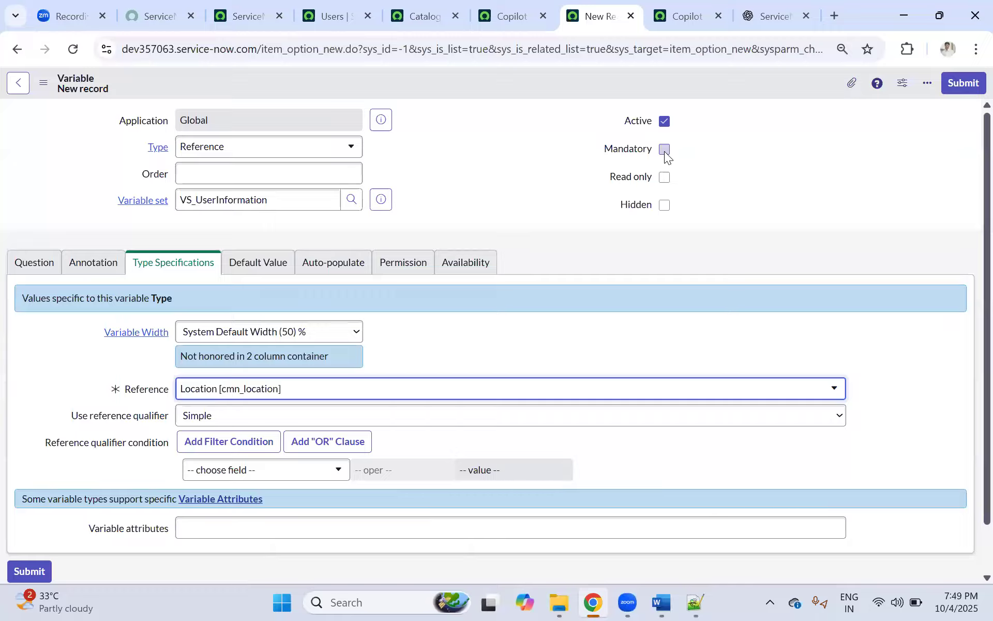
right_click(439, 72)
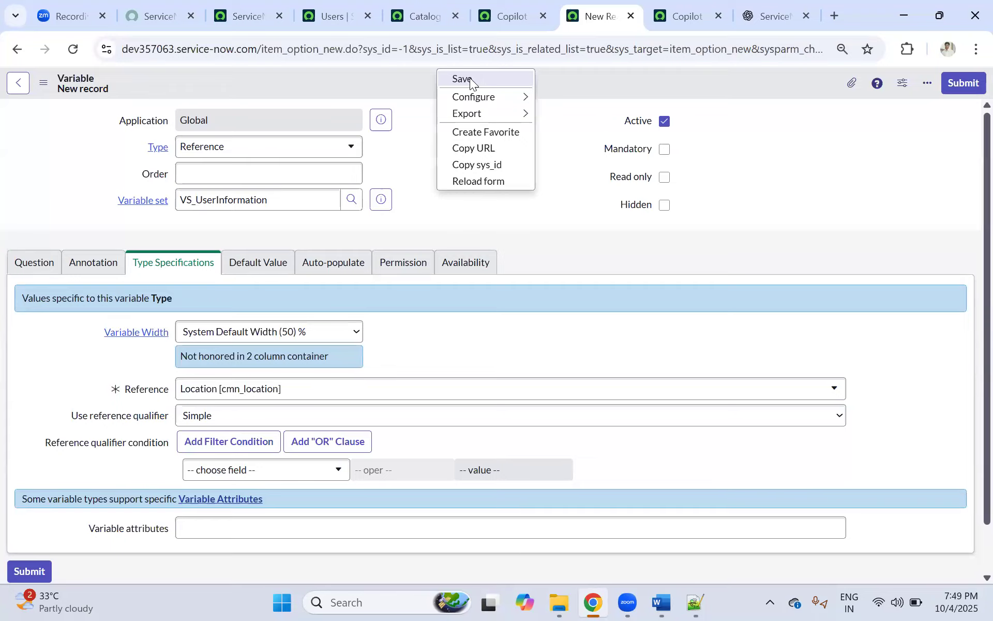
left_click(470, 77)
Open VS_UserInformation from the Copilot Access catalog item and set the User Location variable's order to 150.
left_click(682, 14)
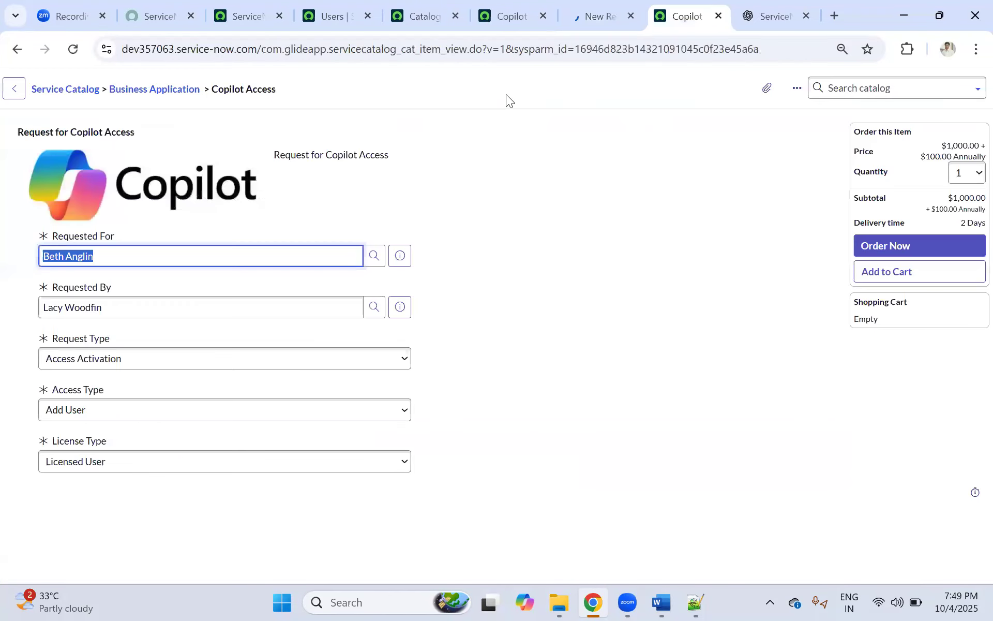
left_click(590, 12)
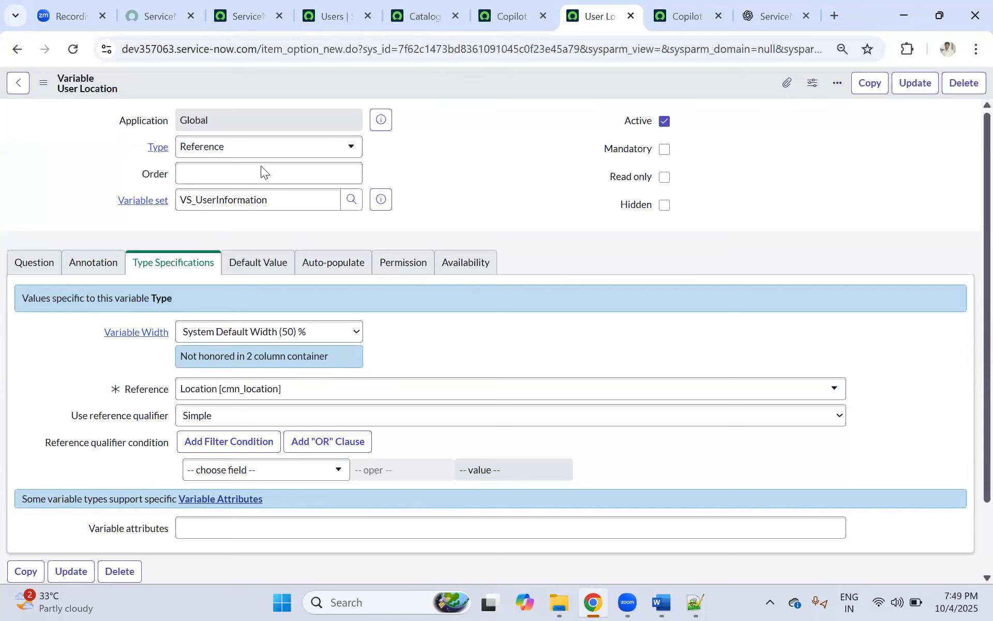
left_click(512, 27)
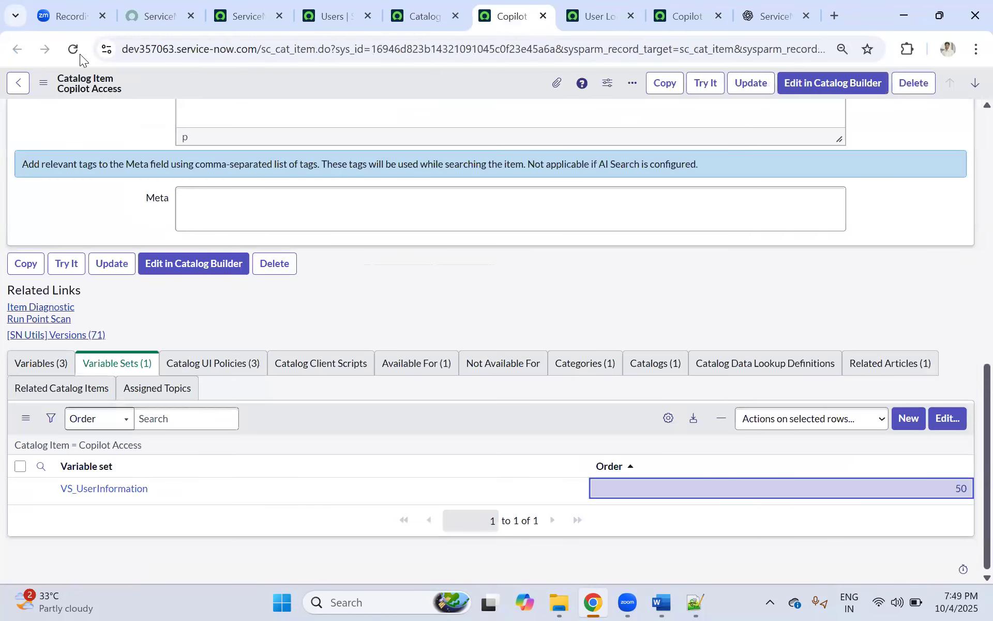
left_click(83, 489)
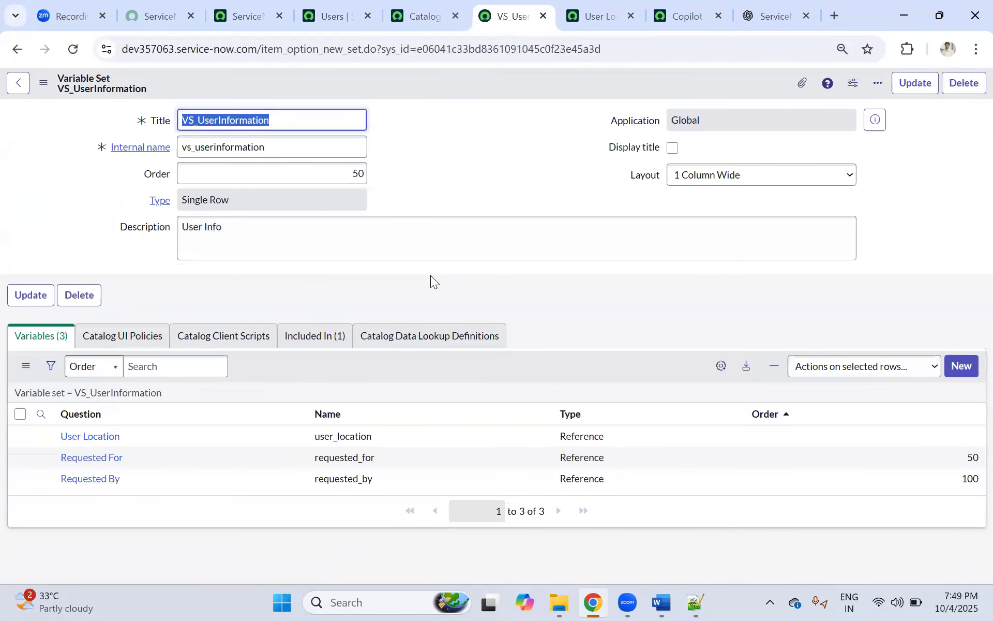
double_click(933, 453)
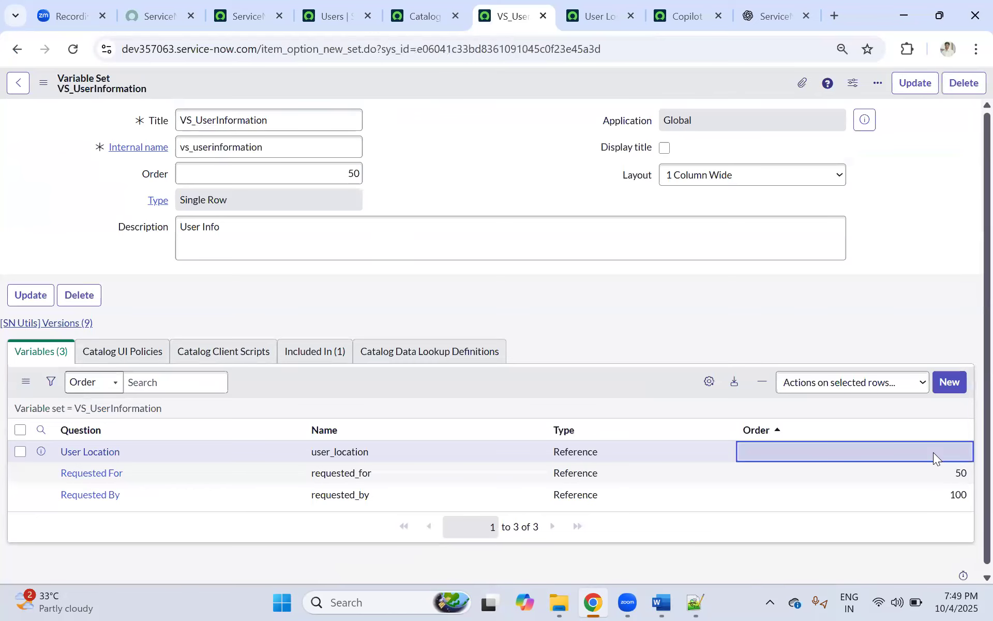
type("150")
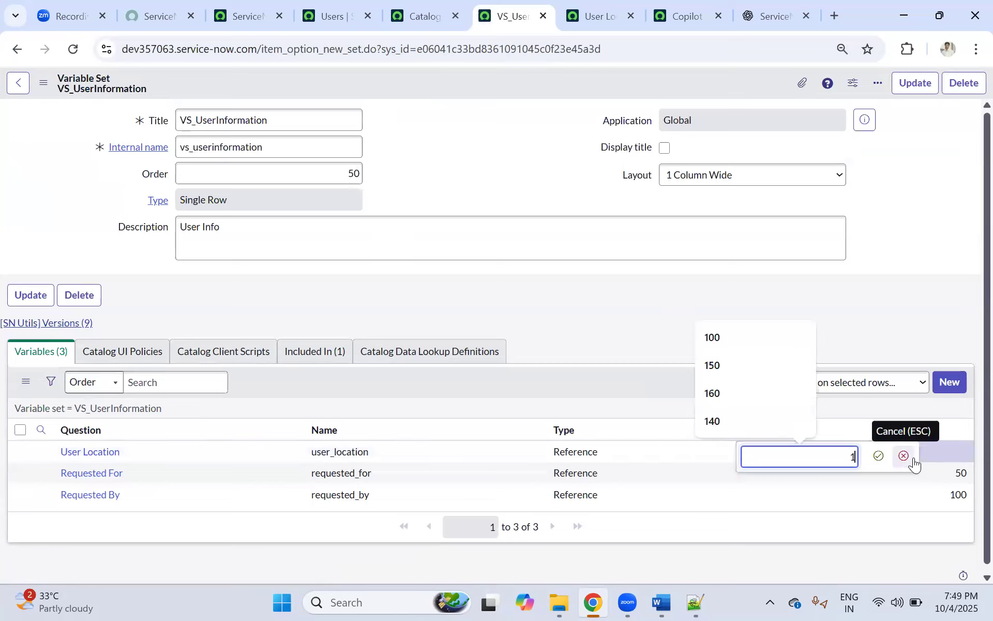
left_click(879, 456)
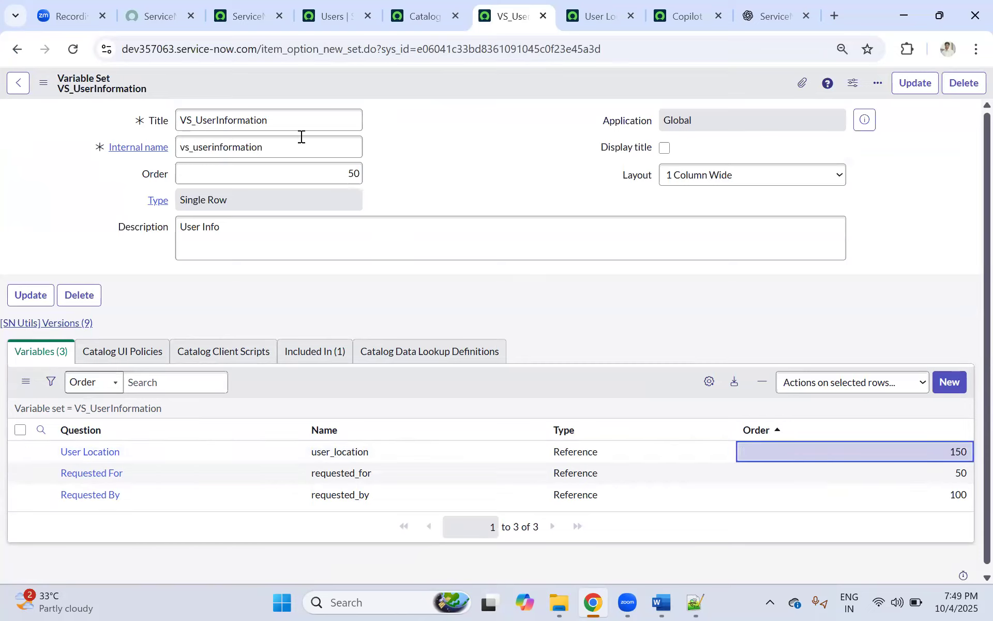
left_click(284, 122)
left_click_drag(284, 122, 168, 125)
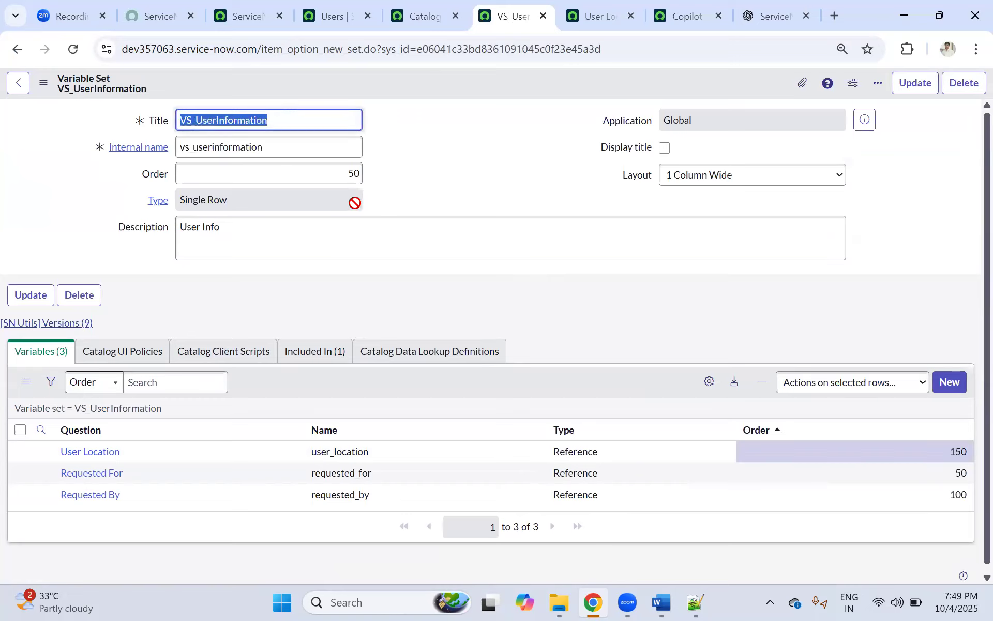
left_click(343, 174)
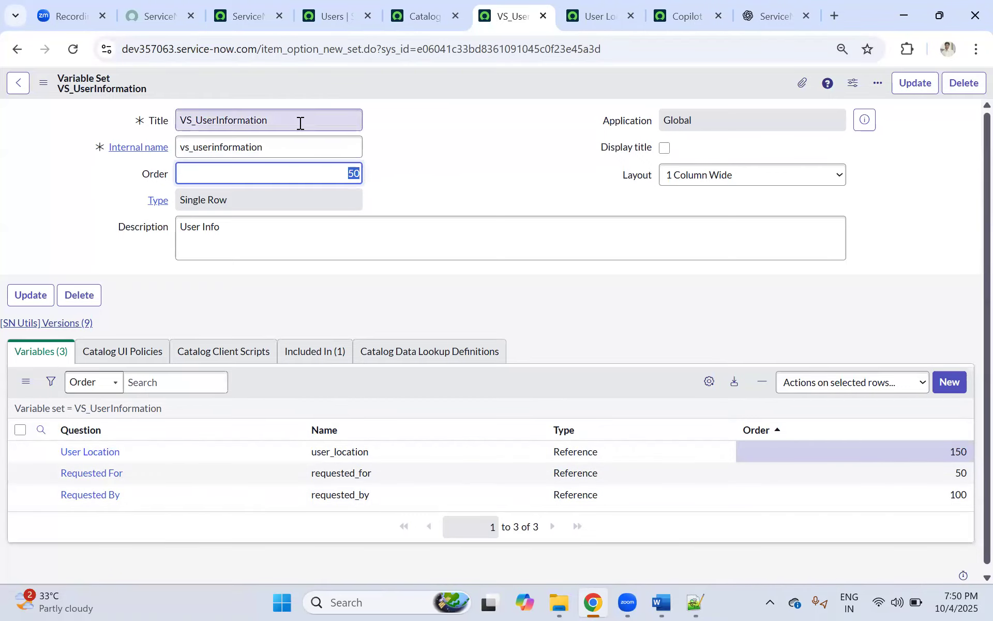
left_click(352, 115)
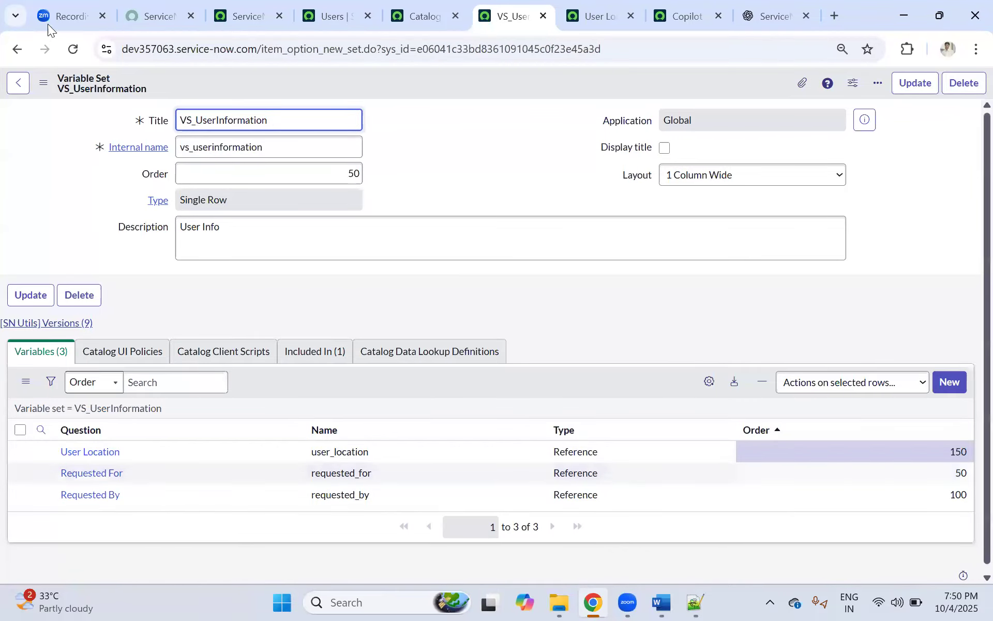
Reload the Copilot Access request form and test the User Location lookup by picking a location and clearing it again.
left_click(688, 16)
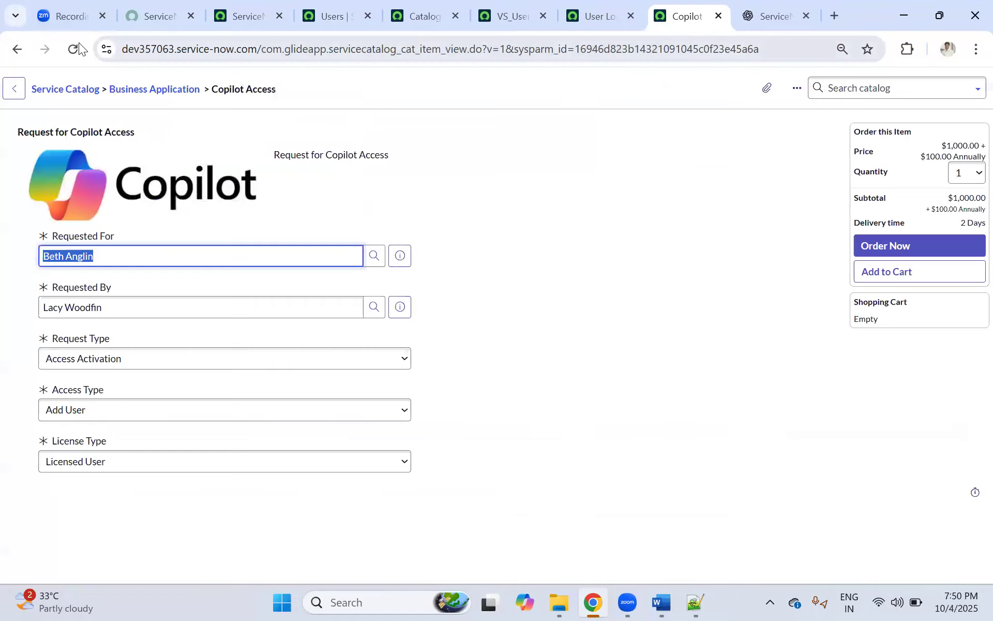
left_click(73, 48)
left_click(561, 175)
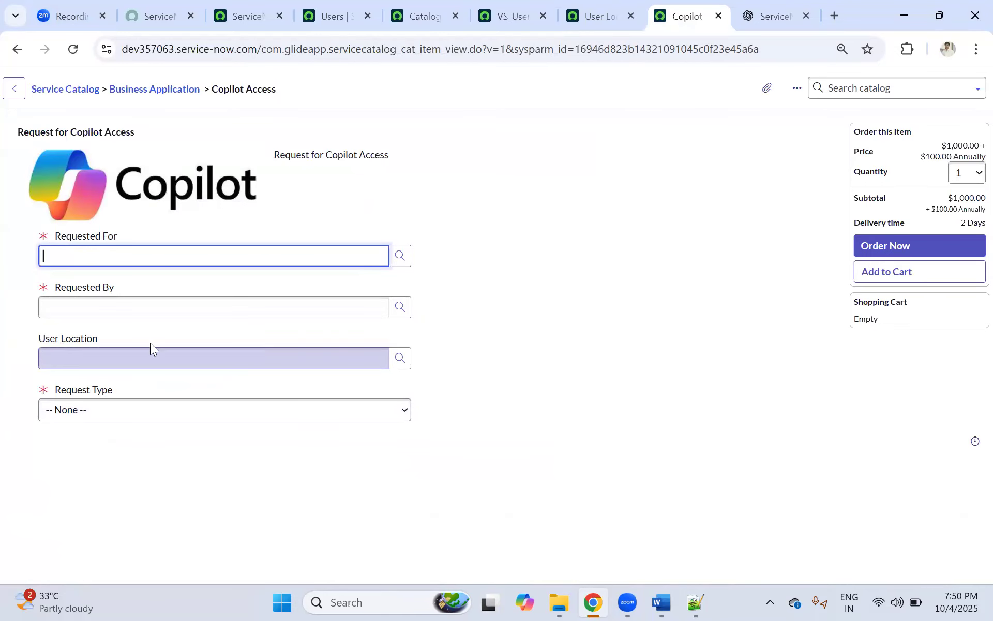
left_click(403, 360)
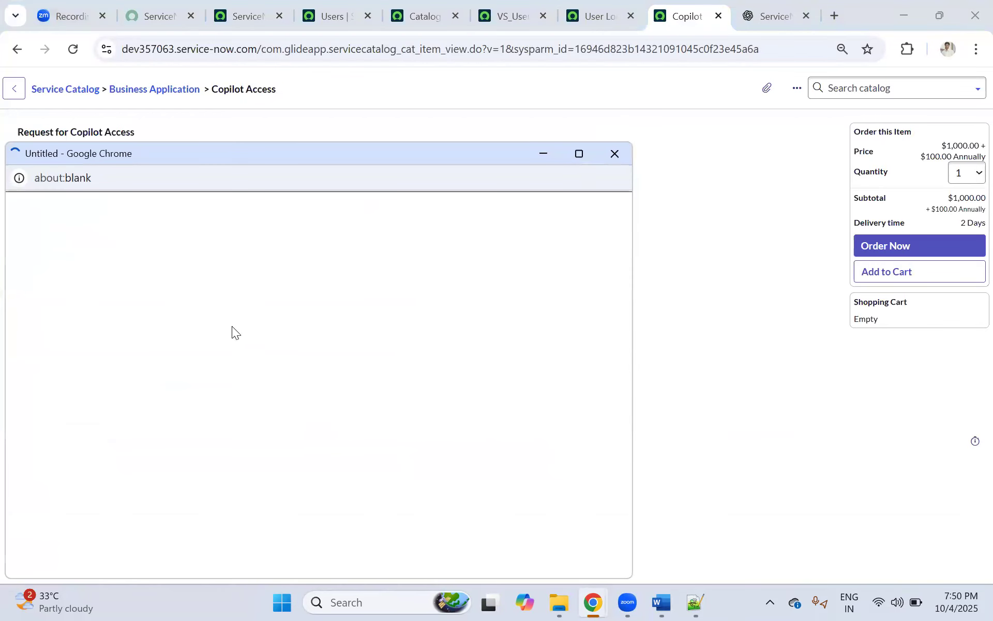
left_click(78, 354)
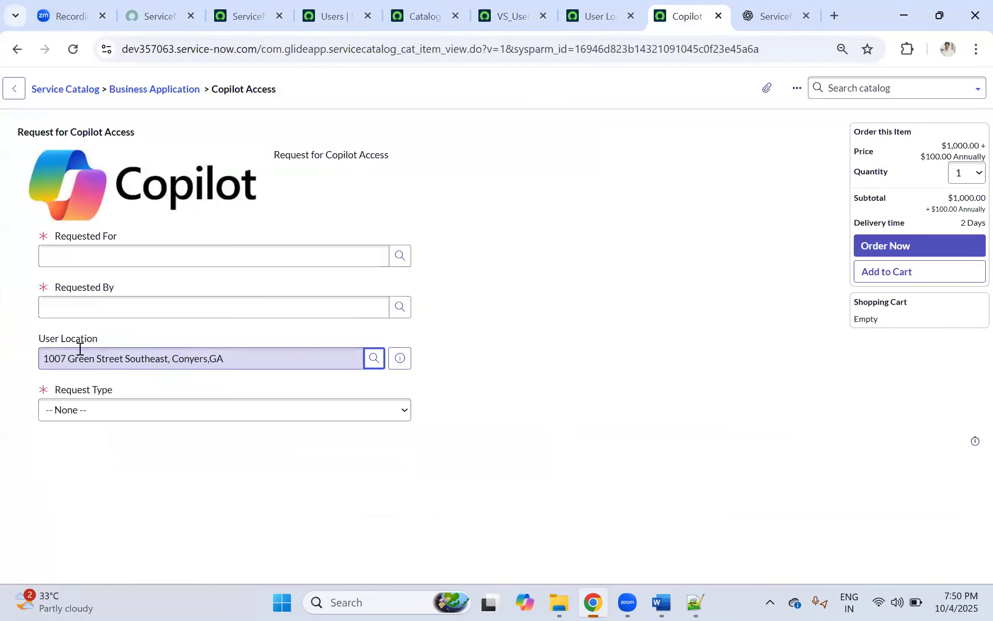
left_click(163, 285)
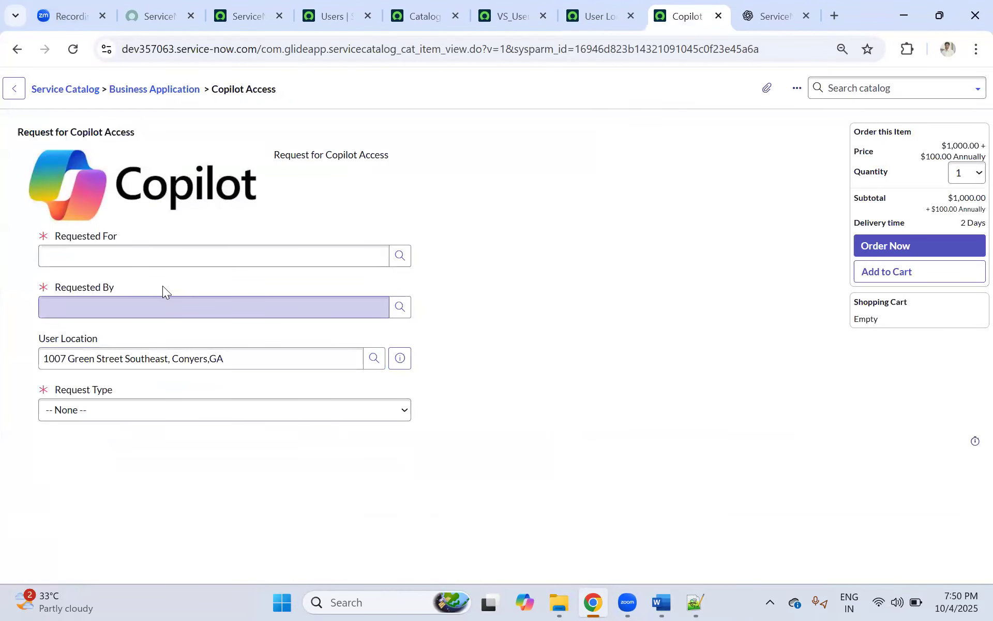
left_click_drag(260, 354, 70, 338)
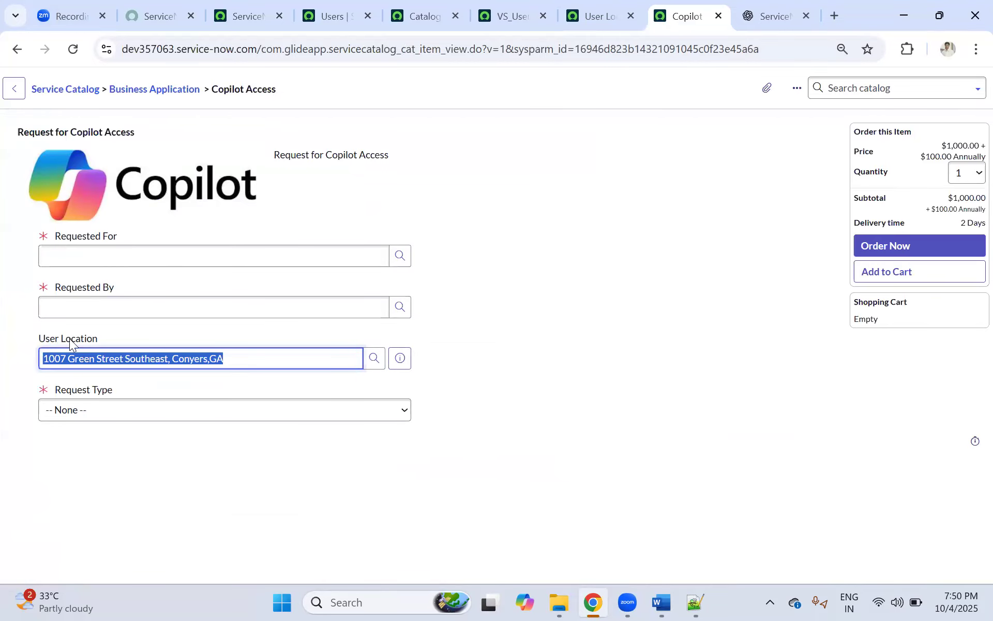
key("BackSpace")
left_click(368, 303)
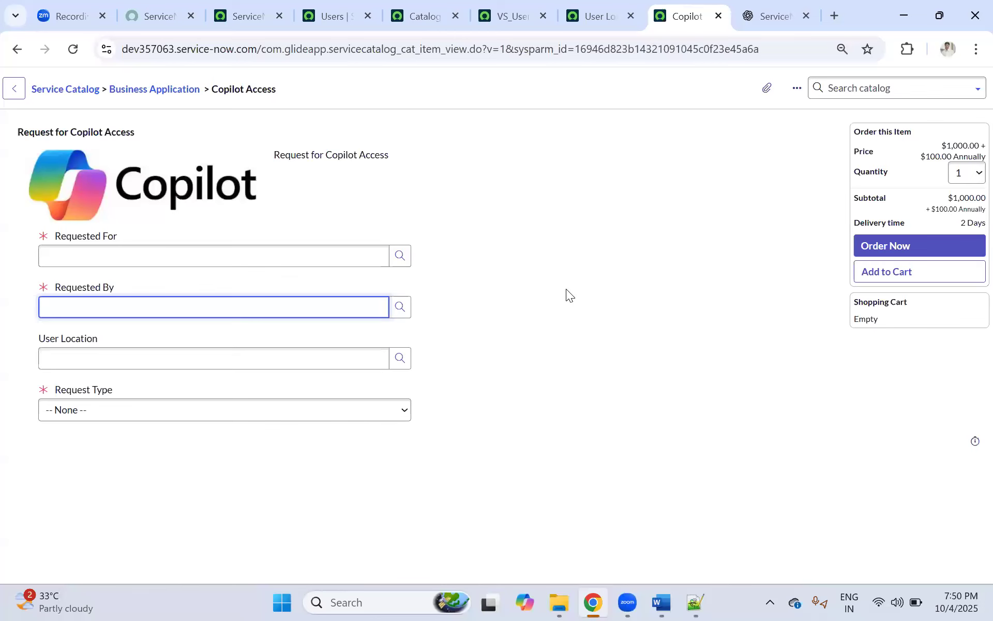
In the User Location variable's auto-populate settings, set the dependent question to Requested For.
left_click(590, 7)
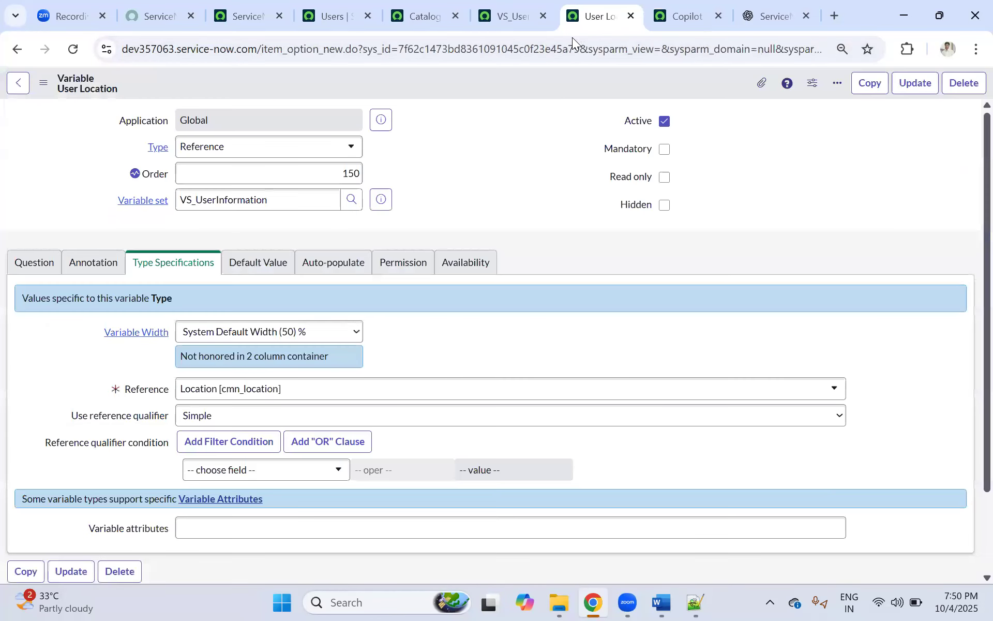
left_click(318, 271)
left_click(318, 272)
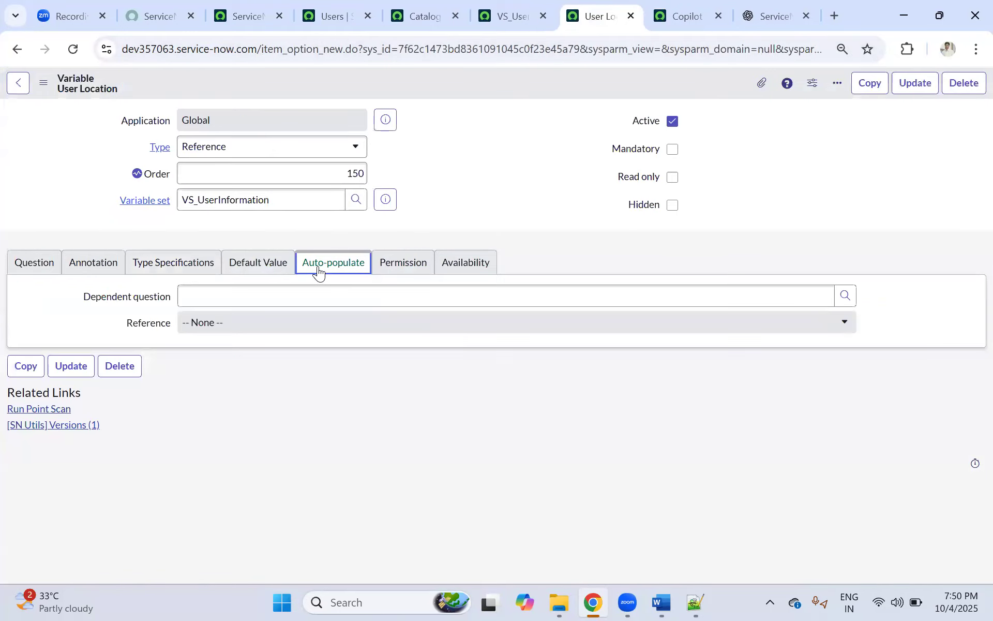
left_click(204, 293)
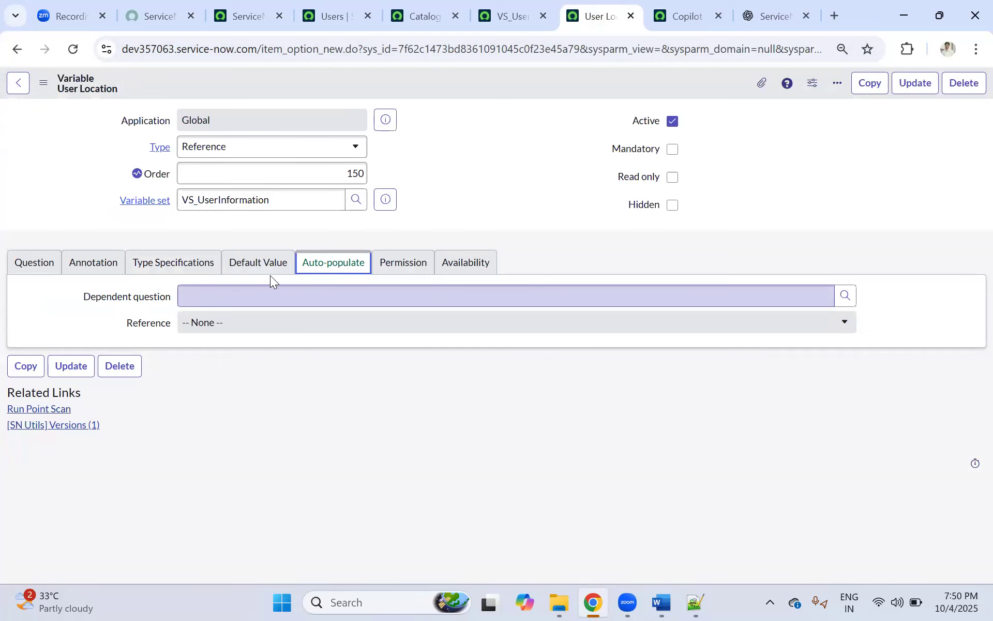
left_click(845, 302)
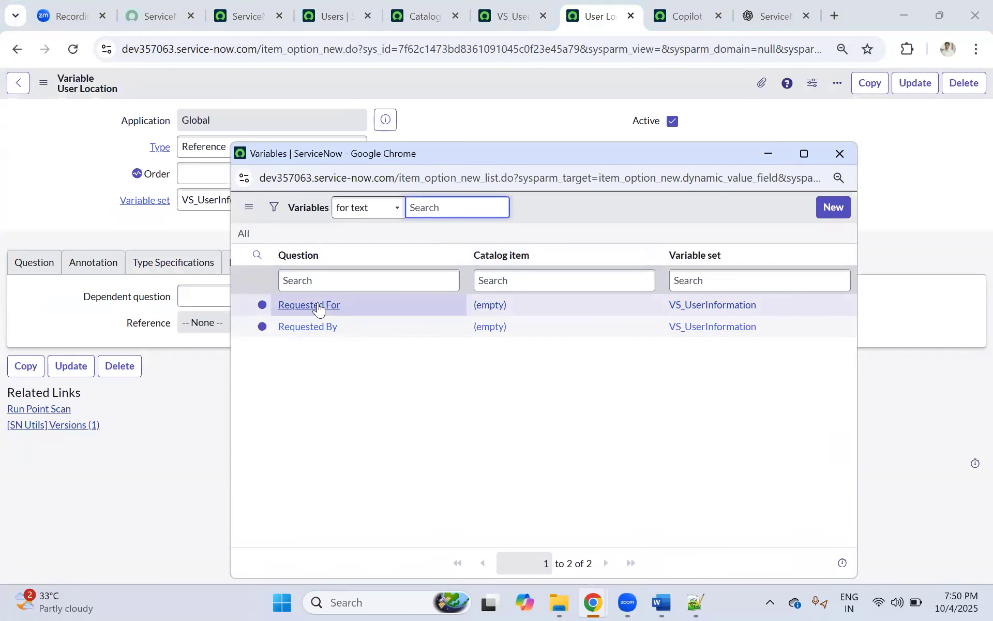
left_click(319, 306)
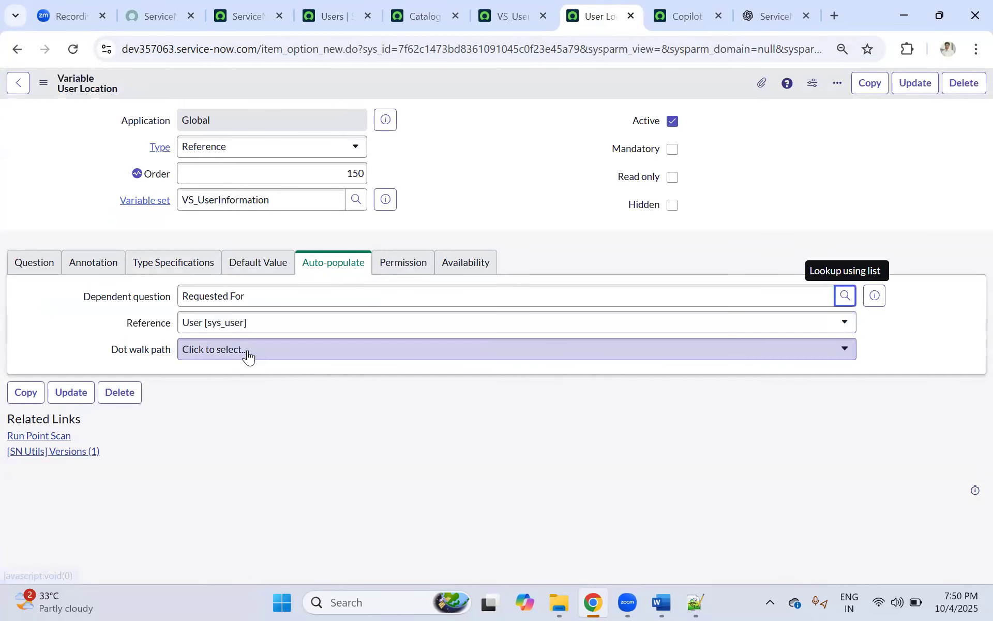
Set the auto-populate dot walk path to the user's Location and save the User Location variable.
left_click(328, 348)
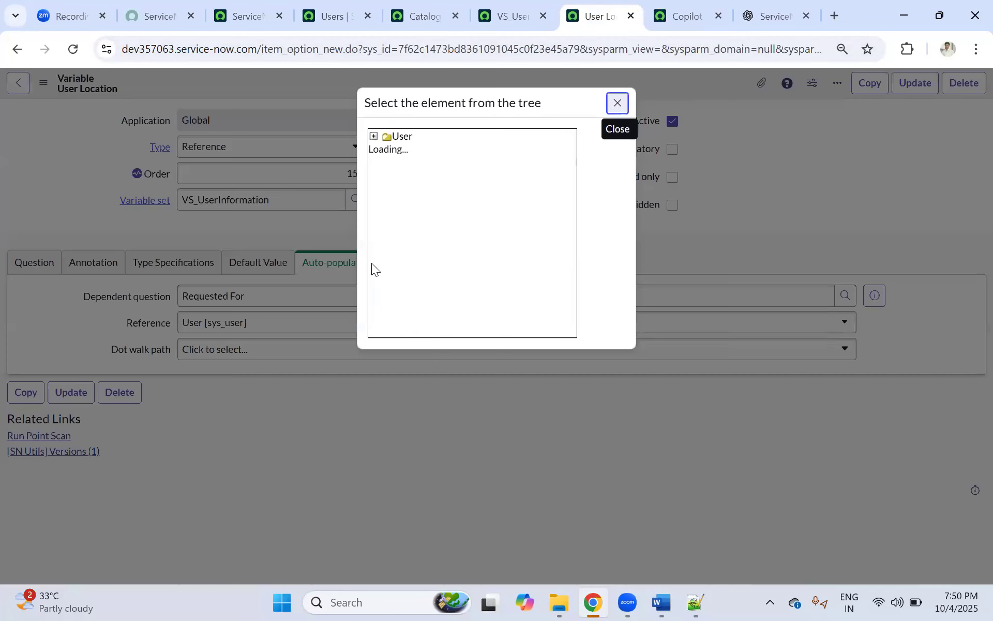
scroll(437, 275, "down", 3)
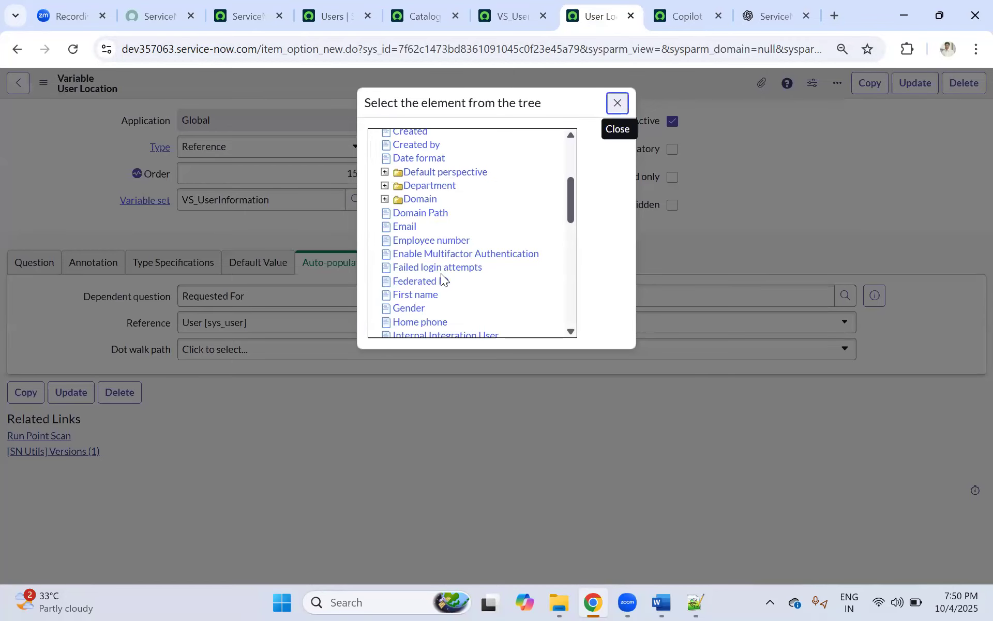
scroll(445, 269, "down", 2)
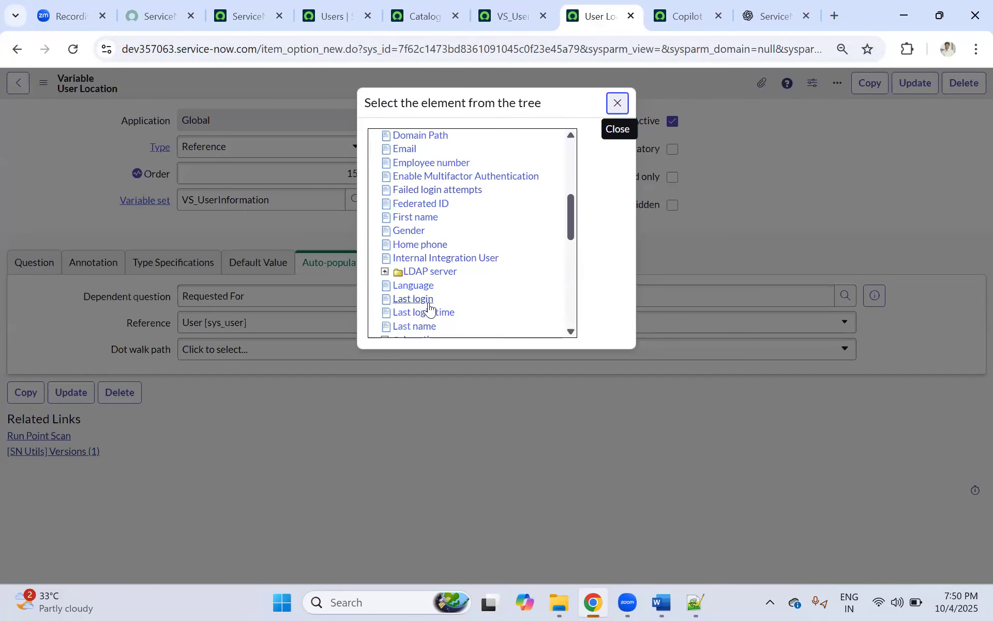
scroll(442, 306, "down", 2)
left_click(422, 262)
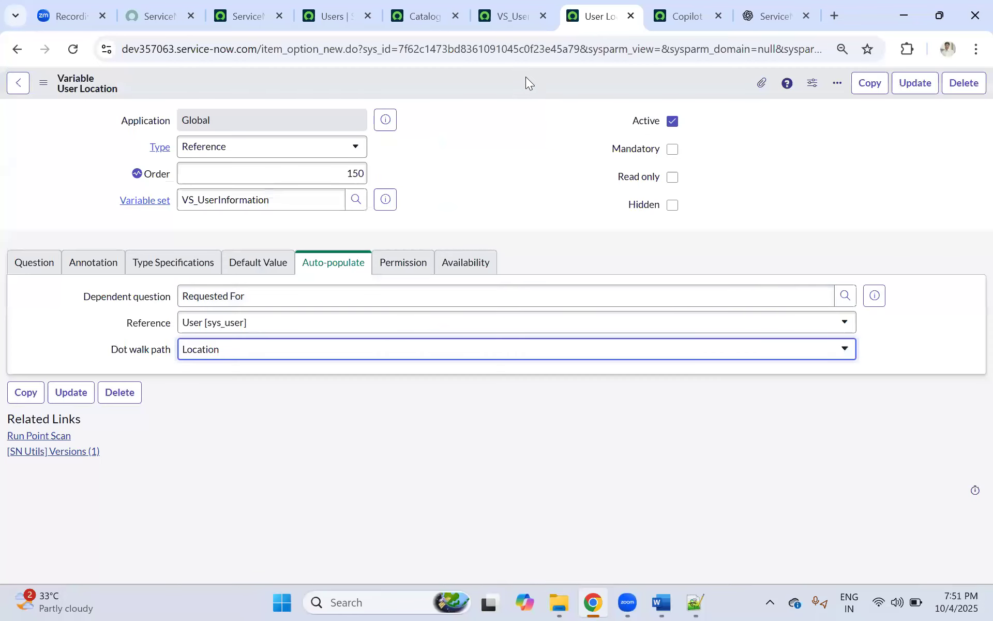
right_click(526, 78)
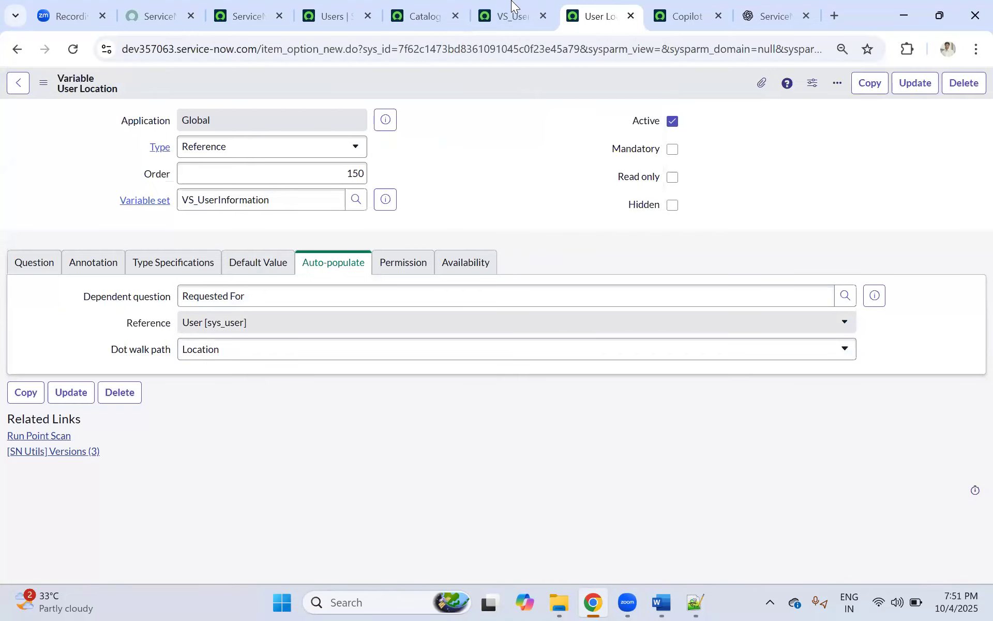
Reload the Copilot Access request form and choose a user in Requested For to test the location auto-population.
left_click(511, 16)
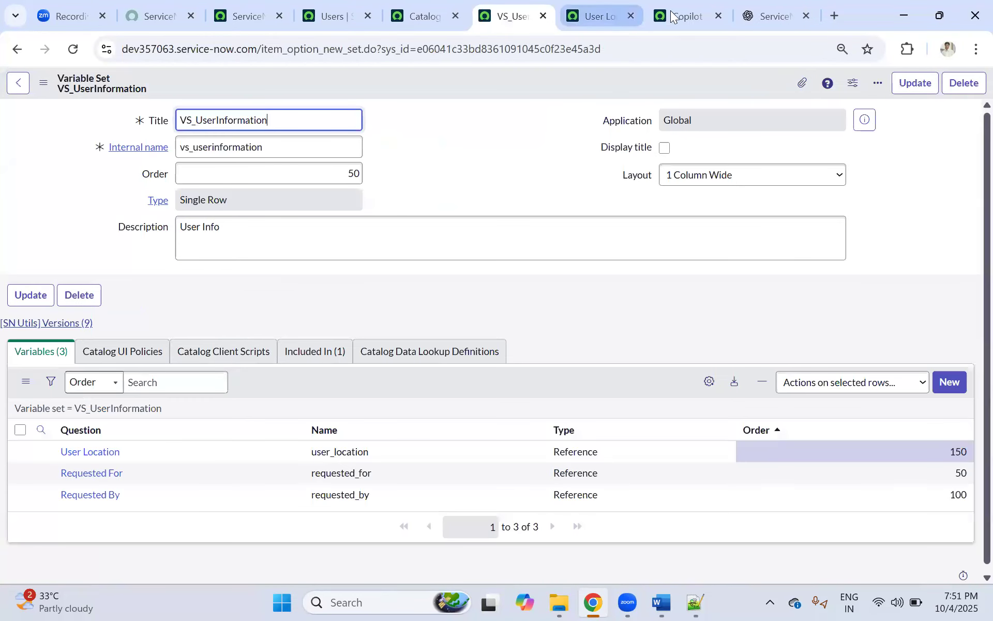
left_click(684, 15)
left_click(74, 48)
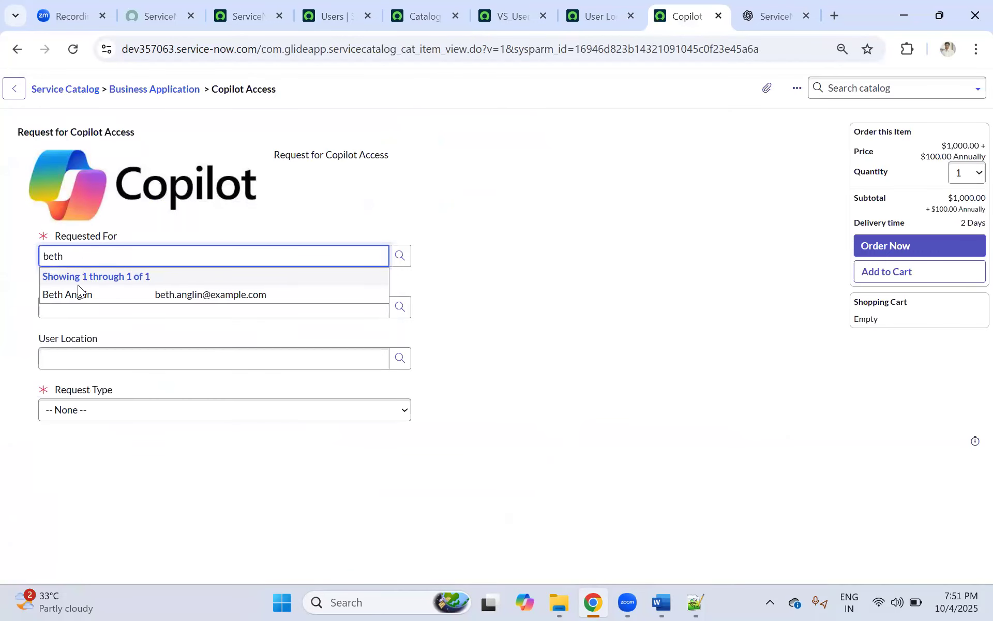
left_click(67, 291)
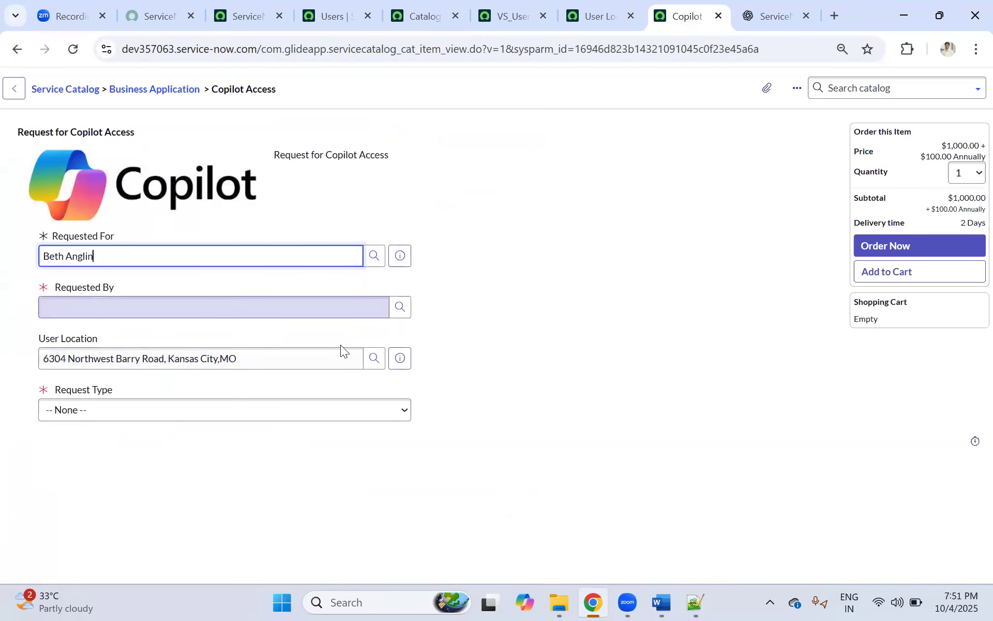
Preview the Requested For user's record from the request form and copy the user's e-mail address.
left_click(403, 249)
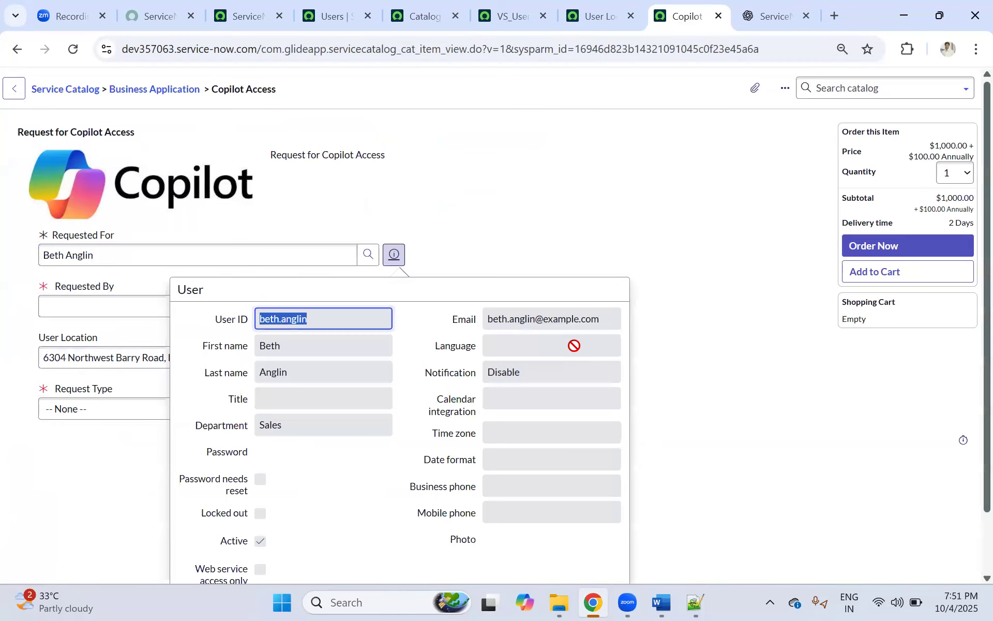
scroll(252, 400, "down", 1)
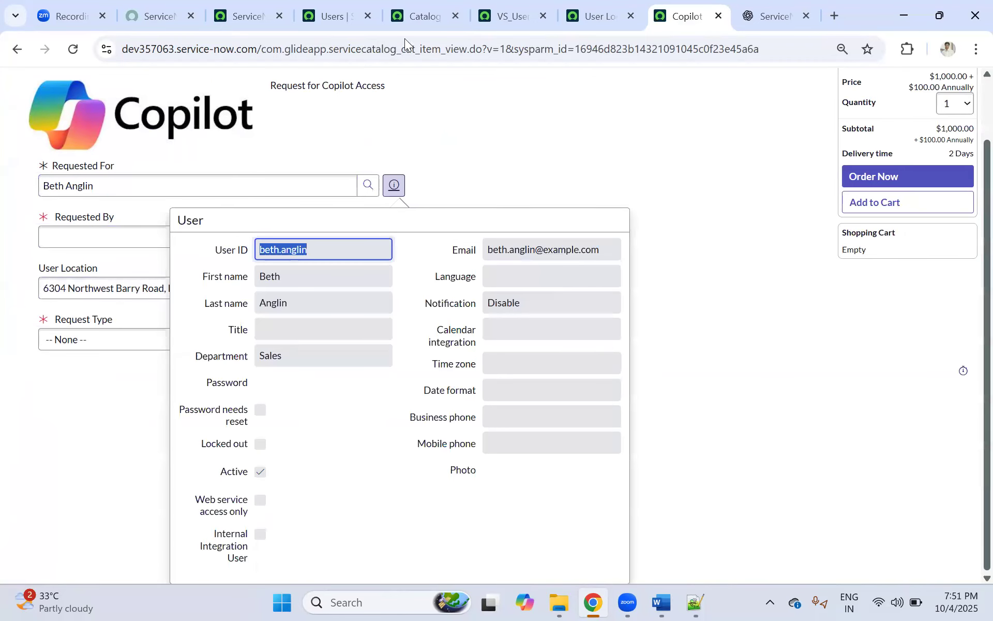
left_click_drag(306, 250, 362, 254)
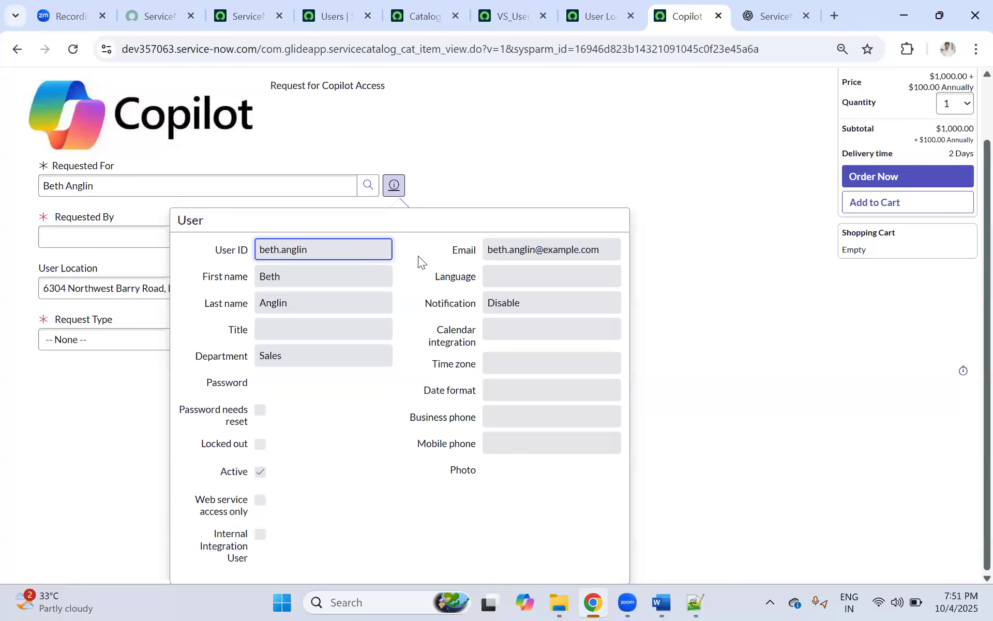
left_click_drag(605, 251, 425, 249)
key("ctrl+c")
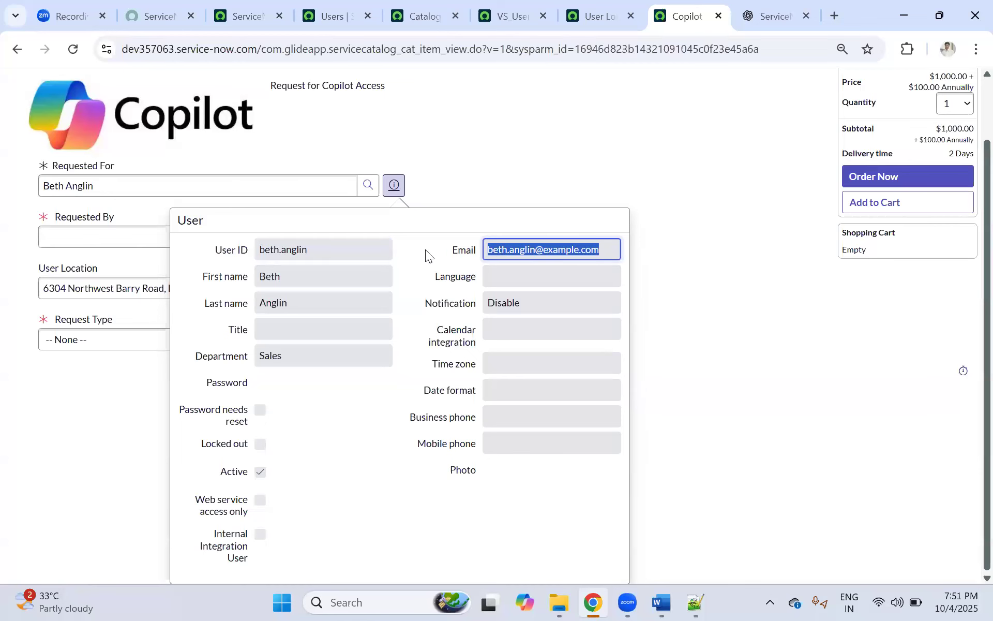
Filter the Users list by the copied e-mail address.
left_click(337, 18)
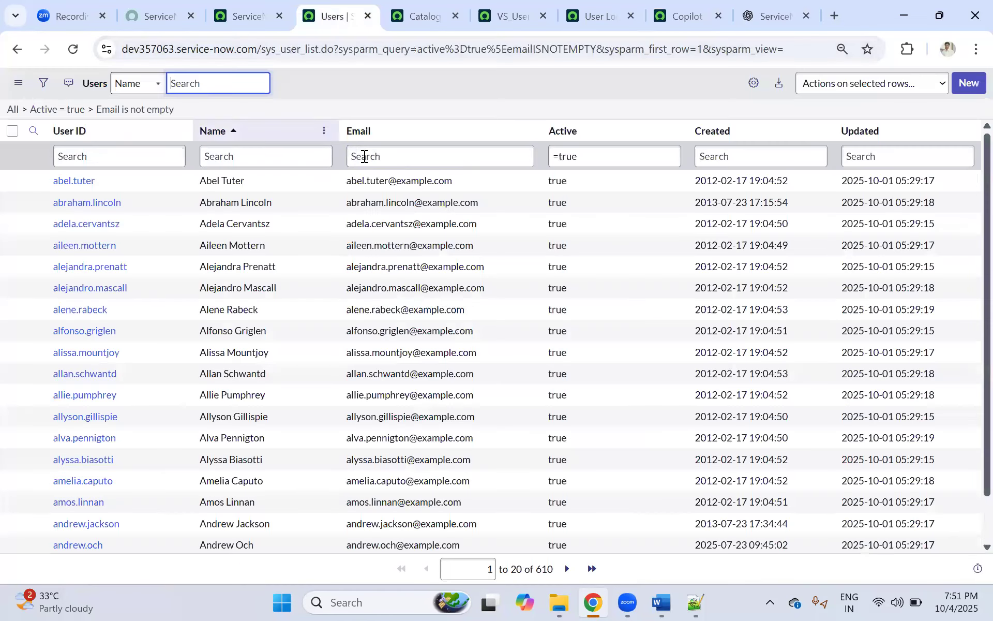
left_click(383, 155)
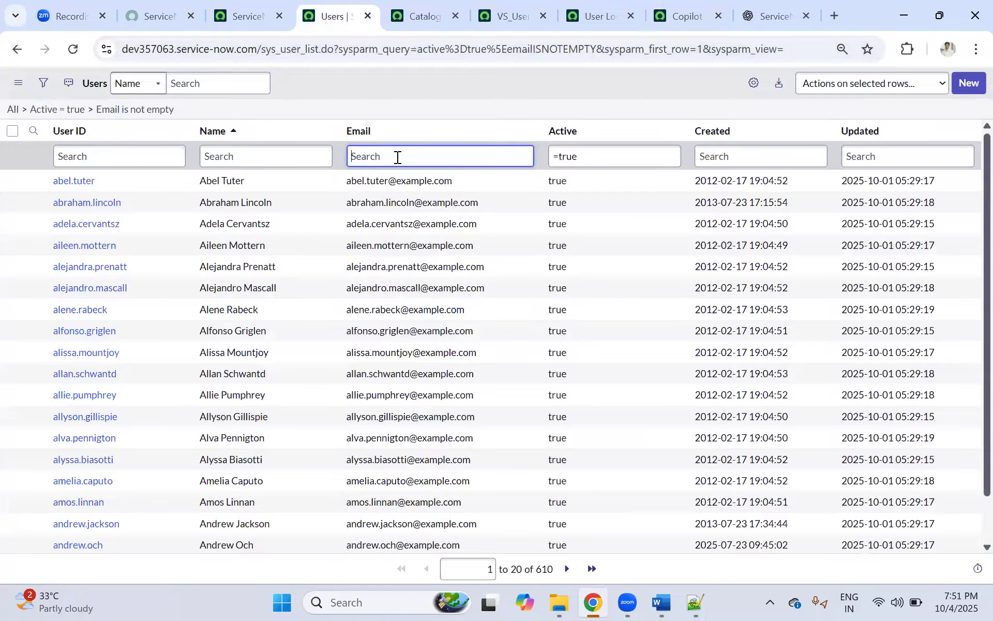
key("ctrl+v")
key("Return")
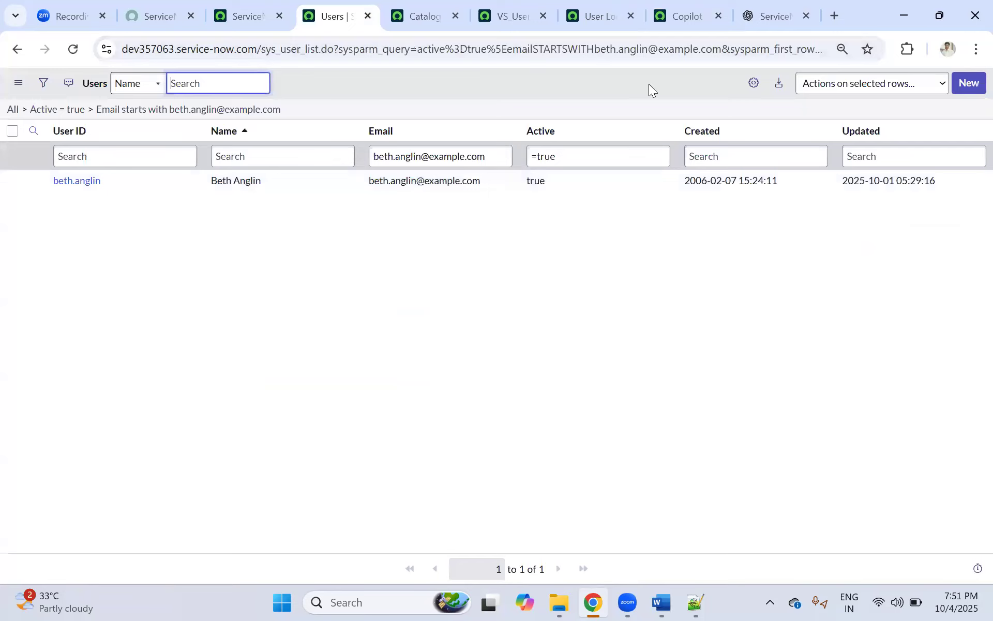
Add the Location column to the Users list.
left_click(751, 83)
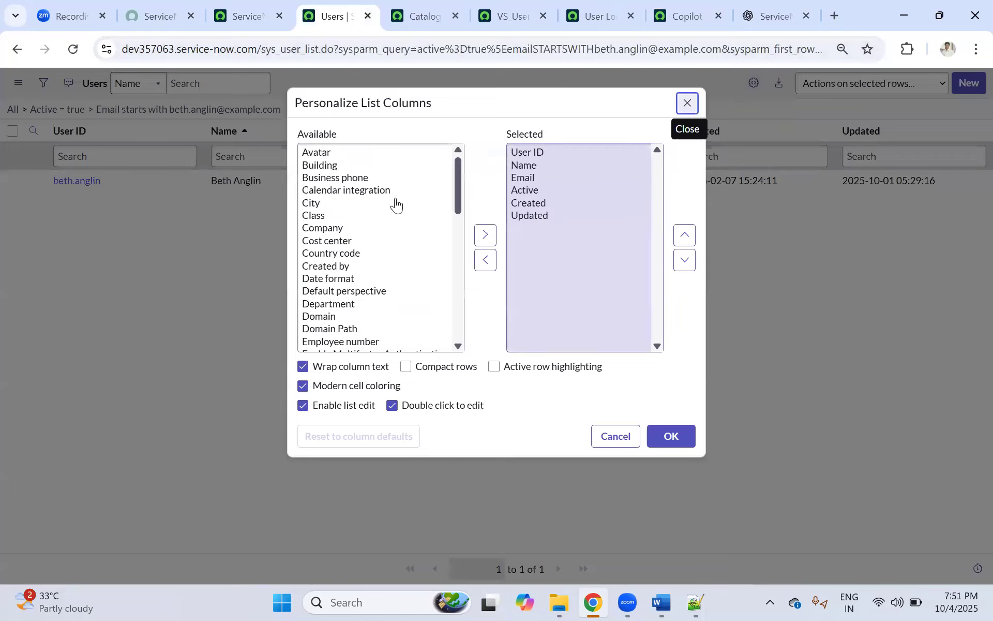
left_click(346, 204)
key("l")
key("l")
key("l")
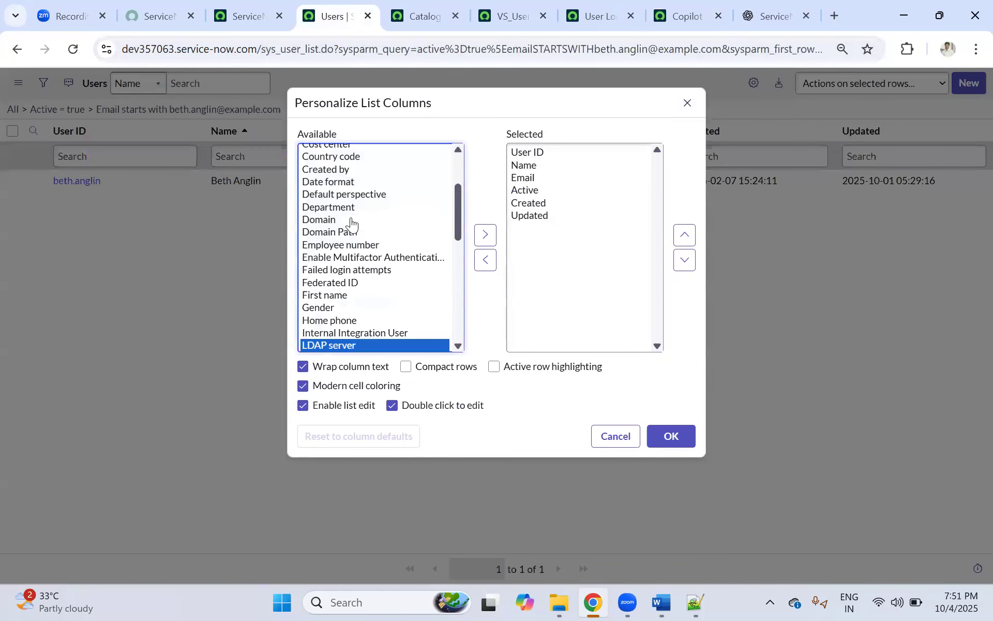
key("l")
key("l")
key("l")
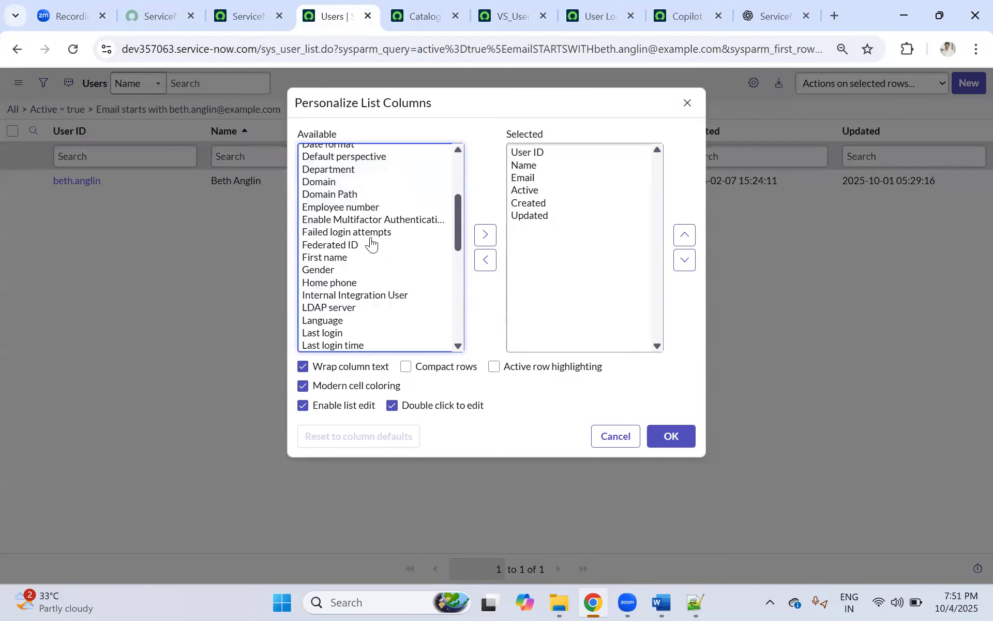
left_click(485, 235)
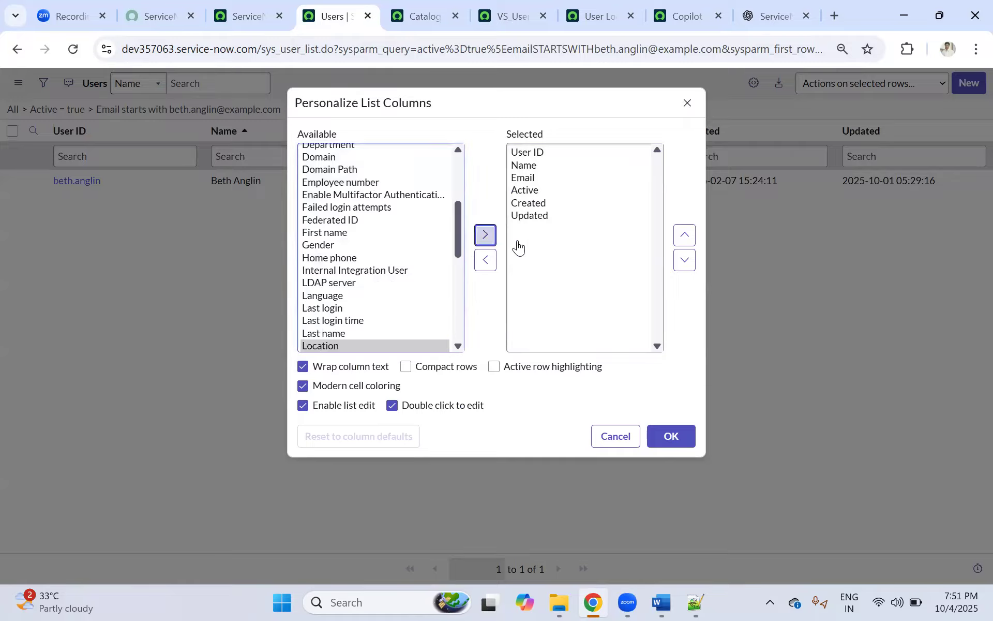
left_click(671, 436)
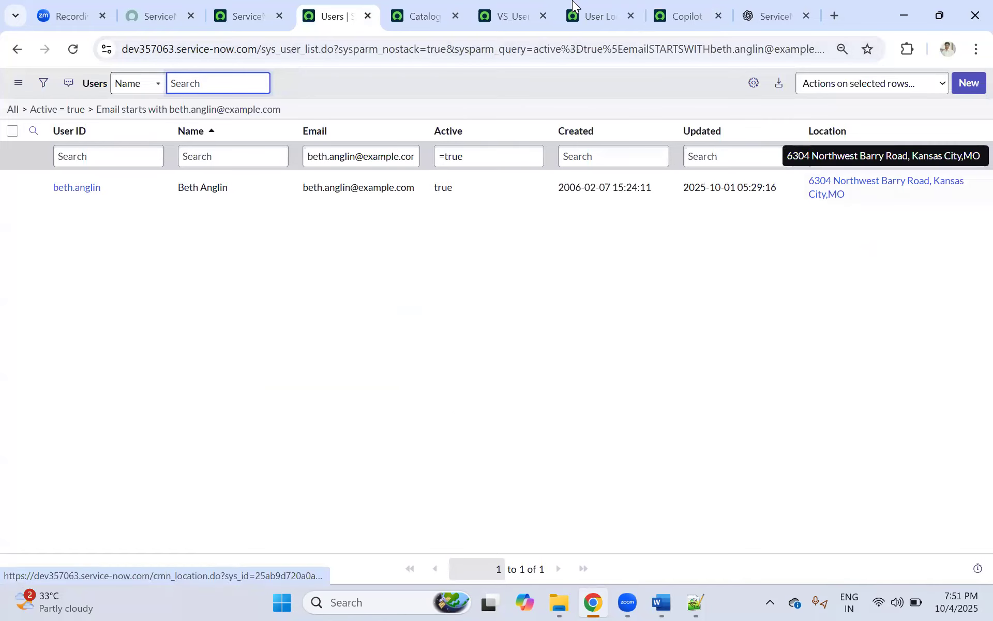
Check the Requested For and User Location values on the request form, and return to the User Location variable record.
left_click(677, 13)
left_click(610, 151)
left_click_drag(116, 255, 31, 253)
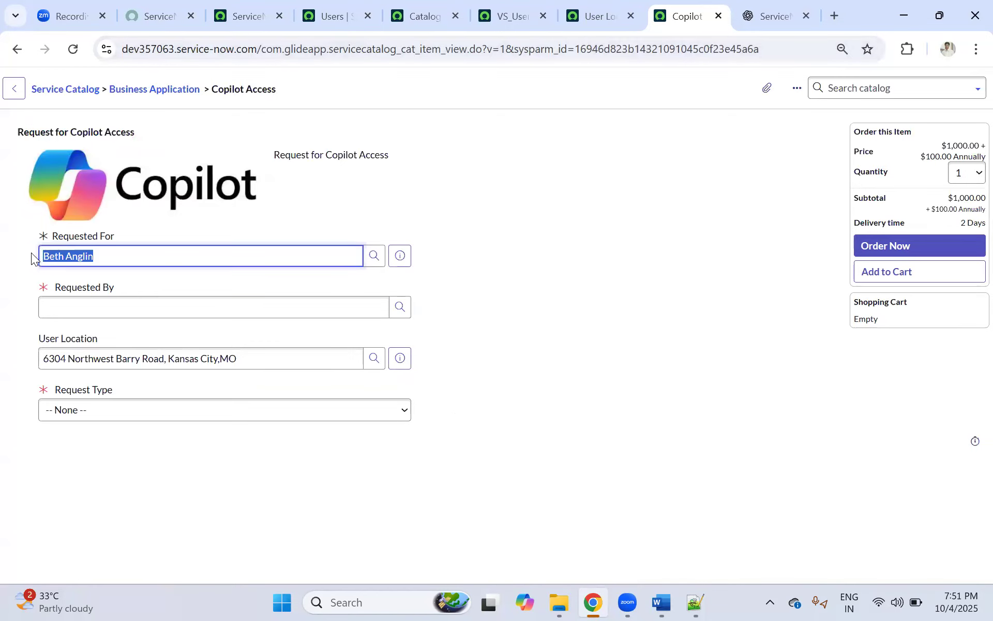
left_click_drag(242, 359, 40, 363)
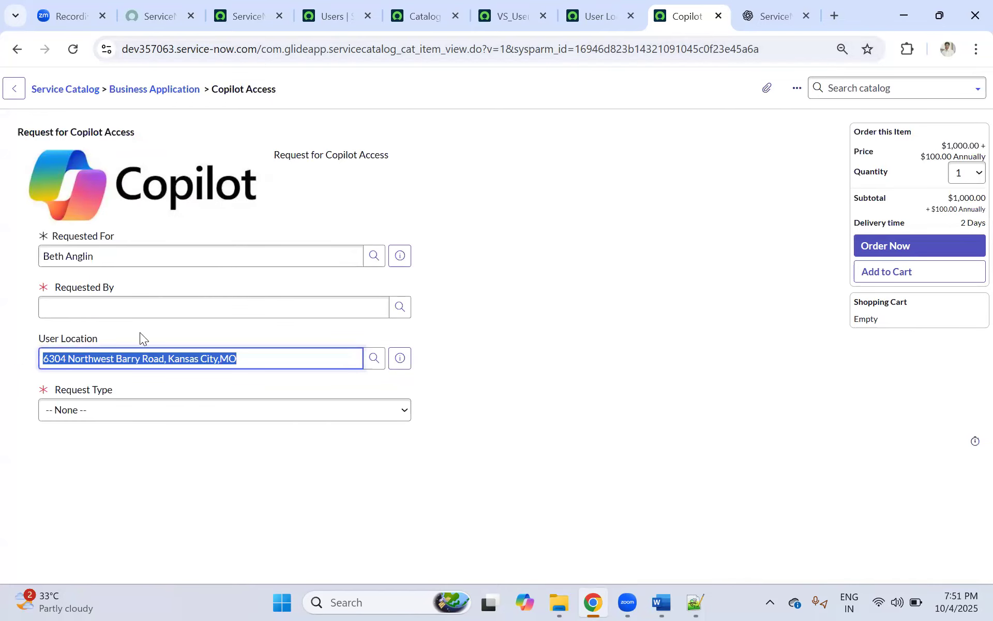
left_click(591, 5)
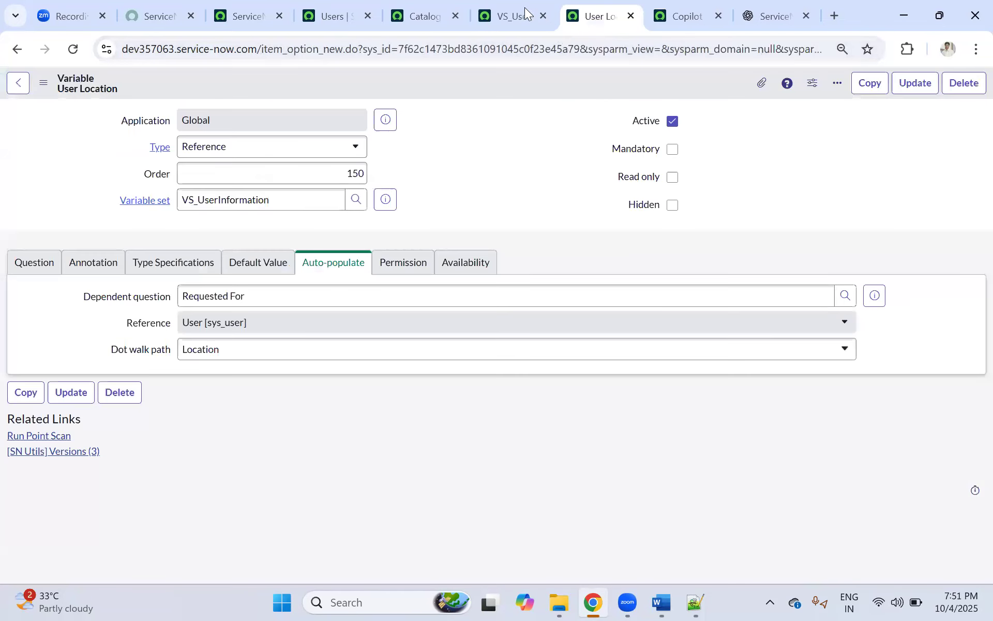
Close the open User Location record and reopen it in a separate tab from the VS_UserInformation variable list.
left_click(504, 11)
left_click(589, 15)
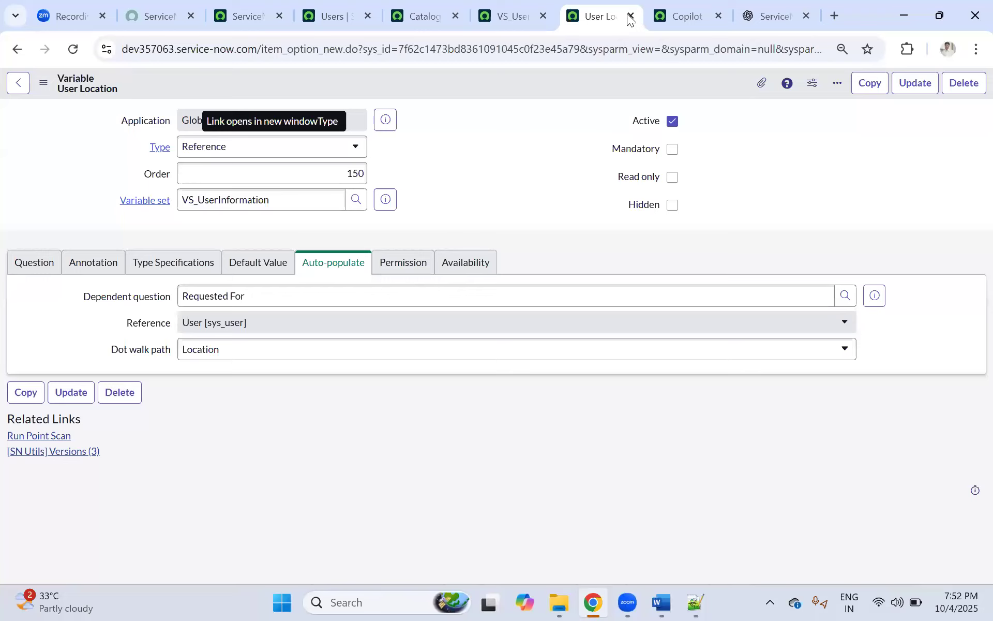
left_click(629, 19)
left_click(513, 16)
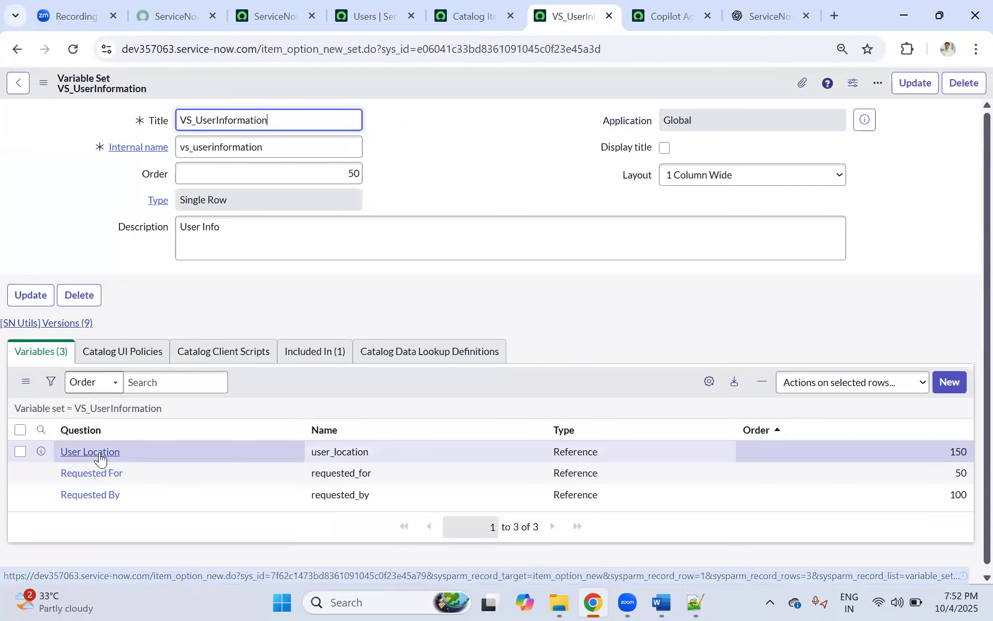
left_click(100, 458, "ctrl")
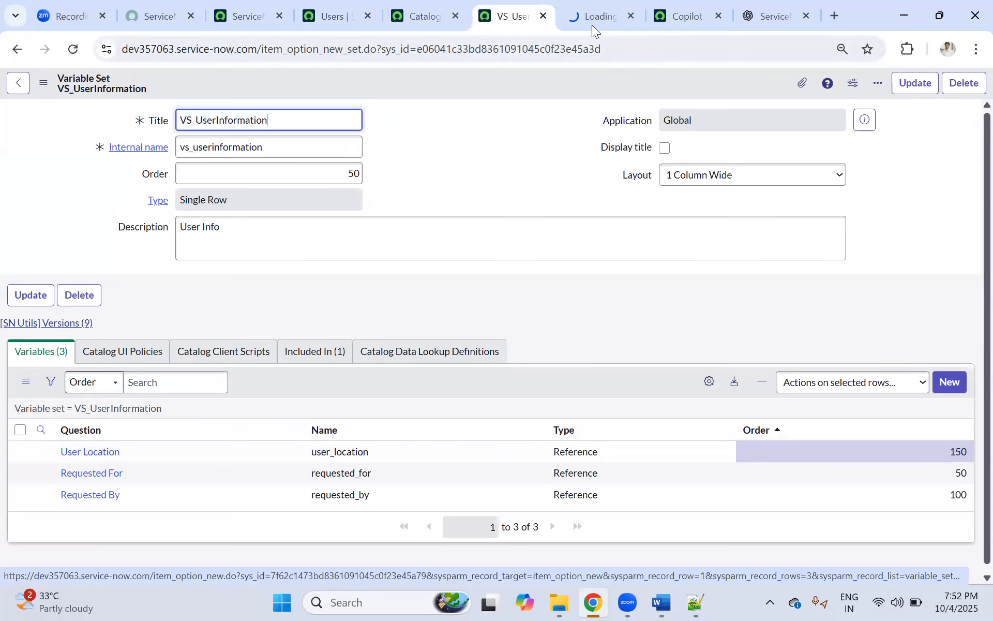
key("ctrl+Tab")
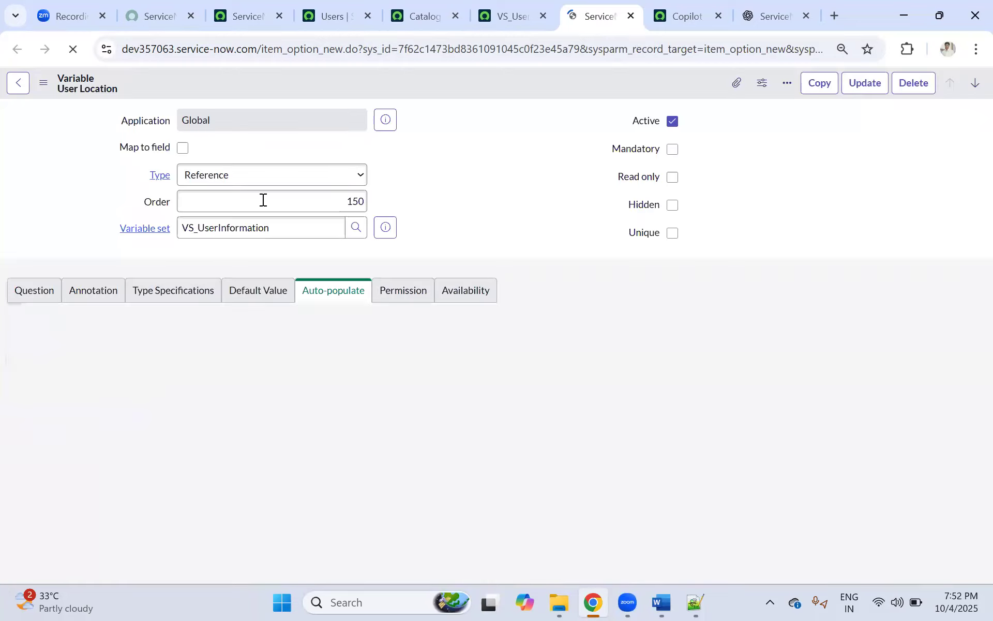
Review the User Location variable's Question and Auto-populate settings, including the dependent question, reference table and dot walk path.
left_click(34, 296)
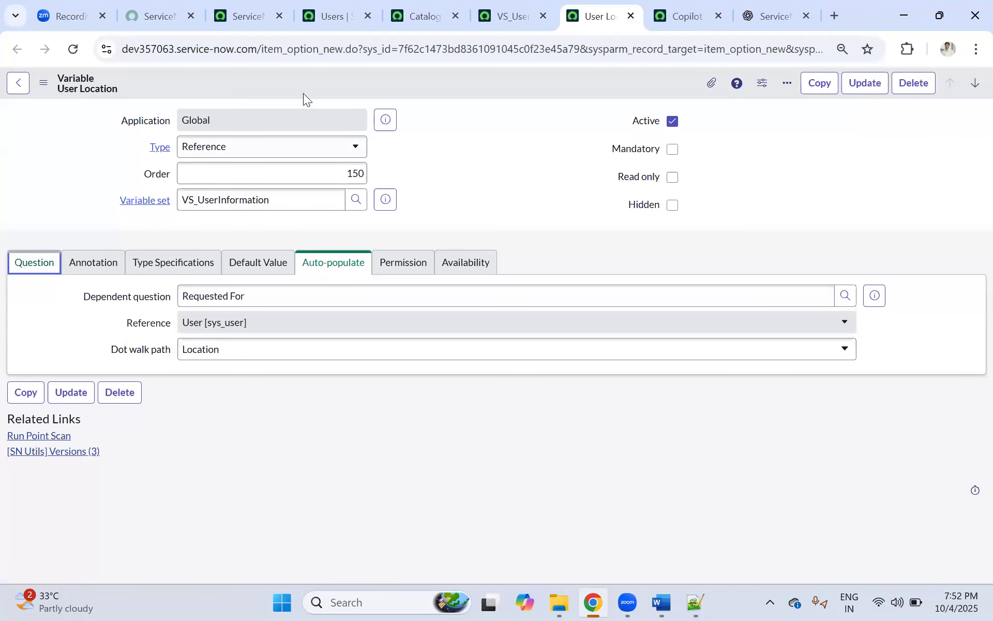
left_click(35, 272)
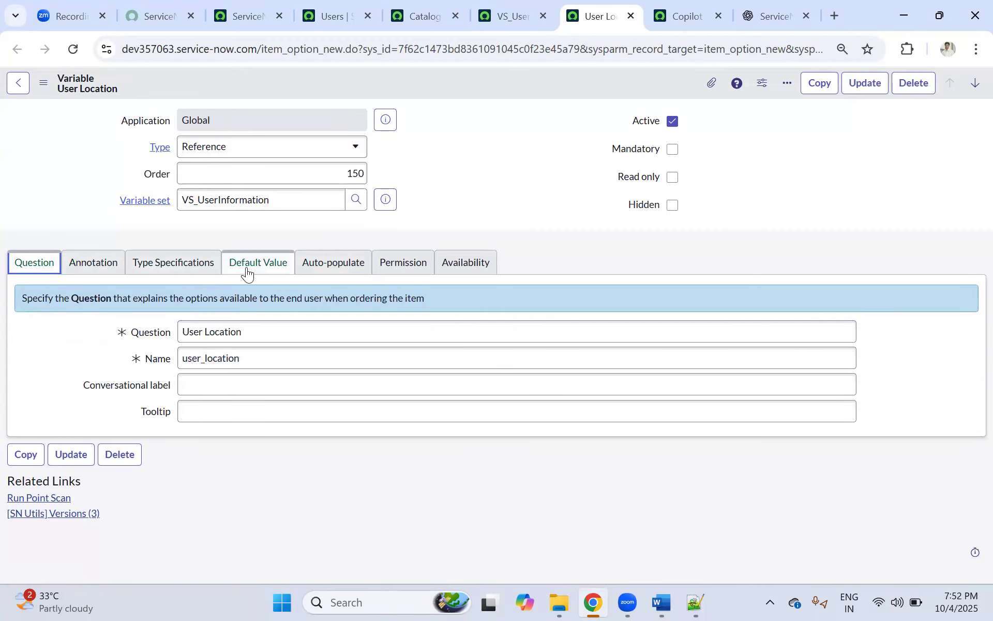
left_click(324, 271)
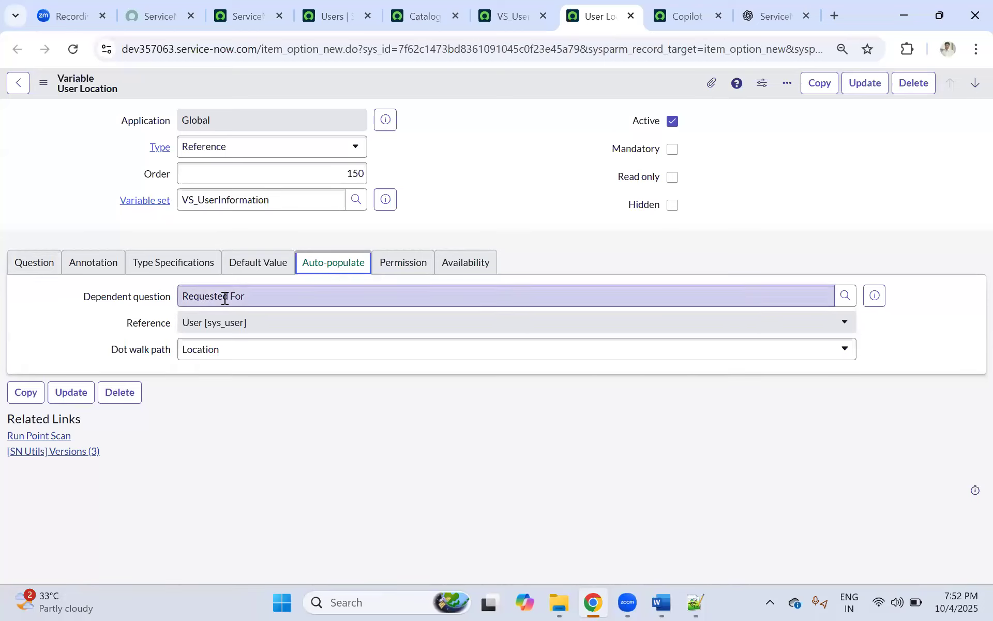
left_click_drag(266, 296, 175, 296)
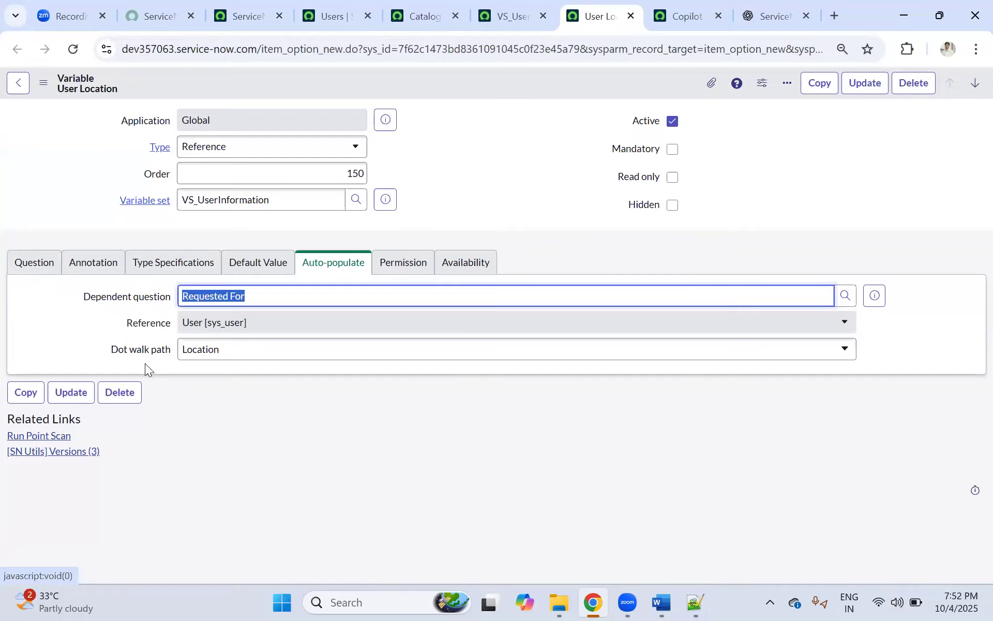
left_click(229, 319)
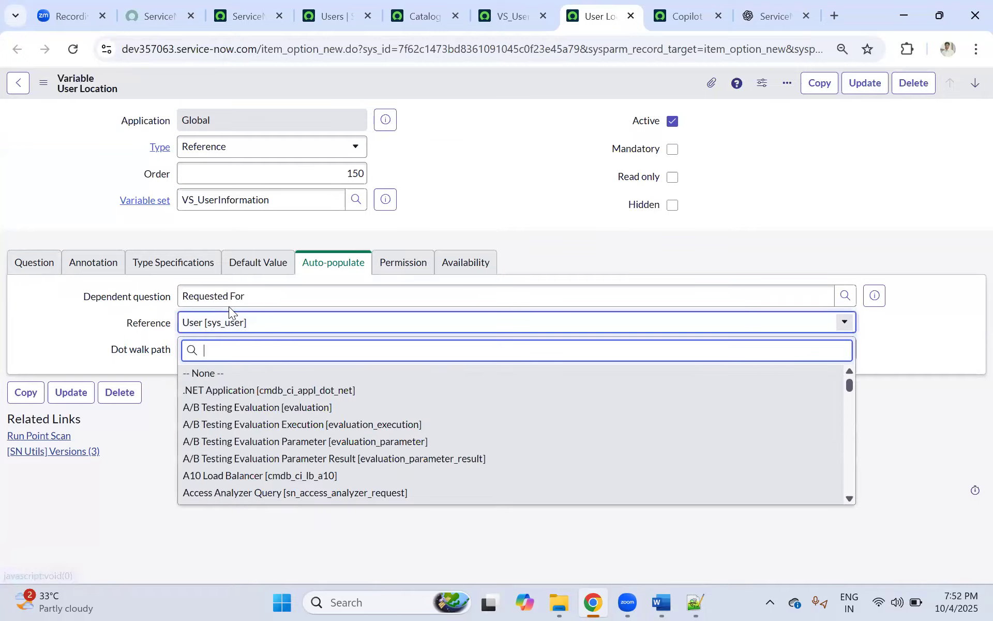
left_click(730, 209)
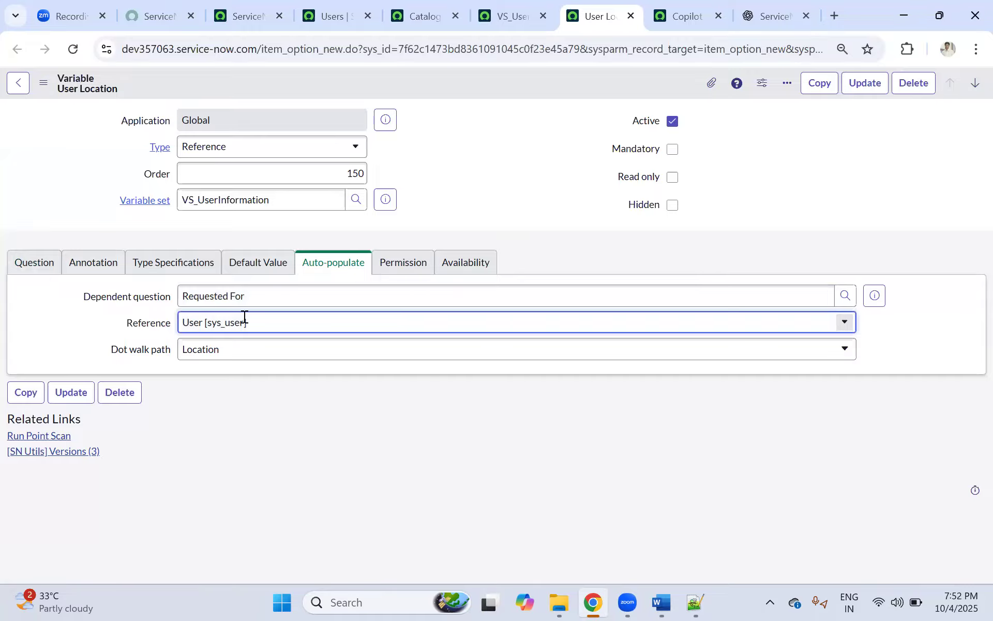
Check the User Location field on the Copilot Access request form, then close the variable record and return to the VS_UserInformation variable set.
left_click(691, 11)
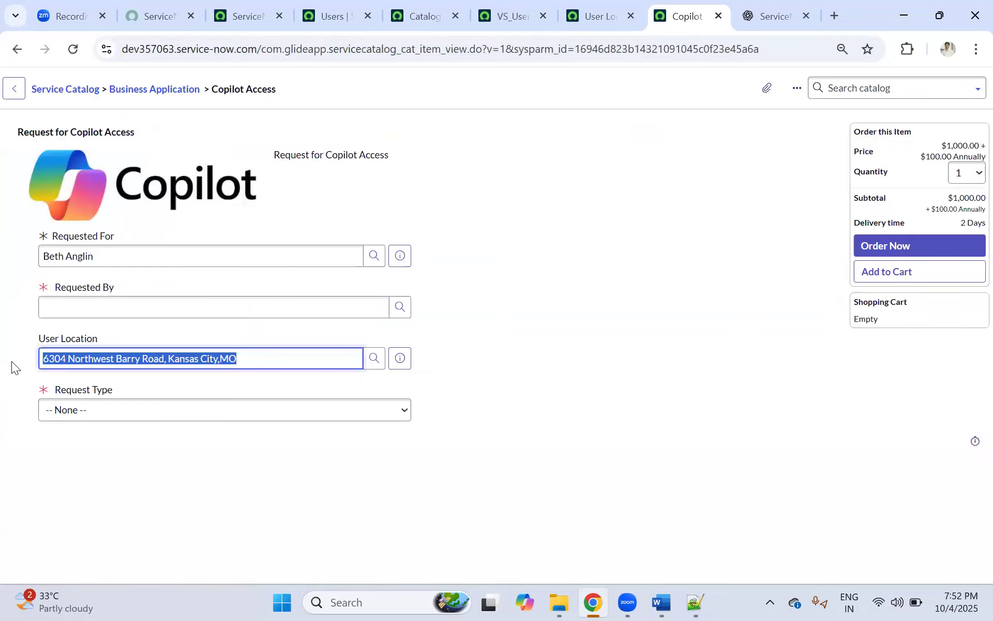
left_click(580, 11)
left_click(519, 8)
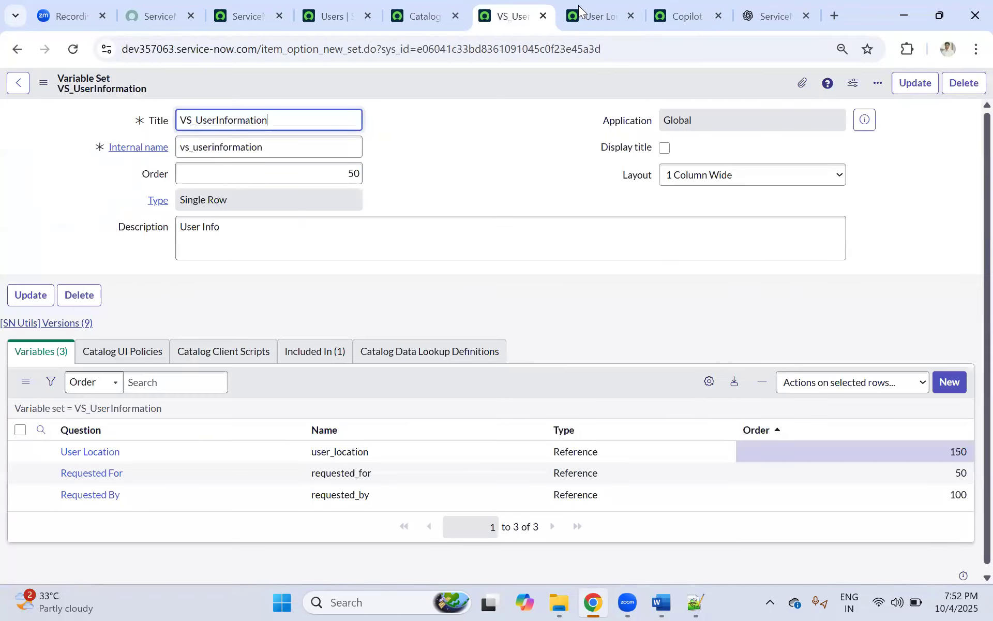
left_click(579, 10)
left_click(631, 17)
left_click(512, 7)
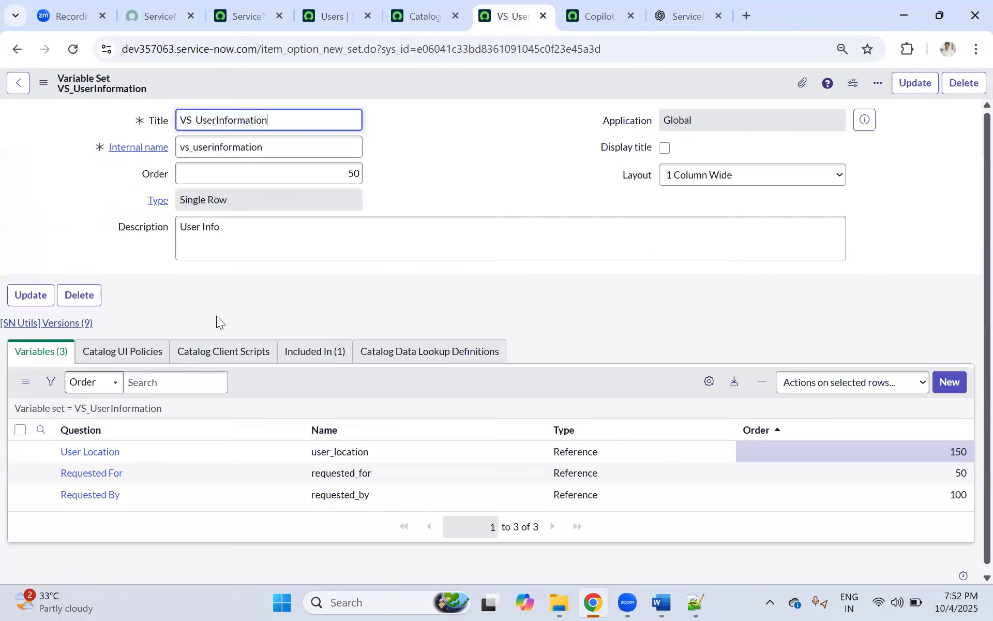
Create a new variable in the VS_UserInformation variable set and set its type to Reference.
left_click(950, 383)
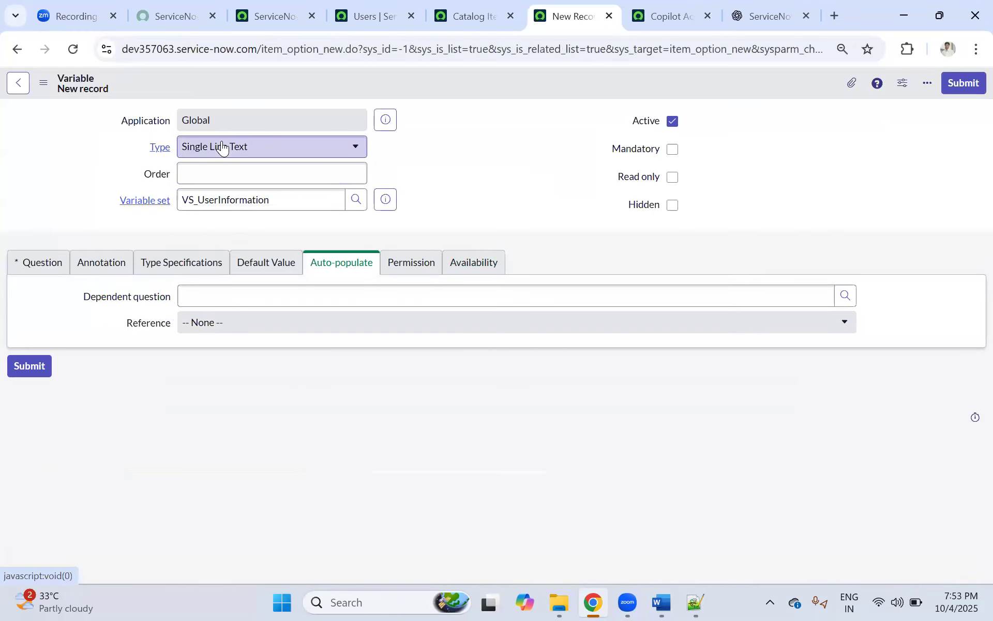
left_click(222, 143)
type("ref")
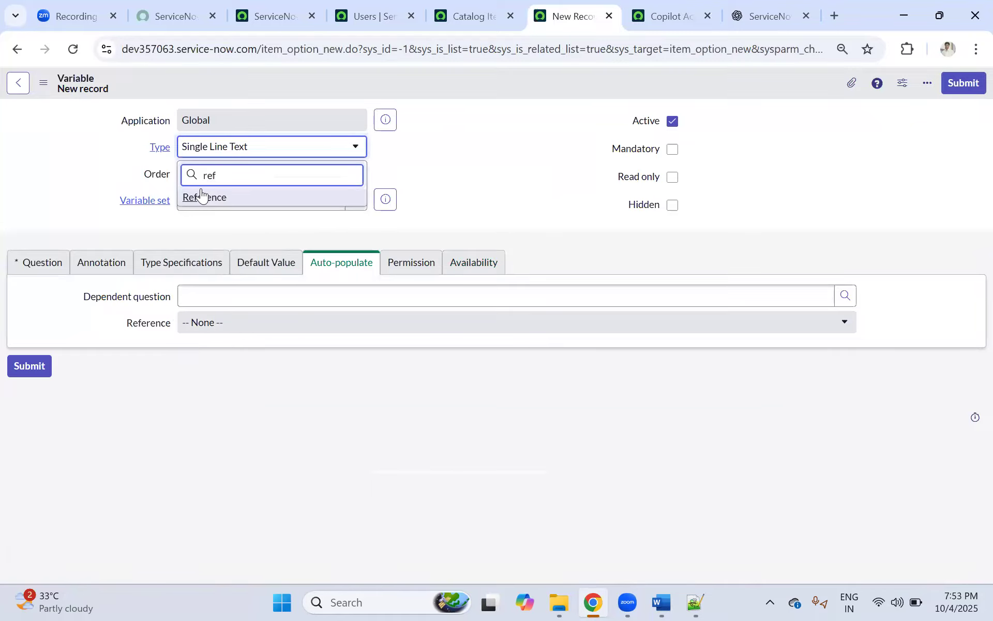
left_click(201, 196)
Set the new variable's question to Department and its name to department.
left_click(39, 262)
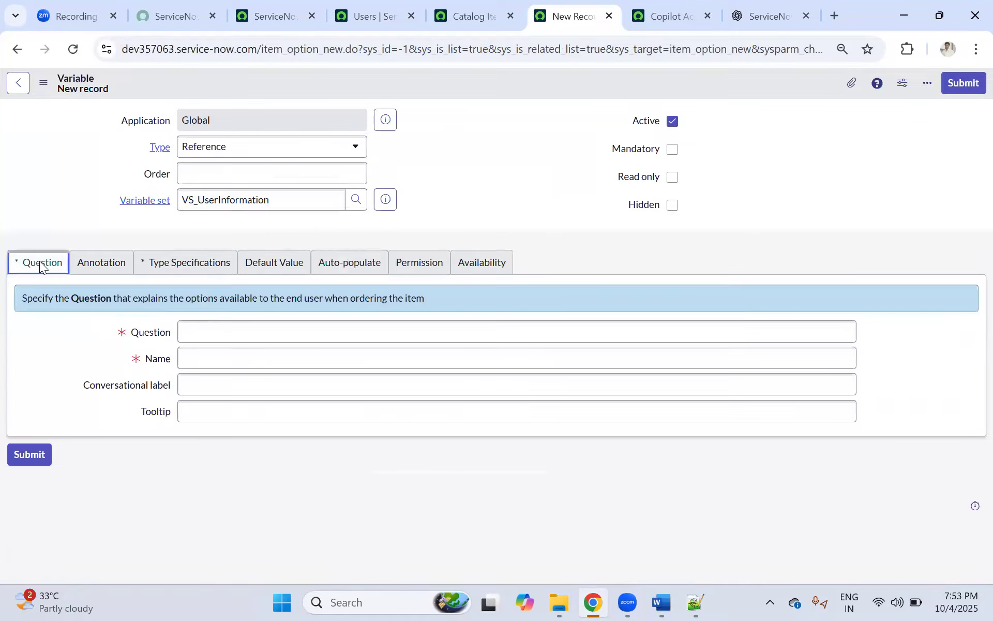
left_click(211, 333)
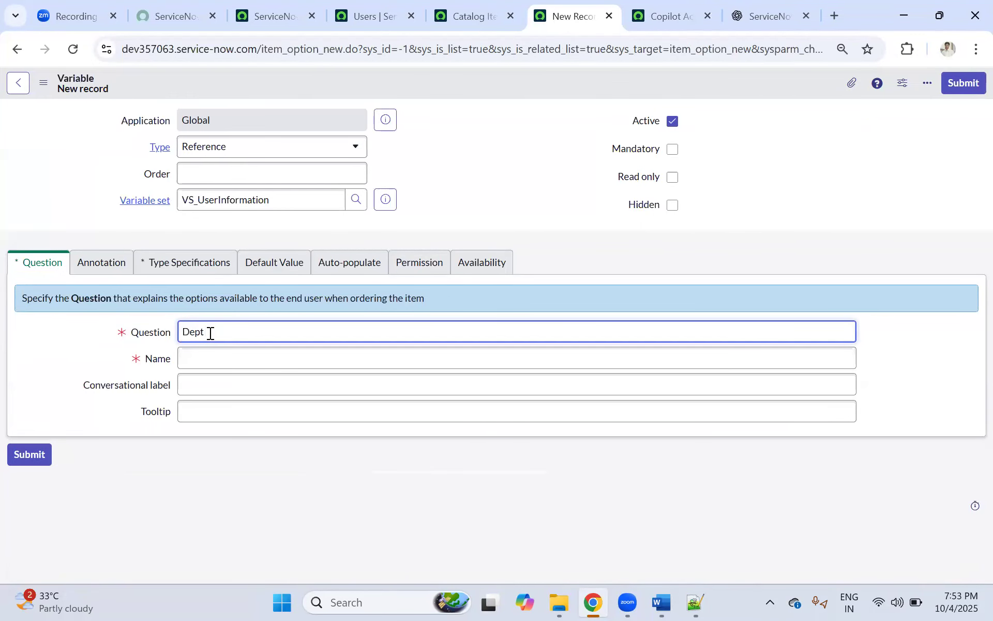
key("Tab")
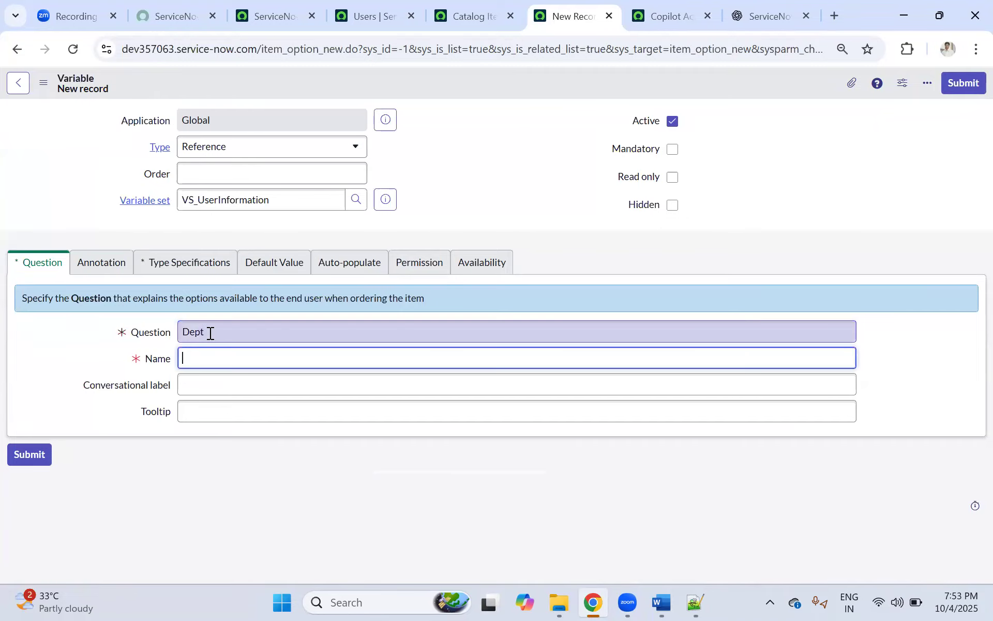
key("shift+Tab")
type("De")
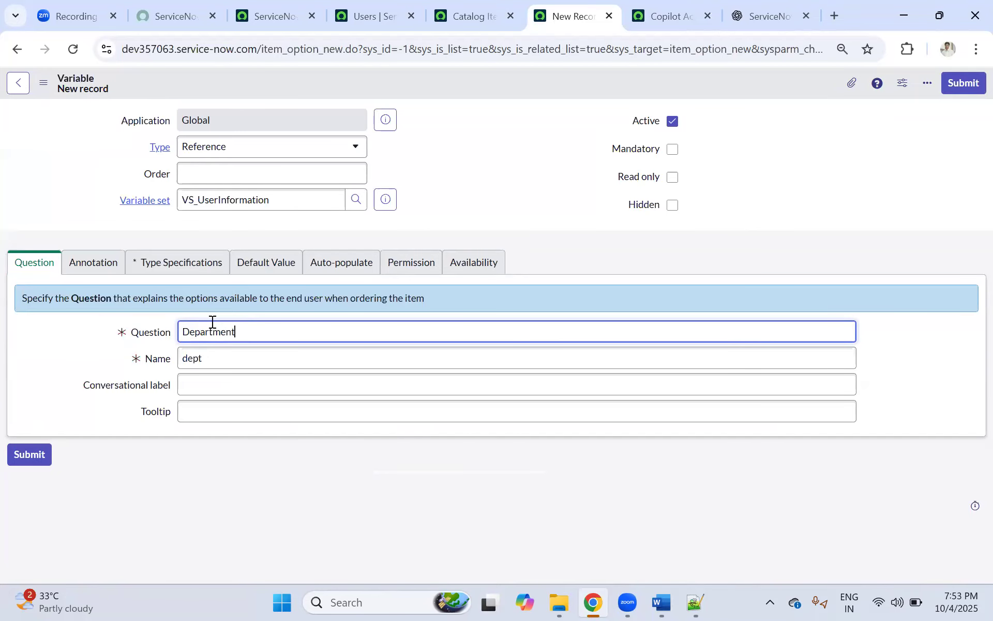
left_click(433, 190)
left_click_drag(238, 358, 171, 337)
key("BackSpace")
key("ctrl+c")
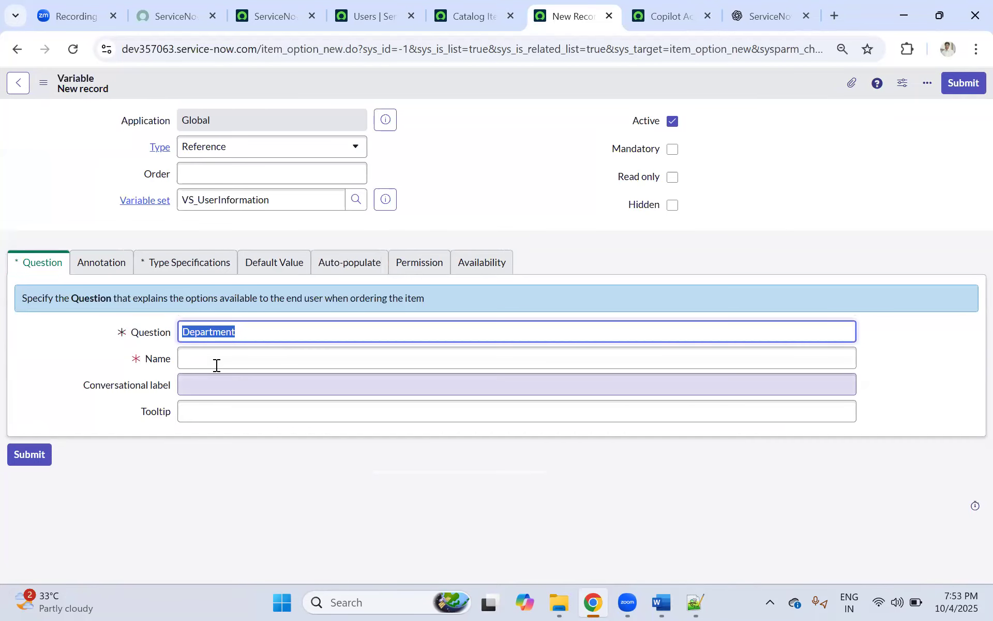
left_click(195, 357)
key("ctrl+v")
type("d")
left_click(460, 157)
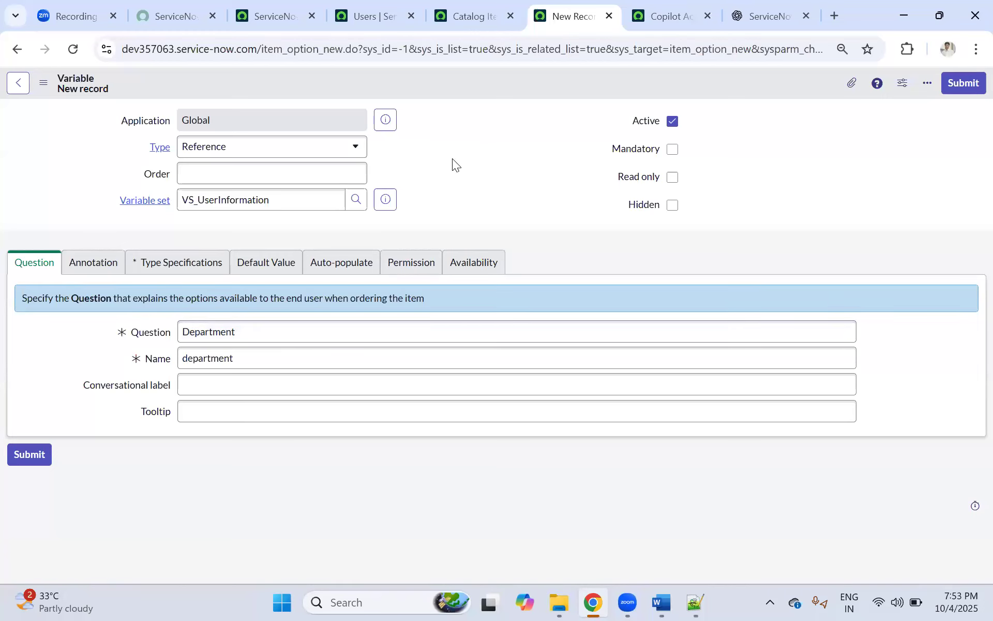
Open the VS_UserInformation variable set from the Copilot Access catalog item in a separate tab, and return to the new Department variable's record.
left_click(172, 268)
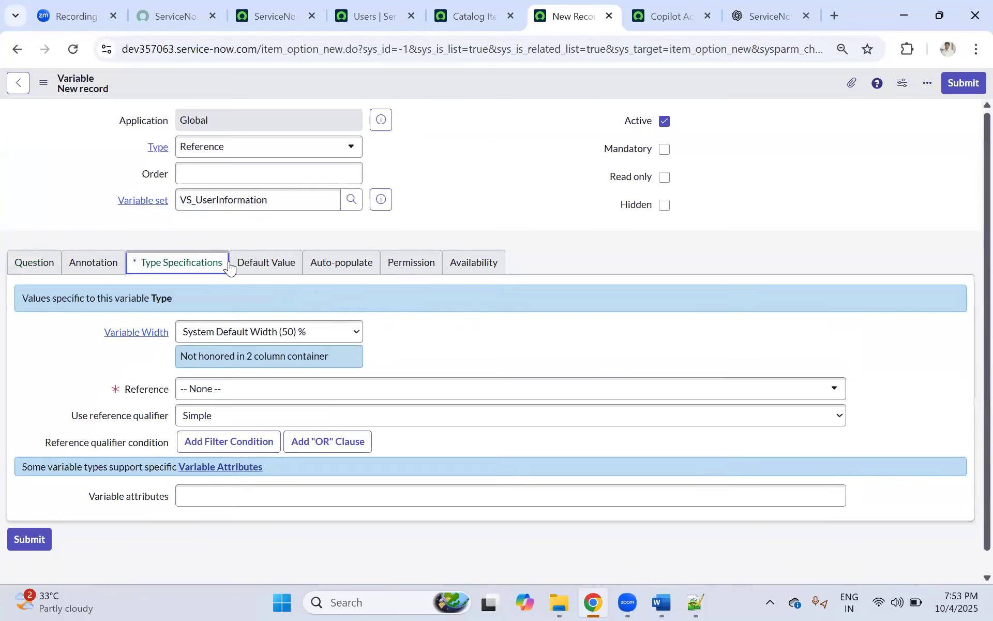
left_click(476, 12)
left_click(84, 195, "ctrl")
left_click(497, 10)
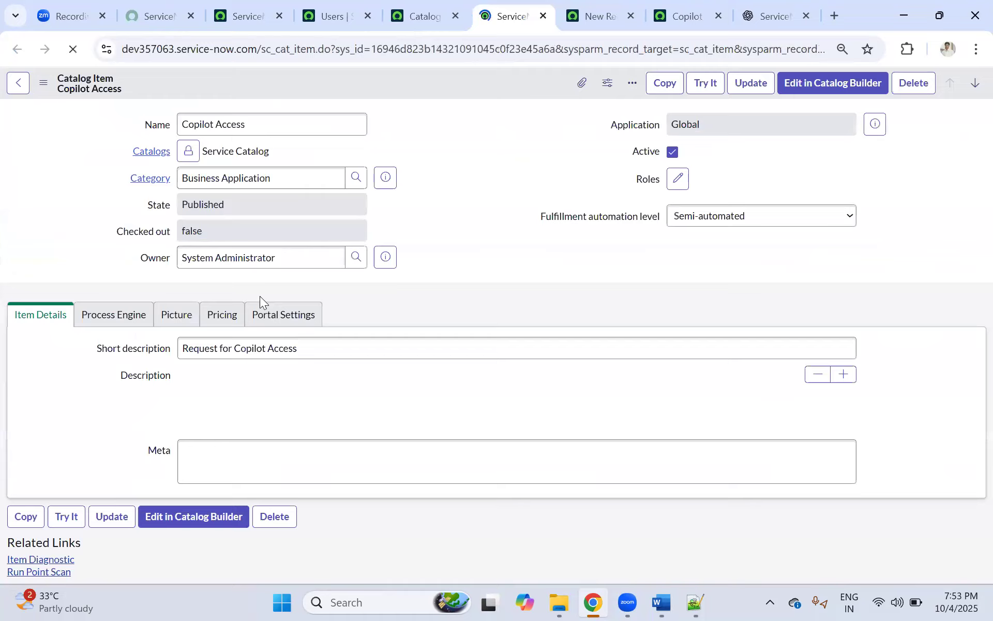
scroll(158, 395, "down", 6)
scroll(158, 394, "down", 3)
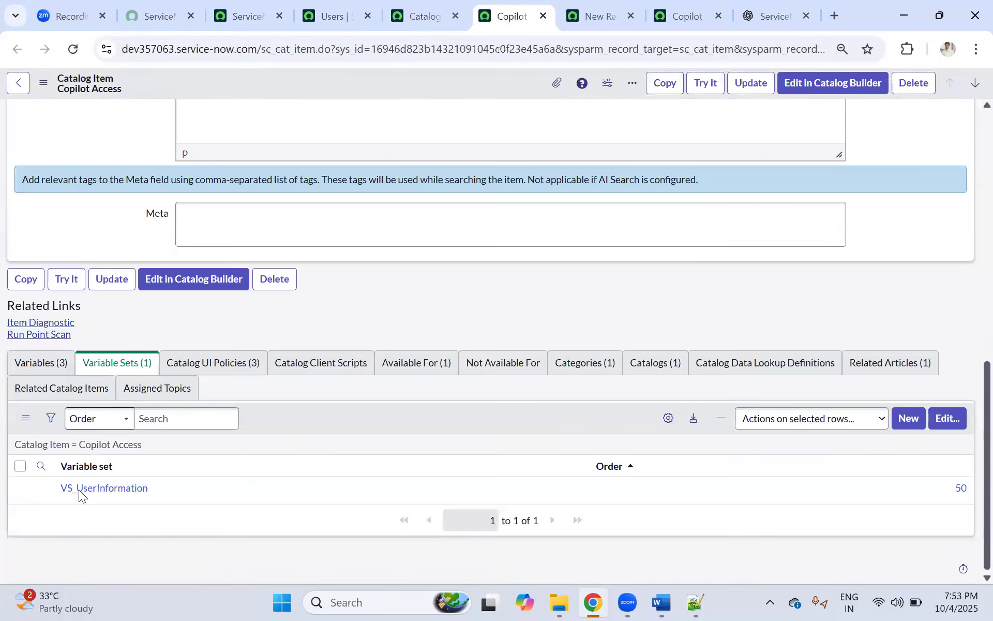
left_click(93, 505)
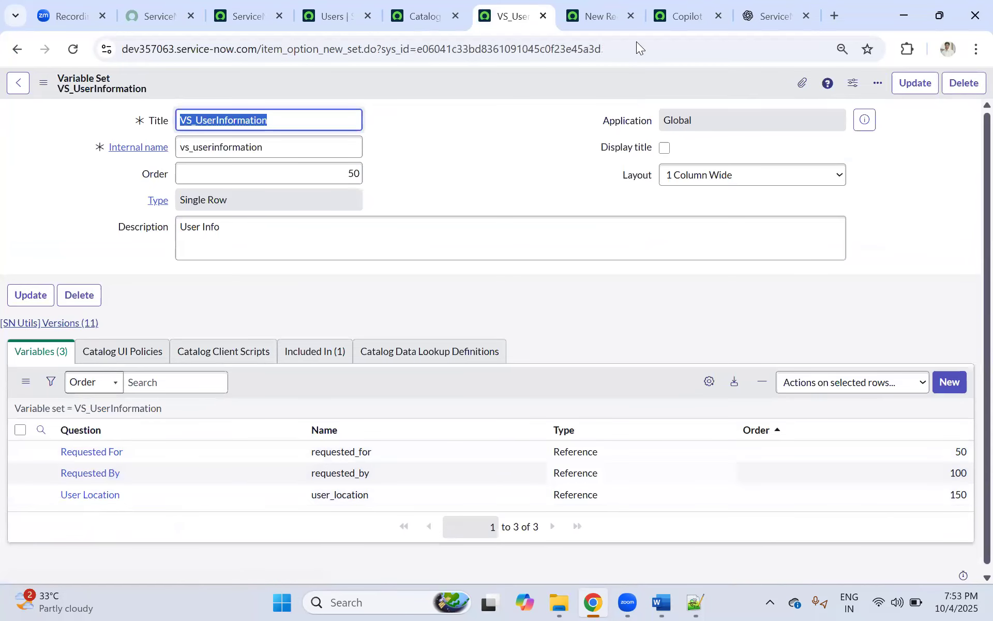
left_click(596, 20)
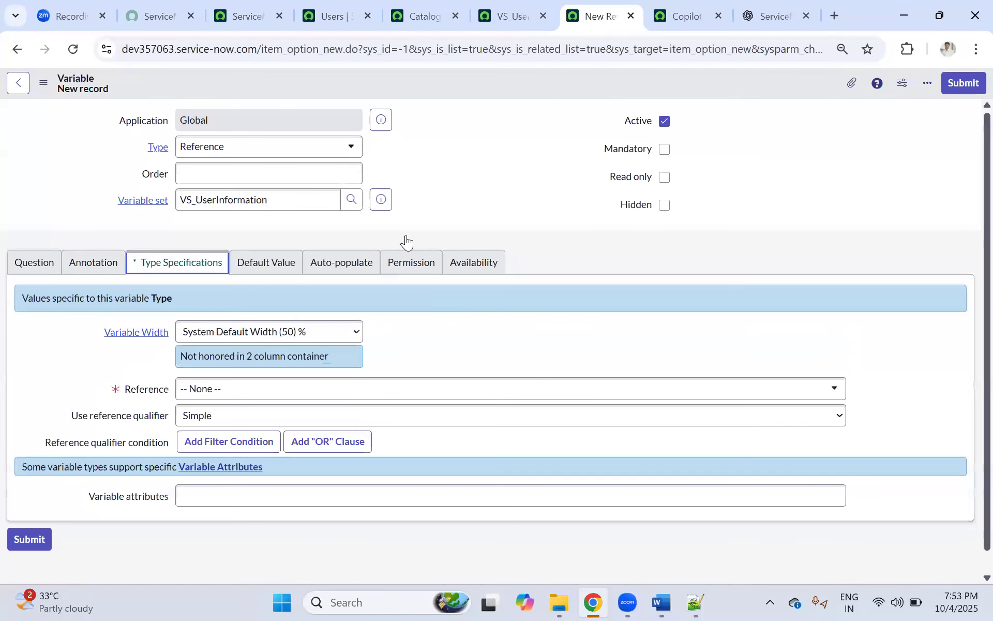
Select Requested For as the dependent question in the Department variable's auto-populate settings.
left_click(310, 262)
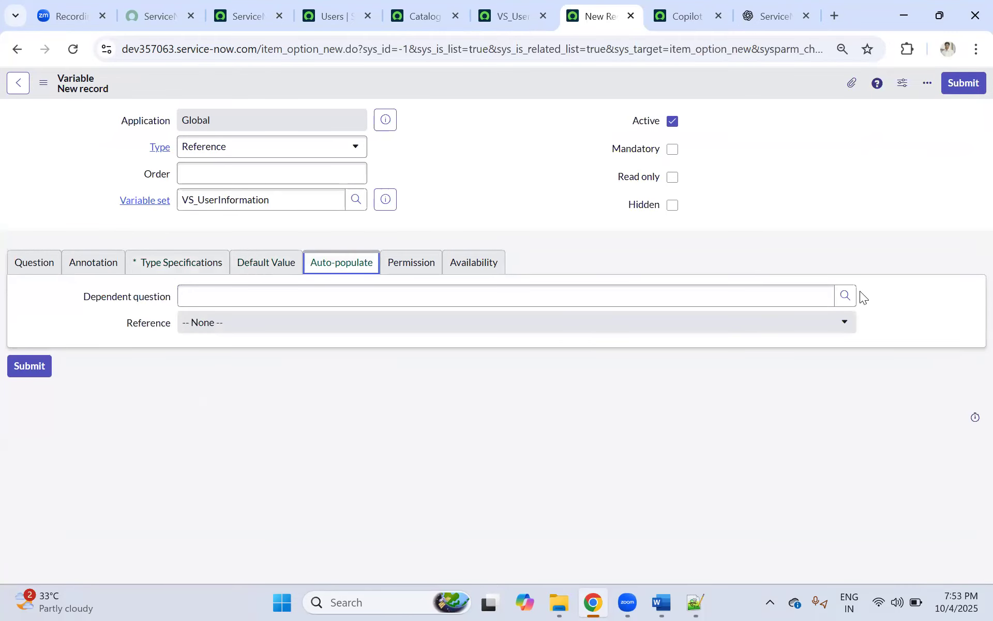
left_click(839, 295)
left_click(843, 295)
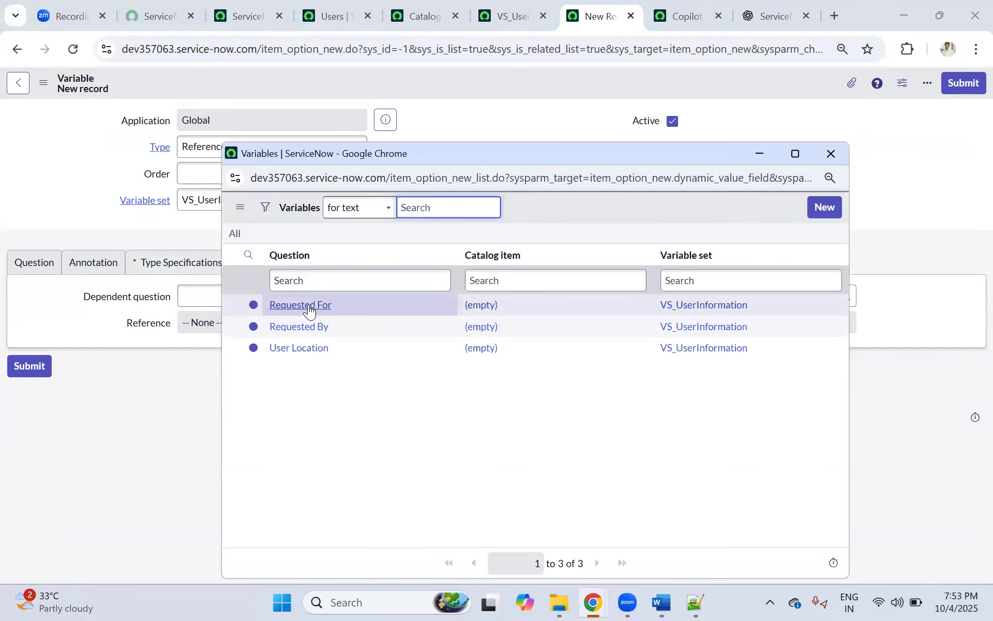
left_click(307, 307)
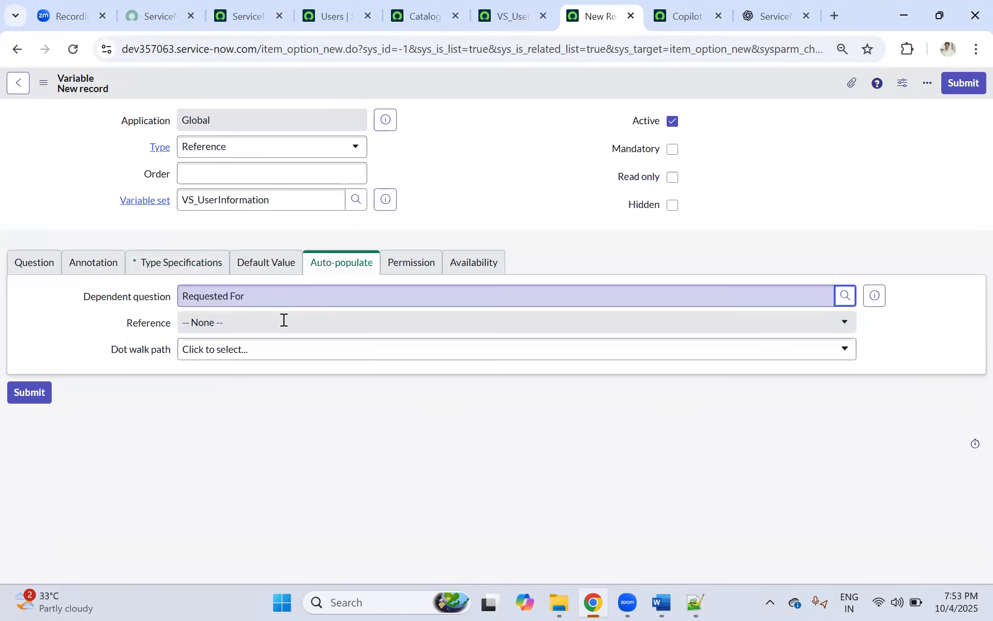
Set the Department variable's auto-populate dot walk path to the Department field of the User table.
left_click(845, 350)
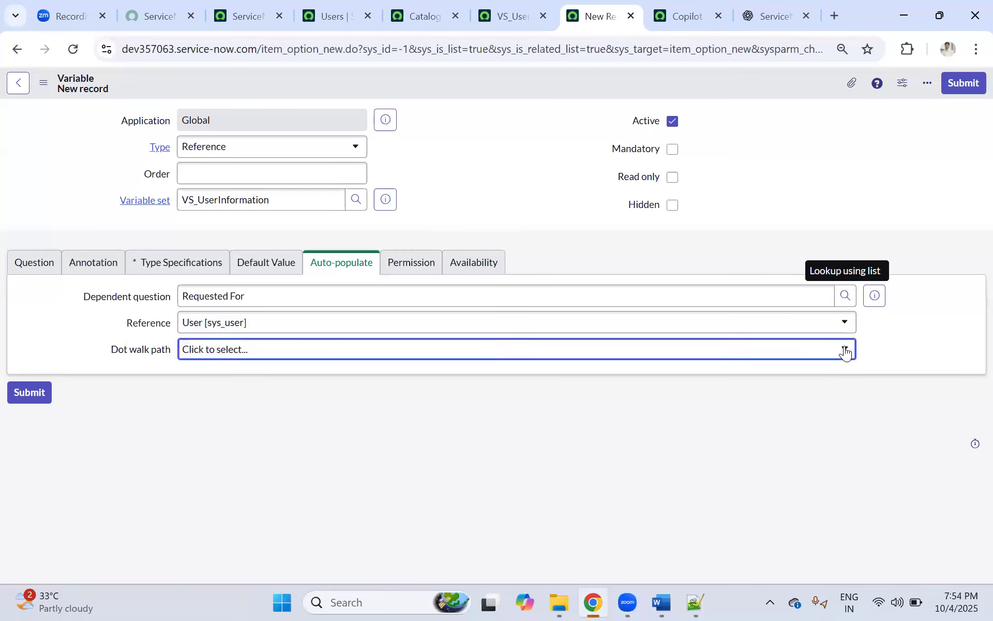
left_click(716, 343)
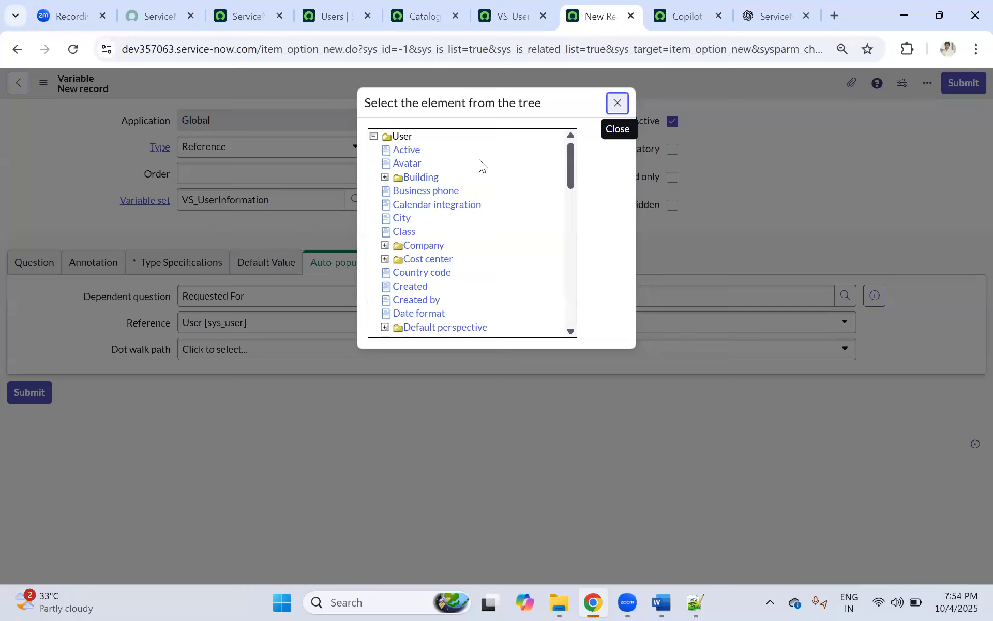
scroll(479, 157, "down", 5)
scroll(460, 194, "down", 1)
scroll(460, 195, "up", 1)
scroll(460, 196, "up", 1)
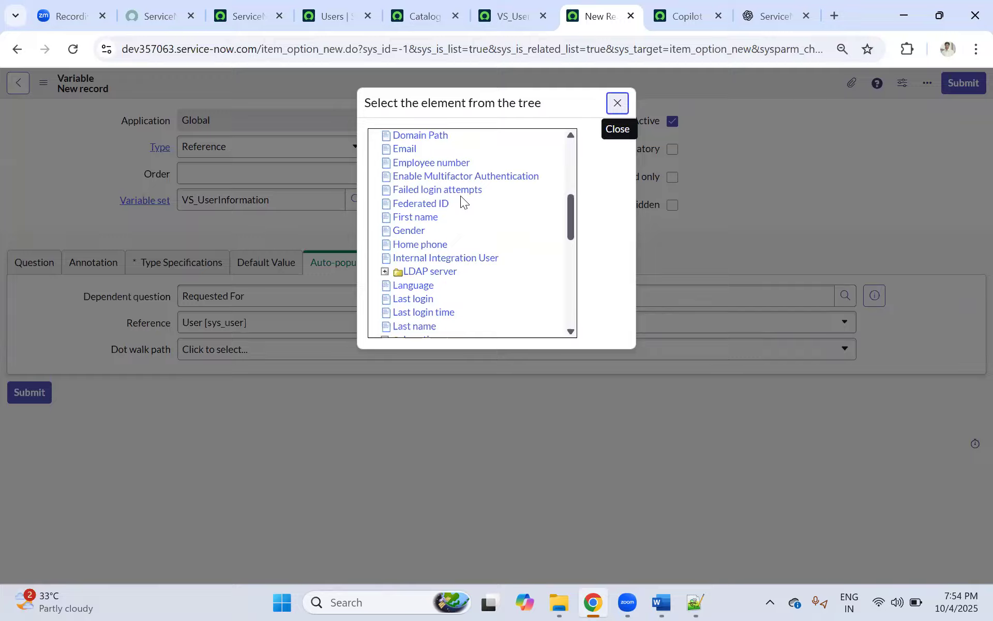
scroll(461, 195, "up", 1)
left_click(424, 185)
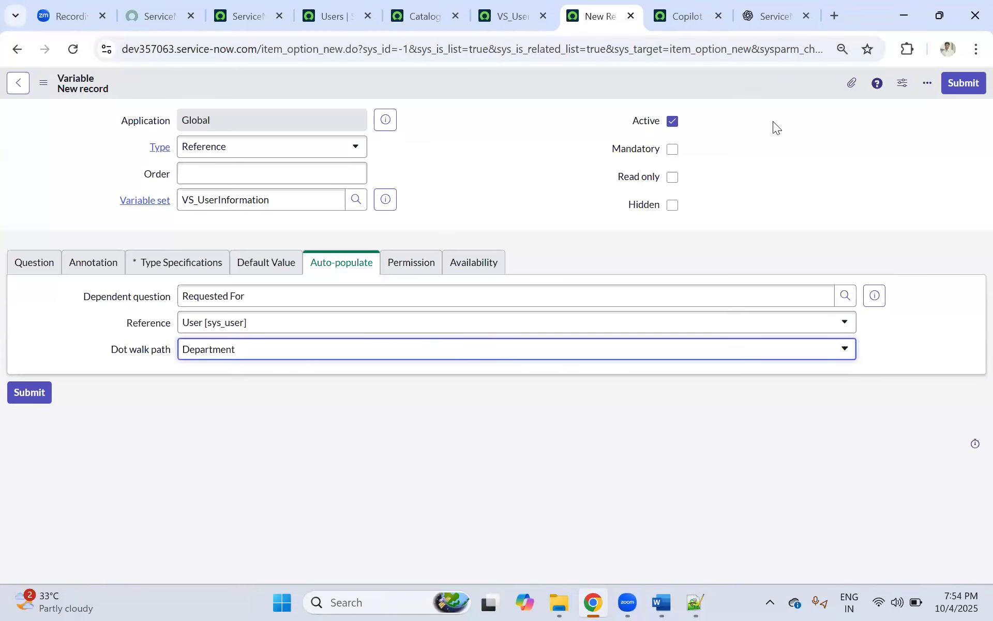
Try to save the new Department variable and reload the VS_UserInformation variable set to check its list of variables.
right_click(538, 76)
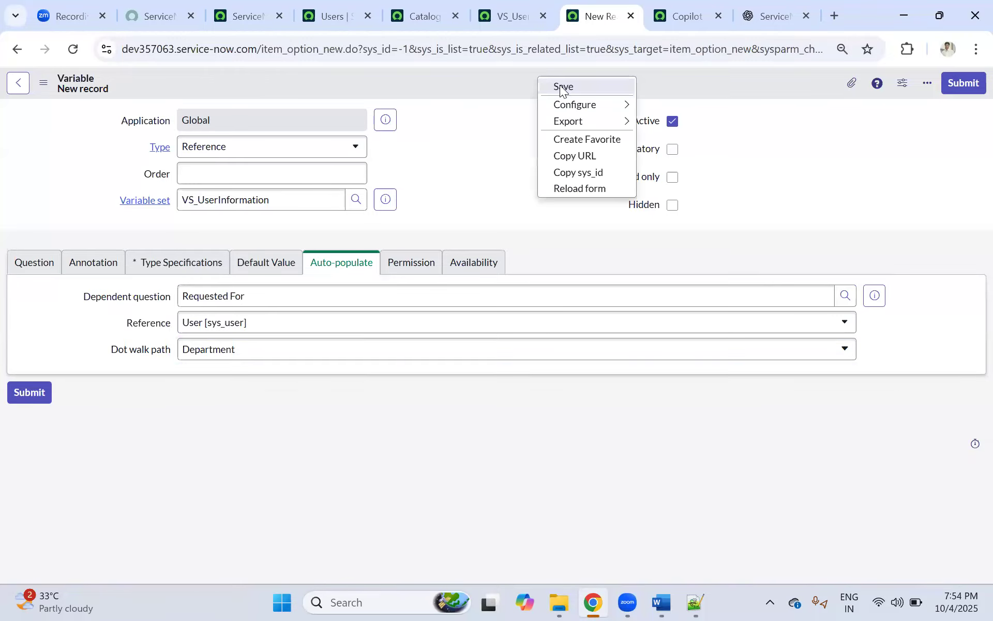
left_click(508, 7)
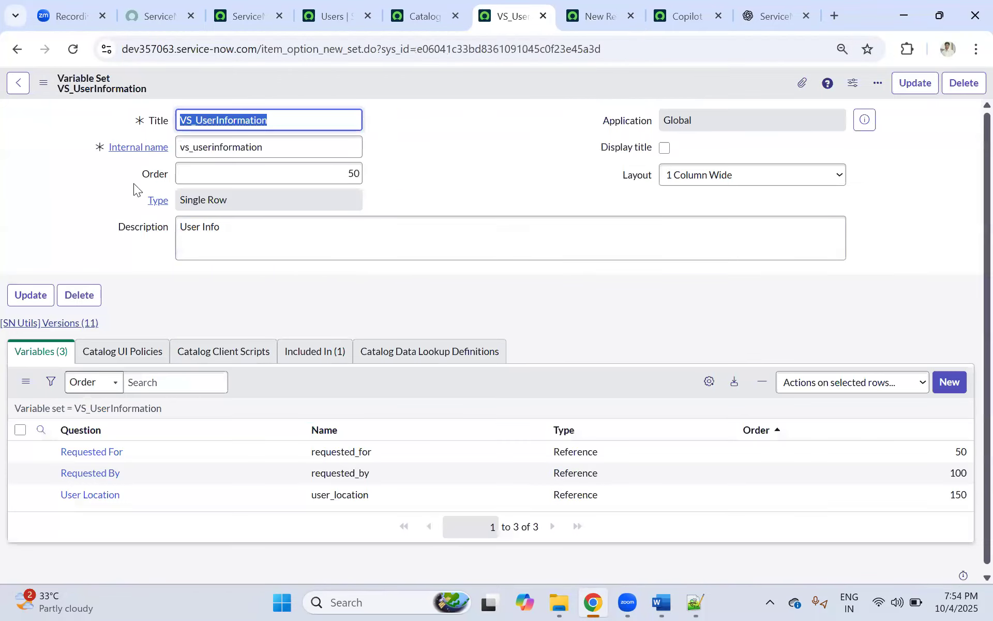
left_click(74, 48)
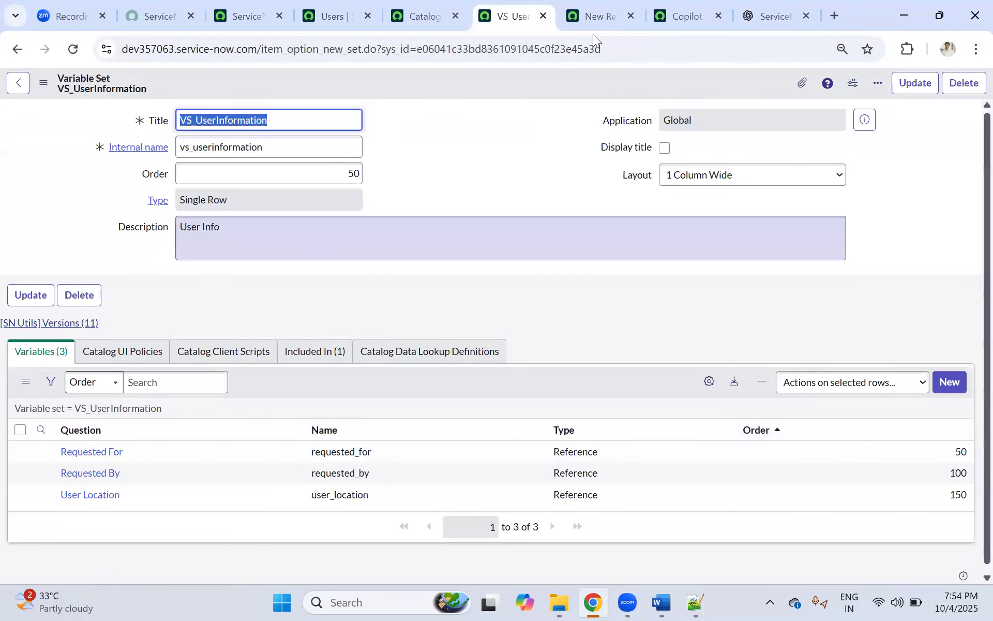
left_click(595, 13)
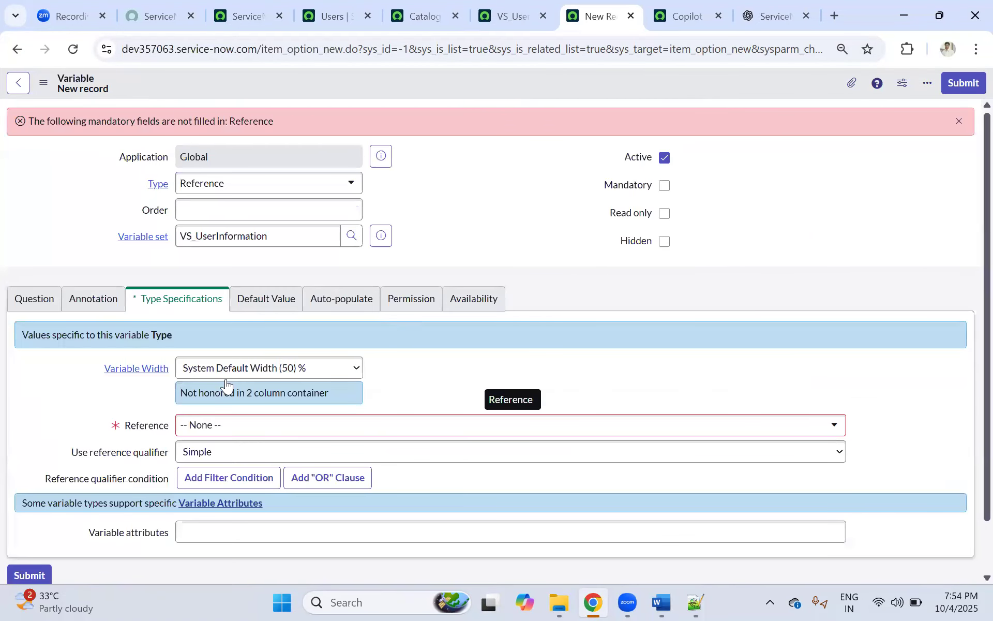
Examine the reference table in the User Location variable's type specifications, and return to the new Department variable's record.
left_click(205, 427)
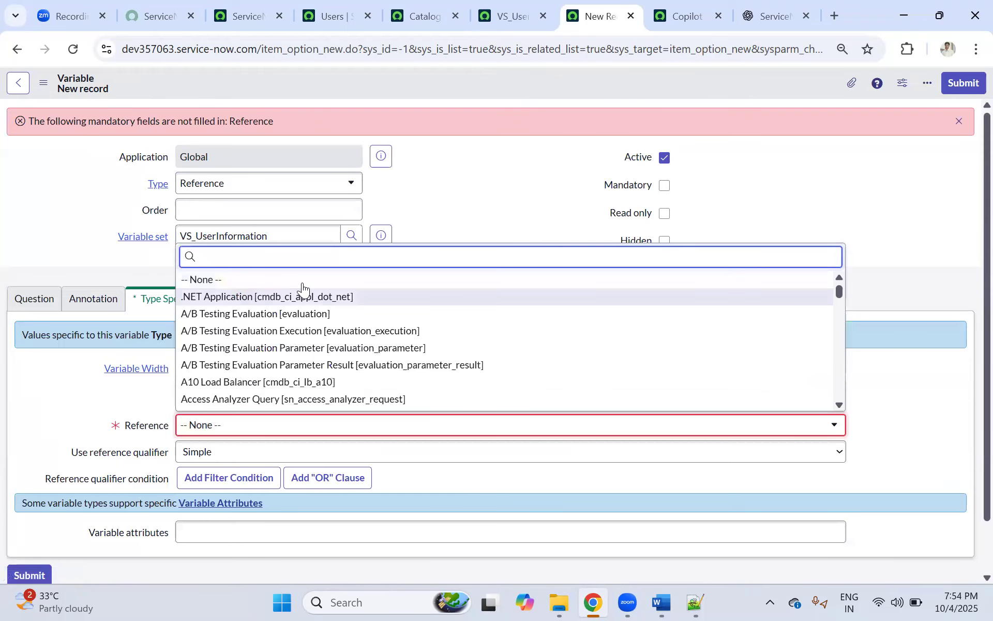
left_click(91, 264)
left_click(512, 17)
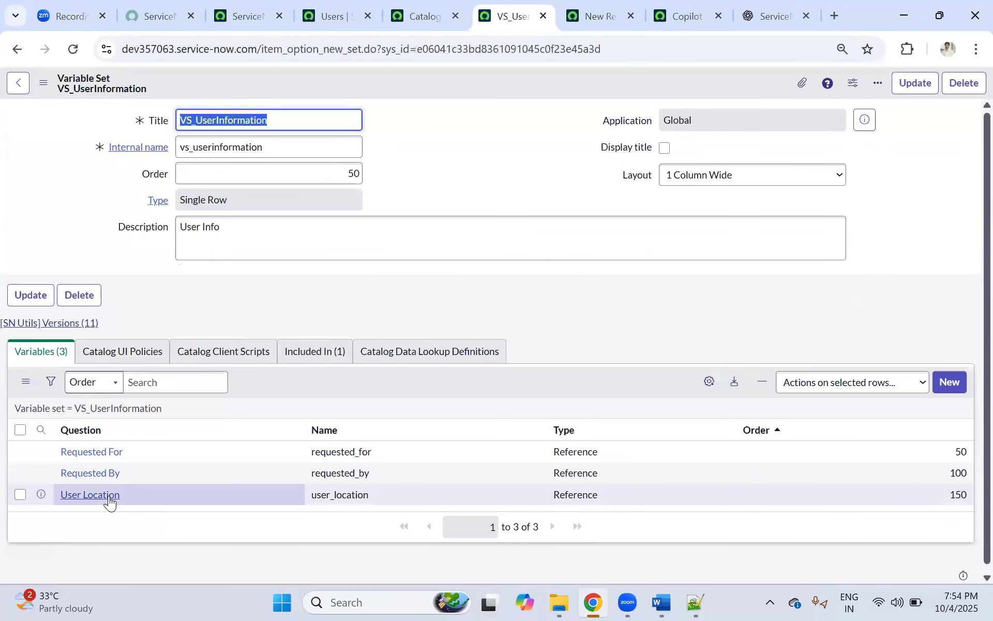
left_click(99, 498)
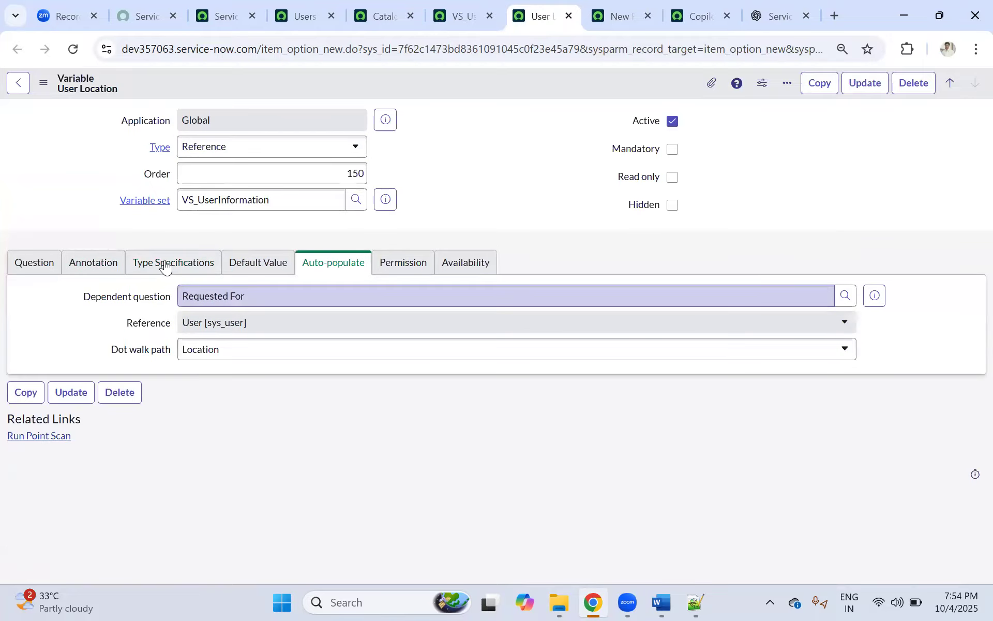
left_click(166, 266)
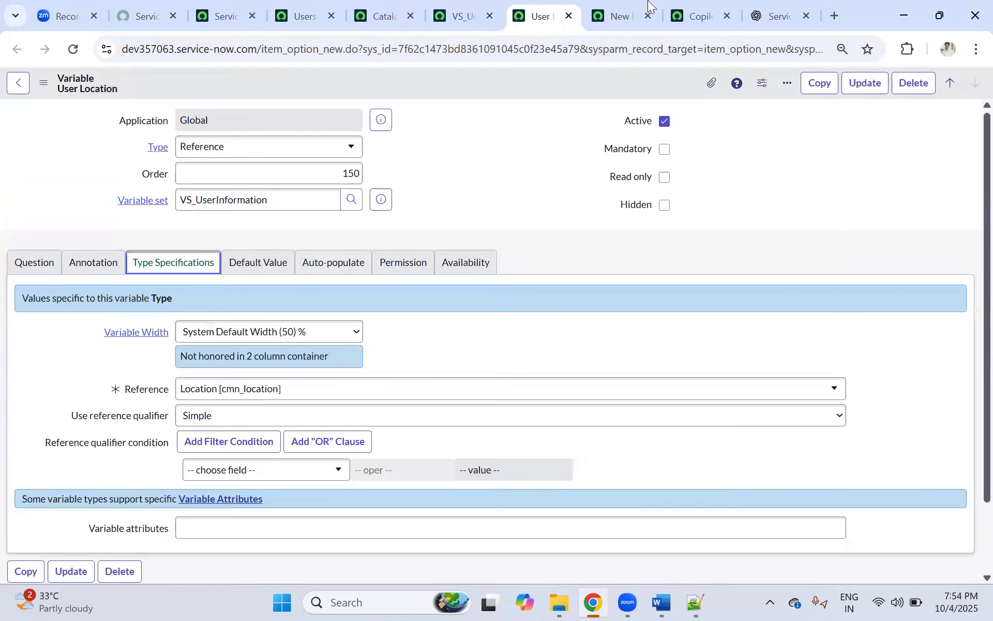
left_click(623, 15)
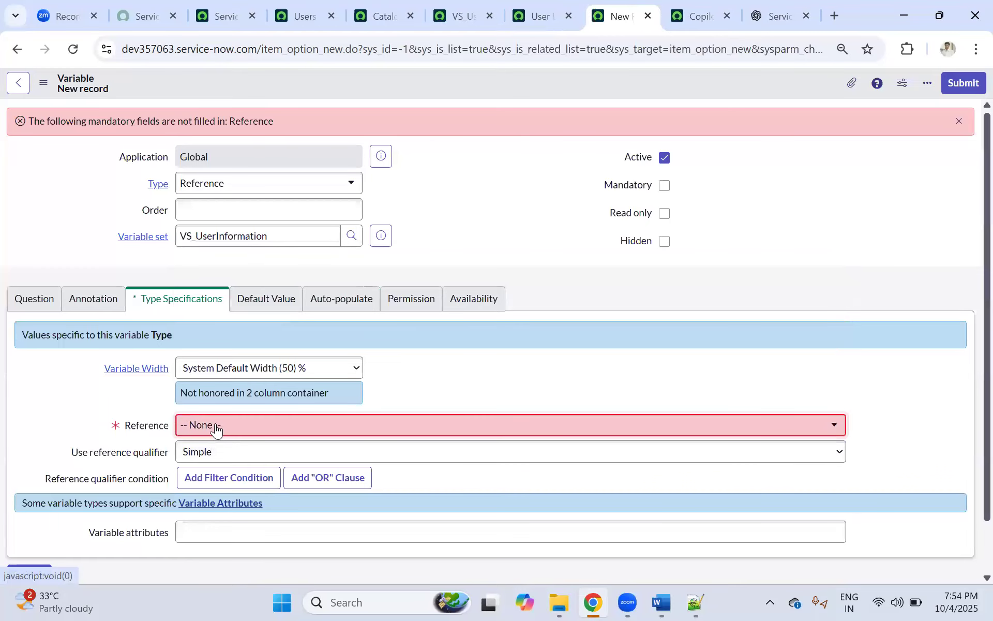
Set the Department variable's reference table to User [sys_user] in its type specifications.
left_click(215, 423)
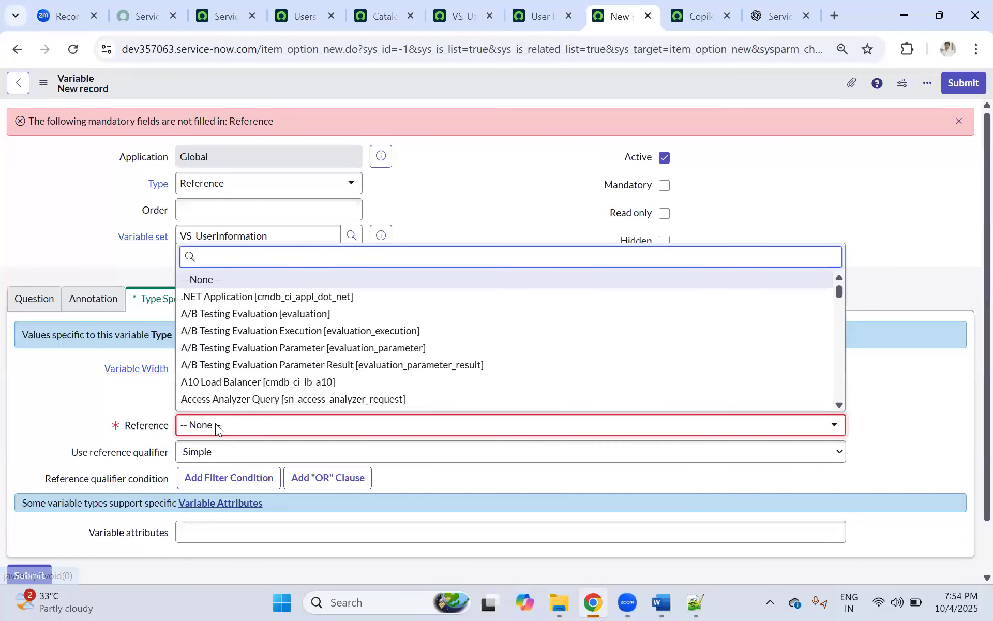
type("sys_user")
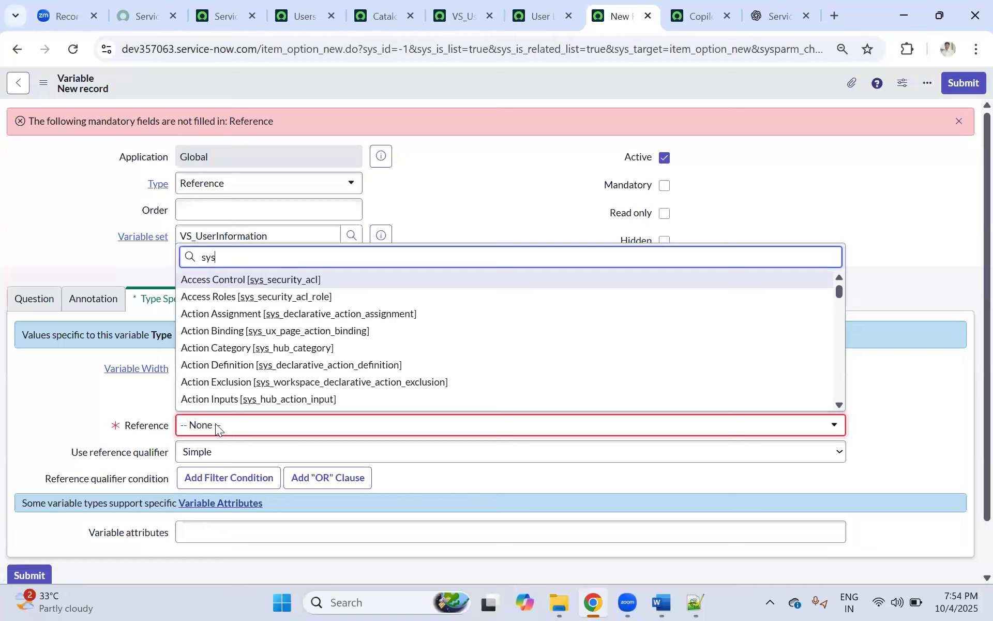
scroll(277, 377, "down", 1)
scroll(277, 377, "down", 10)
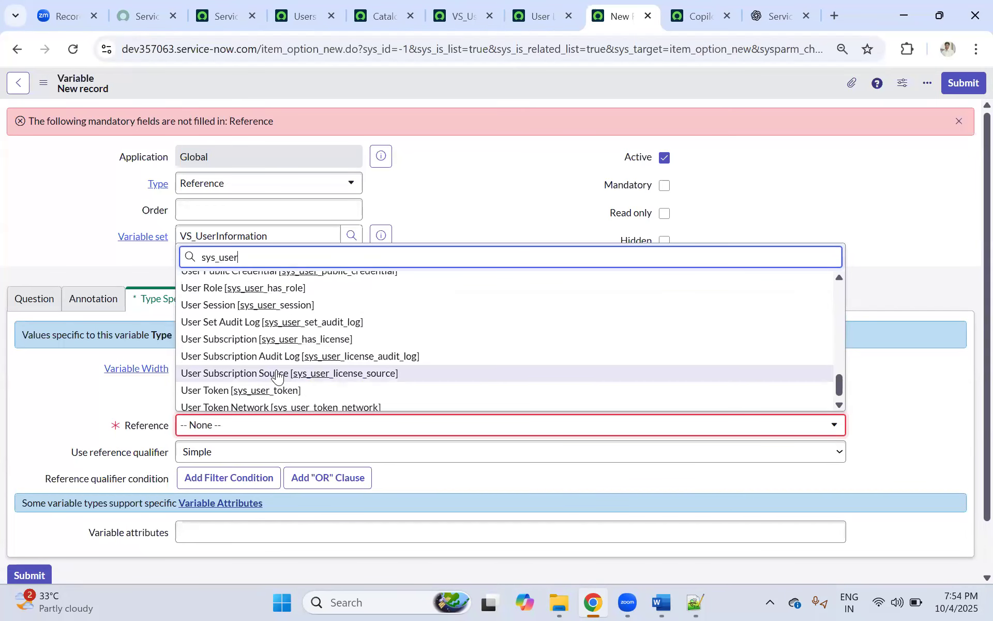
scroll(209, 365, "up", 5)
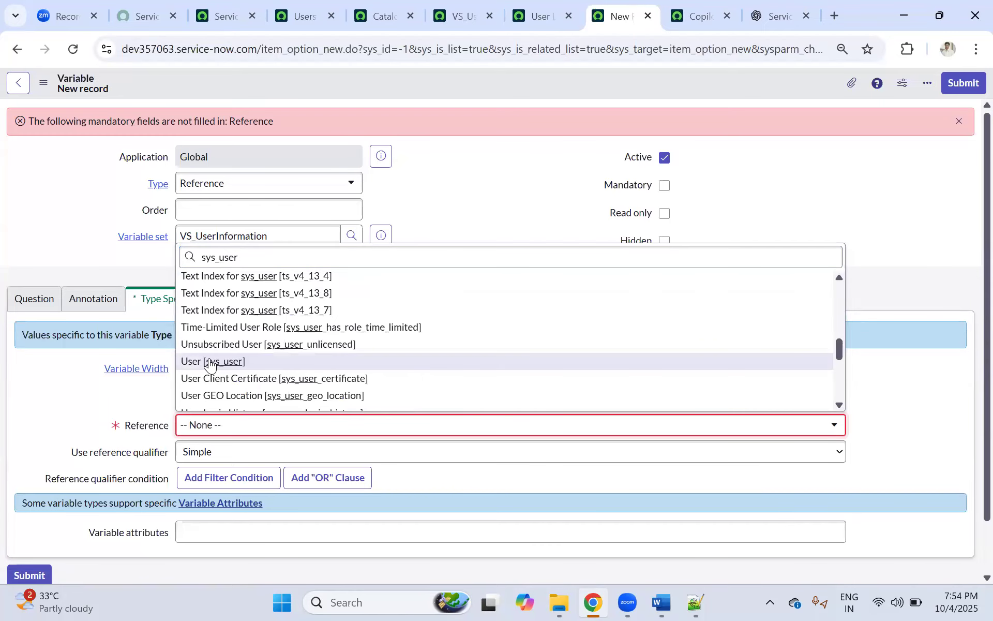
left_click(210, 362)
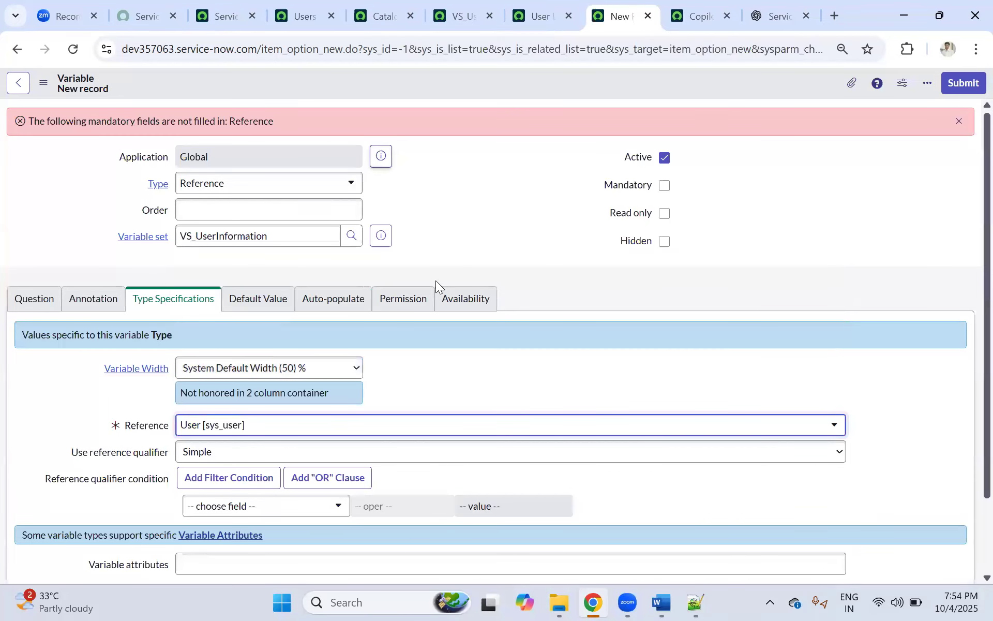
Compare the Department variable with the User Location record, review its auto-populate settings, and save it.
scroll(436, 282, "down", 2)
scroll(446, 223, "up", 2)
left_click(560, 7)
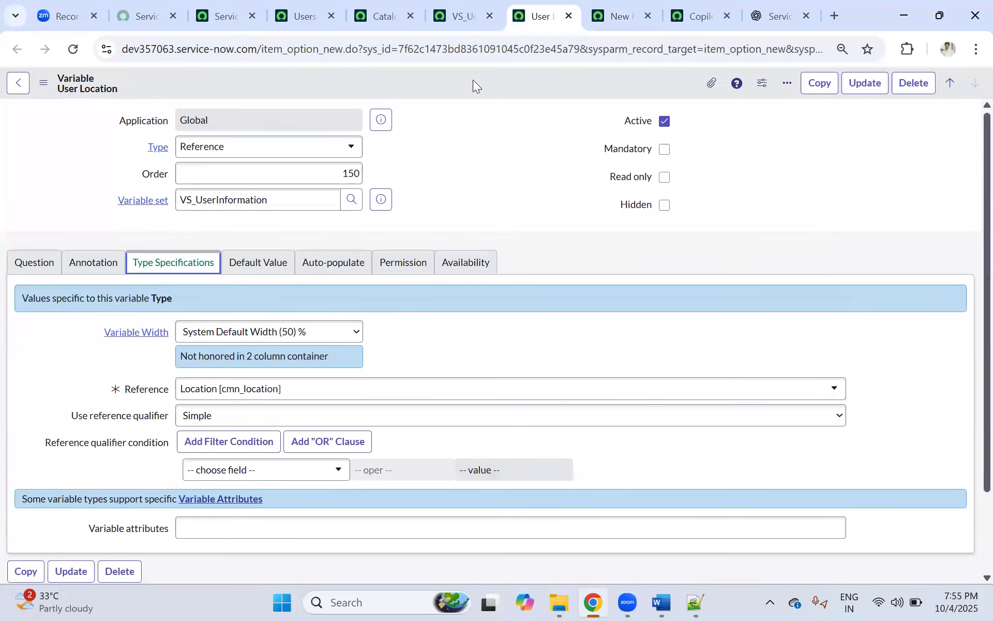
left_click(601, 7)
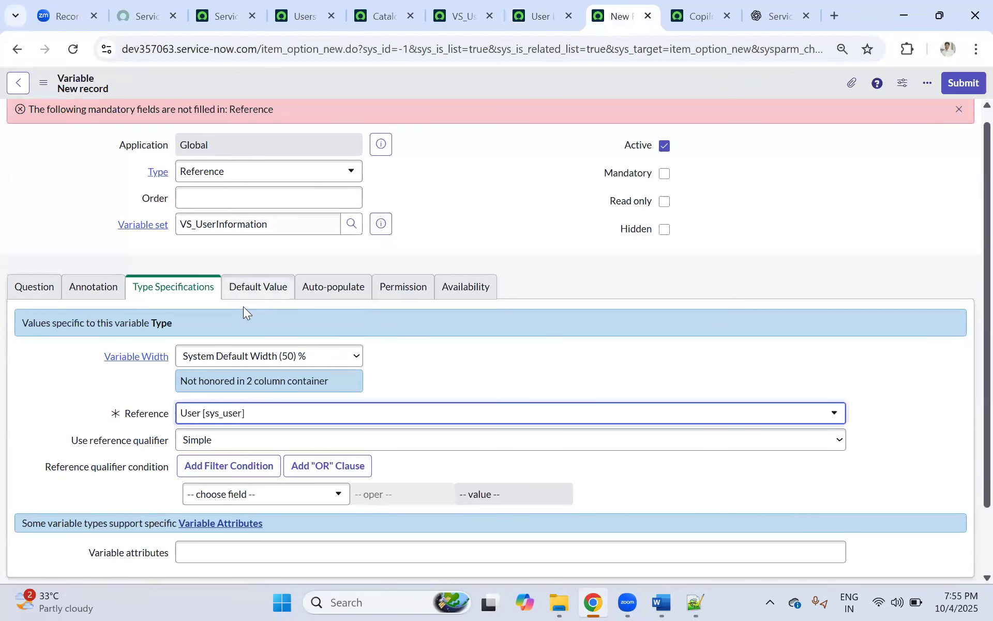
left_click(258, 288)
left_click(329, 298)
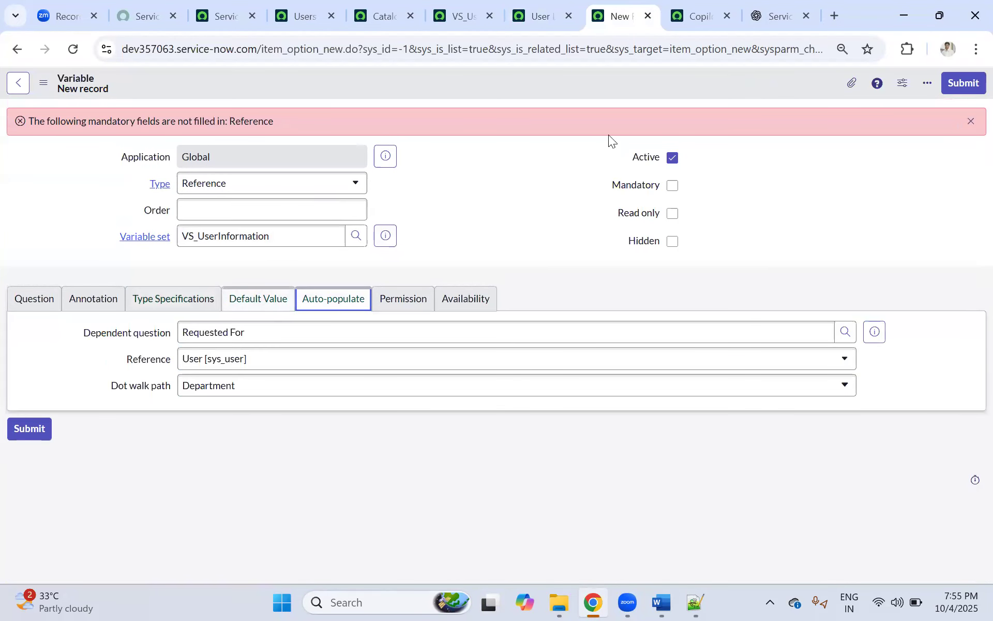
right_click(577, 87)
left_click(581, 88)
Reload the VS_UserInformation variable set, set the Department variable's order to 200 in its variables list, and save the set.
left_click(472, 16)
left_click(73, 49)
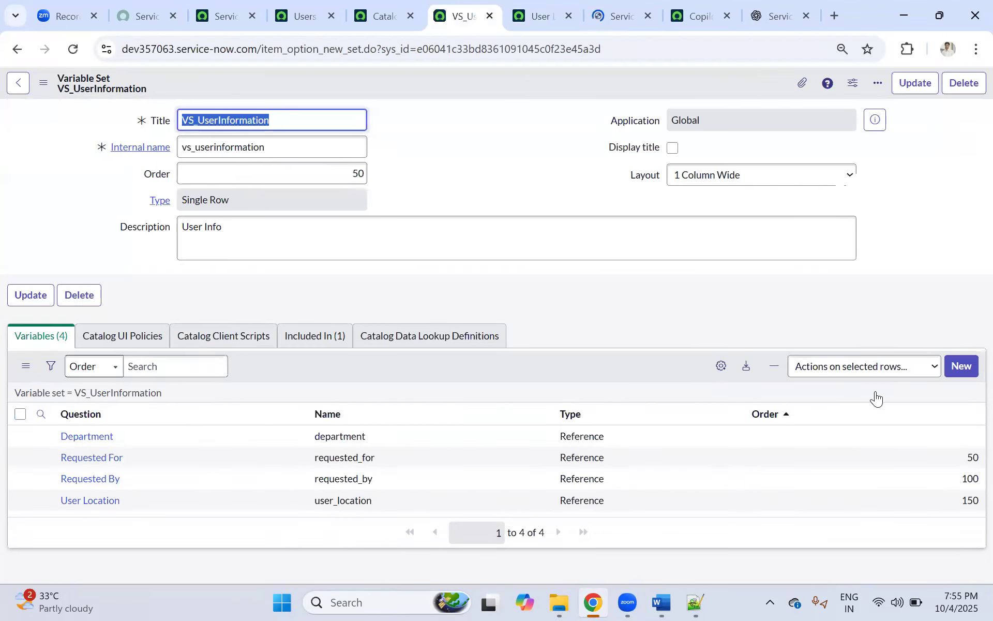
left_click(937, 458)
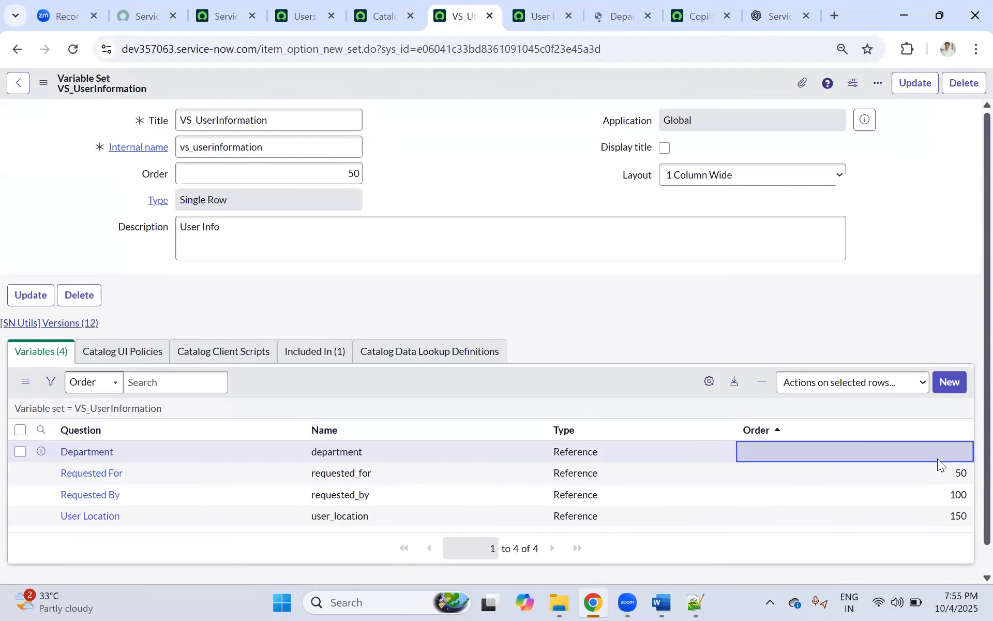
left_click(937, 458)
type("200")
left_click(878, 455)
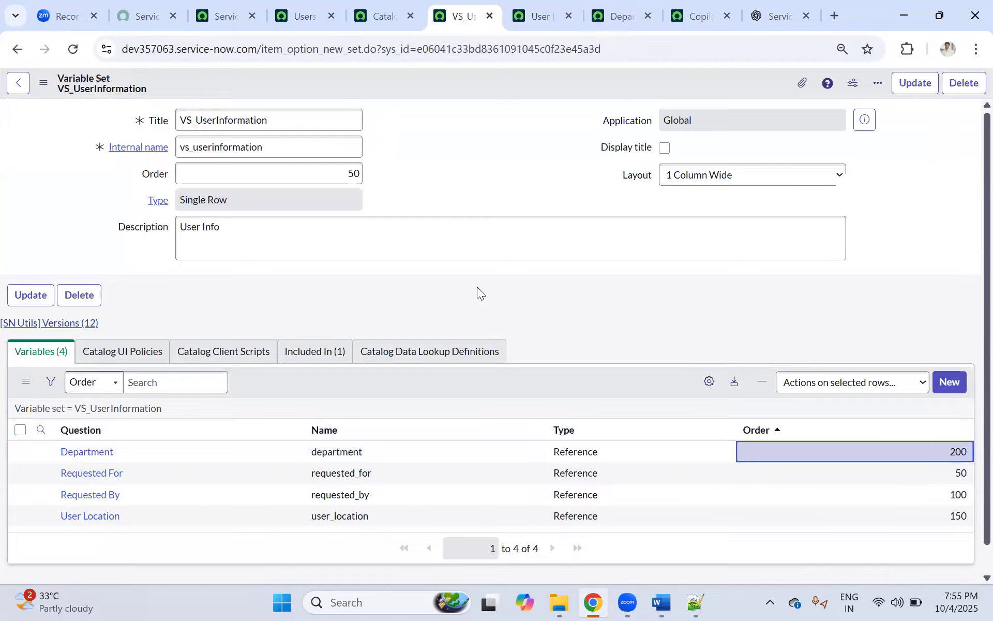
right_click(463, 82)
left_click(476, 94)
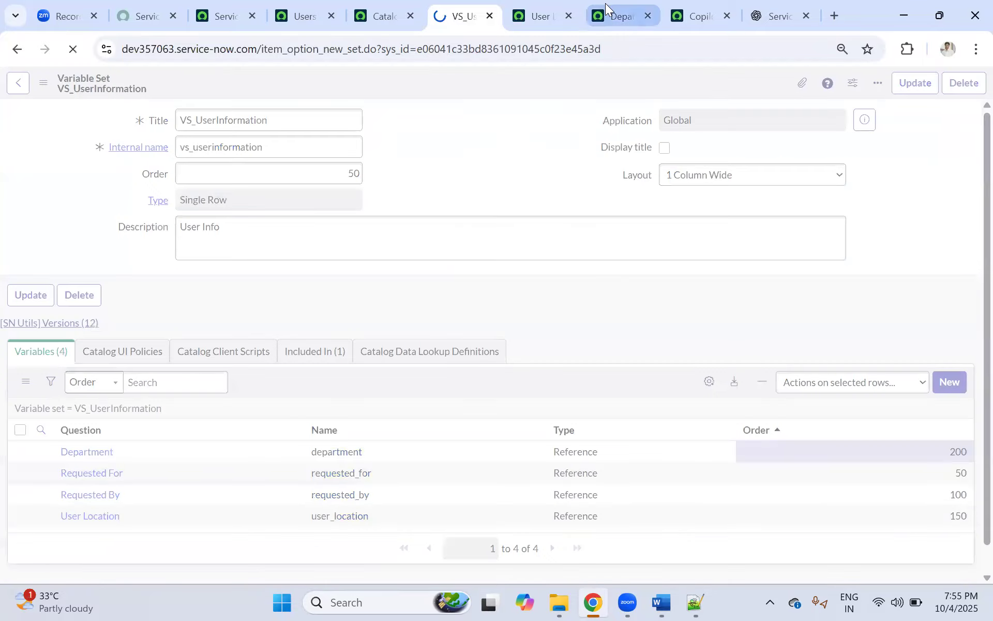
Reload the Copilot Access request form and choose a Requested For user to test the location and department auto-population.
left_click(616, 16)
left_click(698, 16)
left_click(73, 47)
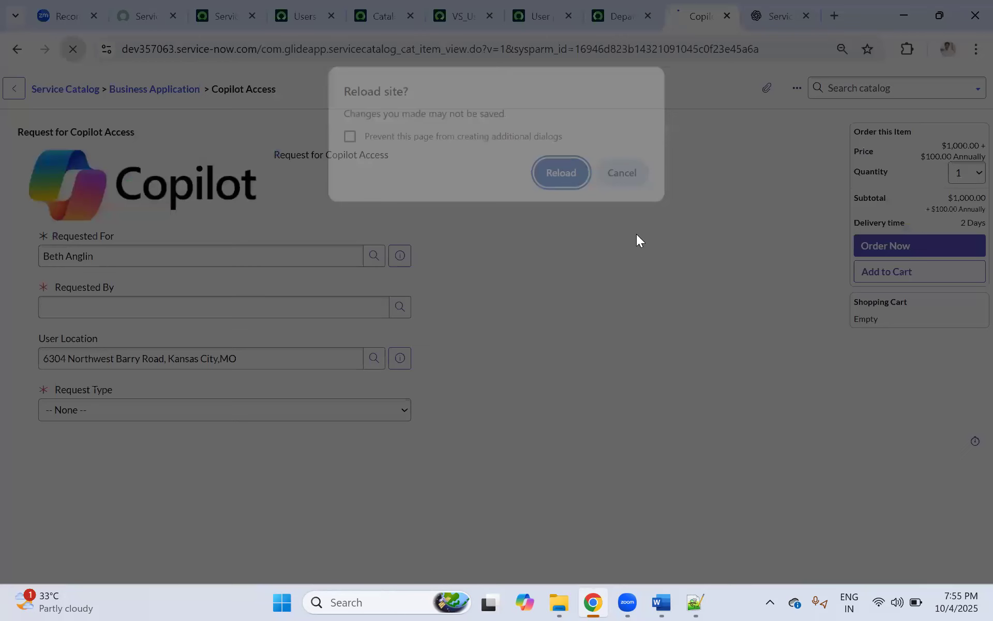
left_click(566, 177)
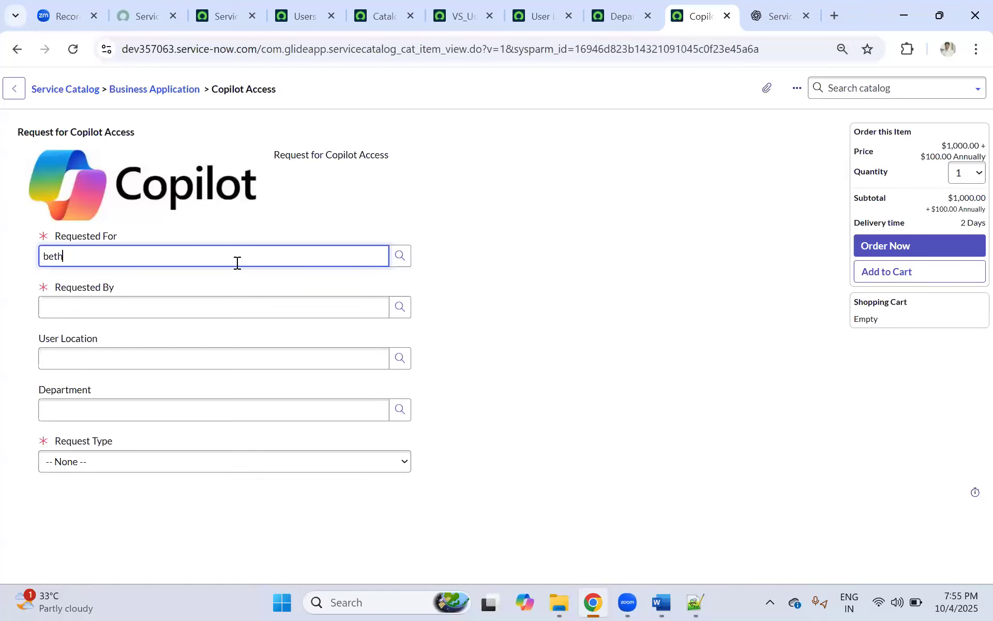
left_click(81, 293)
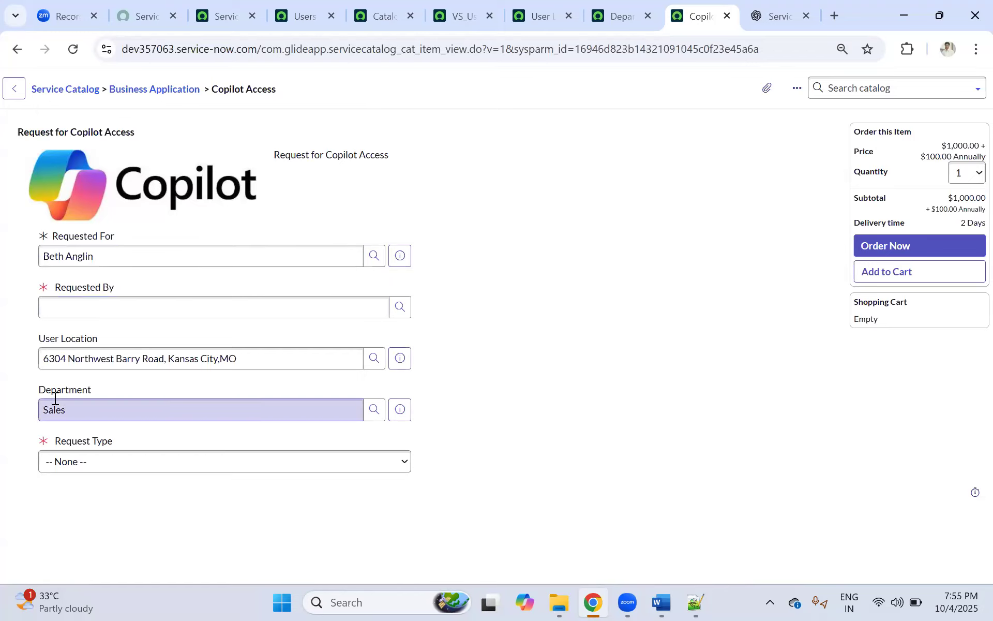
left_click_drag(258, 355, 5, 393)
Choose a Requested By user on the form and check the User Location and Department values against the Requested For user.
left_click(90, 309)
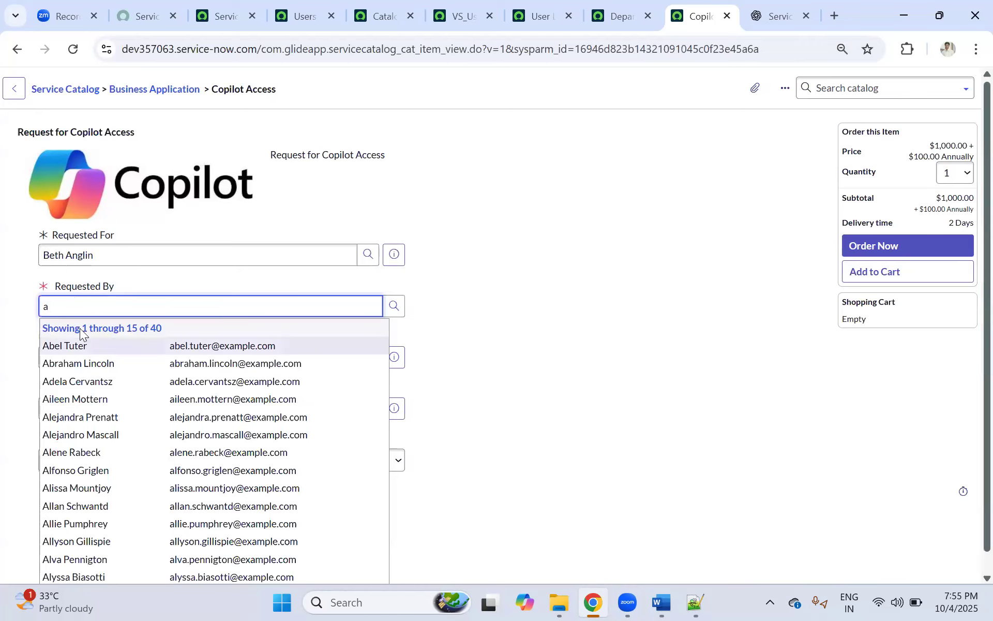
left_click(82, 342)
left_click_drag(109, 306, 9, 311)
left_click_drag(124, 250, 20, 253)
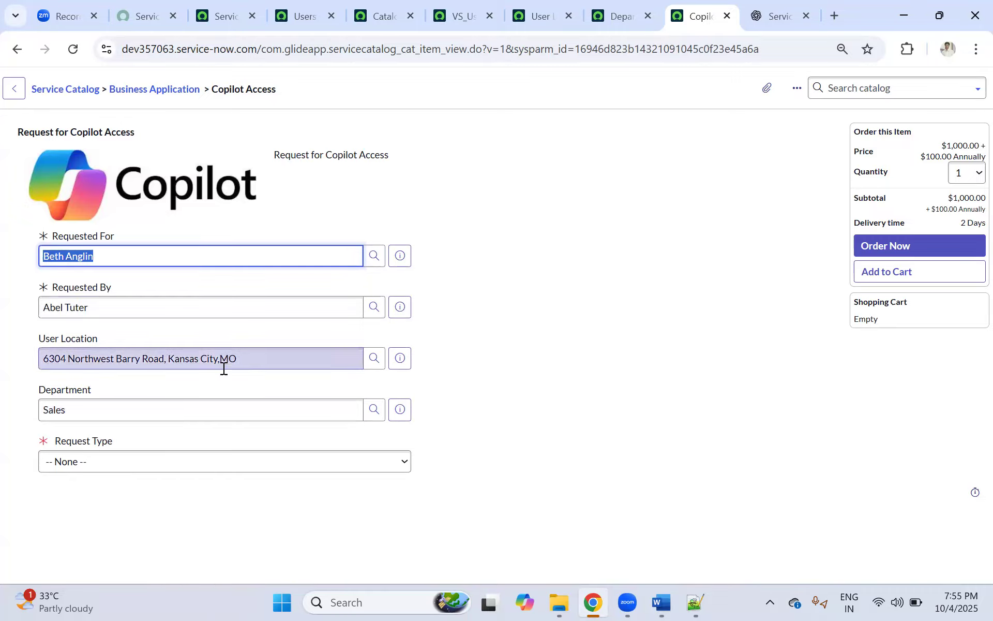
left_click_drag(240, 353, 4, 363)
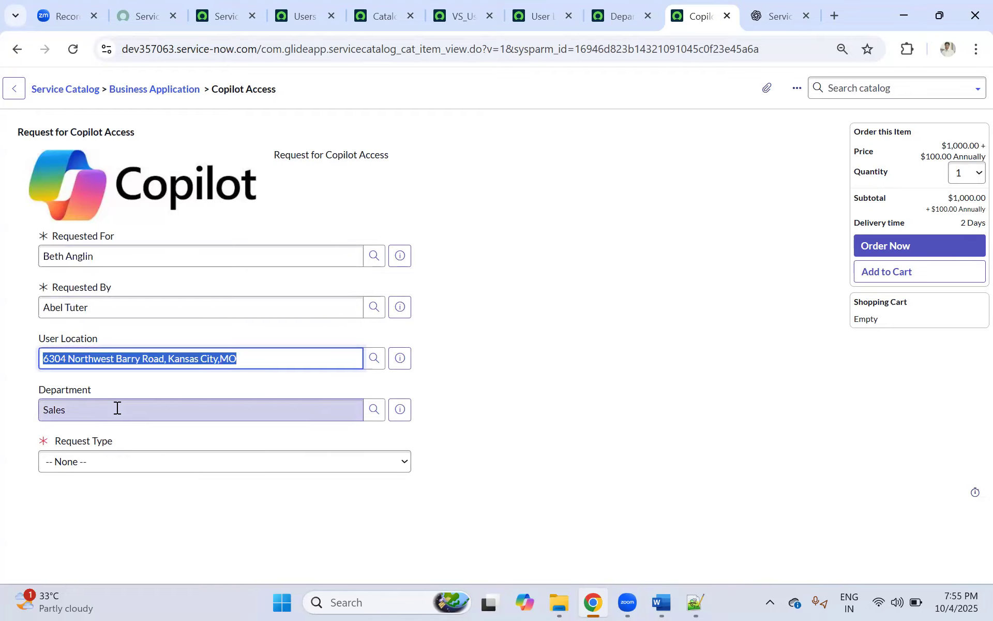
left_click_drag(116, 409, 3, 407)
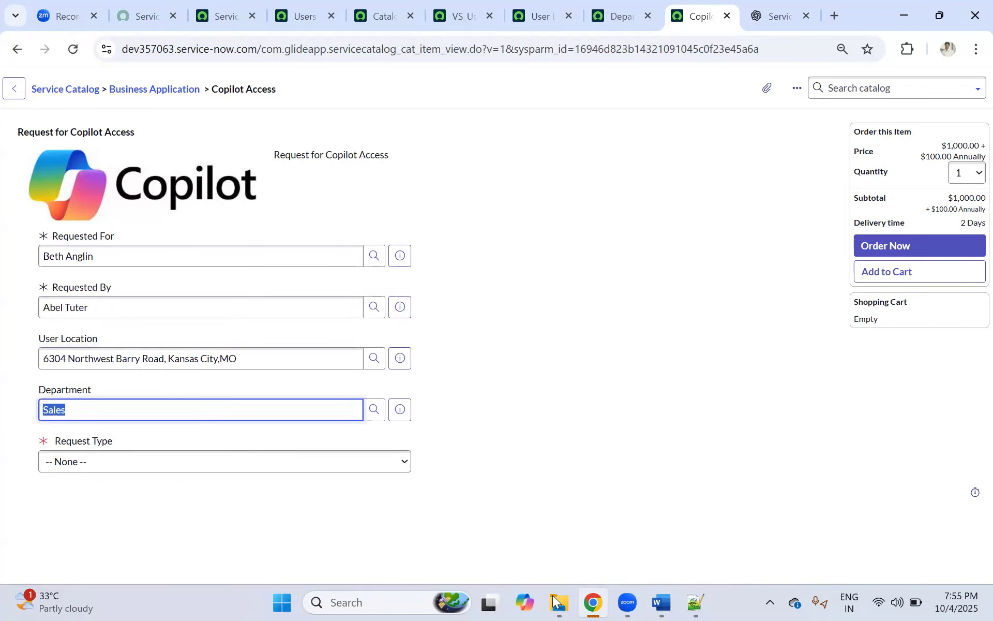
Switch to the Word document and review the Justification Request entry under Request Form Fields, and return to the Copilot Access form.
key("alt+Tab")
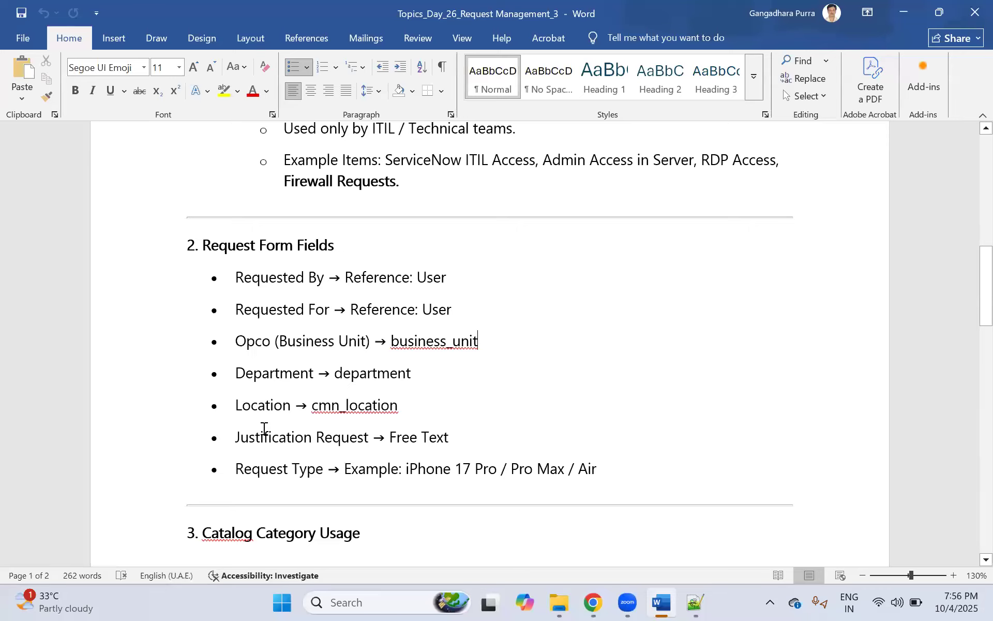
left_click(216, 438)
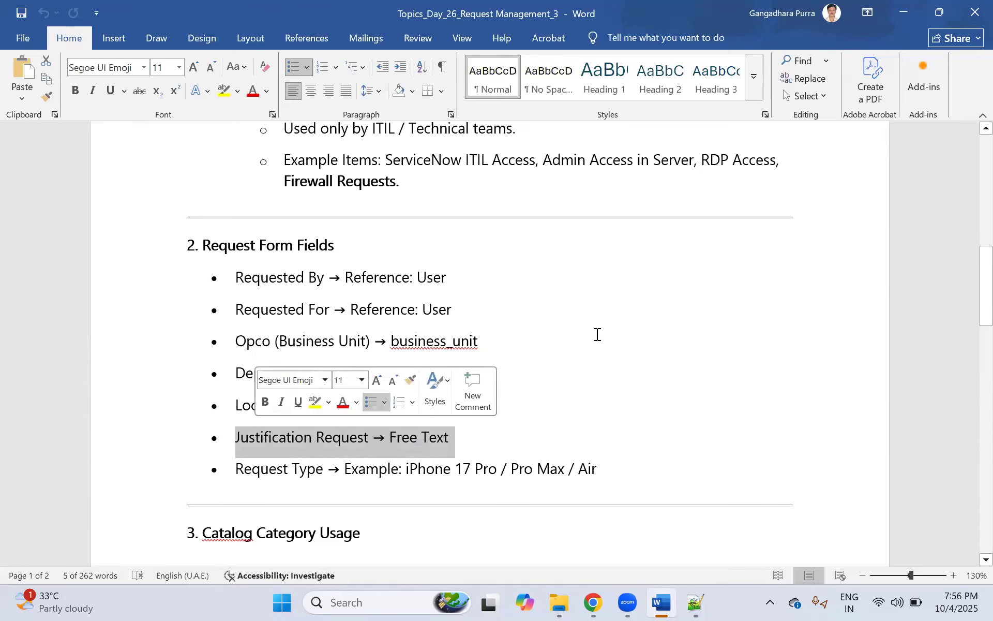
left_click(596, 335)
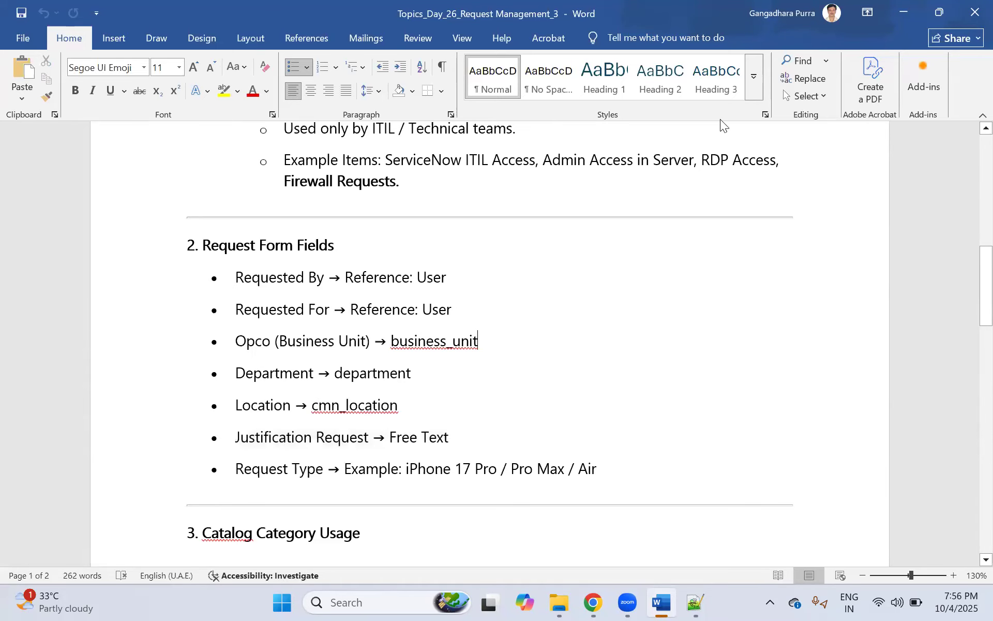
left_click(905, 14)
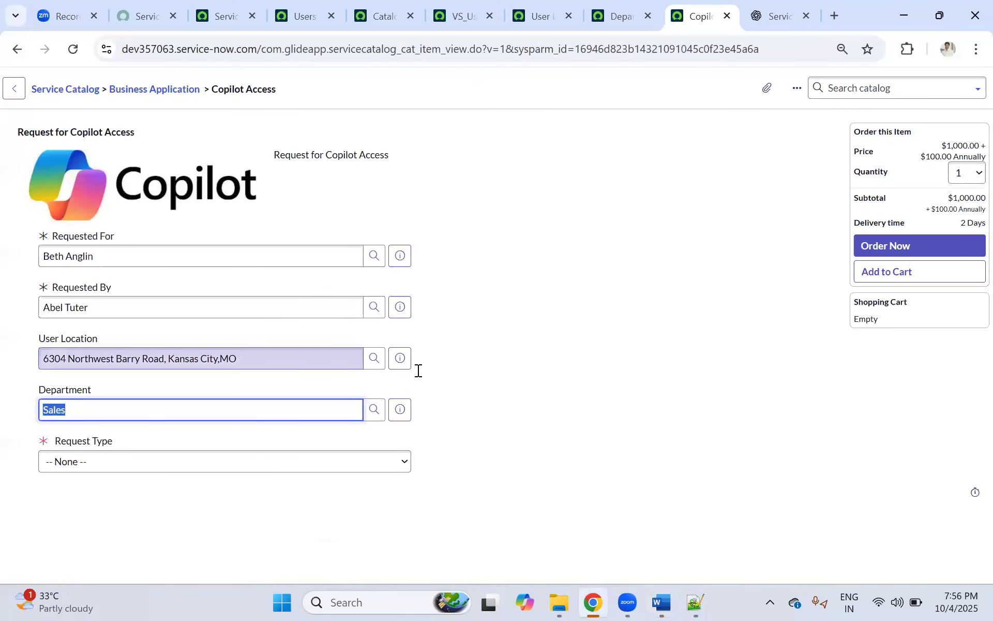
Switch to the Word document, delete the Opco (Business Unit) bullet from the Request Form Fields list, and save the document.
key("alt+Tab")
key("BackSpace")
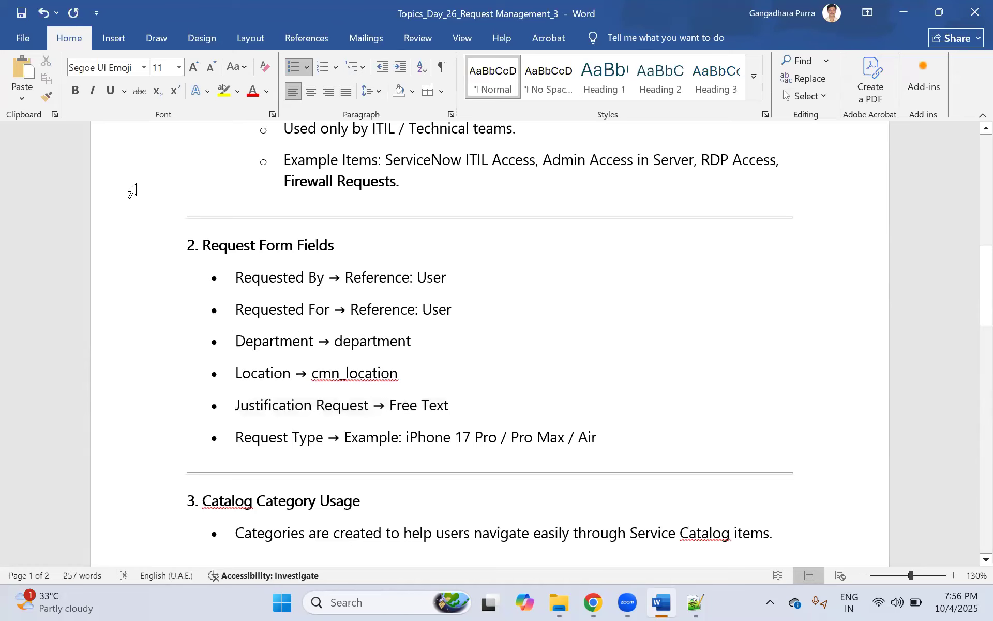
left_click(36, 49)
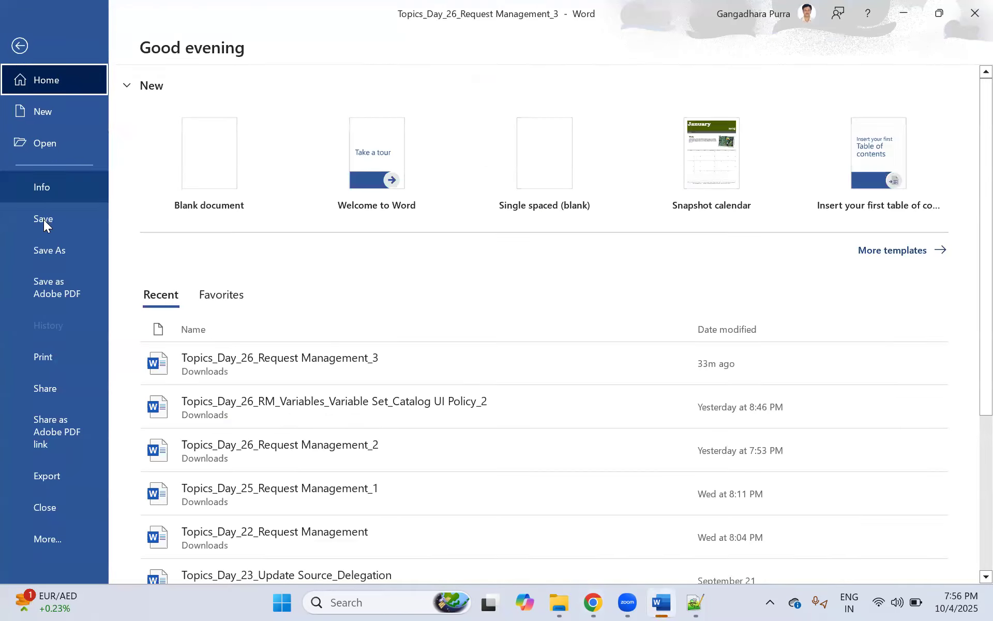
left_click(43, 219)
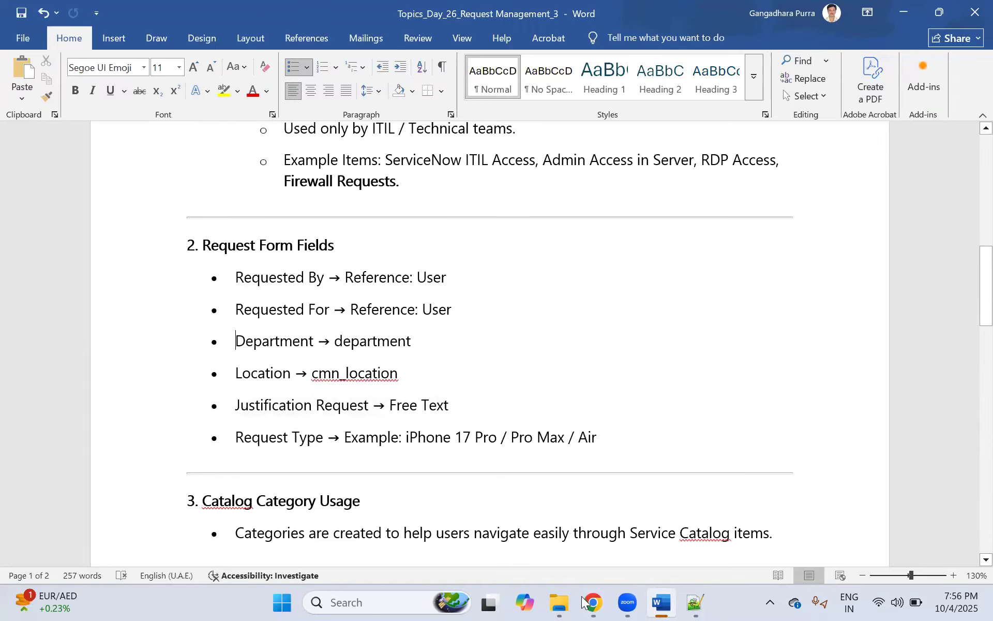
Return from the Word document to the Copilot Access form and review the Requested For, User Location and Department fields.
left_click(904, 12)
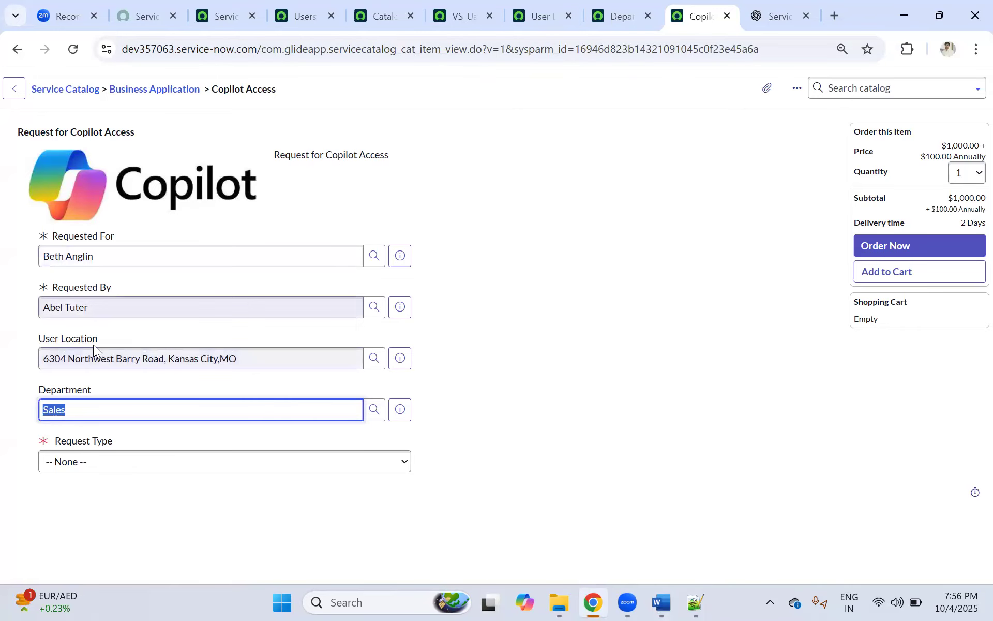
left_click_drag(43, 257, 110, 293)
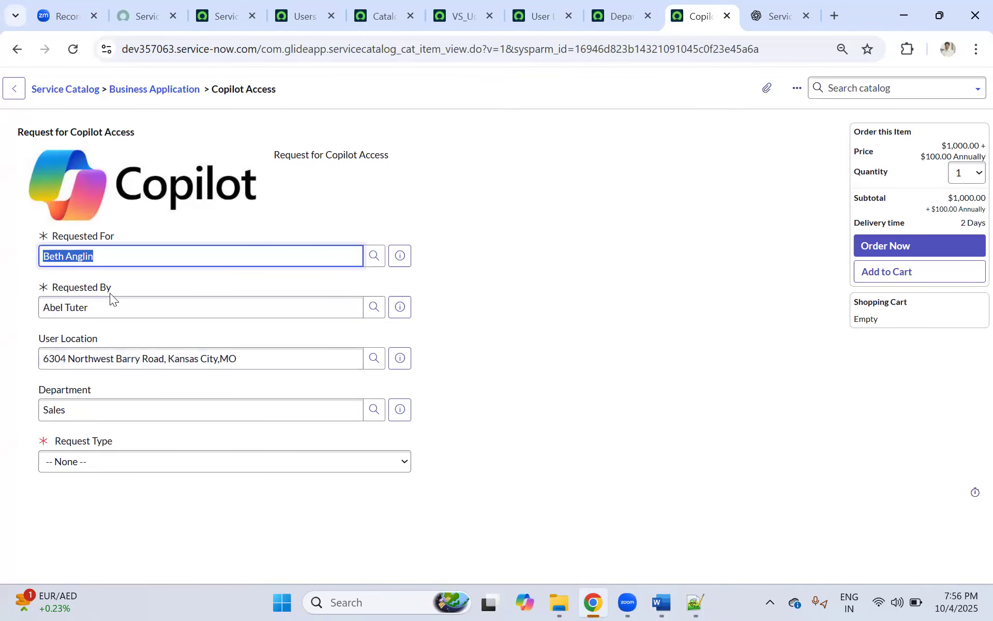
left_click_drag(243, 359, 1, 369)
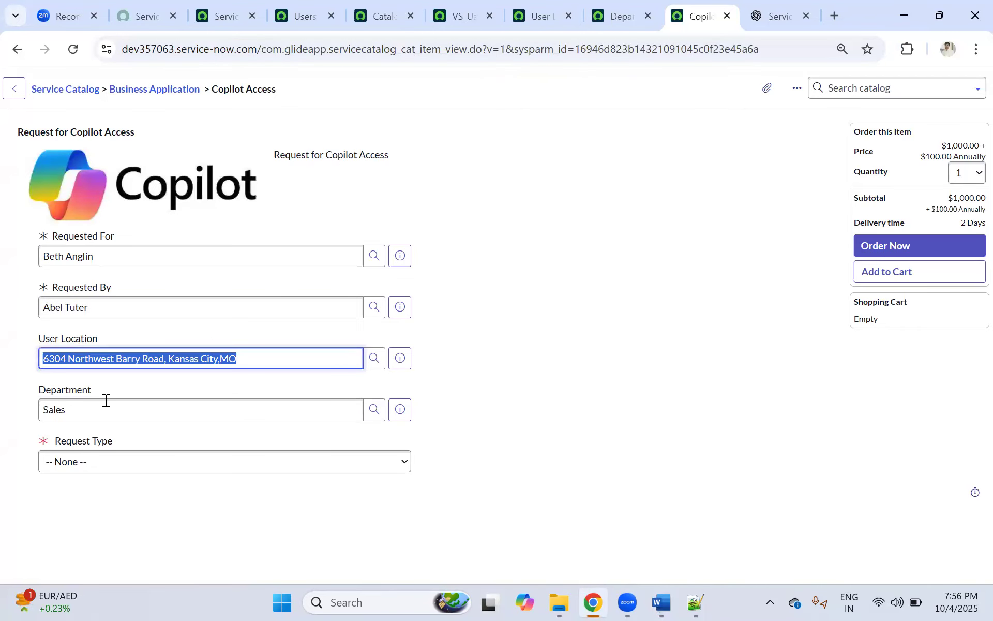
key("Tab")
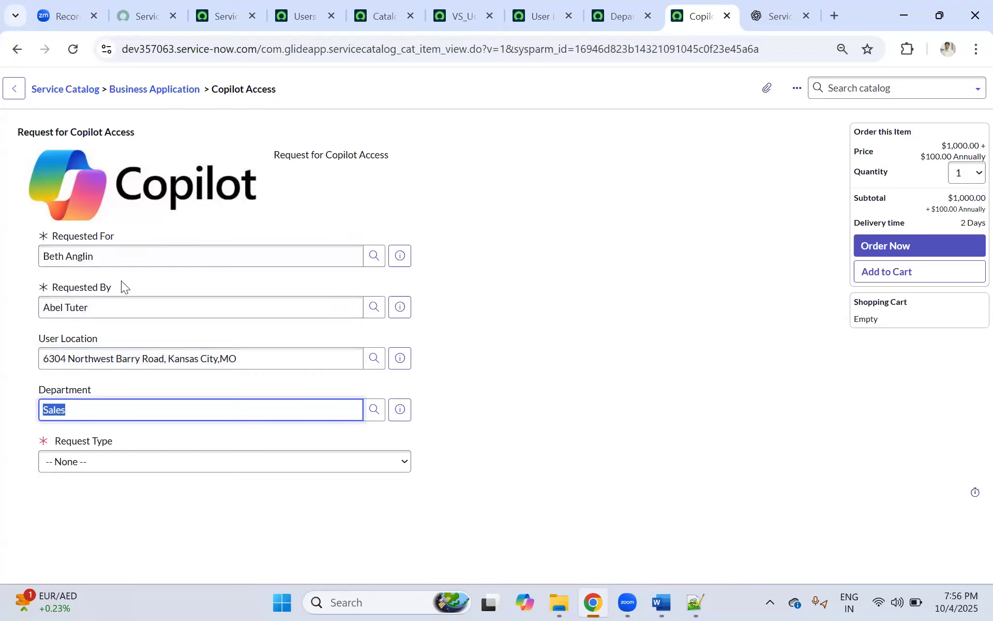
Test the form's choice fields with Request Type Access Activation, Access Type Add User and License Type Licensed User.
left_click(86, 472)
left_click(52, 501)
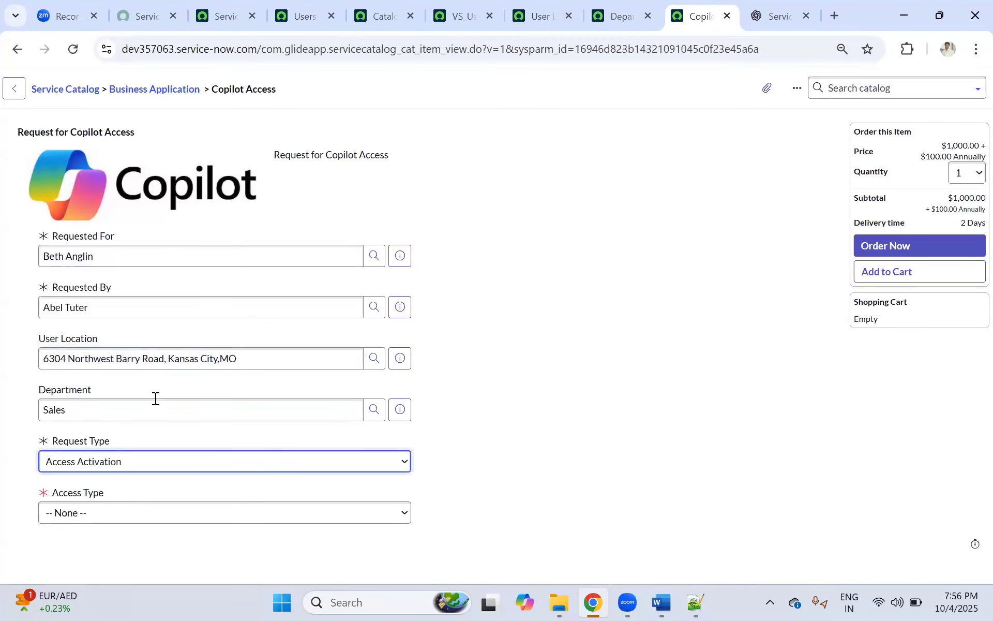
left_click(78, 525)
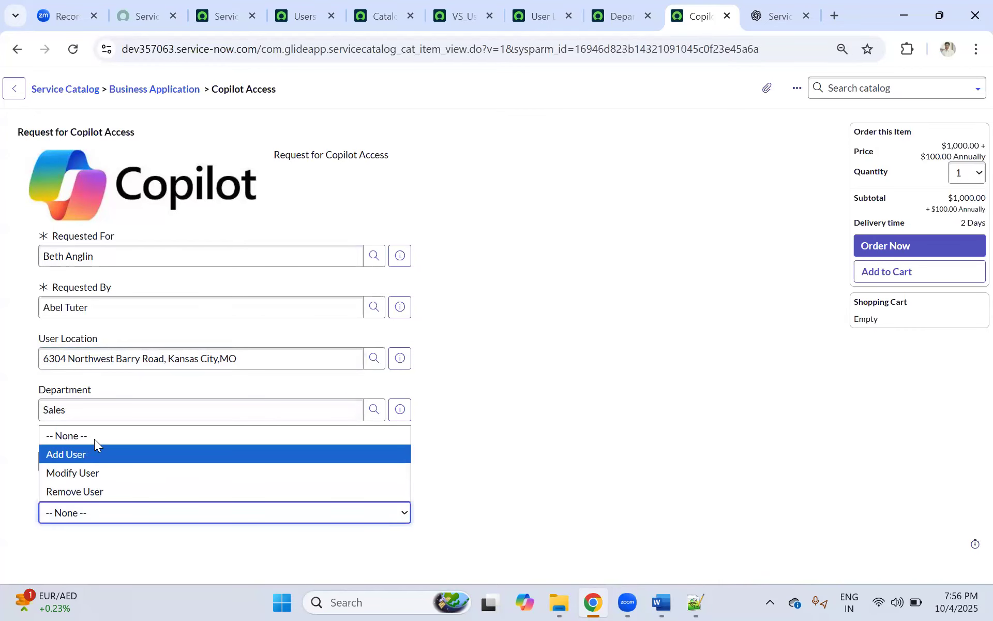
left_click(92, 452)
scroll(92, 452, "down", 1)
left_click(74, 544)
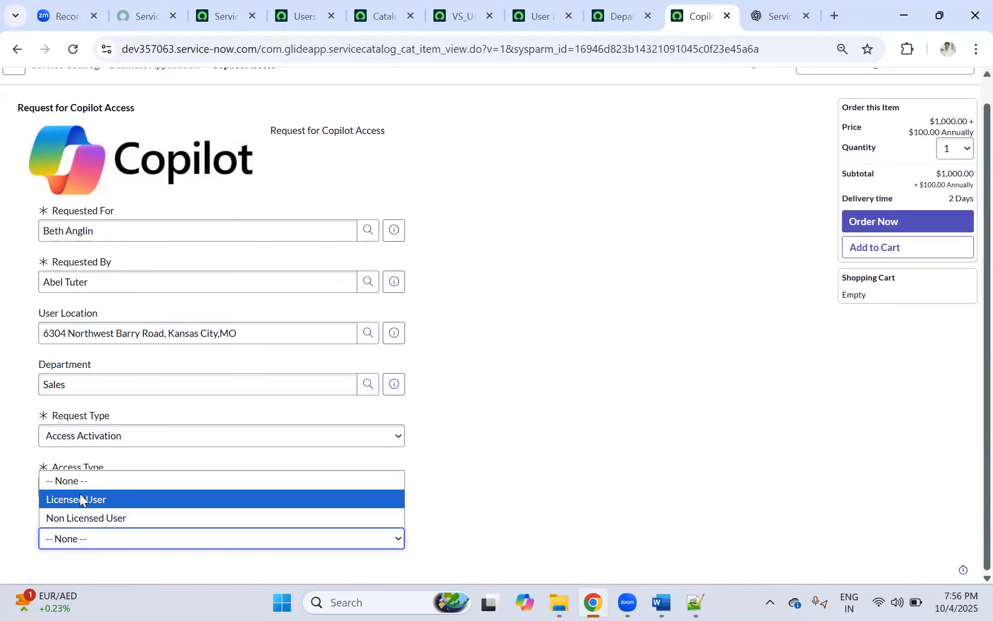
left_click(79, 496)
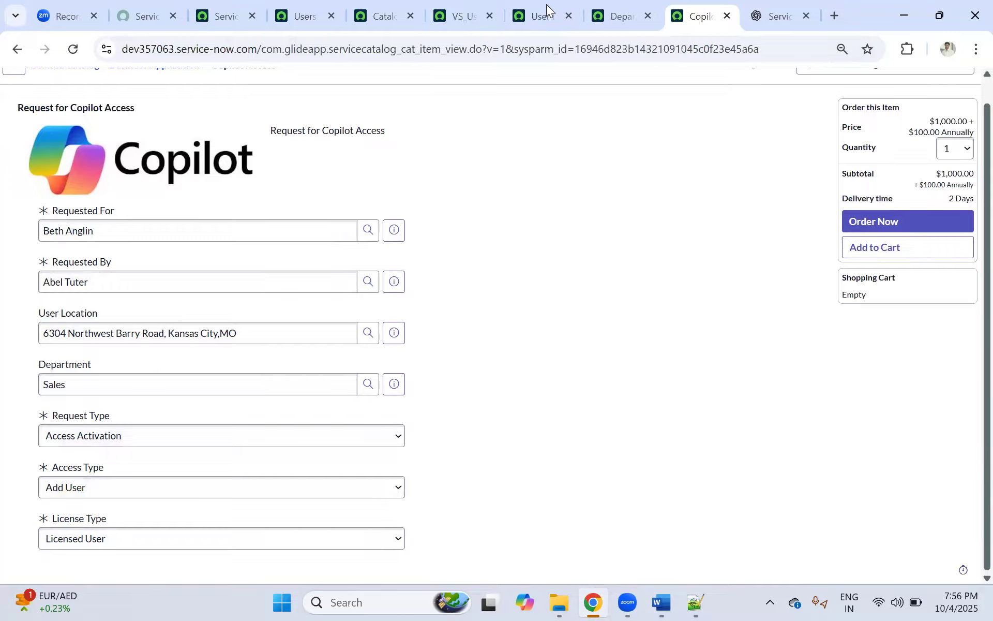
Close the open Department and User Location variable records.
left_click(619, 10)
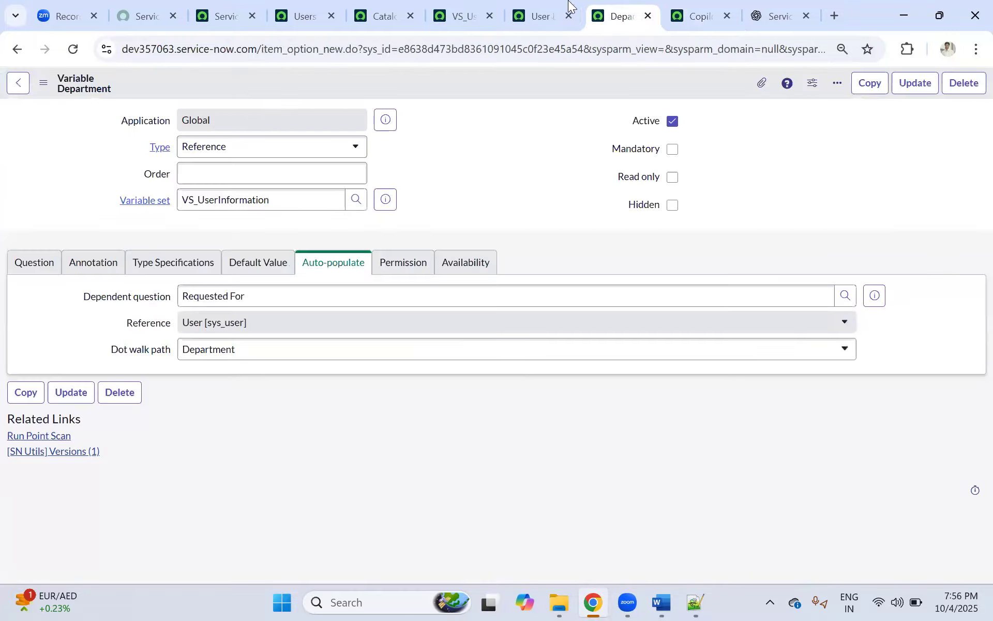
key("ctrl+w")
left_click(541, 16)
scroll(273, 214, "down", 2)
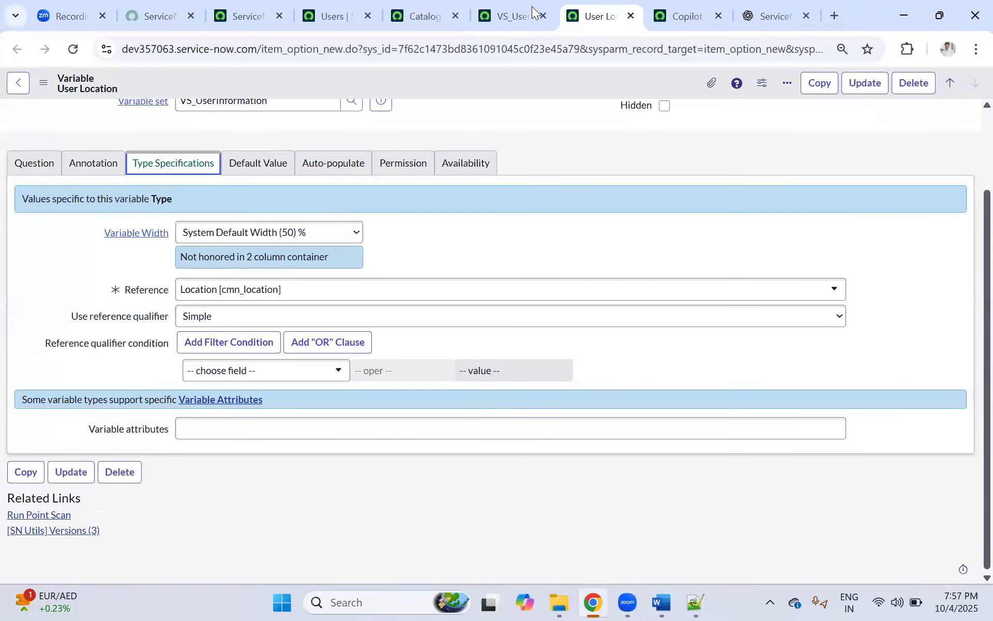
left_click(631, 15)
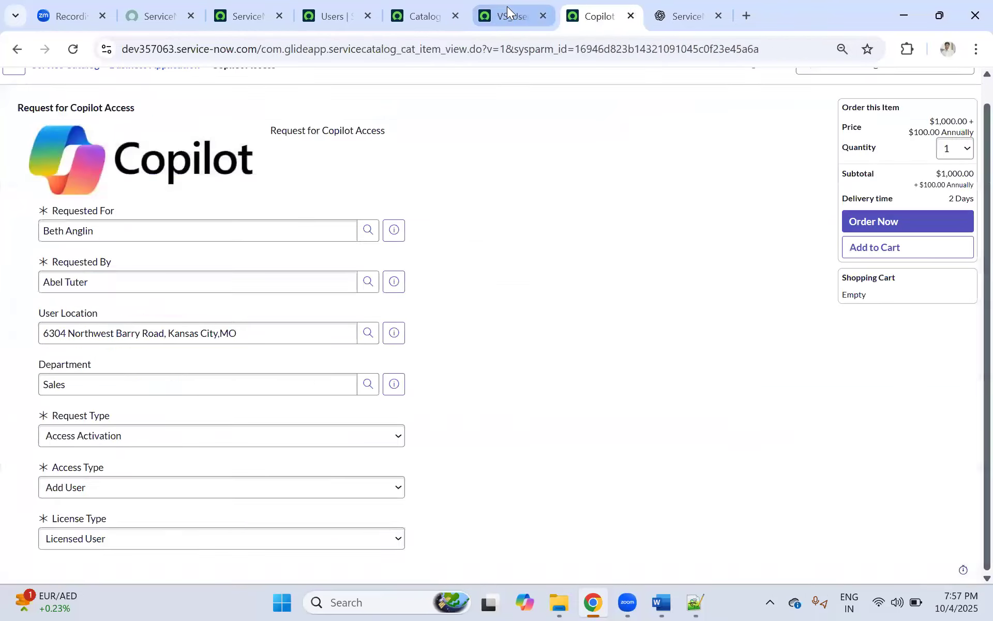
Review the VS_UserInformation variable set's order and variable list against the field sequence on the Copilot Access form.
left_click(508, 12)
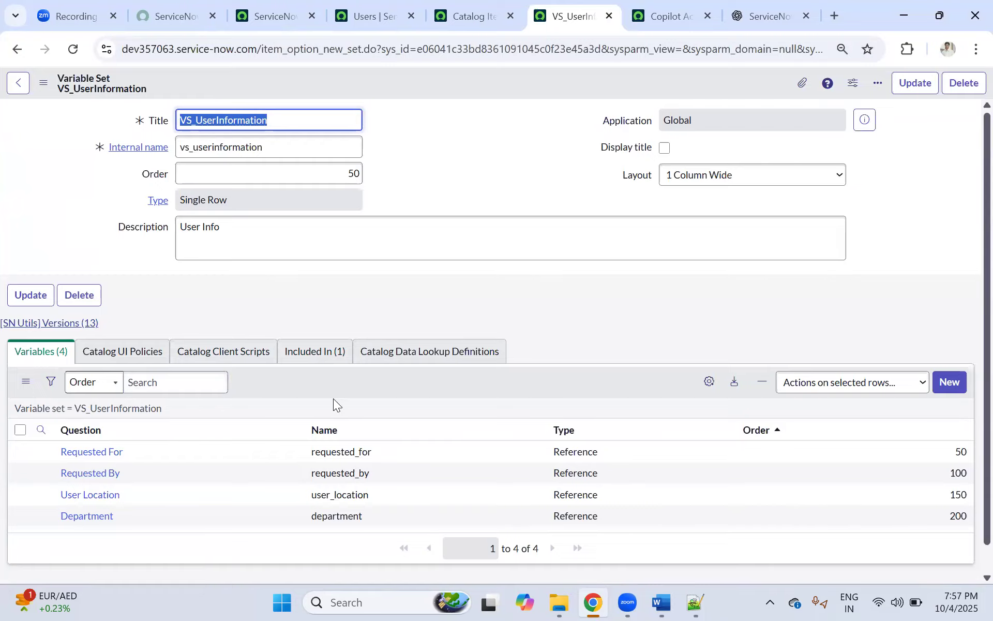
scroll(331, 414, "down", 1)
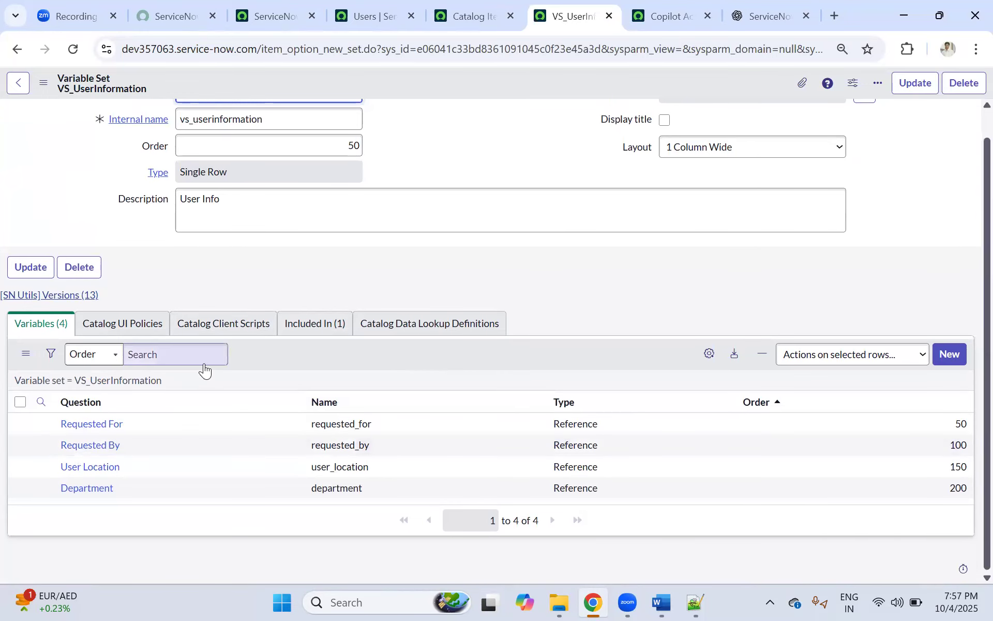
scroll(203, 366, "up", 1)
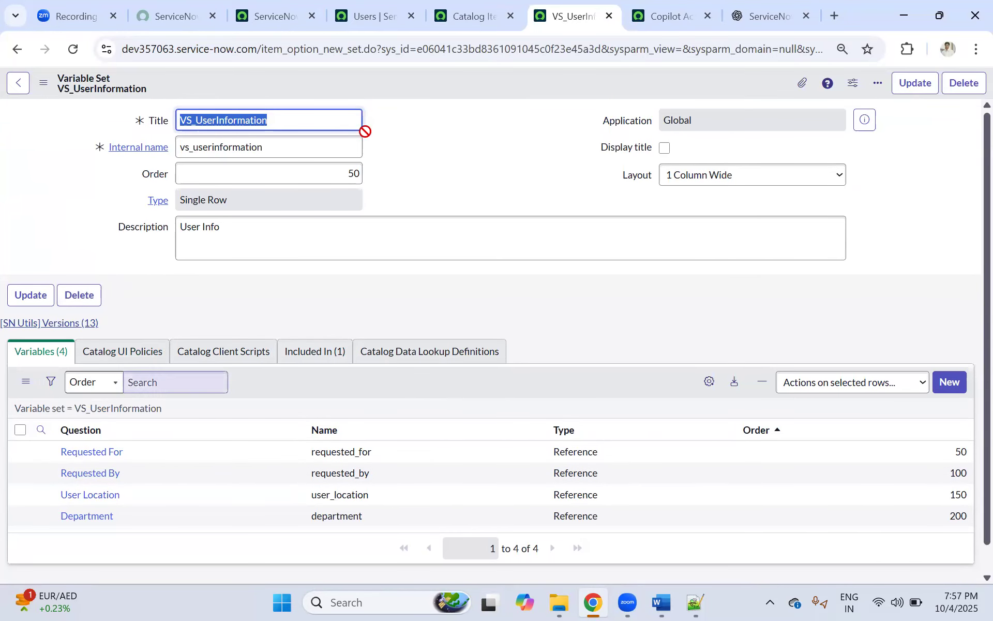
left_click(351, 172)
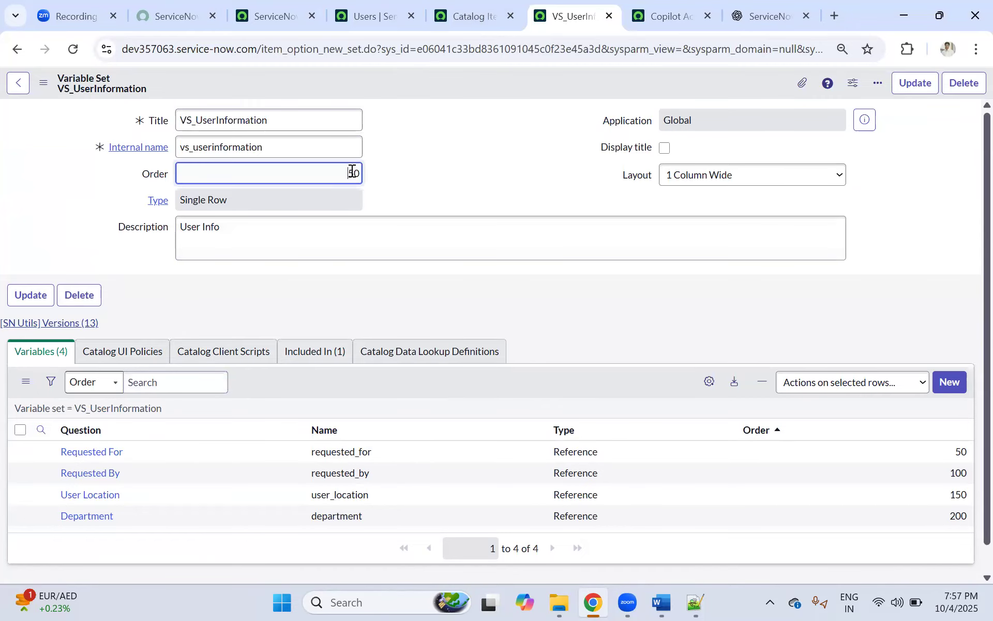
left_click_drag(365, 169, 391, 162)
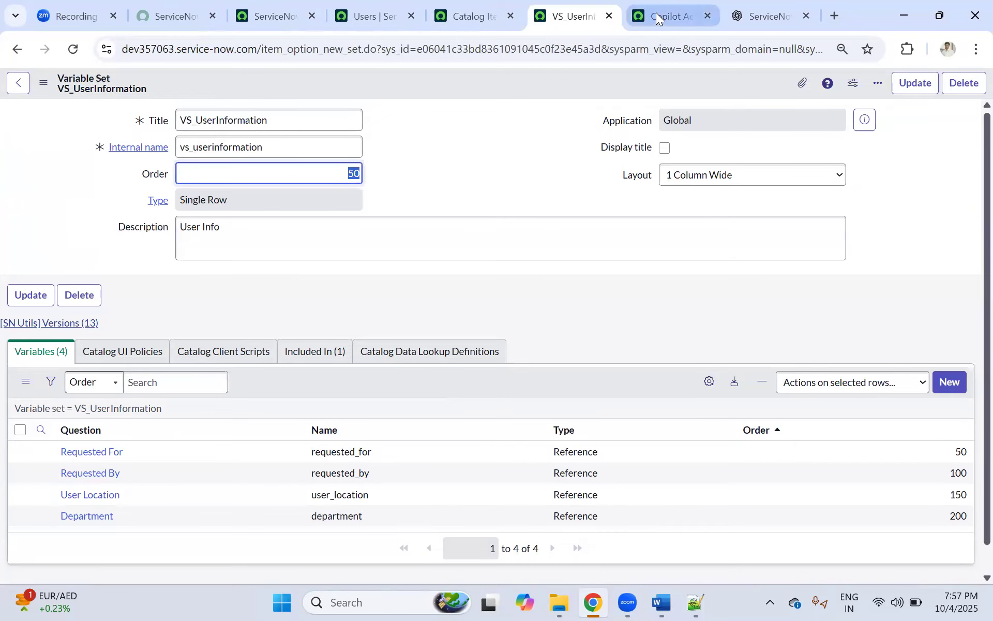
left_click(656, 13)
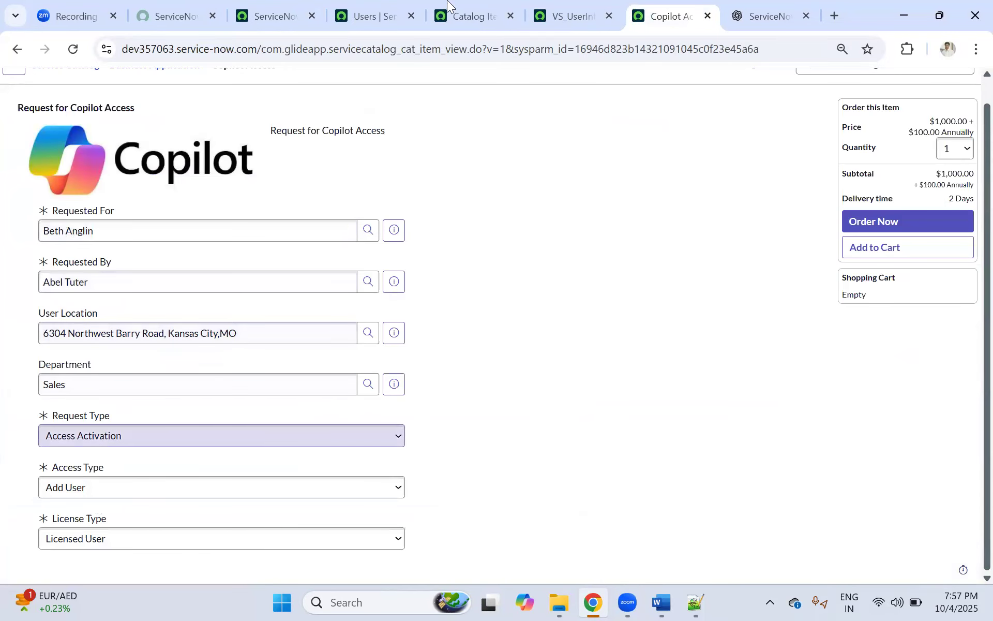
left_click(520, 7)
left_click(569, 16)
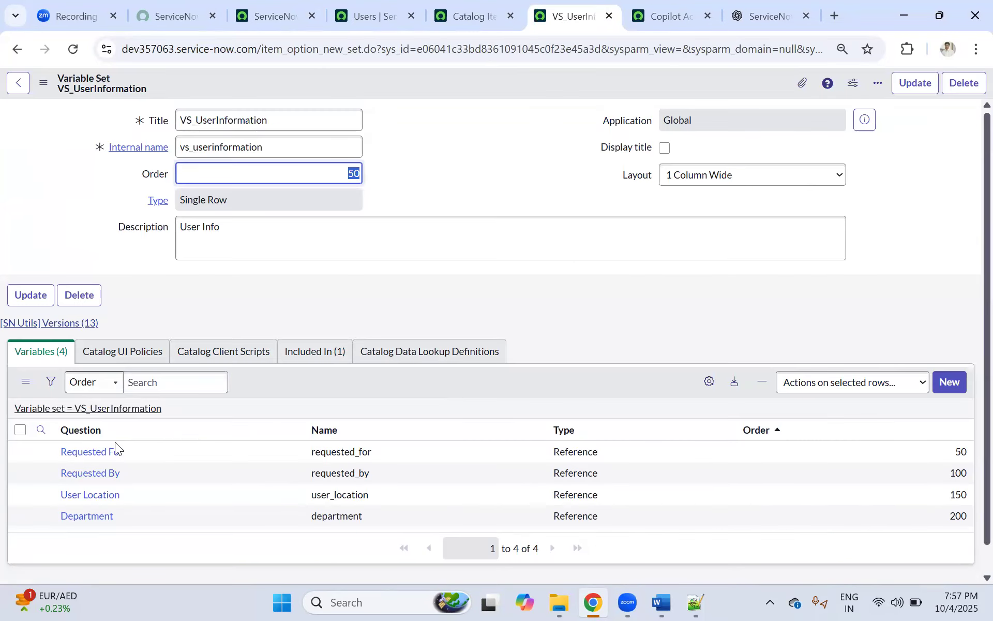
Start a new Single Line Text variable in VS_UserInformation with the question Justification and the name justification.
left_click(936, 382)
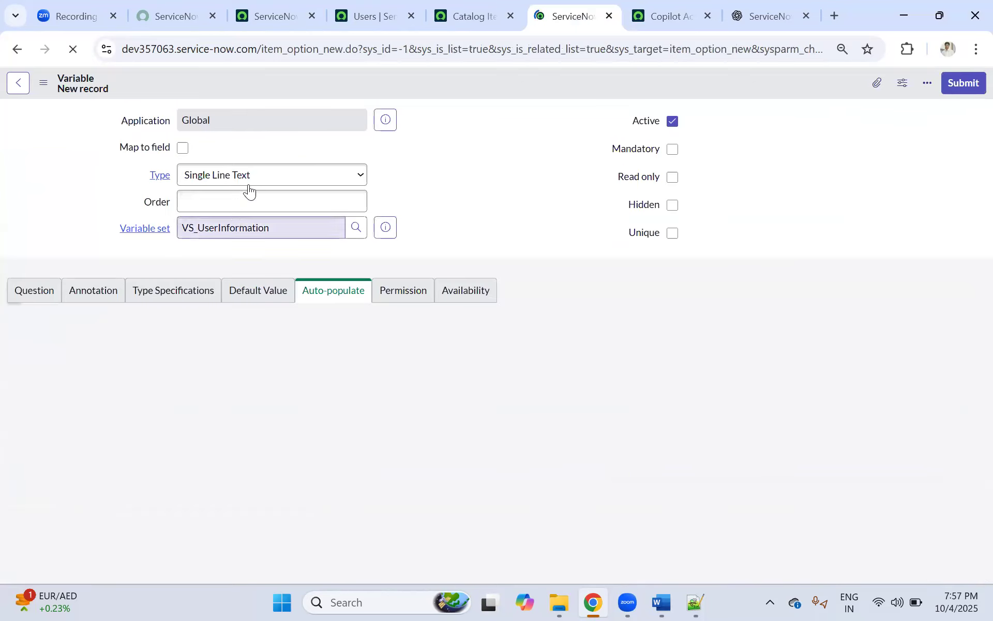
left_click(222, 179)
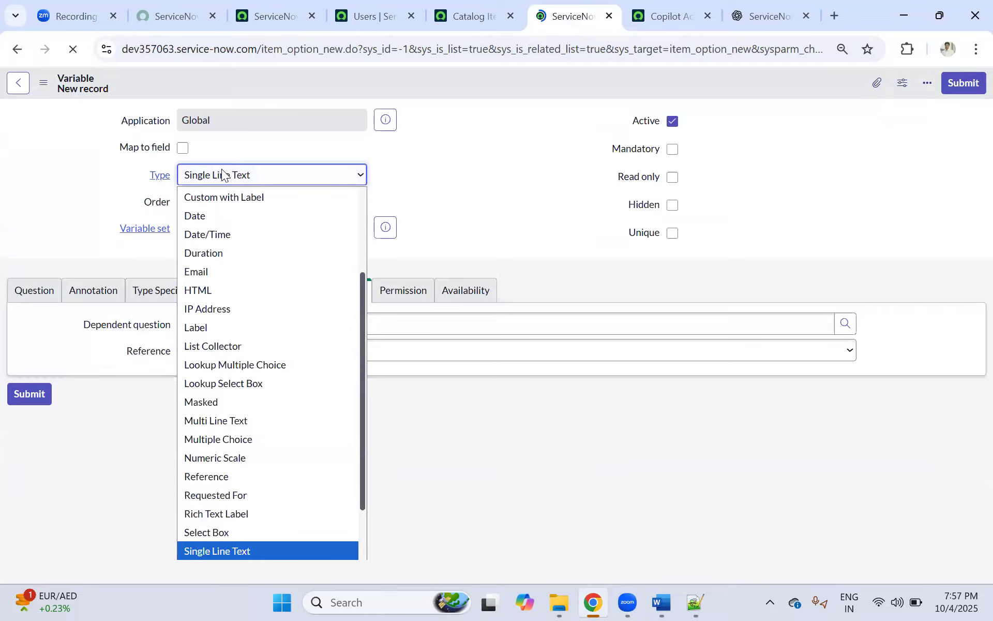
left_click(475, 137)
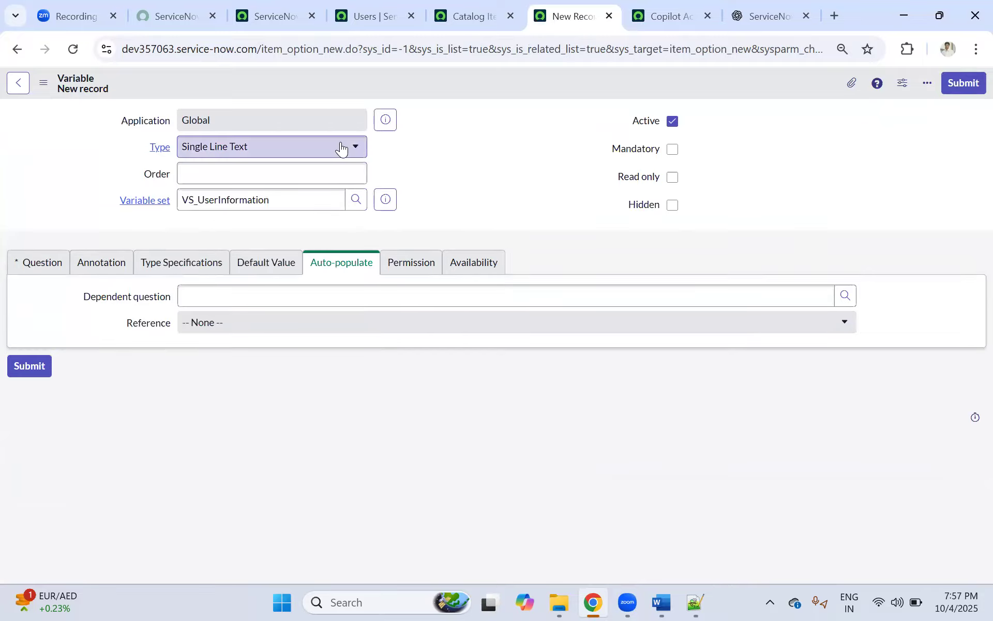
left_click(18, 266)
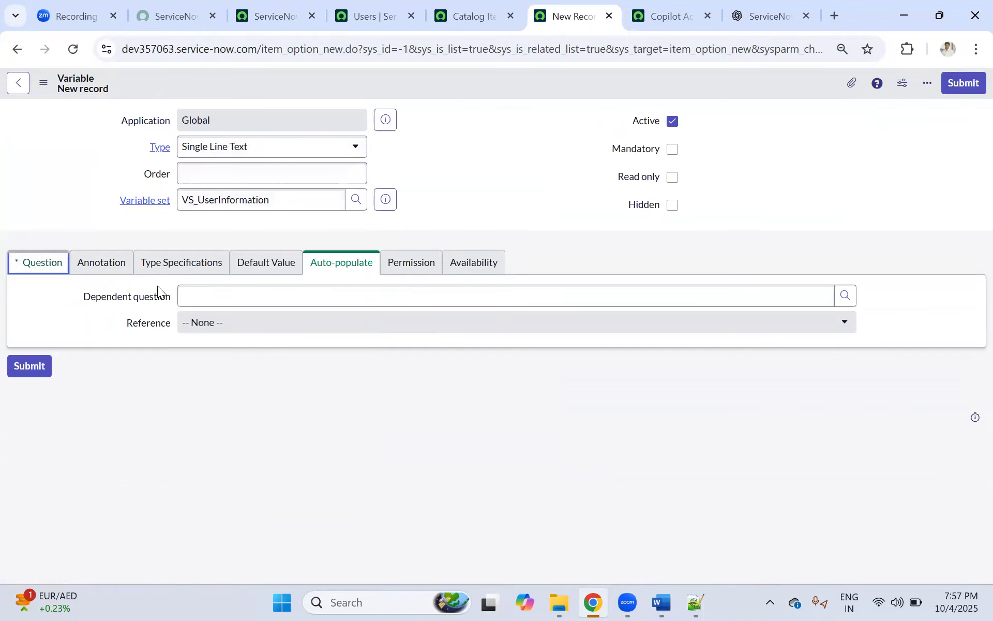
left_click(203, 331)
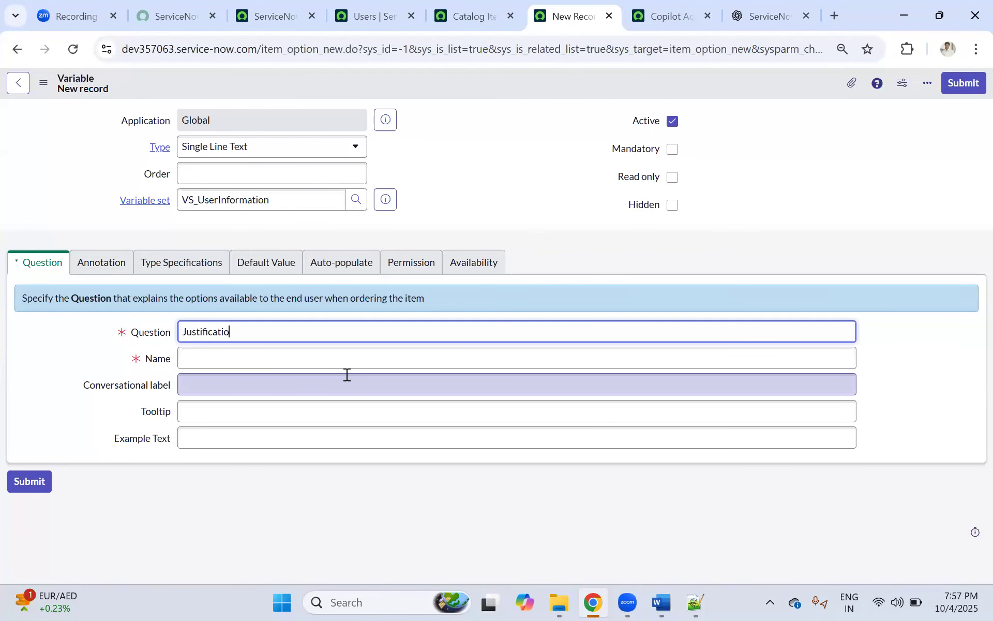
type("Justification")
left_click(501, 185)
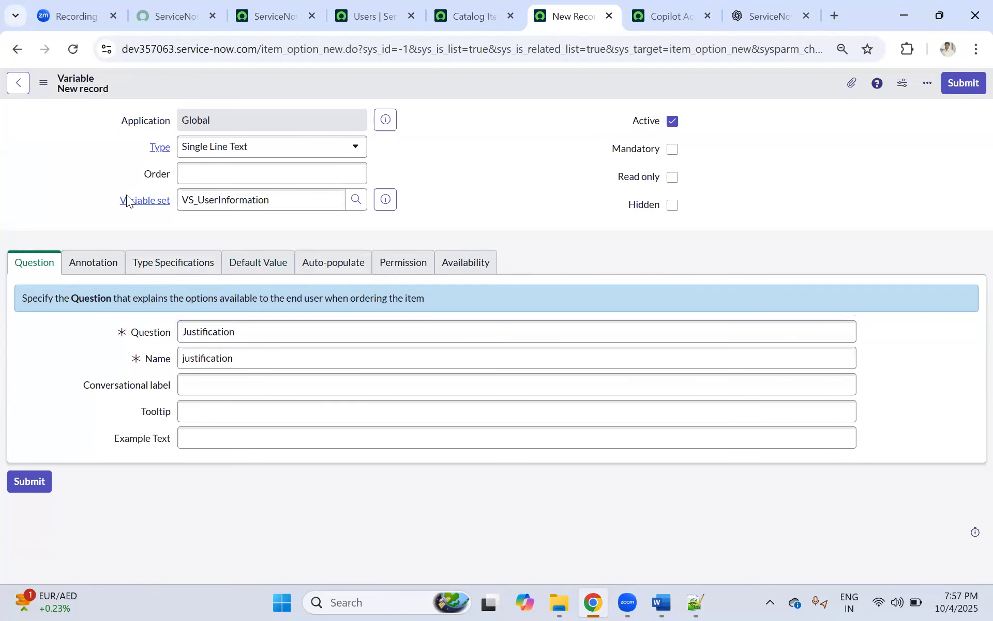
Set the Justification variable's order to 250 and save the record.
left_click(255, 172)
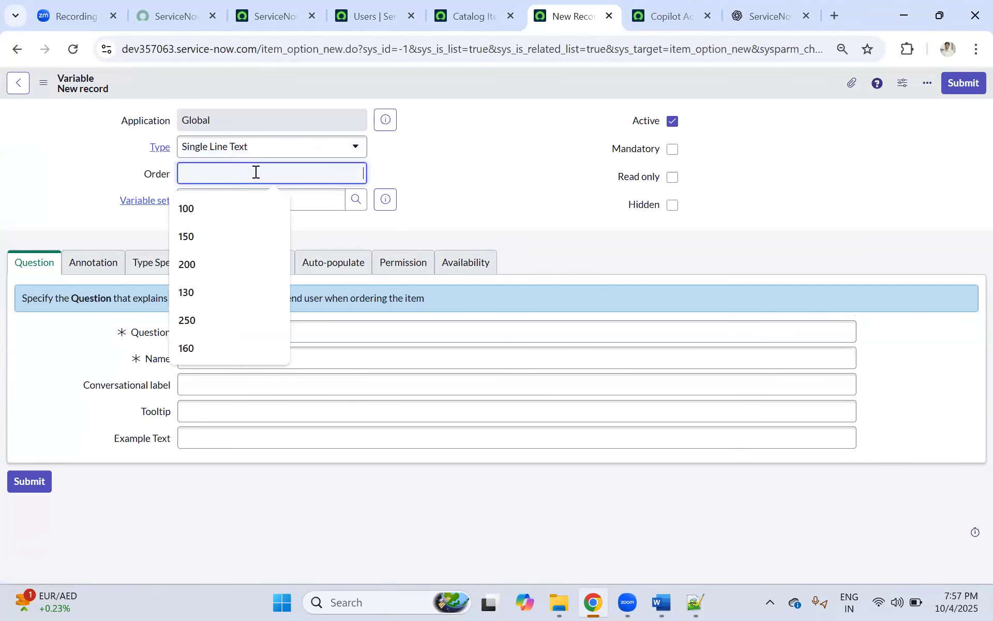
type("250")
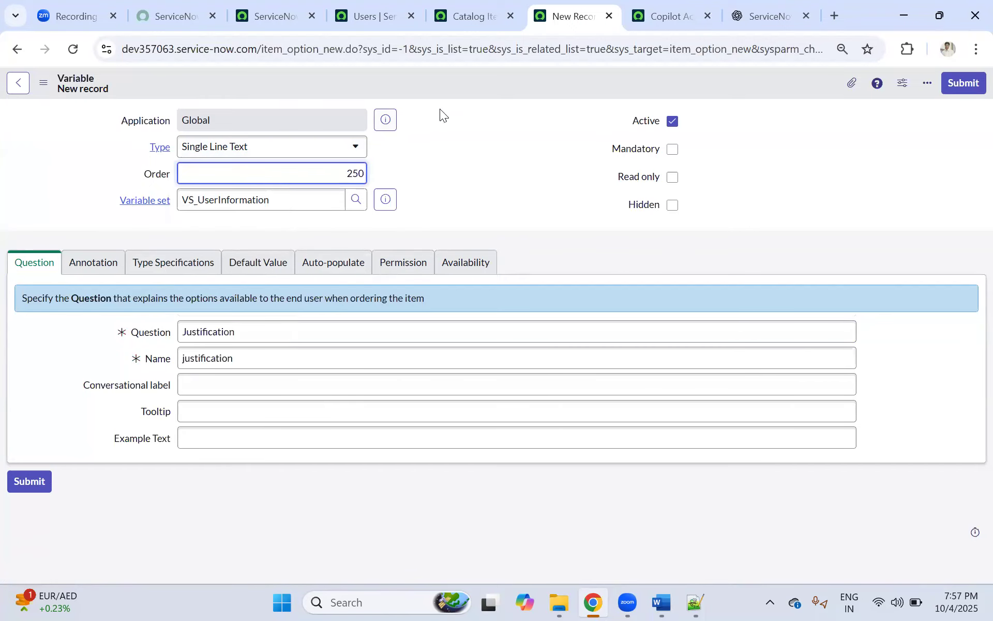
right_click(472, 85)
left_click(486, 87)
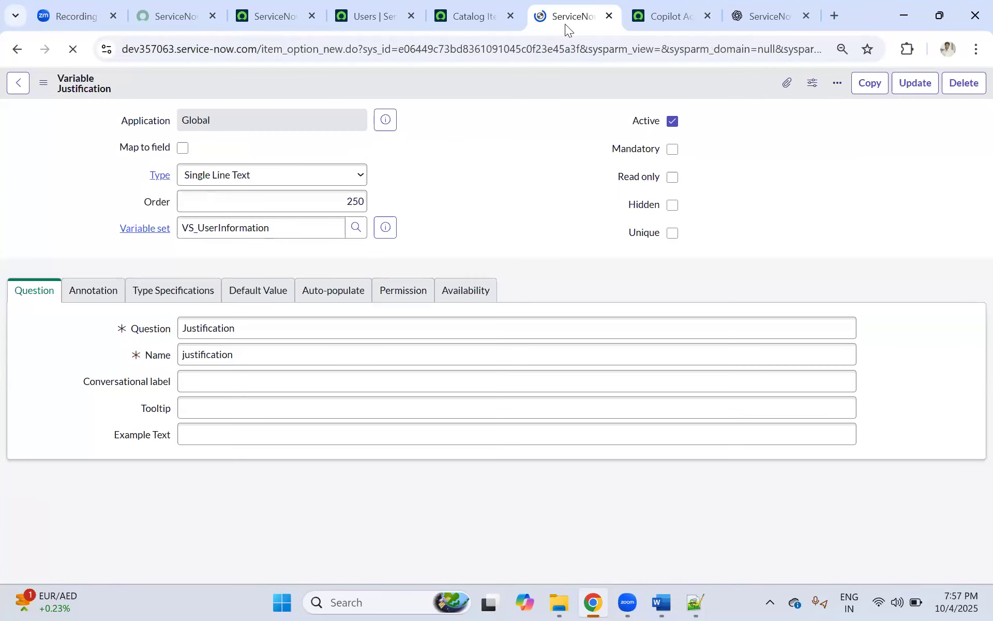
Reload the Copilot Access request form to check the placement of the Justification field.
left_click(647, 12)
left_click(72, 50)
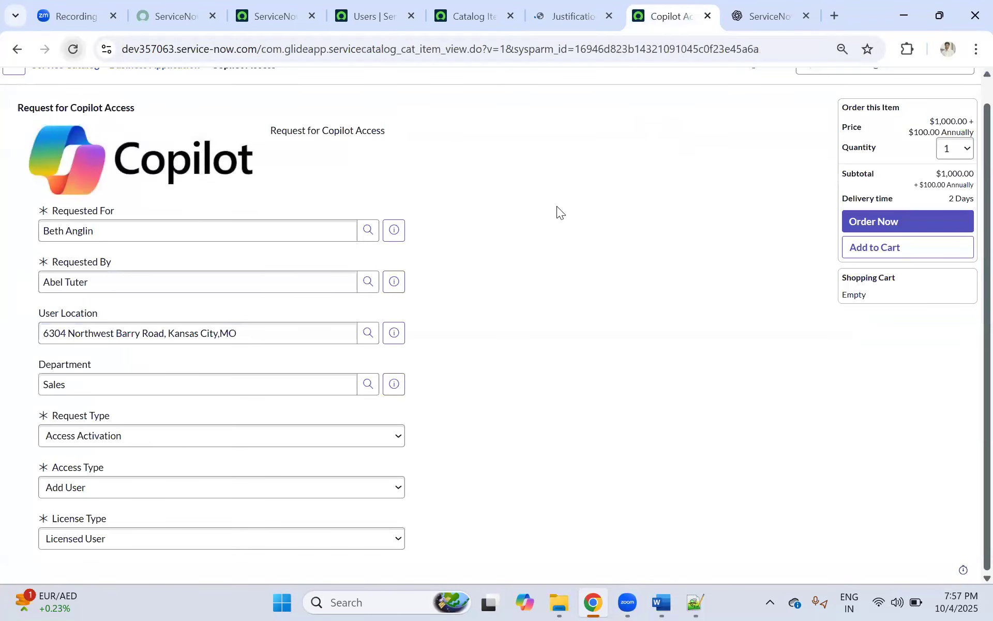
left_click(563, 173)
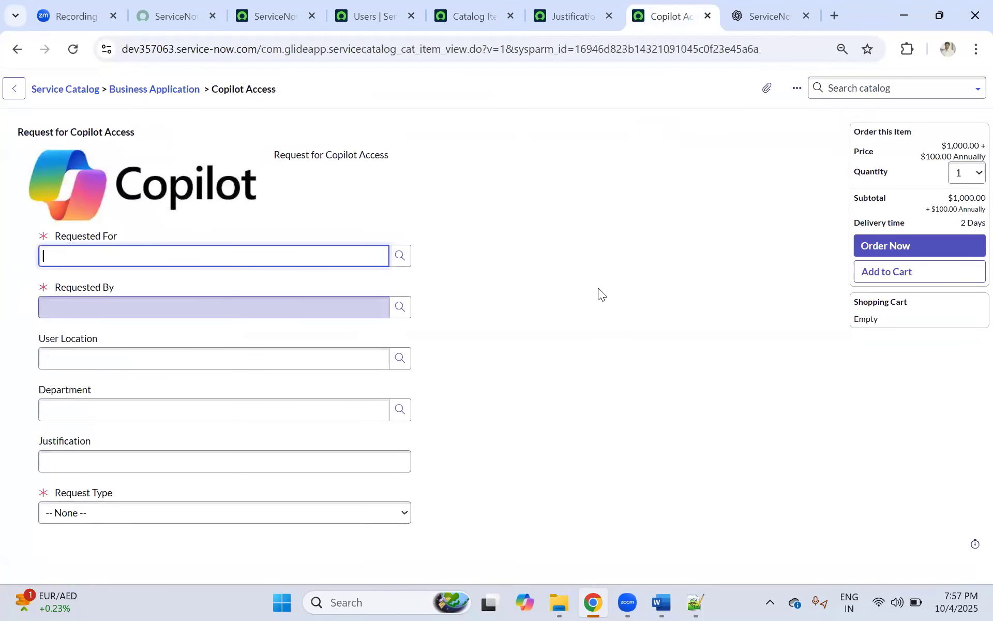
Change the Justification variable's type to Multi Line Text, save it, and reload the Copilot Access request form.
left_click(593, 15)
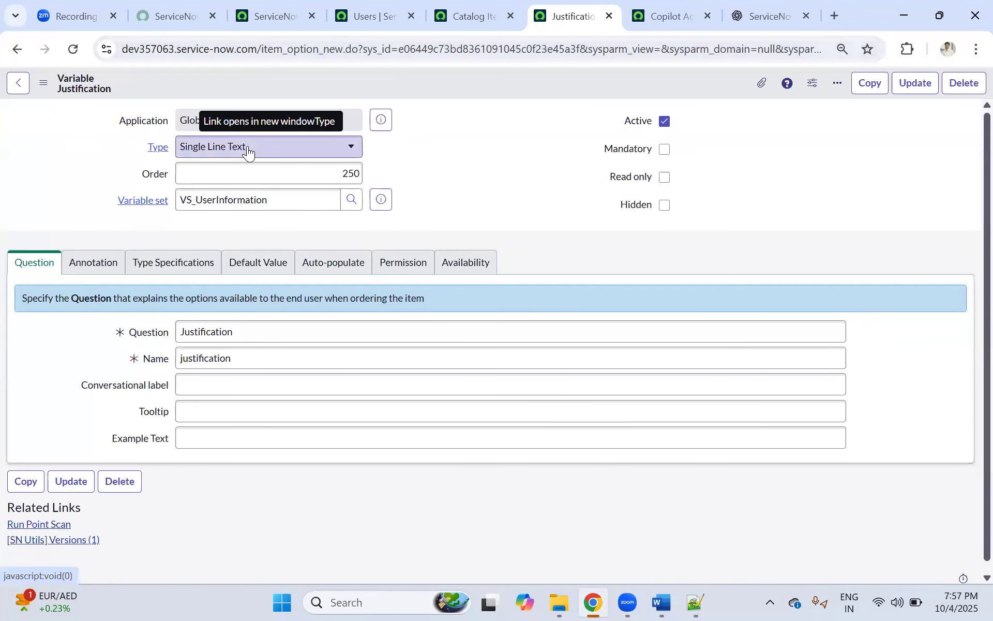
left_click(248, 149)
scroll(230, 207, "up", 1)
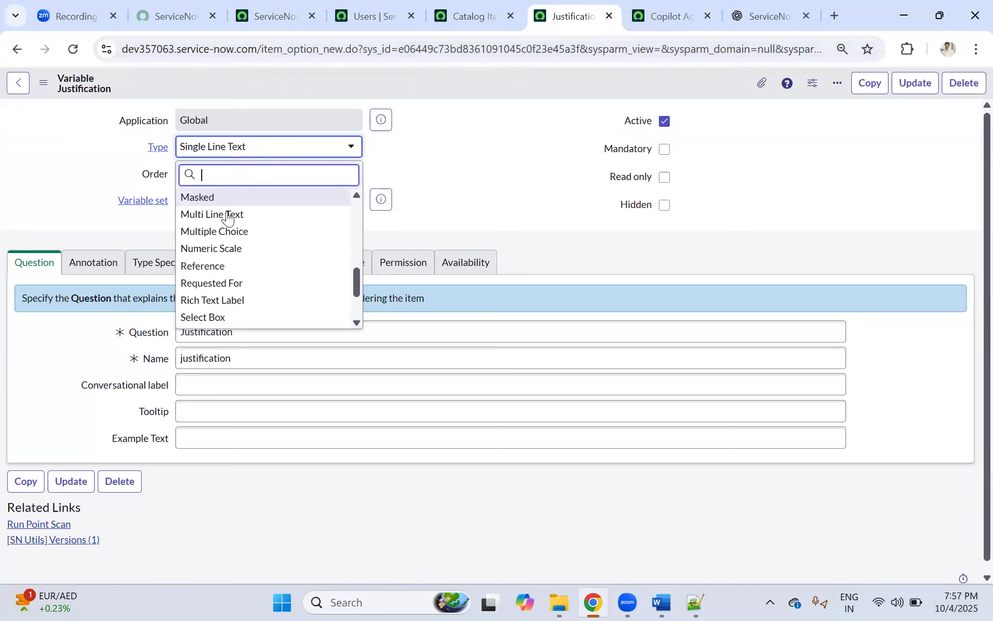
left_click(229, 206)
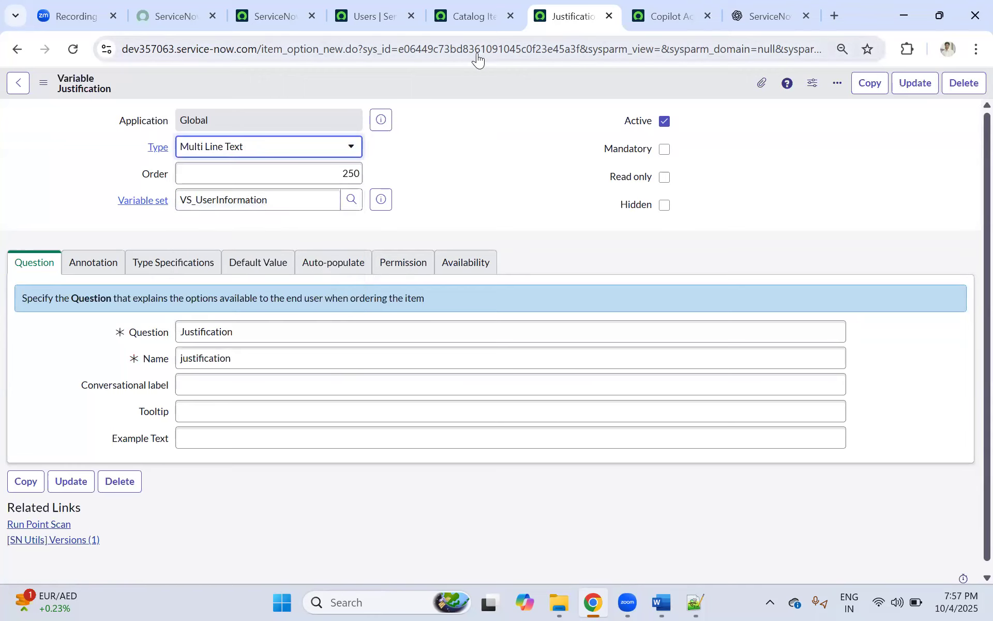
right_click(481, 87)
left_click(488, 88)
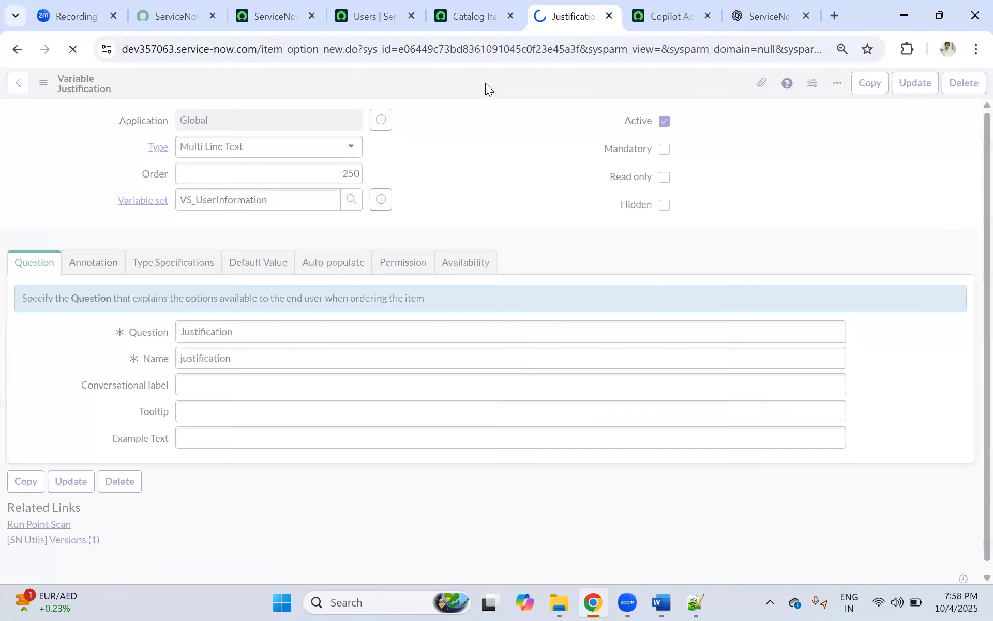
left_click(658, 12)
left_click(72, 45)
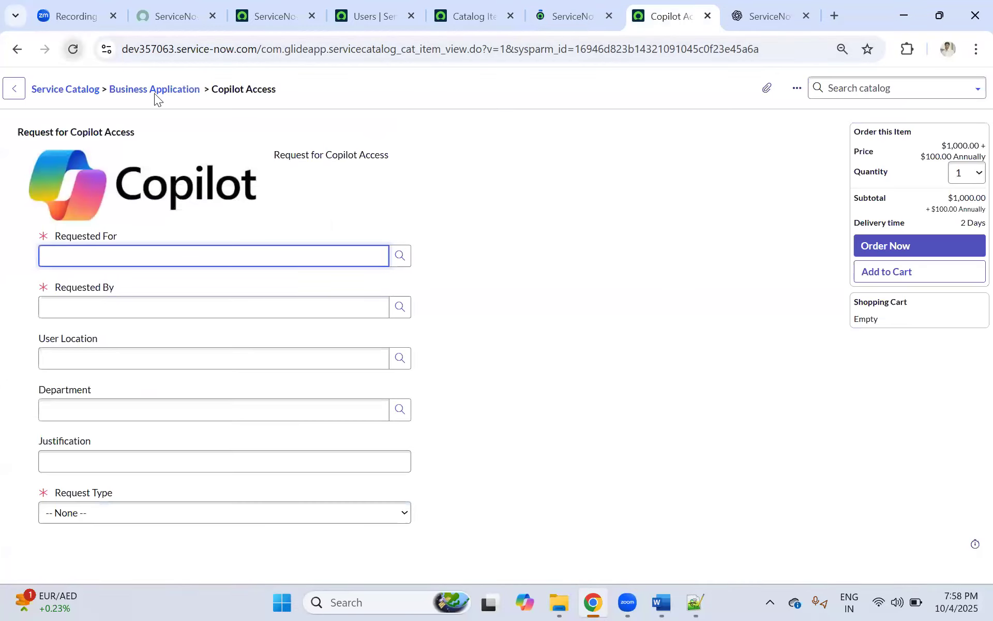
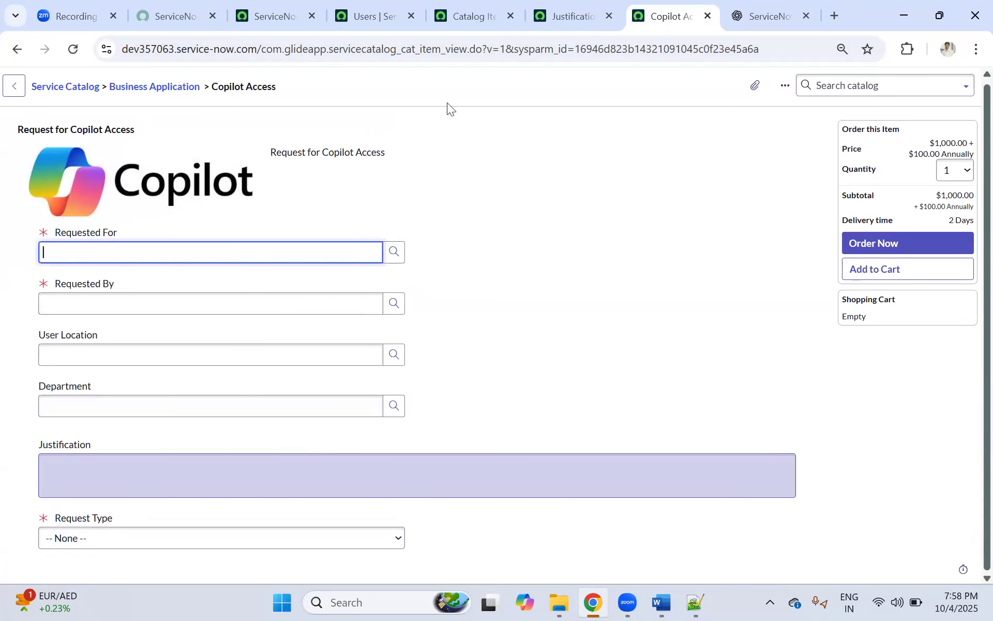
Open the Copilot Access catalog item in a new browser tab and go to its related variable sets.
left_click(552, 23)
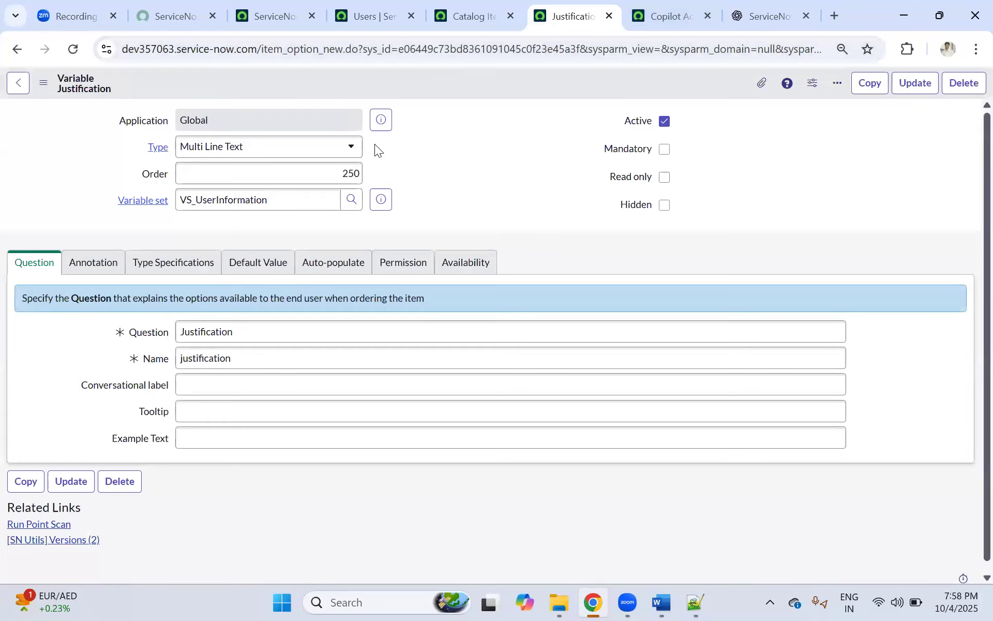
left_click(482, 17)
left_click(561, 15)
left_click(491, 10)
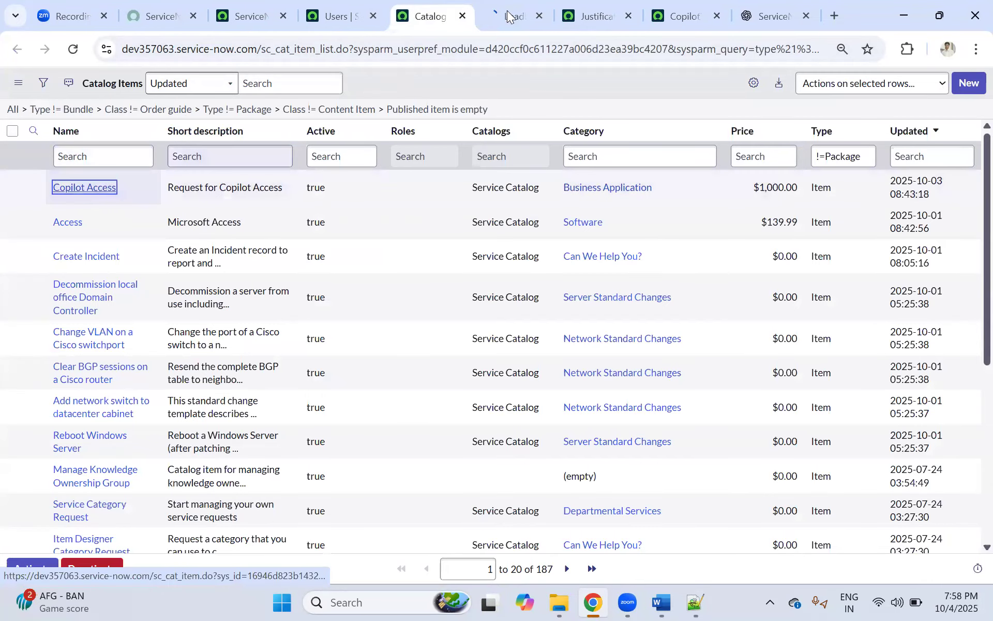
left_click(507, 10)
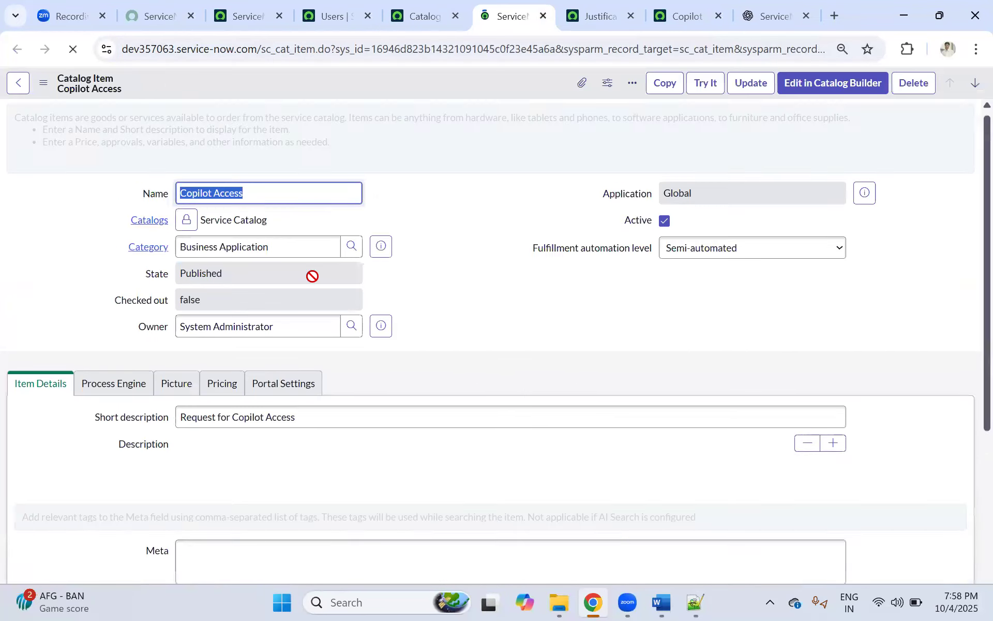
scroll(135, 447, "down", 10)
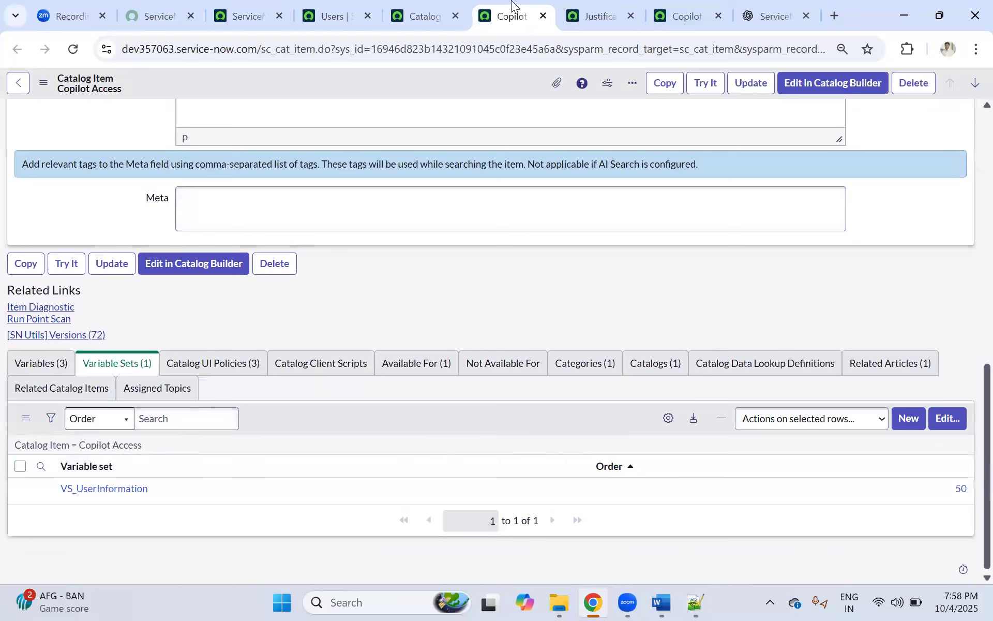
Deactivate the Justification variable of the VS_UserInformation variable set and save the record.
left_click(605, 14)
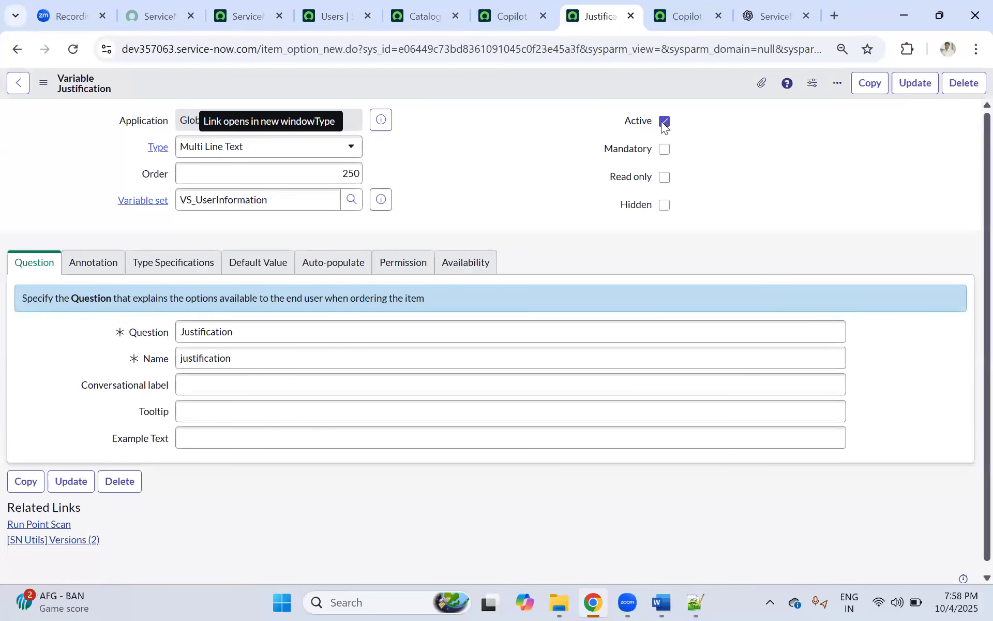
right_click(438, 81)
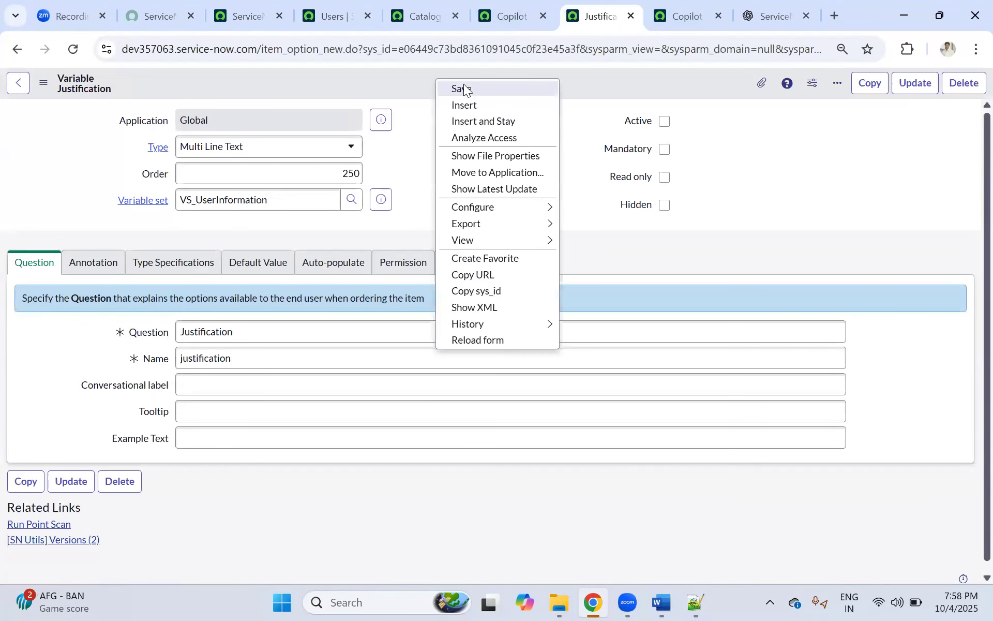
Create a Single Row variable set titled VS_Justification with order 600 for the Copilot Access catalog item and save it.
left_click(509, 12)
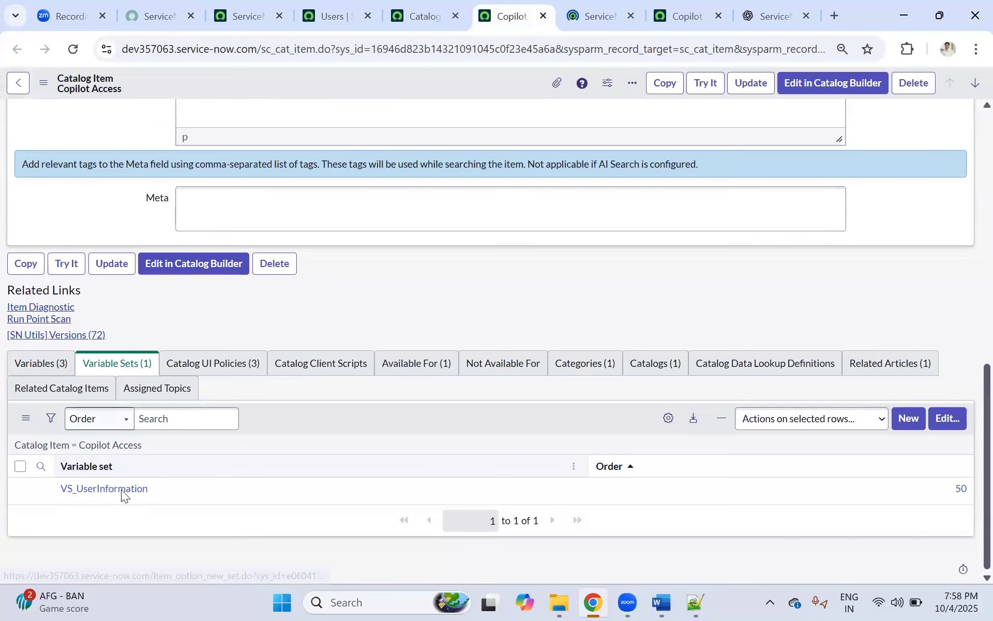
left_click(907, 418)
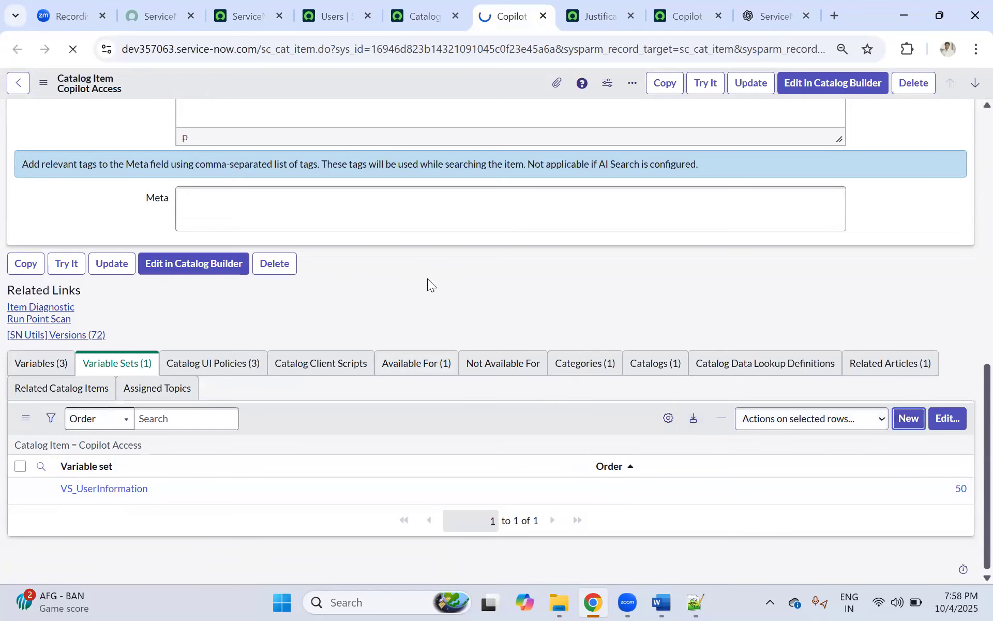
left_click(77, 155)
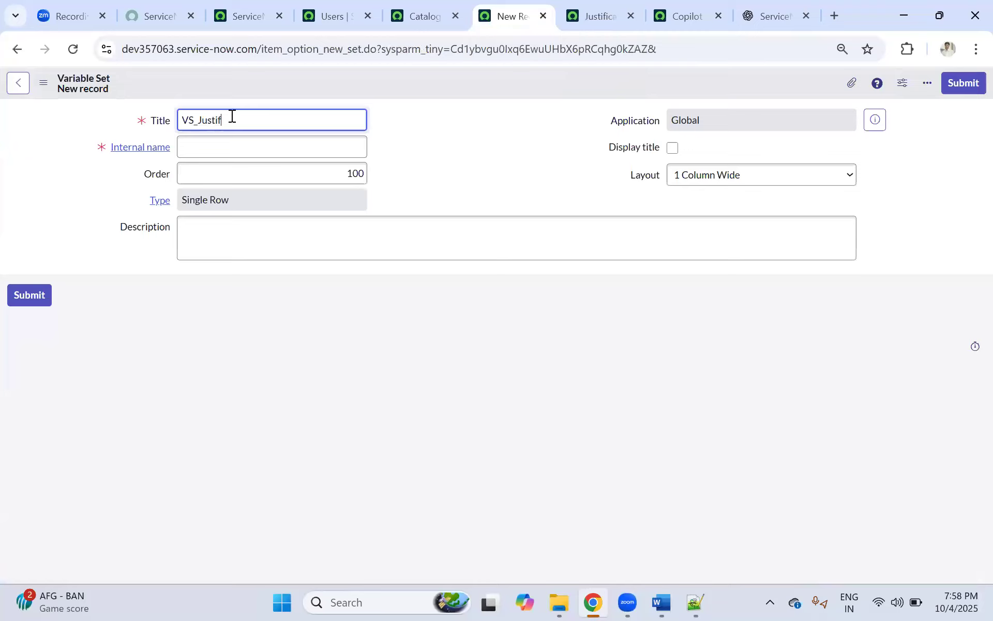
left_click(431, 145)
left_click(302, 170)
double_click(301, 170)
type("6")
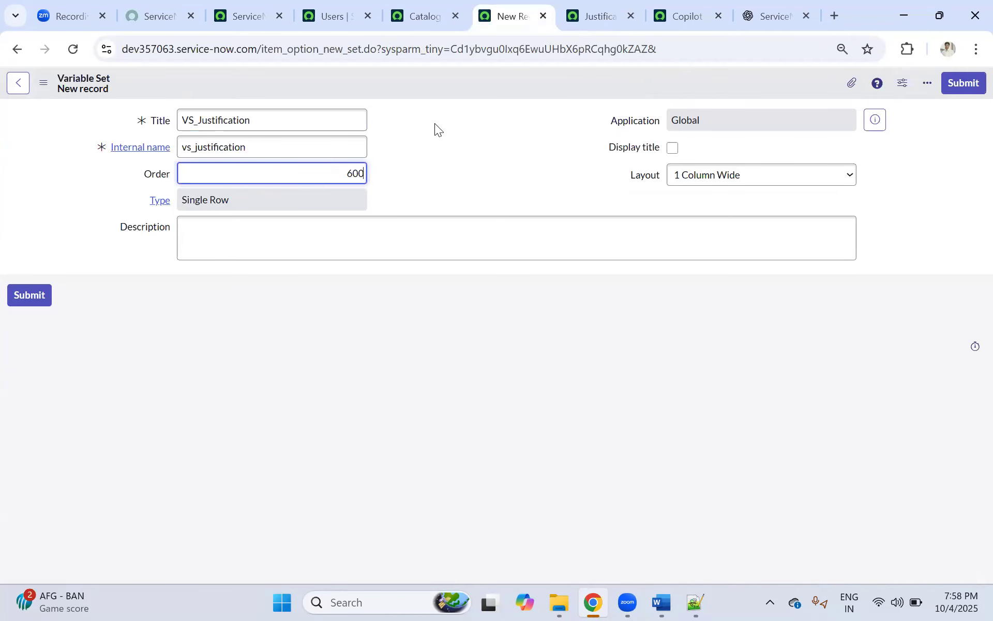
right_click(431, 80)
left_click(451, 90)
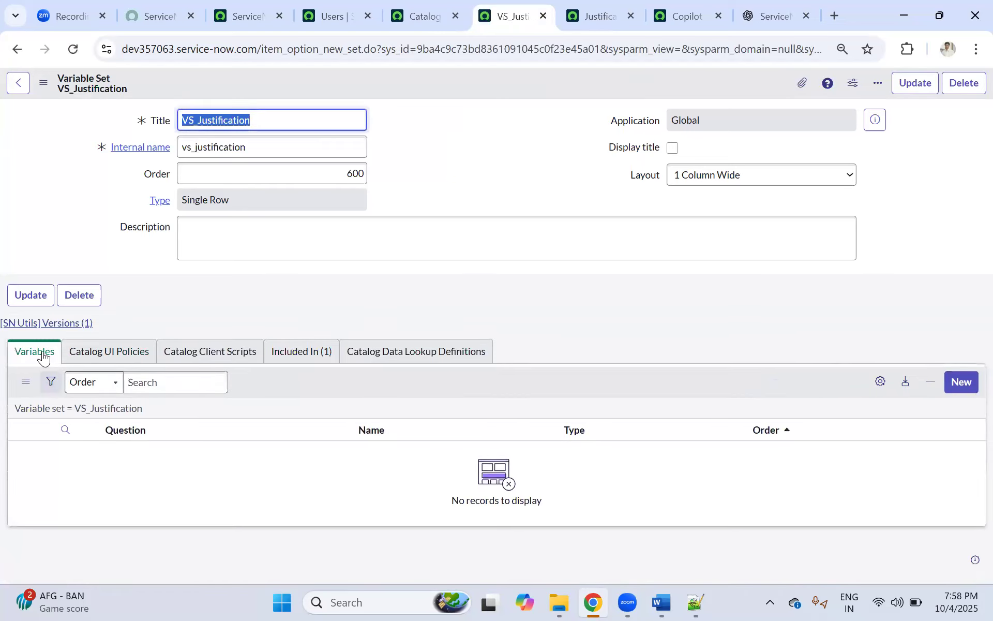
Add a Single Line Text variable to VS_Justification with question Justification and name justification, and try to save it.
left_click(961, 382)
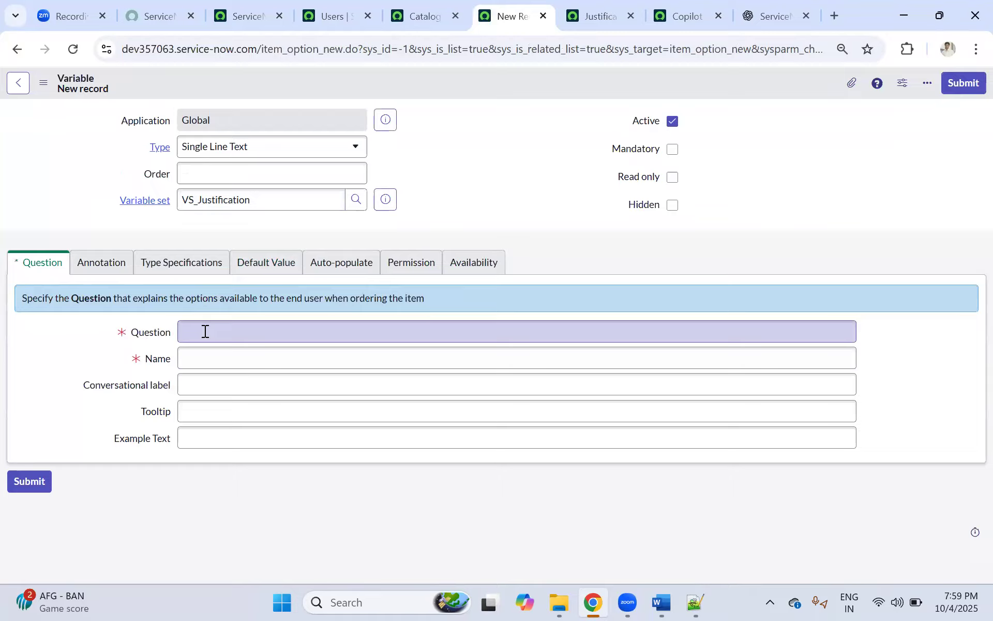
left_click(219, 332)
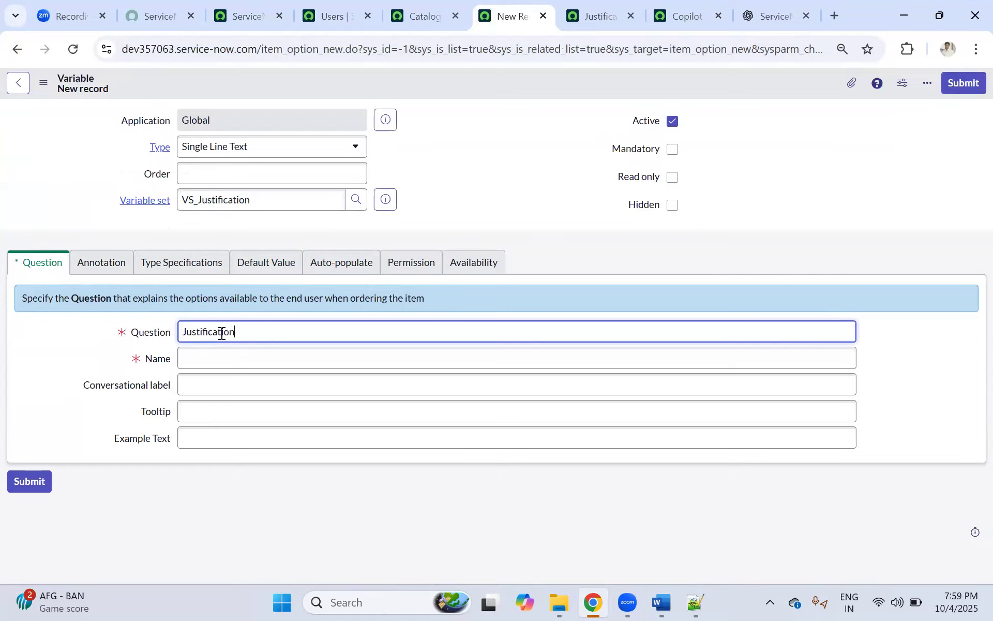
left_click(223, 359)
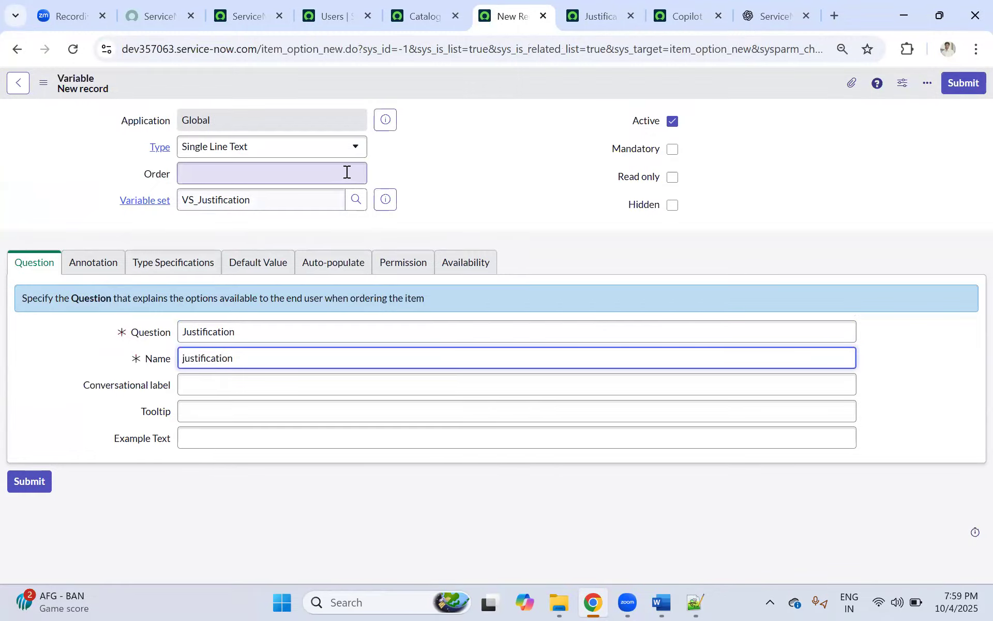
right_click(469, 81)
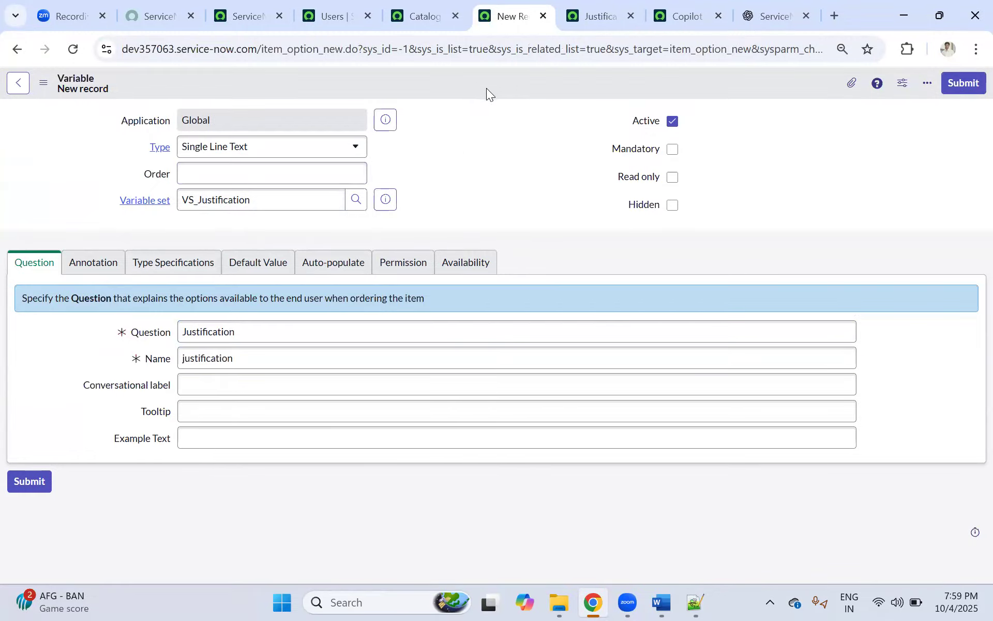
left_click(492, 89)
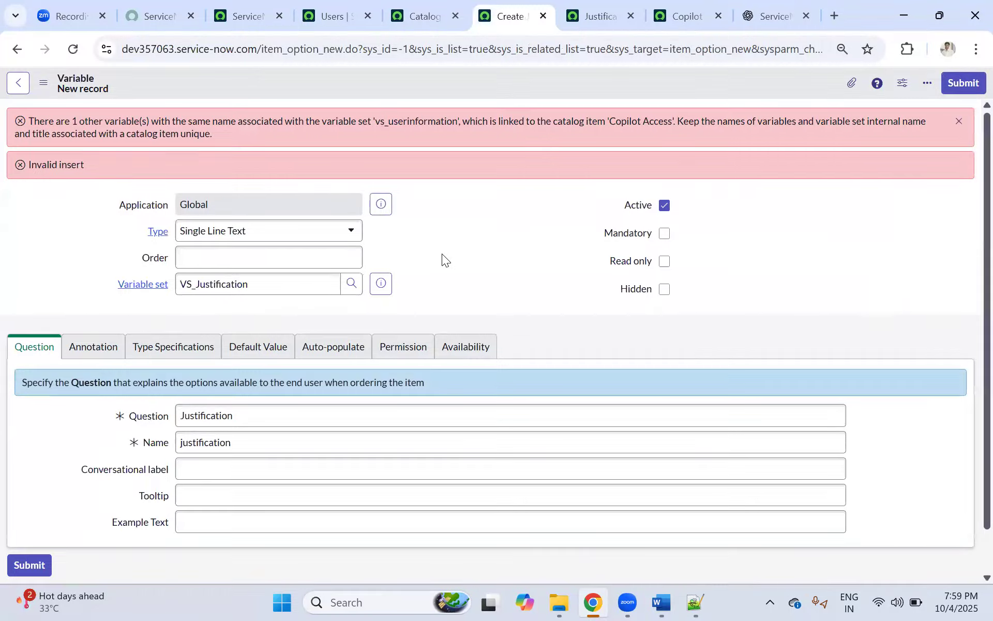
Change the new variable's question to Justifications and its name to justifications, and save the record.
left_click_drag(216, 122, 431, 118)
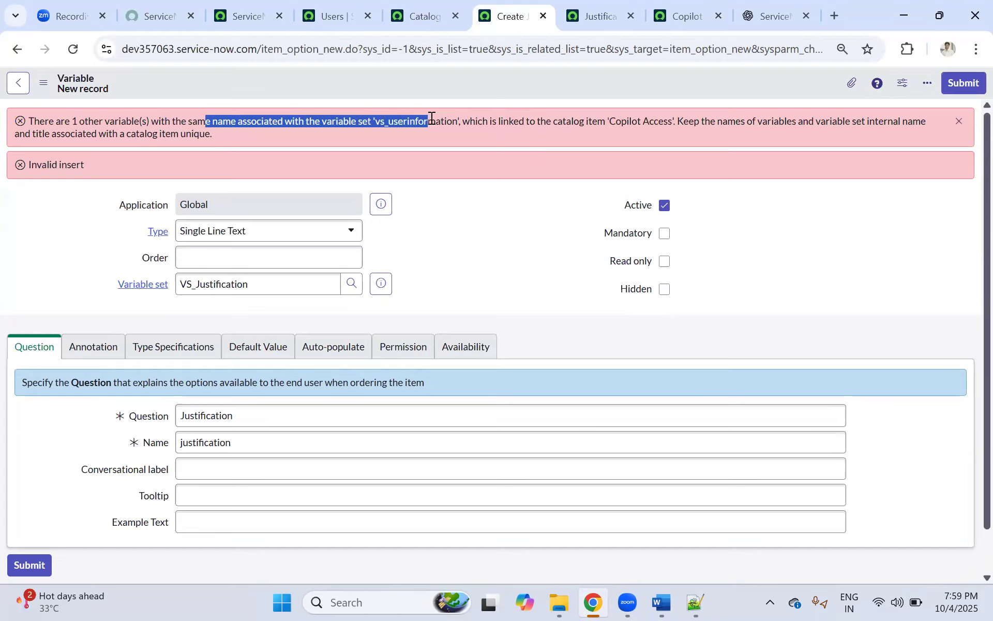
left_click_drag(61, 132, 196, 114)
scroll(261, 183, "down", 1)
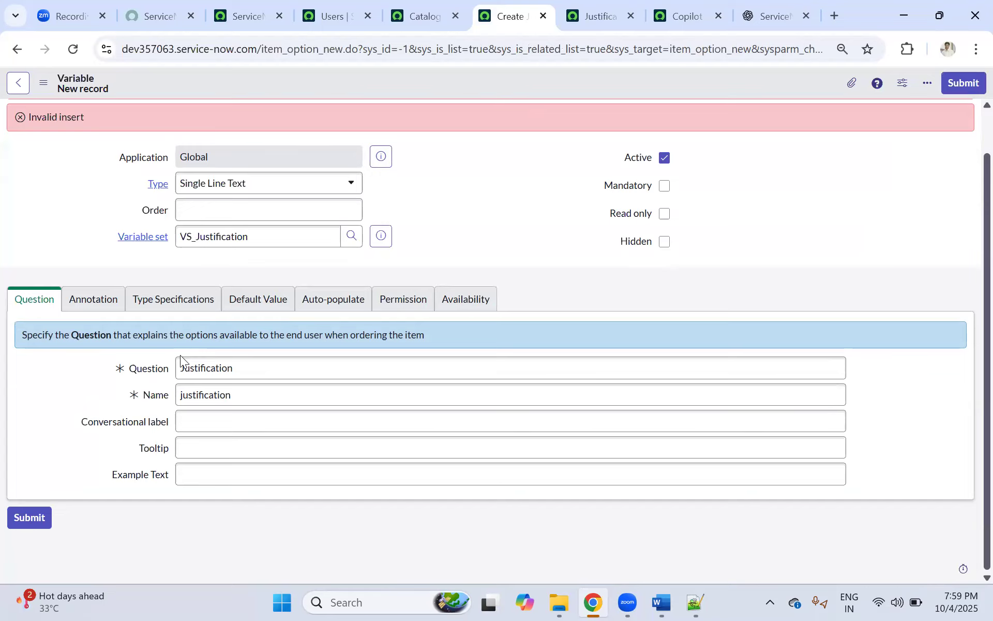
left_click(89, 302)
left_click(150, 308)
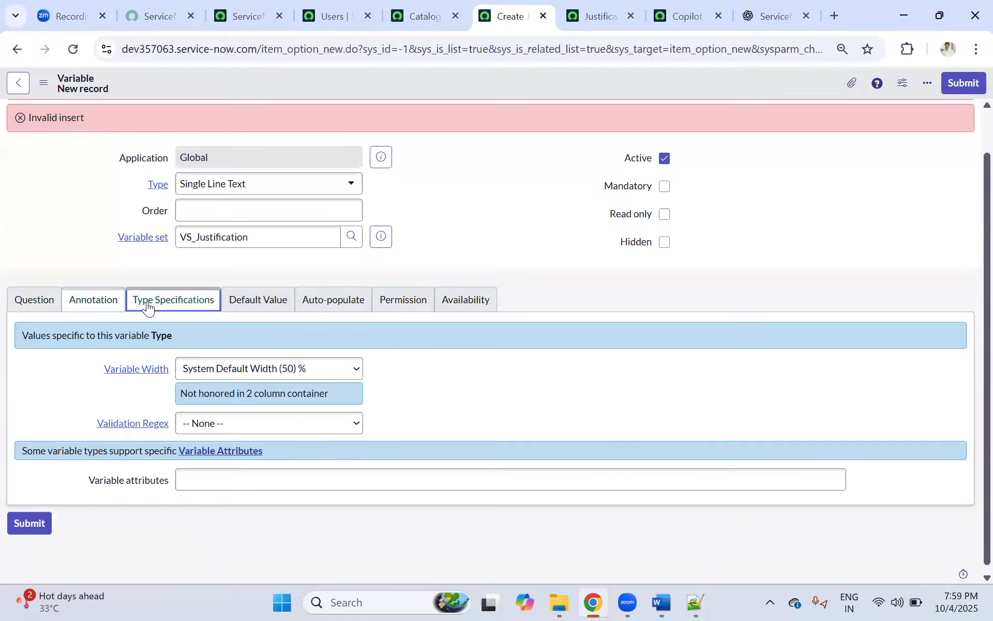
left_click(43, 313)
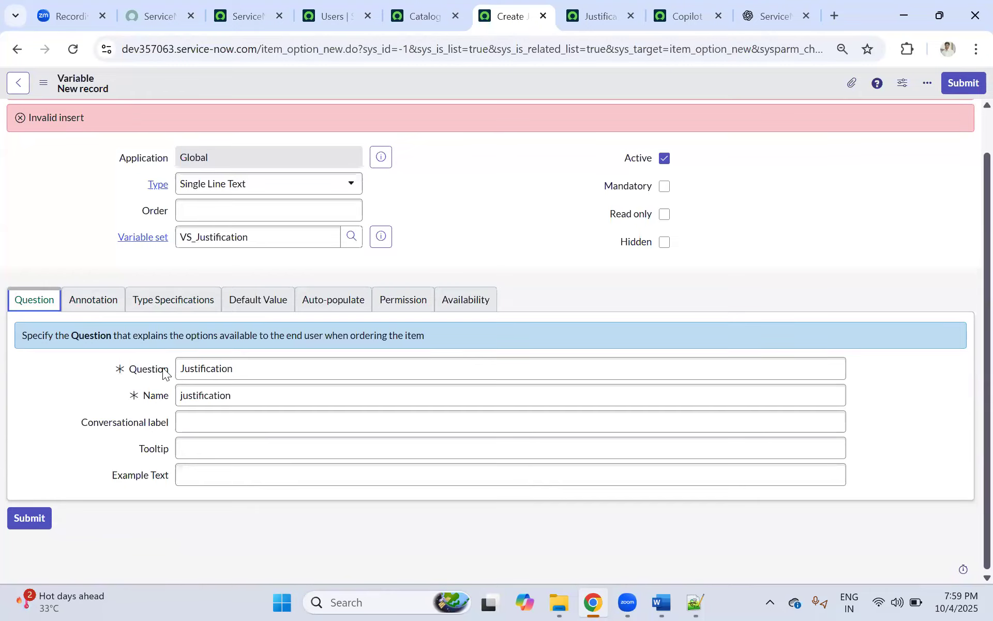
left_click(251, 367)
type("s")
left_click(249, 390)
type("s")
left_click_drag(474, 222, 452, 99)
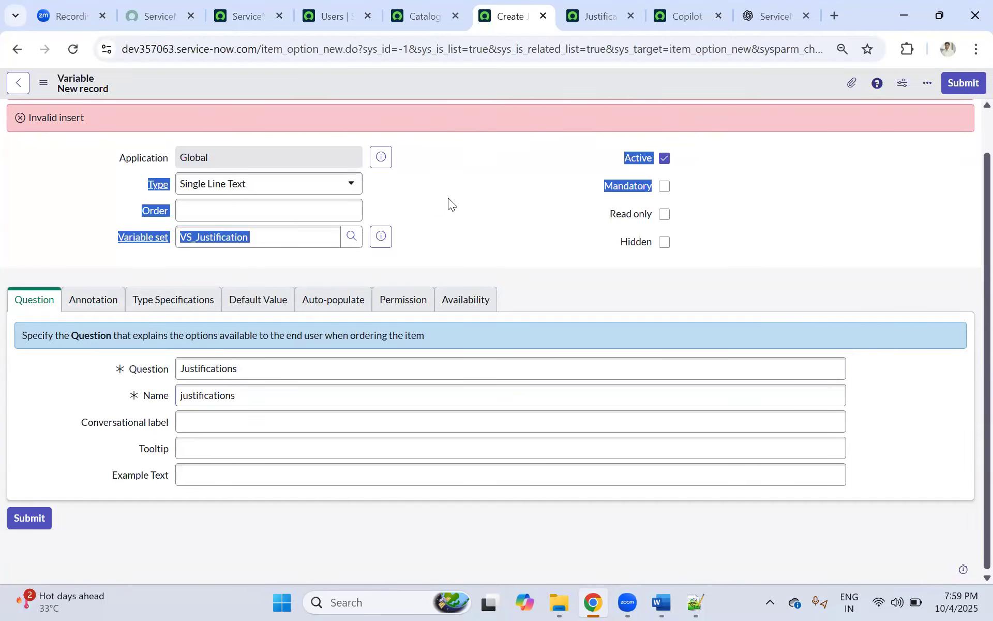
right_click(454, 83)
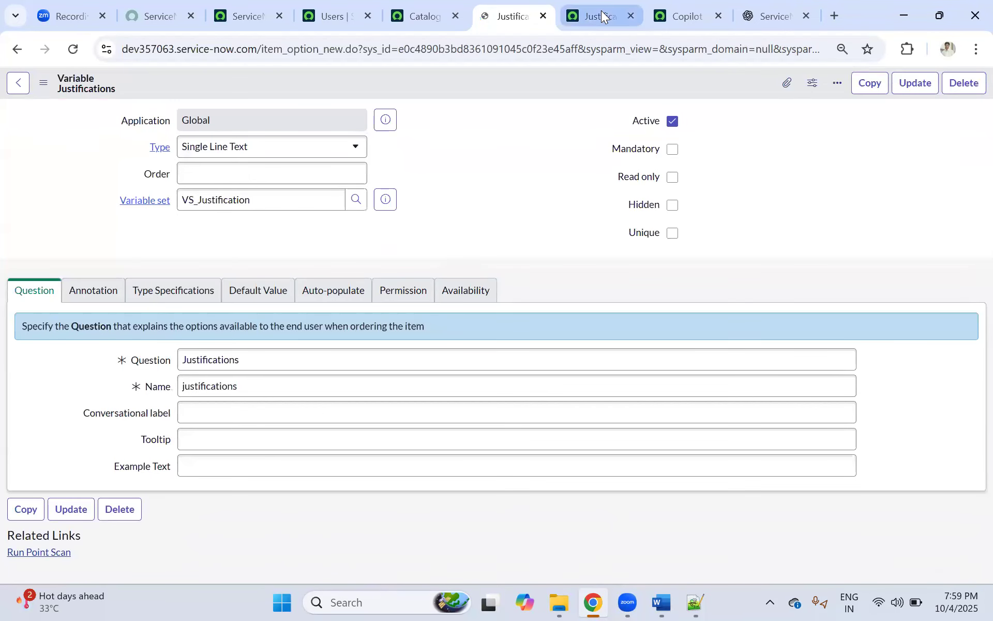
Reopen the Copilot Access catalog item from the catalog items list and check its related variable sets.
left_click(601, 12)
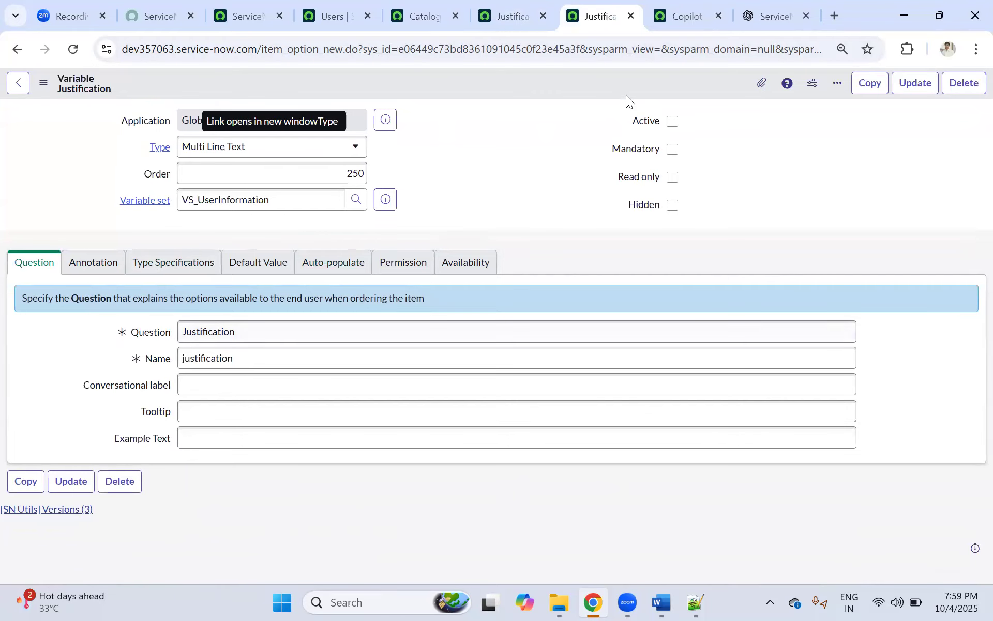
left_click(515, 14)
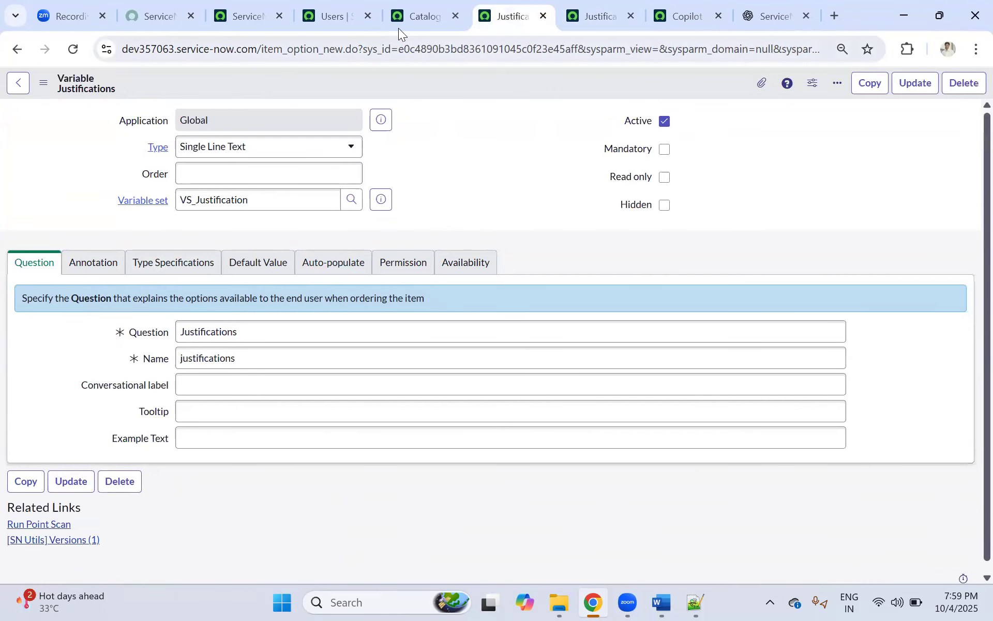
left_click(417, 17)
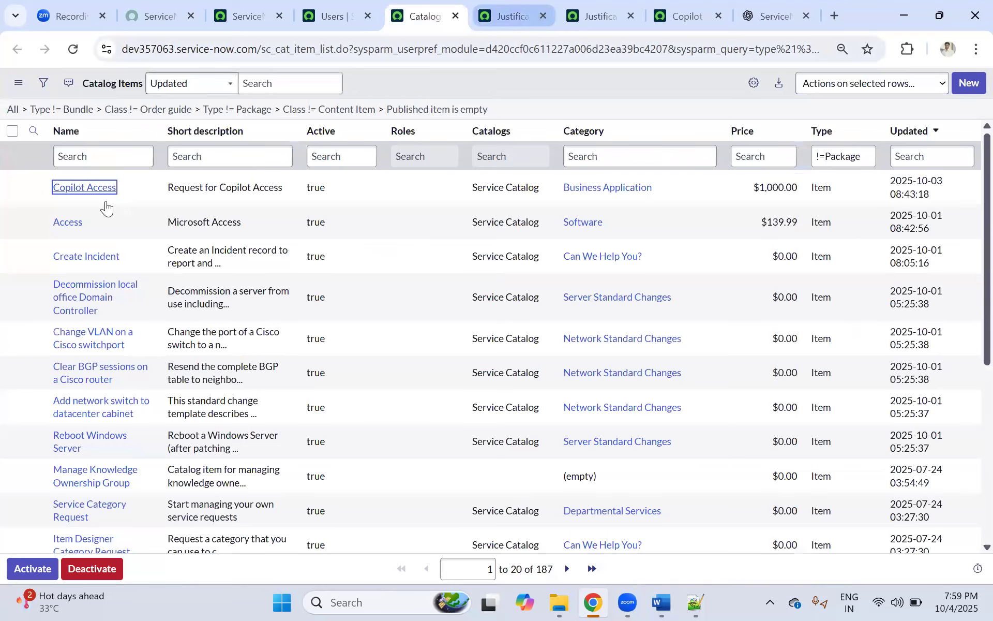
left_click(81, 193, "ctrl")
left_click(445, 8)
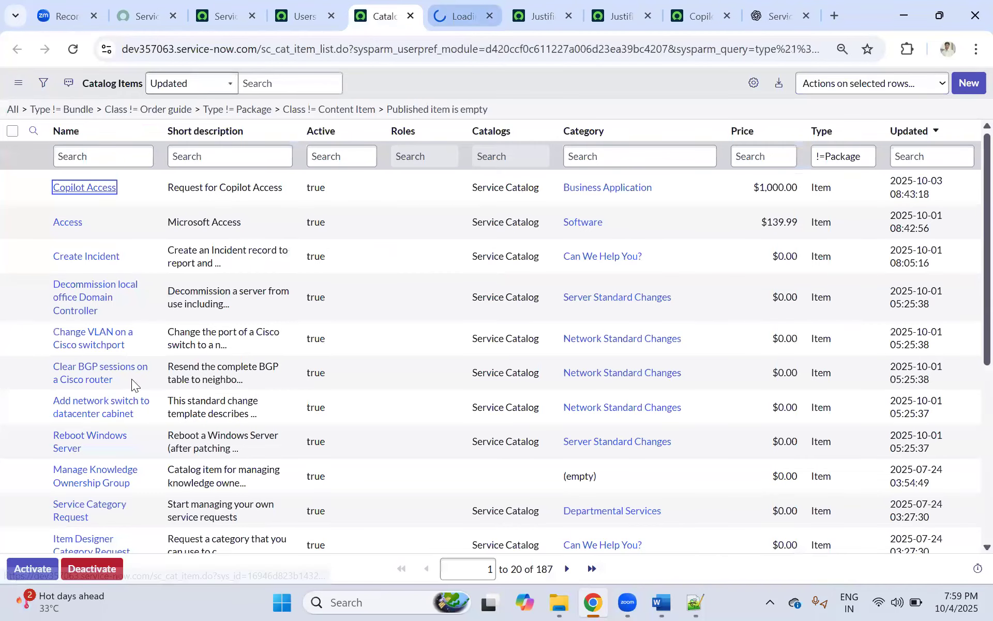
scroll(281, 337, "down", 4)
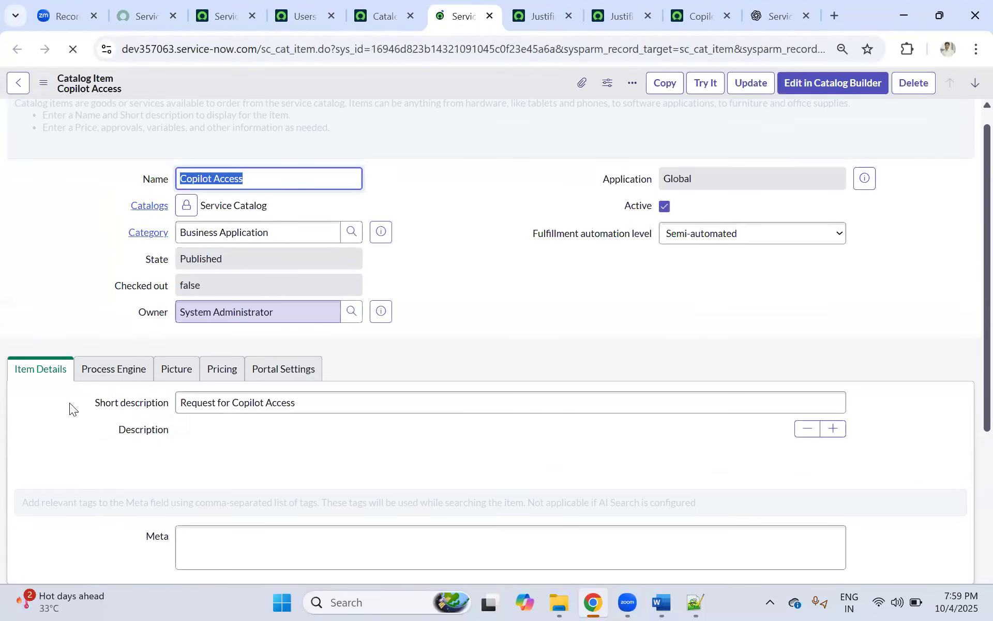
scroll(69, 402, "down", 7)
scroll(177, 382, "down", 3)
left_click(32, 343)
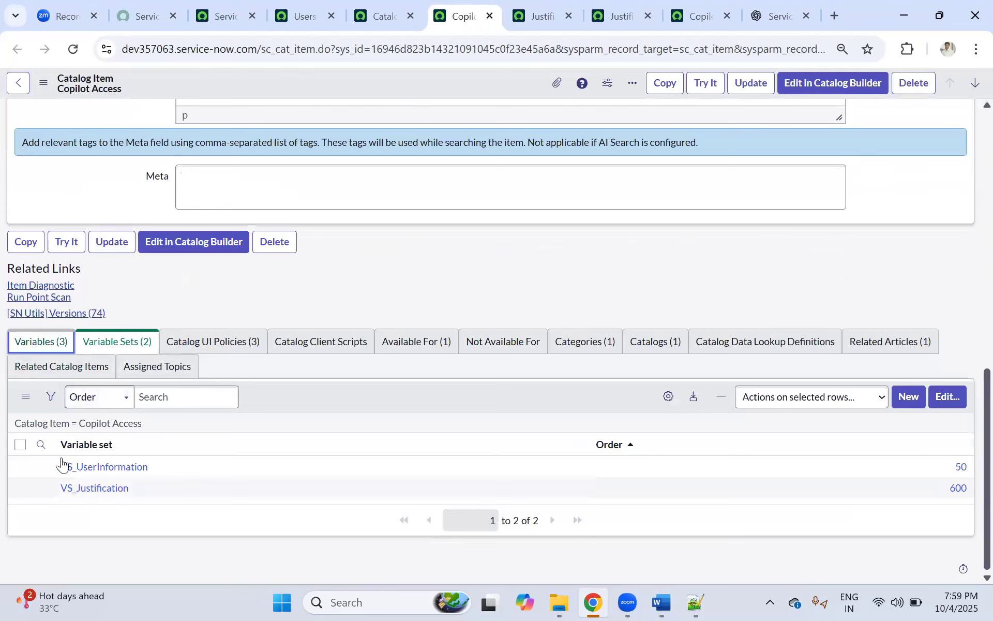
left_click(101, 341)
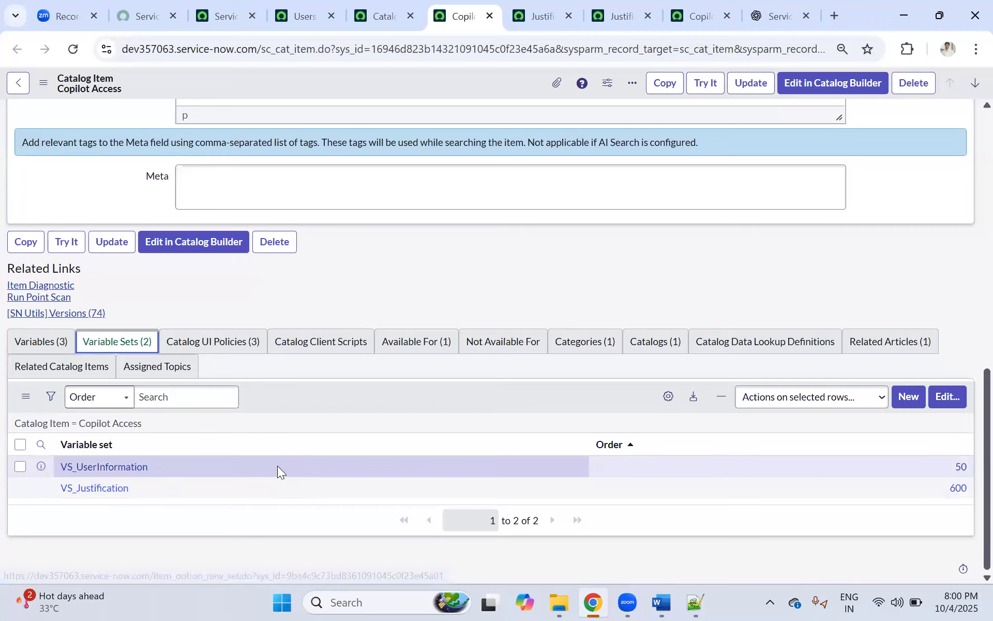
Check the Justifications question on the reloaded Copilot Access order form, and change its variable type to Multi Line Text and save.
left_click(693, 18)
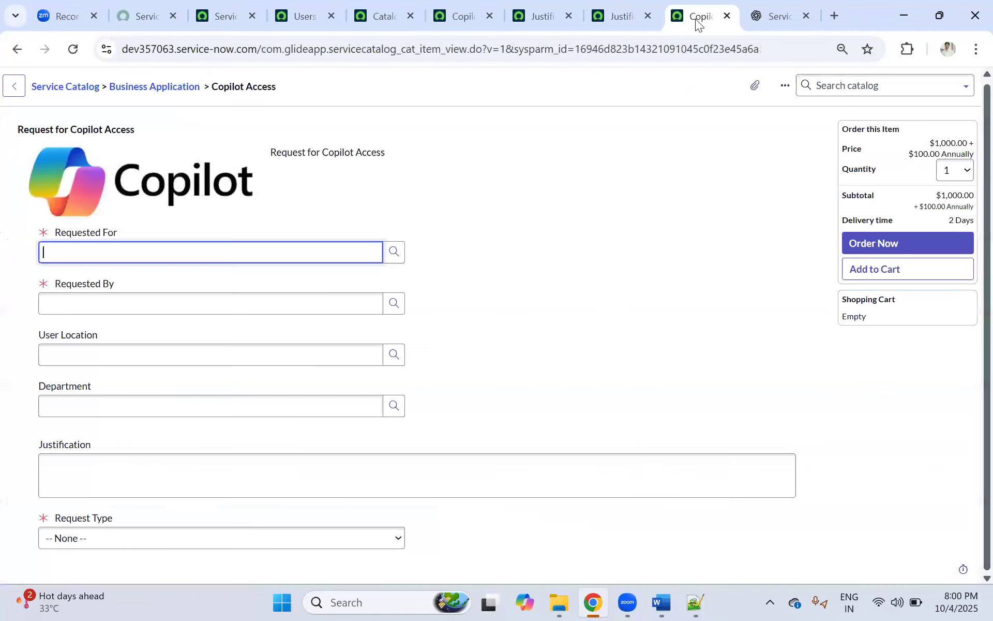
left_click(73, 49)
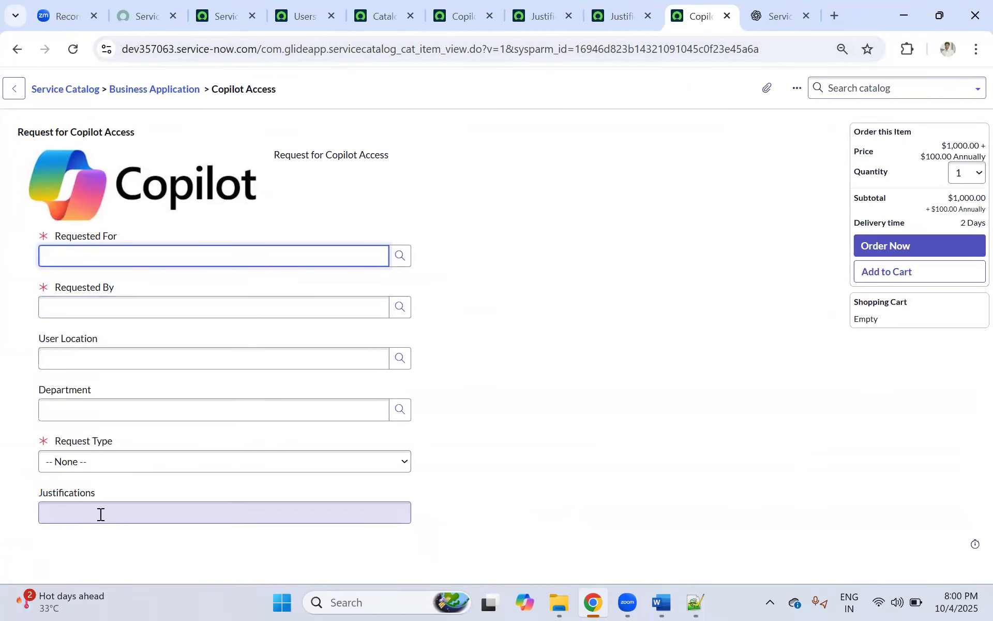
left_click(528, 17)
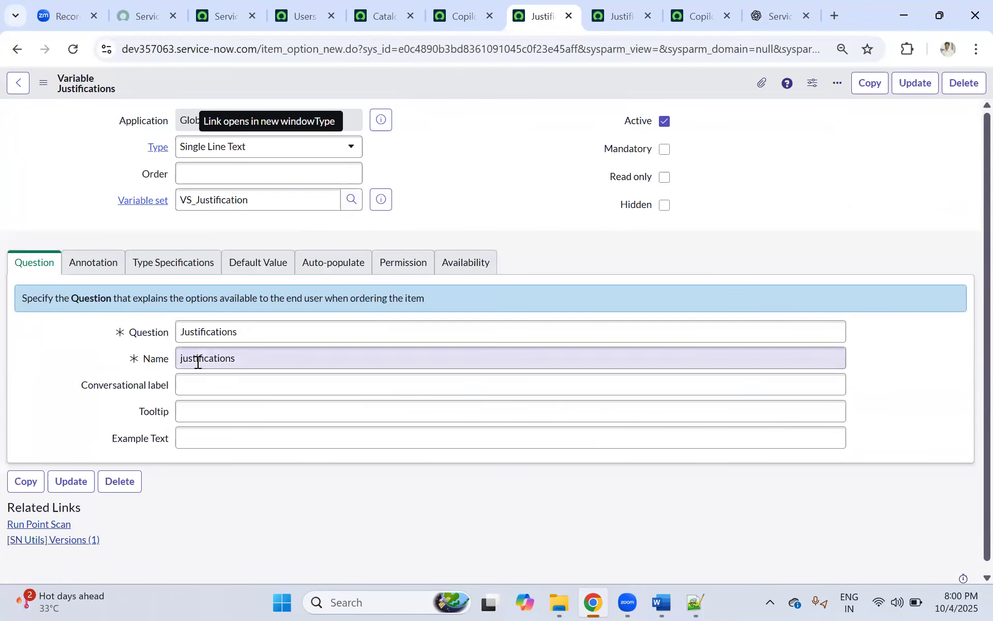
scroll(197, 310, "down", 1)
left_click(210, 139)
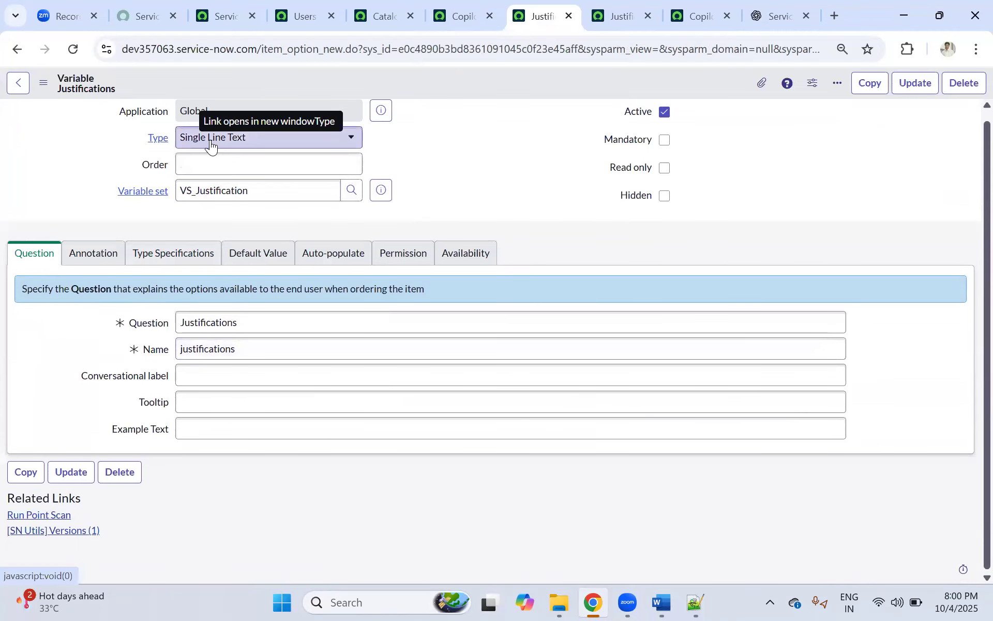
scroll(234, 213, "up", 1)
left_click(228, 206)
scroll(474, 141, "up", 1)
right_click(481, 82)
left_click(494, 91)
Reload the Copilot Access order form and choose a user for both Requested For and Requested By.
left_click(682, 13)
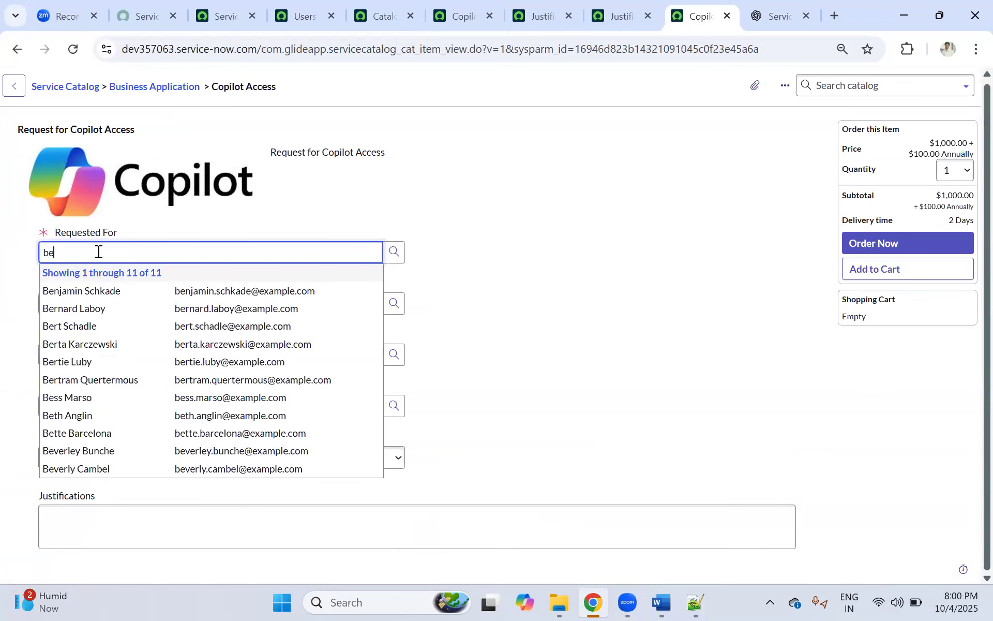
left_click(166, 289)
left_click(102, 307)
type("a")
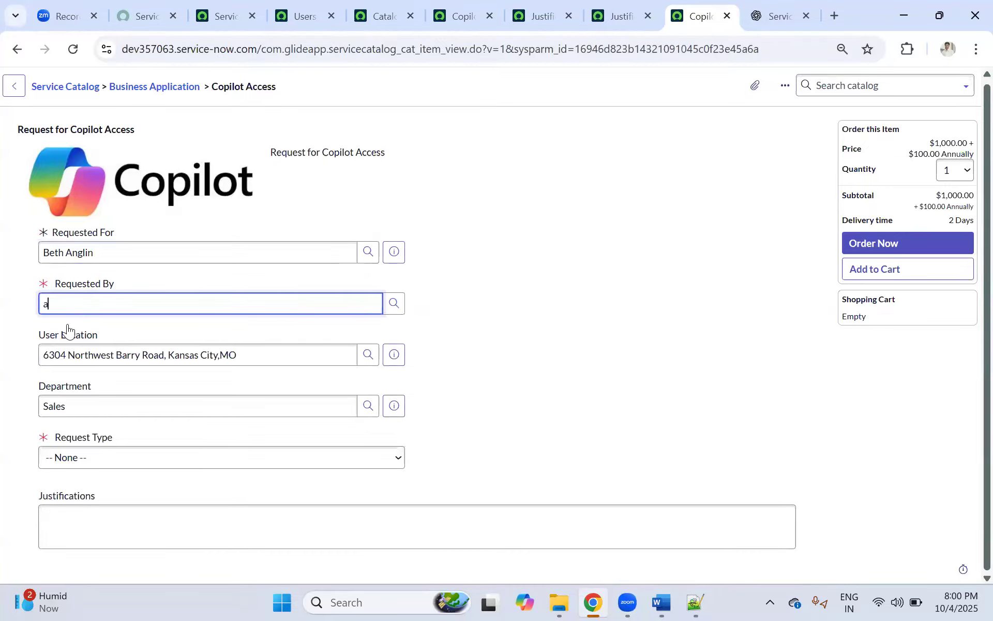
left_click(143, 341)
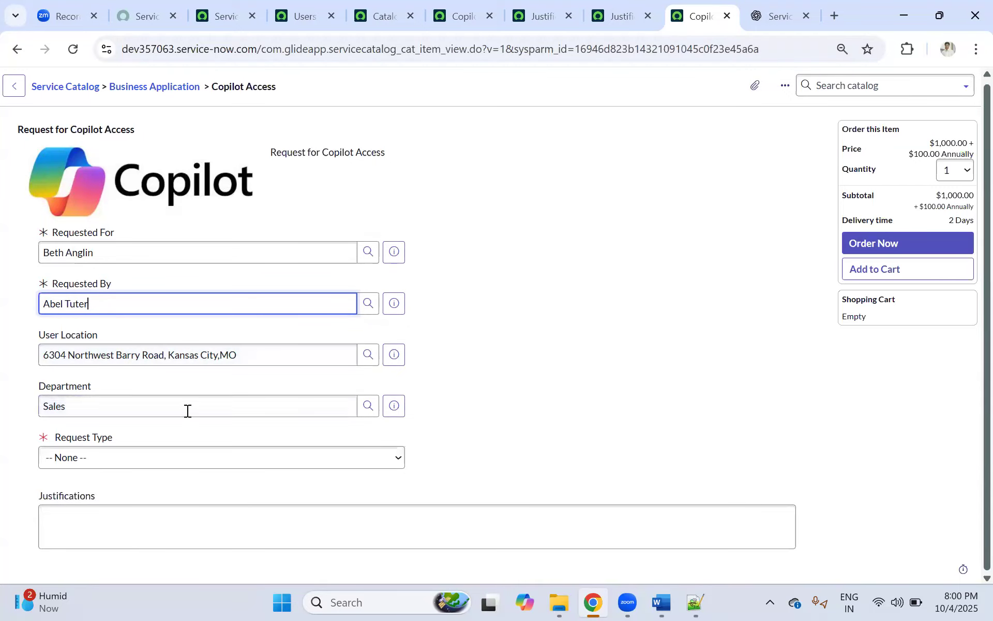
Set Request Type to Access Activation, Access Type to Add User and License Type to Licensed User.
left_click(79, 457)
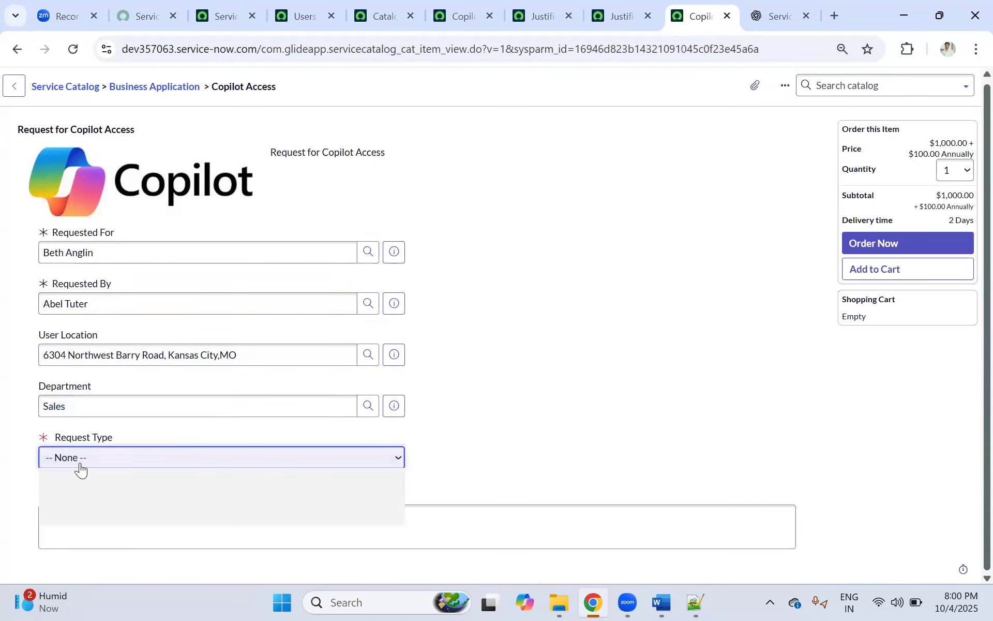
left_click(69, 498)
scroll(177, 397, "down", 1)
left_click(76, 458)
left_click(80, 481)
left_click(84, 465)
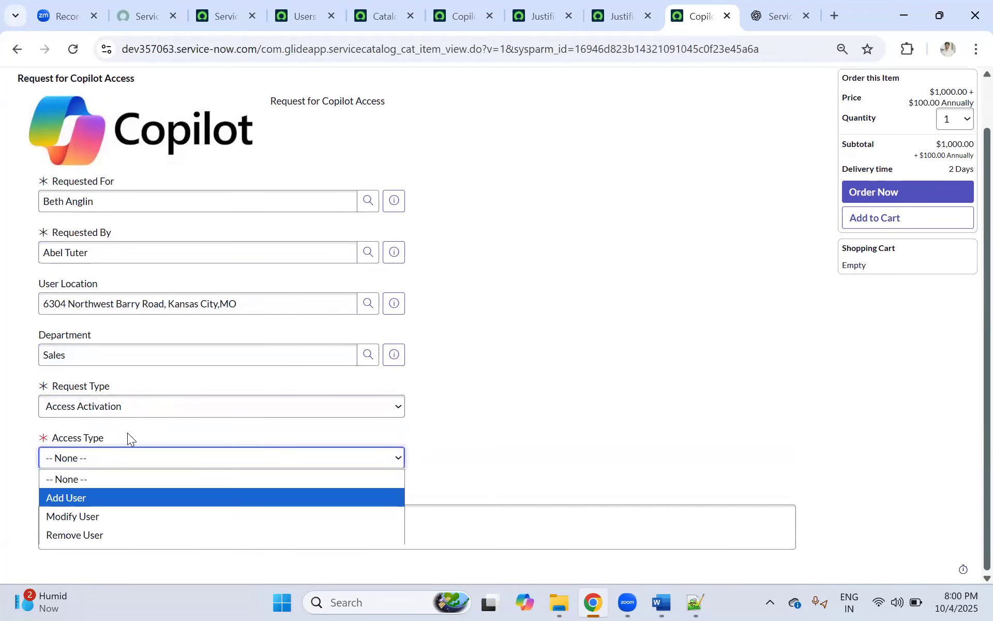
key("Return")
scroll(128, 430, "down", 1)
left_click(58, 458)
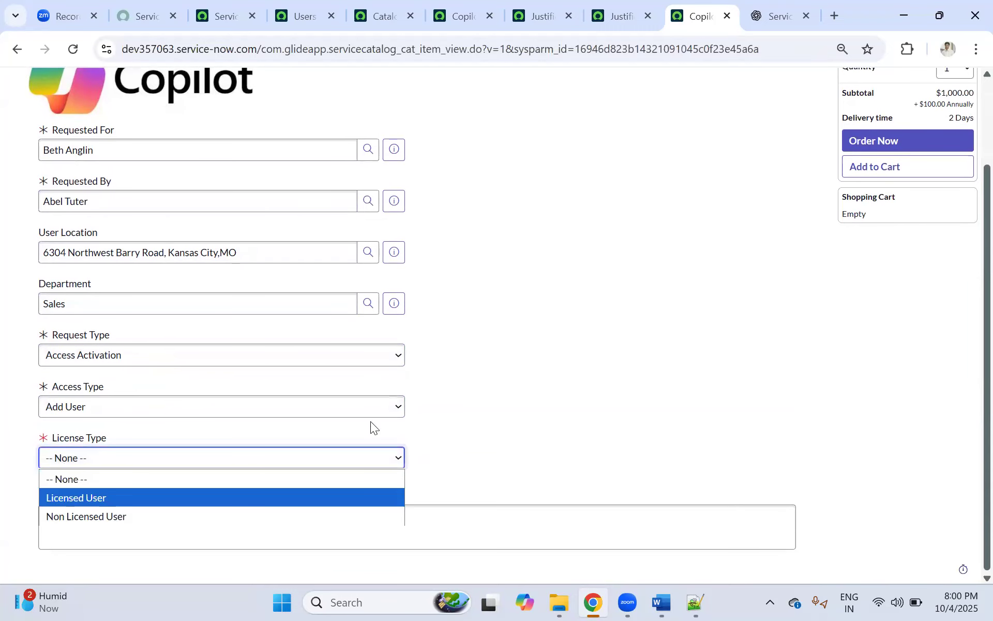
key("Return")
Enter "I need Copilot access for my daily work" as the justification and submit the order.
left_click(140, 523)
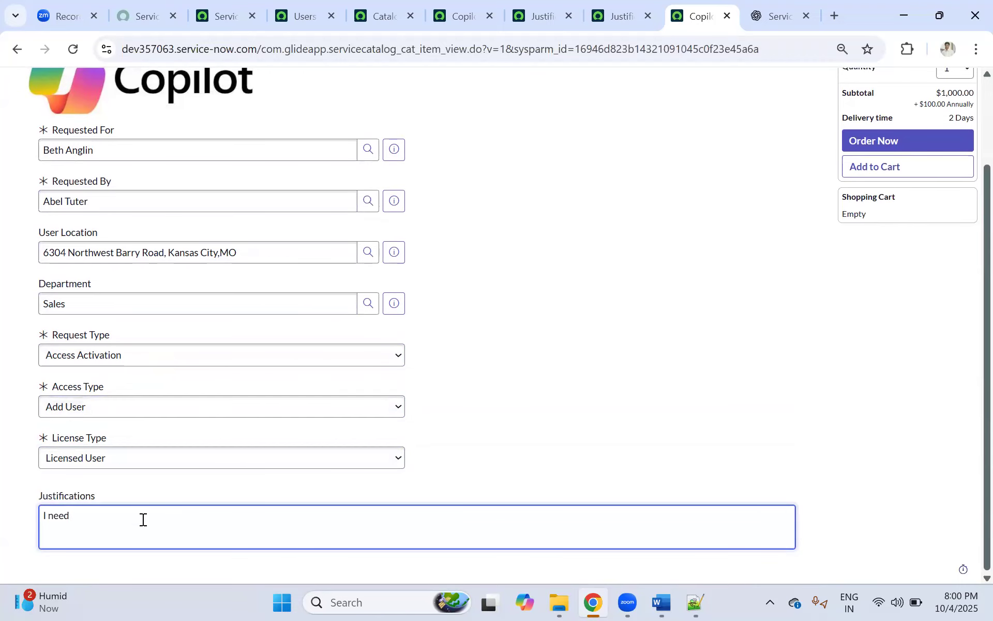
type("I need Copilot access for my daily work")
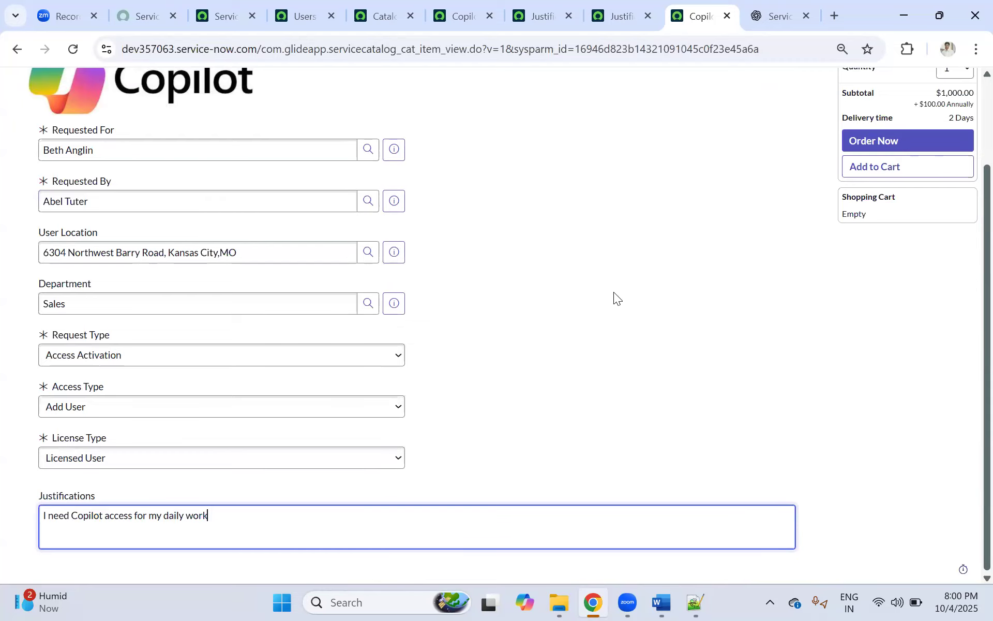
left_click(861, 145)
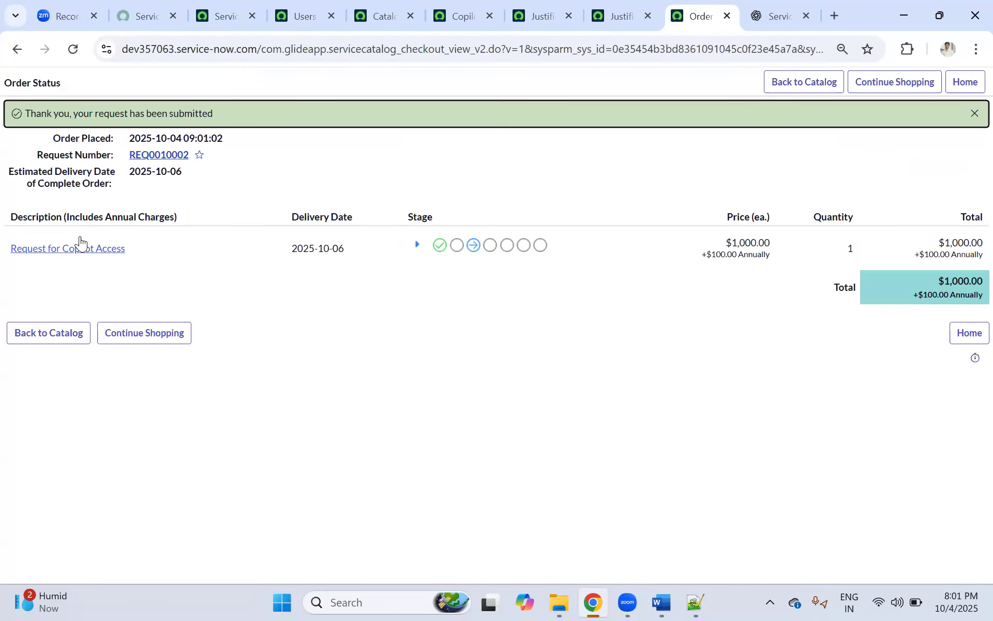
Open the requested item for the Copilot Access order and review its submitted variables and related catalog tasks.
left_click(72, 253)
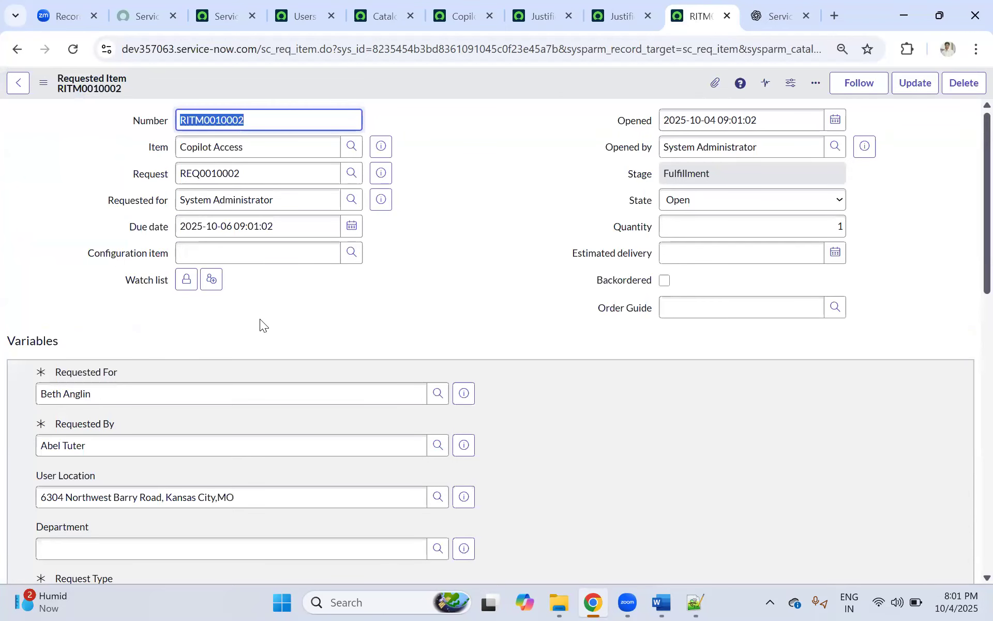
scroll(474, 284, "down", 7)
scroll(465, 290, "down", 4)
scroll(457, 290, "up", 4)
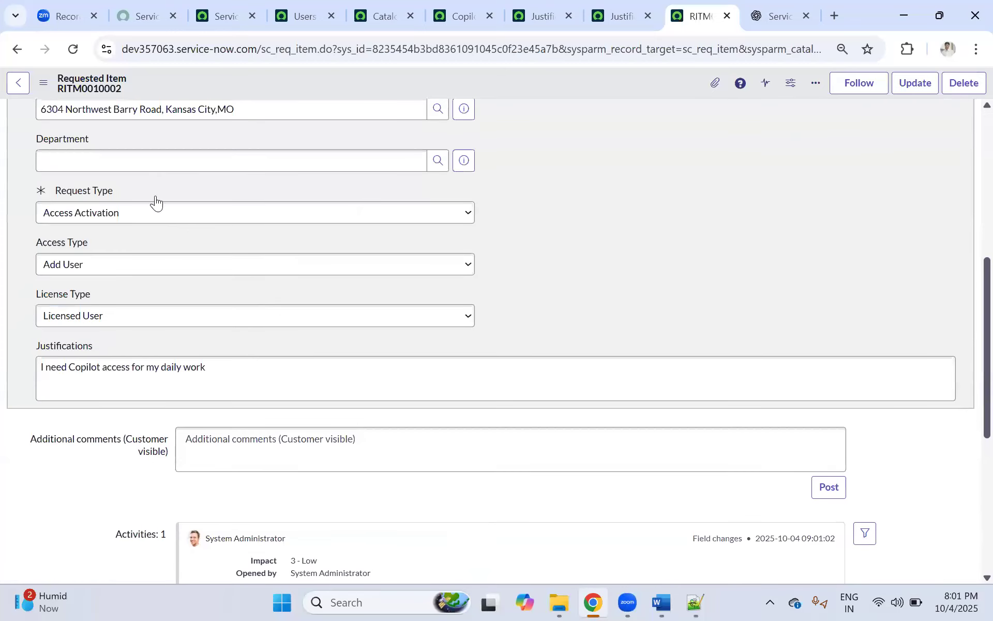
scroll(100, 195, "up", 3)
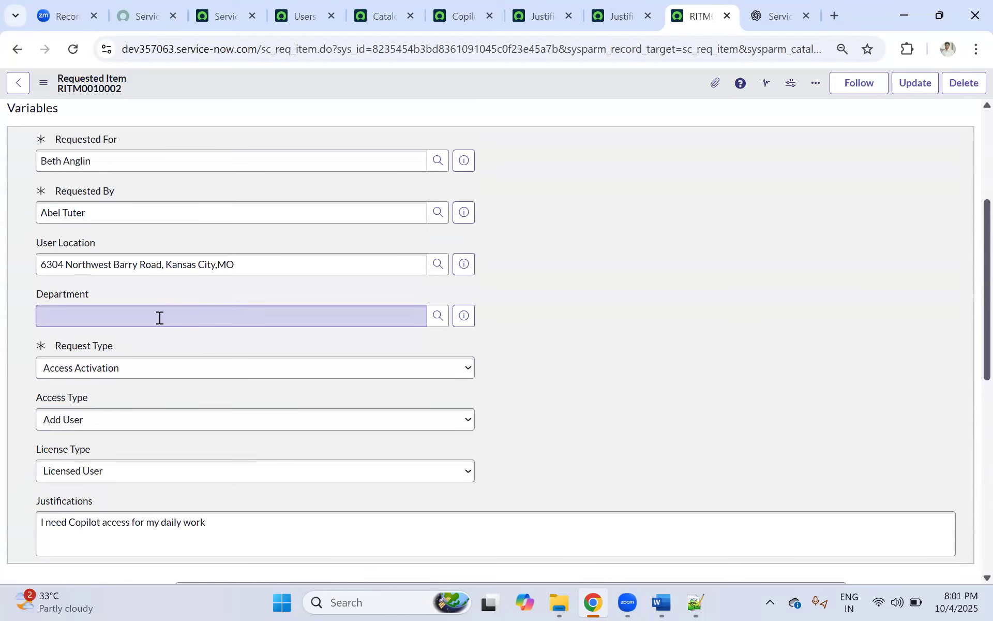
scroll(153, 326, "up", 3)
scroll(152, 327, "down", 13)
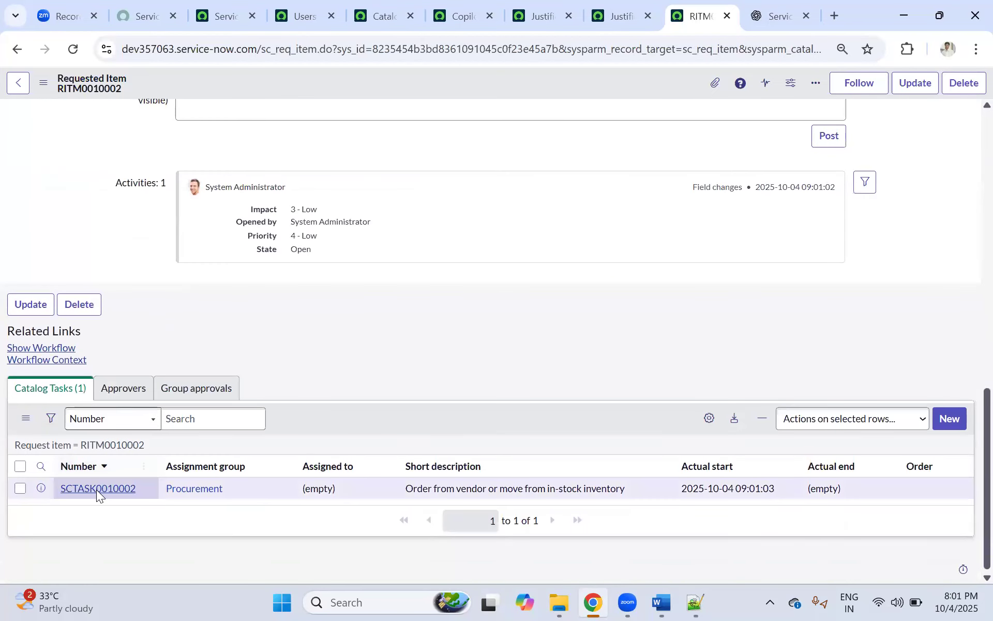
Open the requested item's catalog task and look through its record.
left_click(96, 490)
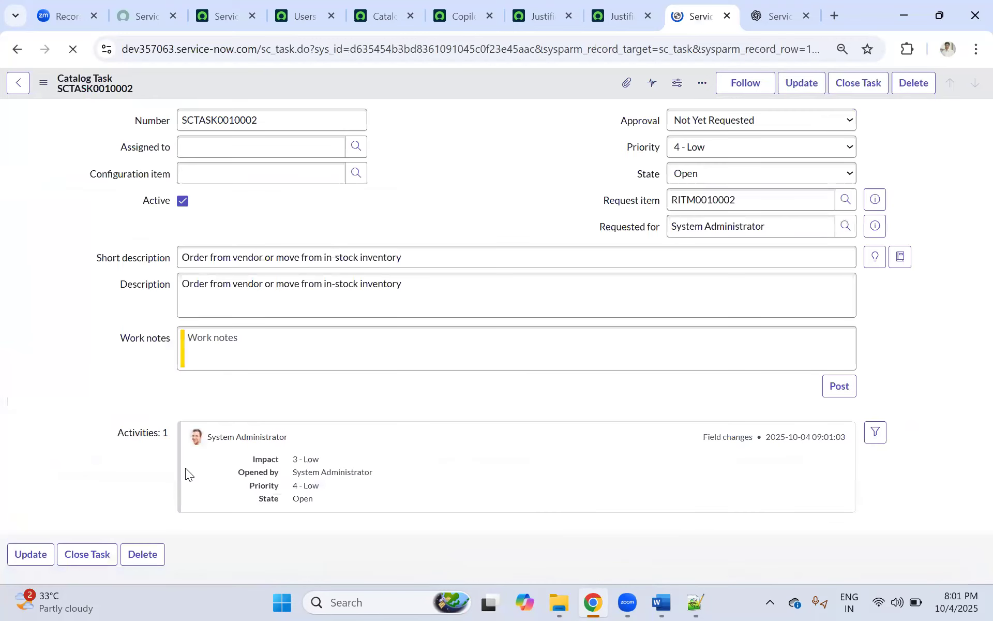
scroll(275, 321, "down", 5)
scroll(253, 323, "up", 5)
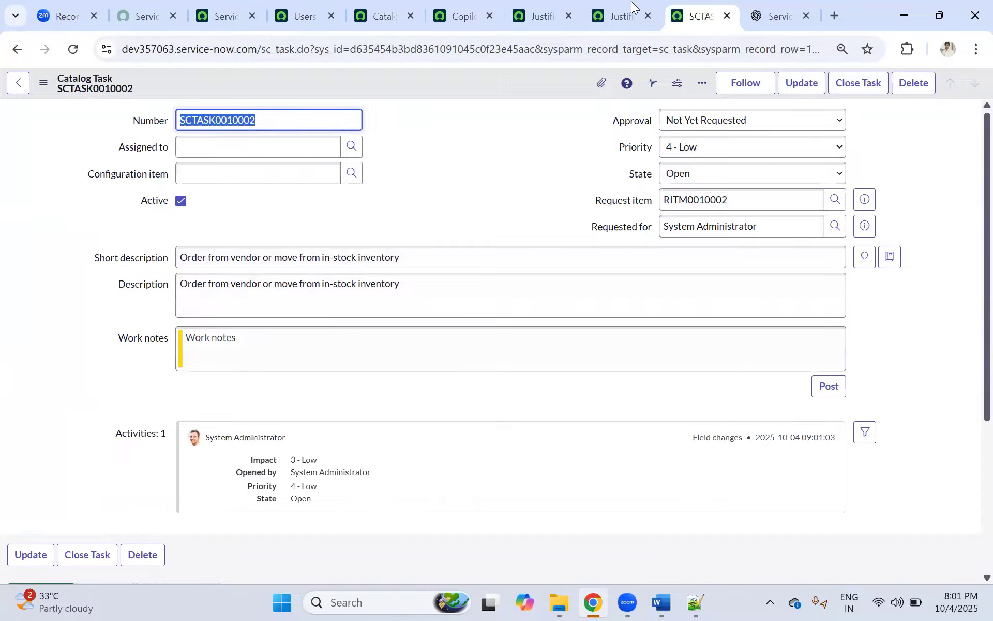
Close the two justification variable records and the catalog task, and return to the Copilot Access catalog item.
left_click(539, 16)
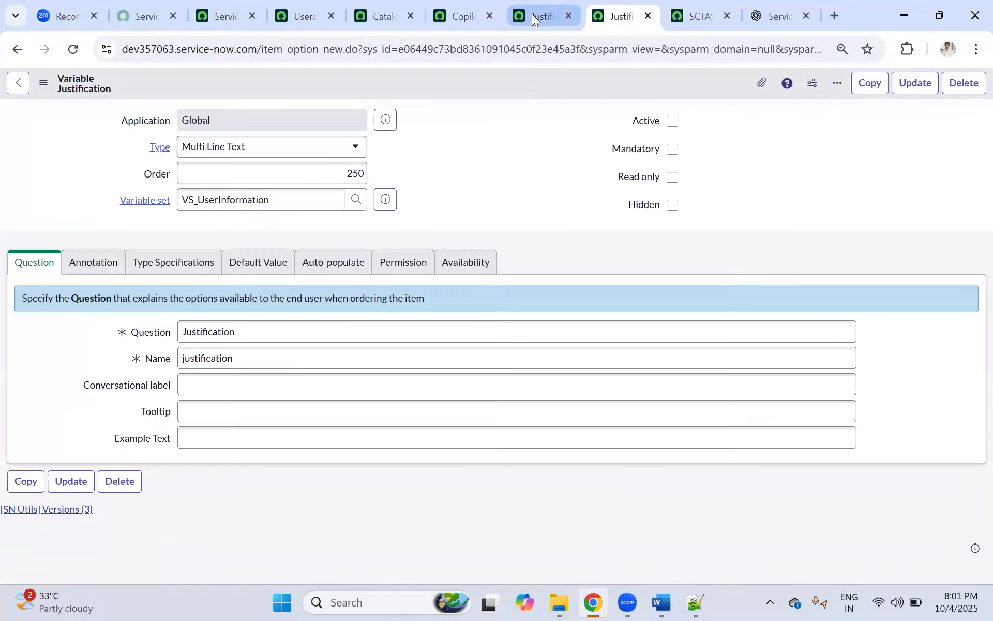
left_click(569, 16)
left_click(571, 16)
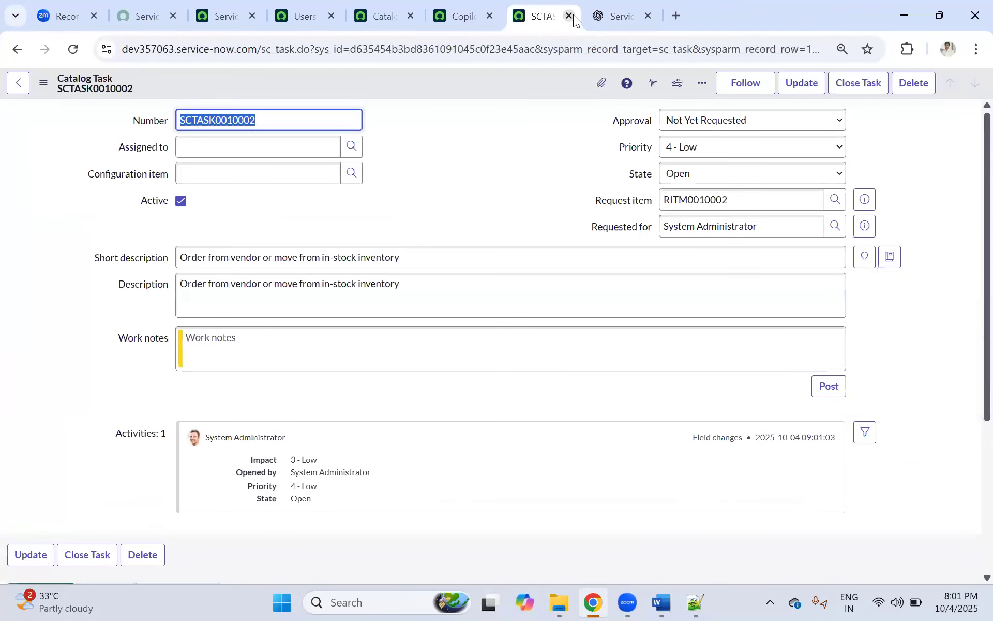
left_click(571, 16)
left_click(453, 11)
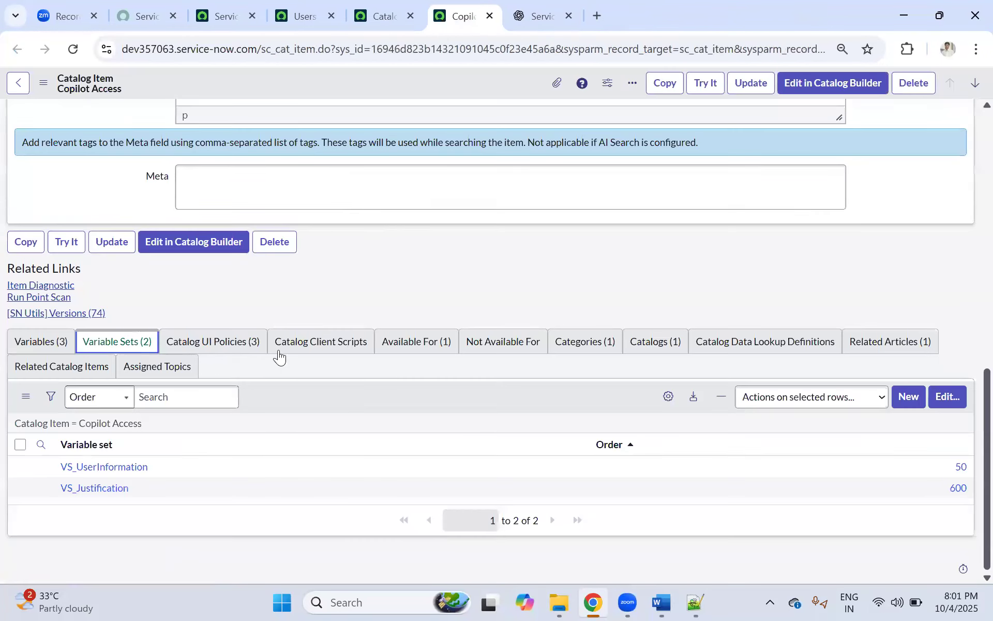
Compare the Copilot Access item's own variables with its related variable sets and their orders.
left_click(39, 341)
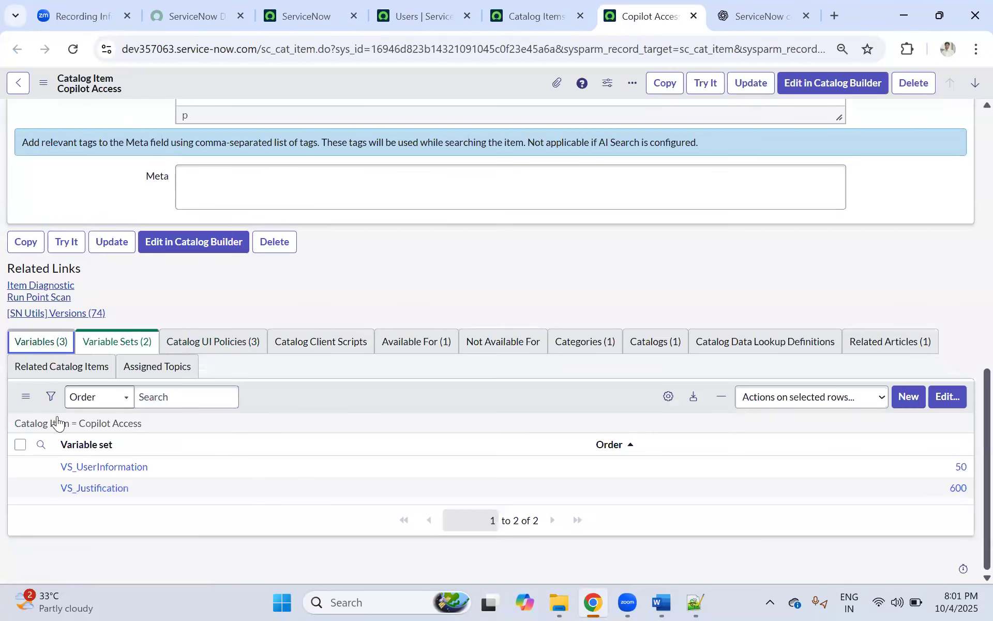
left_click(114, 342)
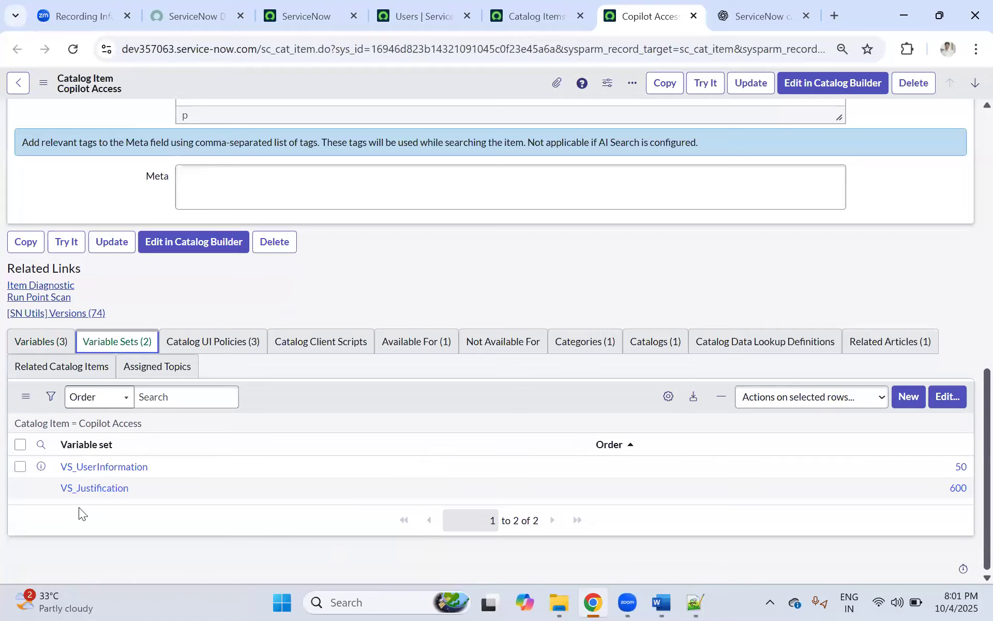
left_click(46, 344)
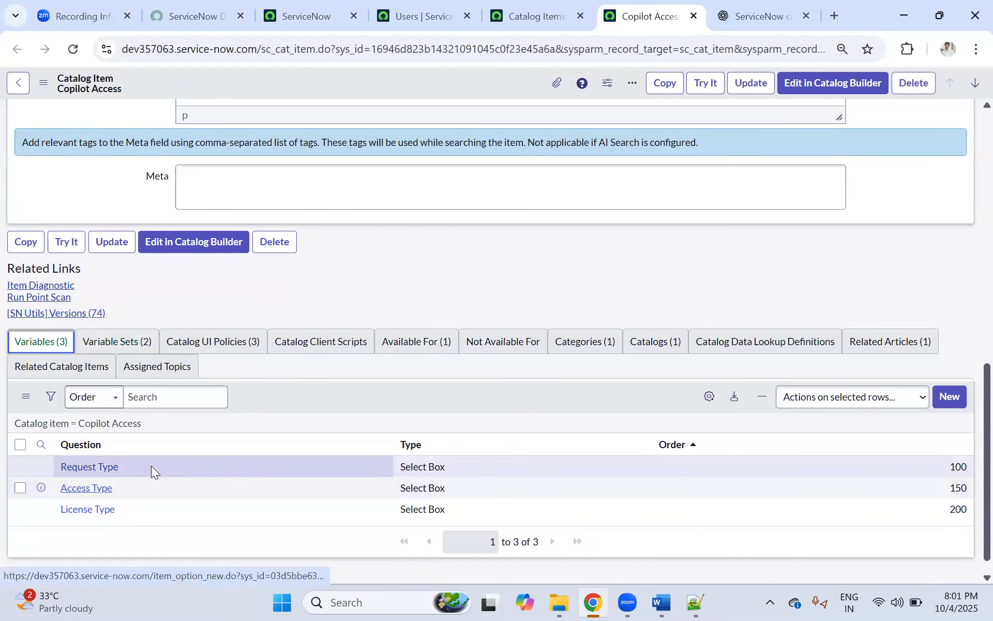
left_click(125, 344)
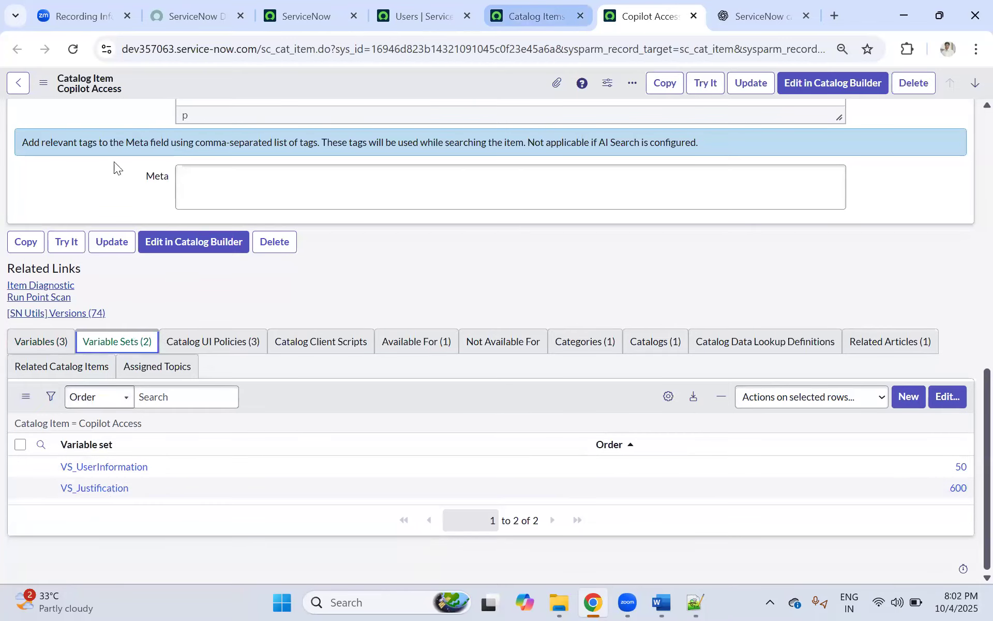
left_click(527, 18)
left_click(614, 8)
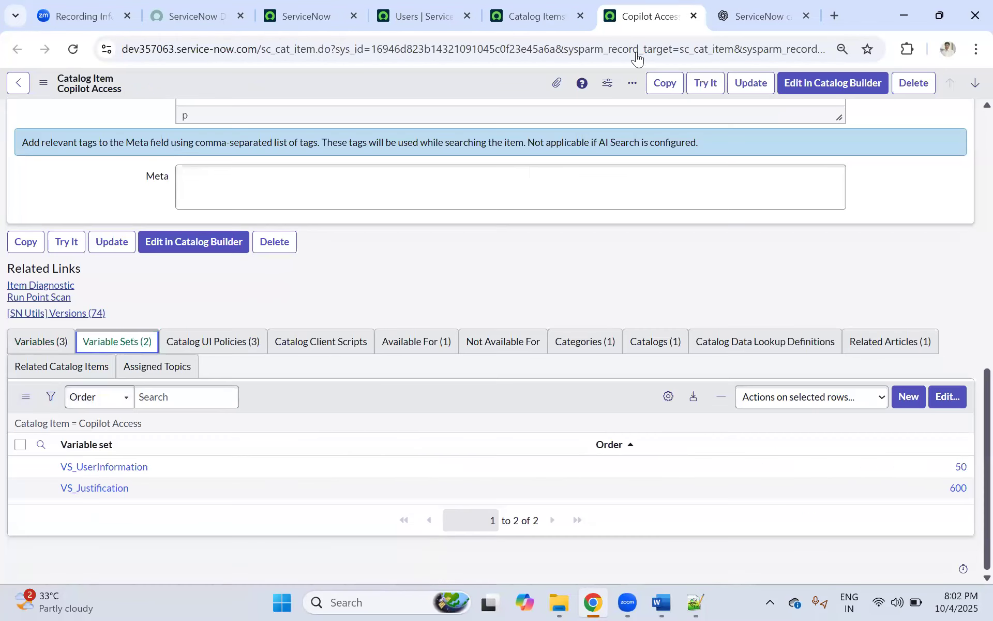
Make a copy of the Copilot Access catalog item and name it Ms Teams Access.
scroll(508, 182, "up", 15)
left_click(655, 84)
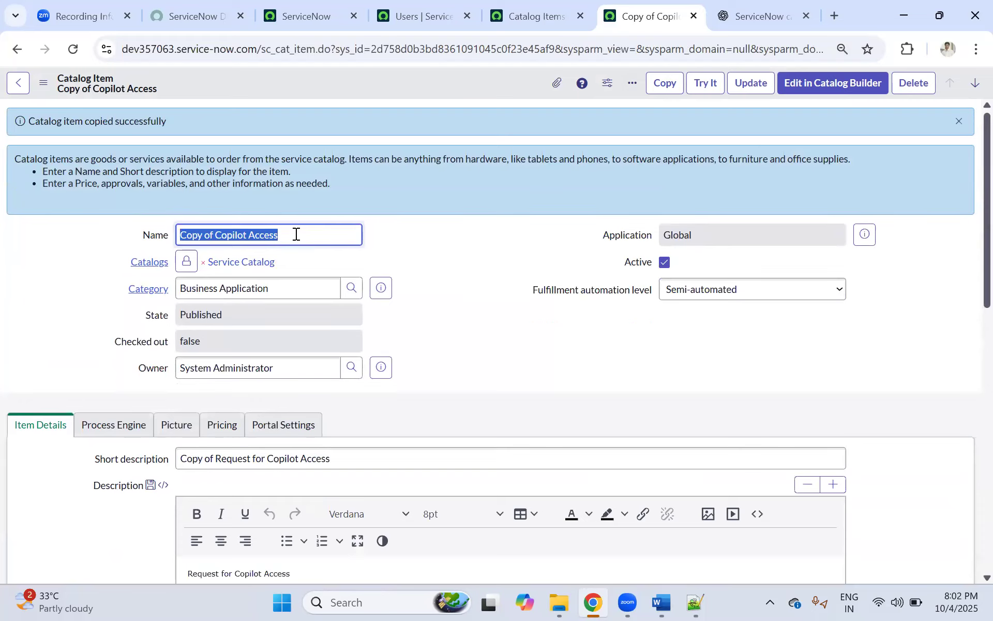
type("MS")
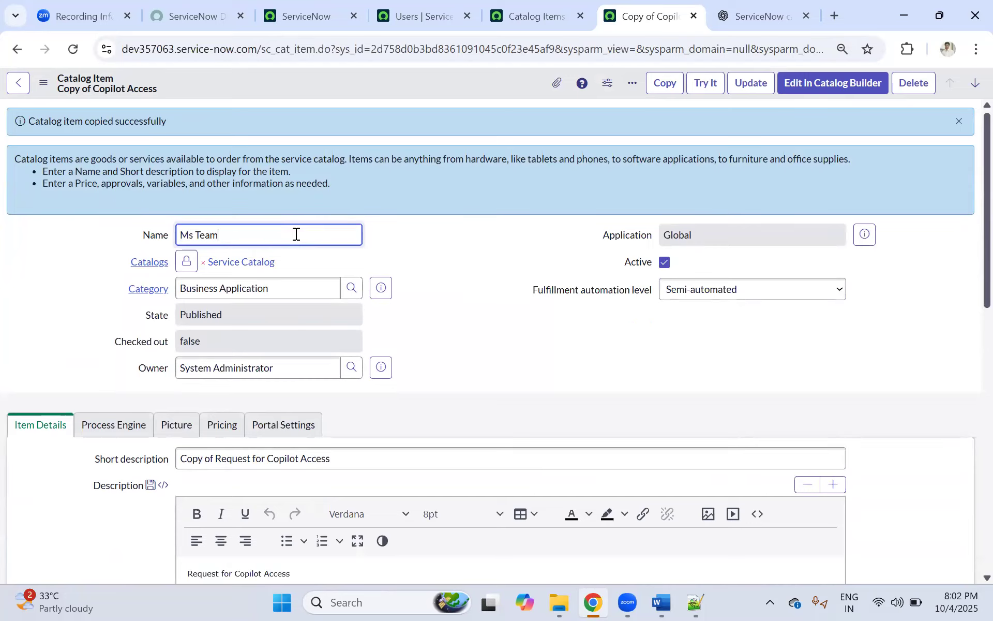
type(" Teams Access")
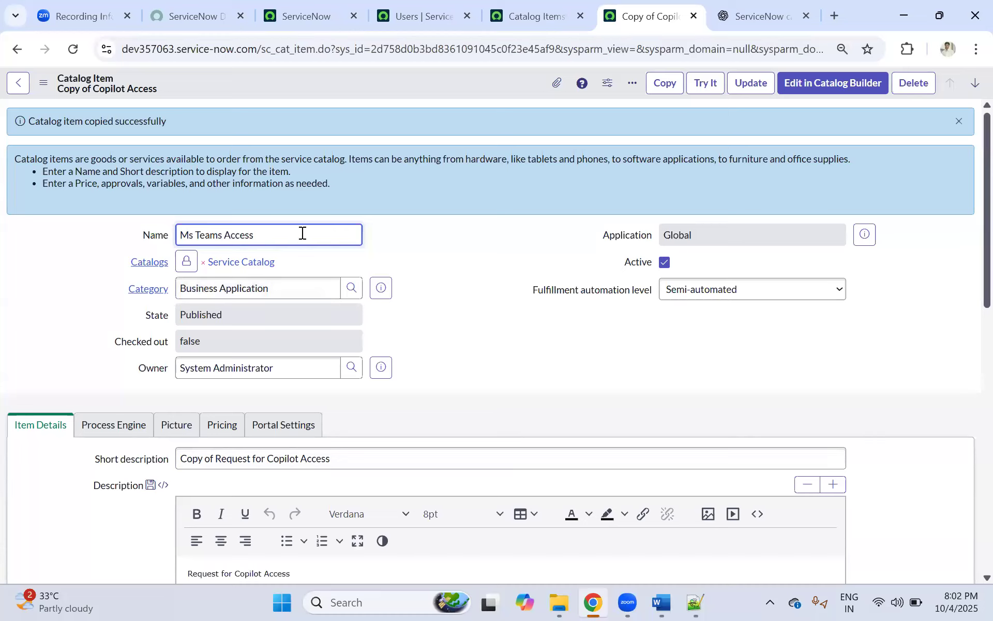
Change the copied item's short description to "Request for Ms Teams Access", reusing the new item name.
left_click_drag(303, 234, 148, 245)
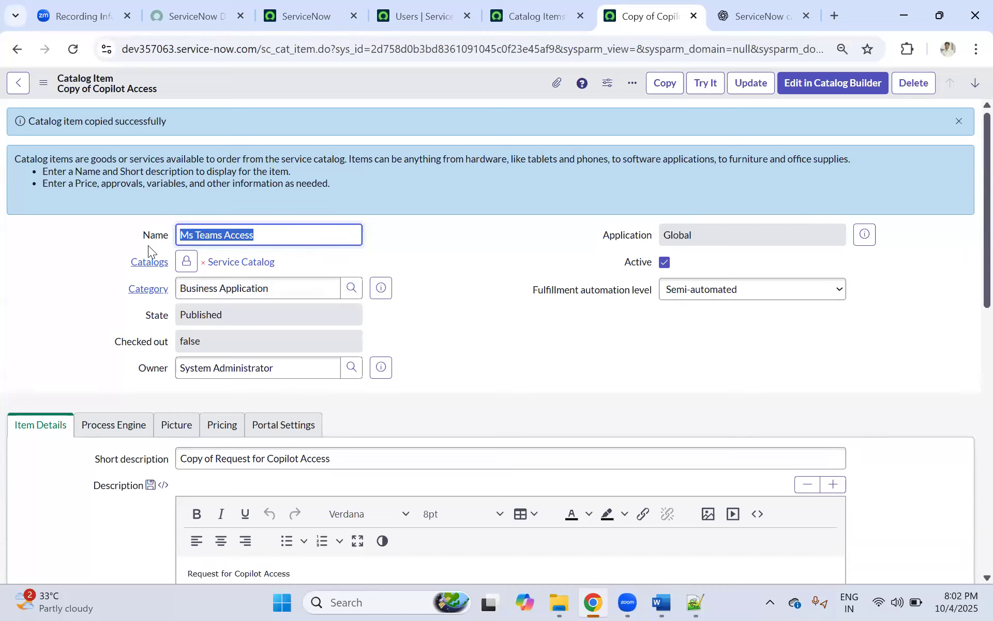
left_click_drag(337, 460, 149, 471)
key("ctrl+v")
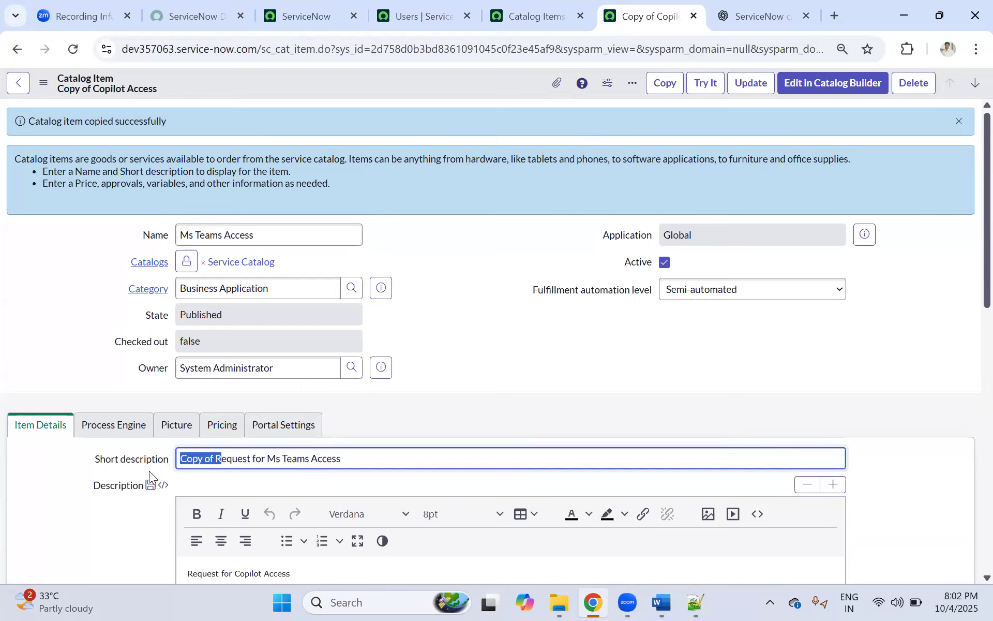
key("BackSpace")
type("R")
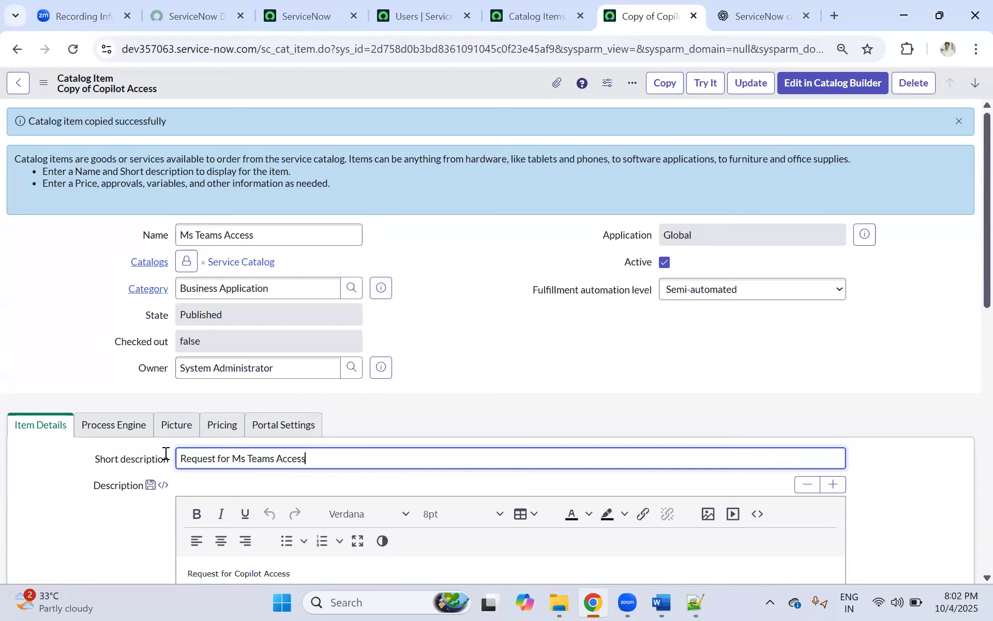
Save the copied catalog item with its new Ms Teams Access name and short description.
key("ctrl+a")
scroll(320, 390, "down", 10)
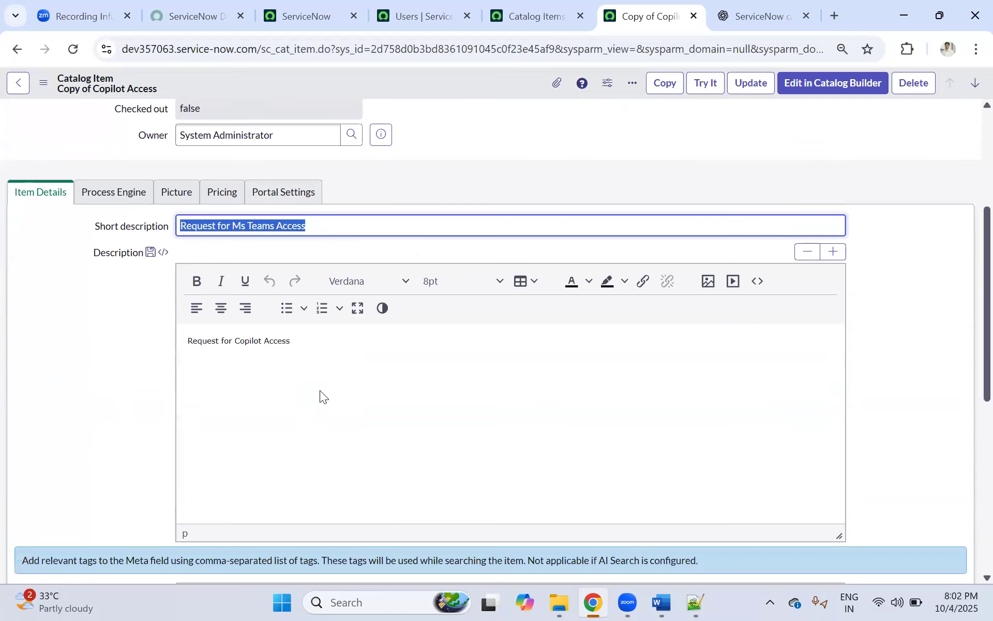
scroll(199, 339, "up", 8)
scroll(121, 346, "down", 7)
scroll(60, 443, "up", 10)
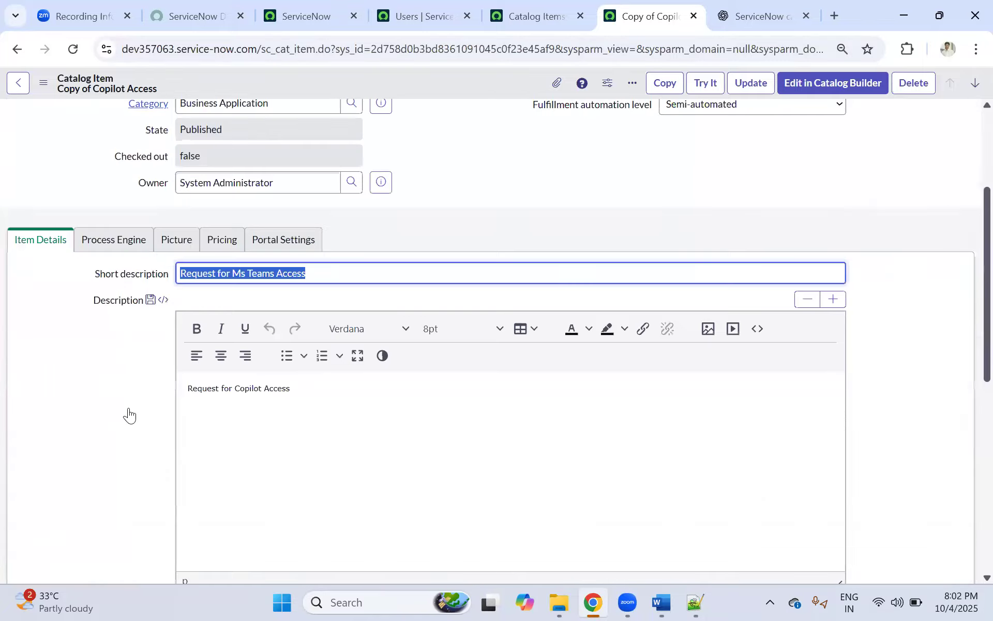
right_click(421, 75)
left_click(439, 83)
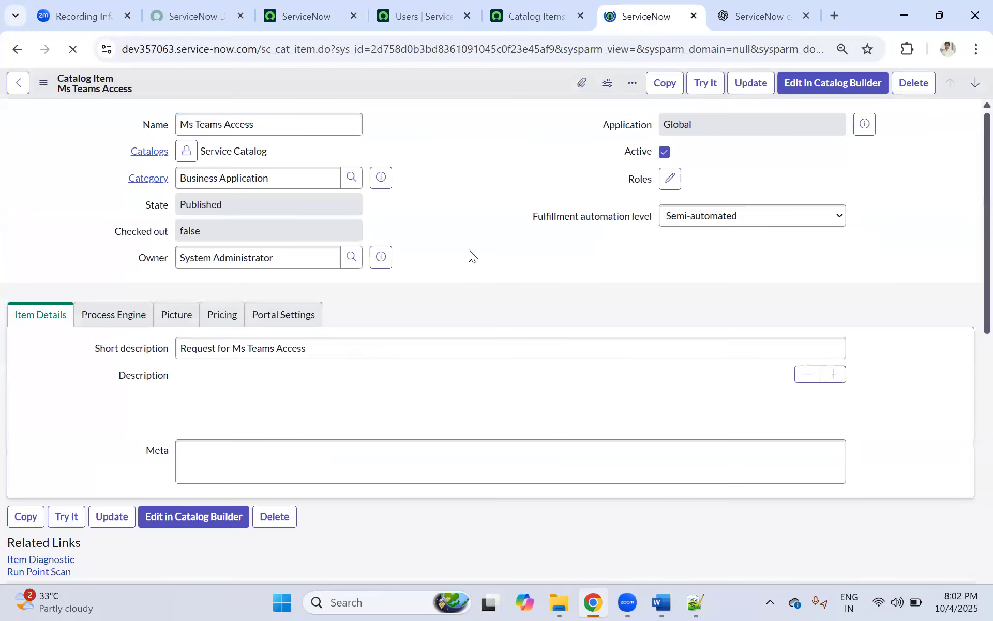
Delete the Access Type and License Type variables from the Ms Teams Access catalog item.
scroll(462, 262, "down", 10)
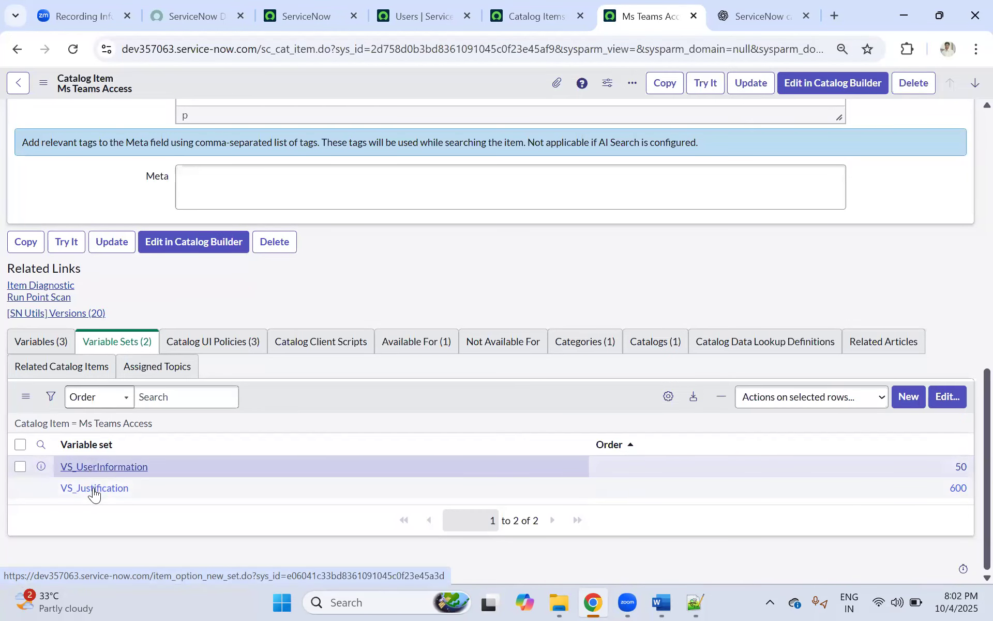
left_click(42, 342)
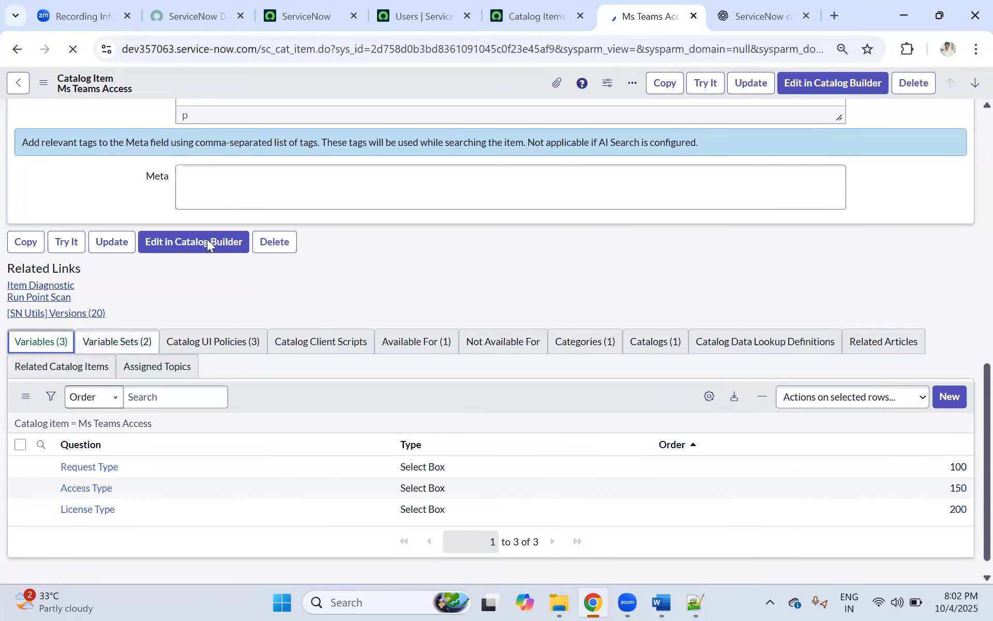
scroll(182, 308, "down", 2)
scroll(168, 315, "down", 8)
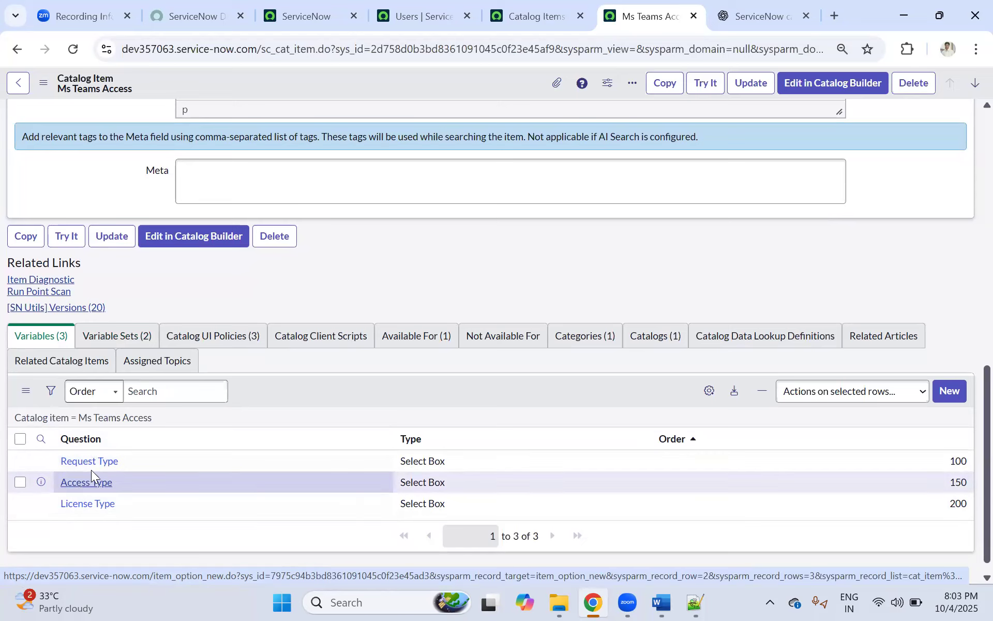
left_click(20, 481)
left_click(20, 502)
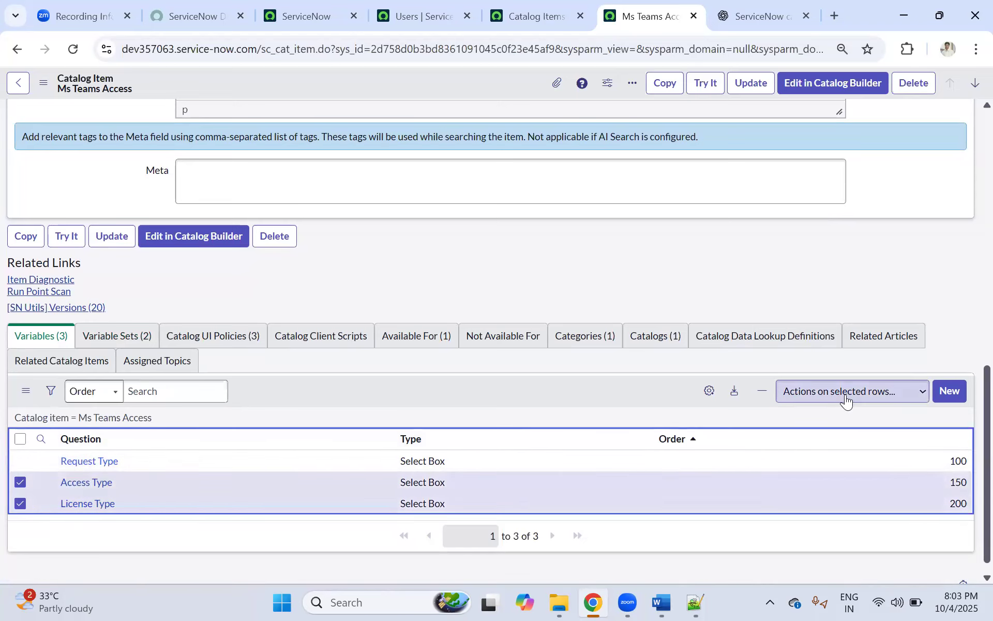
left_click(812, 391)
scroll(827, 169, "down", 1)
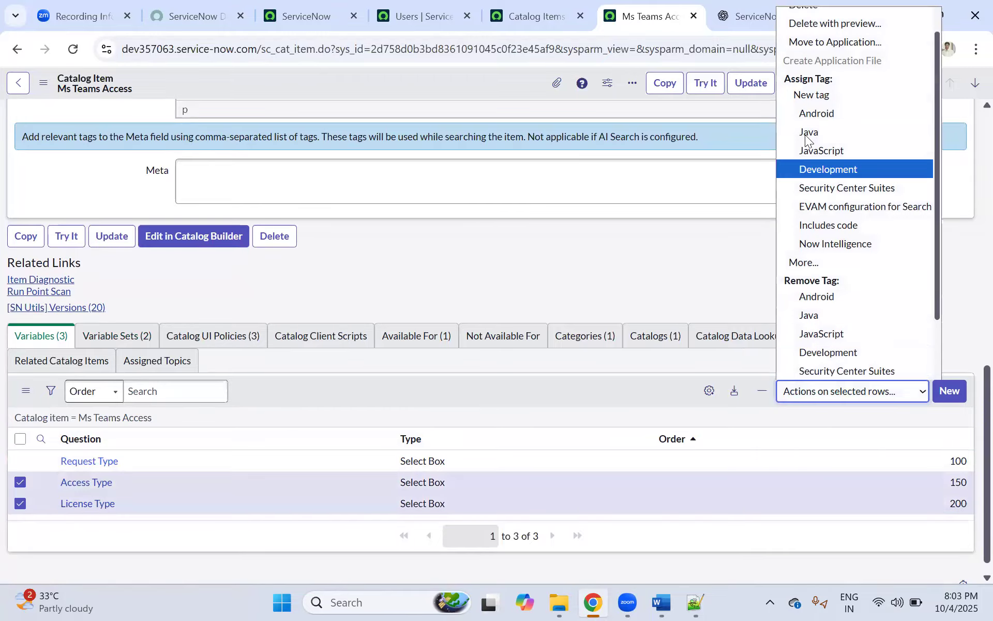
scroll(810, 49, "up", 1)
left_click(805, 34)
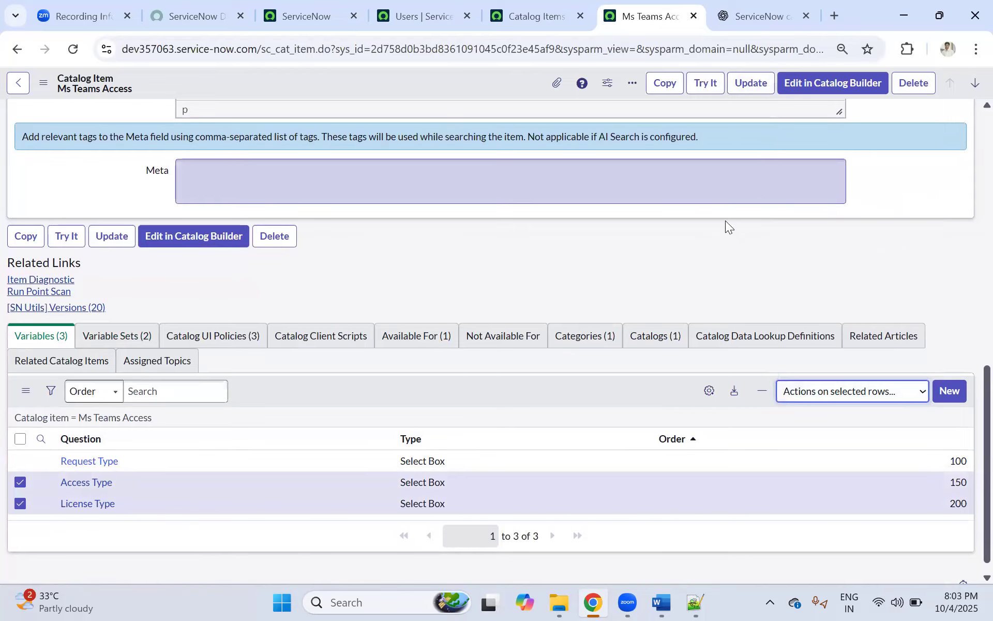
left_click(626, 238)
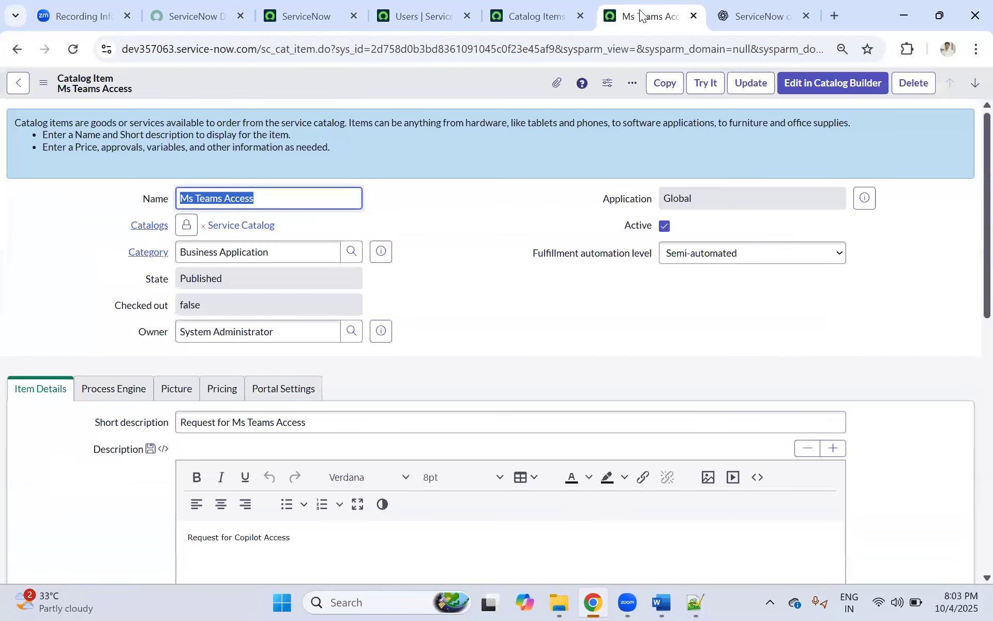
Duplicate the catalog item's browser tab and load the instance's Service Portal at /sp in the duplicate.
right_click(639, 9)
key("Return")
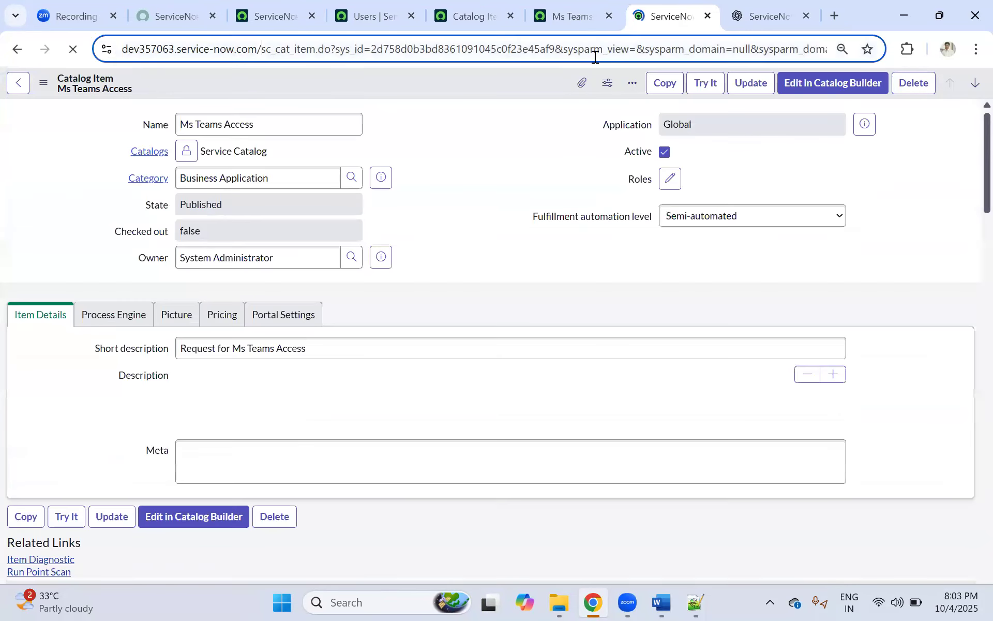
left_click_drag(262, 48, 968, 108)
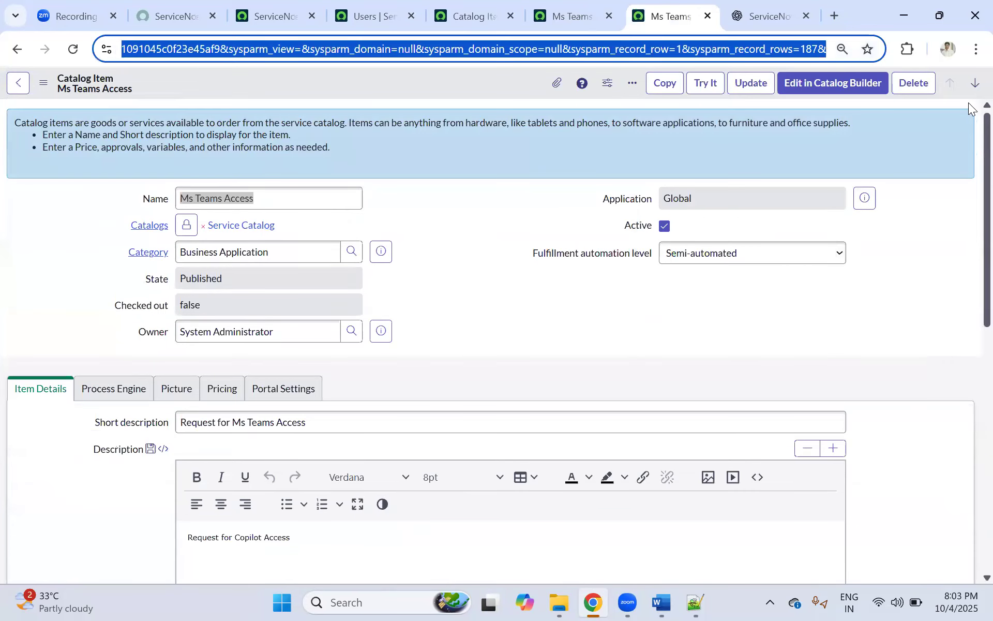
key("BackSpace")
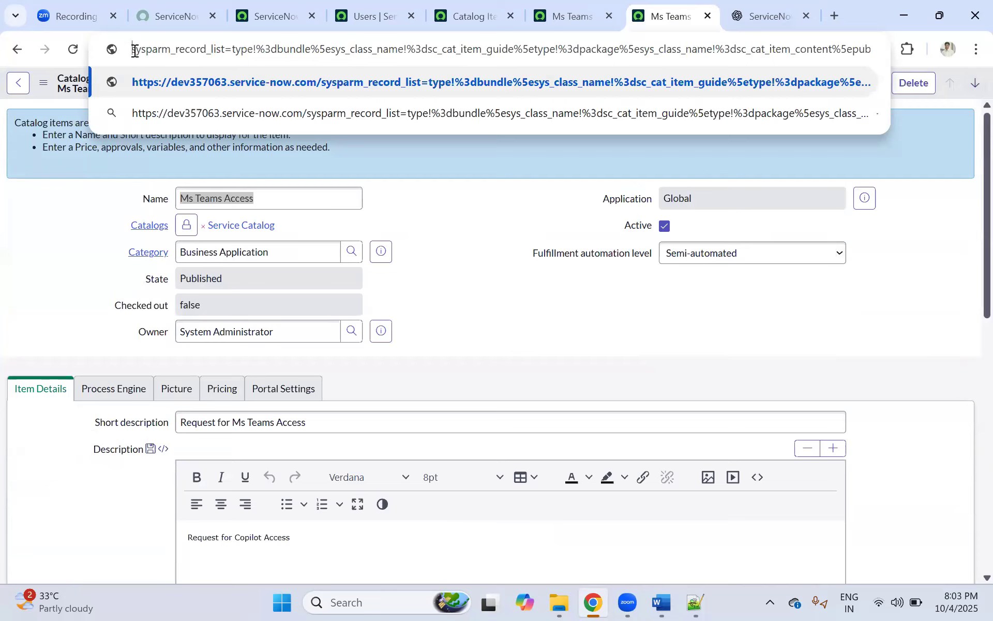
left_click_drag(976, 8, 971, 2)
key("BackSpace")
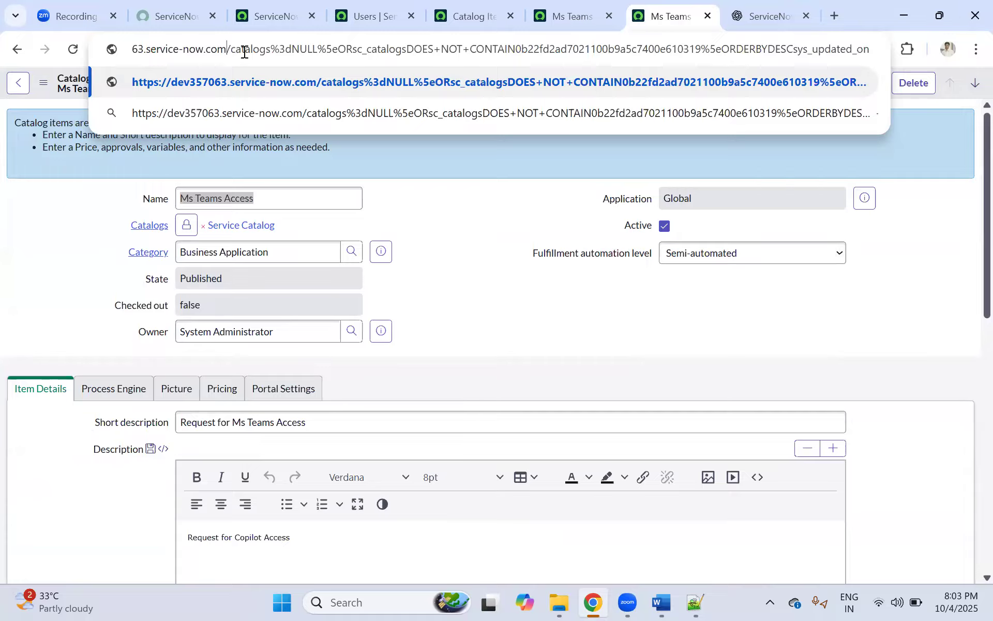
left_click_drag(228, 50, 973, 51)
key("BackSpace")
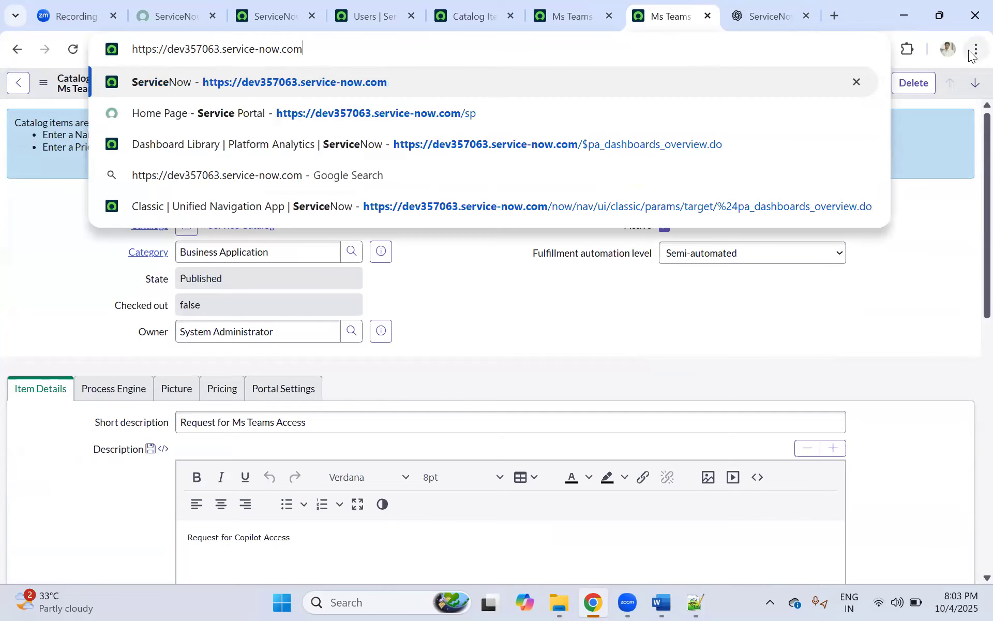
type("/sp")
key("Return")
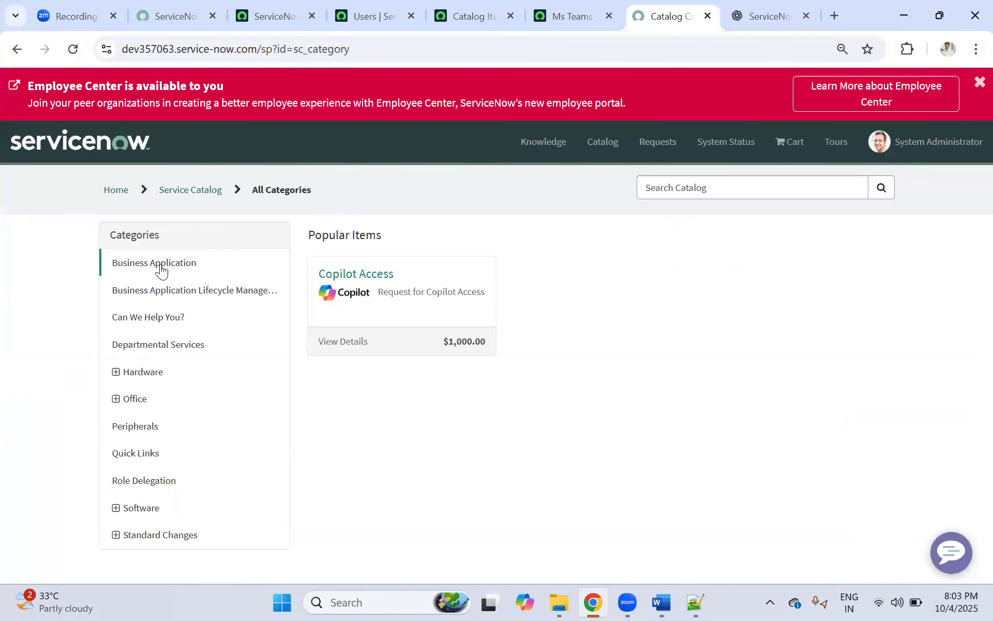
Open Ms Teams Access from the Business Application category and set its Request Type to Access Activation.
left_click(161, 270)
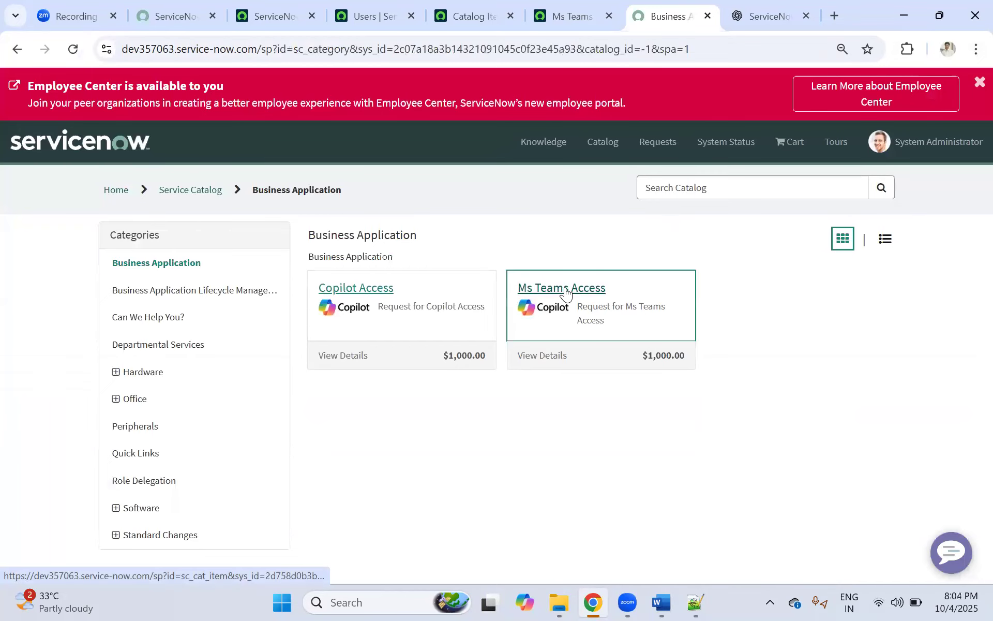
left_click(566, 290)
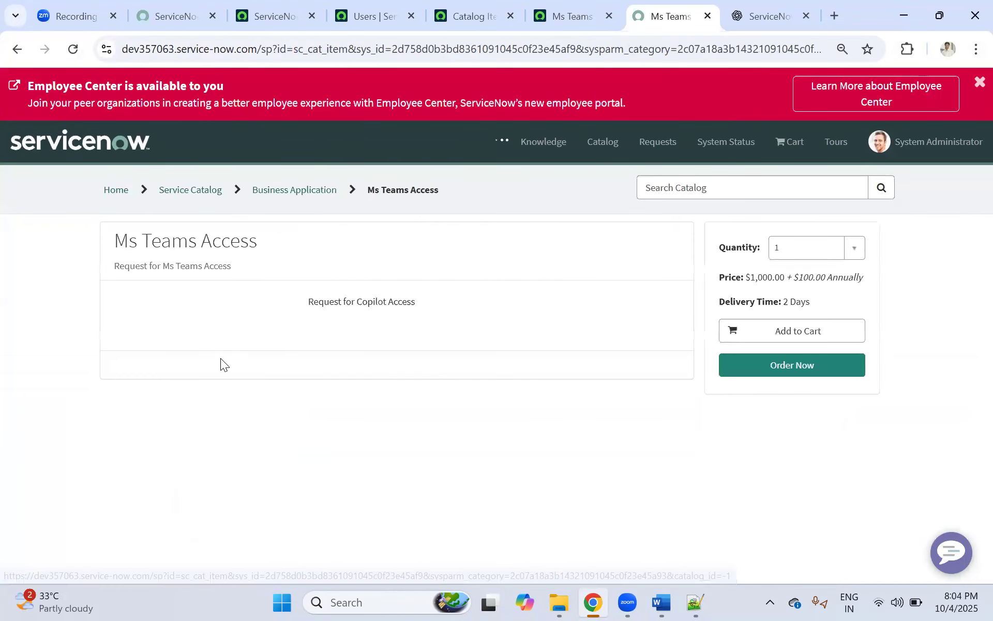
scroll(138, 248, "down", 3)
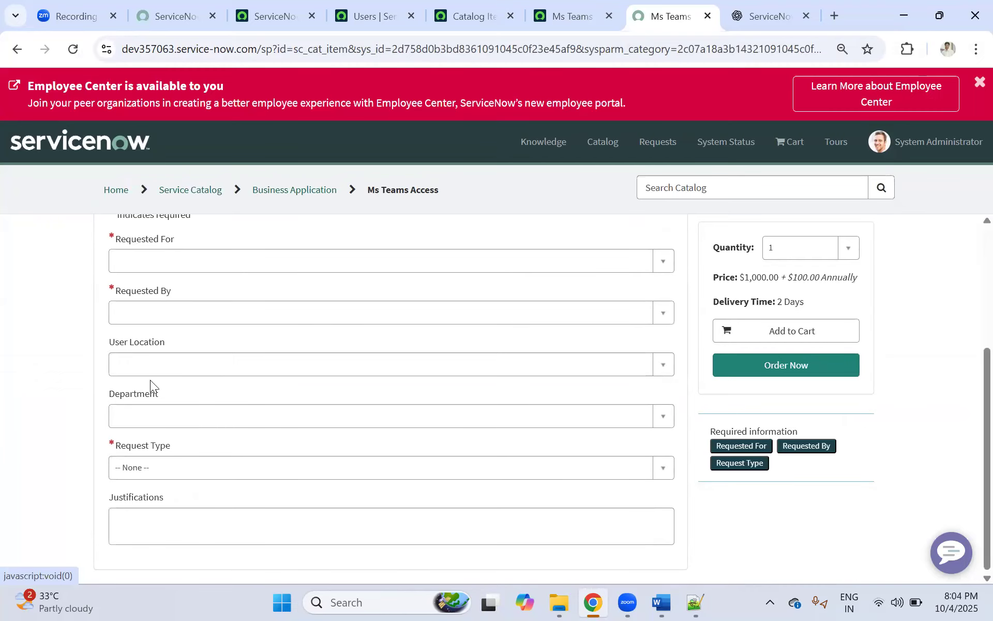
left_click(133, 472)
left_click(144, 533)
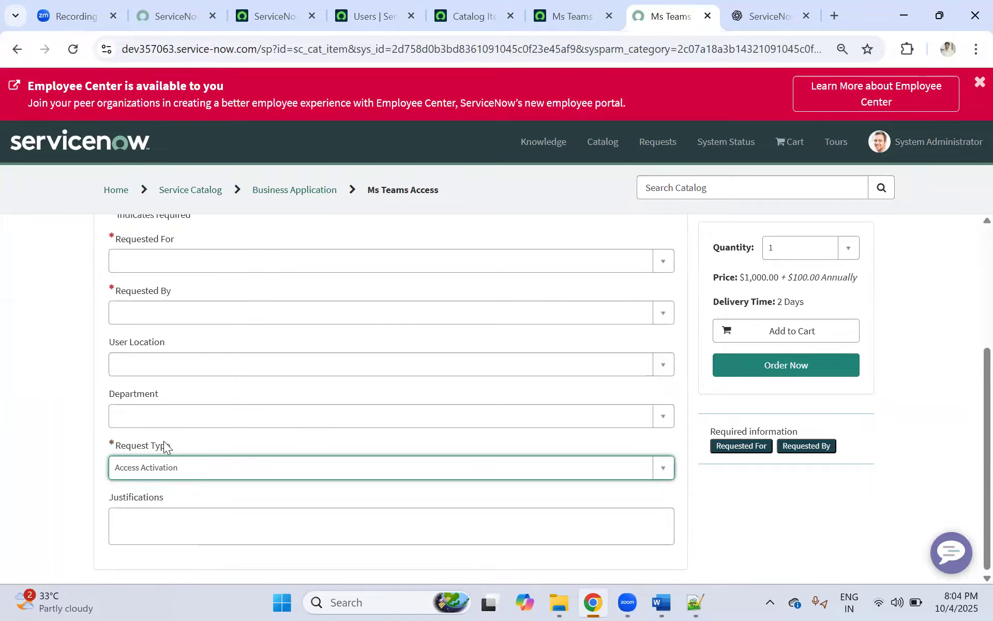
Examine the Ms Teams Access request form's picture, description and questions with the chosen request type.
scroll(191, 341, "up", 4)
scroll(191, 341, "down", 3)
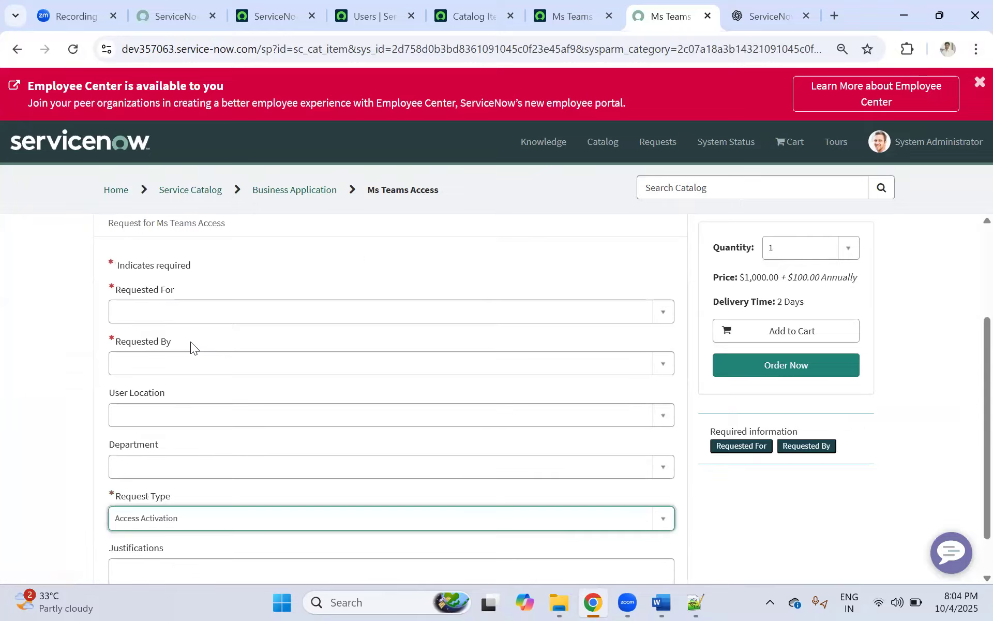
scroll(191, 341, "down", 1)
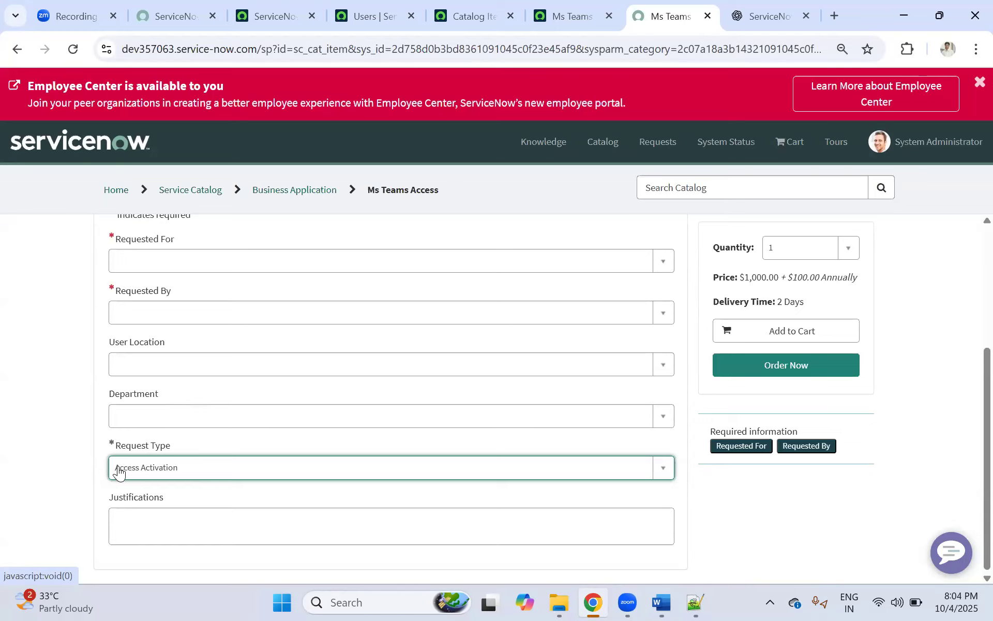
scroll(145, 323, "up", 1)
scroll(152, 300, "down", 1)
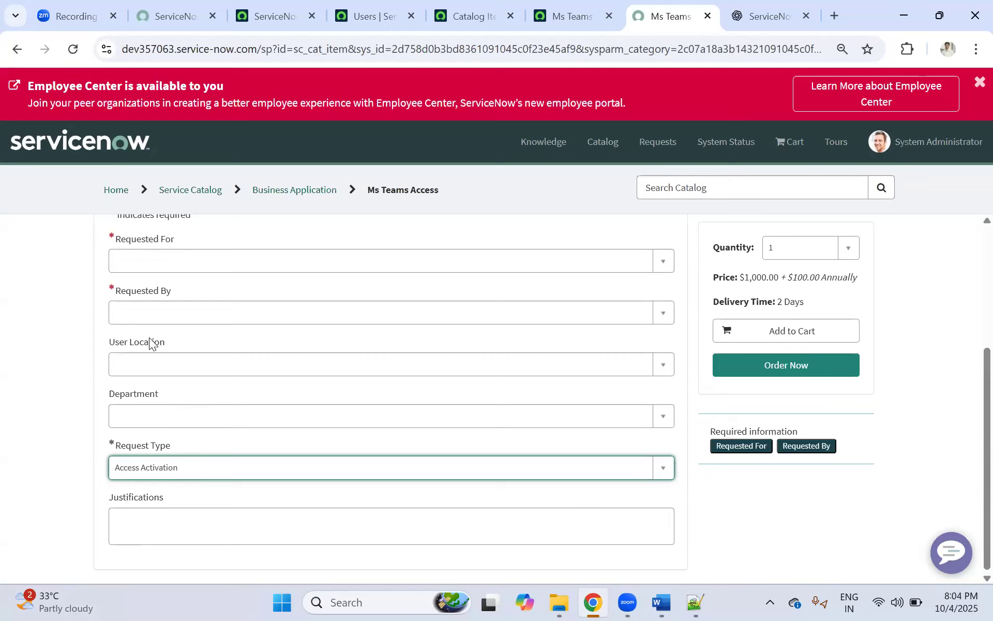
scroll(129, 404, "up", 2)
scroll(137, 348, "down", 1)
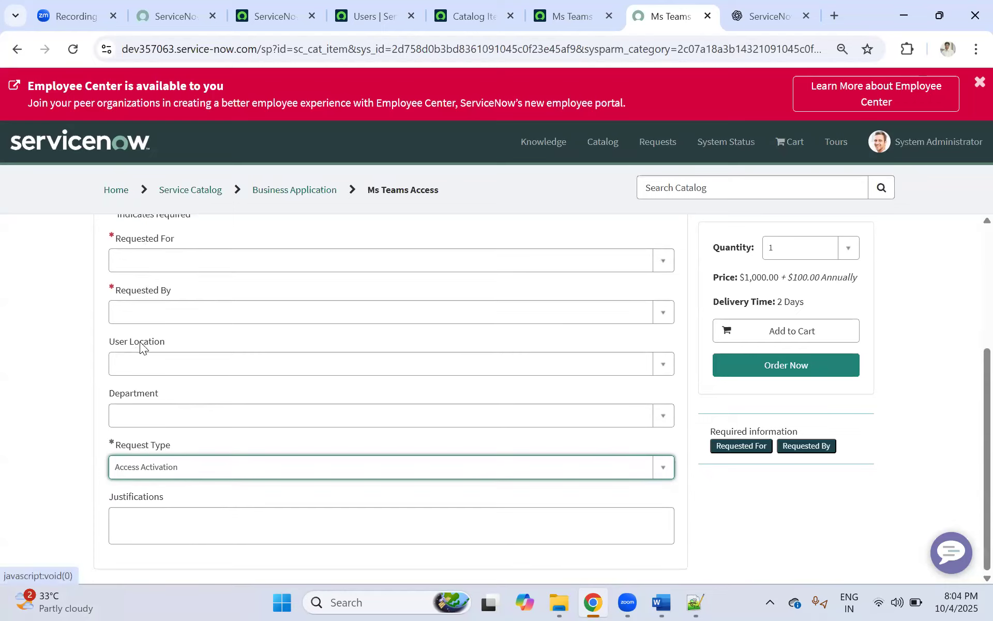
scroll(137, 346, "up", 3)
scroll(137, 347, "up", 1)
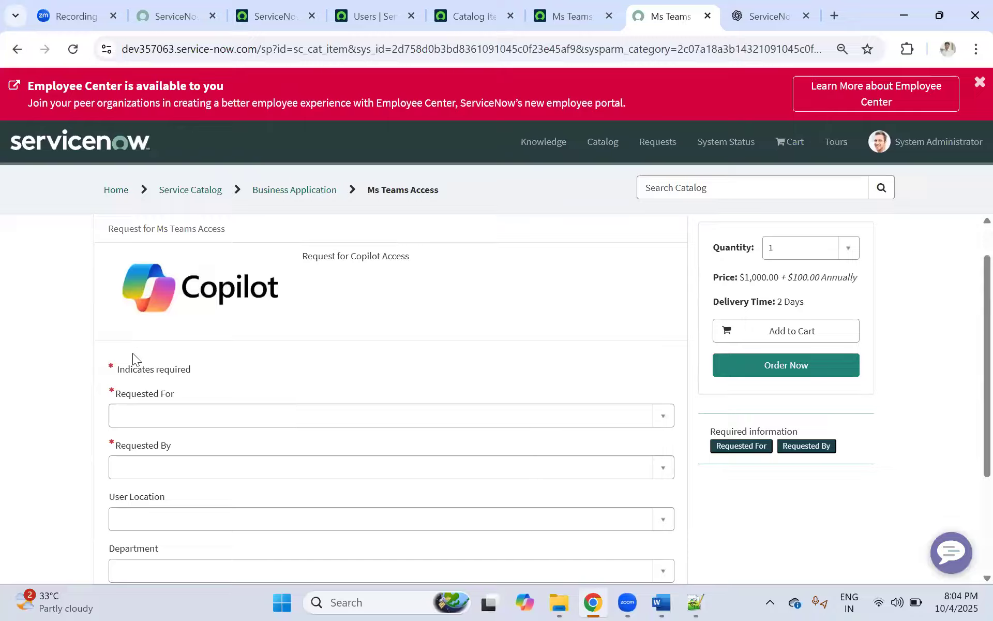
scroll(133, 353, "down", 3)
left_click(468, 15)
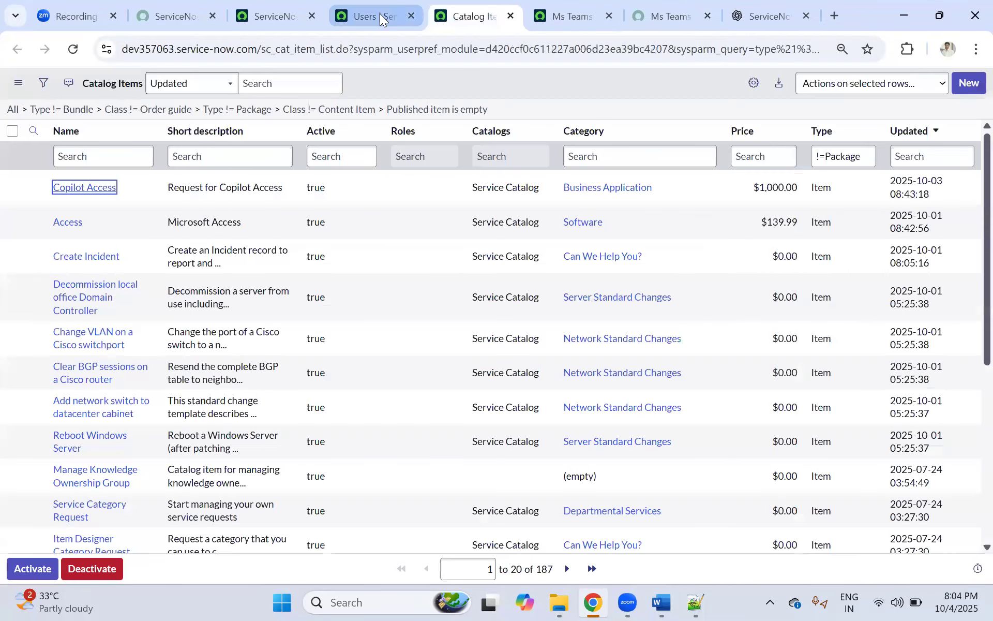
left_click(380, 14)
left_click(458, 7)
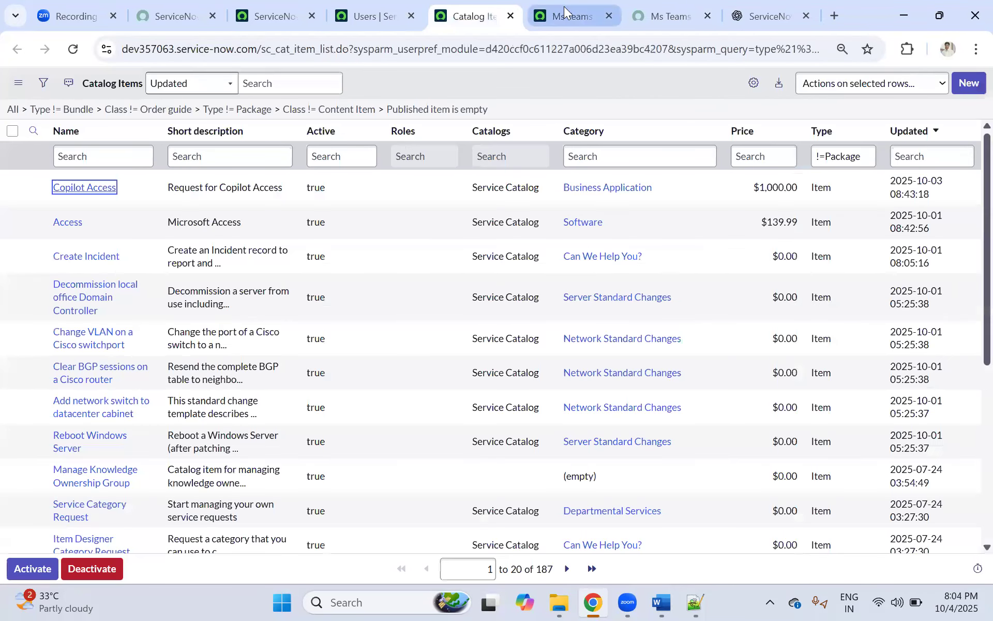
left_click(564, 6)
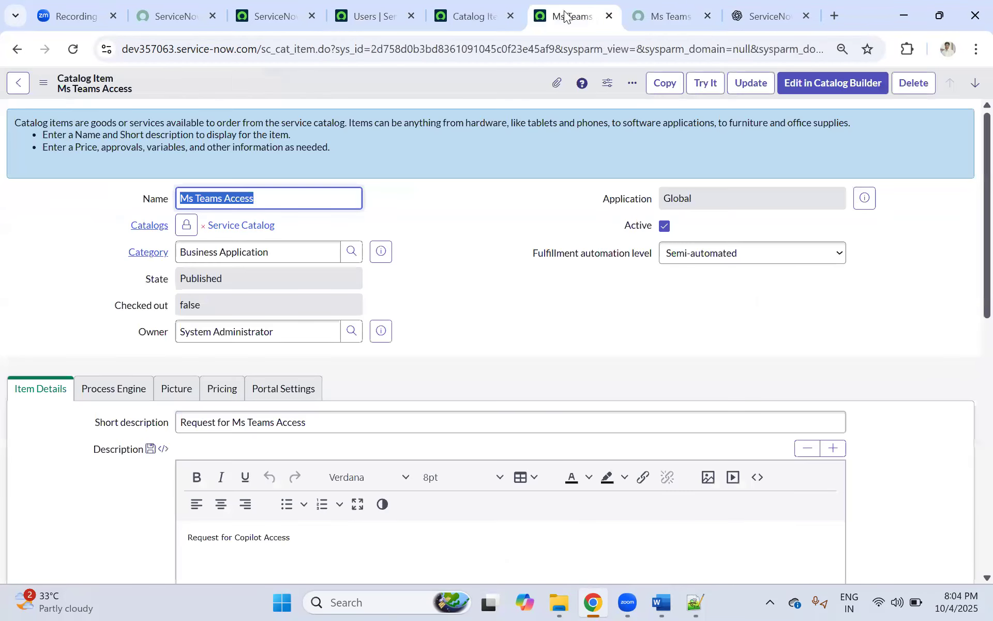
left_click(641, 4)
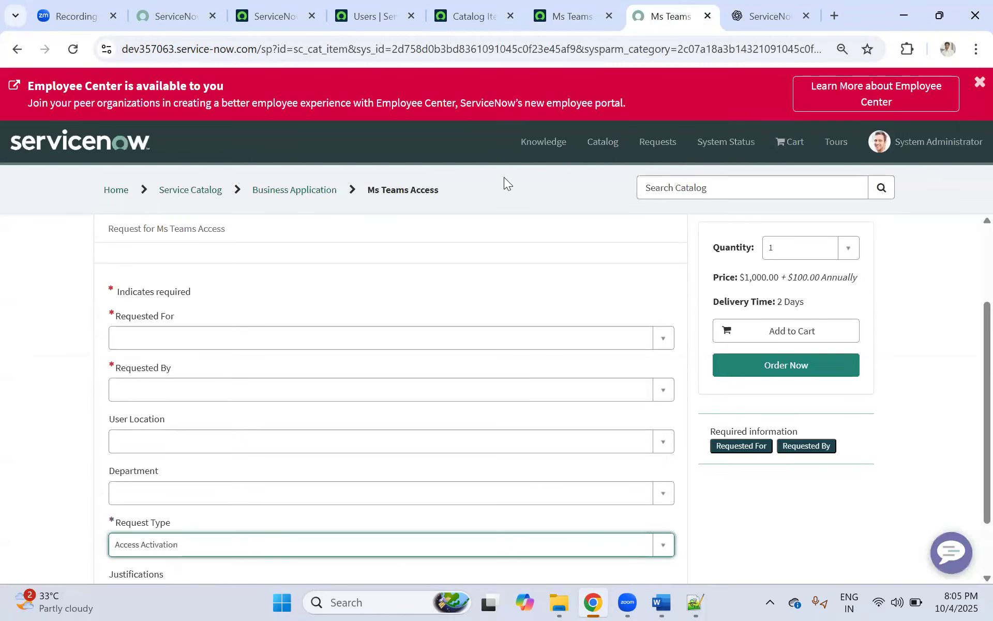
Dismiss the Employee Center banner on the portal and return to the Ms Teams Access catalog item record.
left_click(978, 81)
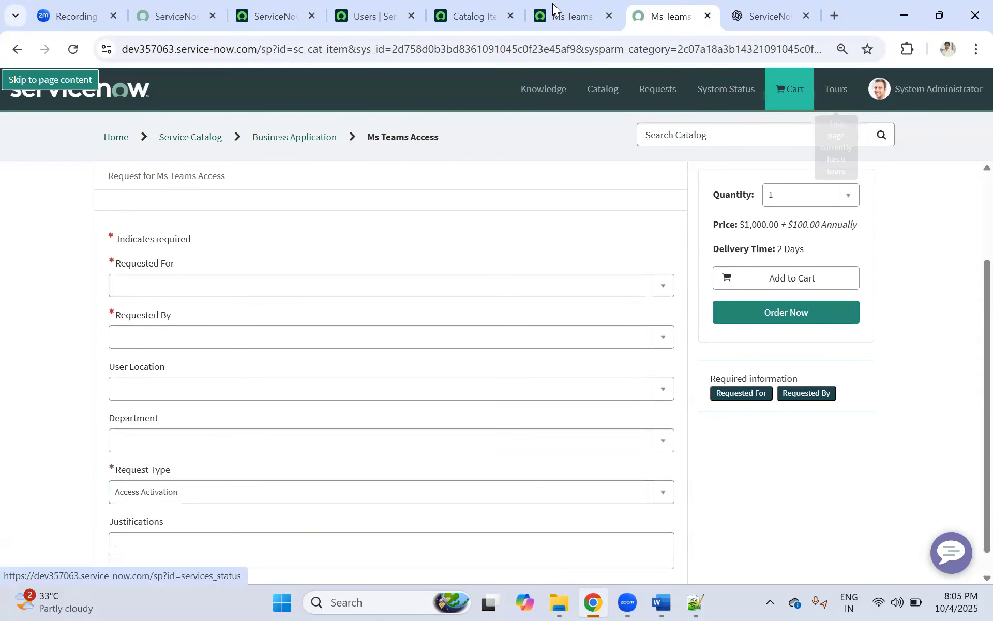
left_click(552, 7)
left_click(503, 6)
left_click(579, 7)
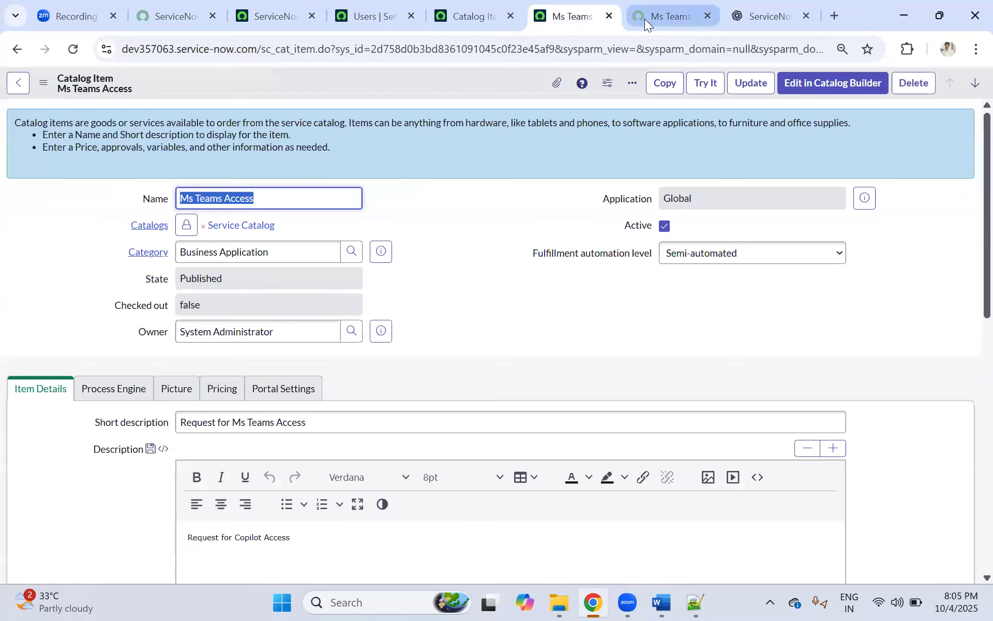
left_click(645, 19)
left_click(562, 7)
left_click(491, 9)
left_click(562, 6)
left_click(664, 7)
left_click(707, 15)
left_click(616, 147)
left_click(577, 12)
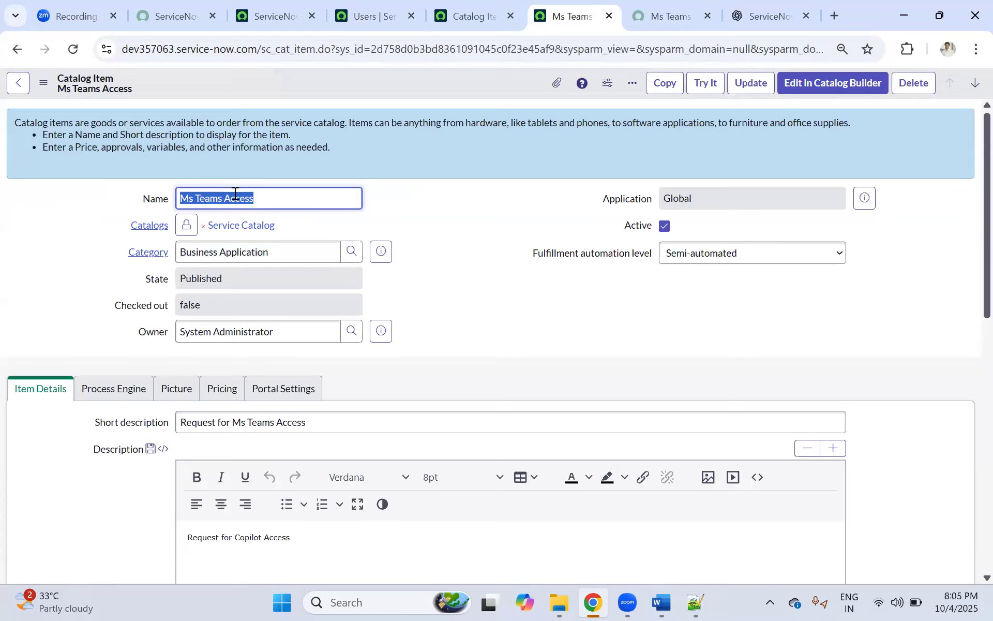
Change the Ms Teams Access catalog item's name to Desktop.
type("Deks")
type("top")
scroll(316, 249, "down", 3)
scroll(319, 242, "up", 3)
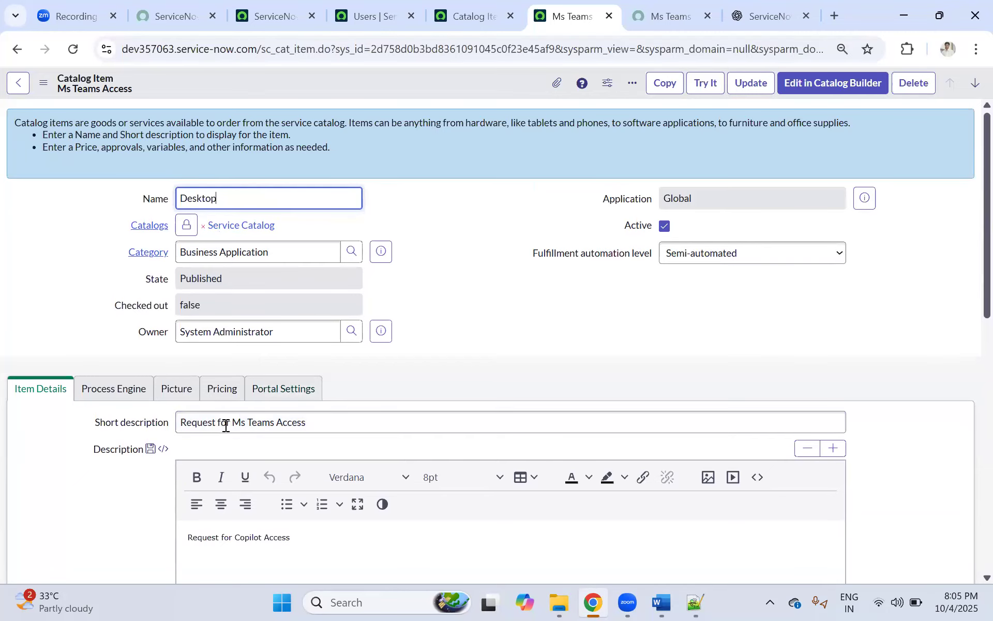
Change the catalog item's short description to "Request for Desktop".
left_click_drag(233, 422, 420, 413)
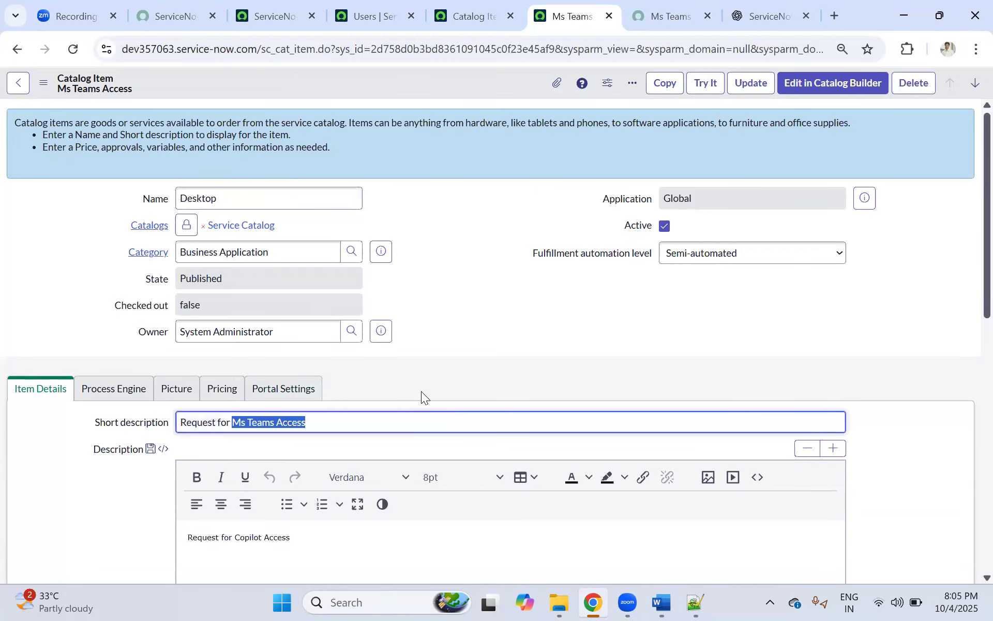
type("Dektop")
key("BackSpace")
type("sktop")
scroll(349, 495, "down", 2)
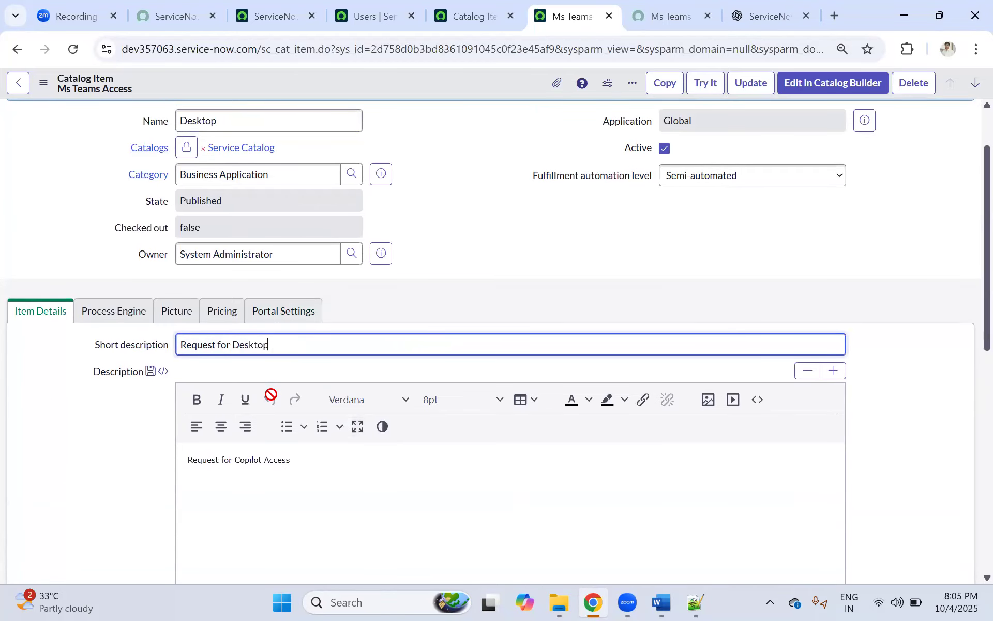
Replace the catalog item's description text with the short description's wording, "Request for Desktop".
left_click_drag(299, 346, 142, 343)
key("ctrl+c")
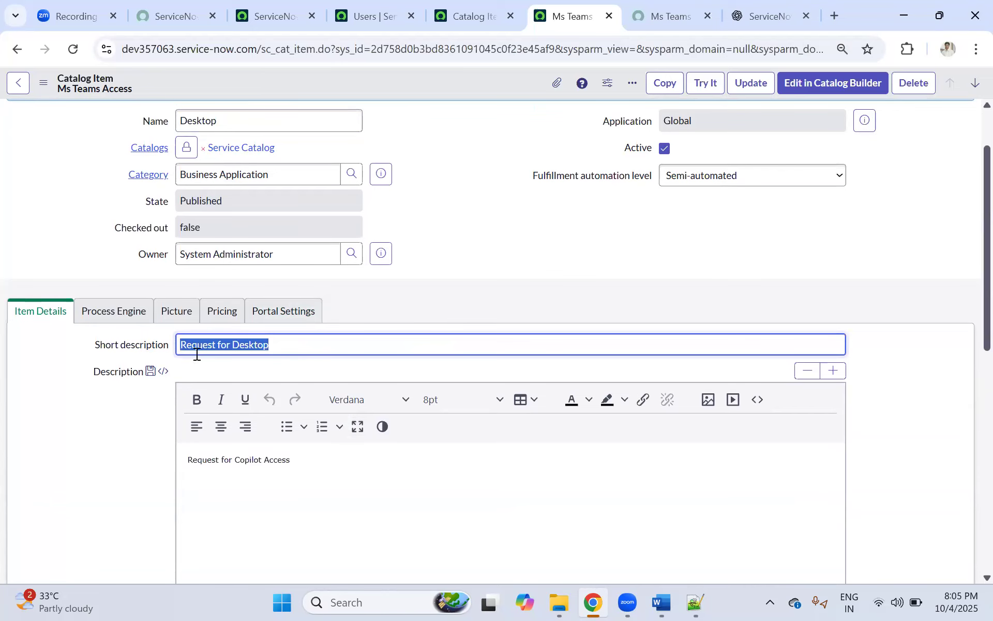
left_click_drag(172, 471, 345, 453)
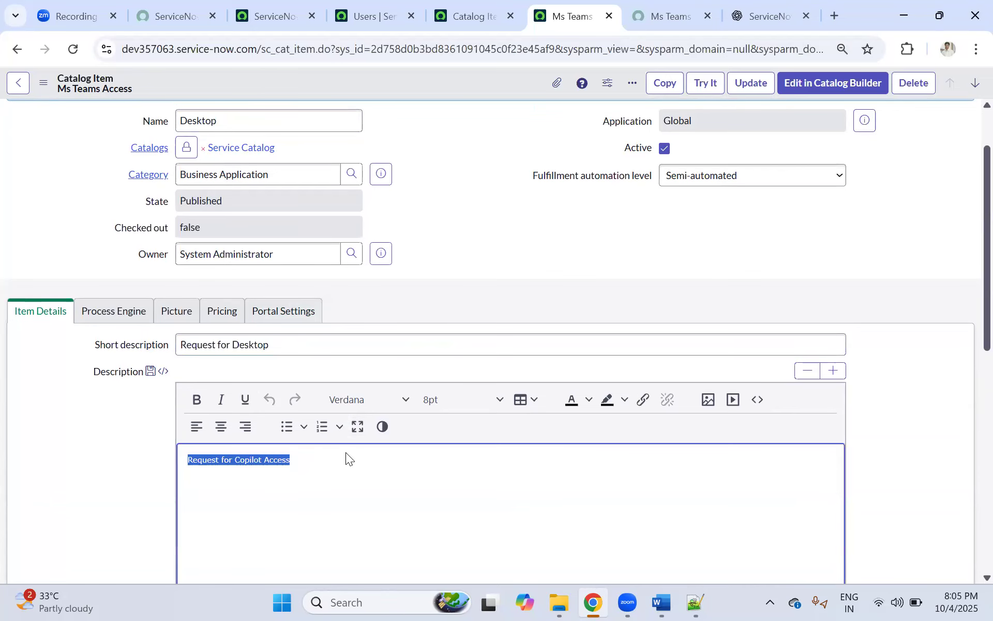
key("ctrl+v")
Copy the edited Ms Teams Access record, with its Desktop name and description, as a new catalog item.
scroll(346, 445, "down", 10)
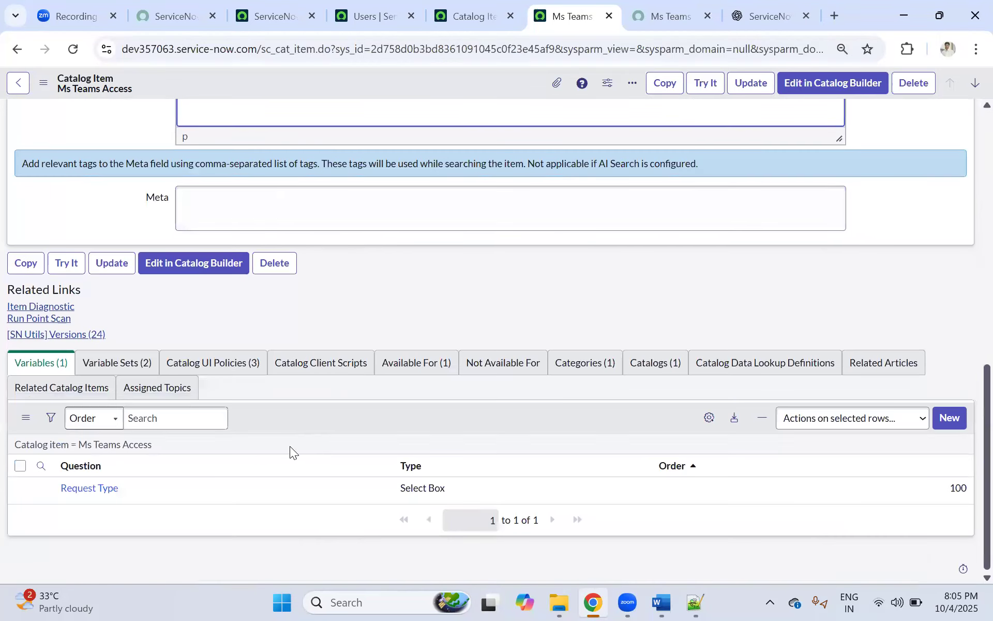
scroll(378, 309, "up", 10)
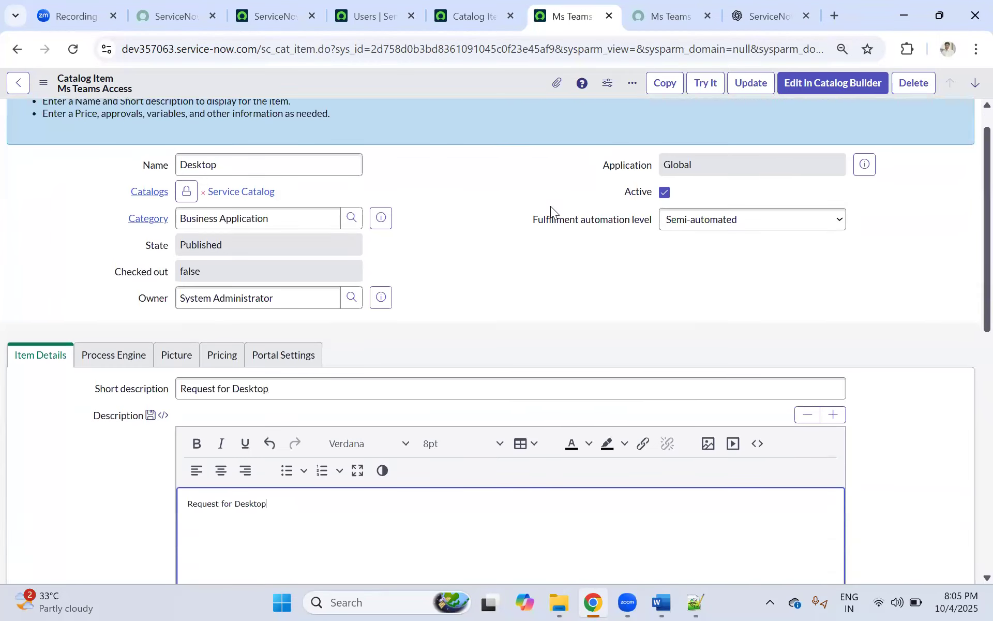
scroll(554, 200, "up", 1)
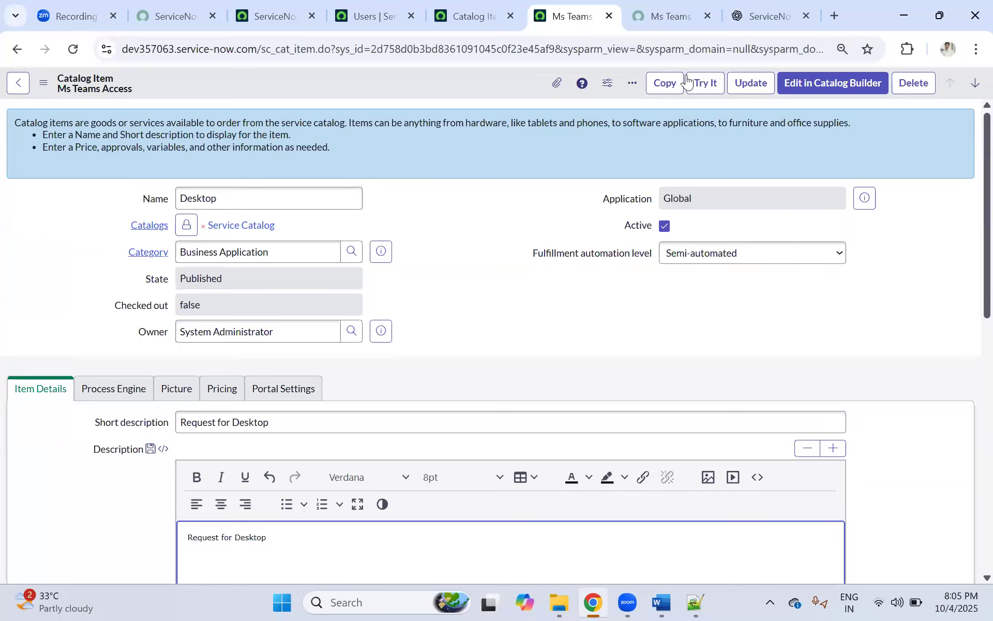
left_click(665, 89)
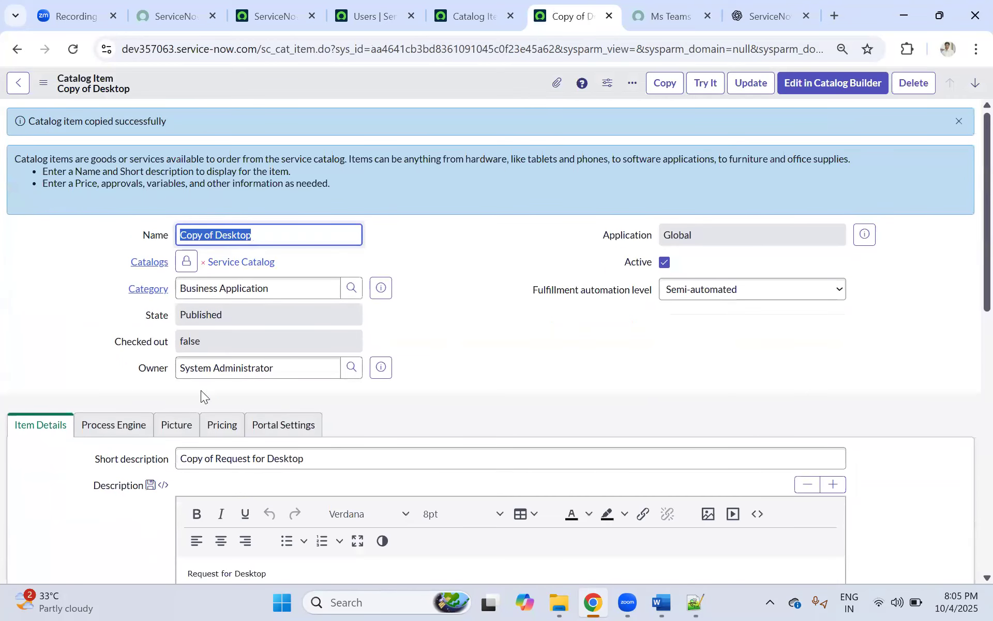
Remove the "Copy of" prefix from the copied item's short description and name, leaving "Request for Desktop" and "Desktop".
left_click(219, 457)
left_click_drag(218, 458, 140, 463)
key("BackSpace")
left_click(215, 234)
left_click_drag(215, 234, 160, 242)
key("BackSpace")
Save the renamed Desktop catalog item and stay on its record.
scroll(274, 347, "down", 6)
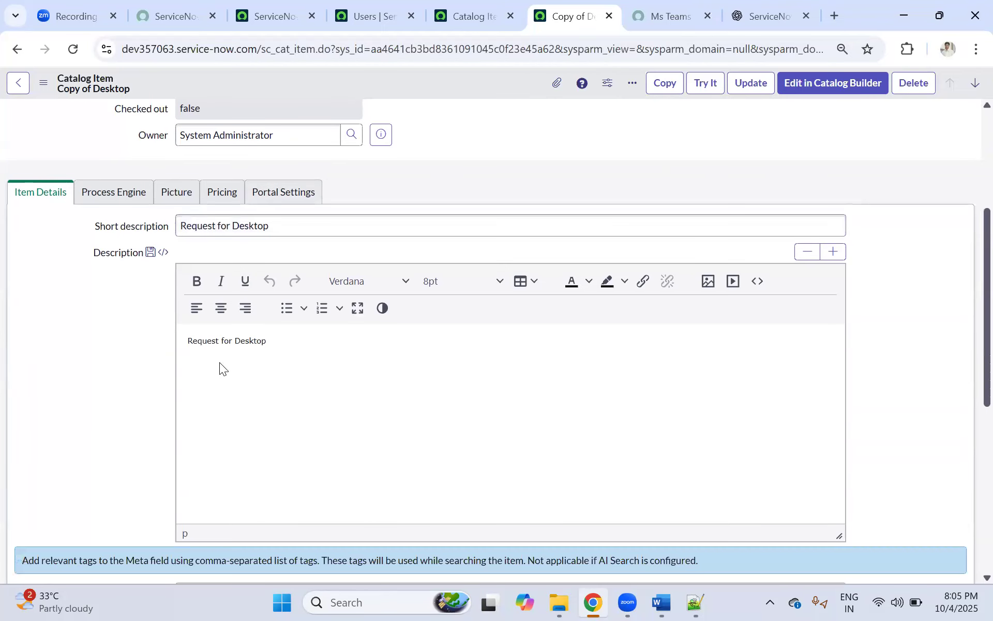
scroll(315, 334, "down", 8)
scroll(321, 341, "up", 15)
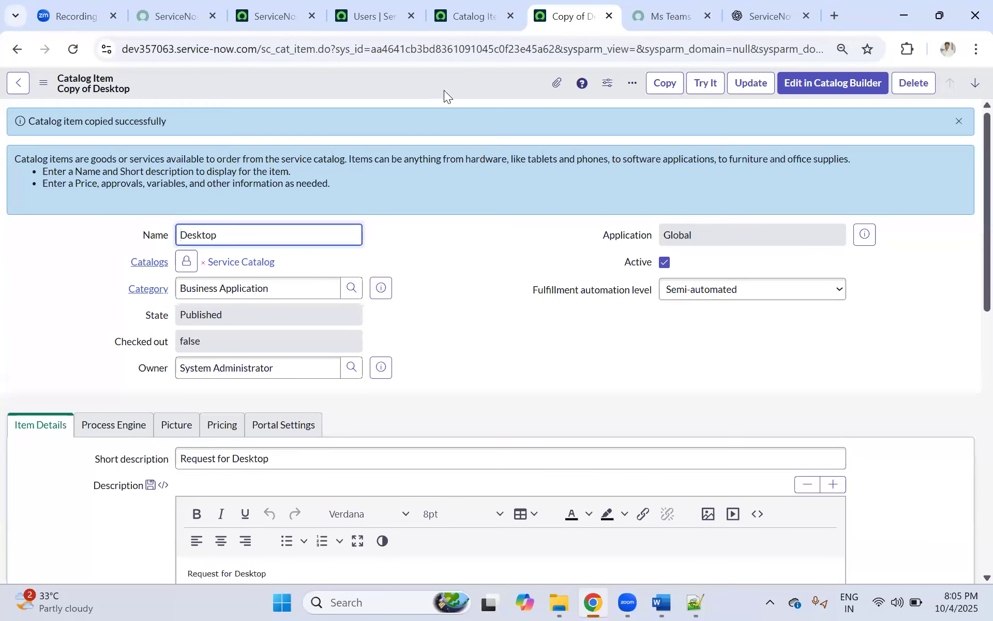
right_click(442, 75)
left_click(464, 83)
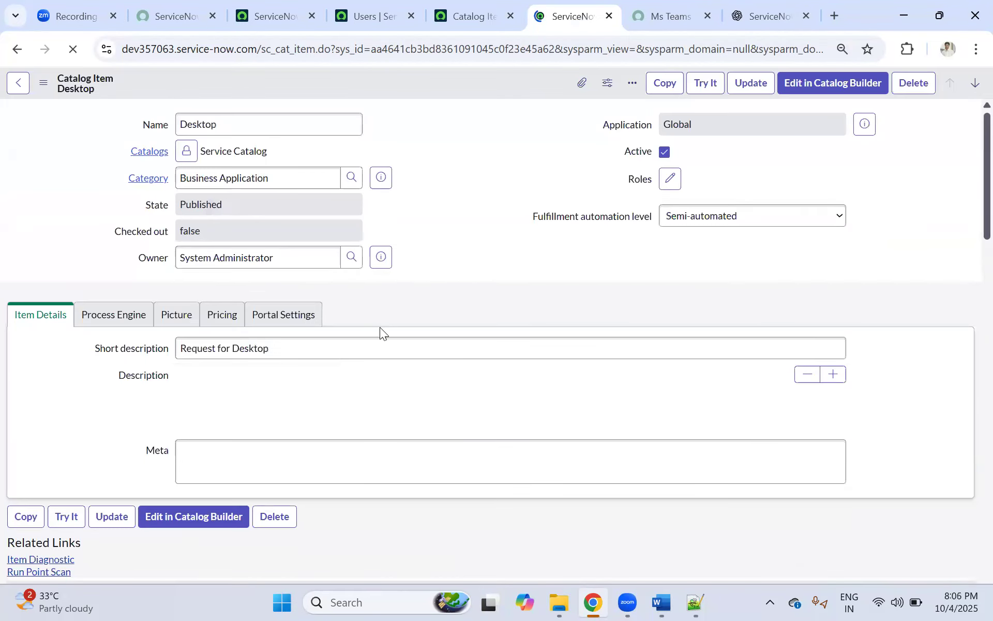
Delete the Request Type variable and its question choices from the Desktop catalog item.
scroll(381, 336, "down", 3)
scroll(436, 317, "down", 10)
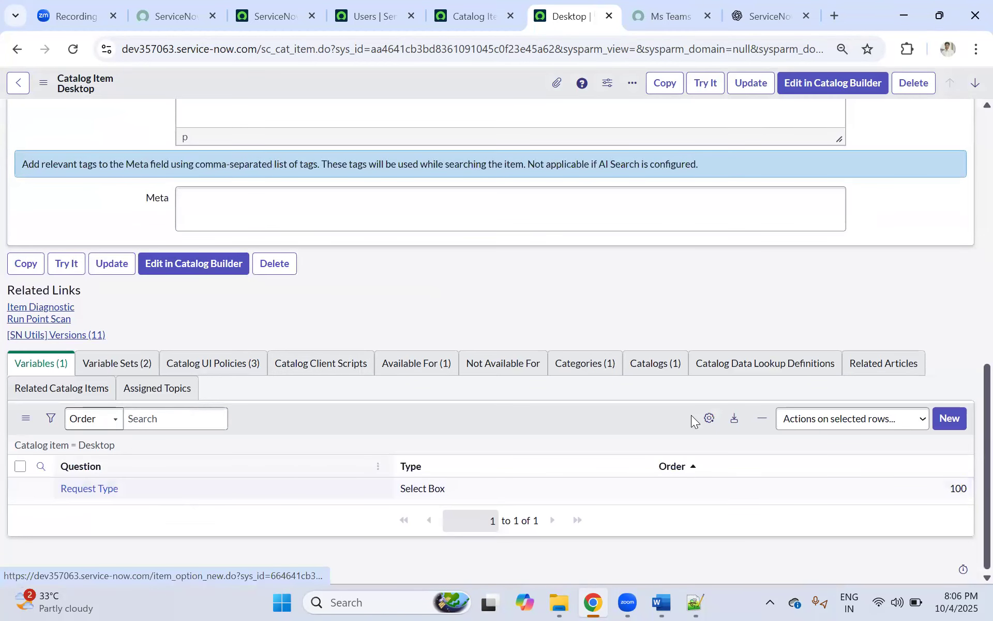
left_click(20, 487)
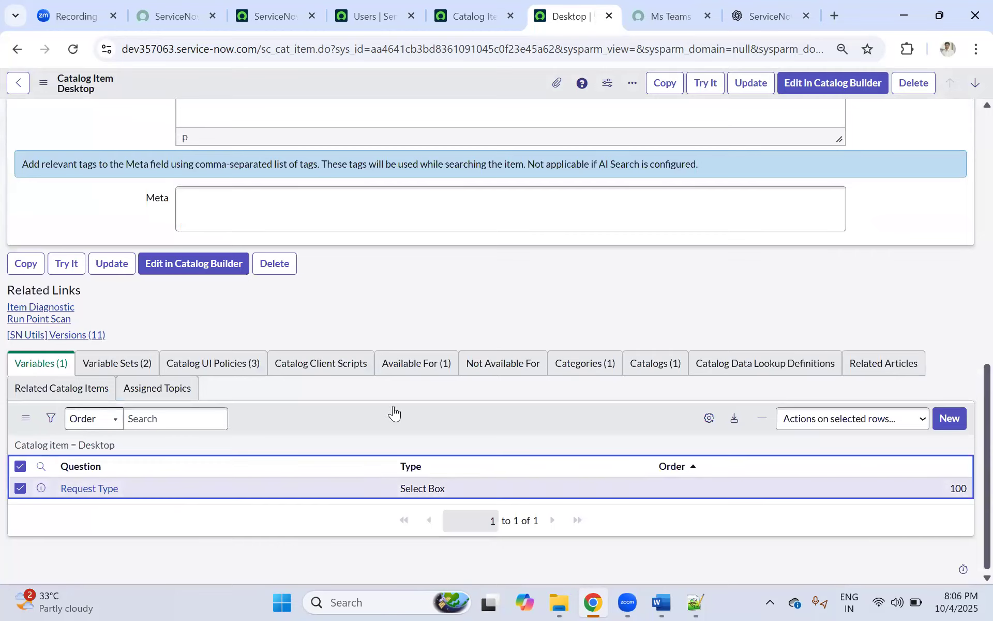
left_click(802, 418)
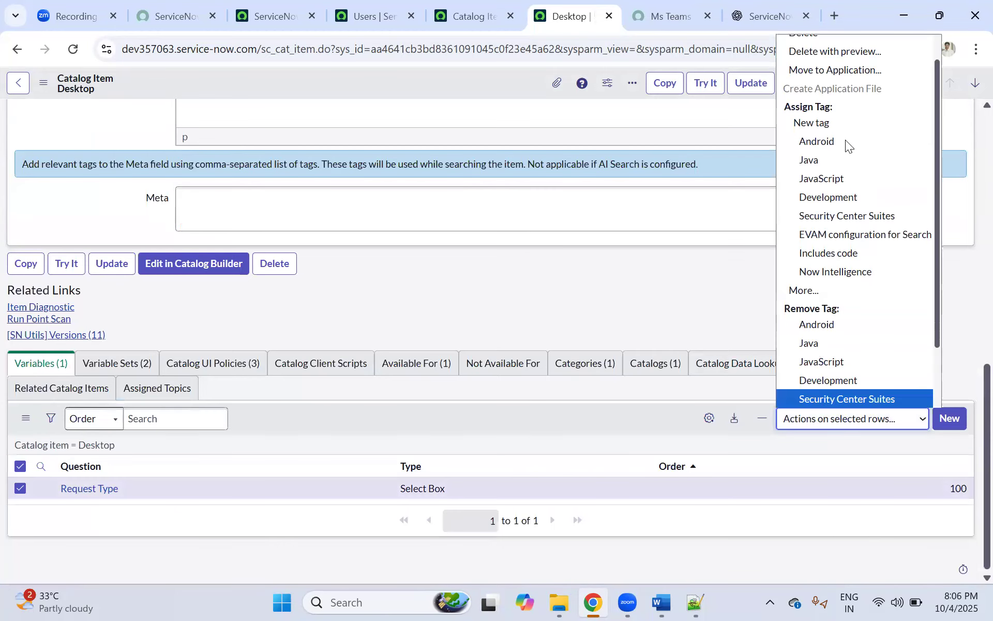
left_click(808, 54)
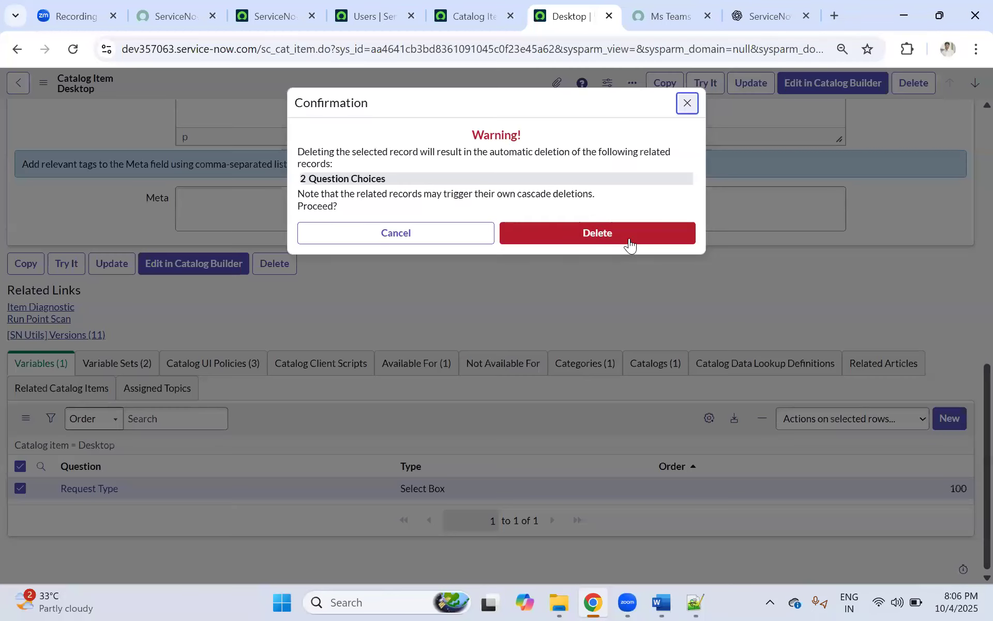
key("Return")
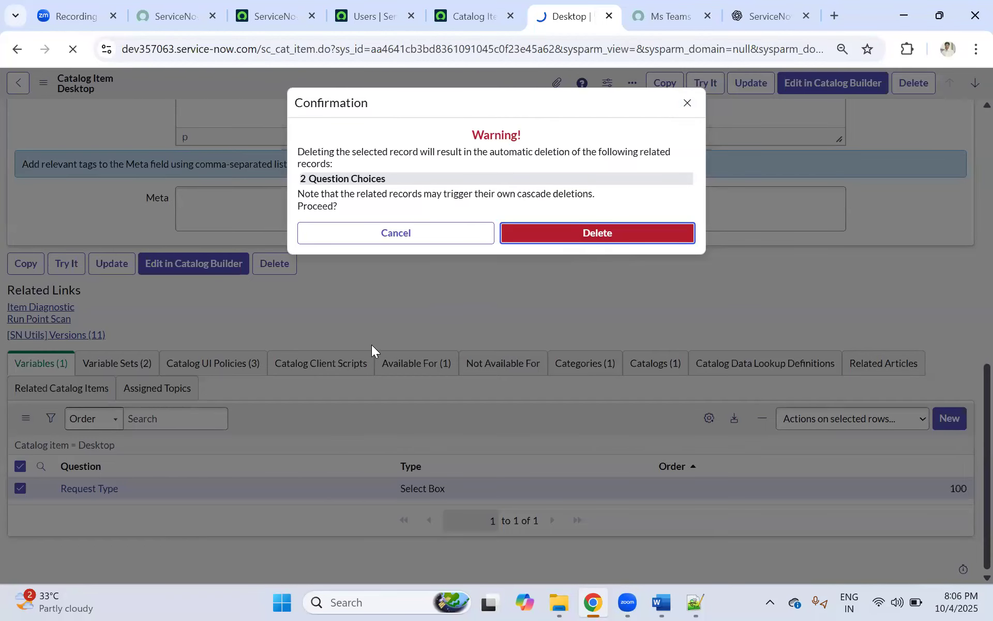
Start a new variable for the Desktop catalog item and set its type to List Collector.
scroll(372, 347, "down", 9)
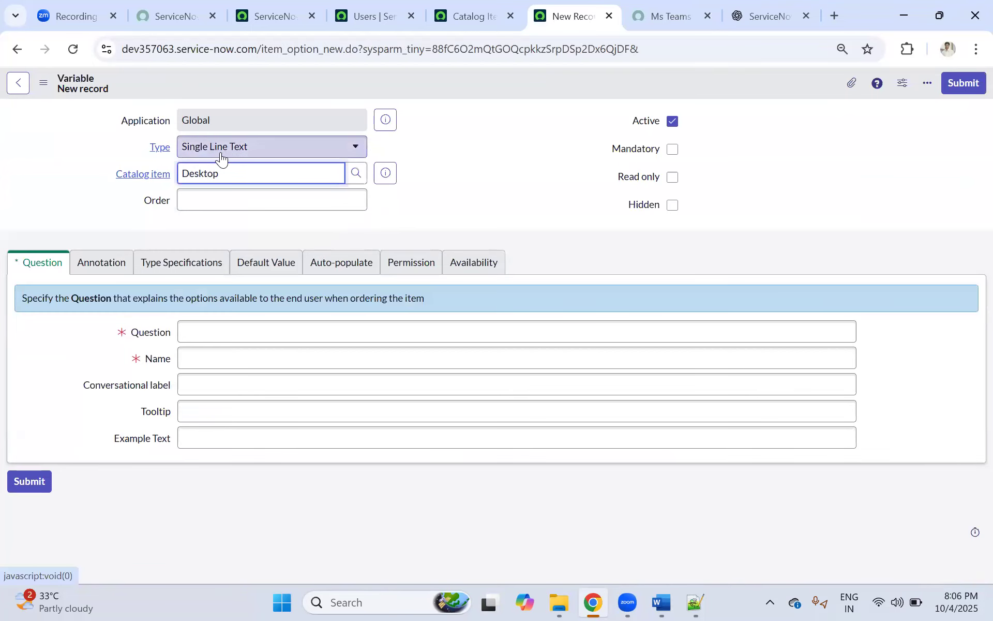
left_click(220, 150)
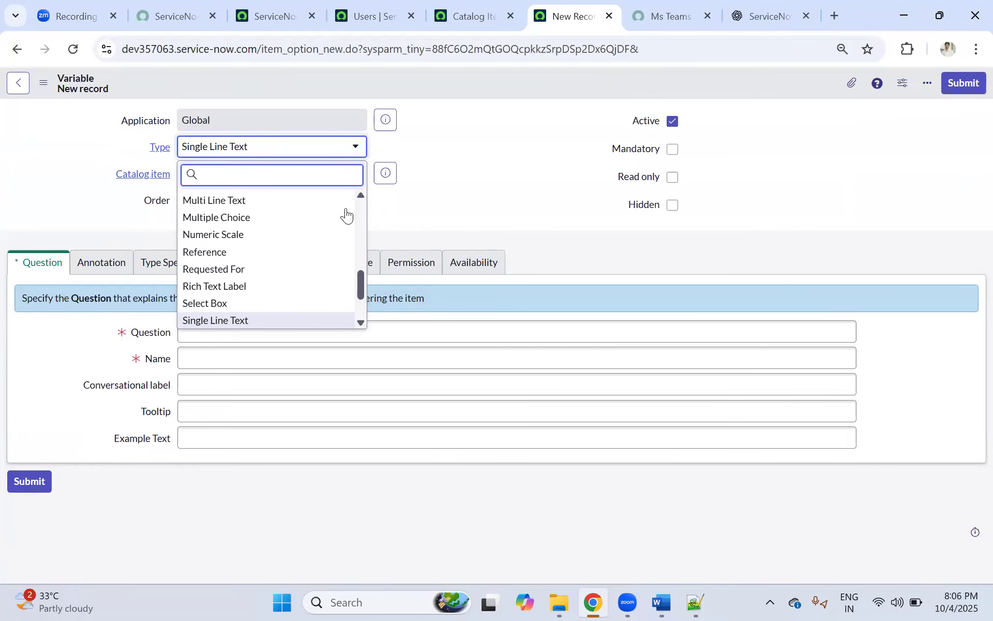
scroll(249, 290, "down", 2)
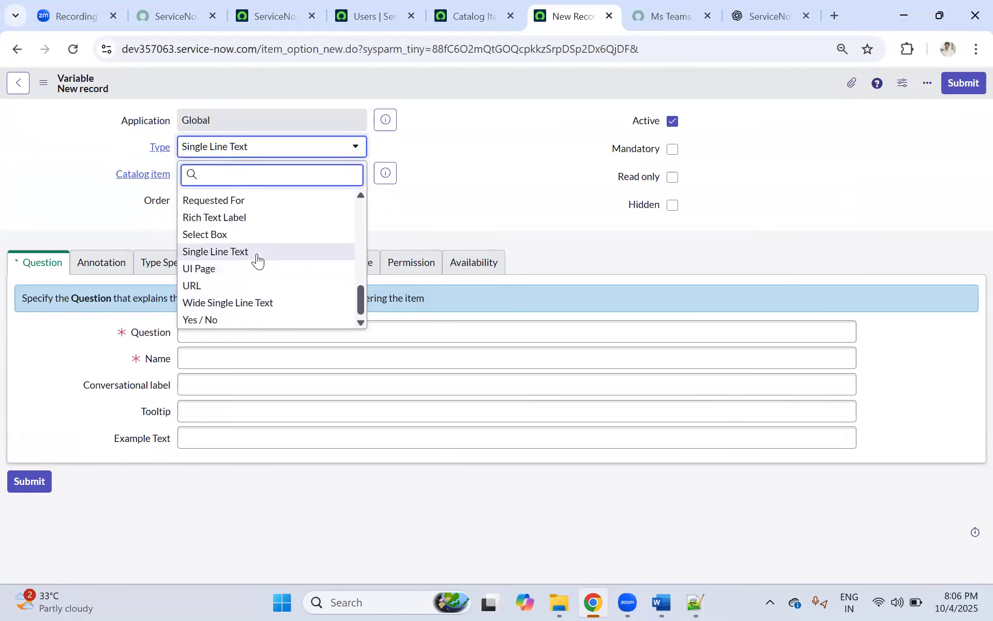
scroll(256, 261, "up", 3)
scroll(256, 262, "down", 2)
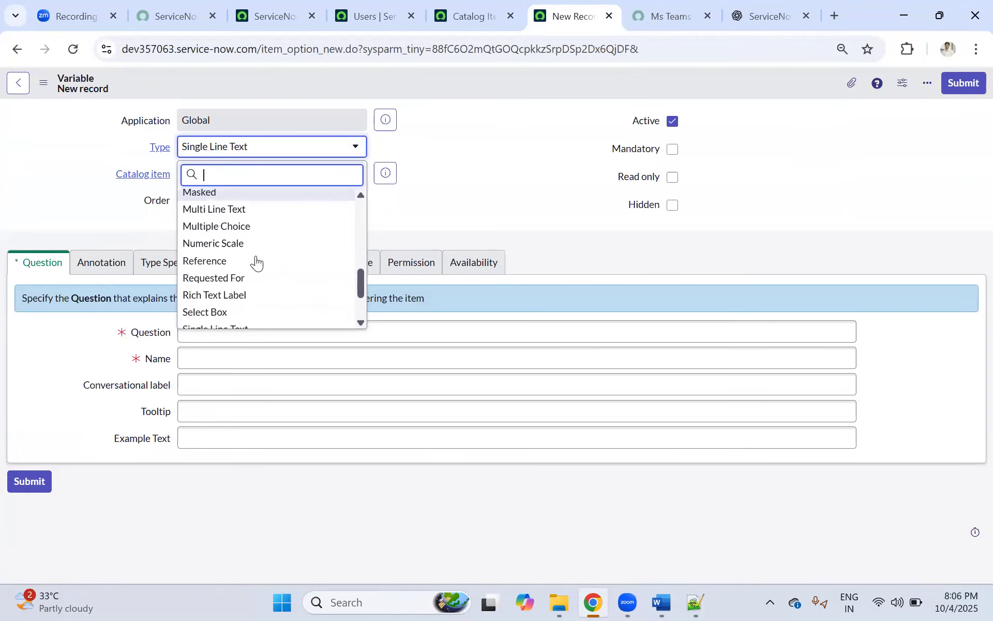
scroll(256, 262, "up", 3)
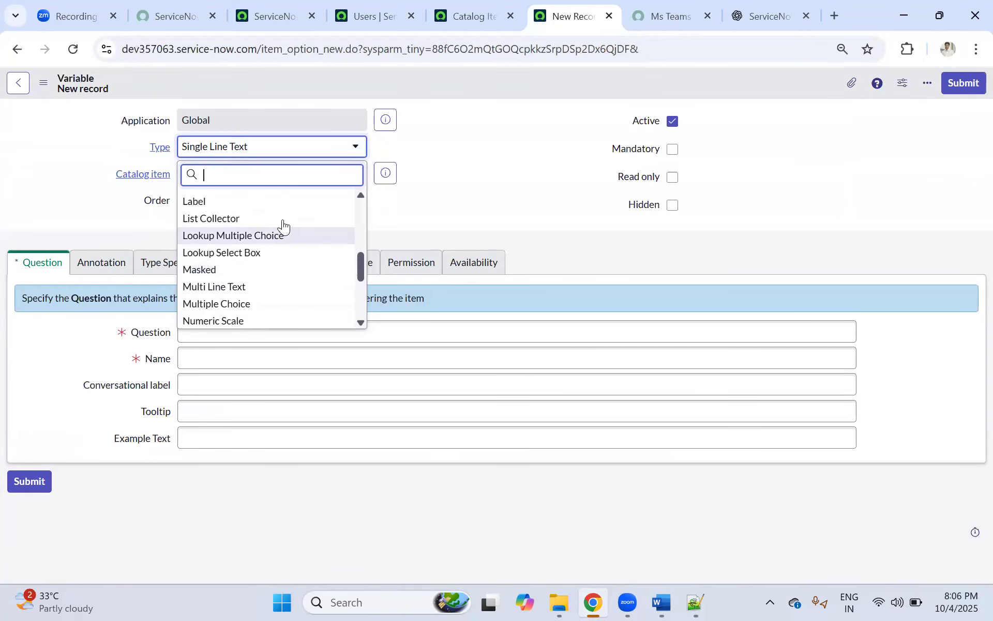
left_click(229, 220)
Check the list table choices in the type specifications, and change the variable's type to Multiple Choice.
left_click(160, 265)
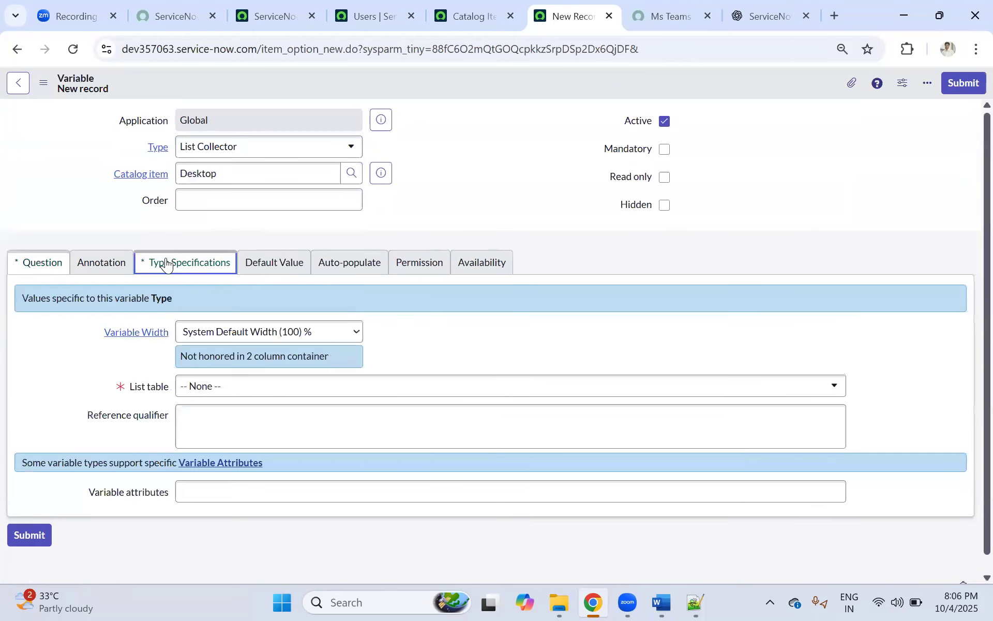
left_click(209, 393)
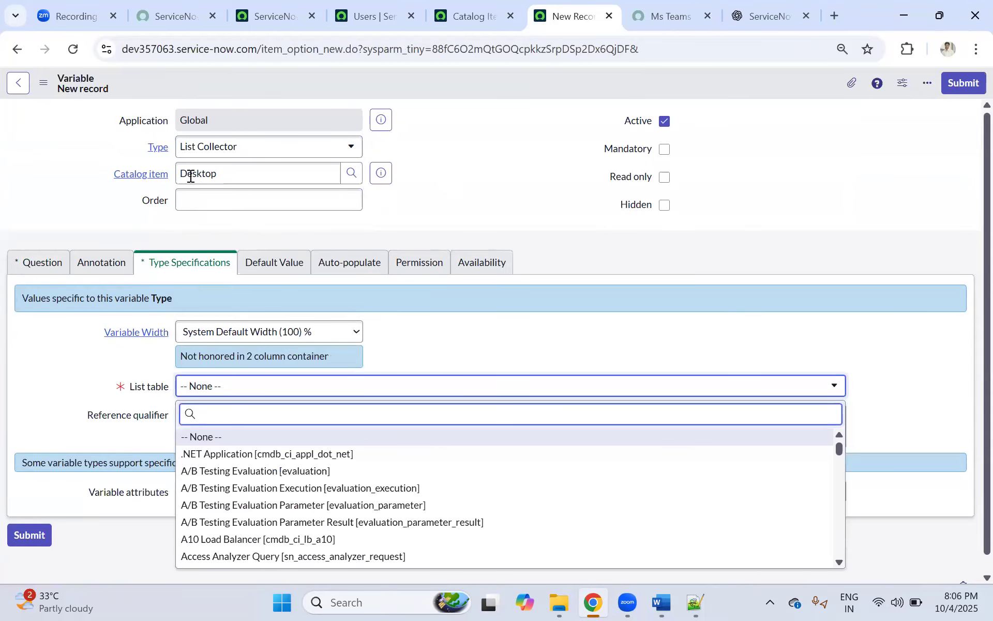
left_click(222, 151)
left_click(220, 147)
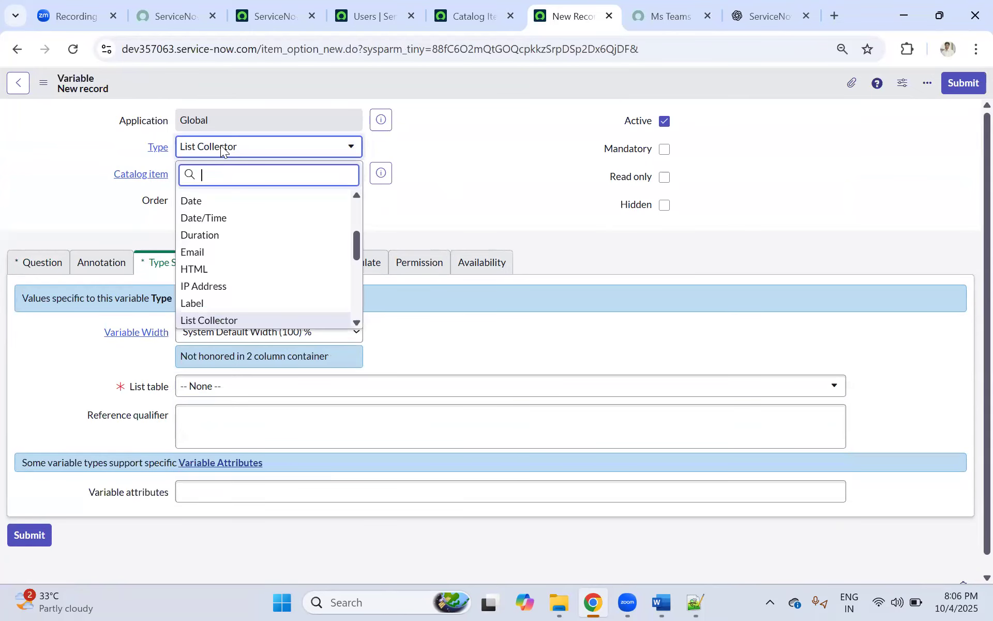
scroll(217, 264, "down", 3)
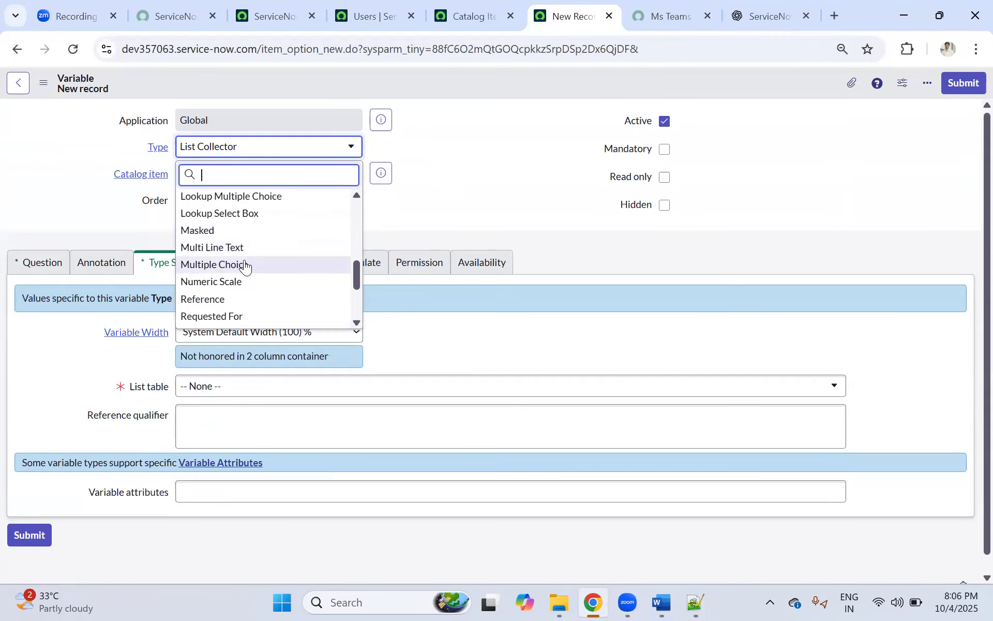
left_click(237, 266)
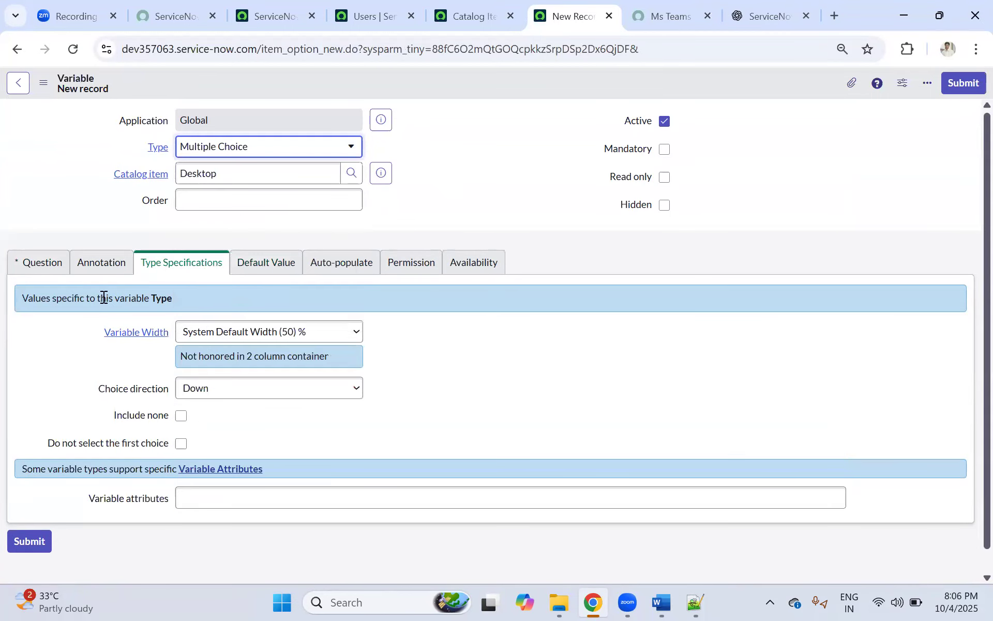
Enter "Brand" as the variable's question with the name "brand", and make the variable mandatory.
scroll(101, 230, "down", 1)
left_click(45, 240)
left_click(190, 331)
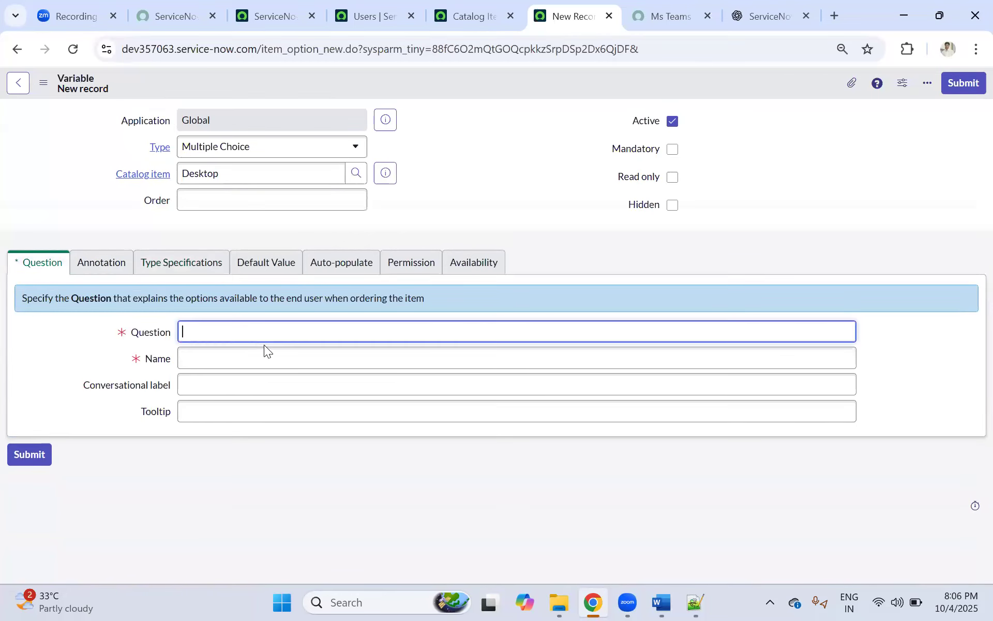
type("Brand")
left_click(514, 172)
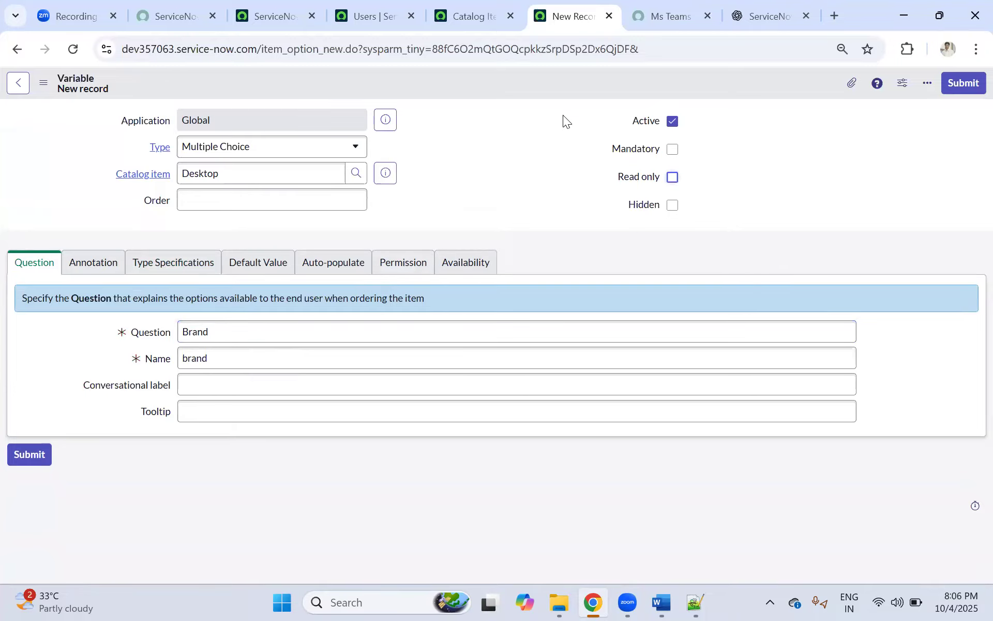
left_click(673, 149)
Try to save the Brand variable, and check its question, type specifications and default value settings.
right_click(496, 90)
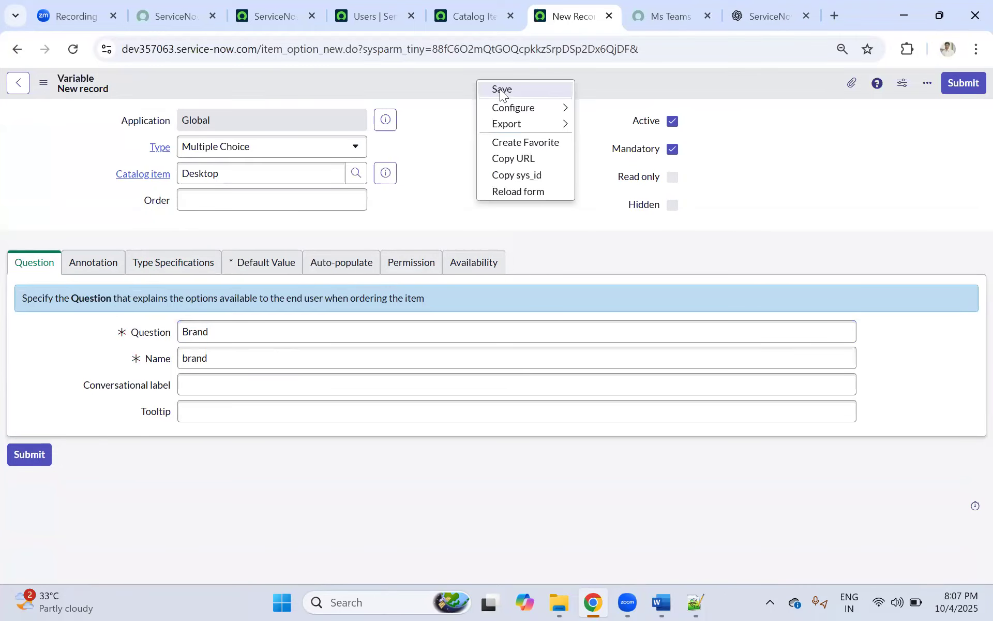
left_click(500, 90)
left_click(218, 368)
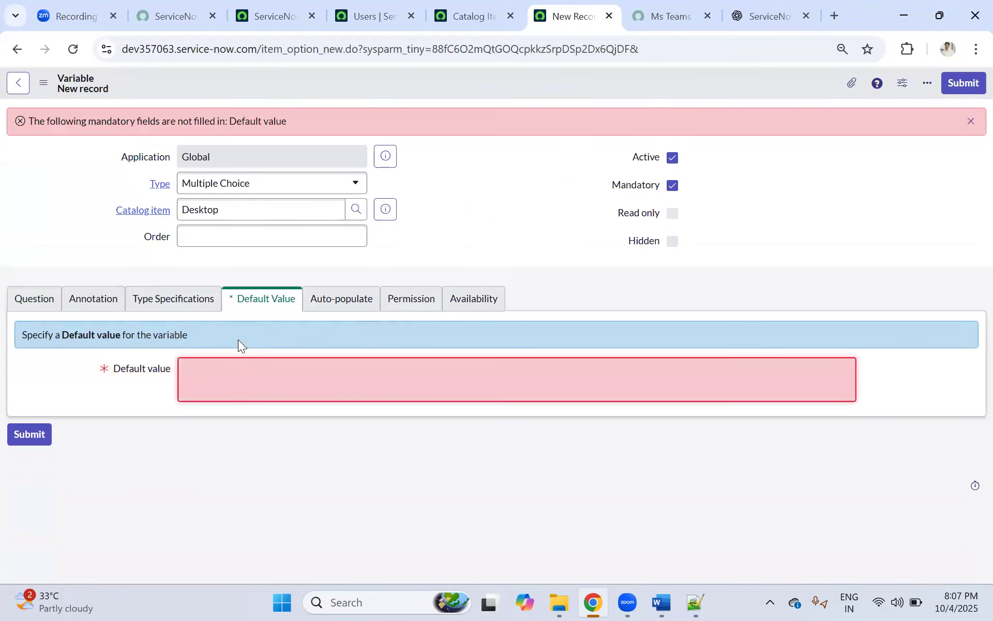
left_click(30, 306)
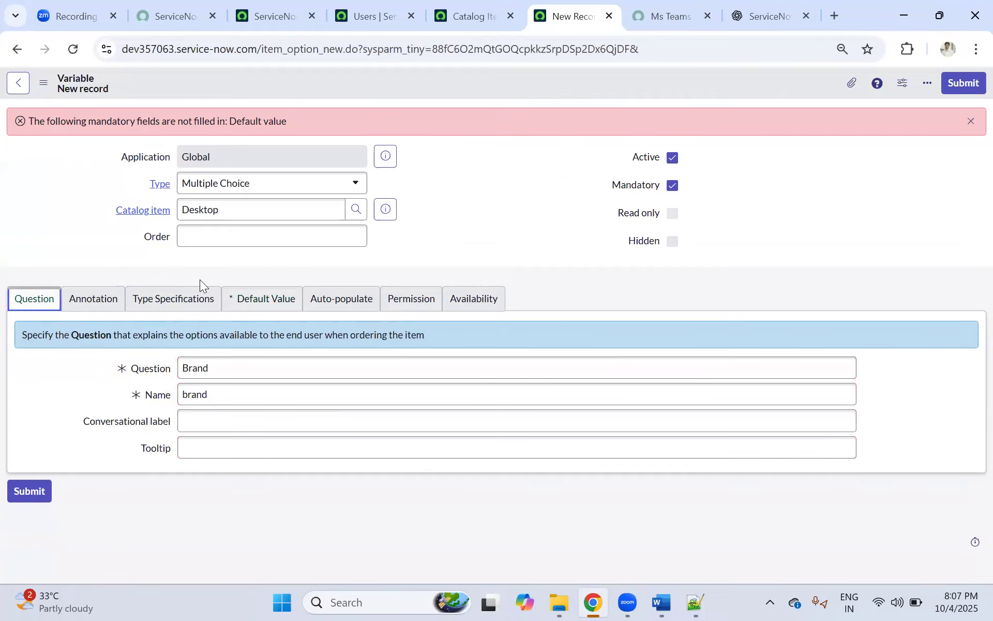
left_click(174, 298)
left_click(253, 305)
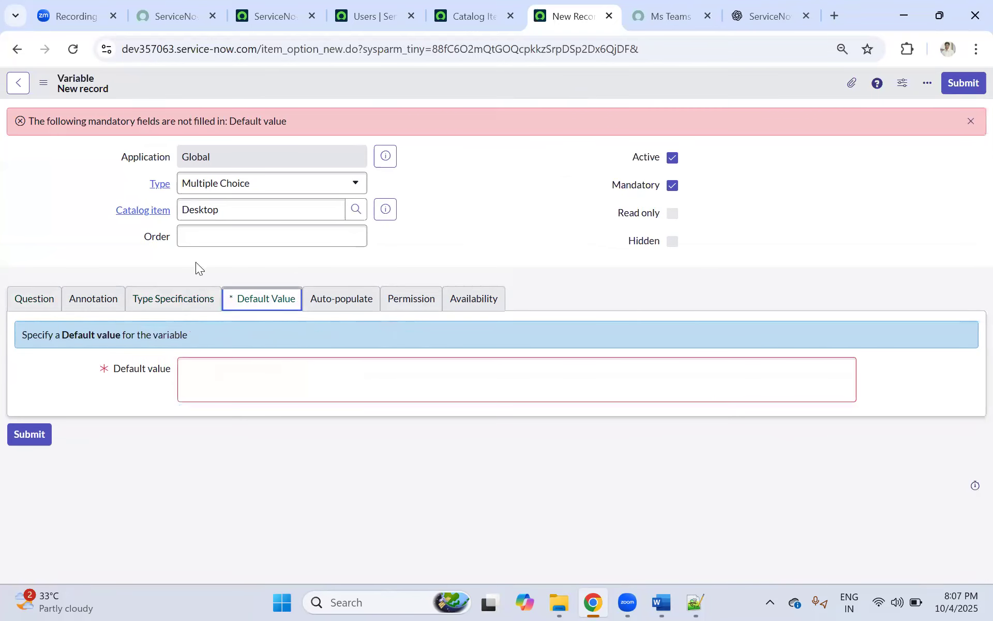
Review the available variable types and keep Multiple Choice selected for the Brand variable.
left_click(234, 186)
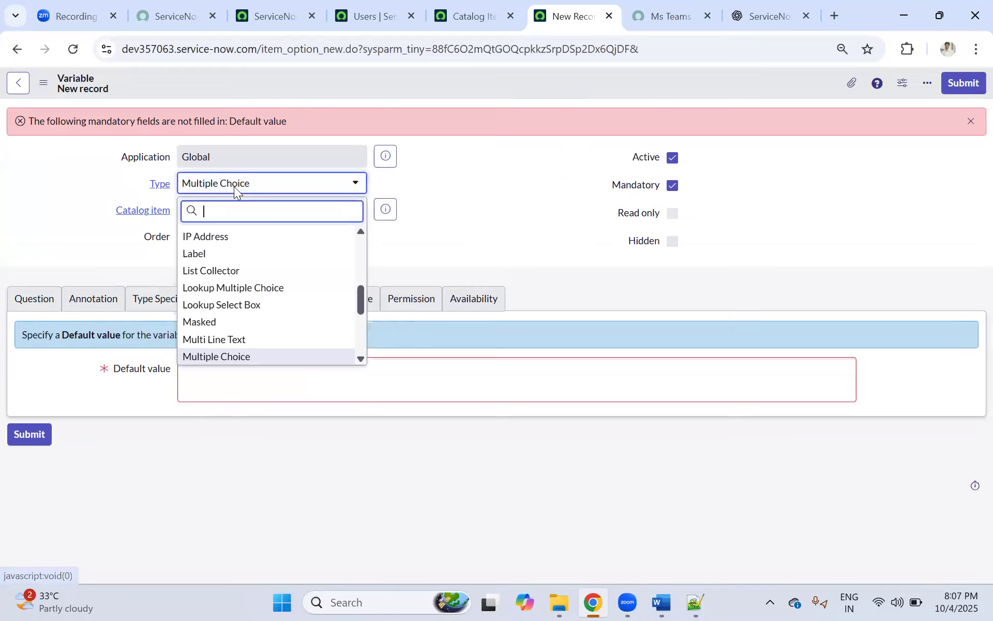
scroll(243, 274, "down", 2)
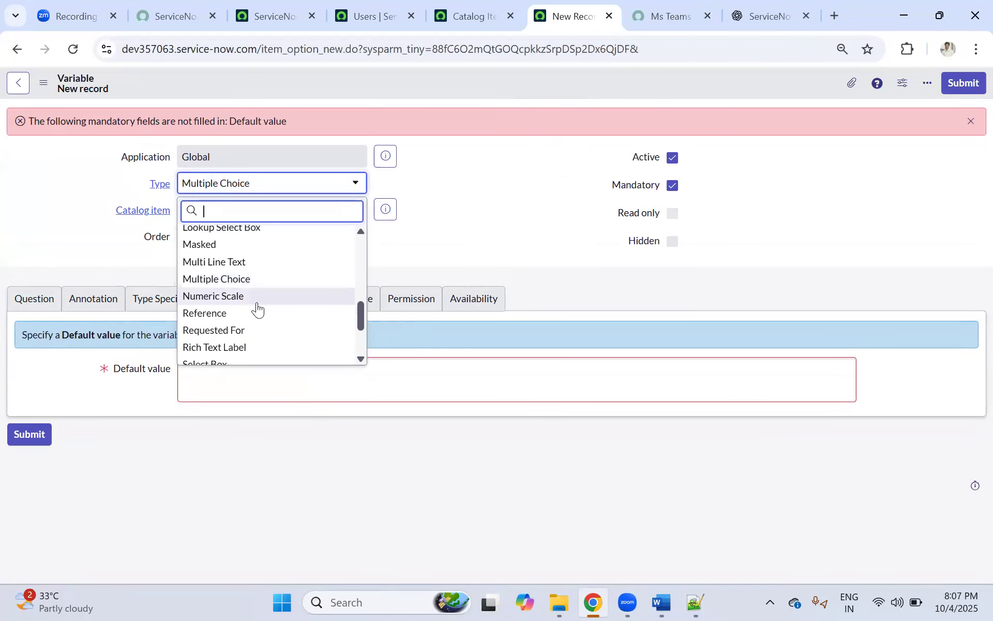
scroll(257, 310, "down", 2)
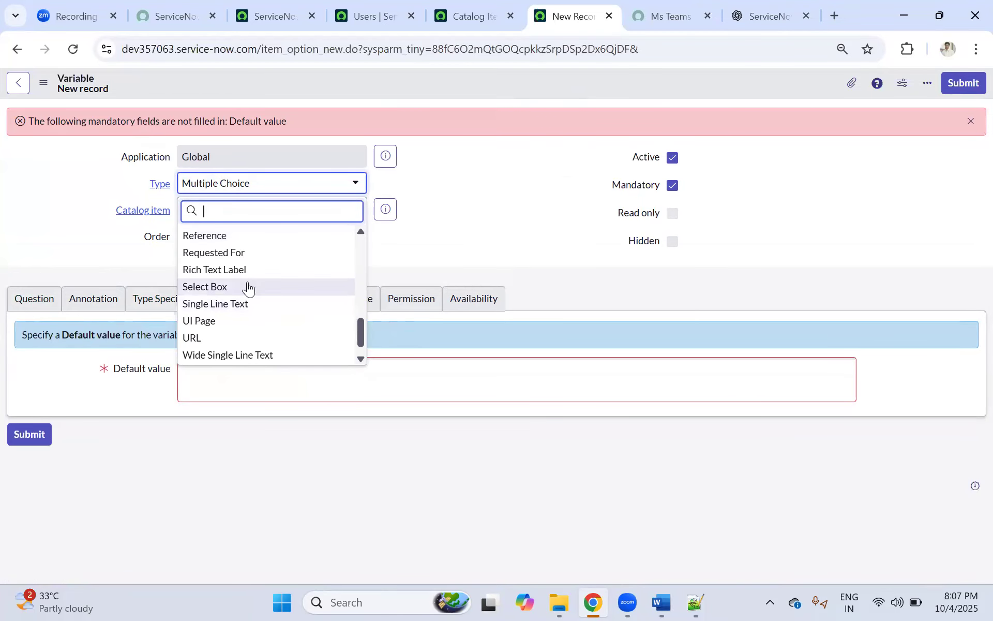
scroll(242, 316, "down", 1)
scroll(243, 315, "up", 2)
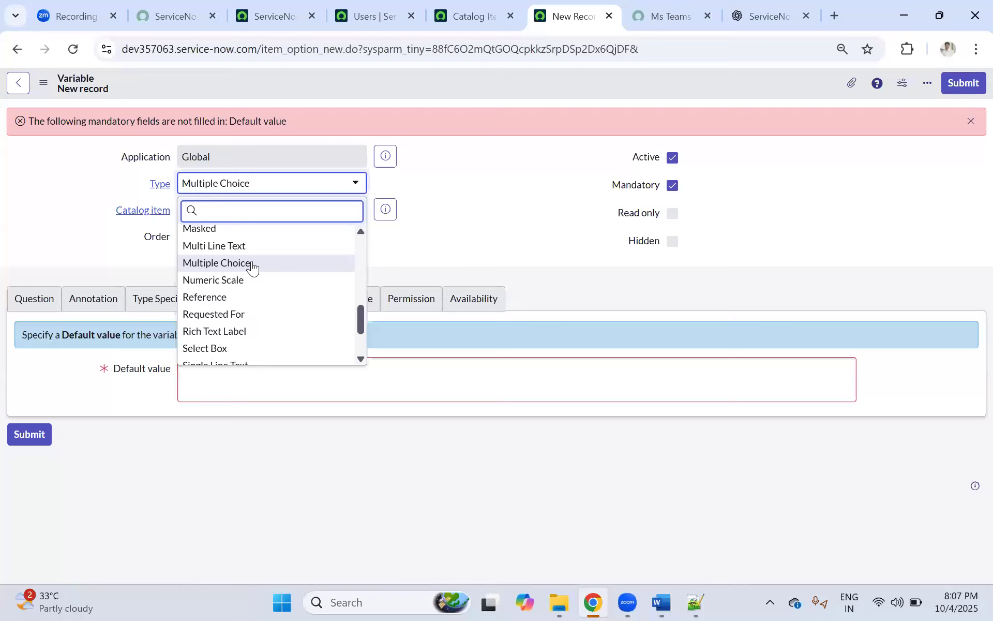
left_click(252, 264)
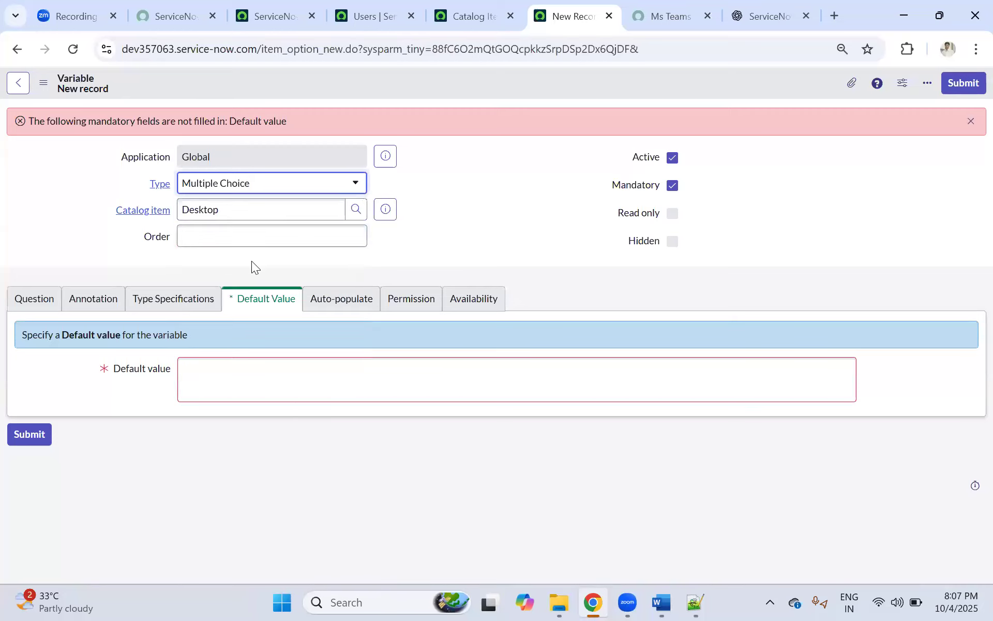
Change the Brand variable's type to List Collector and check its type specifications.
left_click(236, 185)
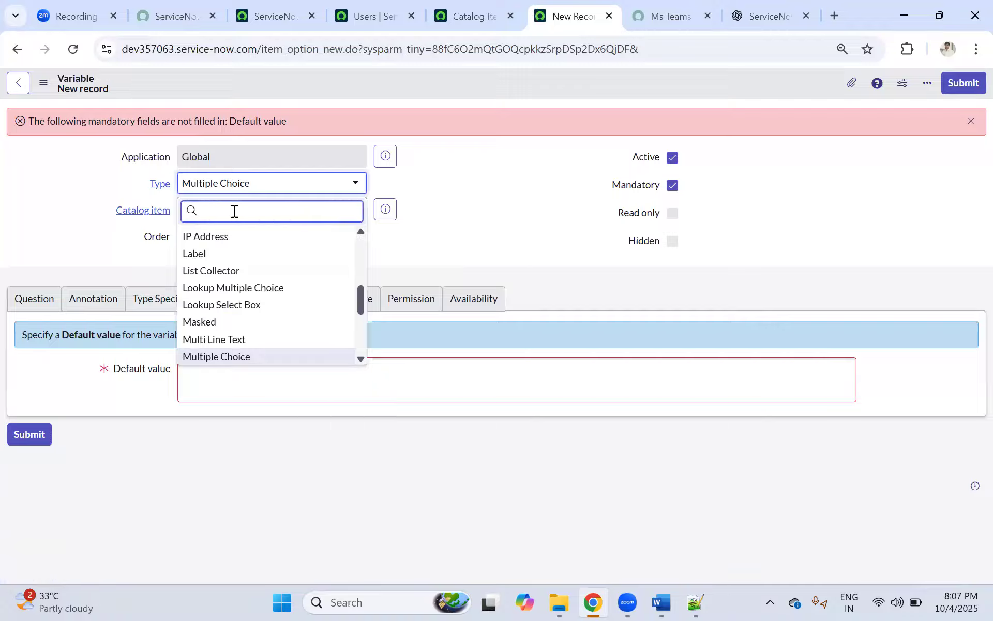
left_click(178, 275)
left_click(156, 298)
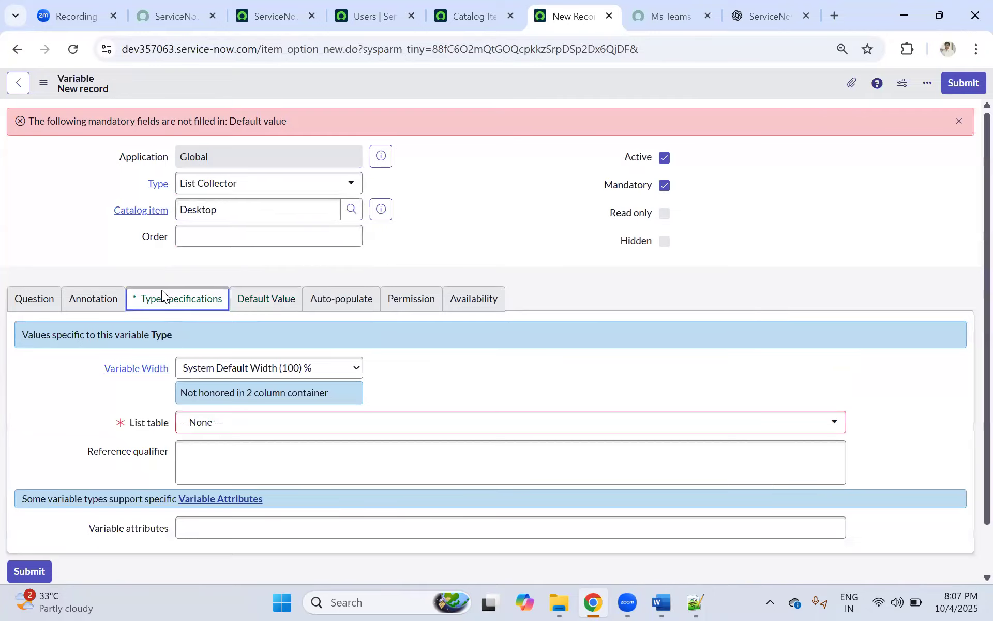
Browse the variable types, change the Brand variable to Lookup Select Box, and review its type specifications.
left_click(232, 189)
scroll(262, 325, "down", 3)
scroll(262, 324, "down", 2)
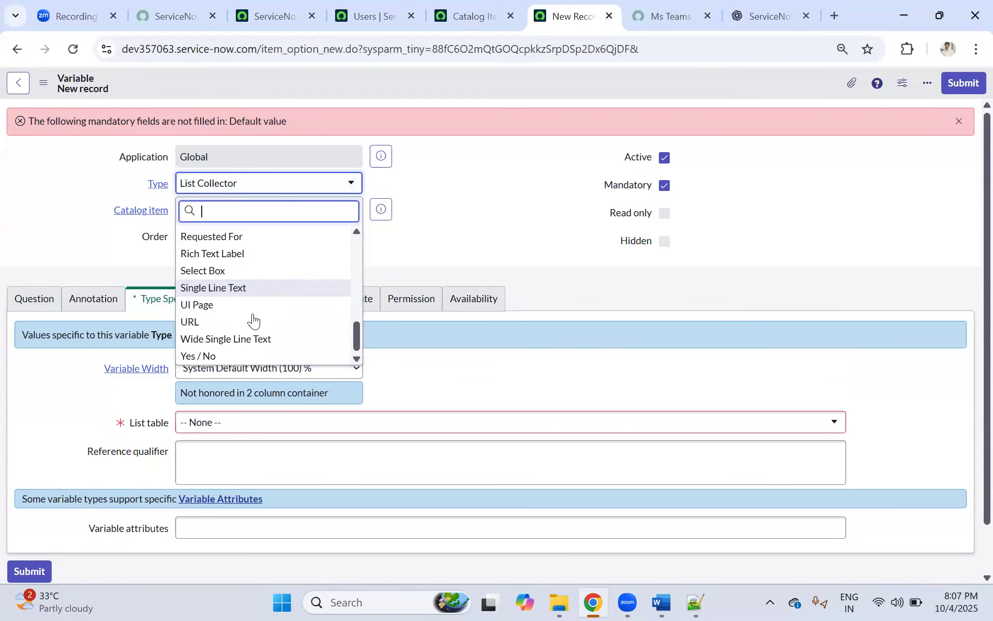
scroll(255, 319, "up", 5)
scroll(247, 264, "up", 1)
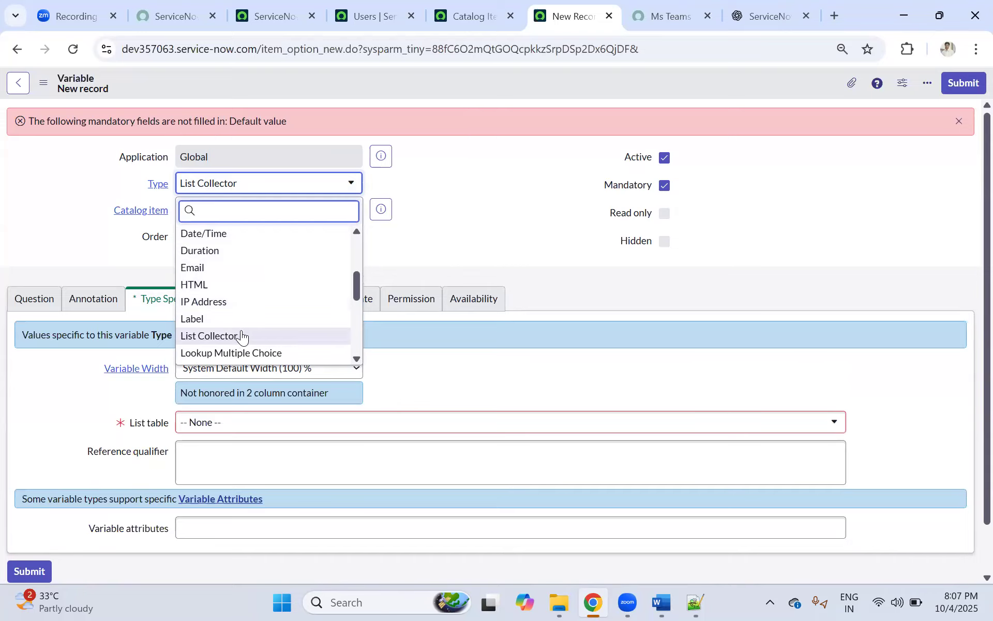
scroll(240, 331, "down", 3)
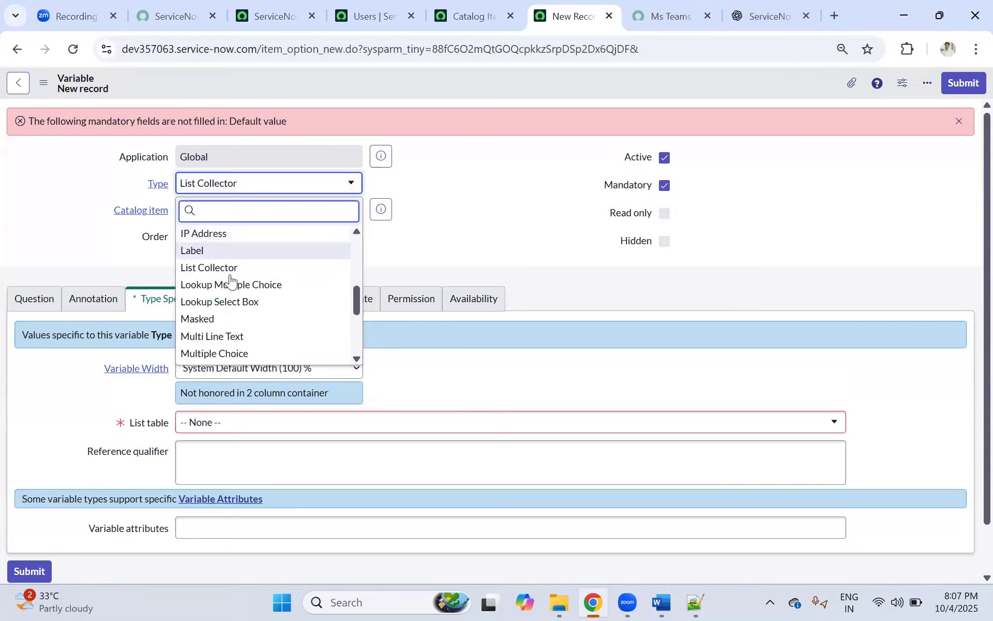
left_click(246, 302)
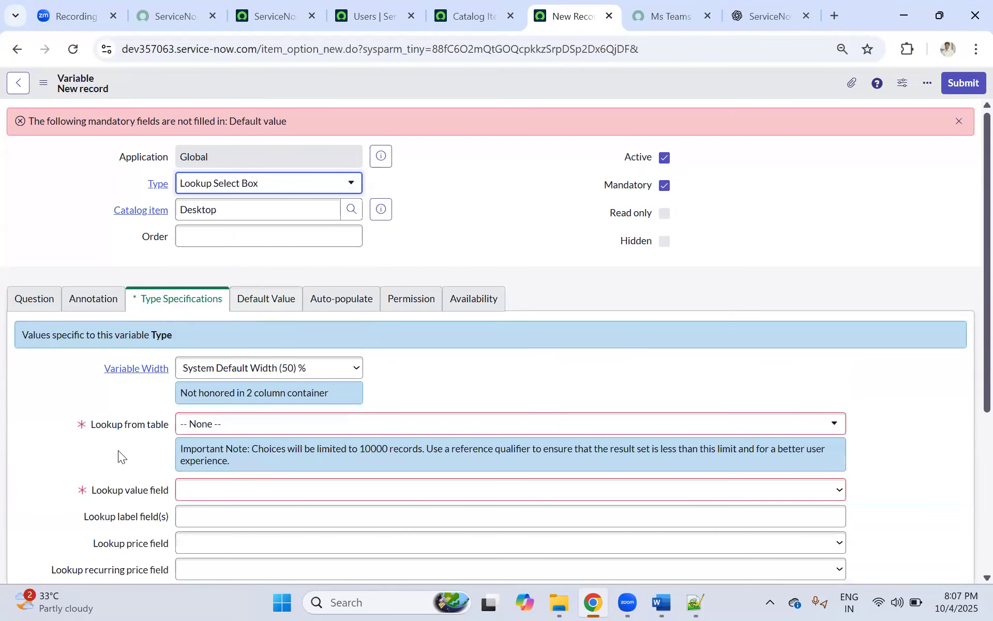
scroll(192, 419, "down", 3)
left_click(209, 358)
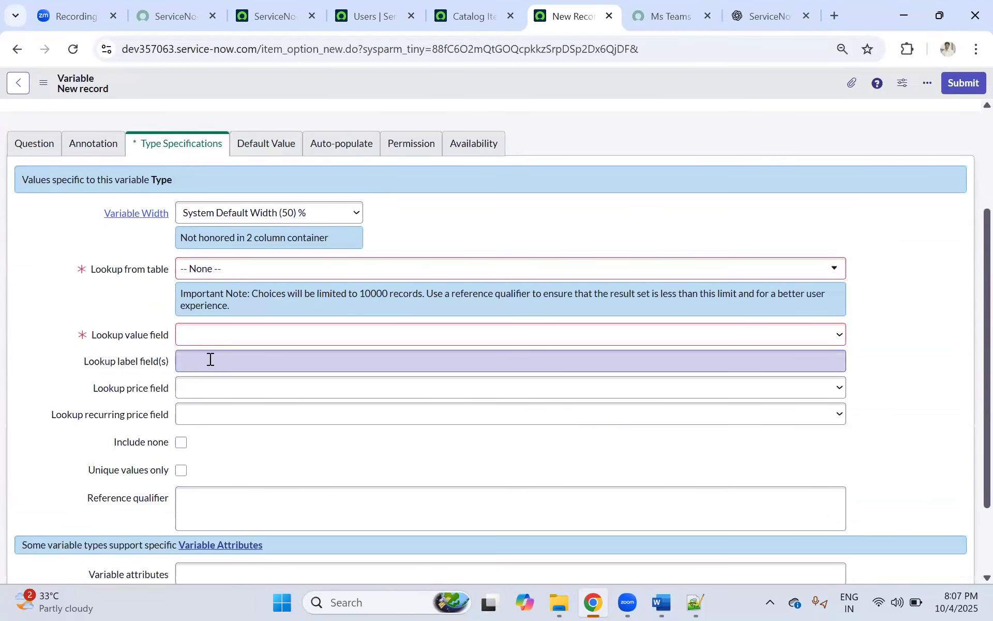
scroll(214, 202, "up", 3)
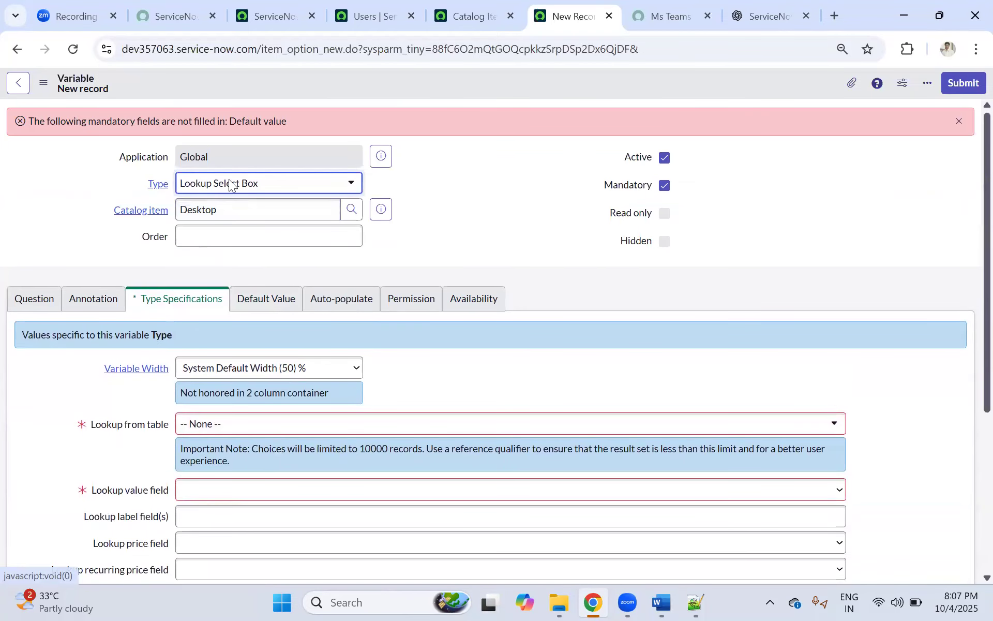
Change the Brand variable's type to CheckBox, check its question settings, and save the record.
left_click(230, 185)
scroll(212, 269, "up", 5)
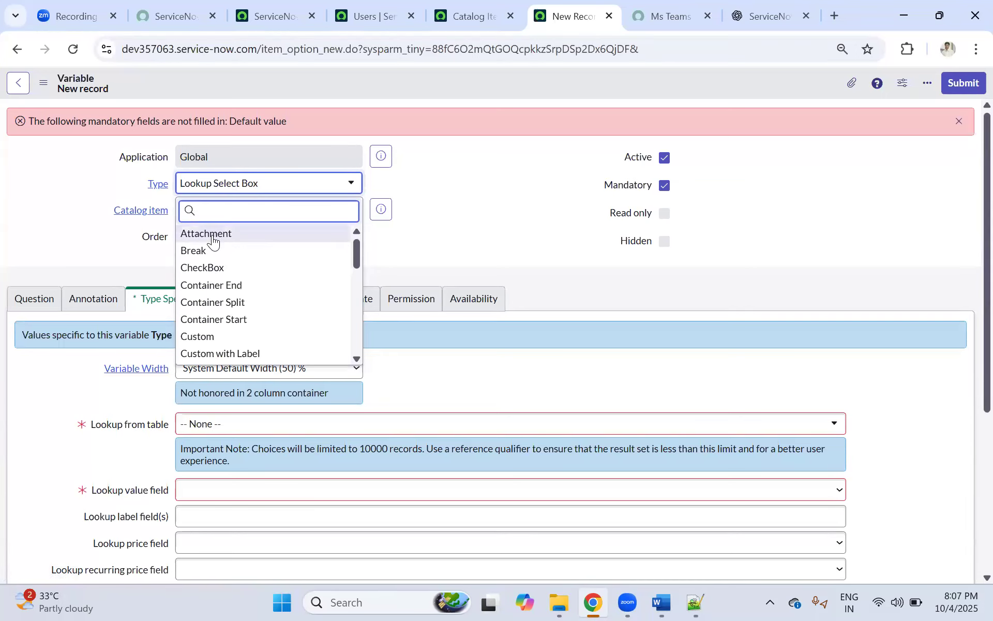
left_click(216, 268)
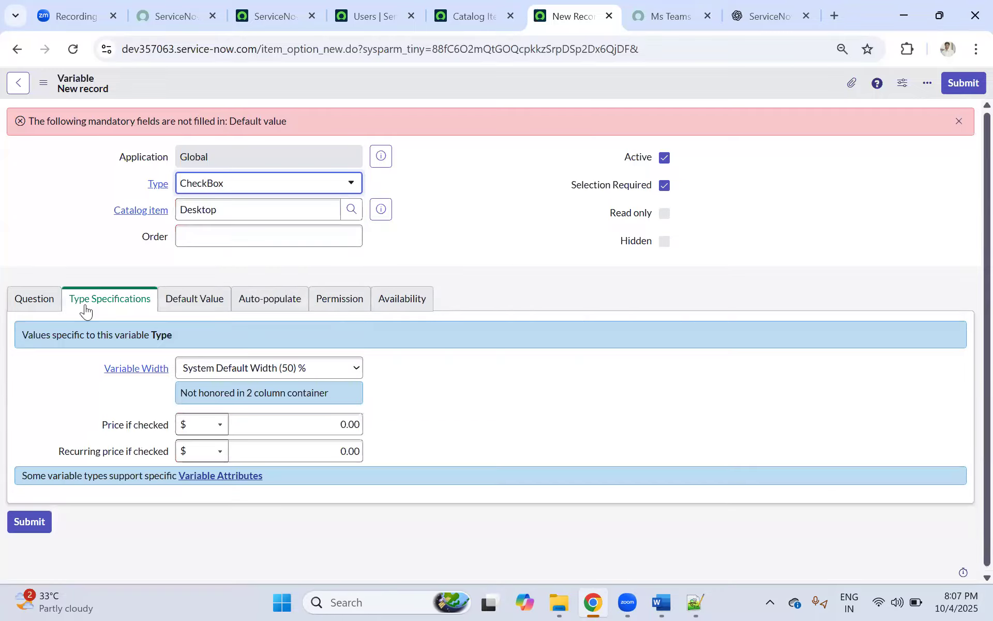
left_click(53, 302)
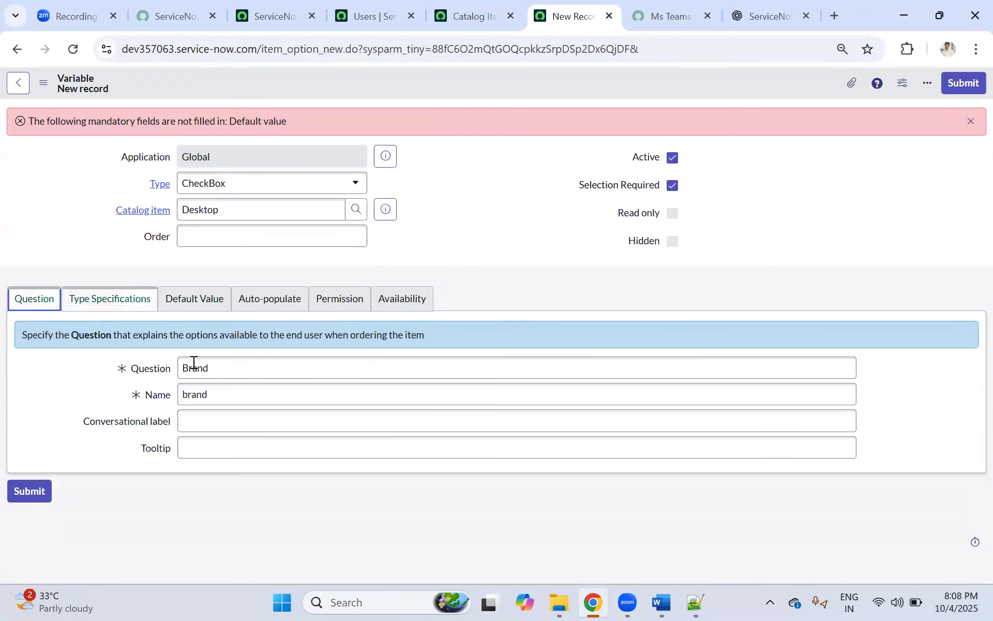
right_click(458, 91)
left_click(466, 95)
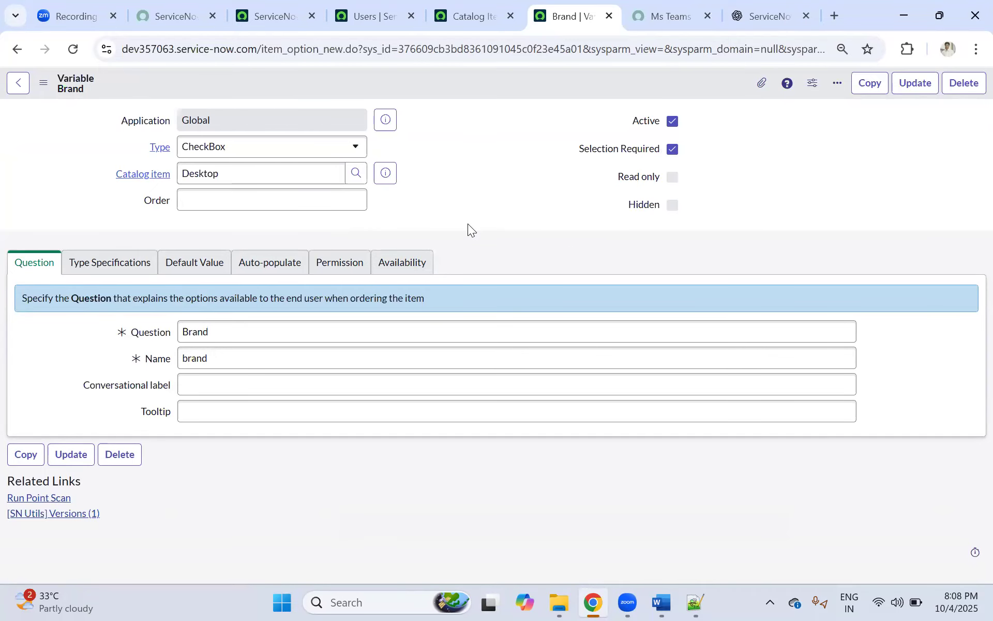
Review the saved Brand variable's type specifications, default value and availability settings.
left_click(115, 273)
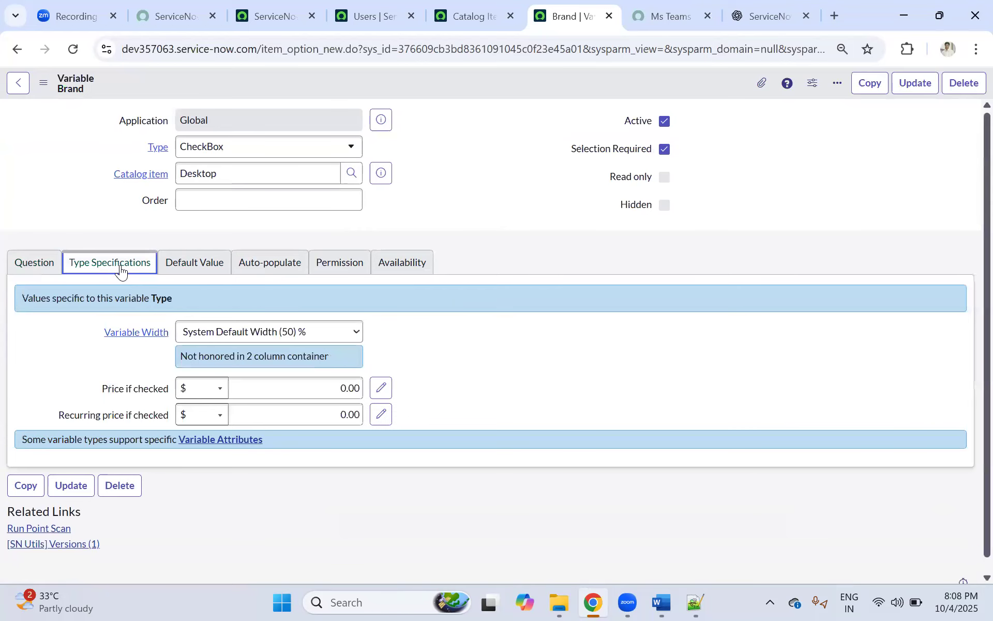
left_click(185, 268)
left_click(279, 262)
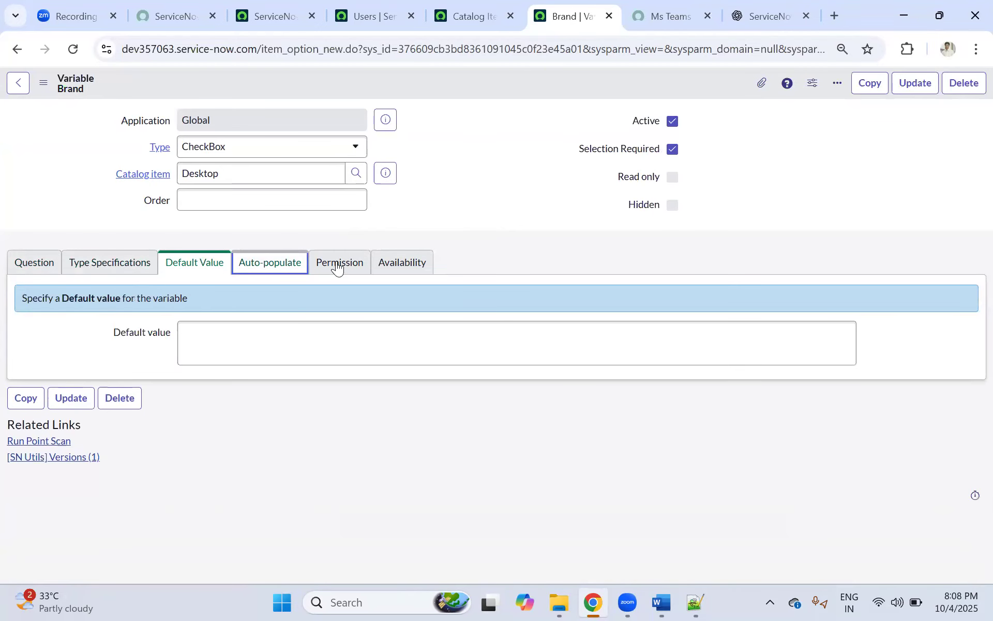
left_click(397, 264)
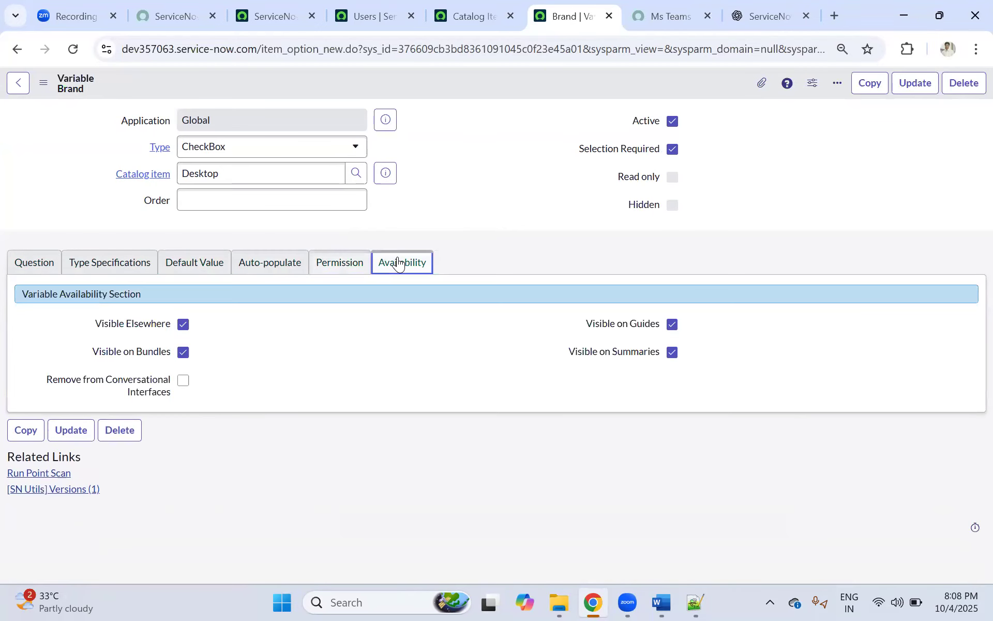
Leave the Ms Teams Access request in the service portal and open the Desktop item under Business Application.
left_click(662, 16)
left_click(291, 137)
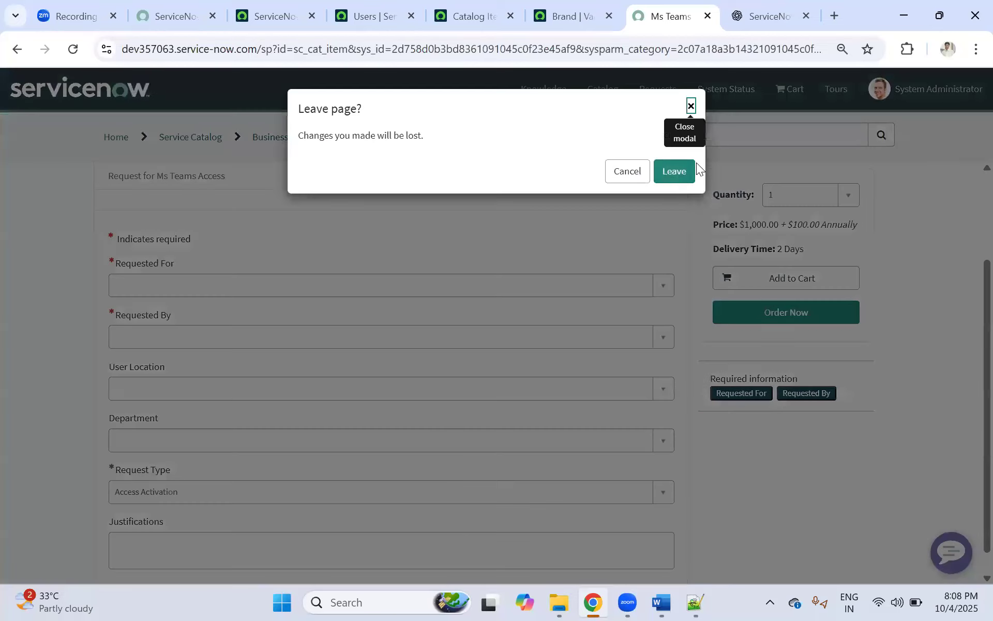
left_click(669, 171)
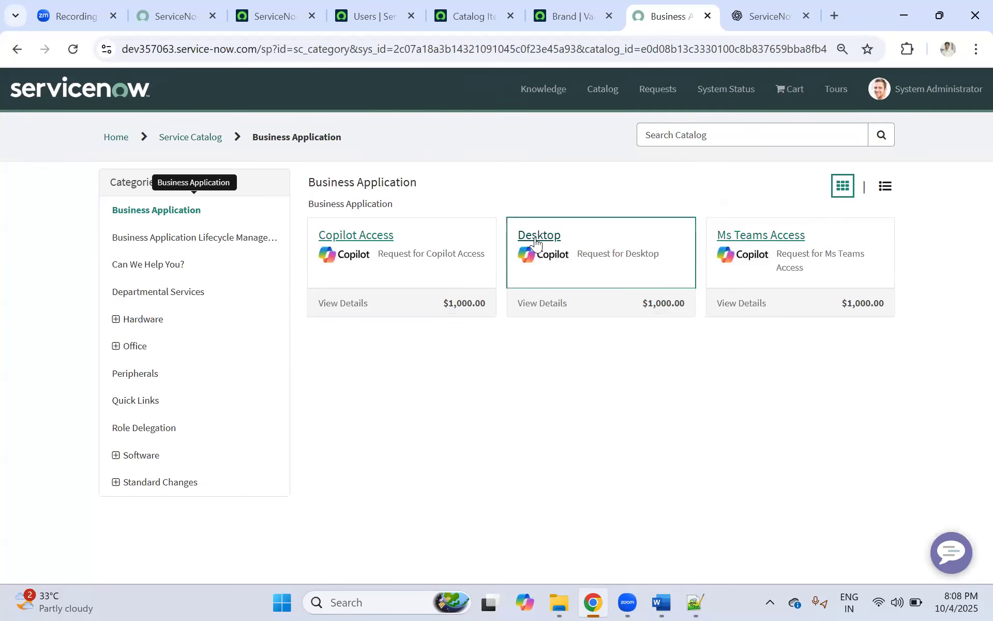
left_click(536, 242)
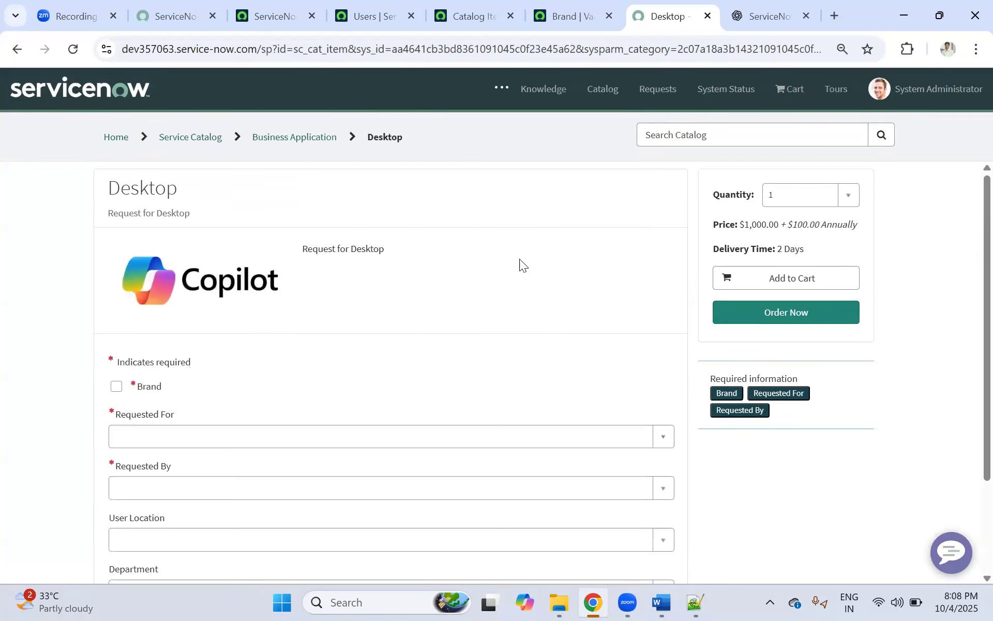
Test the Brand checkbox on the Desktop request form by toggling it on and off.
scroll(419, 280, "down", 3)
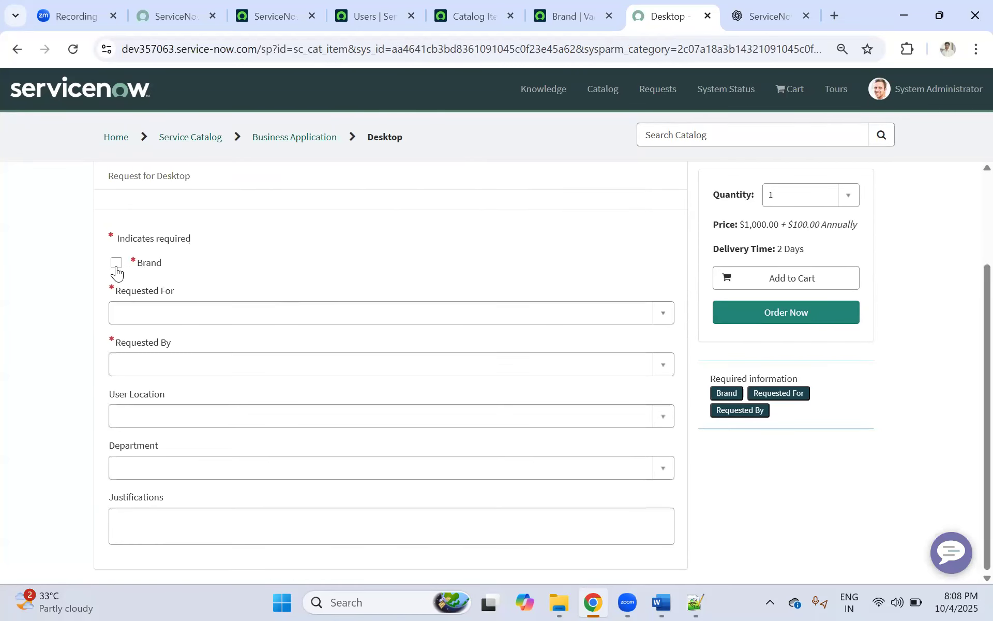
left_click(116, 264)
left_click(117, 265)
left_click(117, 263)
left_click(117, 263)
Return to the Brand variable record, change its type to Select Box, and save it.
left_click(588, 5)
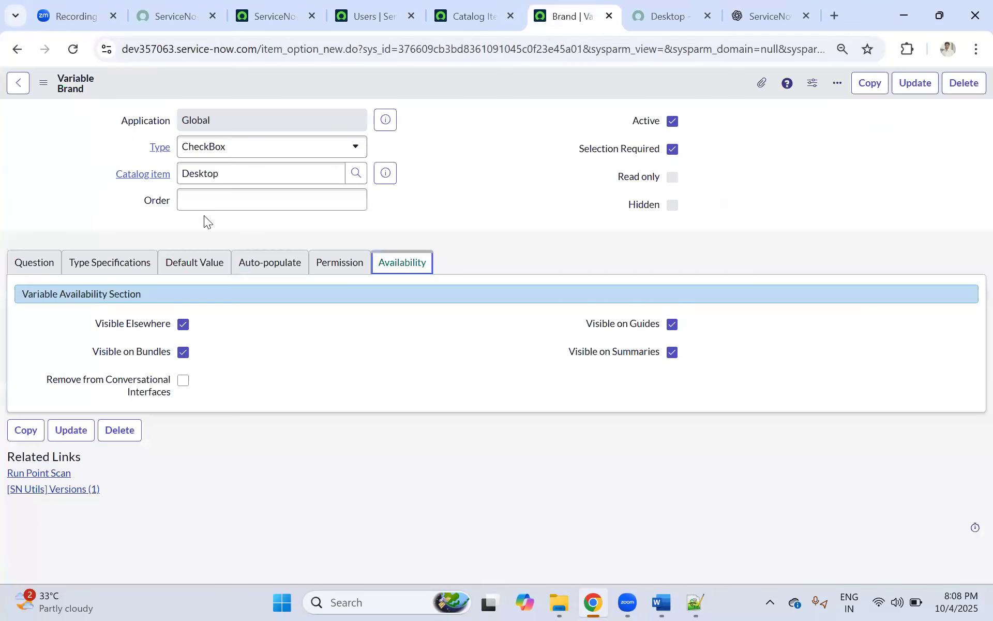
left_click(226, 146)
scroll(228, 288, "down", 6)
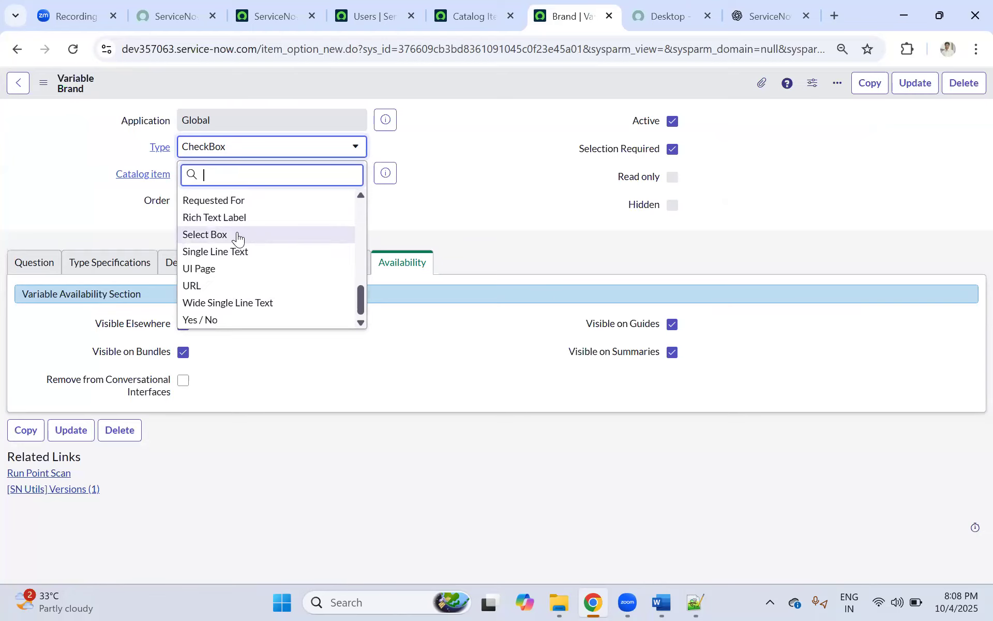
scroll(238, 236, "up", 3)
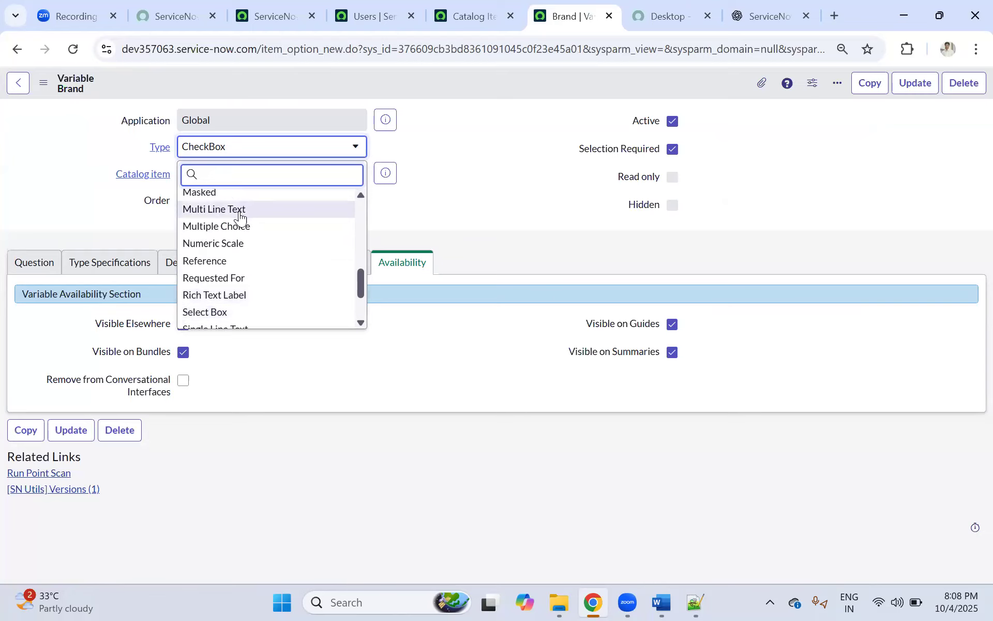
scroll(232, 266, "up", 3)
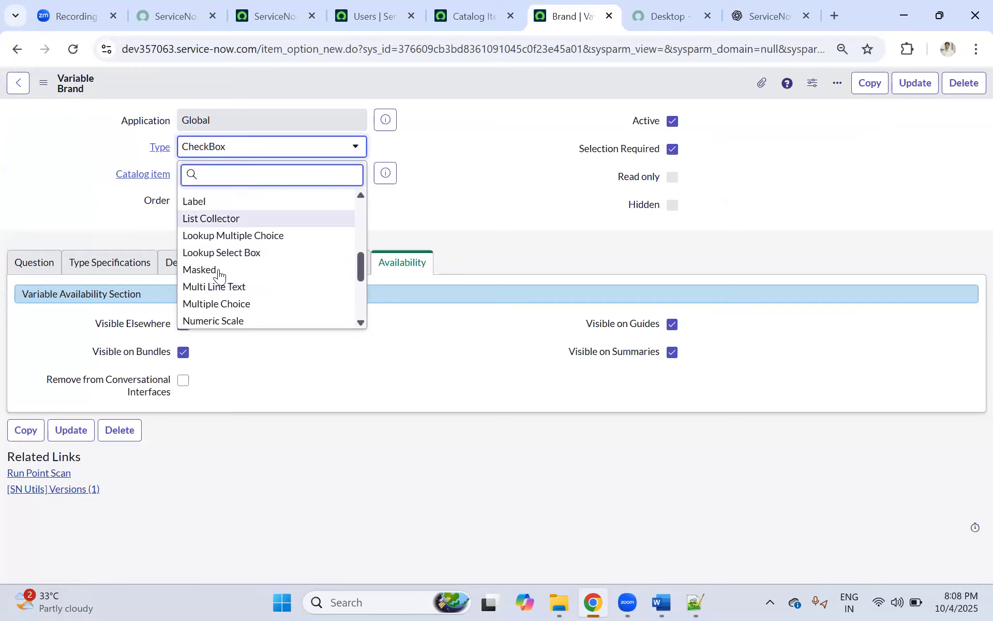
scroll(243, 248, "down", 3)
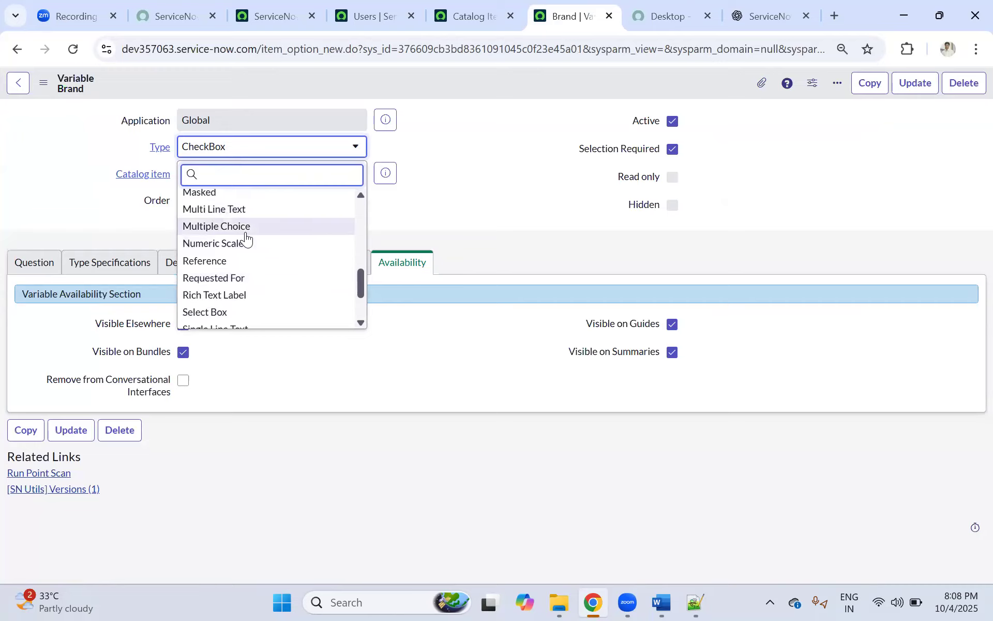
scroll(239, 247, "down", 3)
left_click(242, 236)
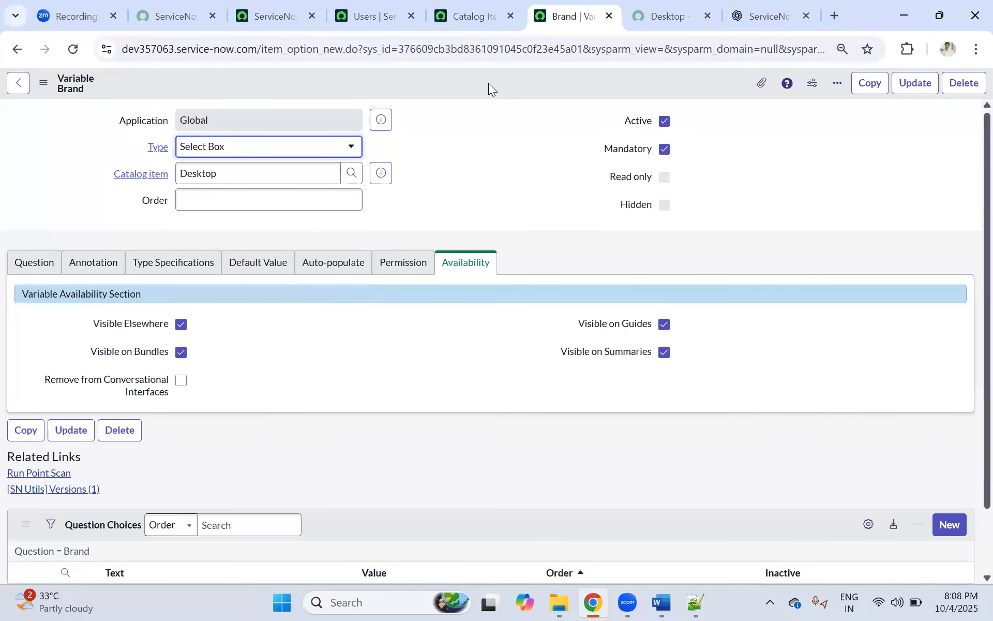
right_click(488, 83)
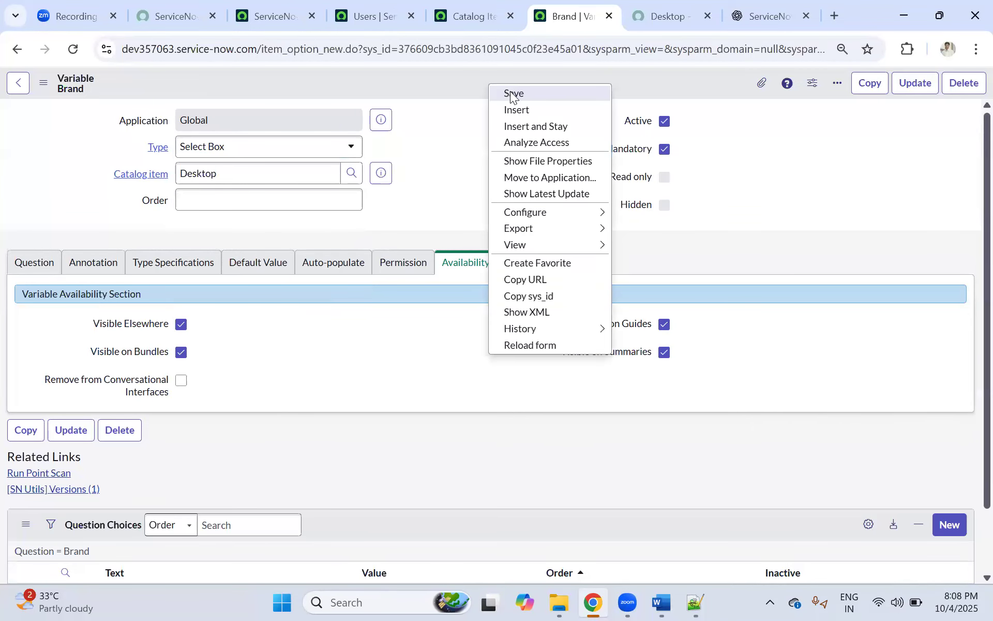
left_click(510, 93)
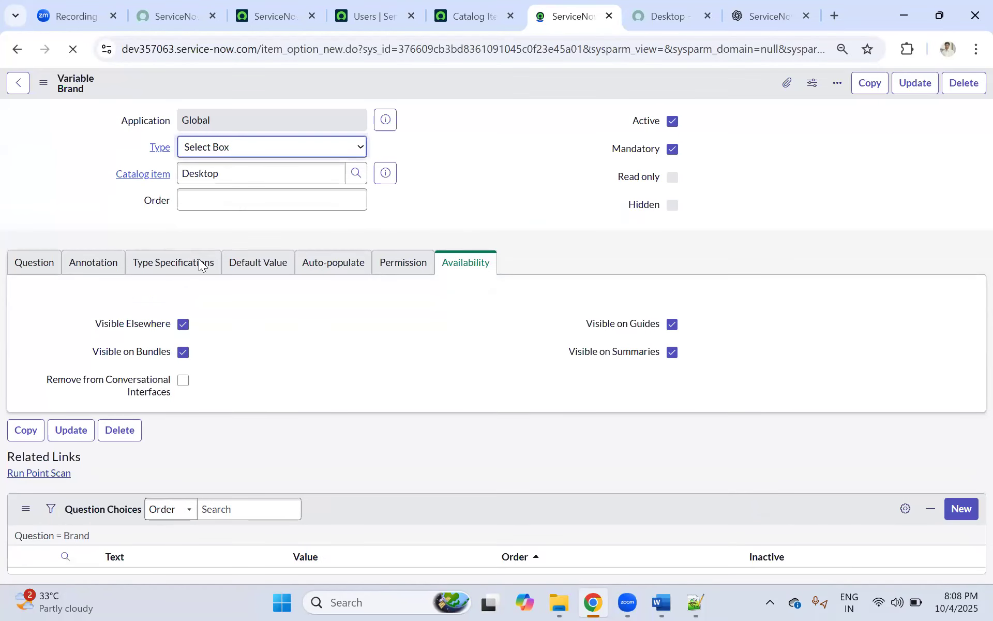
Add a question choice to the Brand variable with the text "IBM" and value "ibm", and save the row.
left_click(37, 264)
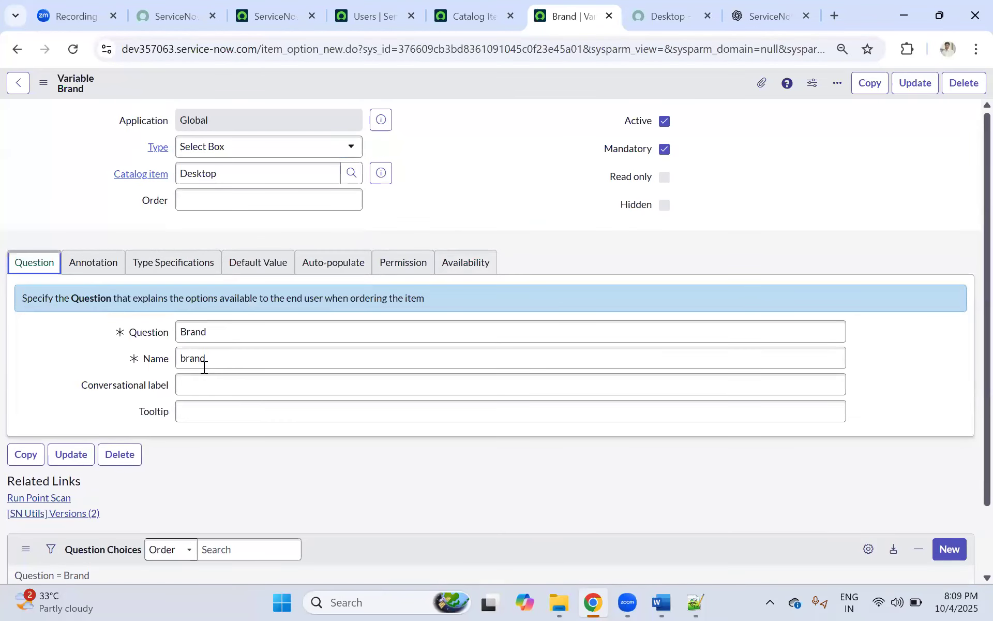
scroll(203, 367, "down", 2)
left_click(136, 519)
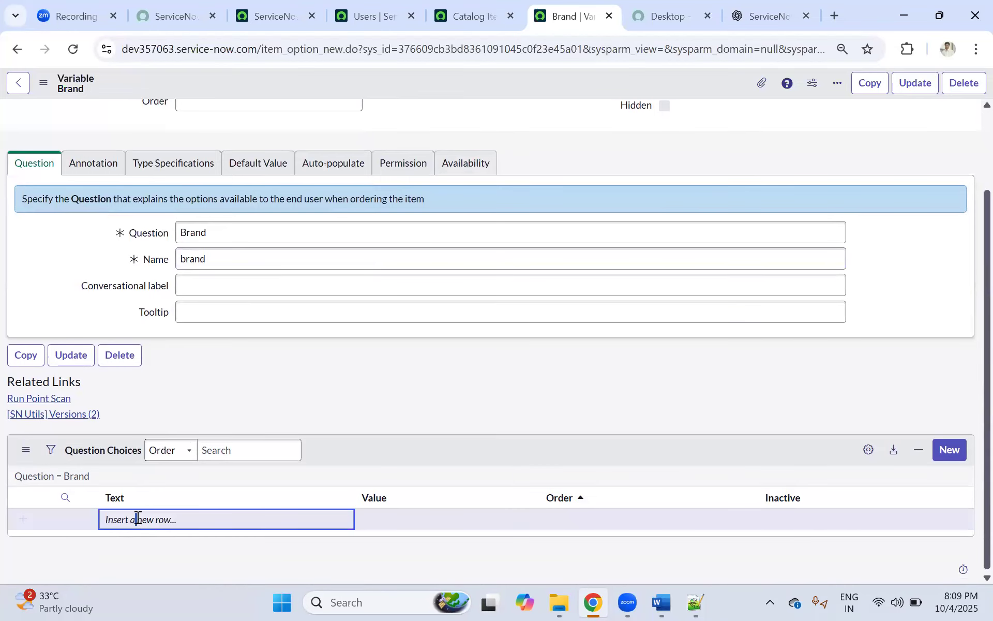
left_click(157, 519)
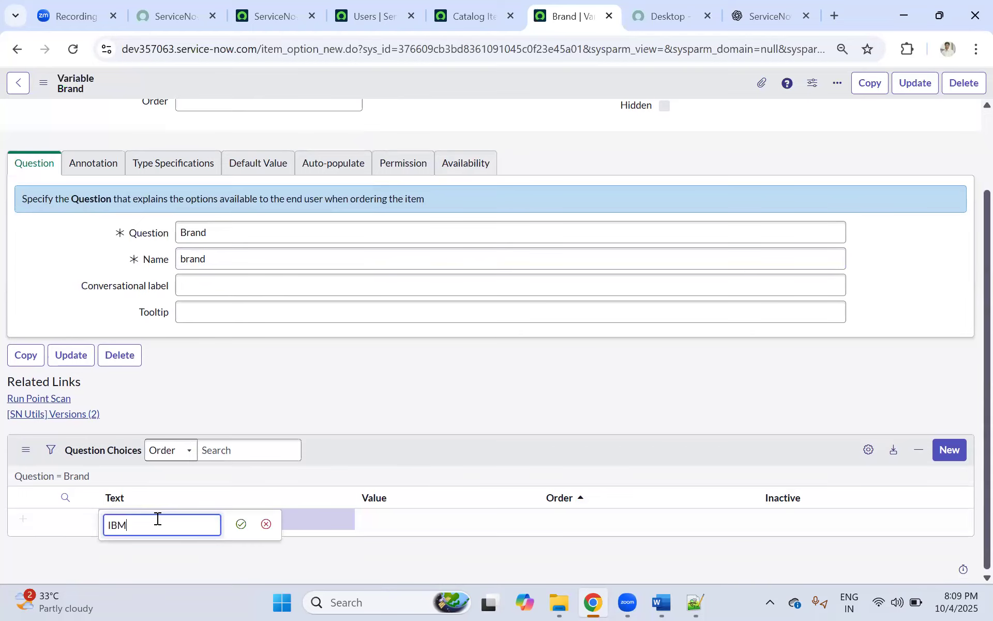
left_click(240, 523)
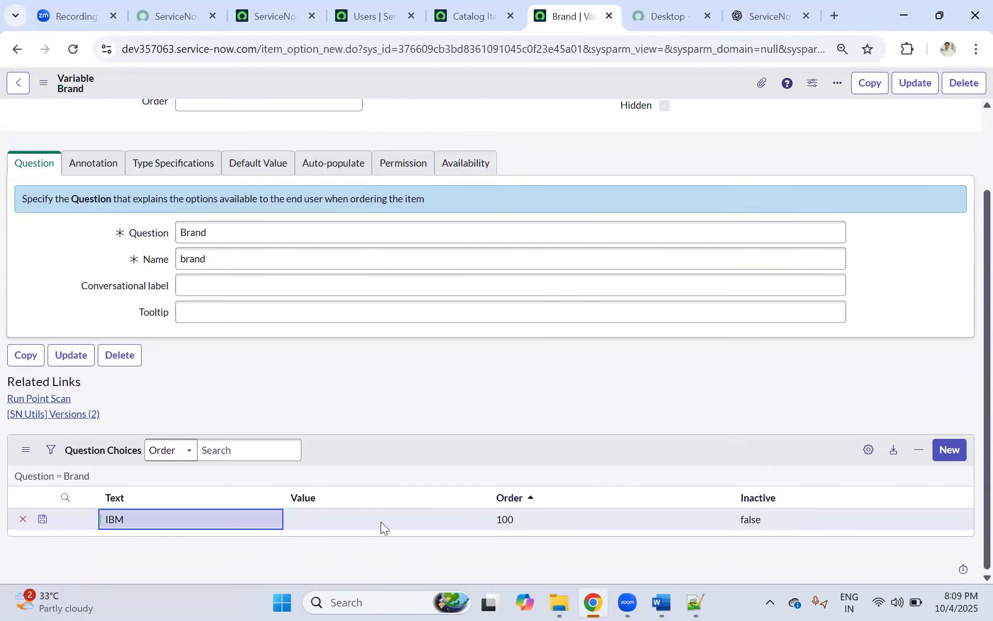
double_click(381, 516)
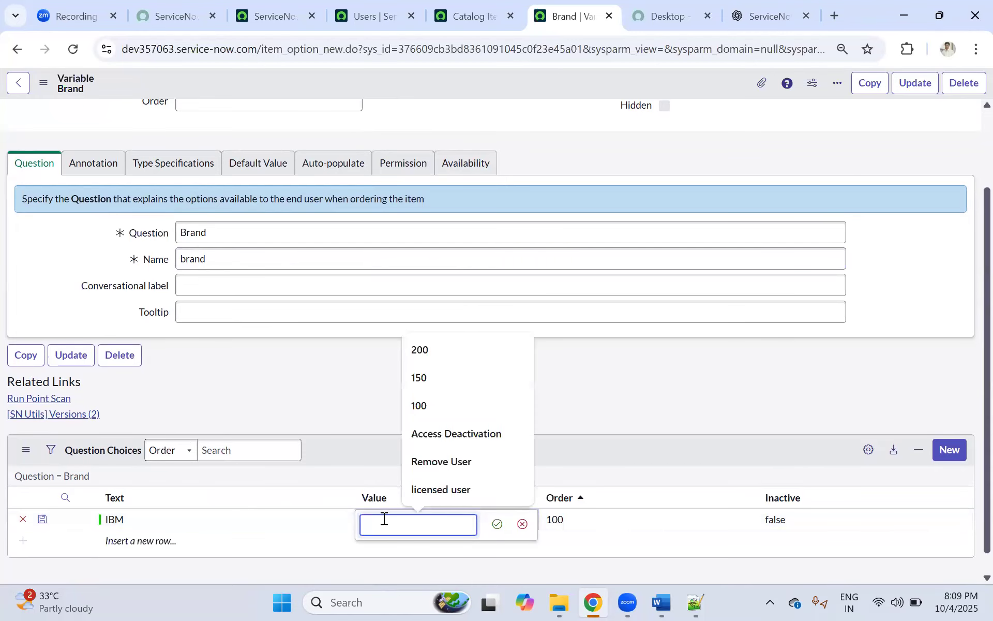
type("ibm")
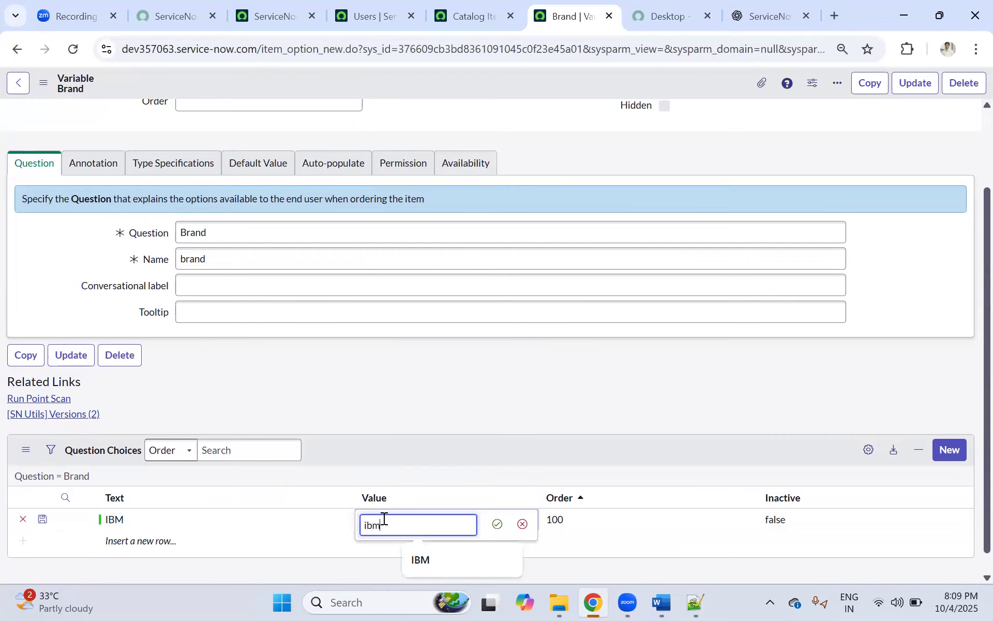
left_click(497, 524)
left_click(43, 519)
Add a question choice to the Brand variable with the text "Lenova" and value "lenova".
left_click(148, 543)
double_click(147, 540)
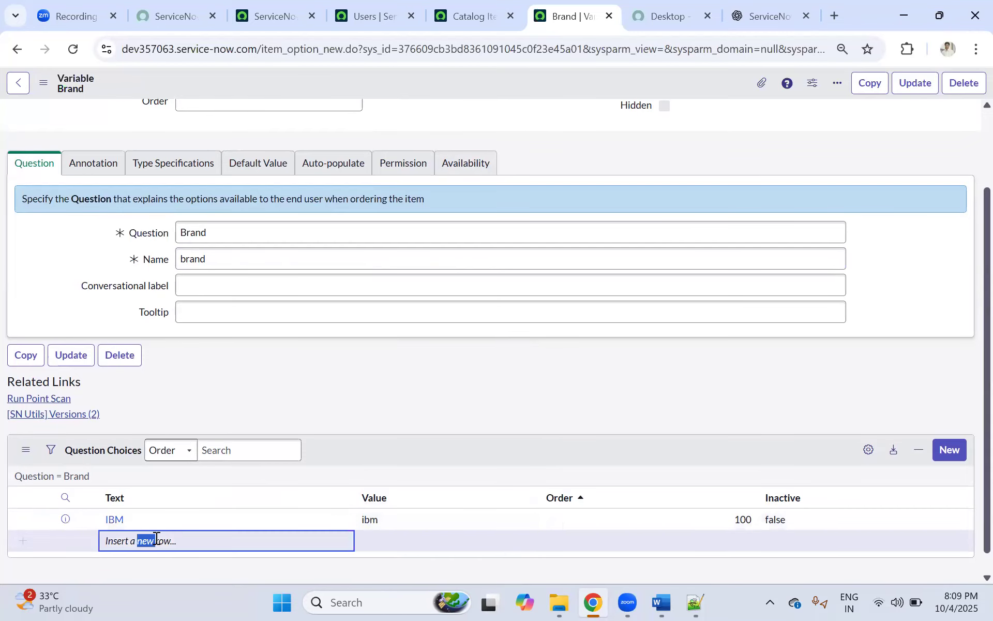
type("len")
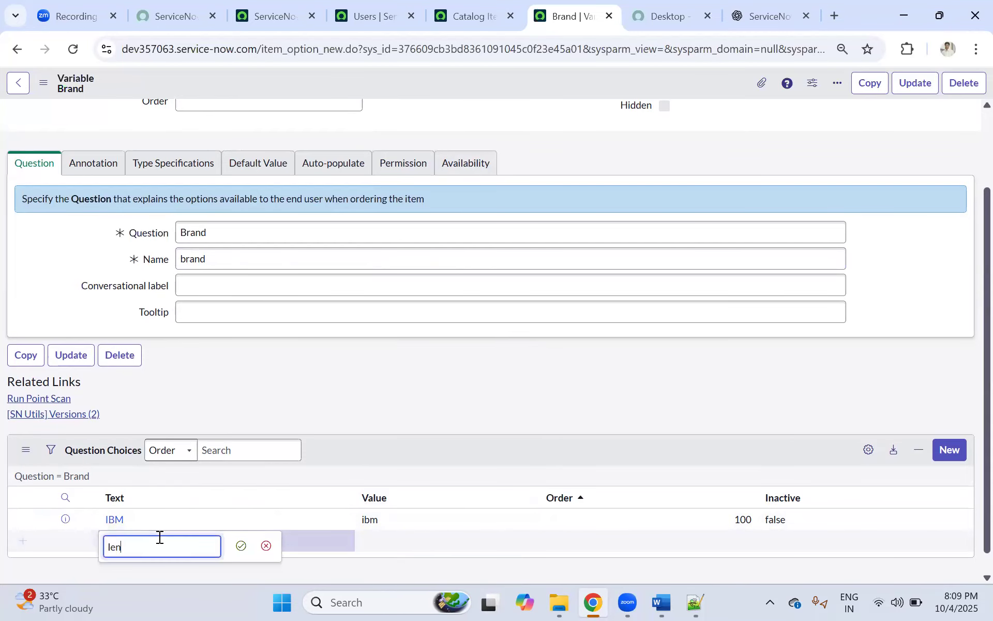
type("Lenova")
key("Tab")
key("Return")
double_click(382, 532)
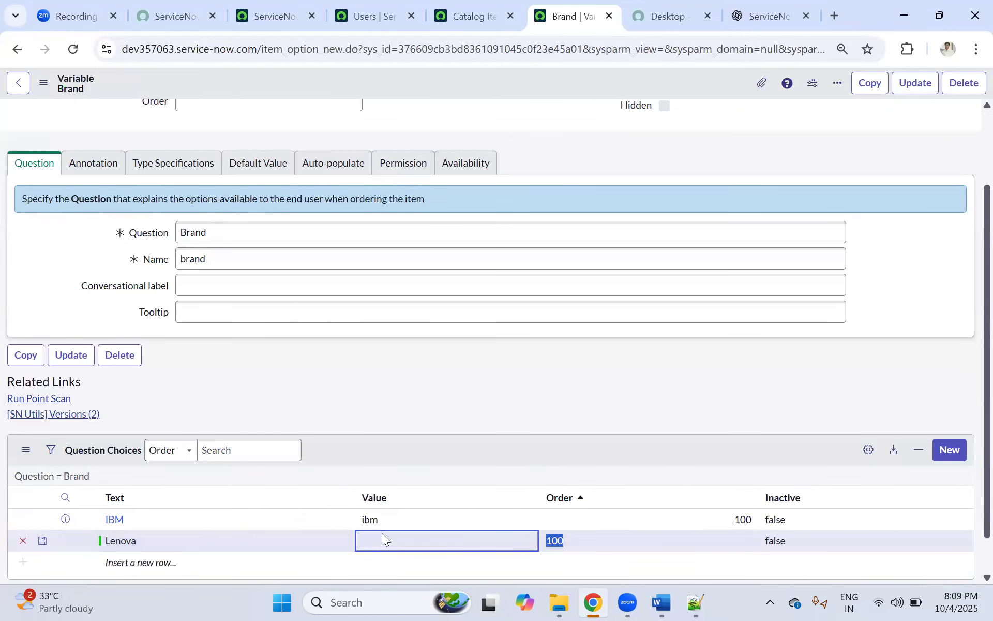
type("leno")
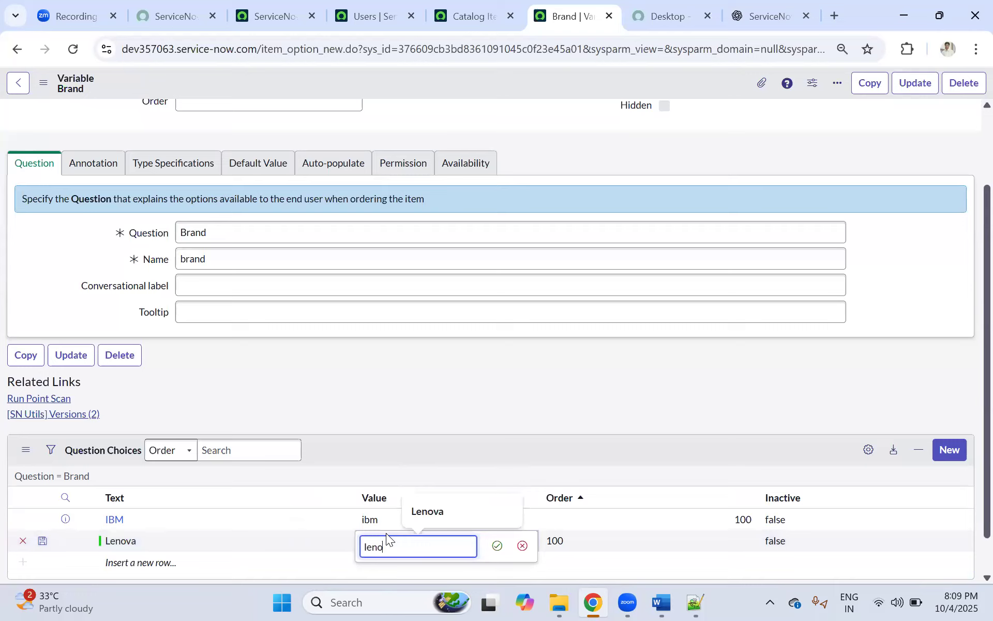
type("va")
left_click(497, 545)
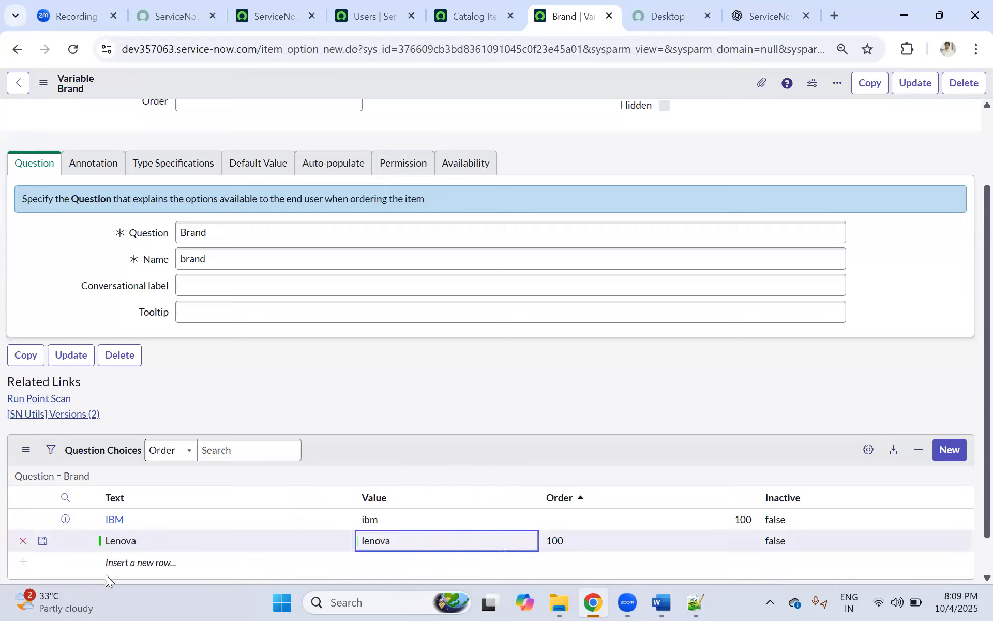
Add another question choice to the Brand variable with the text "Apple" and value "apple", and save the row.
double_click(147, 562)
type("Apple")
key("Tab")
type("app")
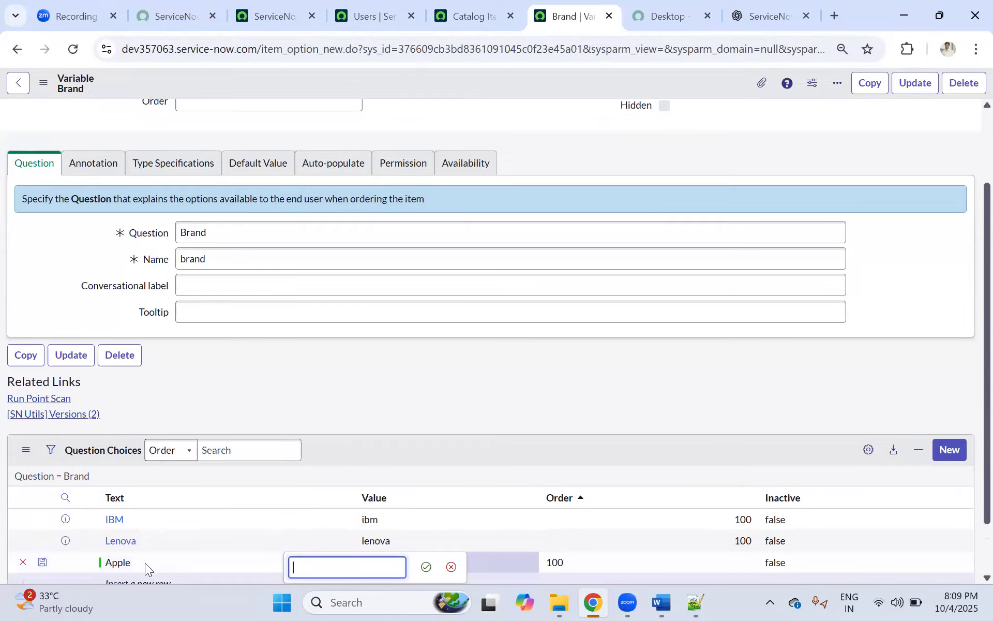
type("ly")
key("BackSpace")
type("e")
key("Tab")
key("Return")
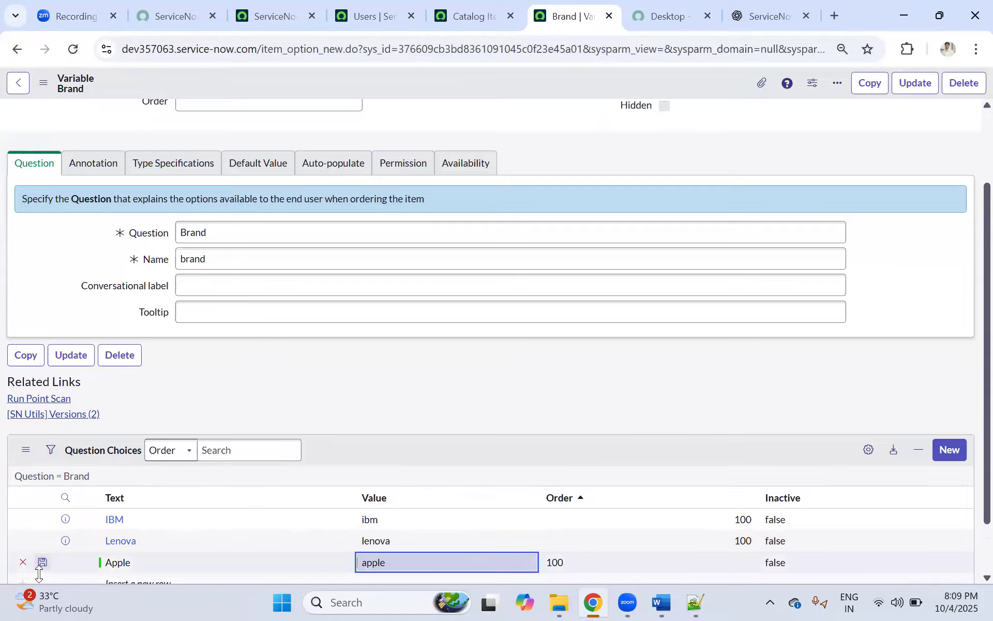
left_click(39, 567)
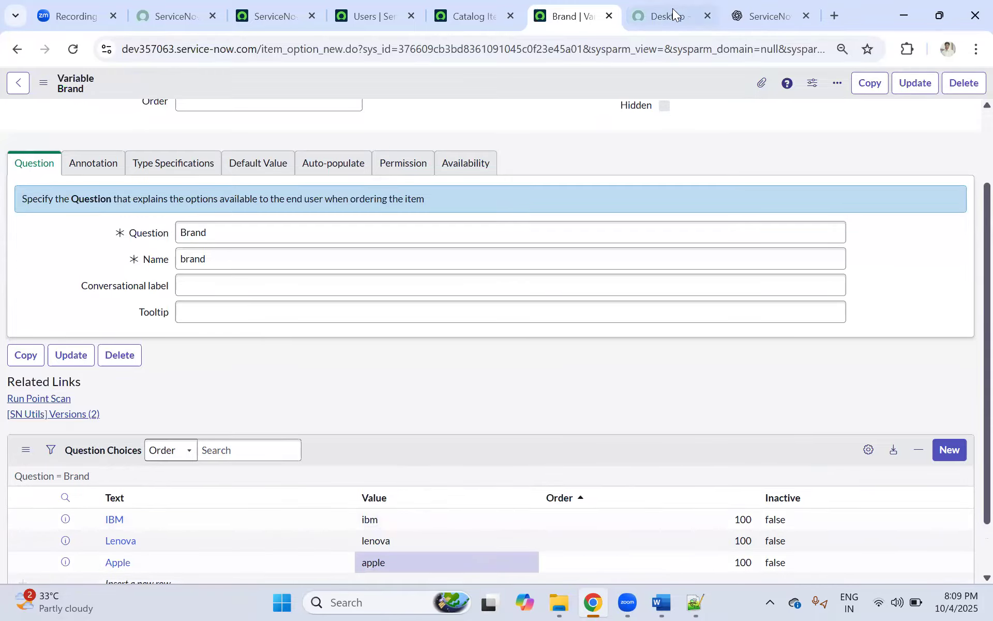
Reload the Desktop request form in the service portal and check the Brand select box.
left_click(670, 15)
left_click(73, 49)
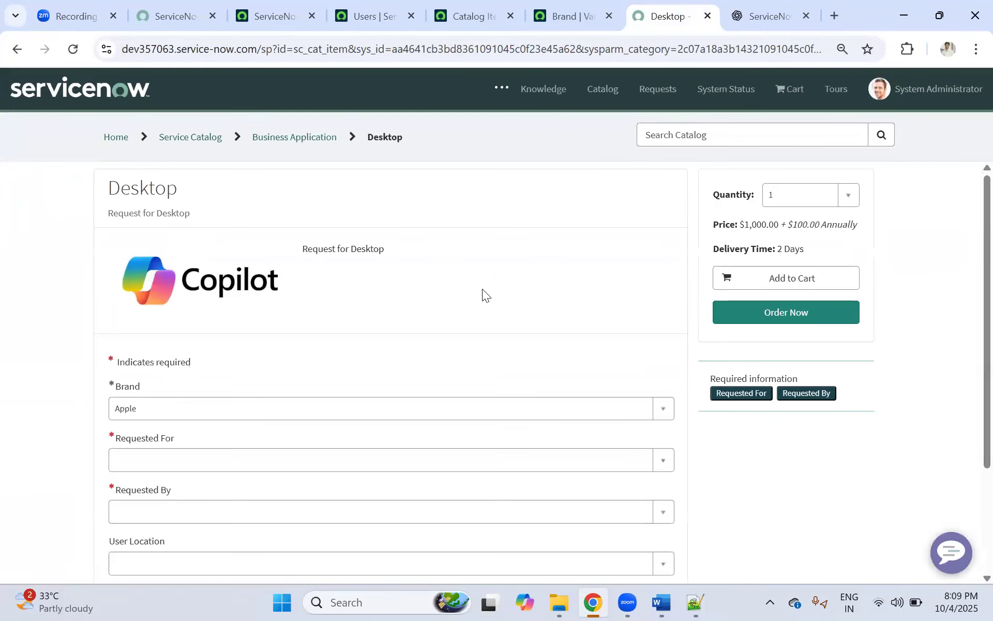
scroll(470, 290, "down", 3)
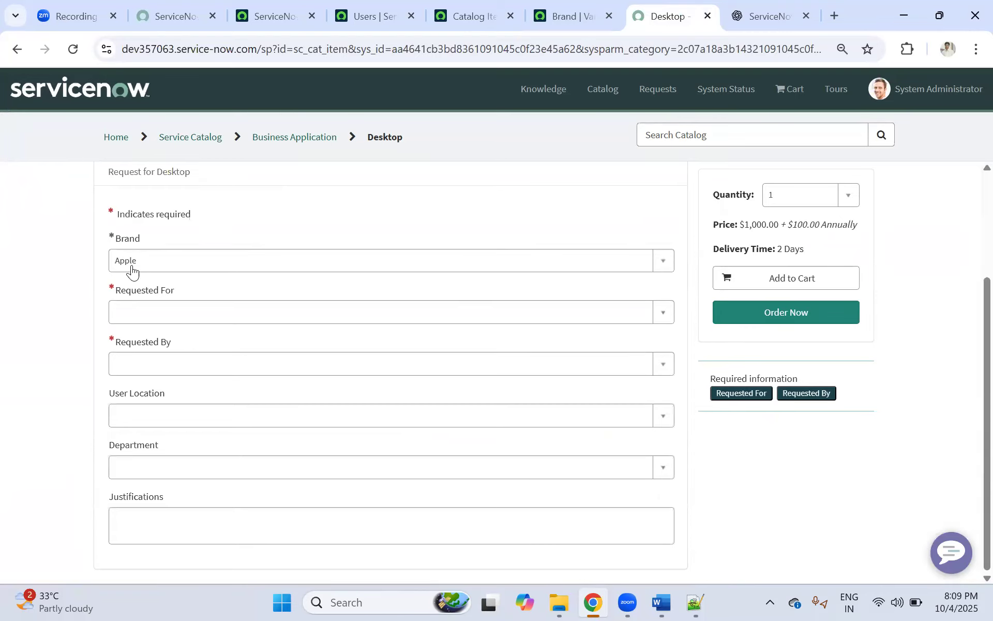
Return to the Brand variable record, set its order to 100, and save it.
left_click(563, 15)
scroll(255, 286, "up", 3)
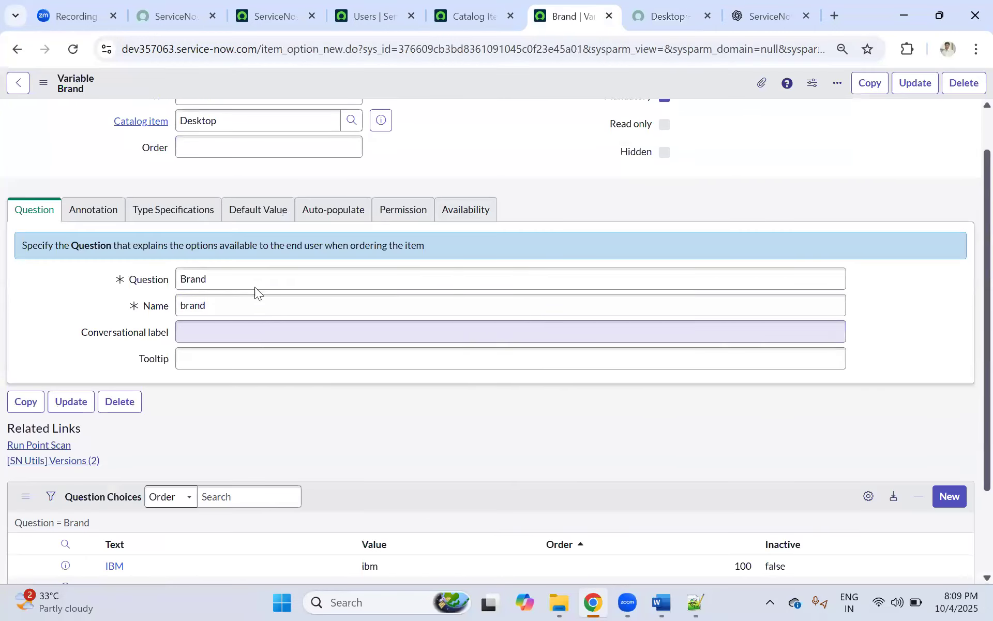
left_click(262, 207)
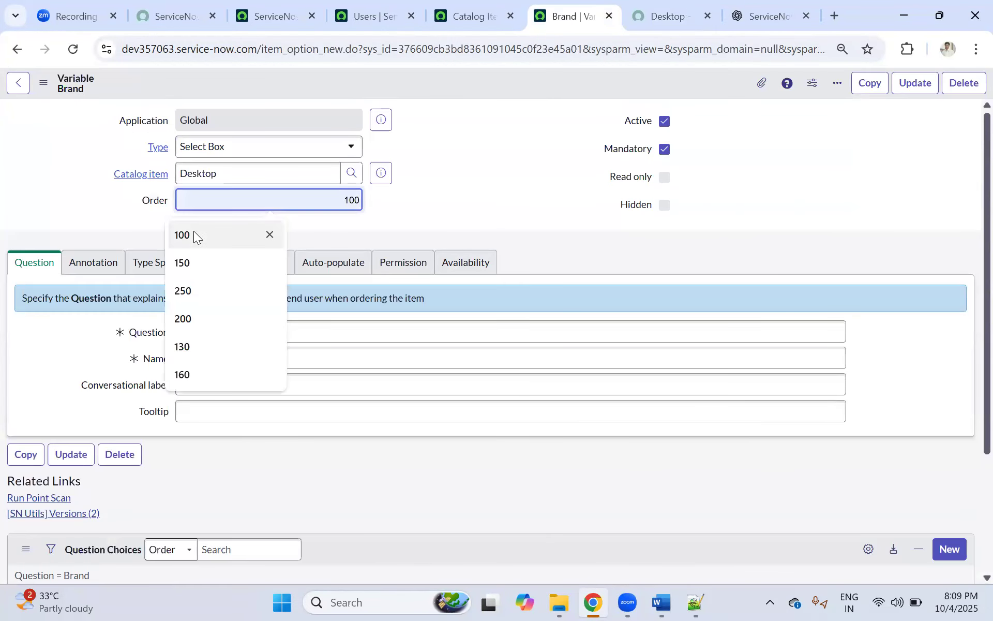
left_click(193, 234)
right_click(451, 83)
left_click(469, 93)
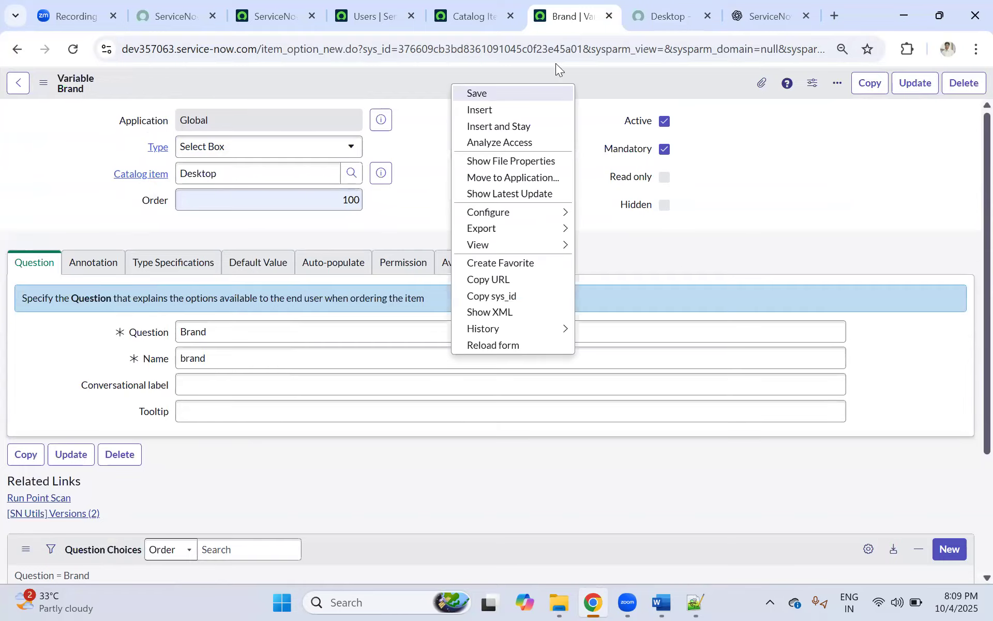
Reload the Desktop request form and examine the position of the Brand field among the other variables.
left_click(654, 15)
left_click(73, 49)
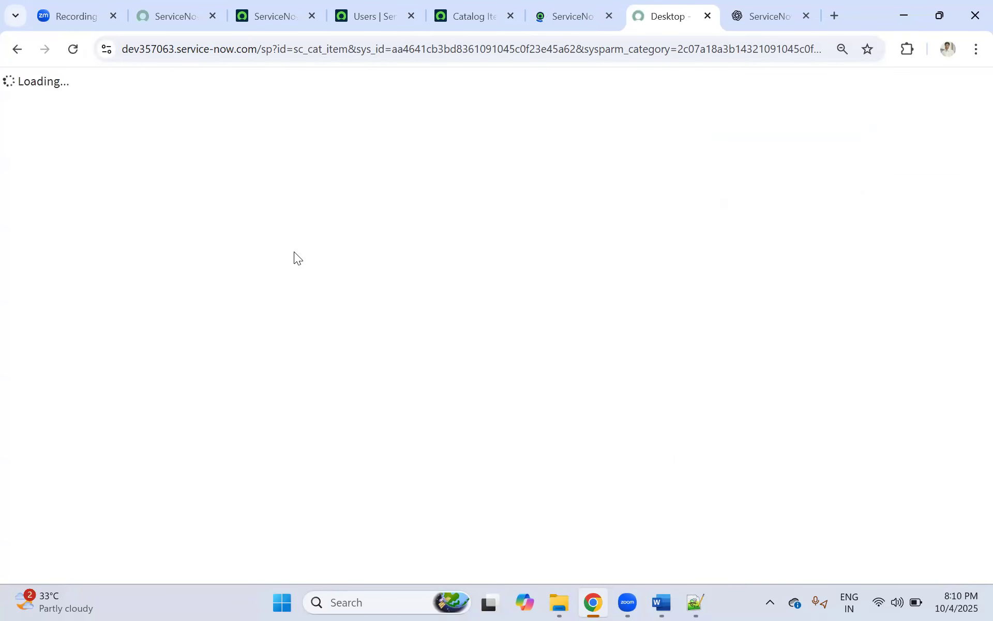
scroll(147, 456, "down", 1)
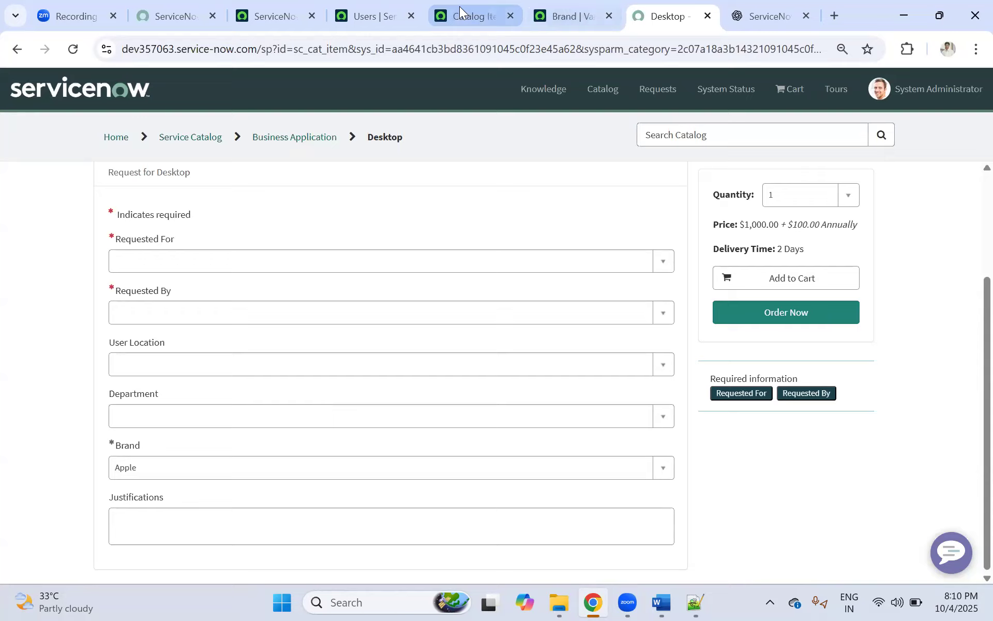
Close the Brand variable record and open the Copilot Access item from the catalog items list in a separate browser tab.
left_click(504, 11)
left_click(577, 11)
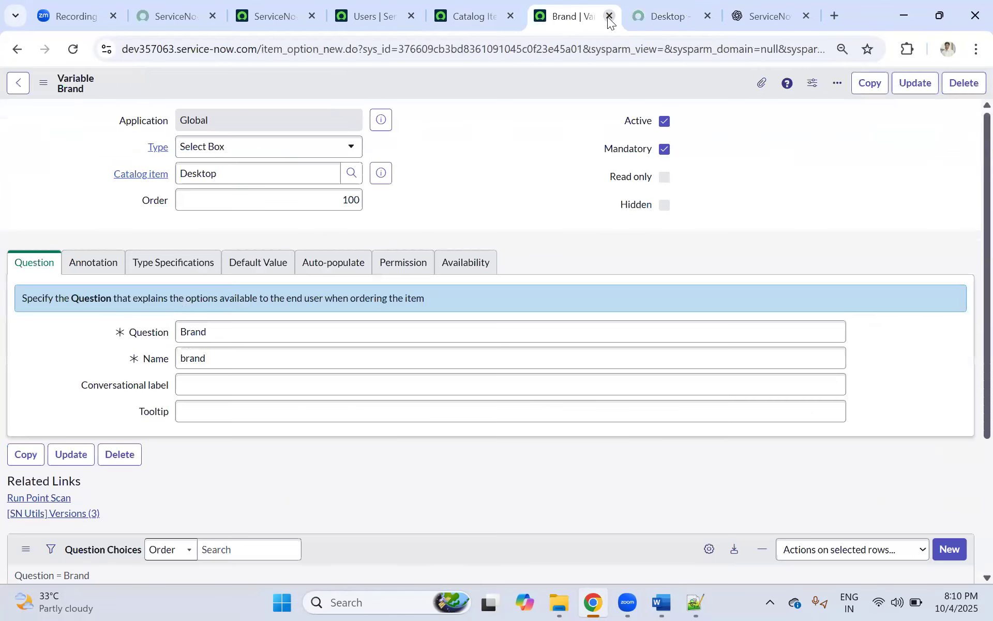
left_click(609, 16)
left_click(475, 16)
left_click(371, 18)
left_click(462, 5)
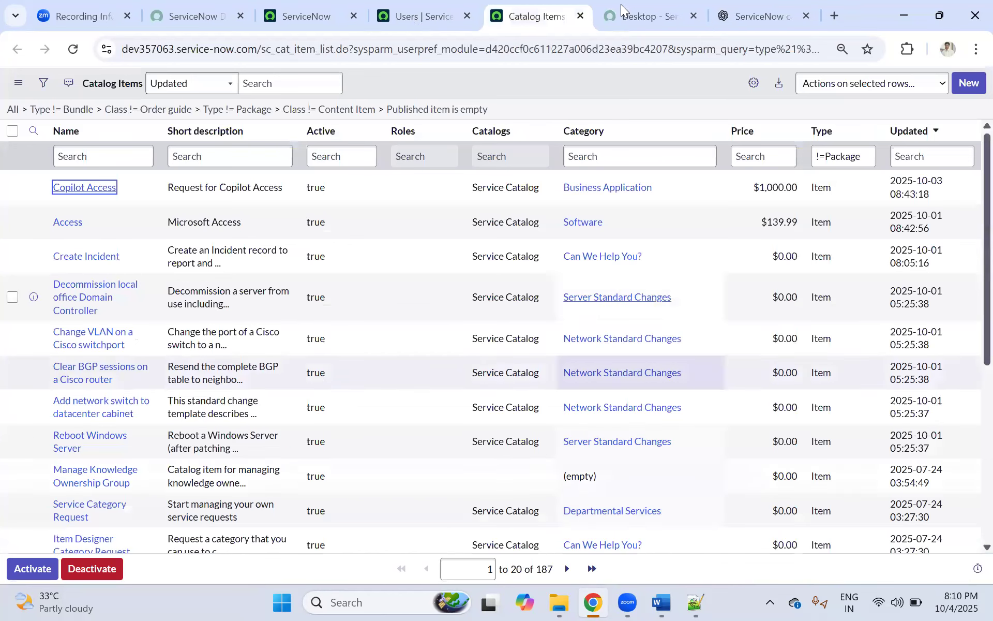
left_click(641, 15)
scroll(250, 240, "up", 3)
left_click(533, 16)
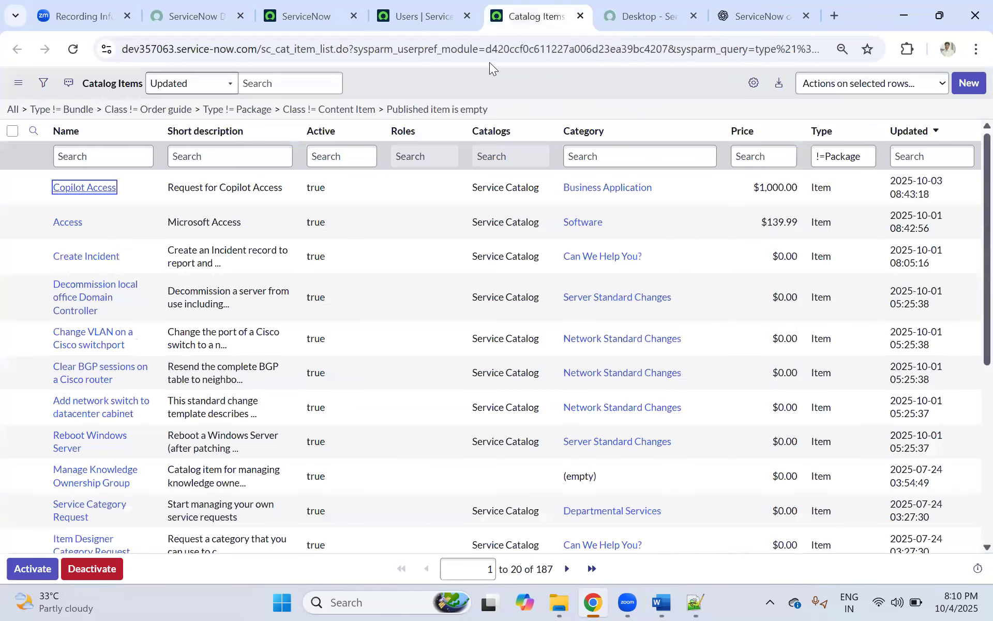
left_click(92, 190, "ctrl")
left_click(555, 12)
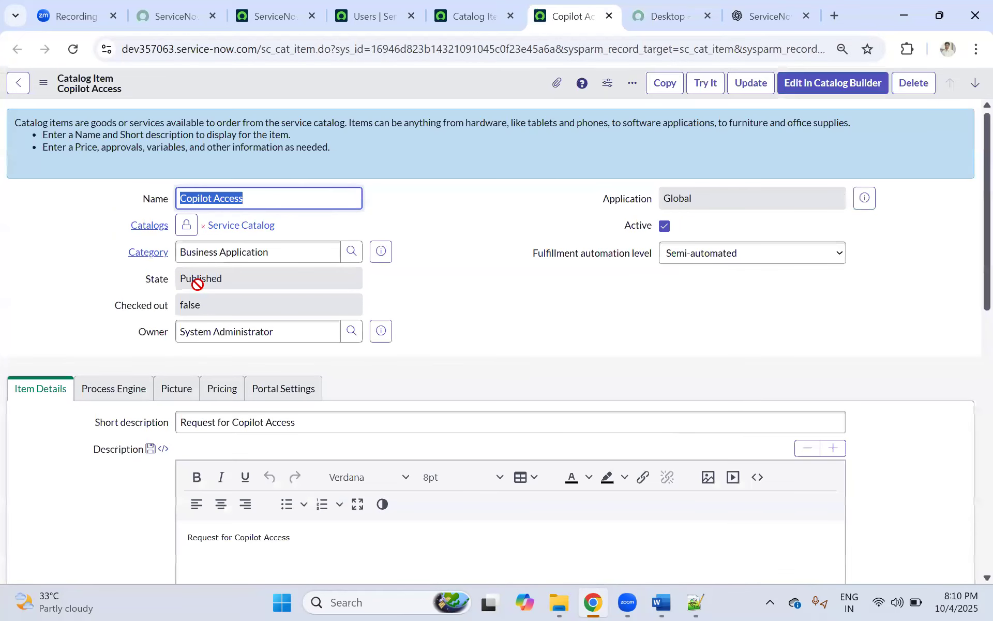
Create a new variable for the Copilot Access catalog item and choose Multiple Choice as its type.
scroll(228, 347, "down", 12)
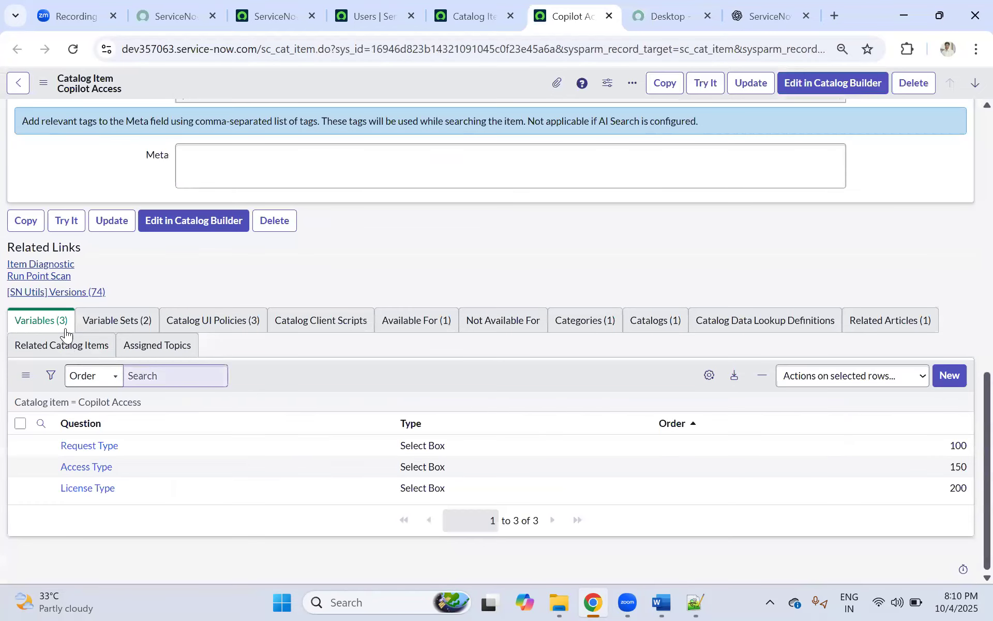
left_click(100, 324)
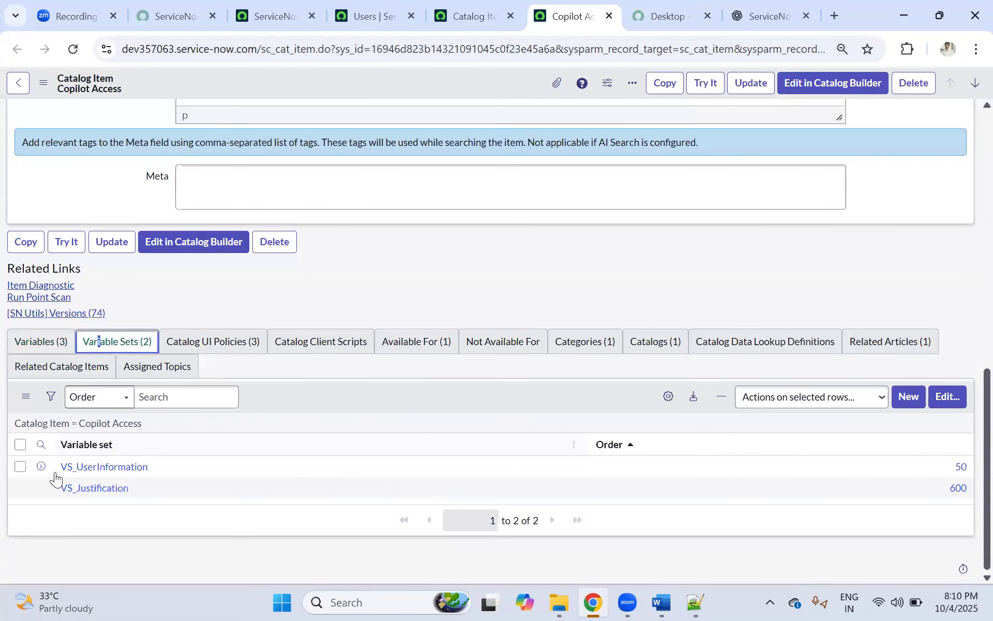
left_click(54, 343)
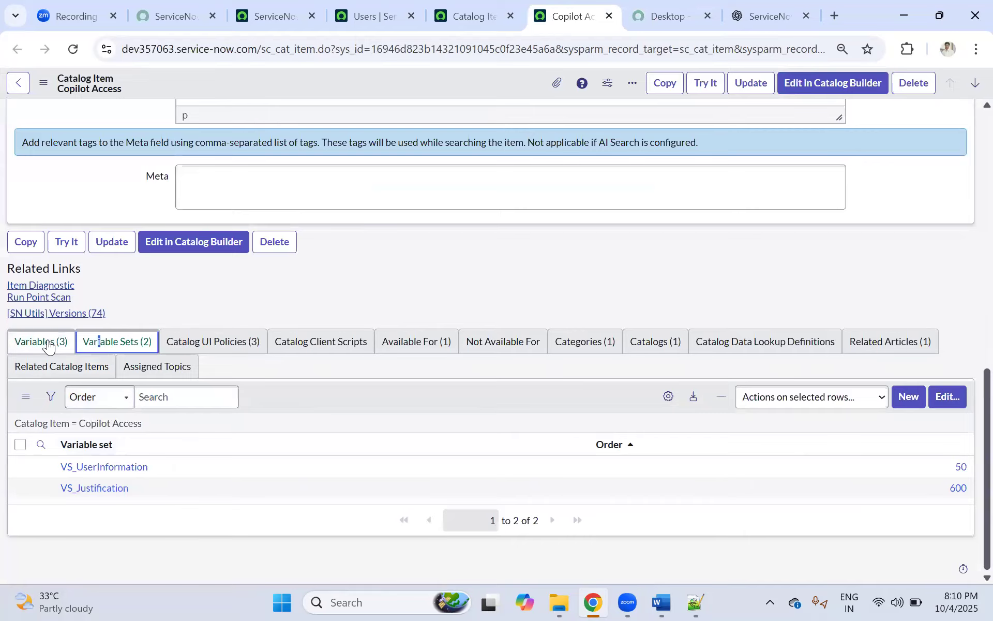
left_click(949, 396)
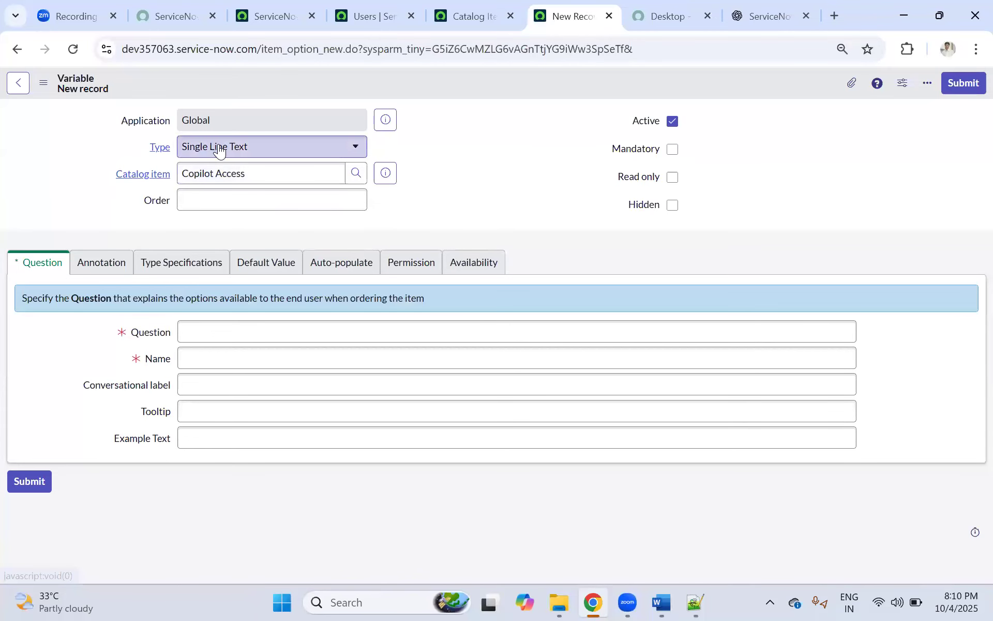
left_click(218, 147)
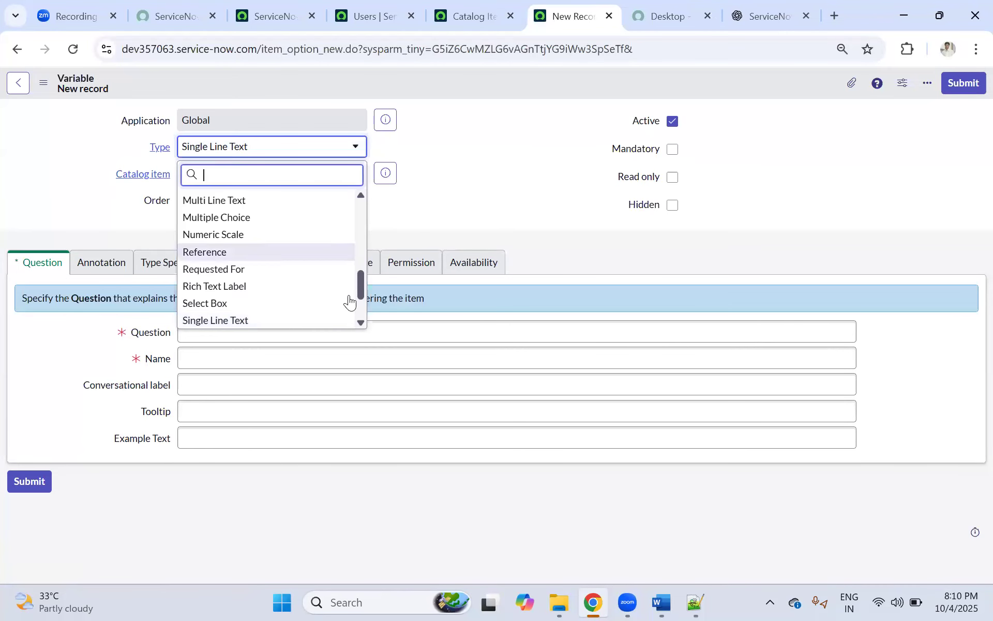
mouse_move(359, 314)
left_mouse_down()
mouse_move(378, 193)
mouse_move(339, 293)
mouse_move(344, 325)
left_mouse_up()
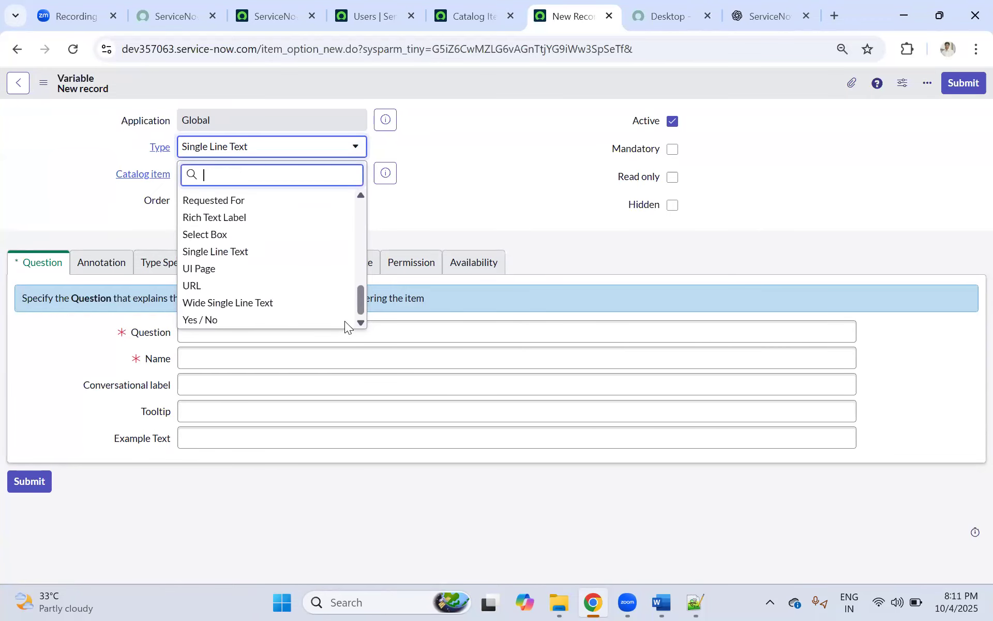
left_click_drag(361, 299, 371, 195)
left_click_drag(351, 255, 345, 316)
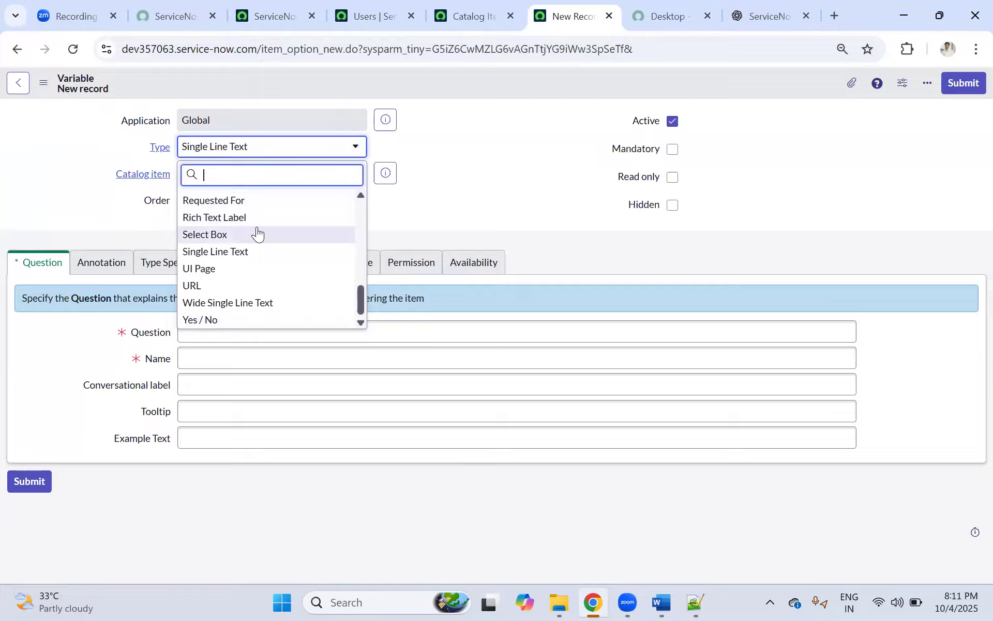
scroll(259, 230, "up", 3)
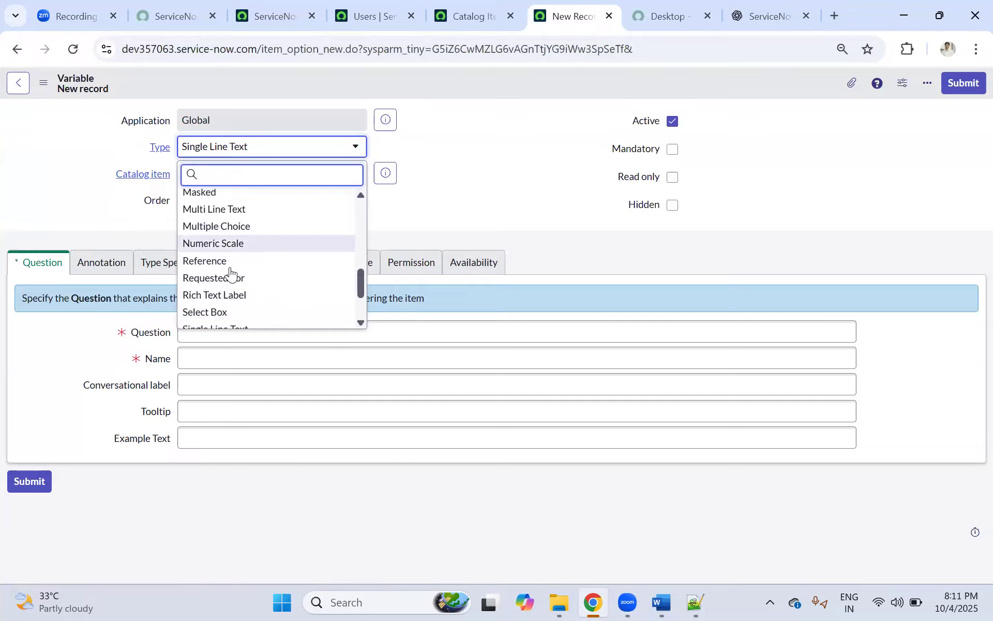
scroll(256, 207, "up", 1)
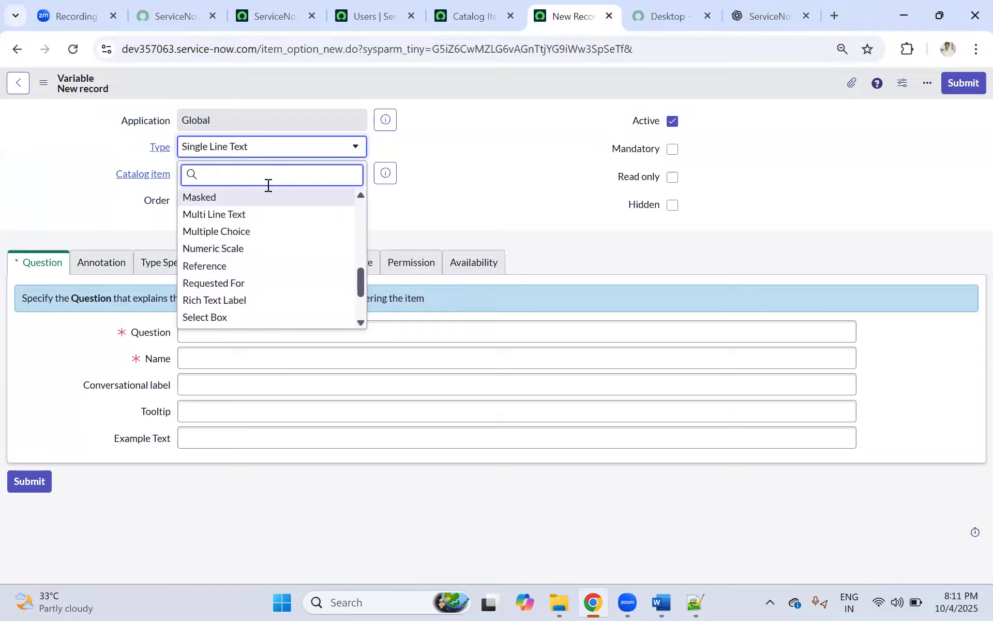
left_click(228, 227)
Enter Brand_Type as the variable's question with the name brand_type, and save the record.
left_click(202, 331)
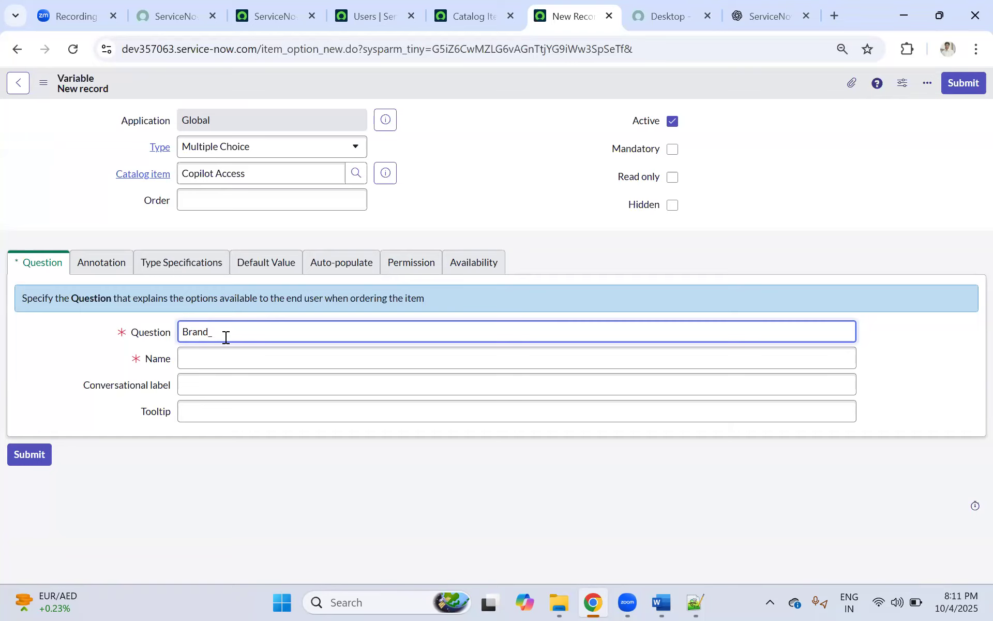
left_click(488, 149)
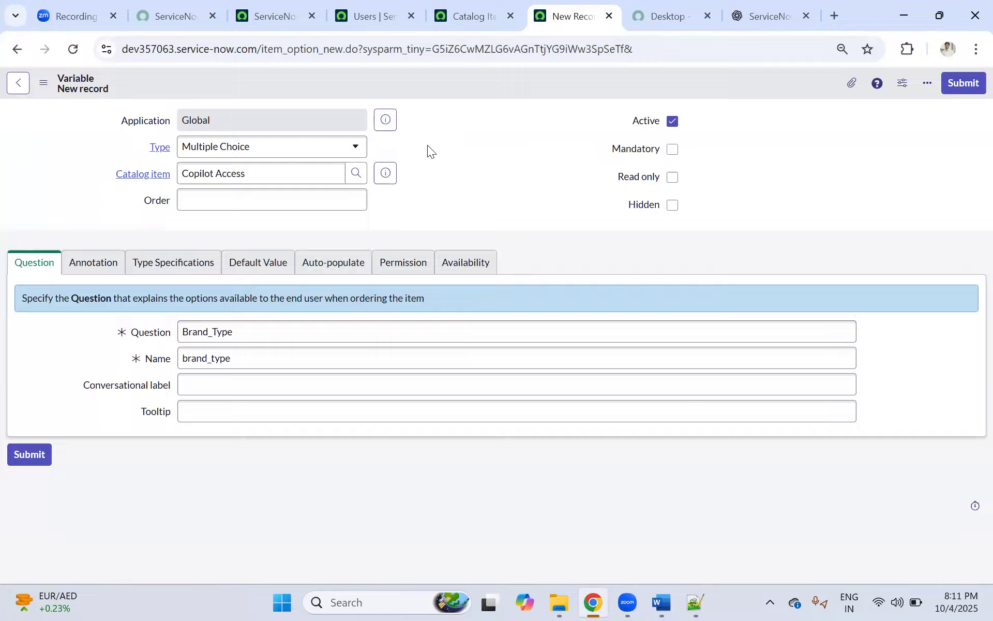
right_click(459, 85)
left_click(483, 89)
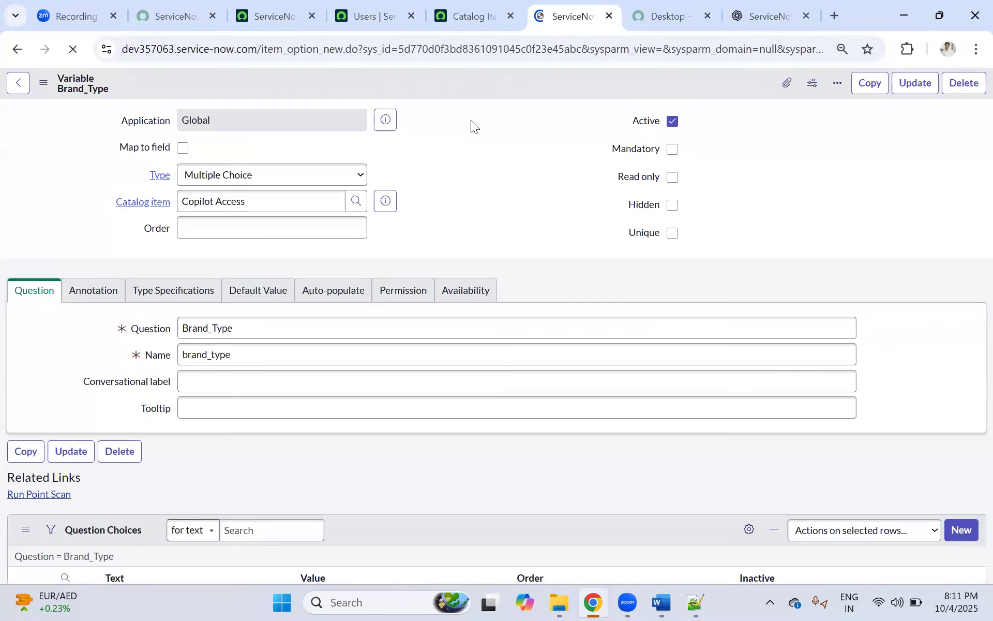
Add a question choice with the value ibm to the Brand_Type variable and save the new row.
scroll(297, 416, "down", 2)
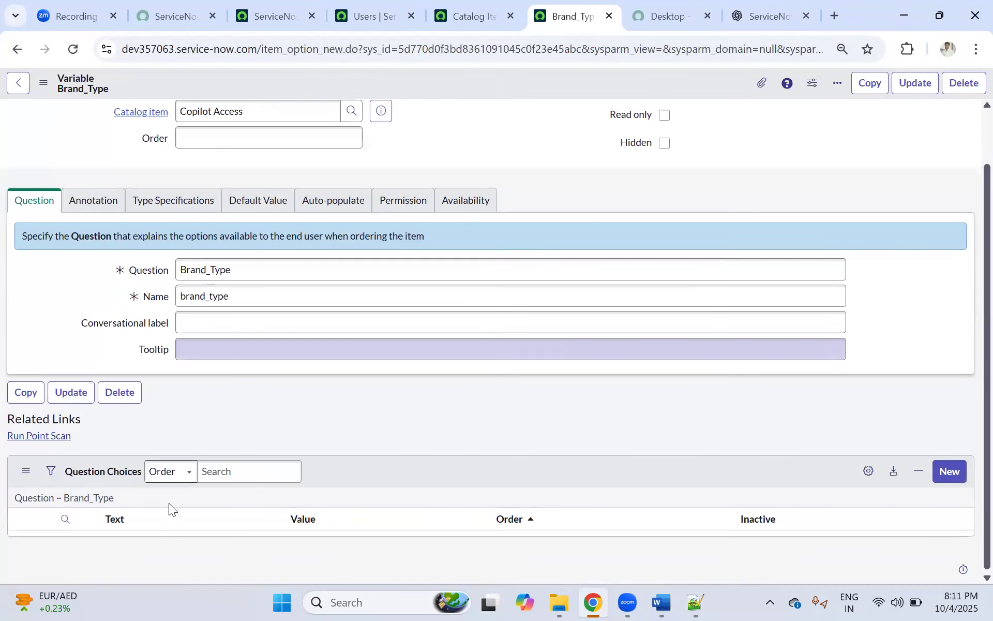
scroll(215, 445, "down", 1)
double_click(152, 521)
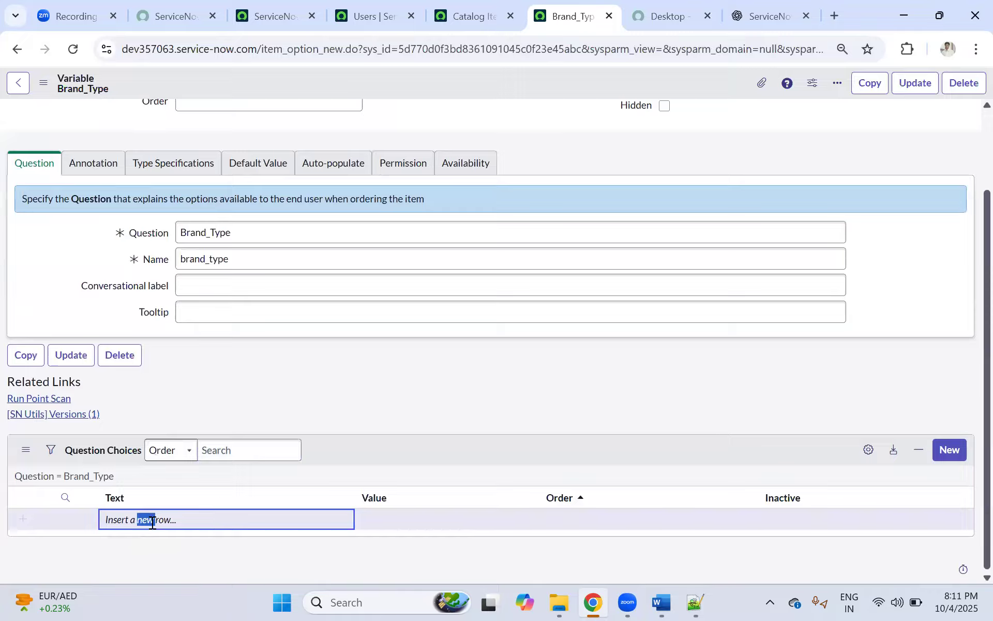
type("iBM")
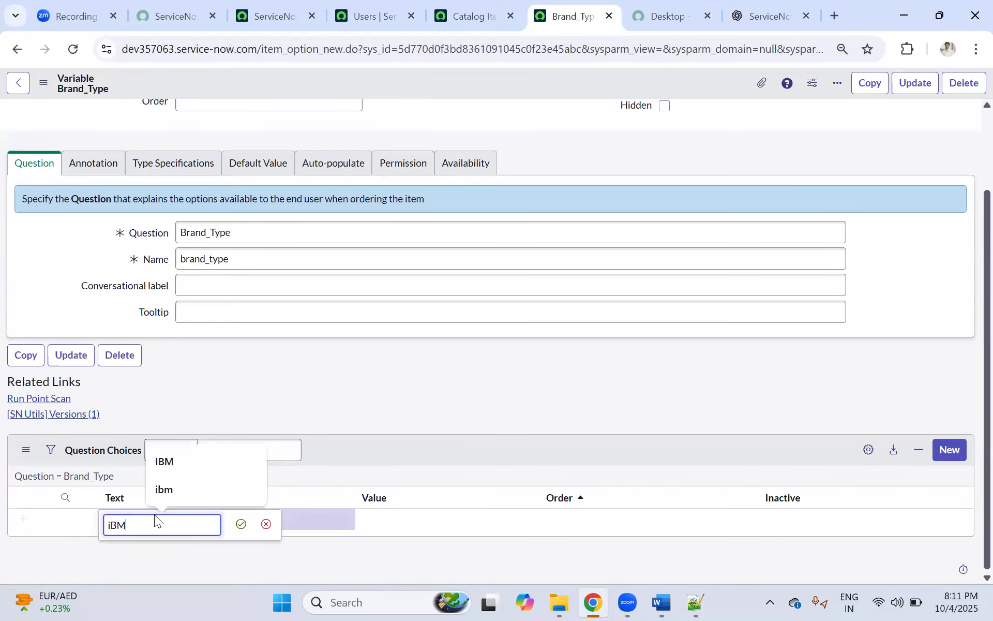
left_click(199, 465)
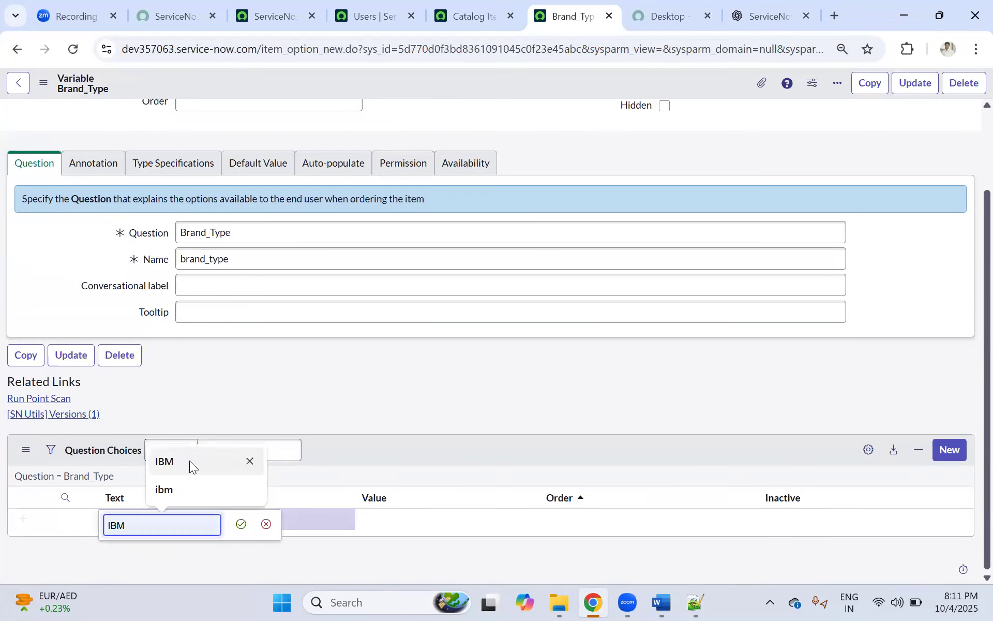
left_click(384, 517)
type("ibn")
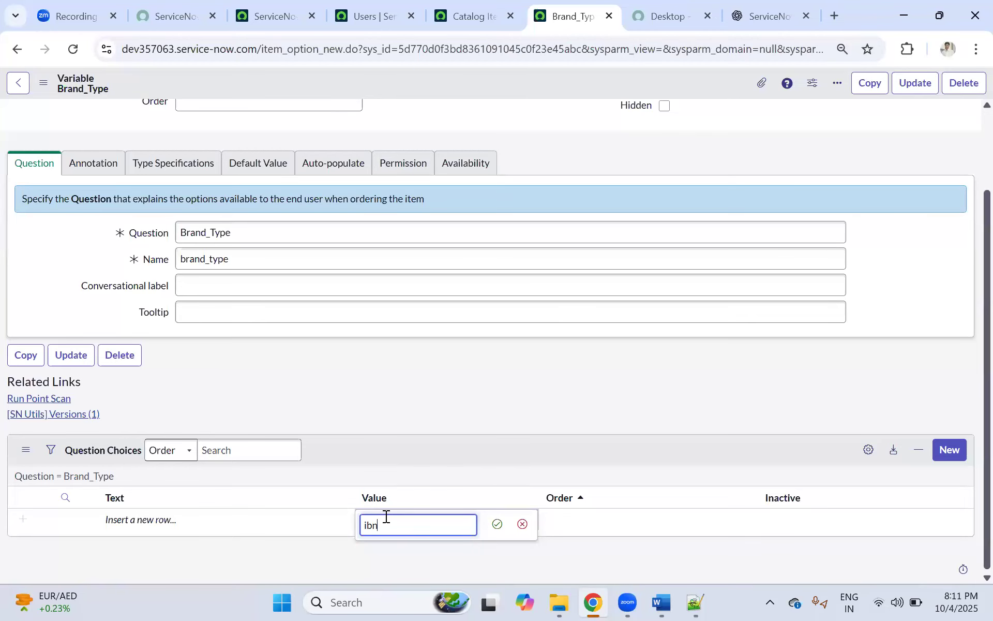
key("BackSpace")
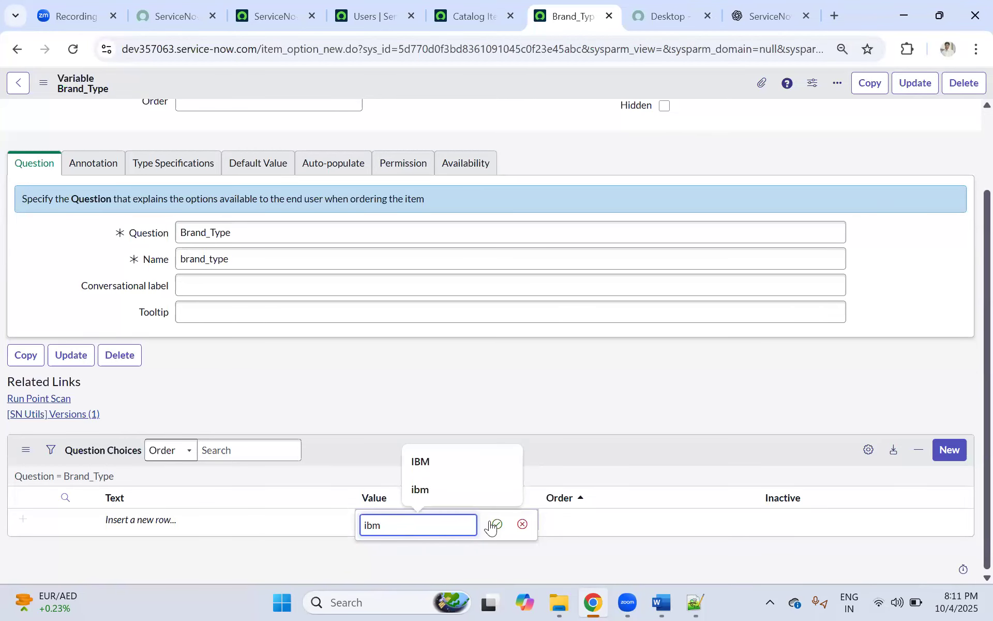
left_click(495, 524)
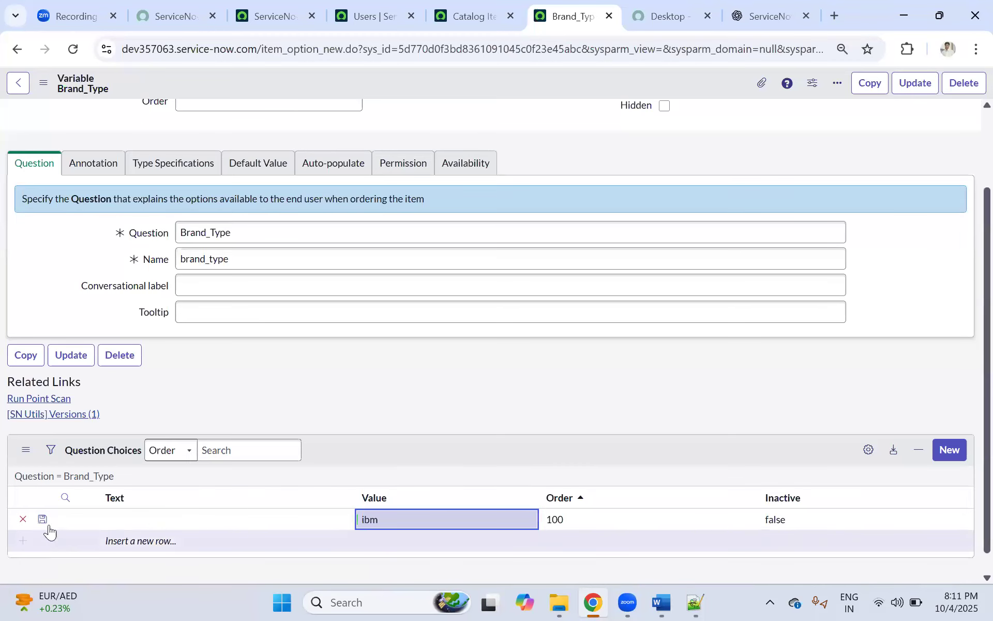
left_click(43, 519)
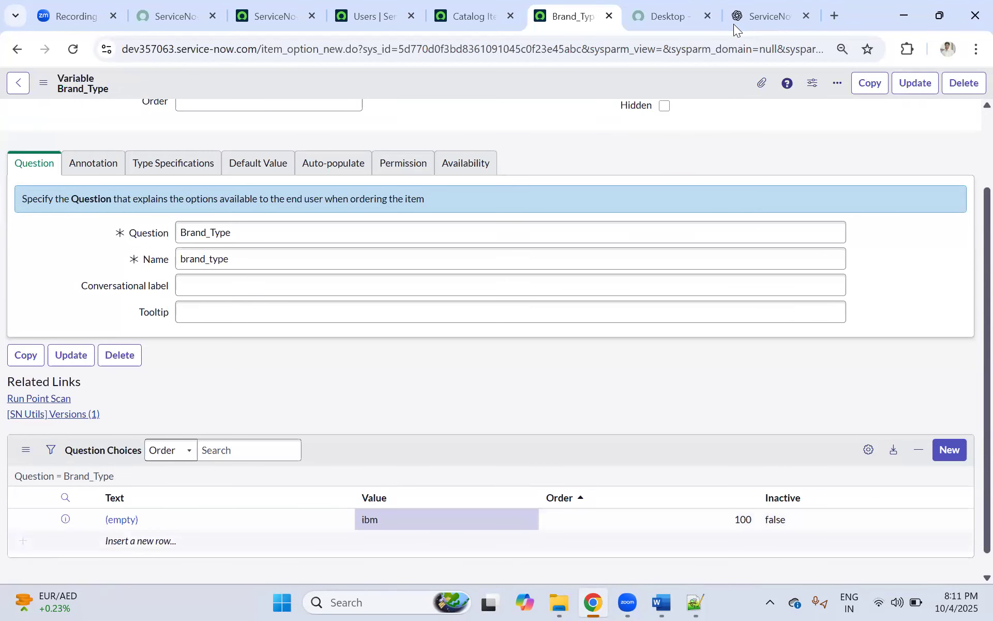
Switch to the Desktop request form and try selecting IBM in the Brand drop-down.
left_click(664, 15)
left_click(144, 457)
left_click(229, 387)
scroll(229, 386, "down", 3)
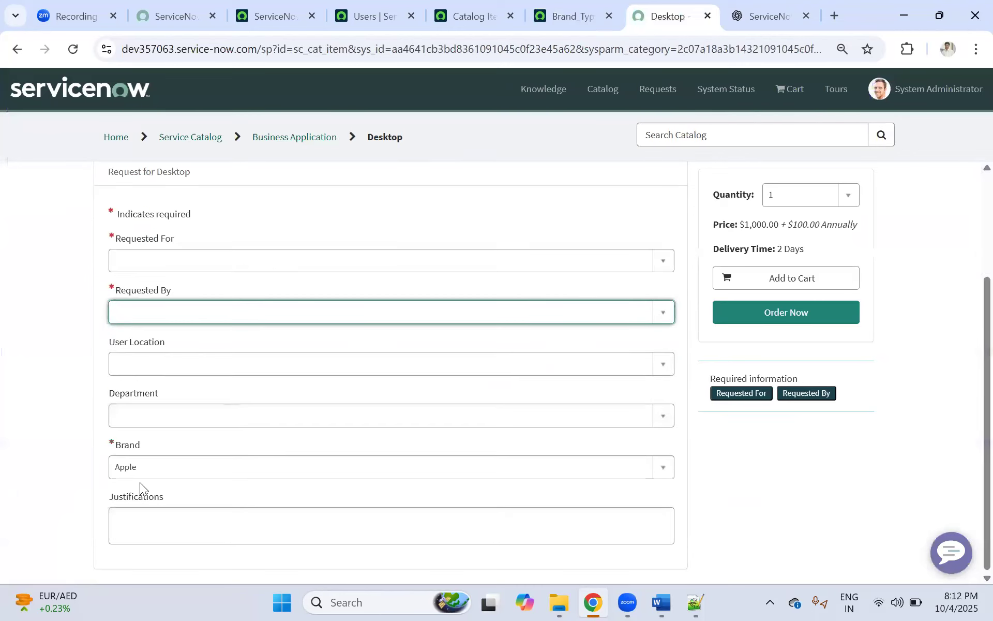
left_click(150, 467)
left_click(126, 532)
left_click(146, 469)
left_click(120, 531)
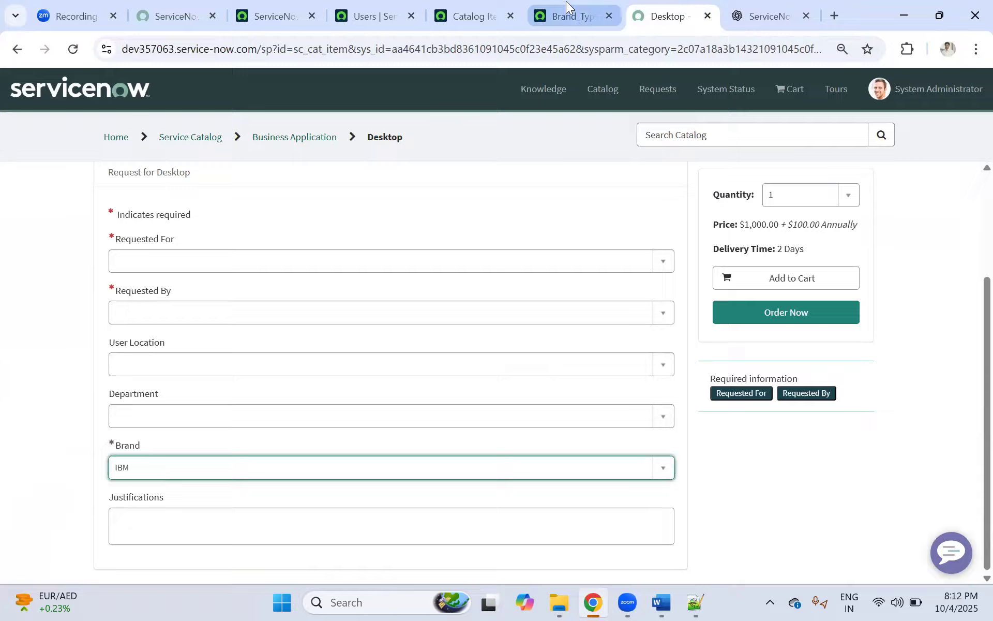
Return to the Brand_Type variable, set the ibm choice's text to IBM, and save the row.
left_click(565, 16)
left_click(141, 521)
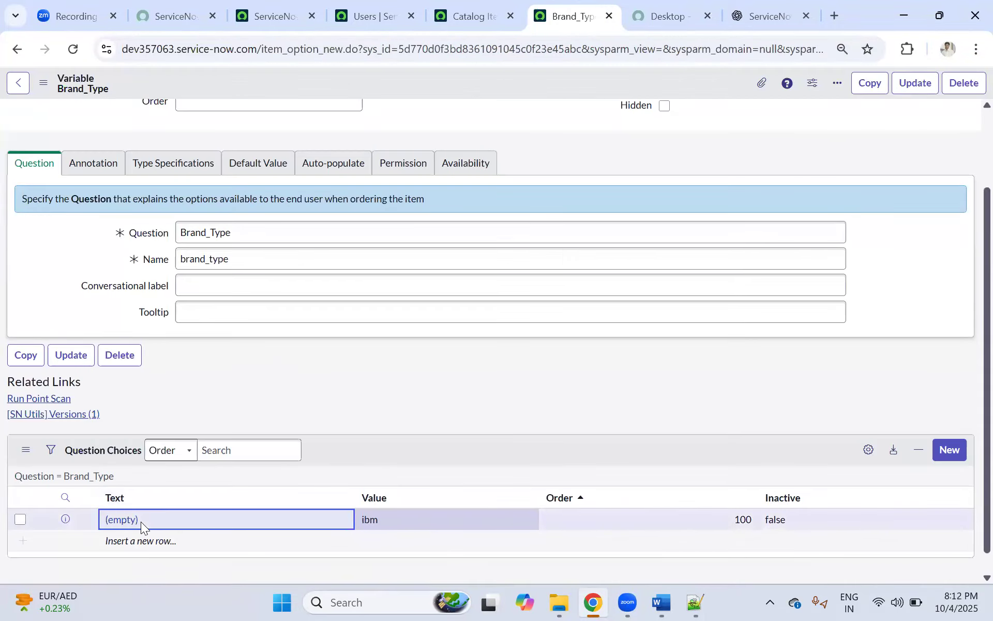
double_click(153, 515)
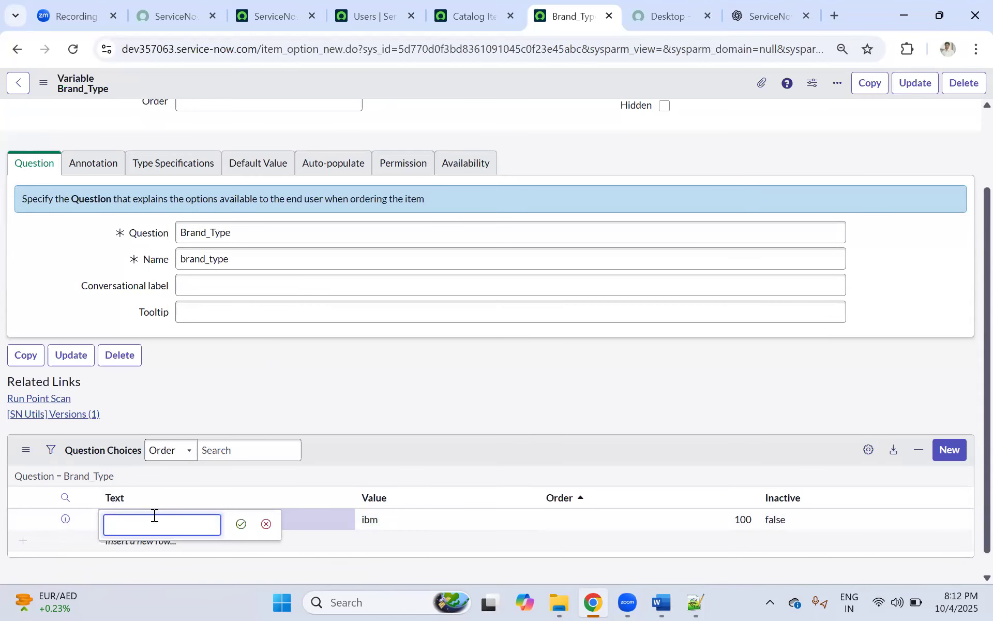
type("IBM")
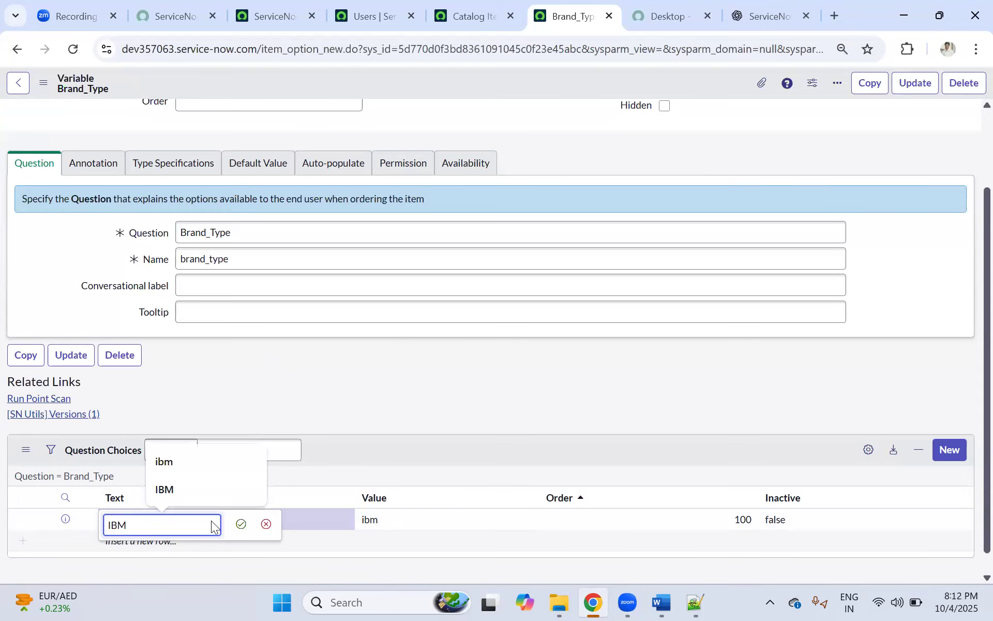
left_click(240, 524)
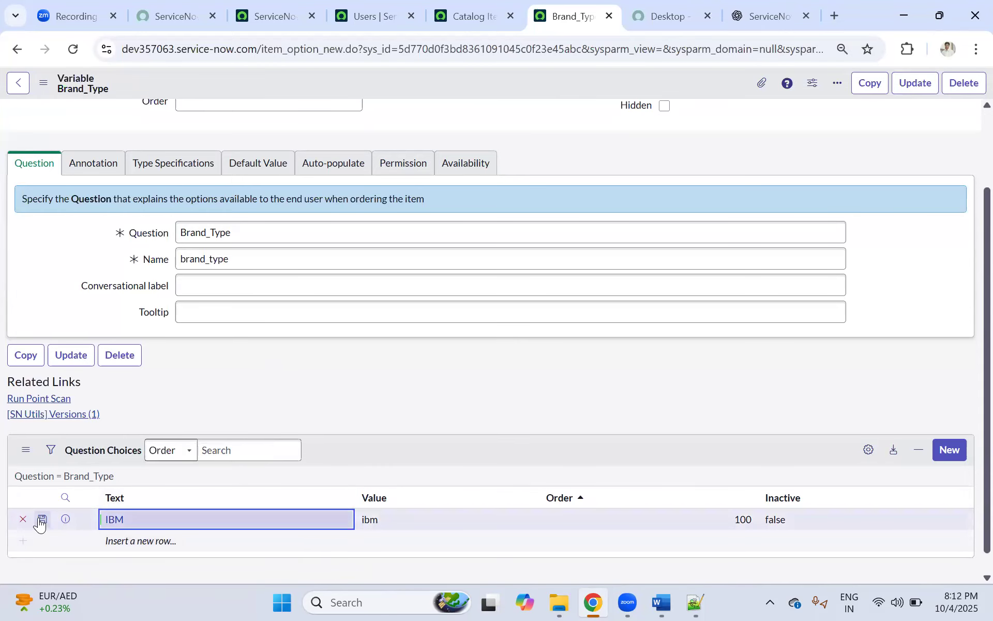
left_click(42, 518)
Add a second question choice with the text HP and the value hp, and save the row.
left_click(131, 543)
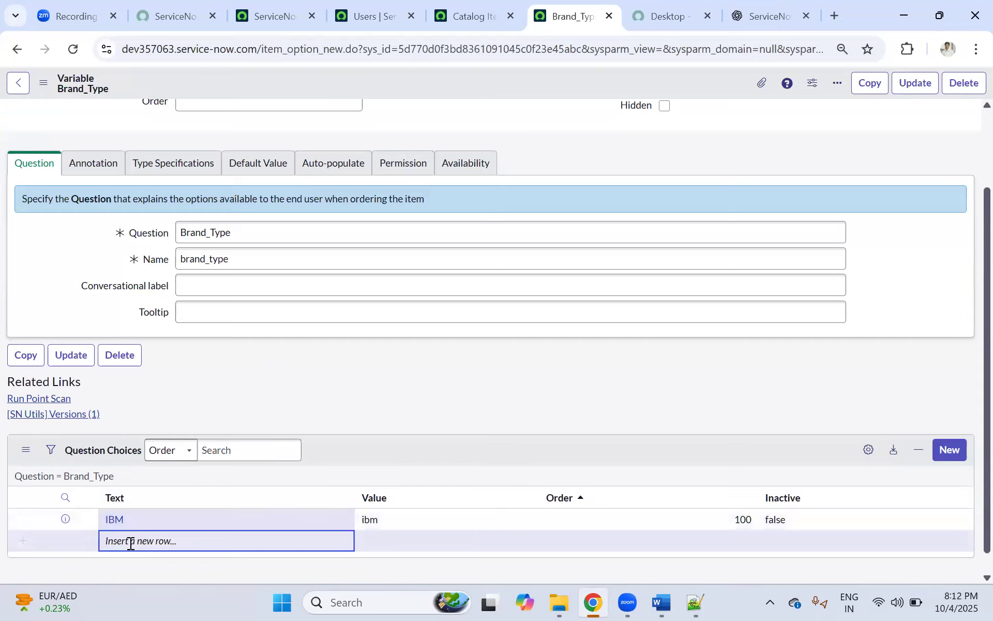
left_click(132, 542)
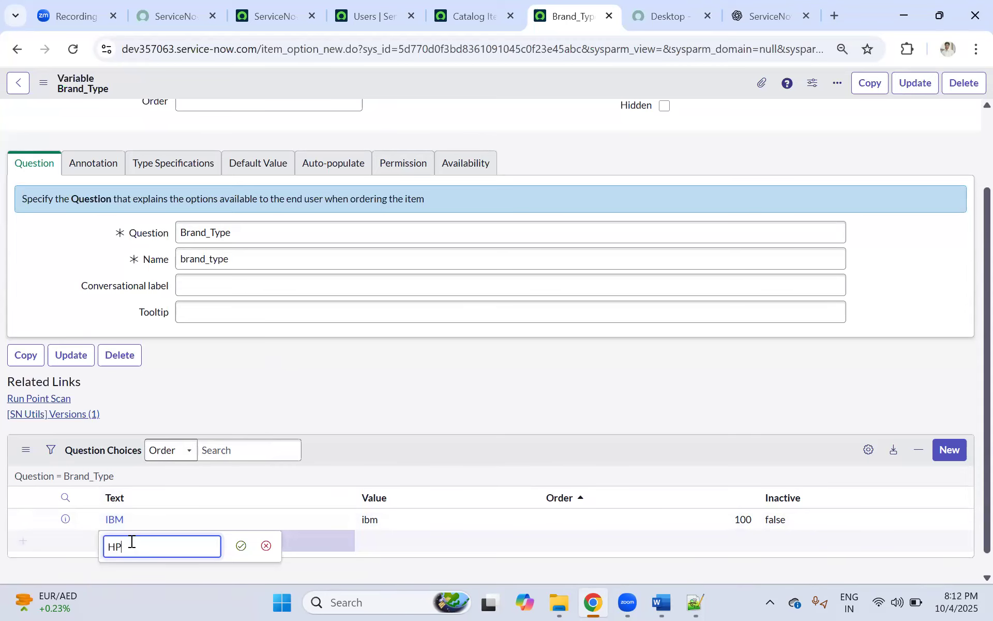
left_click(241, 546)
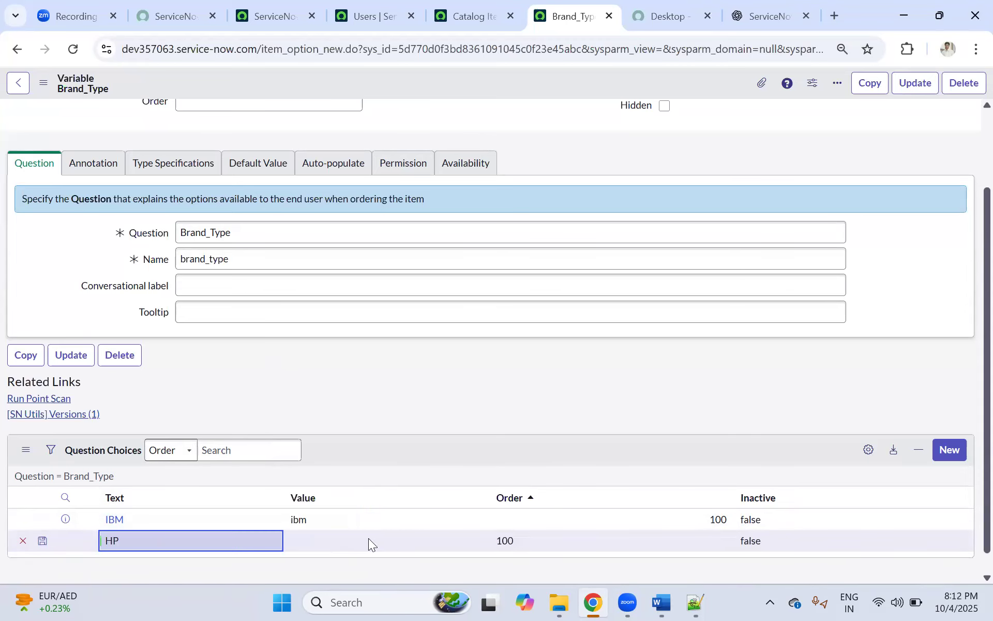
left_click(384, 538)
left_click(385, 539)
type("hp")
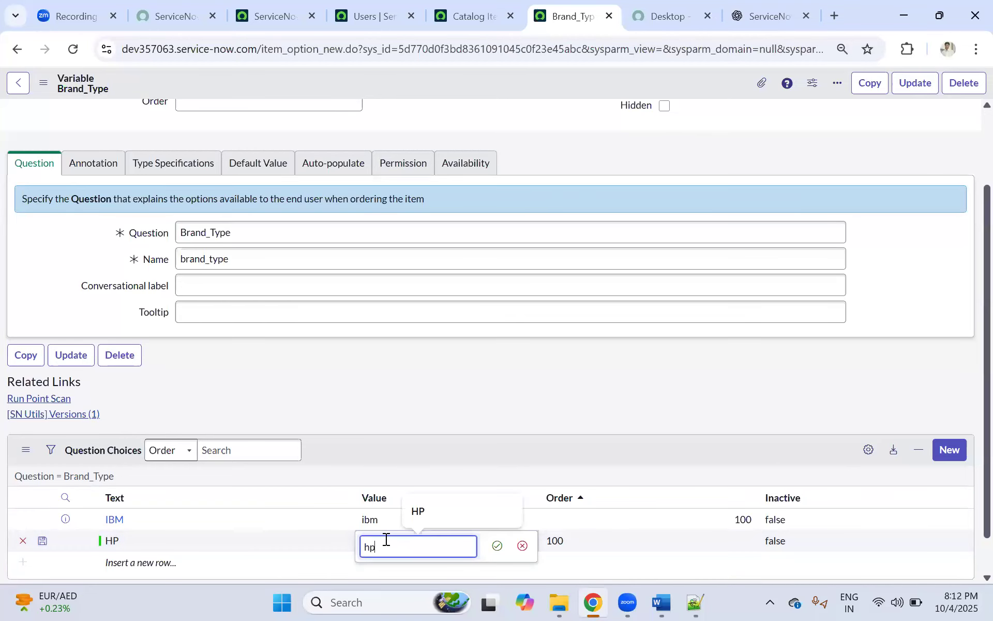
left_click(497, 545)
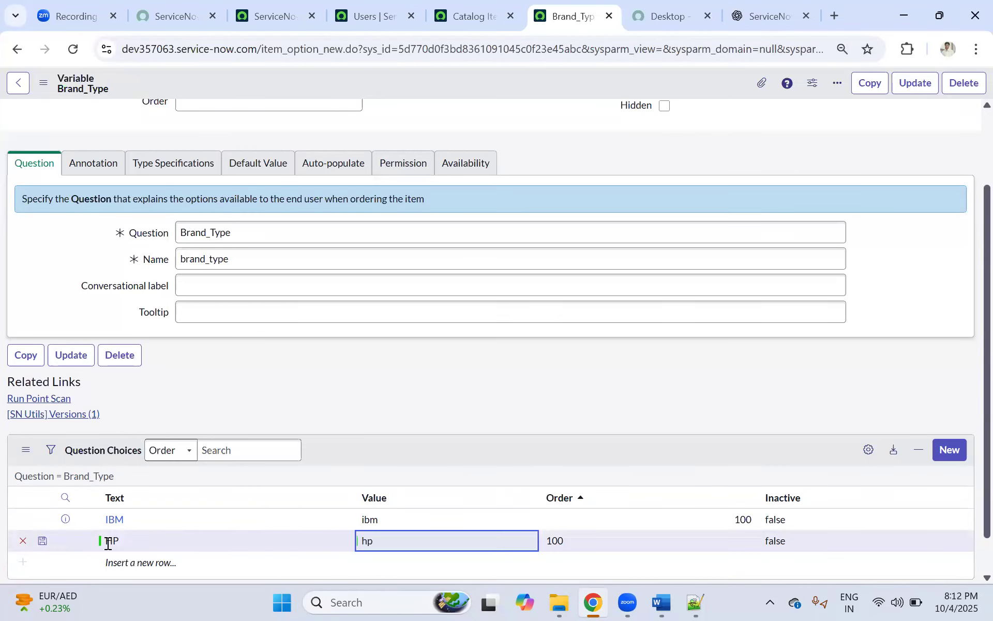
left_click(43, 541)
Enable Include none in the Brand_Type variable's type specifications and save the record.
left_click(172, 164)
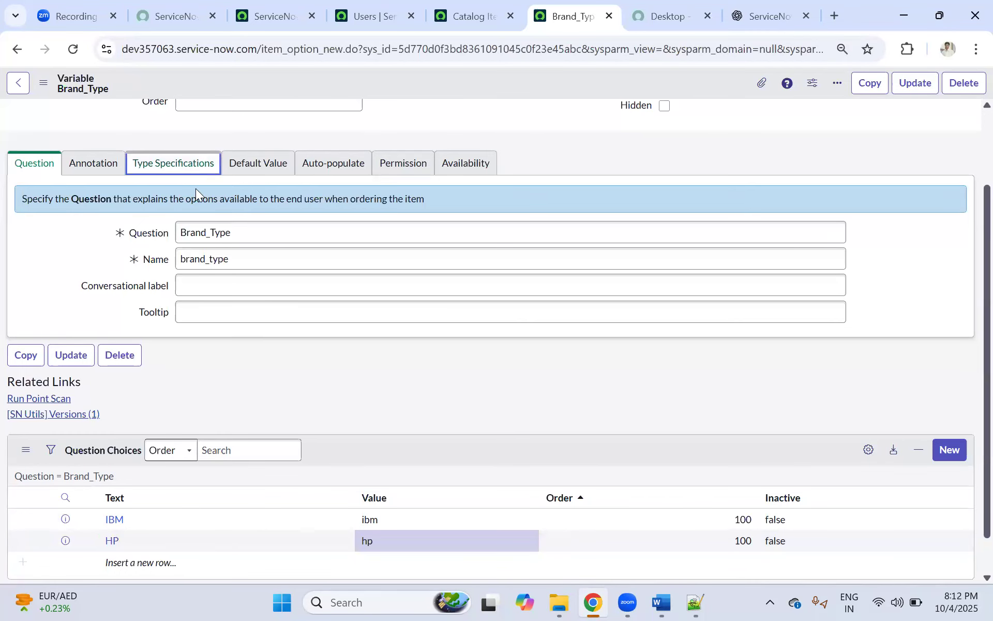
left_click(181, 317)
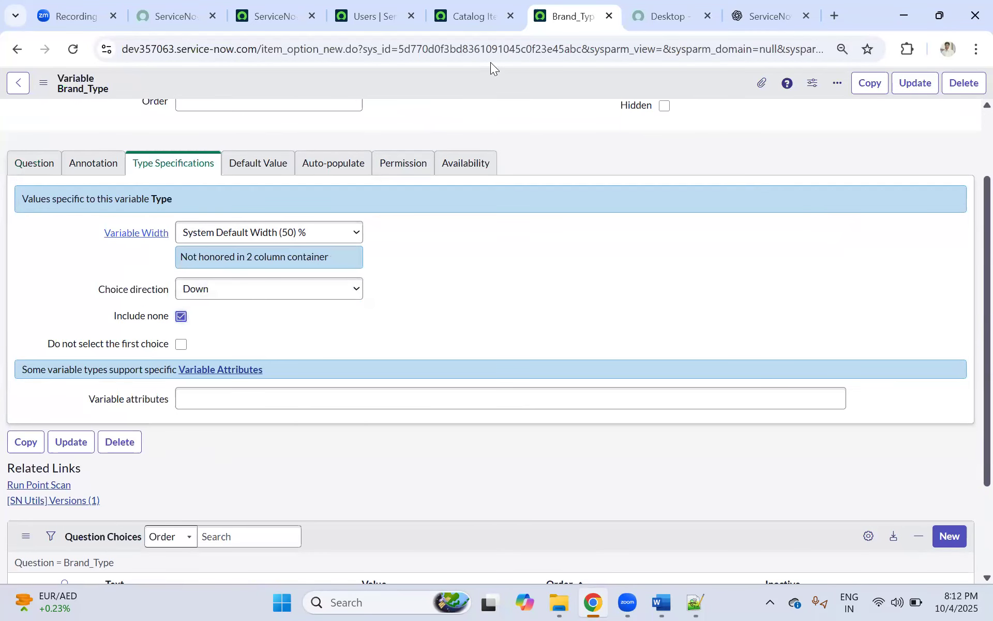
right_click(505, 84)
left_click(506, 84)
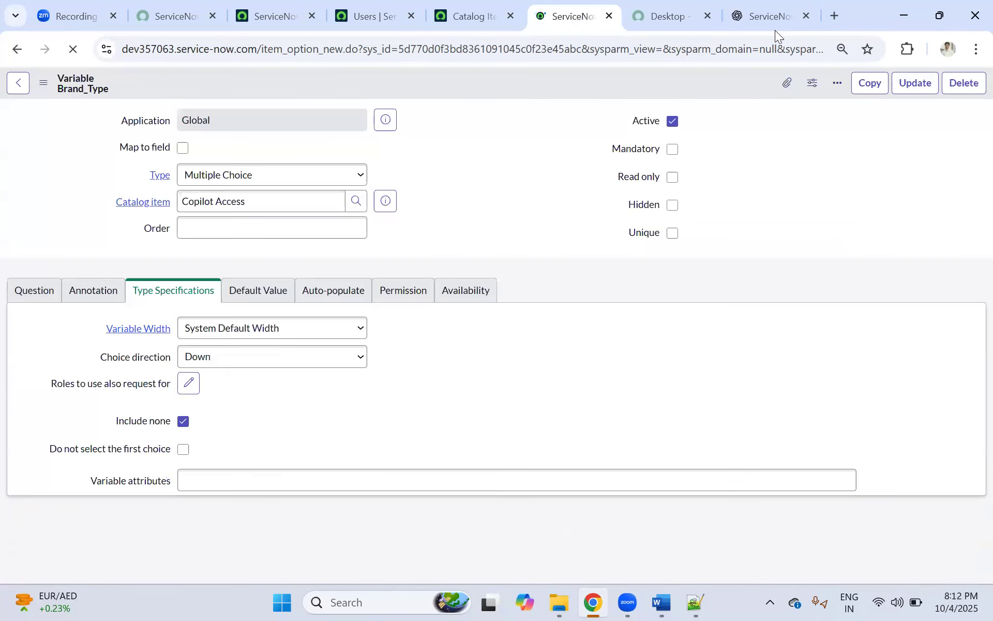
Reload the Desktop request form and examine its fields for the Brand_Type variable.
left_click(664, 14)
left_click(73, 48)
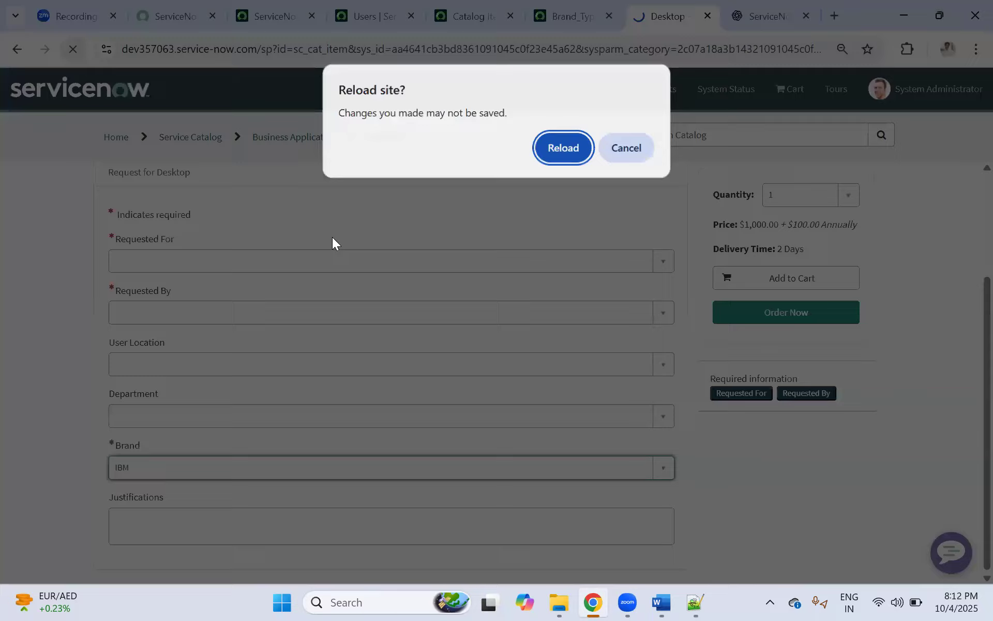
left_click(557, 147)
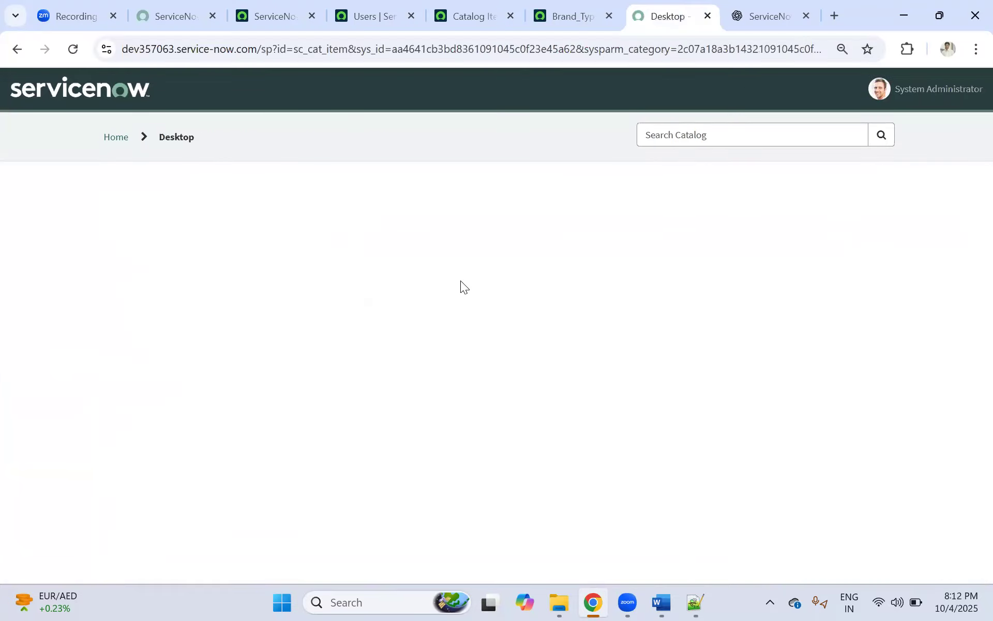
scroll(290, 404, "down", 3)
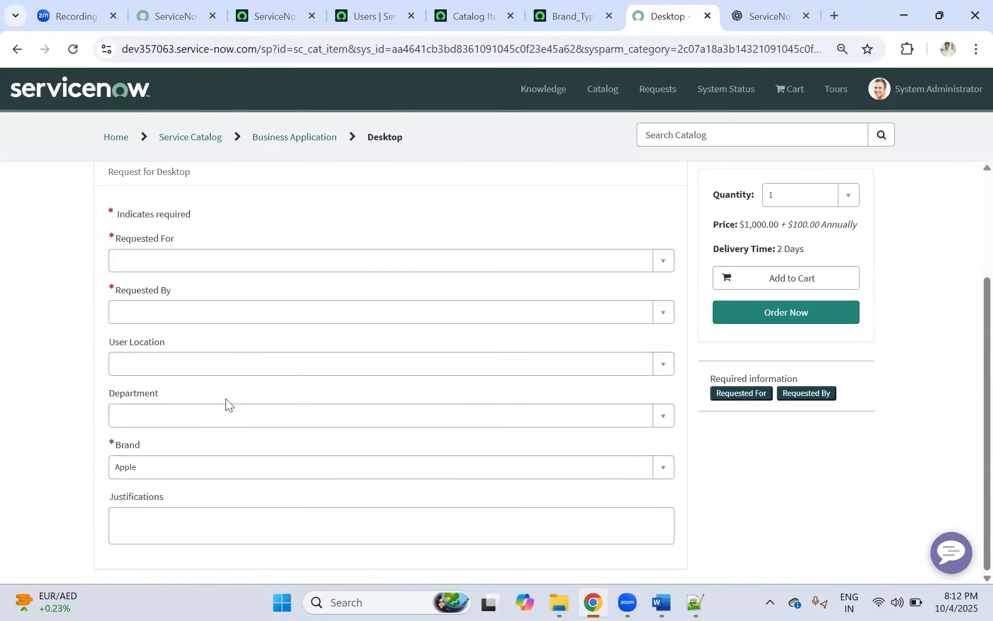
scroll(262, 333, "up", 3)
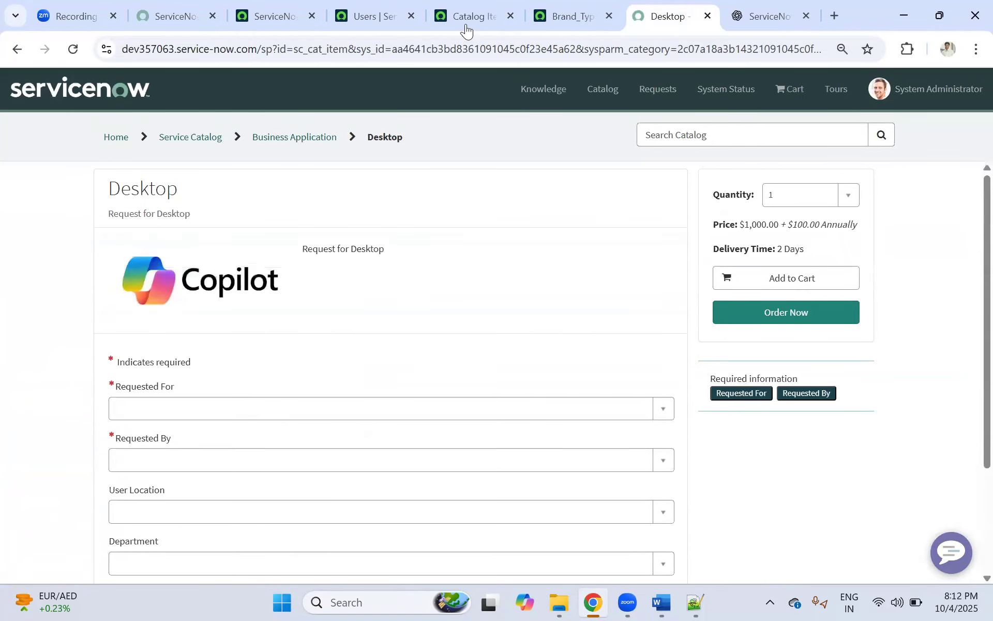
Return to the Brand_Type variable record and change its catalog item to Desktop.
left_click(481, 14)
left_click(557, 11)
scroll(275, 376, "down", 5)
scroll(270, 362, "up", 5)
scroll(297, 270, "down", 5)
scroll(269, 301, "up", 5)
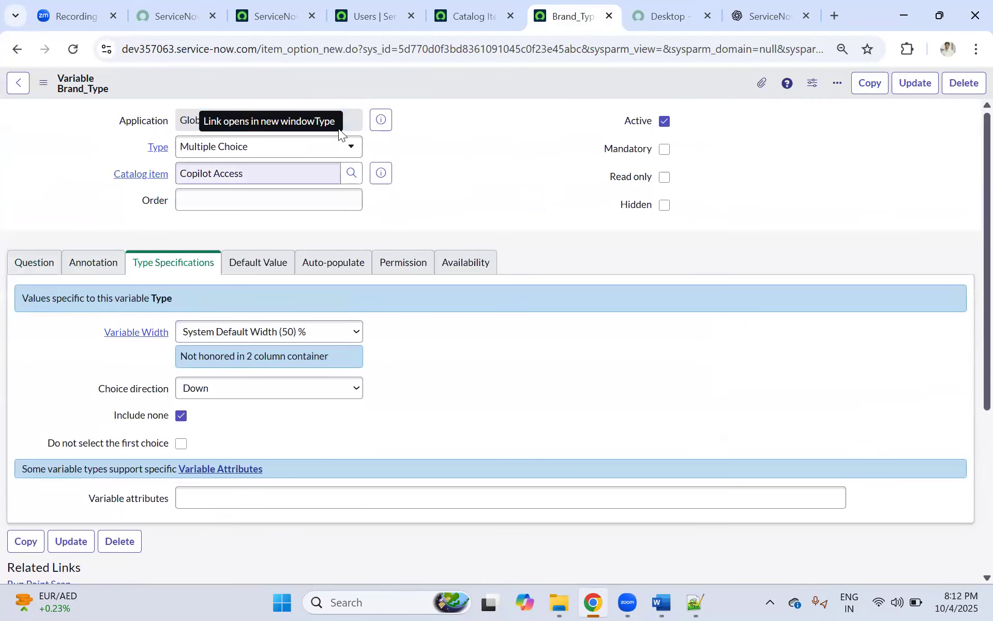
left_click(51, 262)
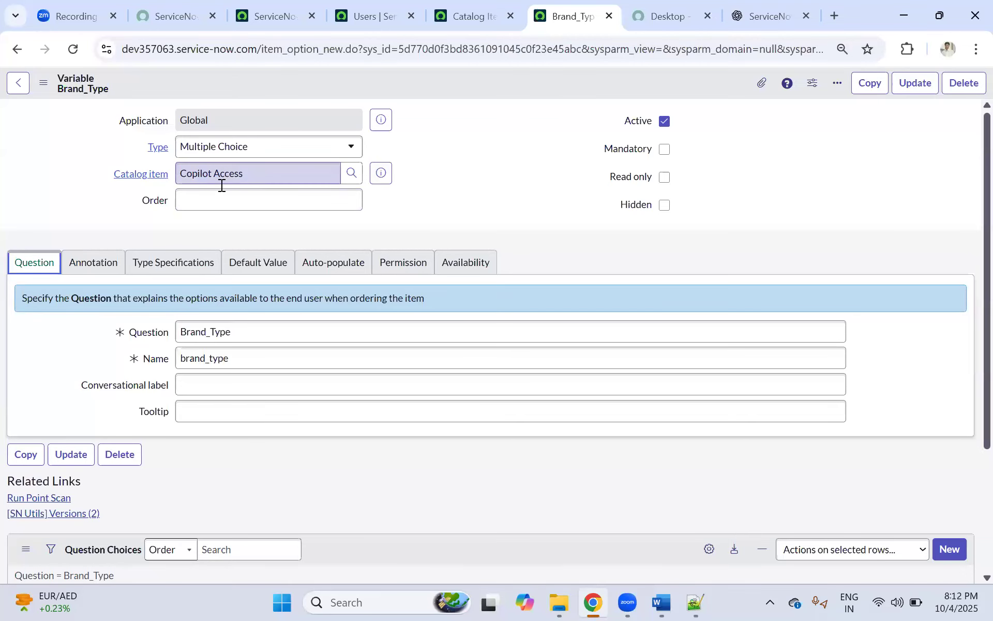
left_click(251, 176)
key("ctrl+a")
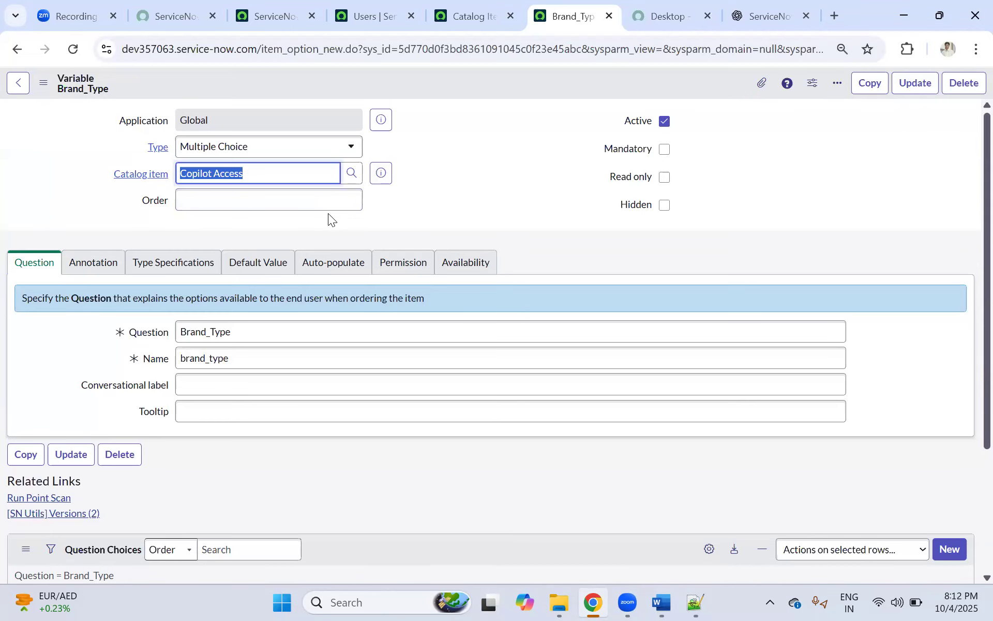
type("de")
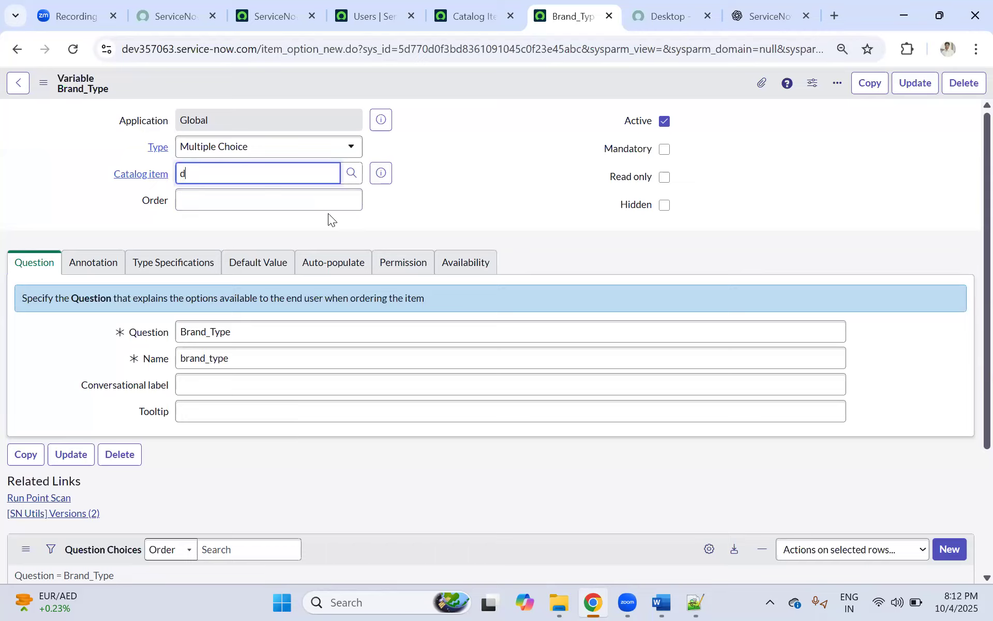
key("BackSpace")
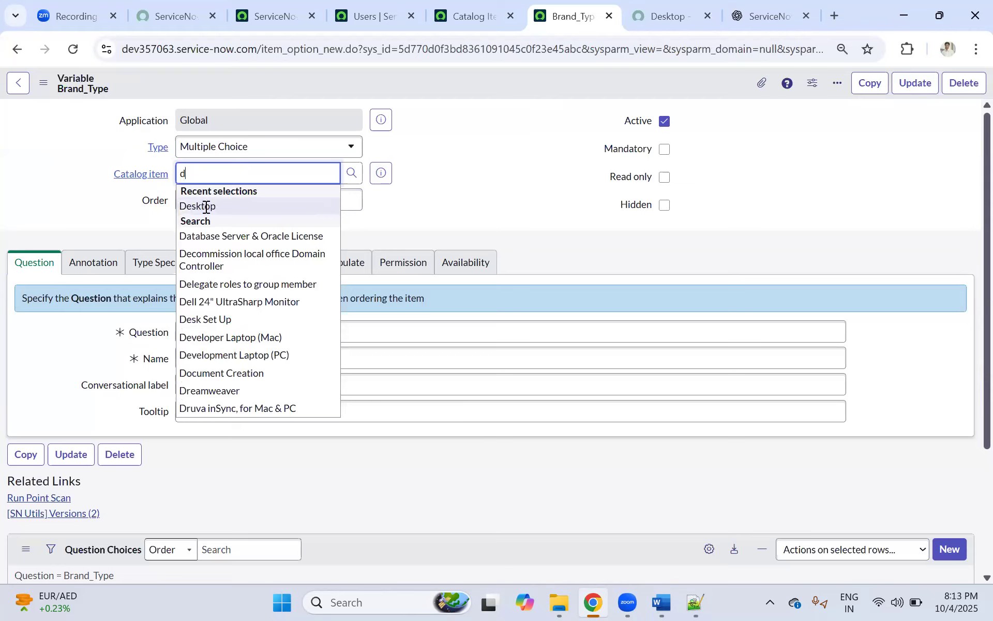
left_click(203, 206)
Set the Brand_Type variable's order to 150 and save the record.
left_click(312, 204)
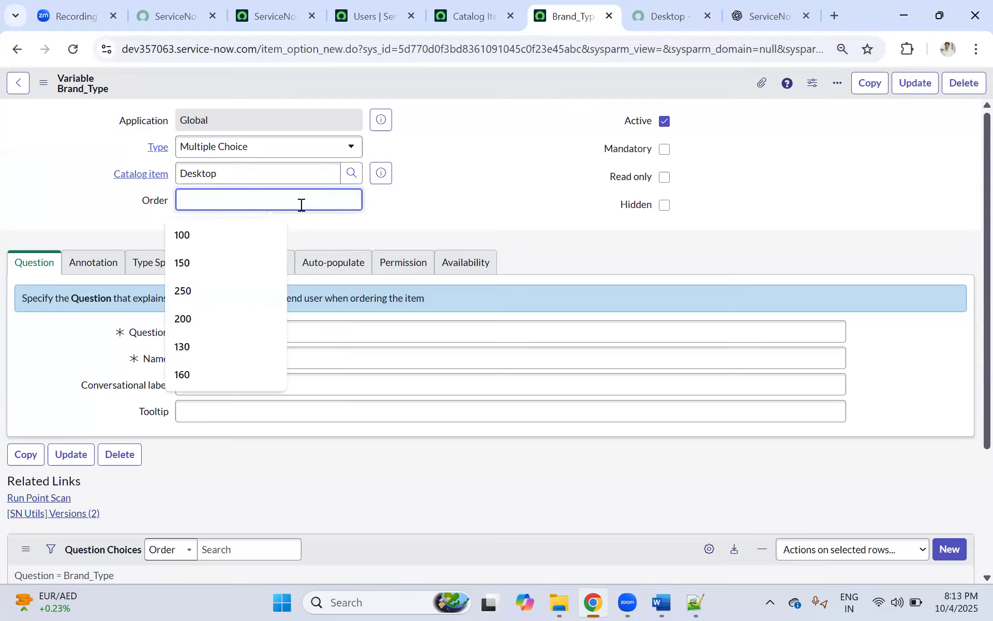
left_click(203, 233)
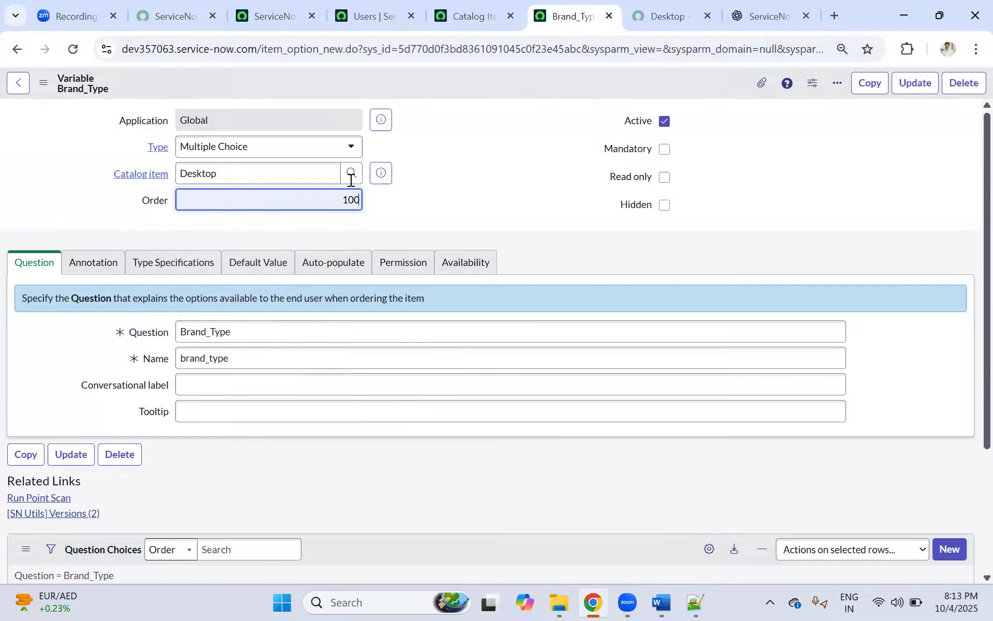
key("Delete")
key("Delete")
key("Delete")
type("150")
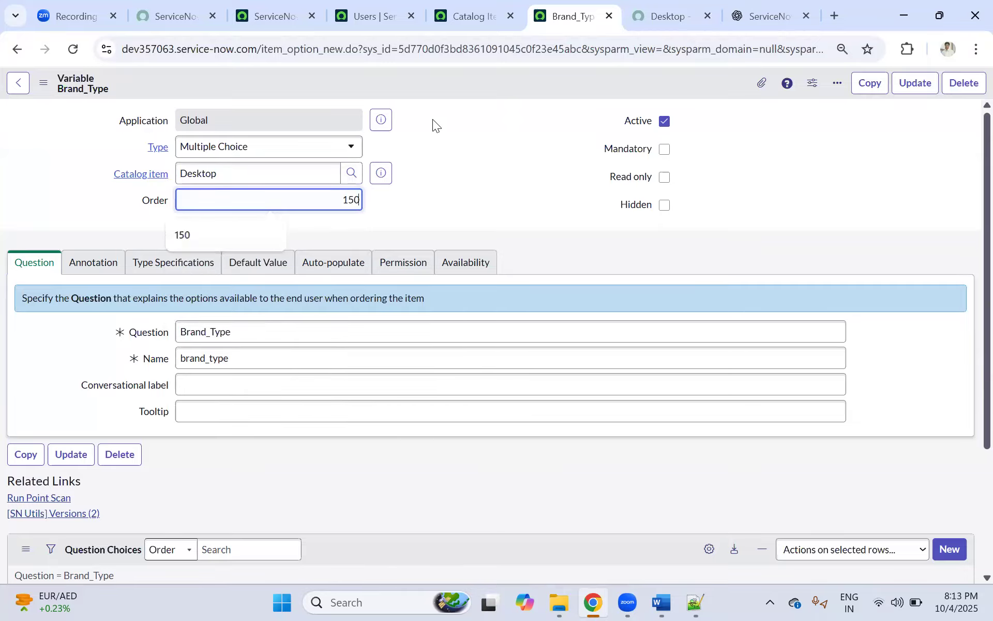
right_click(452, 82)
left_click(472, 91)
Reload the Desktop request form and try the None, HP and IBM options of Brand_Type.
left_click(650, 12)
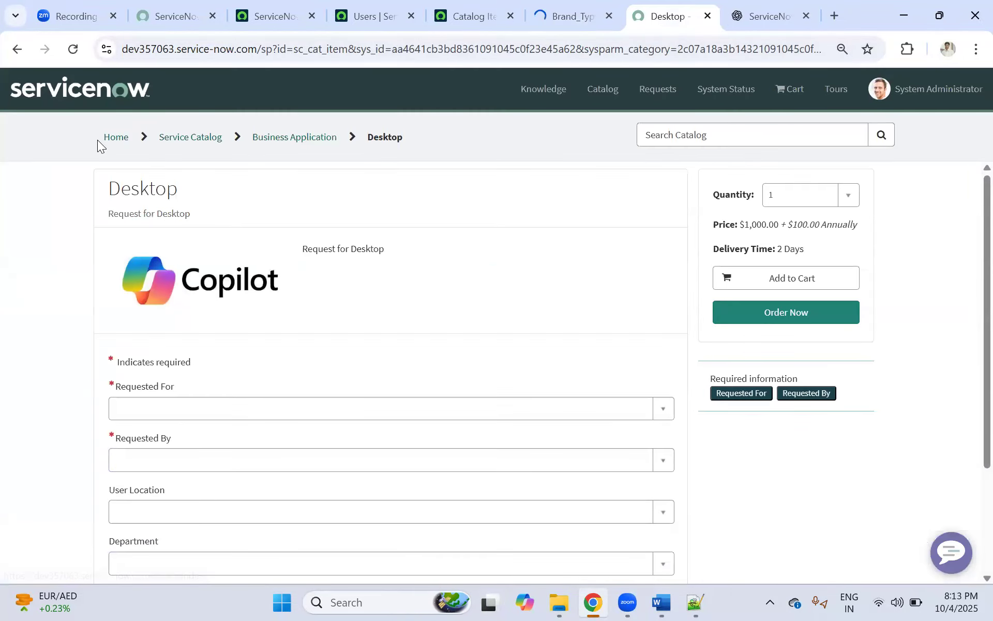
left_click(73, 49)
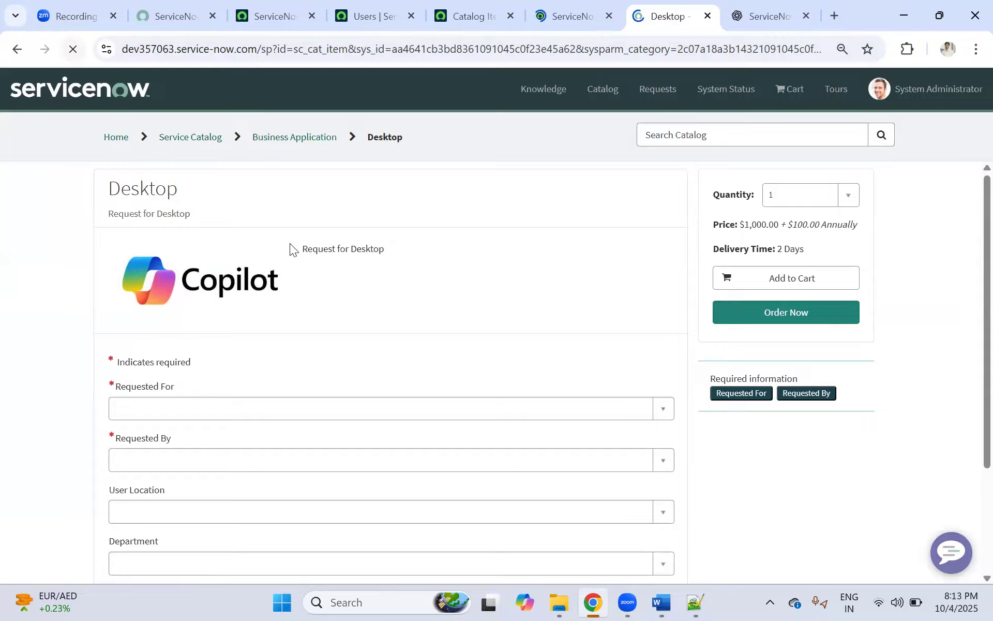
scroll(291, 249, "down", 3)
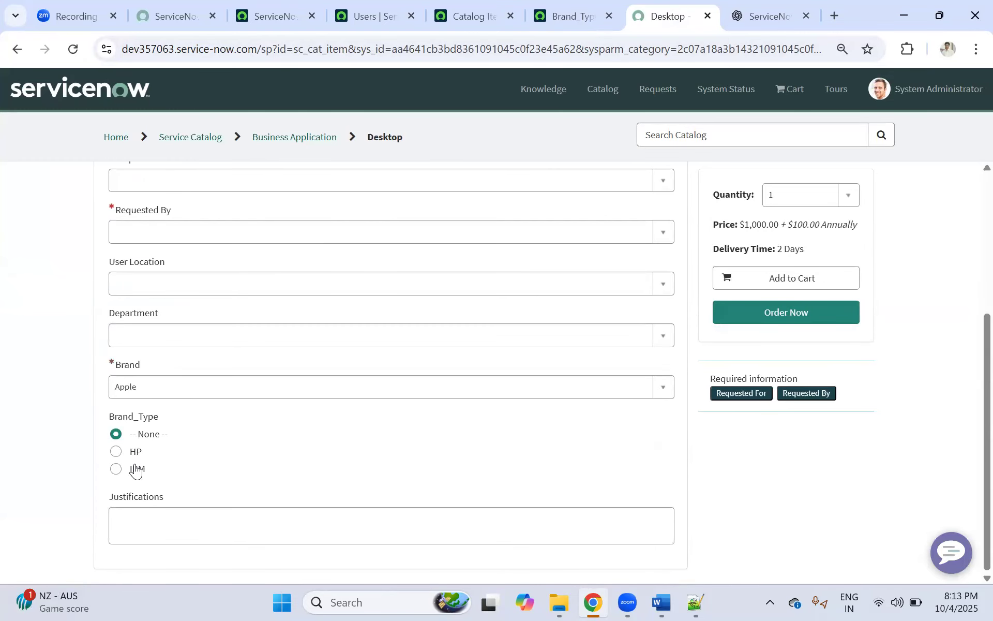
left_click(115, 453)
left_click(116, 469)
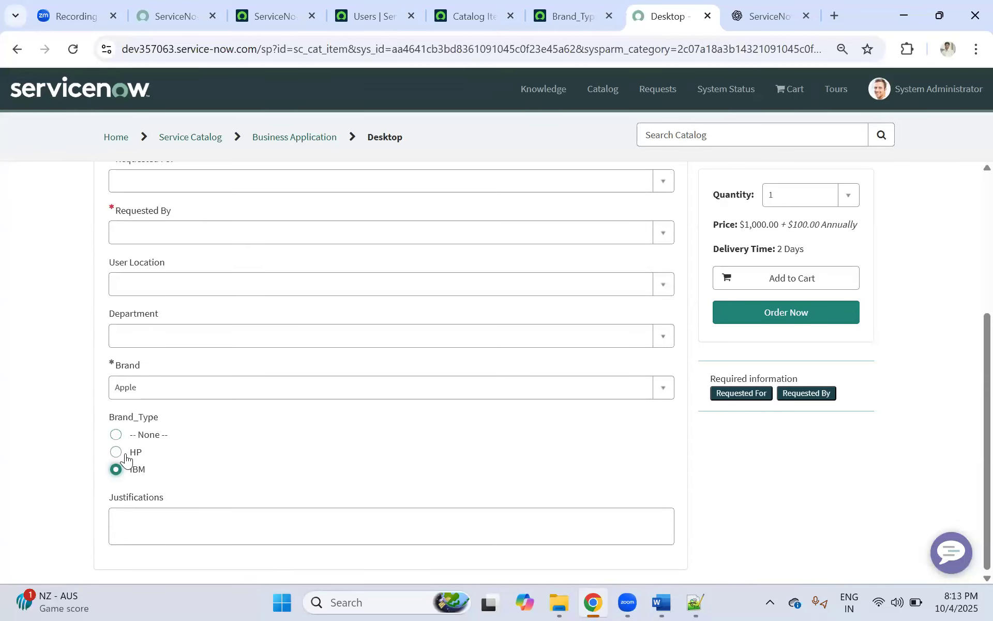
left_click(116, 435)
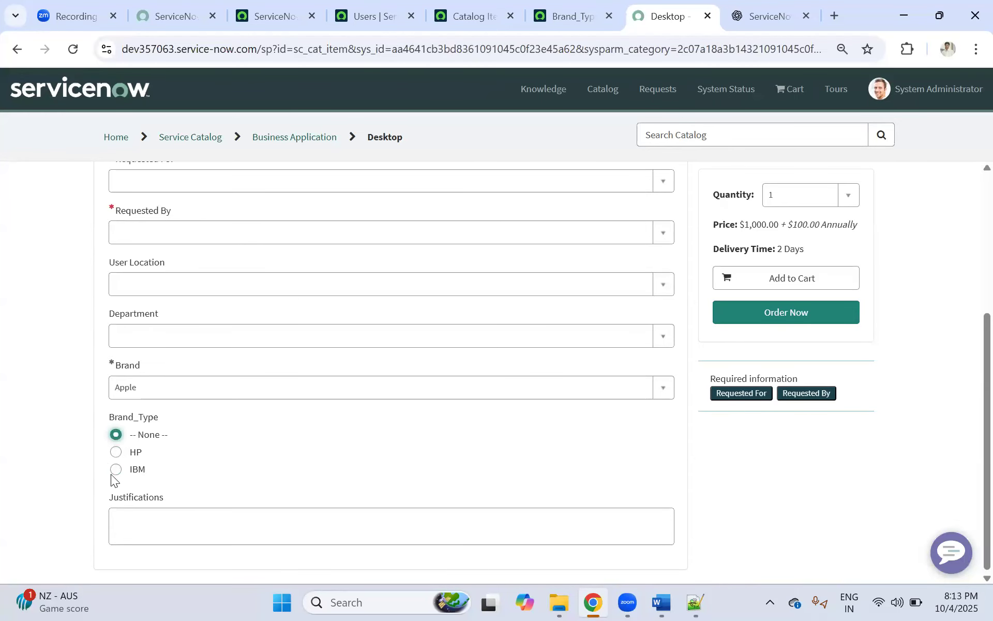
left_click(116, 469)
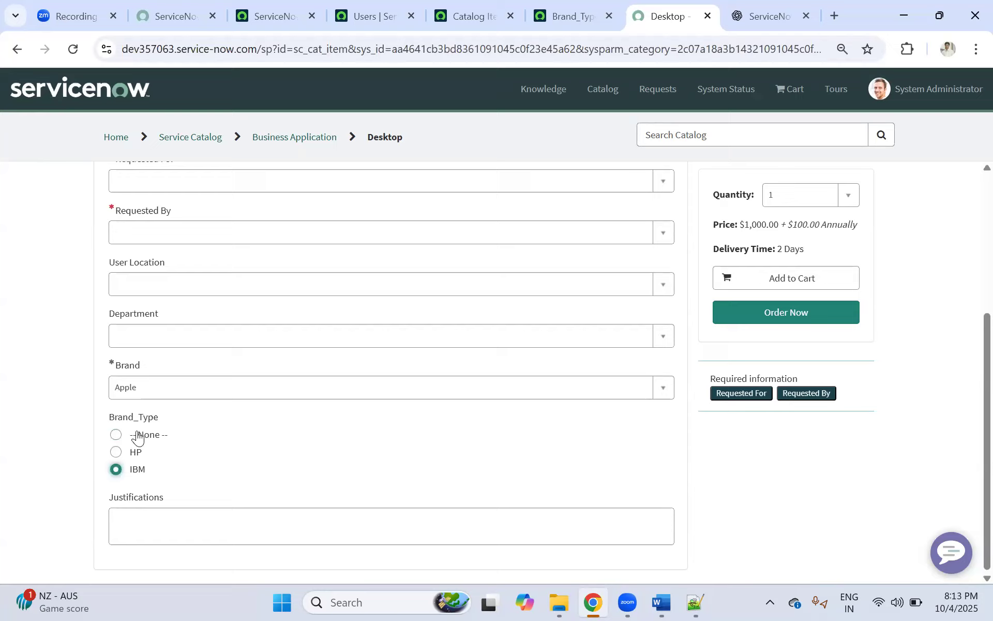
Disable Include none in the Brand_Type variable's type specifications and save the record.
left_click(582, 13)
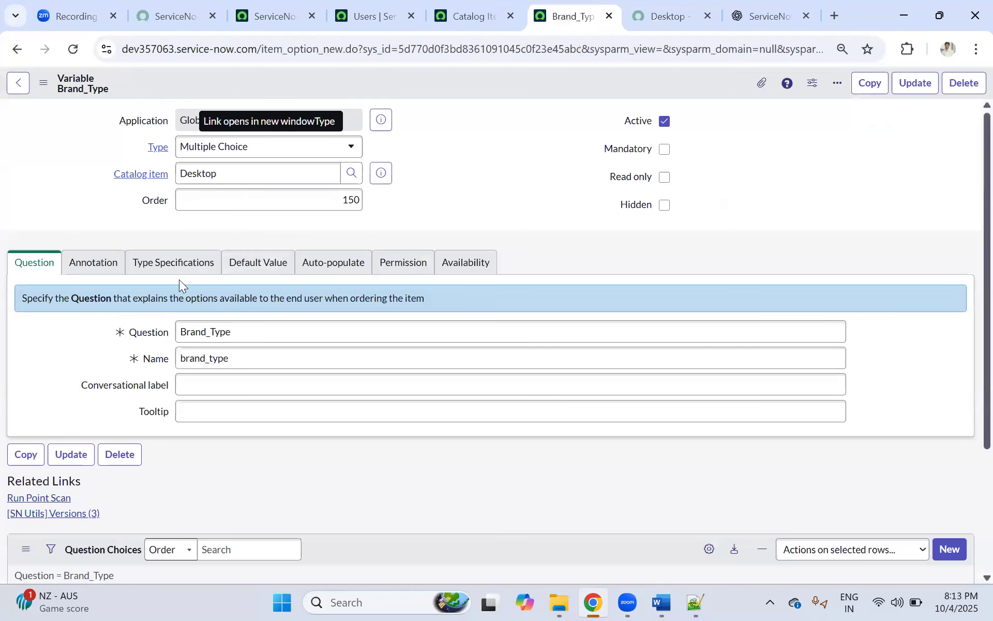
left_click(172, 267)
left_click(180, 417)
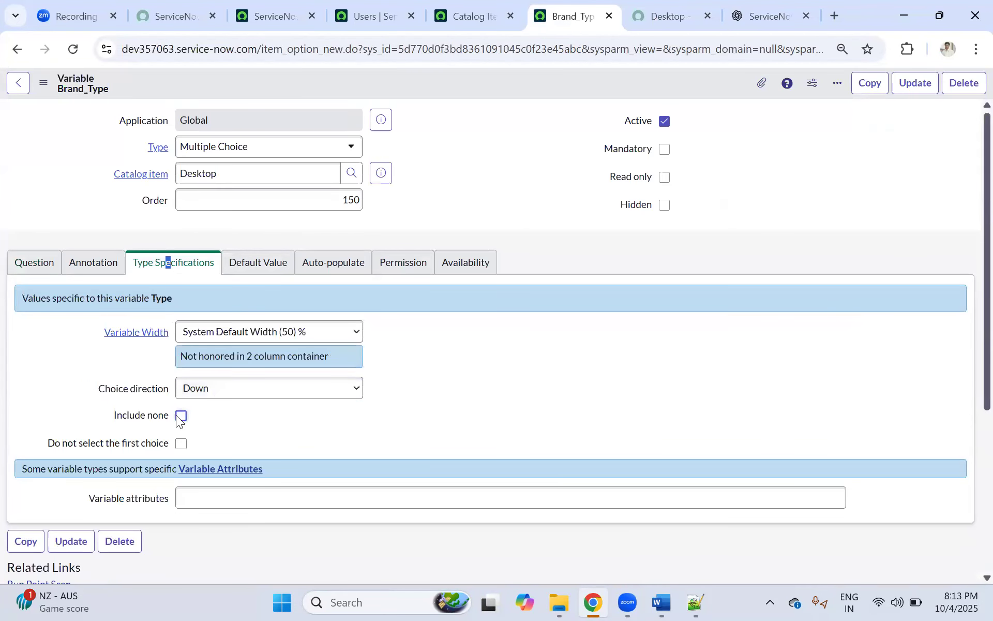
right_click(438, 87)
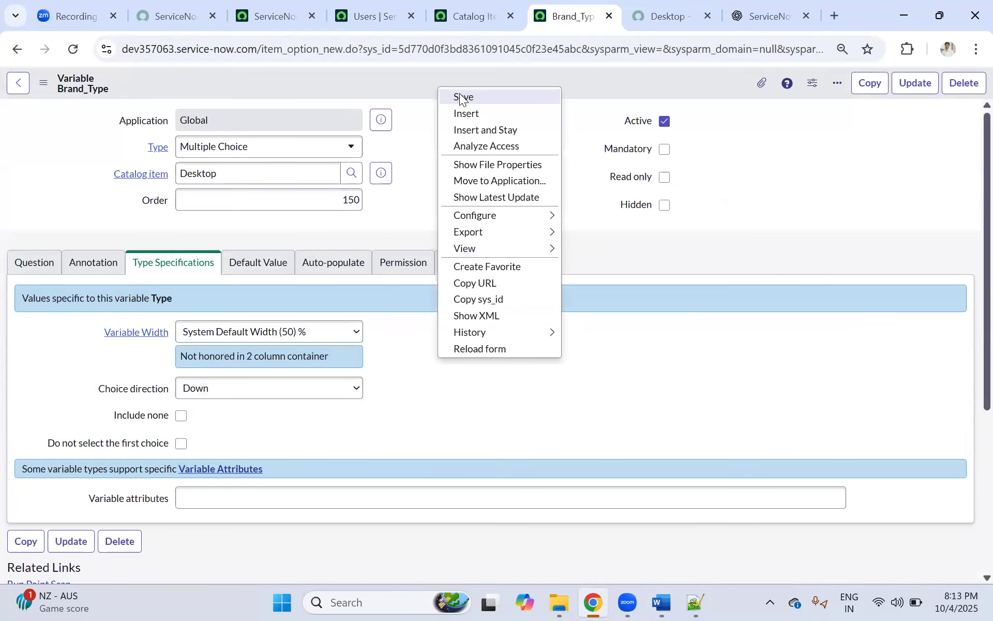
left_click(471, 97)
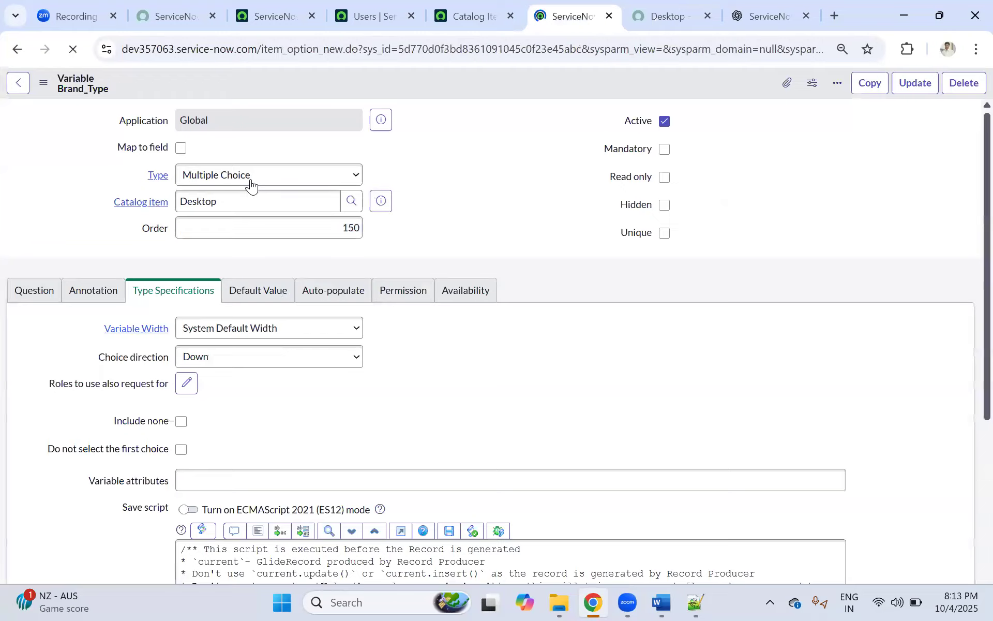
Reload the Desktop request form, discarding its unsaved selections, and check the choices offered for Brand_Type.
left_click(652, 6)
left_click(79, 51)
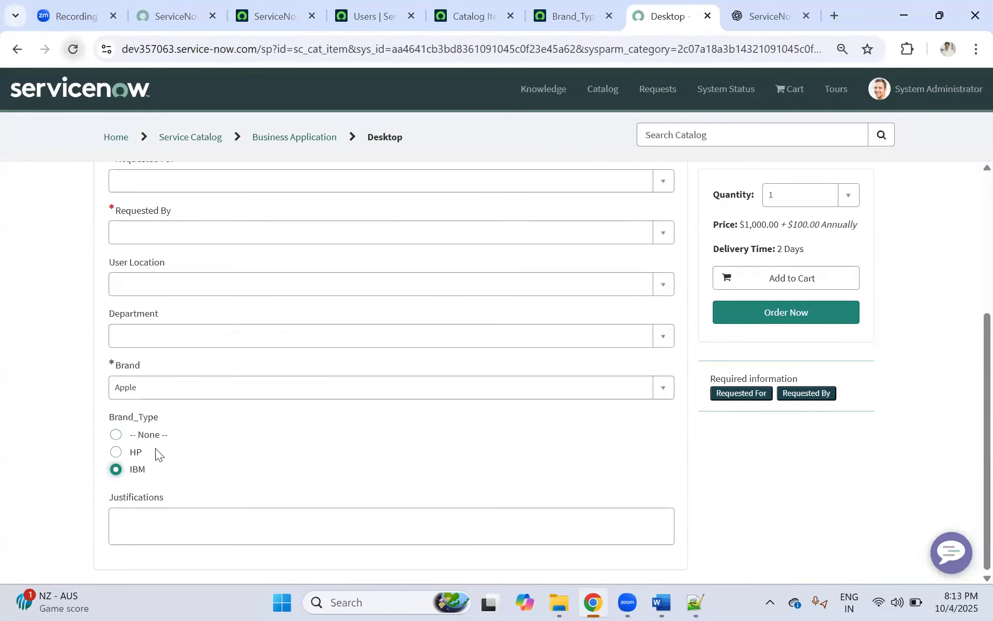
left_click(538, 188)
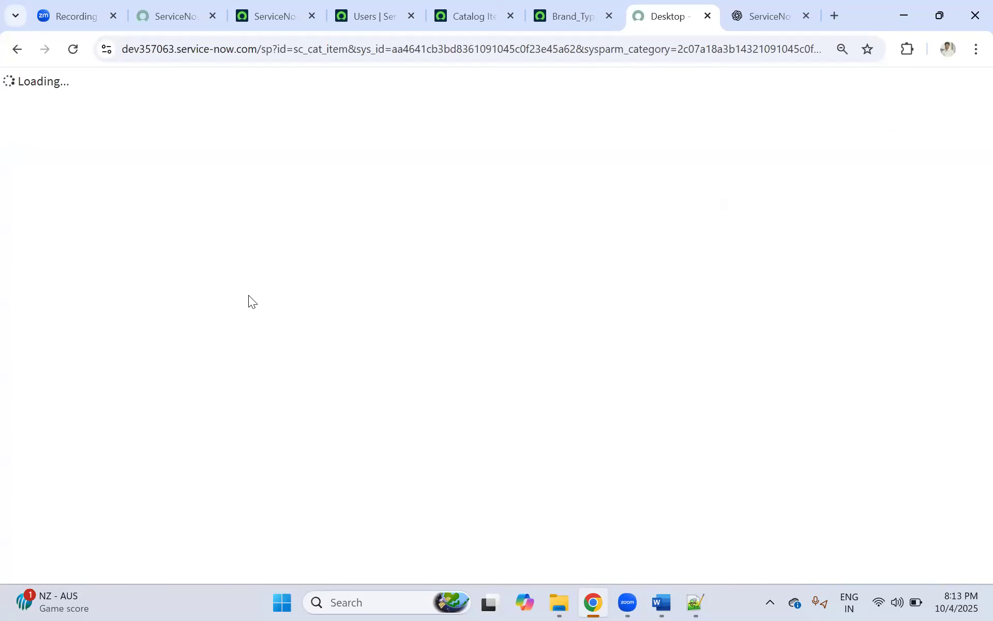
scroll(234, 374, "down", 4)
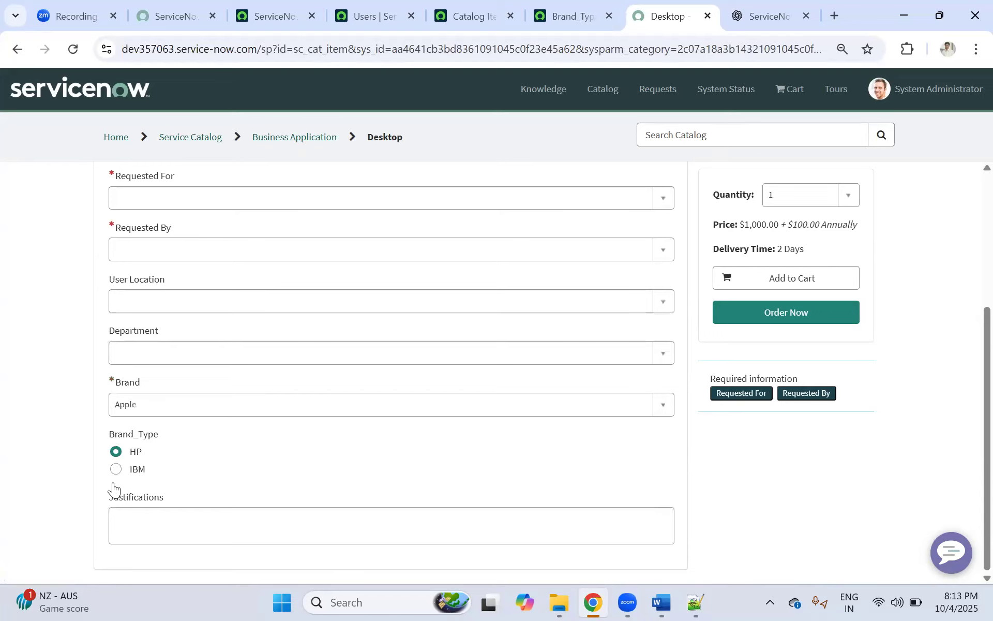
left_click(559, 17)
left_click(654, 15)
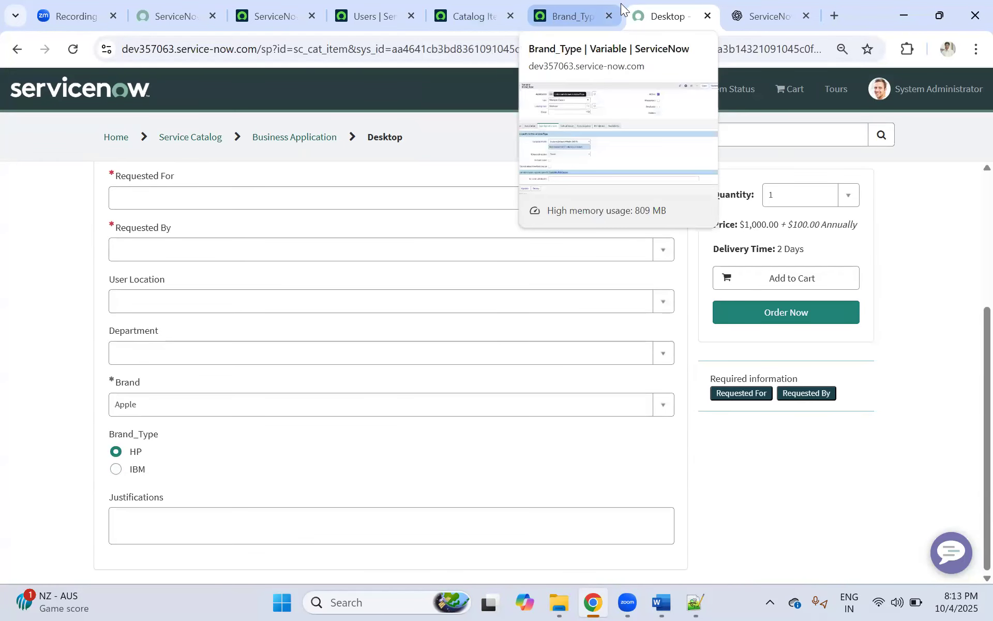
left_click(563, 16)
left_click(658, 12)
Open the Desktop catalog item from the Brand_Type variable record, set its category to Hardware and save it.
left_click(561, 16)
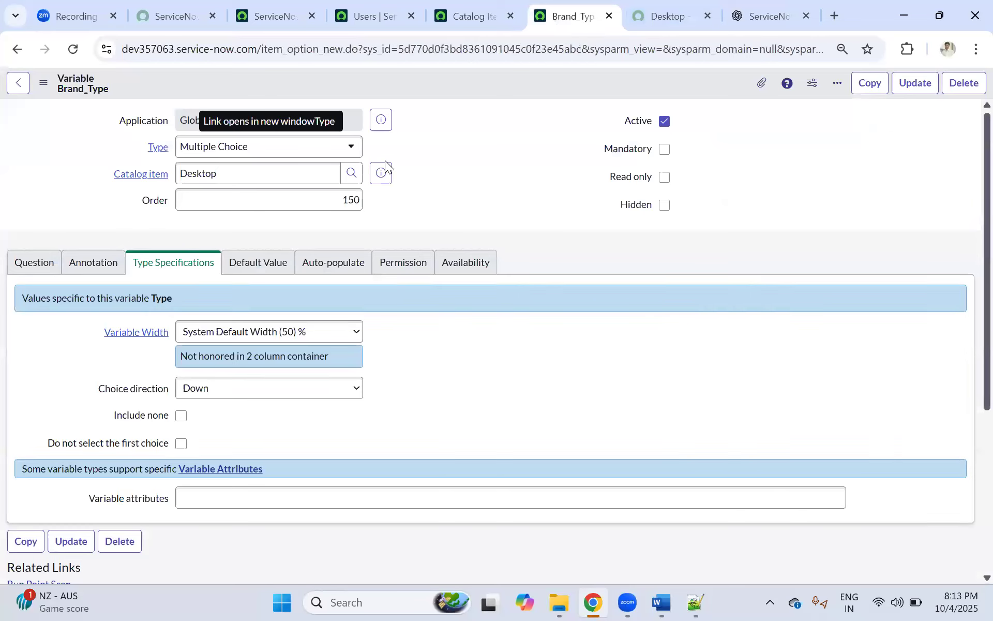
left_click(382, 174)
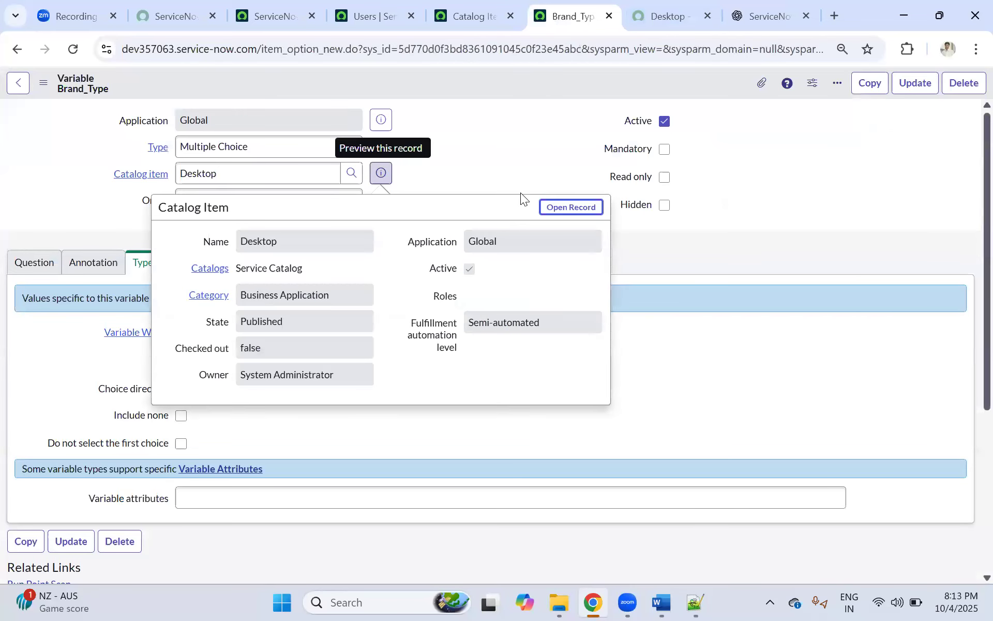
left_click(615, 6)
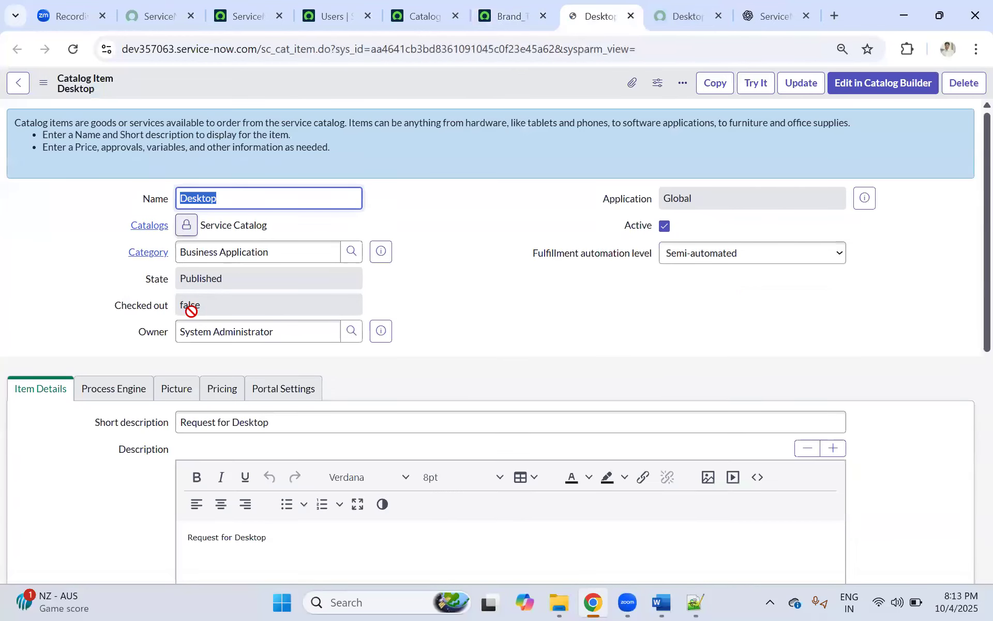
left_click_drag(307, 252, 246, 252)
key("ctrl+a")
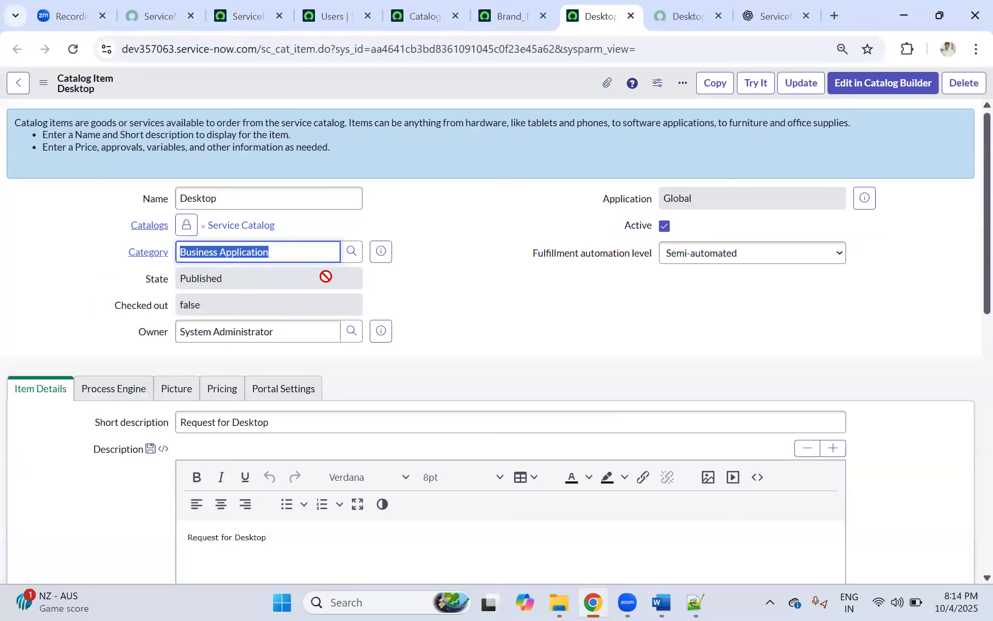
type("hard")
left_click(238, 290)
right_click(363, 78)
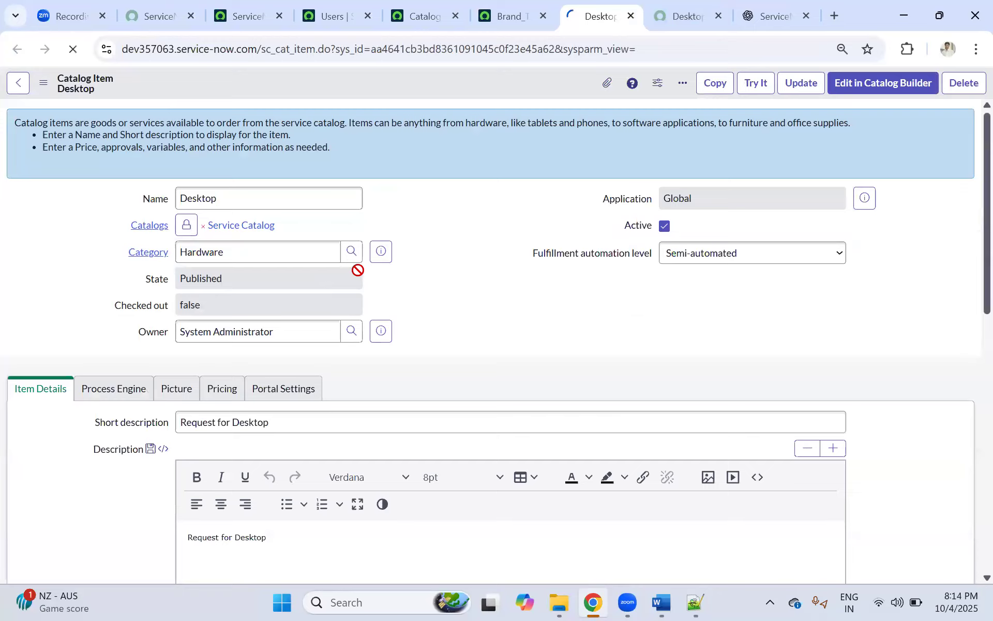
Open the Brand variable from the Desktop item's variables, enable Include none in its type specifications and save.
scroll(352, 351, "down", 6)
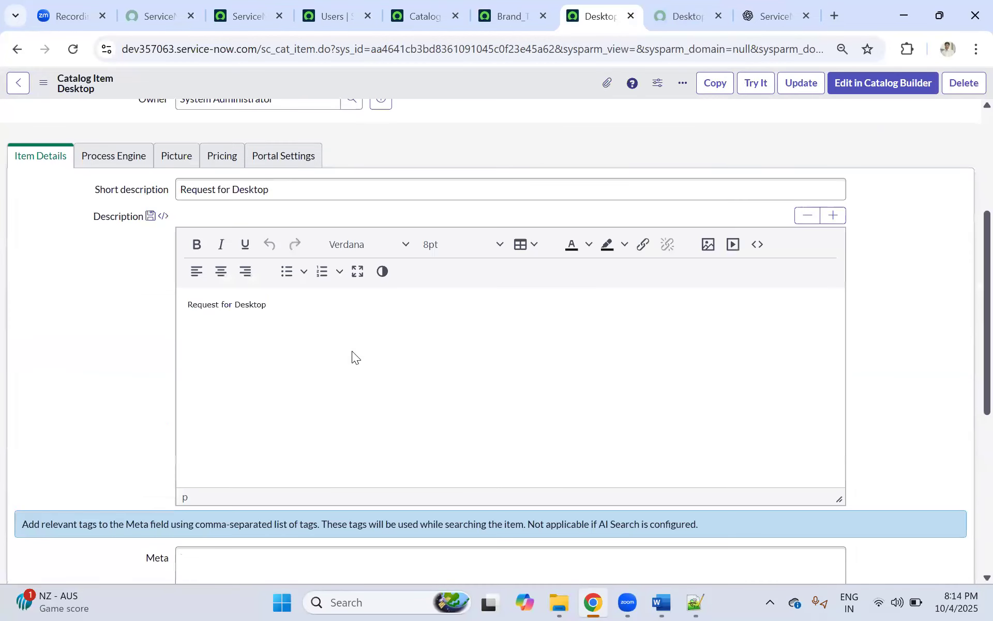
scroll(352, 351, "down", 1)
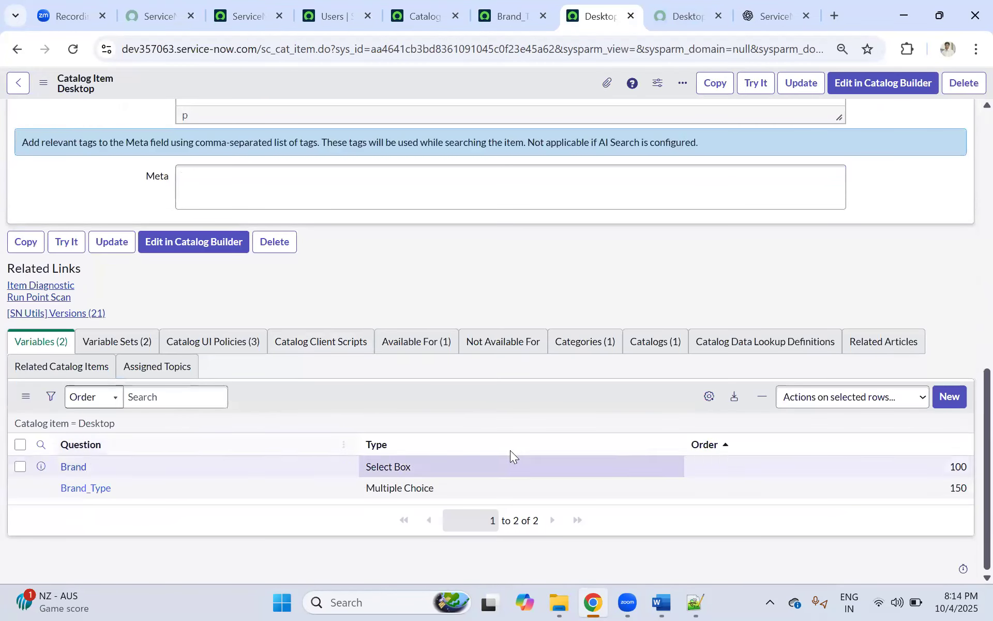
left_click(80, 468)
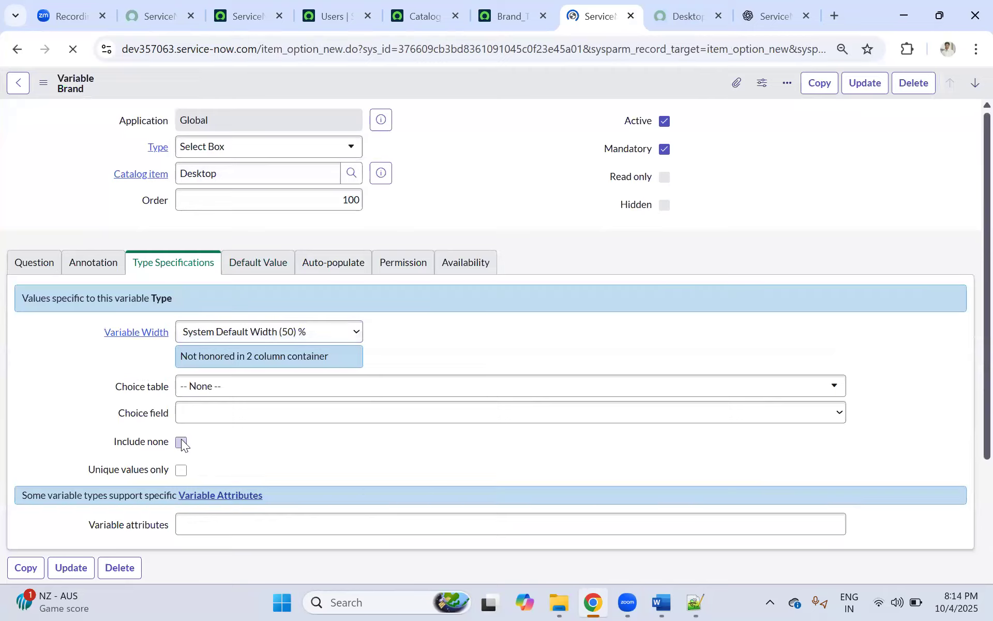
right_click(468, 81)
left_click(495, 92)
Reload the Desktop request form and examine its Brand and Brand_Type fields.
left_click(662, 12)
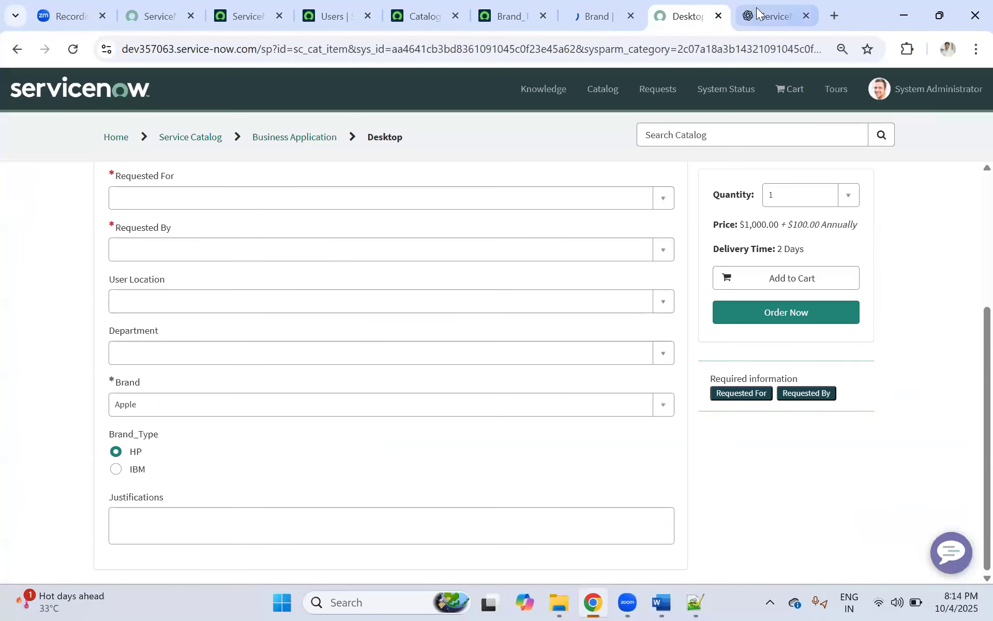
left_click(757, 12)
left_click(688, 15)
left_click(73, 49)
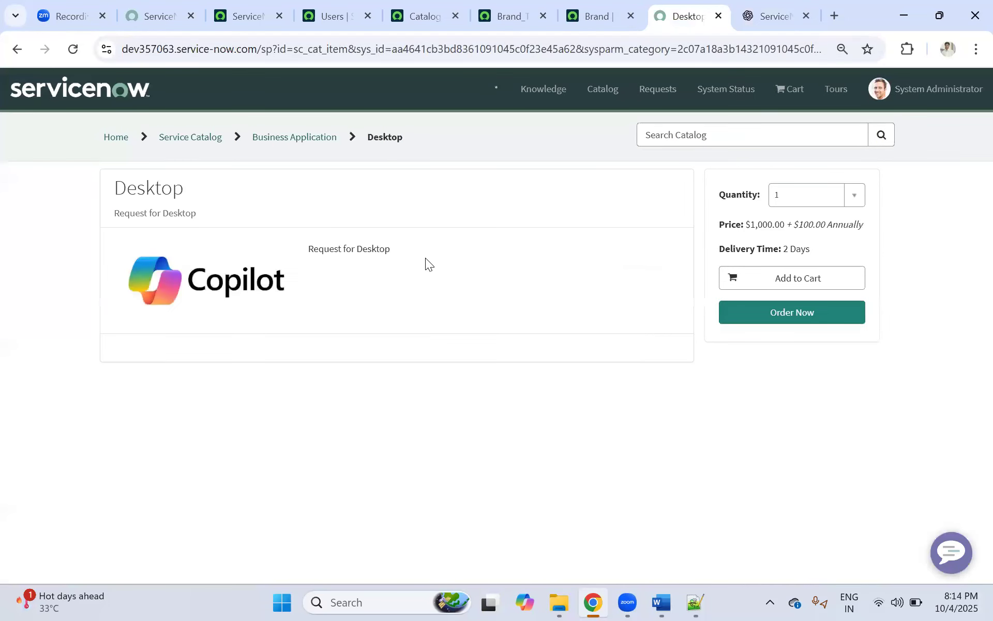
scroll(423, 266, "down", 2)
scroll(137, 357, "up", 3)
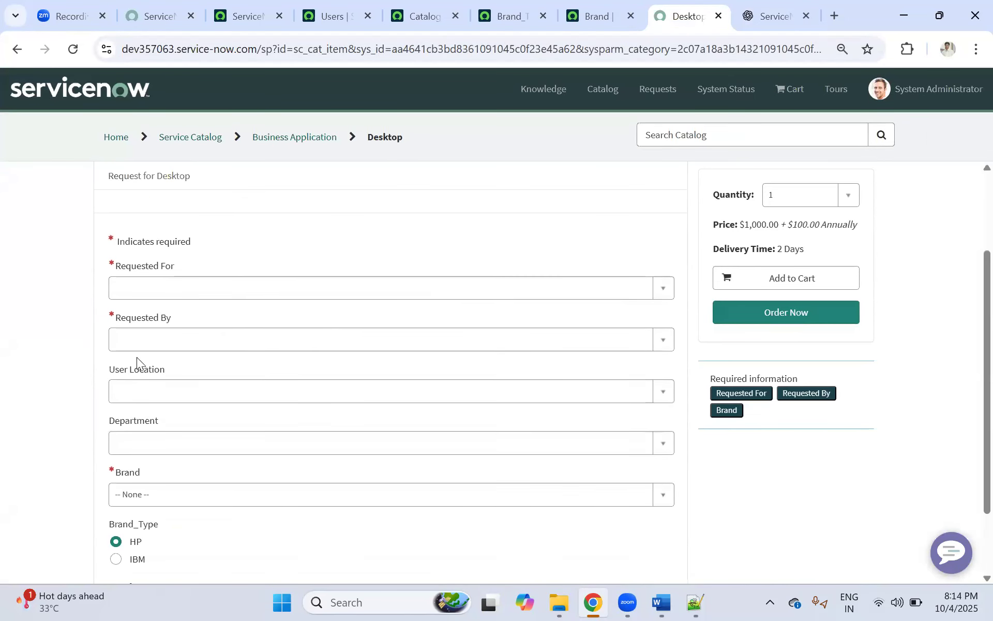
scroll(147, 404, "down", 3)
Try Apple and IBM as the Brand, select IBM for Brand_Type, and review the request form.
left_click(142, 413)
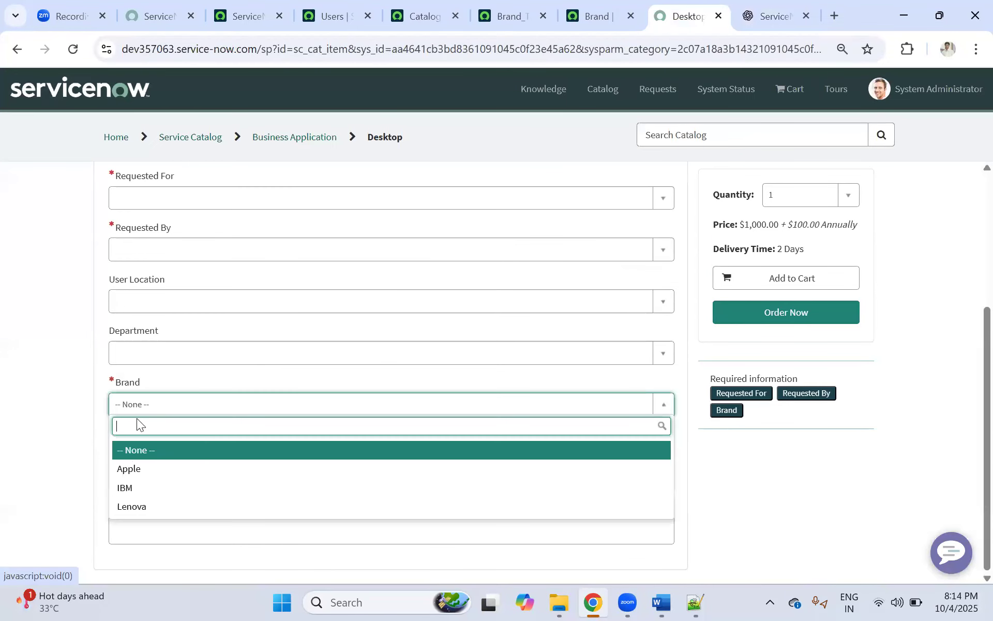
left_click(137, 472)
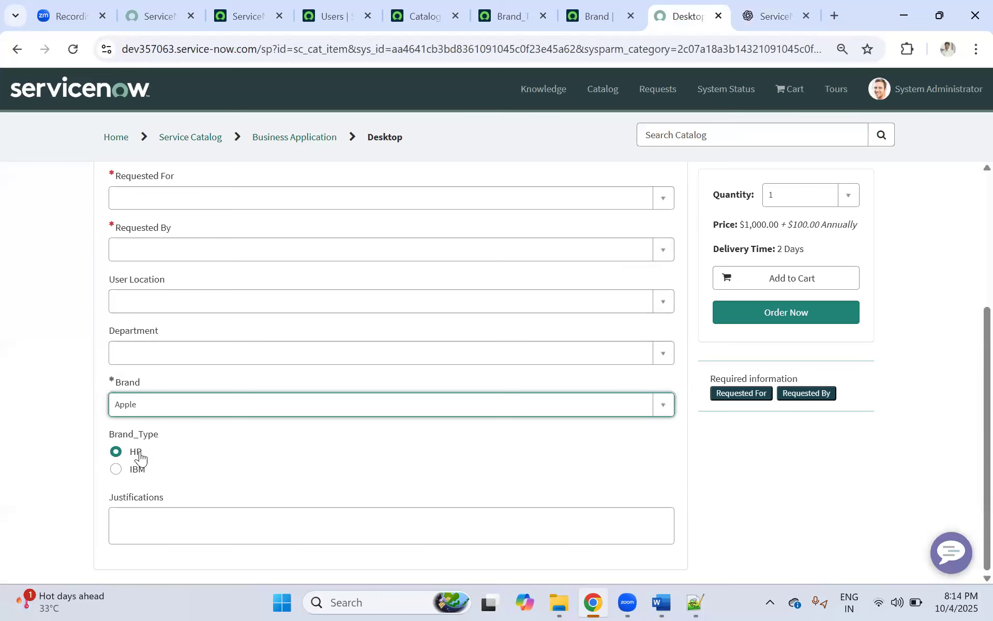
left_click(142, 404)
left_click(135, 486)
left_click(141, 470)
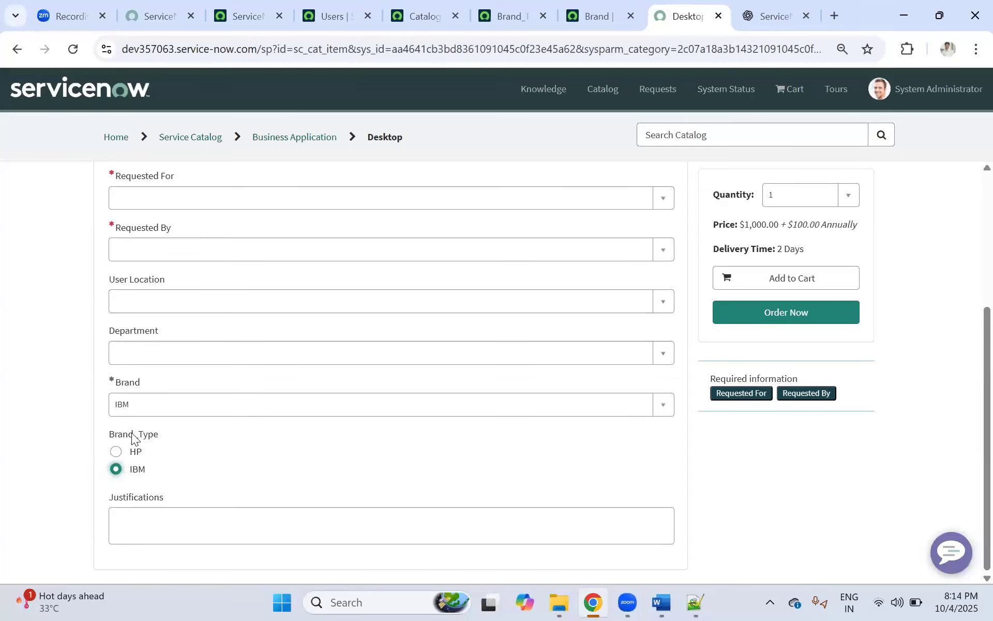
scroll(148, 357, "up", 4)
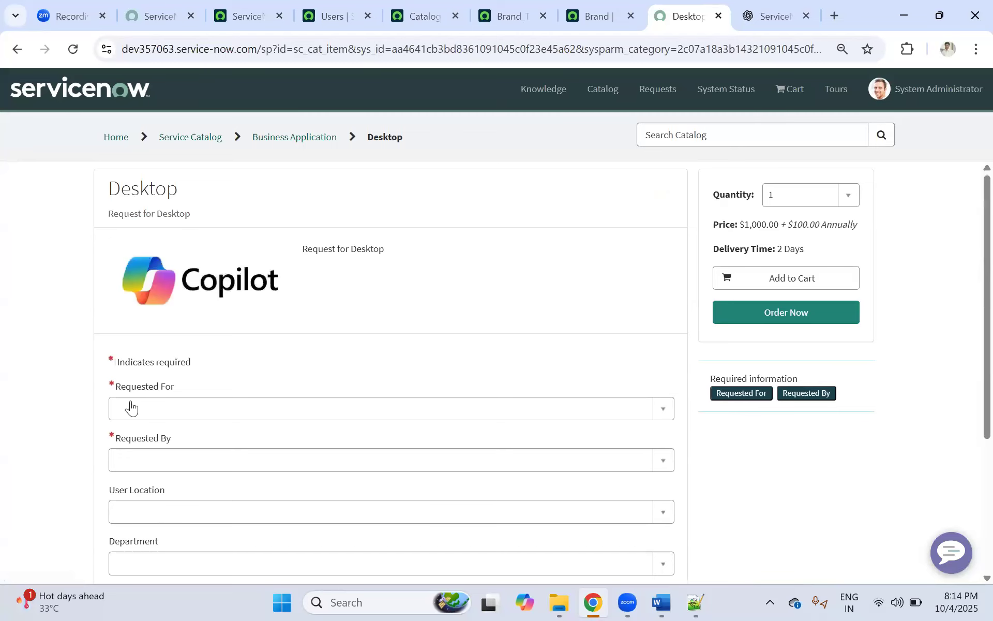
scroll(131, 406, "down", 4)
scroll(195, 306, "up", 4)
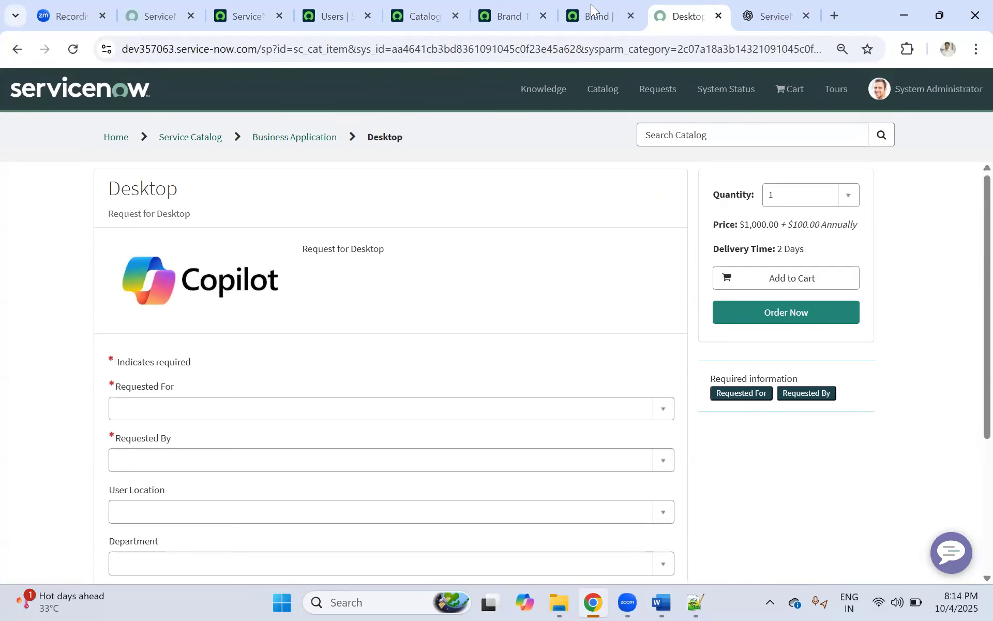
Close the Brand_Type, Brand and Desktop request pages, discarding the form's unsaved entries, and return to the Catalog Items list.
left_click(536, 14)
left_click(548, 11)
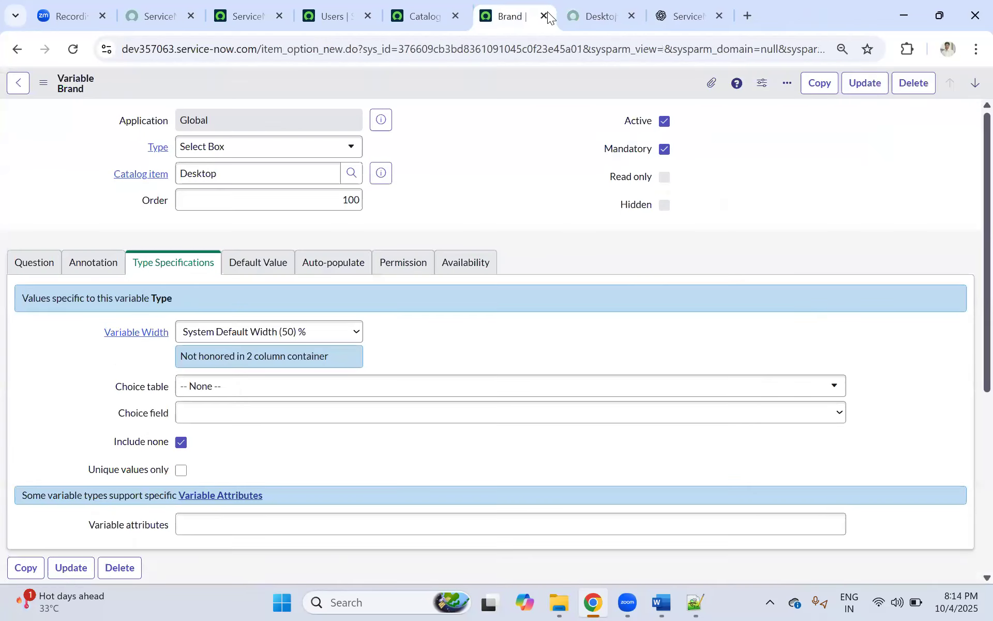
left_click(547, 12)
left_click(543, 16)
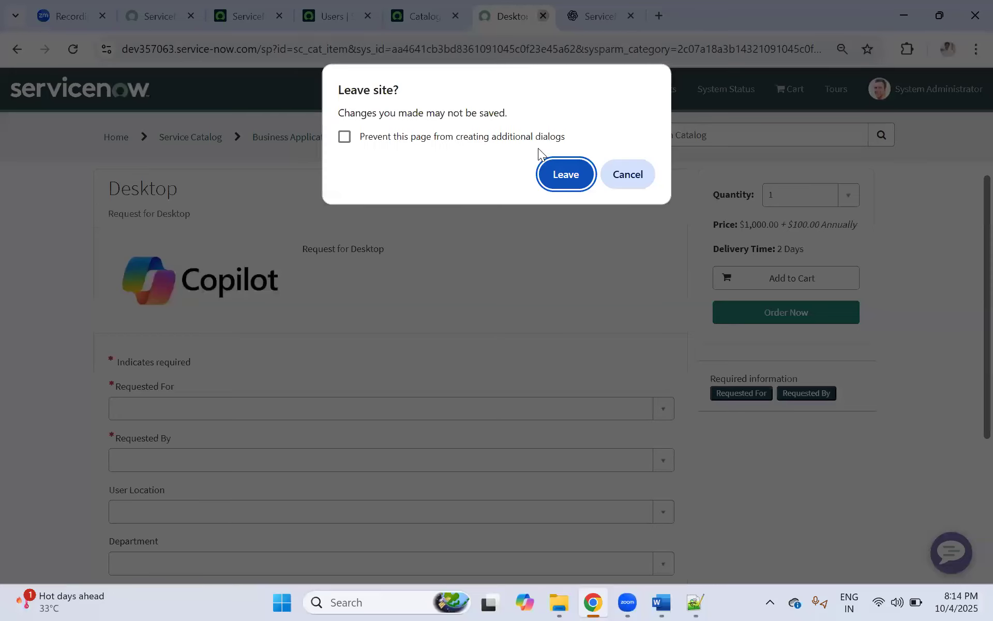
left_click(565, 172)
left_click(503, 5)
left_click(377, 5)
left_click(481, 15)
left_click(613, 14)
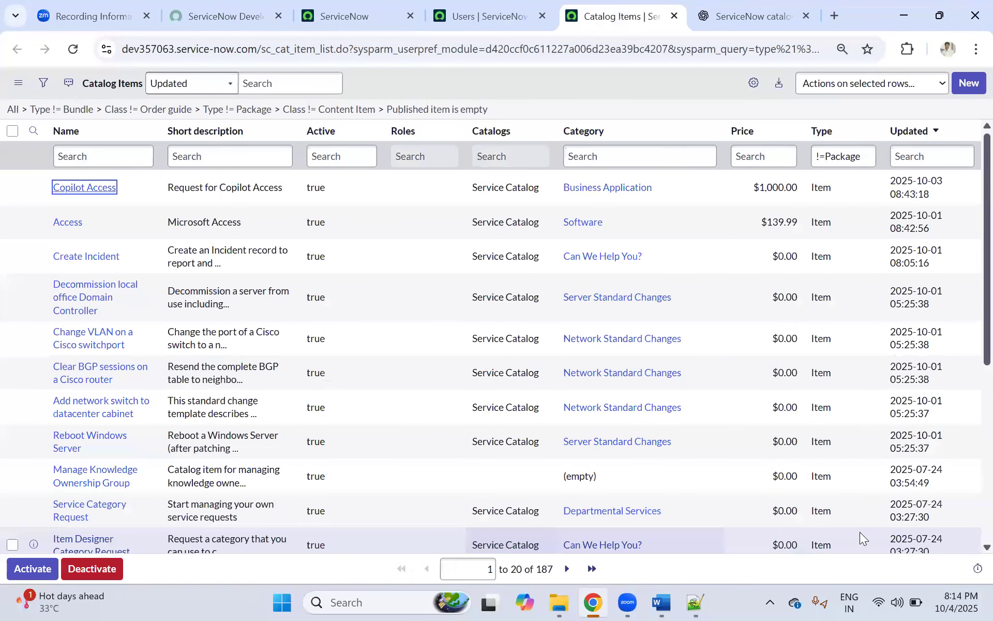
key("alt+Tab")
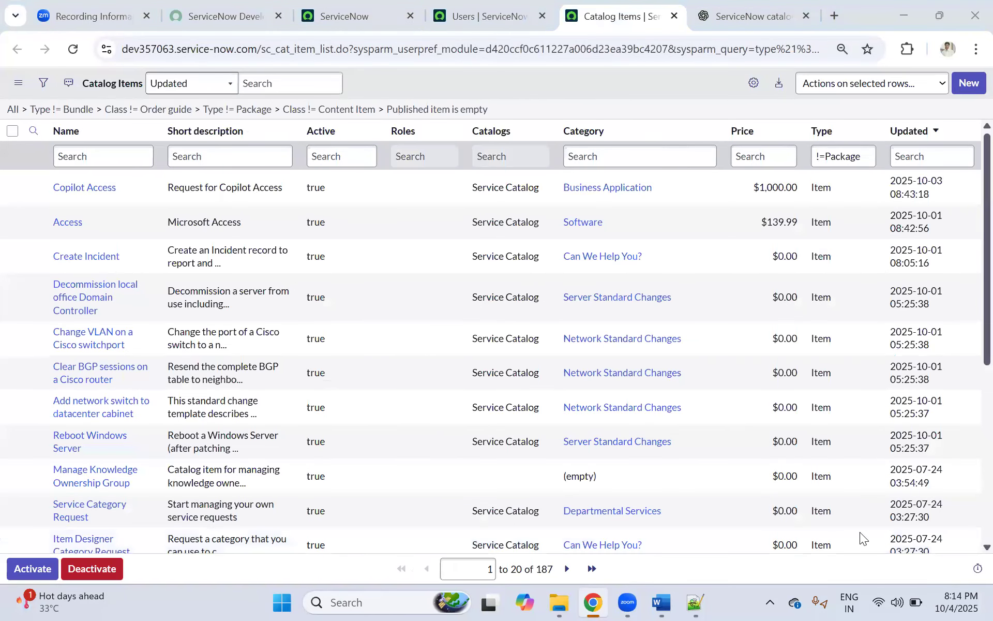